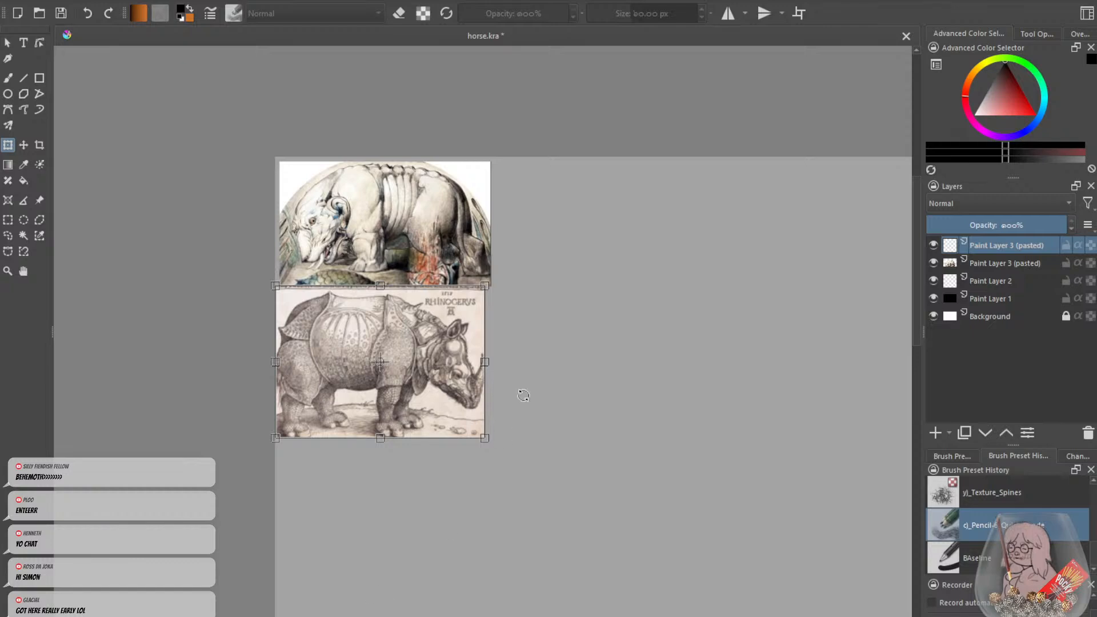
Finish transforming the pasted rhinoceros engraving by switching to the Freehand Brush tool.
click(8, 78)
scroll(237, 314, up, 2)
scroll(388, 286, down, 4)
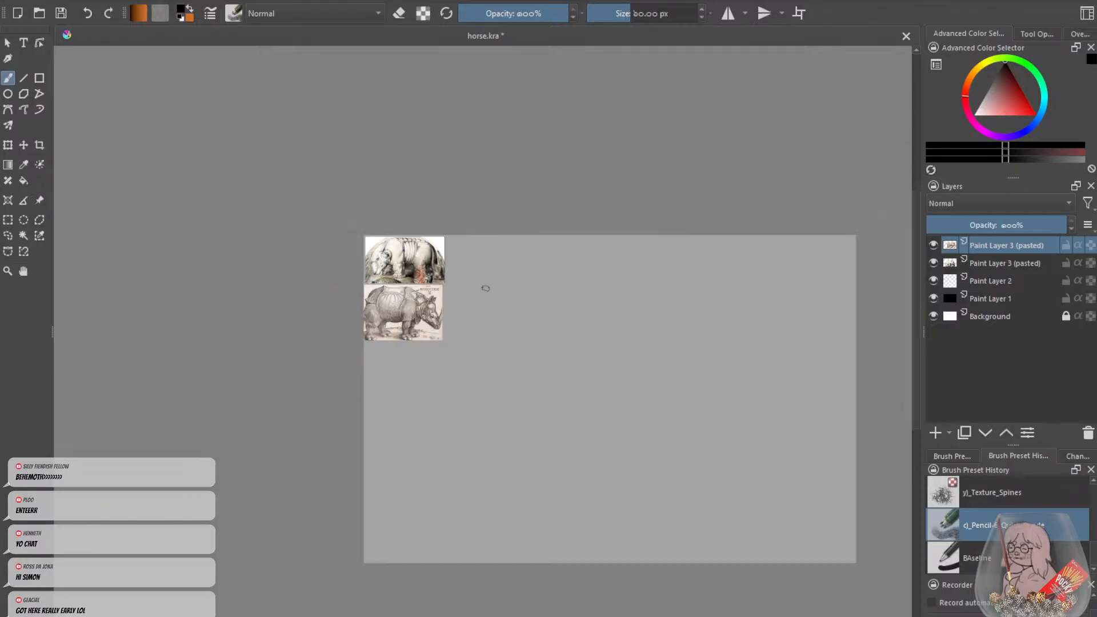
Examine the two pasted reference pictures of armoured beasts up close and in the context of the whole canvas.
drag(485, 287, 410, 257)
scroll(479, 243, up, 1)
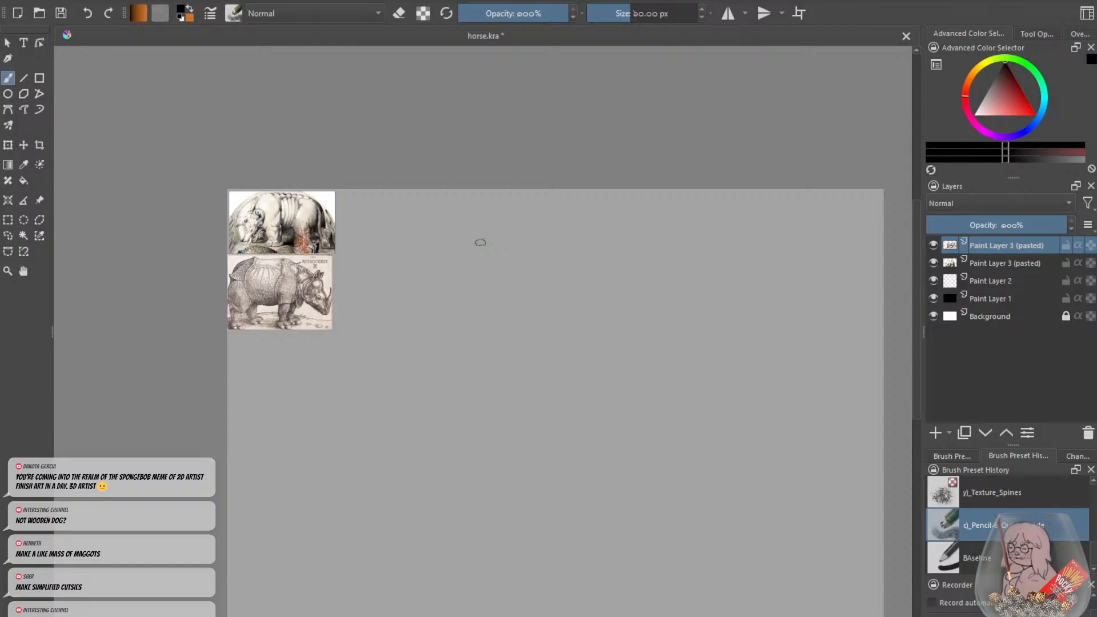
drag(489, 302, 493, 321)
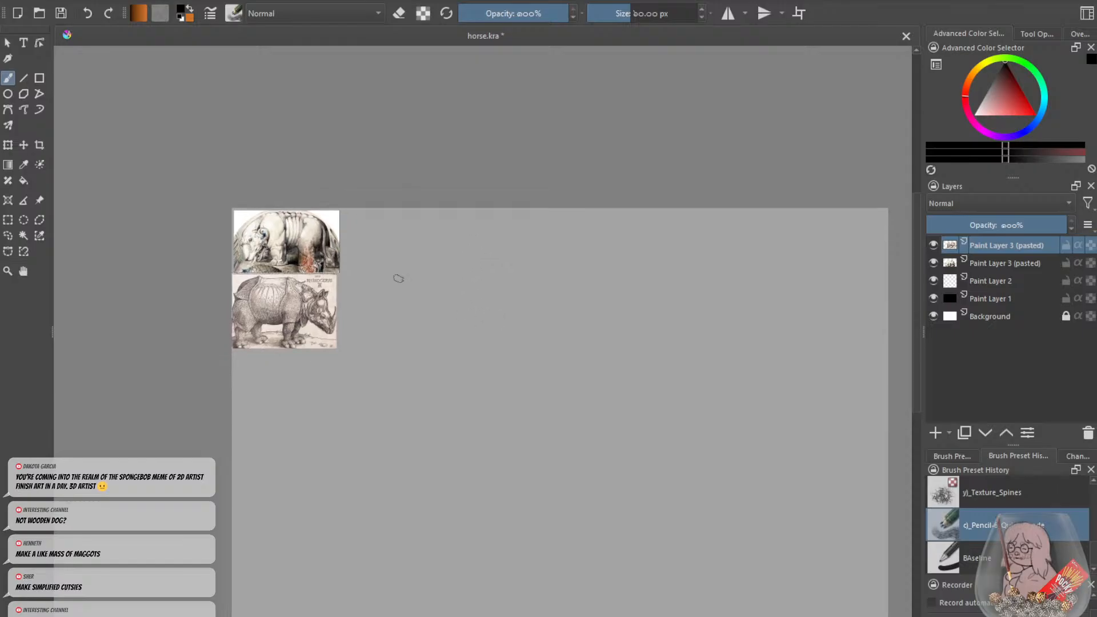
scroll(399, 279, up, 2)
drag(393, 282, 500, 259)
scroll(419, 240, up, 1)
mouse_move(427, 245)
mouse_down()
mouse_move(446, 277)
mouse_move(533, 302)
mouse_move(563, 249)
mouse_move(526, 239)
mouse_up()
scroll(580, 288, down, 1)
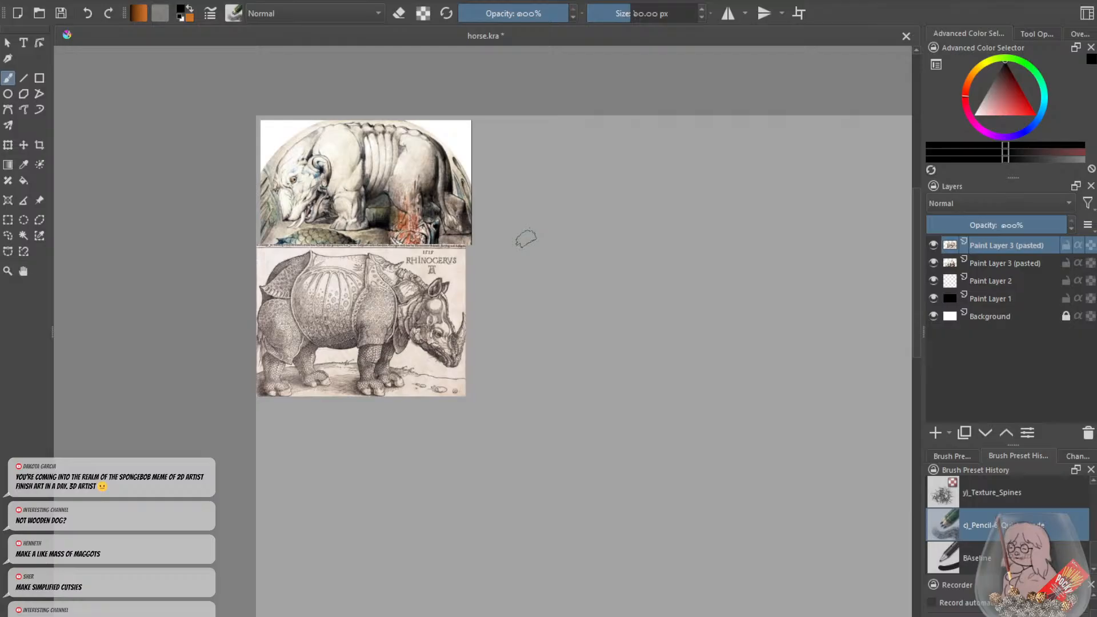
drag(537, 279, 493, 310)
scroll(490, 309, down, 1)
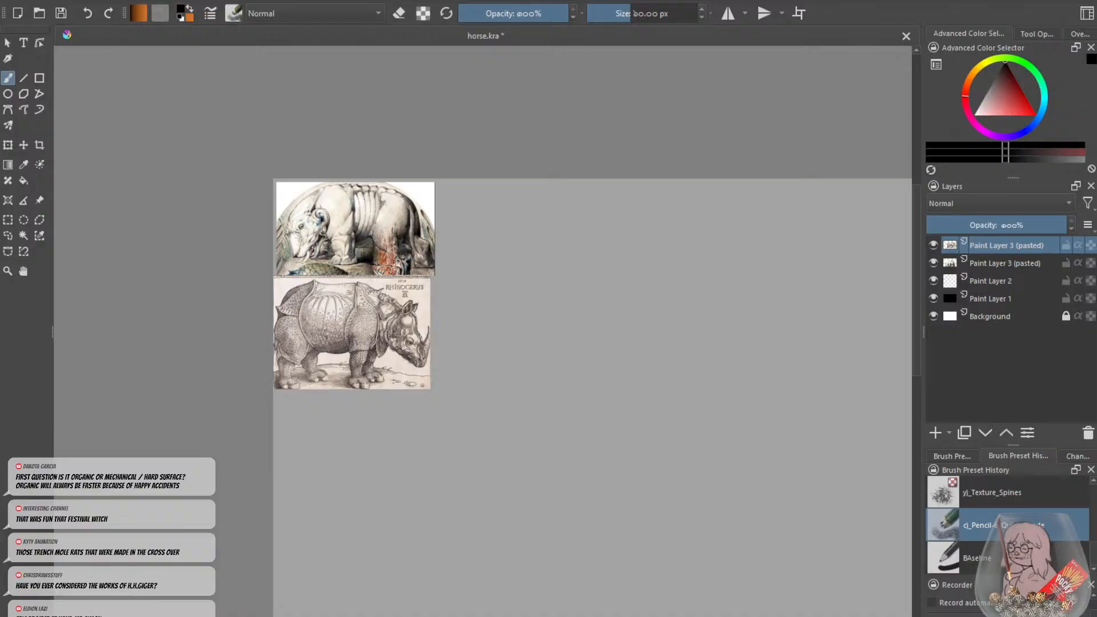
Make Paint Layer 2 active, reduce the brush size, and handwrite "- Chinese Dragons" beside the upper reference picture.
drag(621, 8, 612, 13)
click(968, 280)
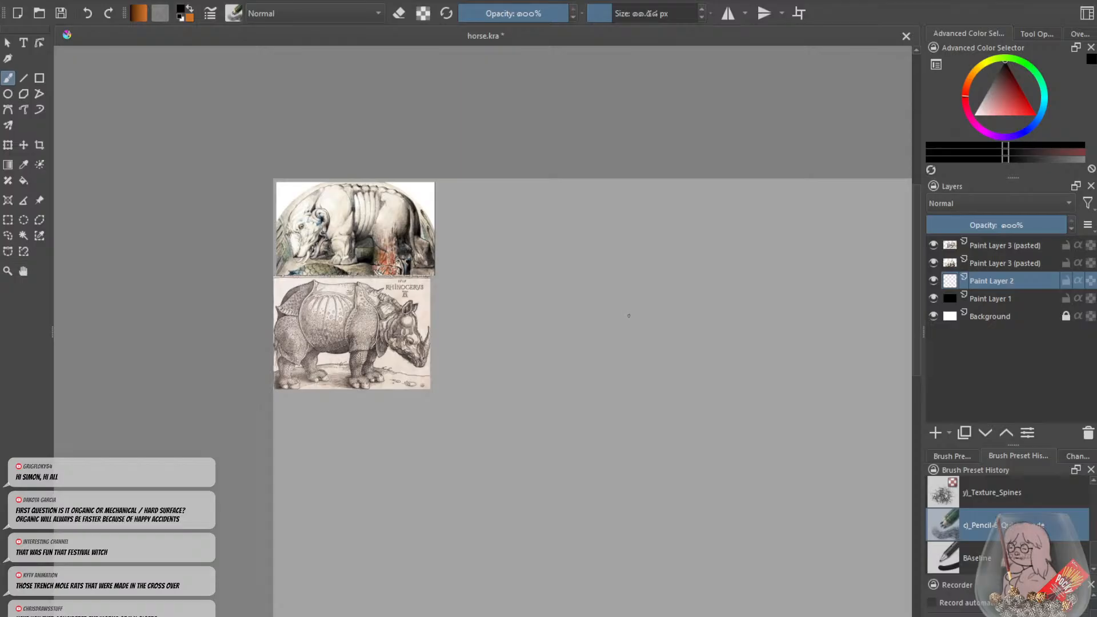
scroll(919, 317, down, 4)
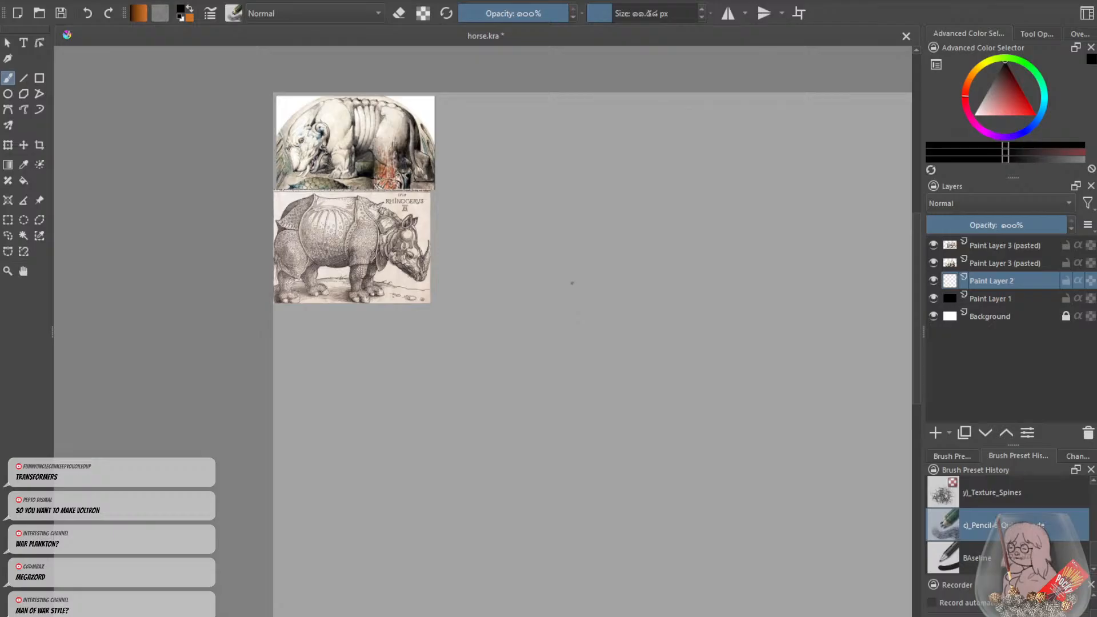
drag(617, 16, 609, 17)
drag(464, 119, 552, 125)
drag(558, 130, 567, 123)
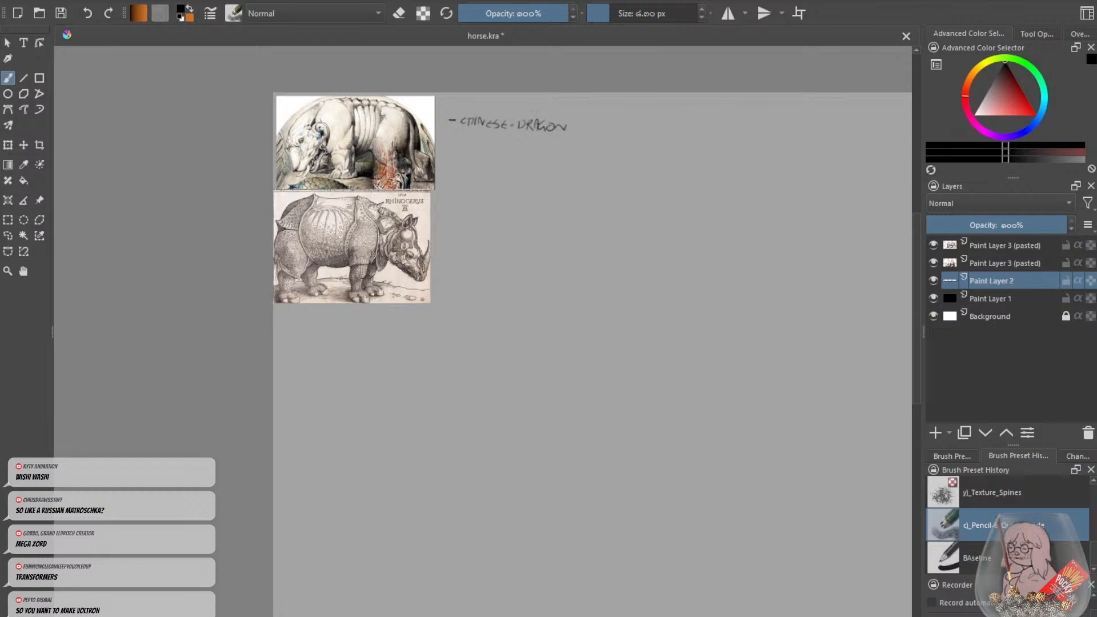
Handwrite "- Trojan Horse" as the second line of the notes beneath the Chinese Dragons entry.
drag(460, 139, 466, 135)
drag(467, 144, 464, 137)
key(ctrl+z)
key(ctrl+z)
key(ctrl+z)
drag(460, 137, 459, 147)
mouse_move(465, 147)
mouse_down()
mouse_move(534, 135)
mouse_move(554, 148)
mouse_up()
drag(545, 142, 553, 141)
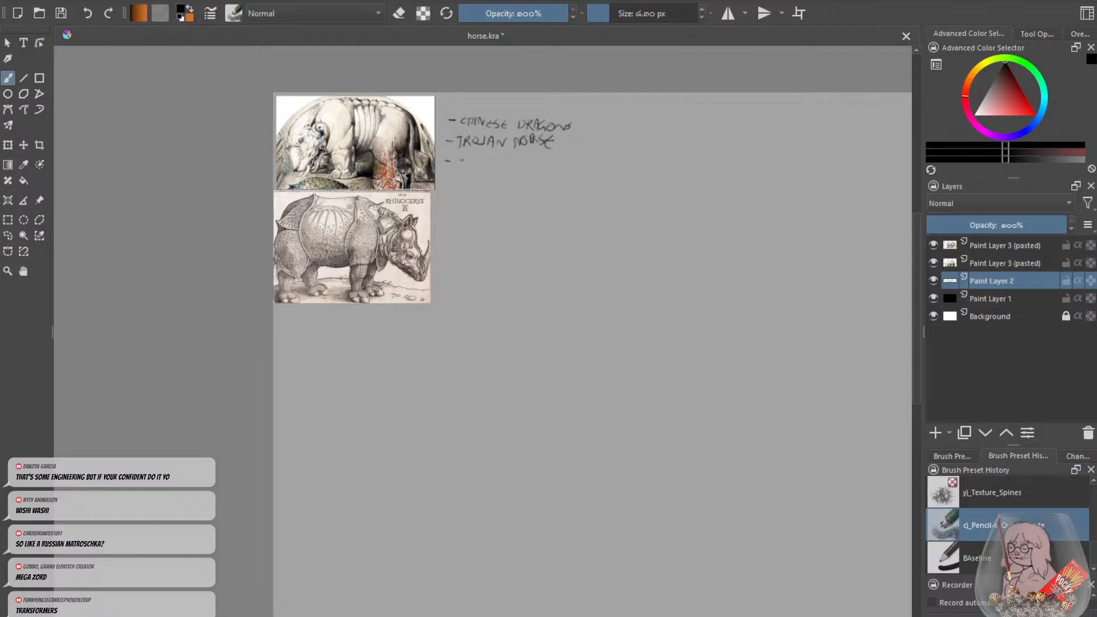
Handwrite "- Statues" as the third note and draw a connector line branching away from the word.
drag(465, 160, 467, 169)
drag(462, 162, 472, 159)
mouse_move(473, 159)
mouse_down()
mouse_move(499, 172)
mouse_move(557, 167)
mouse_move(571, 151)
mouse_up()
key(ctrl+z)
mouse_move(513, 172)
mouse_down()
mouse_move(549, 160)
mouse_move(515, 170)
mouse_up()
key(ctrl+z)
key(e)
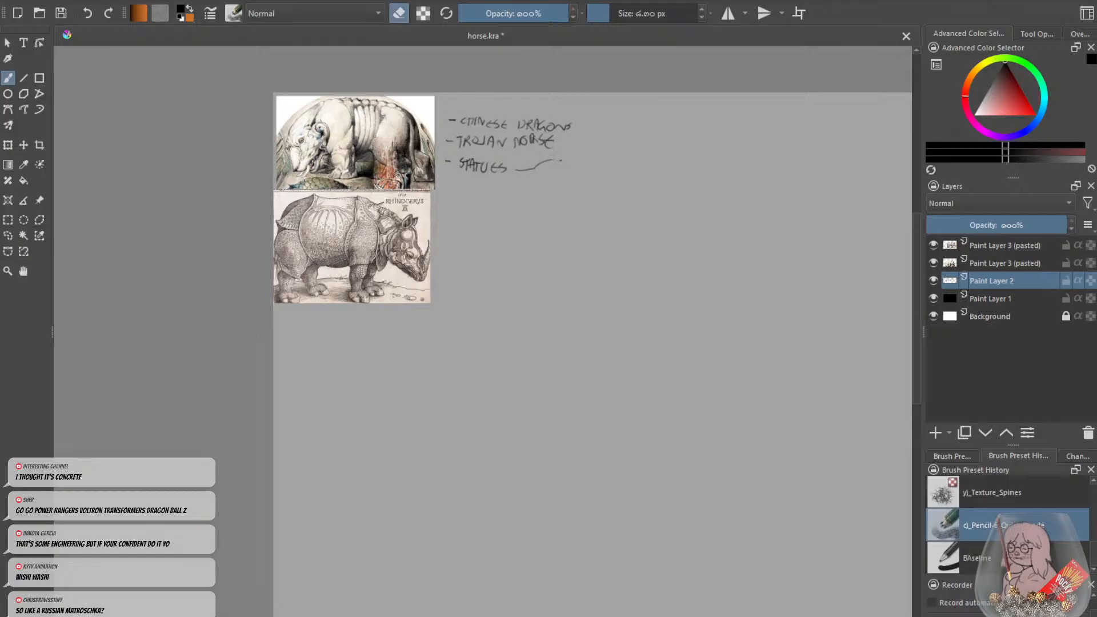
key(e)
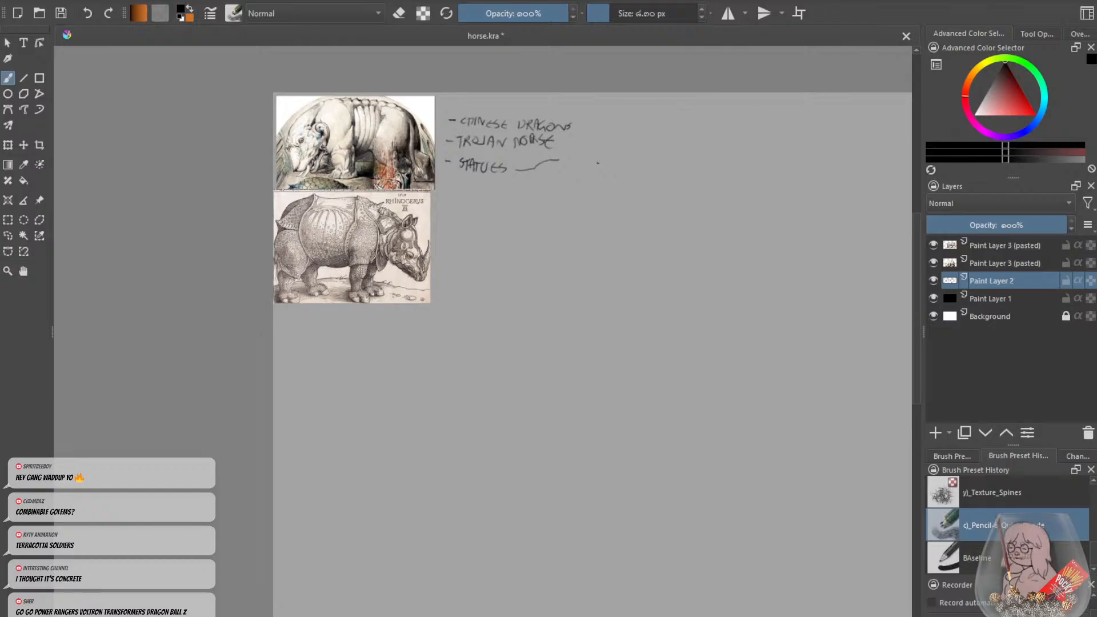
Branch the Statues note into "Elden Ring", with sub-branches "Garoils" and "Cat/Dog", and into "Terracotta".
key(e)
key(e)
drag(570, 157, 605, 166)
mouse_move(605, 157)
mouse_down()
mouse_move(634, 163)
mouse_move(687, 140)
mouse_up()
drag(692, 137, 701, 148)
drag(705, 138, 658, 164)
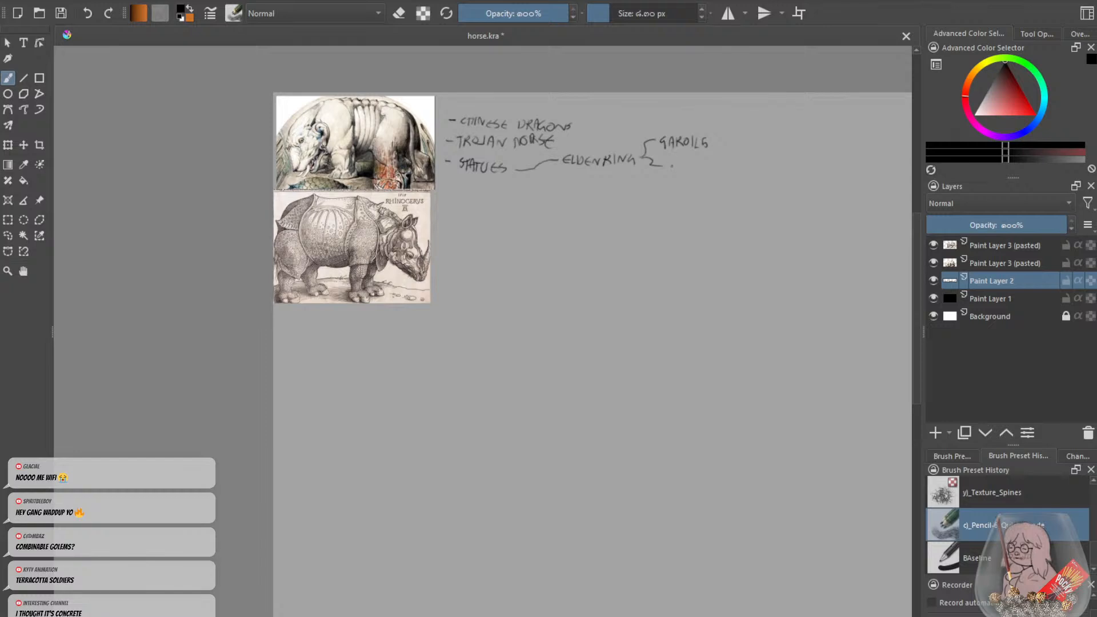
mouse_move(675, 162)
mouse_down()
mouse_move(697, 177)
mouse_move(727, 170)
mouse_up()
mouse_move(537, 168)
mouse_down()
mouse_move(568, 195)
mouse_move(608, 197)
mouse_move(623, 186)
mouse_move(650, 195)
mouse_up()
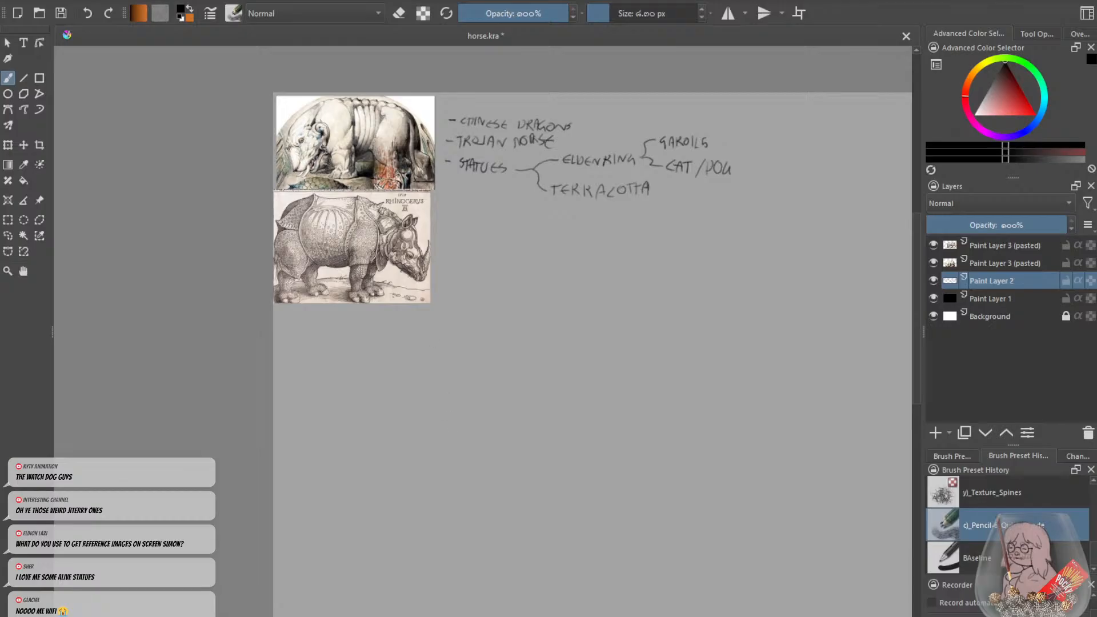
drag(917, 284, 918, 268)
key(ctrl+plus)
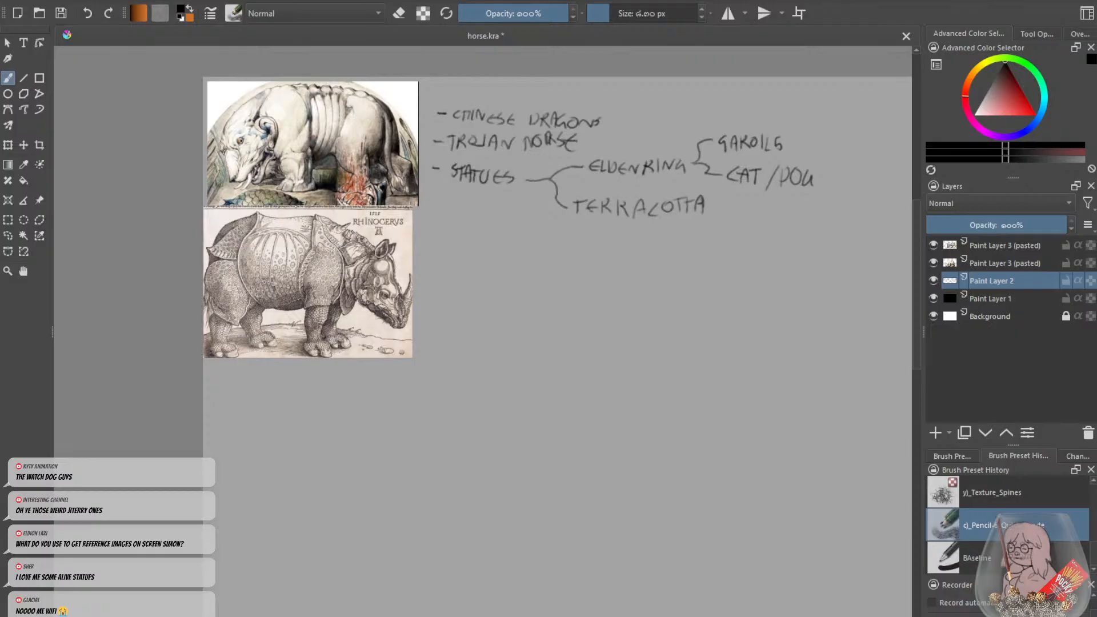
key(ctrl+minus)
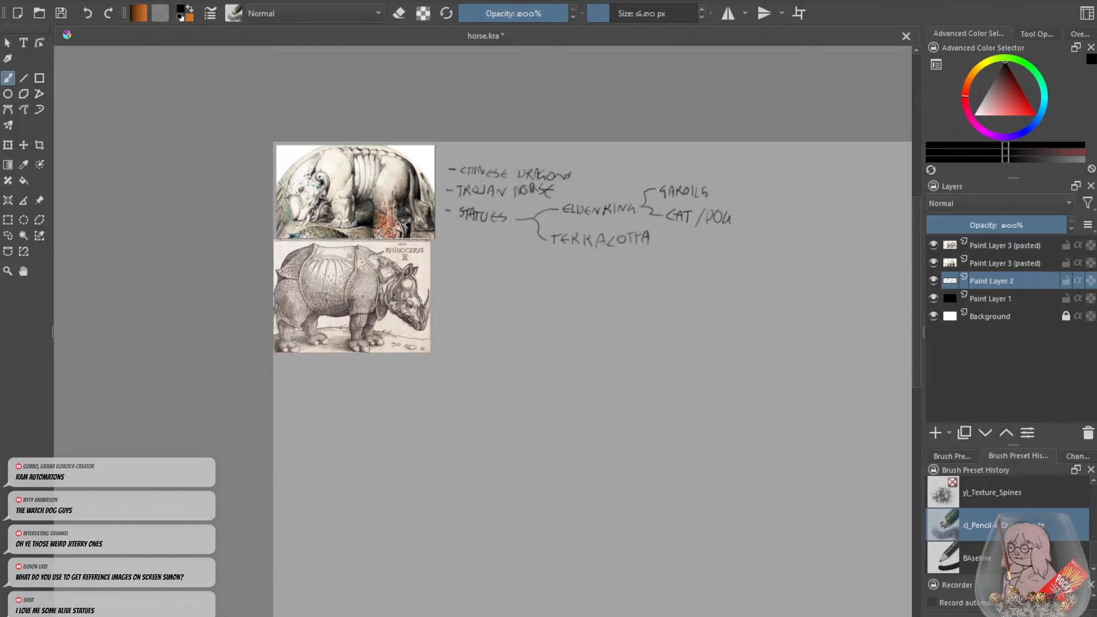
scroll(913, 268, down, 2)
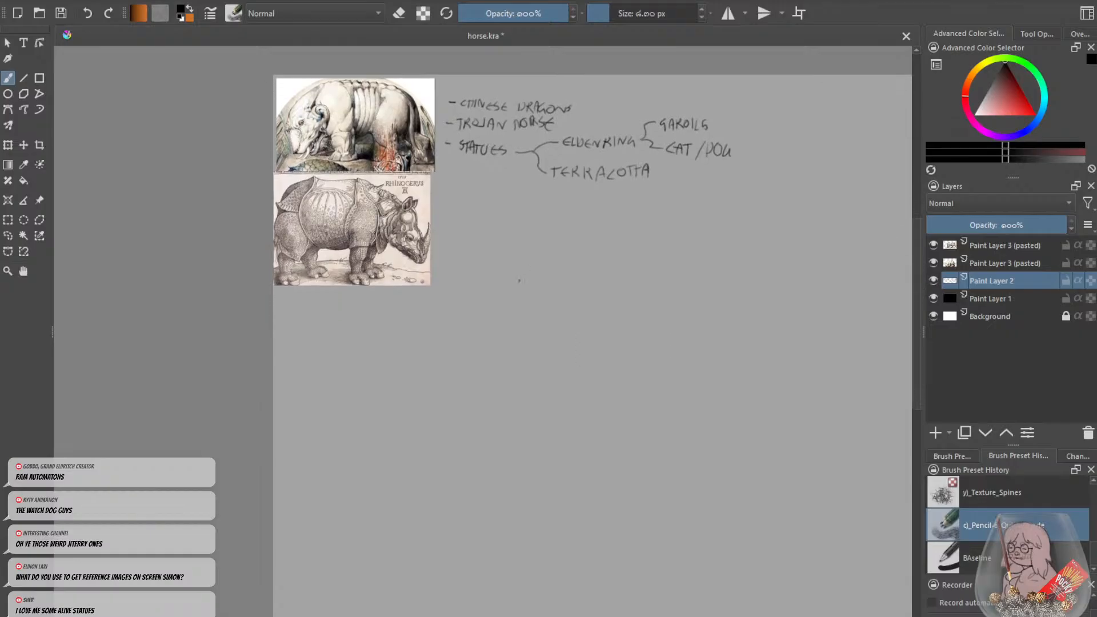
key(plus)
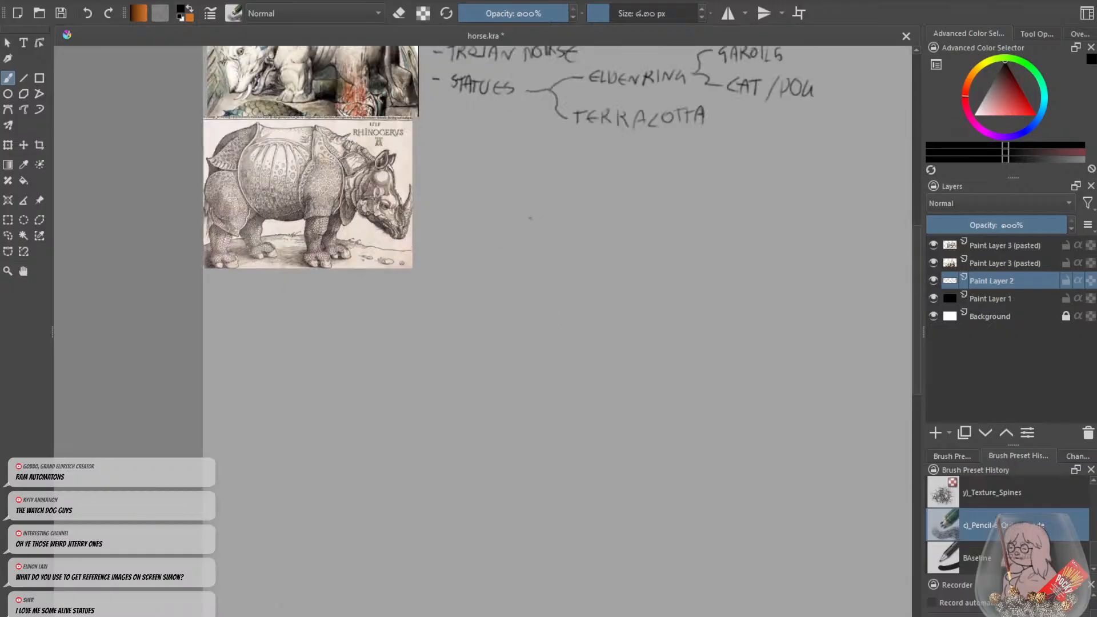
mouse_move(531, 218)
mouse_down()
mouse_move(552, 236)
mouse_move(523, 256)
mouse_up()
key(ctrl+z)
mouse_move(626, 243)
mouse_down()
mouse_move(532, 249)
mouse_move(514, 266)
mouse_move(512, 295)
mouse_up()
key(minus)
key(ctrl+z)
Sketch the beast's long head in side view below the notes, with eyes, muzzle details, and a front leg.
mouse_move(594, 262)
mouse_down()
mouse_move(652, 259)
mouse_move(661, 280)
mouse_move(598, 281)
mouse_move(667, 285)
mouse_move(601, 291)
mouse_move(663, 285)
mouse_up()
key(ctrl+z)
mouse_move(664, 268)
mouse_down()
mouse_move(654, 282)
mouse_move(664, 288)
mouse_move(637, 271)
mouse_up()
drag(625, 270, 628, 276)
mouse_move(611, 265)
mouse_down()
mouse_move(580, 276)
mouse_move(574, 305)
mouse_move(610, 304)
mouse_move(607, 325)
mouse_move(574, 326)
mouse_up()
mouse_move(594, 302)
mouse_down()
mouse_move(583, 335)
mouse_move(603, 331)
mouse_up()
Sketch two tall shield-shaped body segments behind the front leg, with round bosses and spears pointing backward.
mouse_move(541, 260)
mouse_down()
mouse_move(581, 260)
mouse_move(542, 259)
mouse_move(534, 306)
mouse_up()
key(ctrl+z)
drag(574, 264, 545, 322)
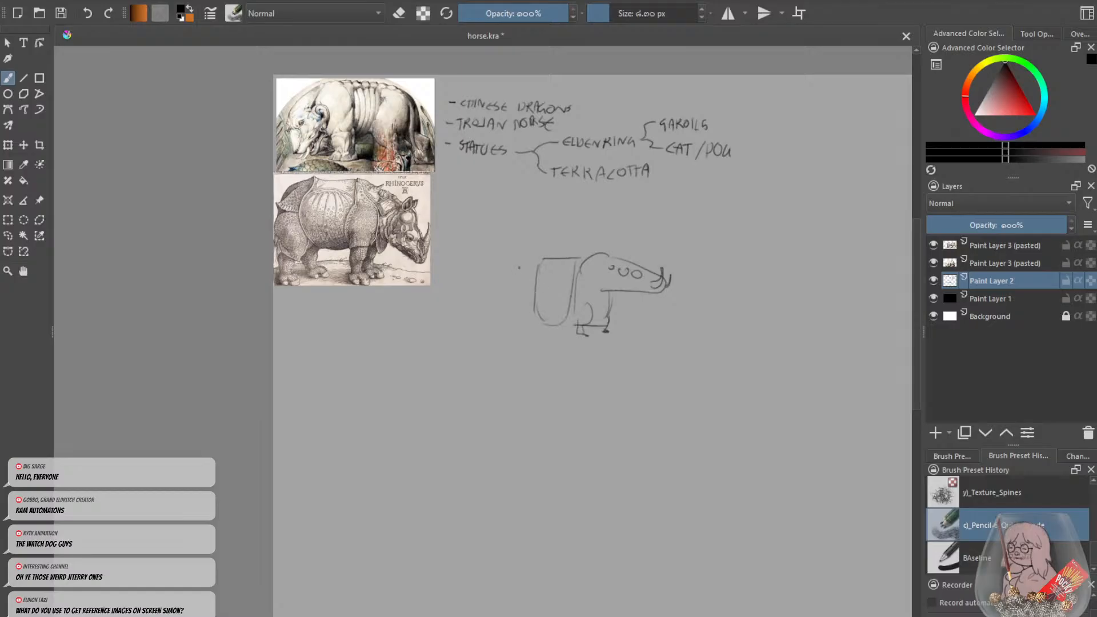
mouse_move(539, 257)
mouse_down()
mouse_move(501, 259)
mouse_move(497, 319)
mouse_move(538, 329)
mouse_move(504, 329)
mouse_up()
mouse_move(512, 278)
mouse_down()
mouse_move(509, 297)
mouse_move(560, 298)
mouse_up()
key(ctrl+z)
drag(544, 257, 578, 255)
mouse_move(503, 280)
mouse_down()
mouse_move(538, 279)
mouse_move(457, 278)
mouse_move(476, 282)
mouse_up()
drag(581, 284, 581, 310)
drag(584, 278, 585, 308)
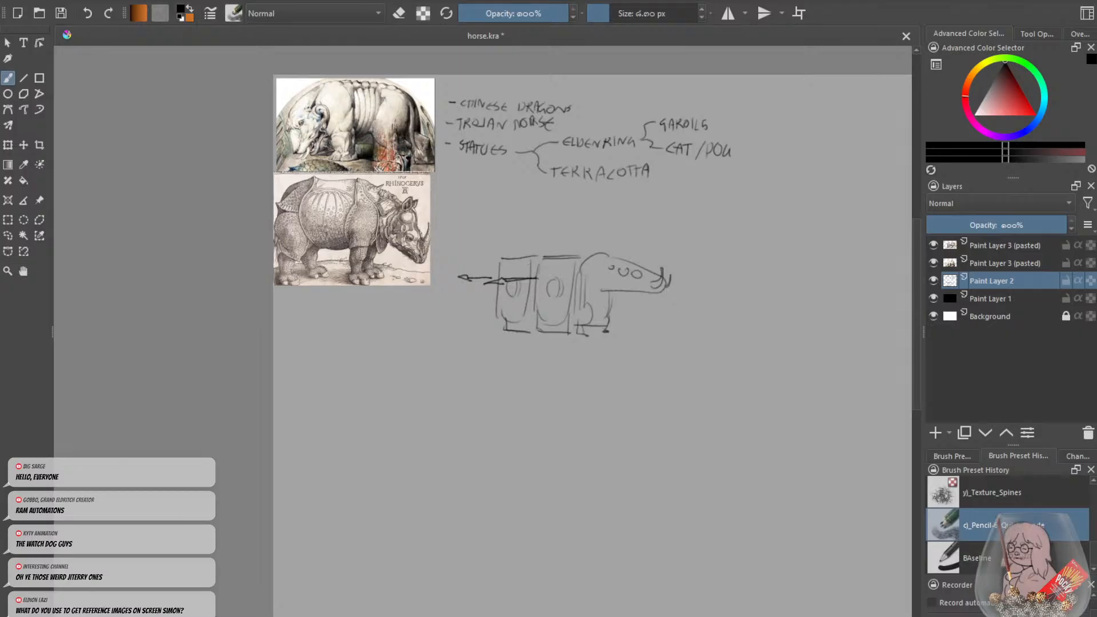
Add a cheek line to the beast's head and draw feet beneath the three body segments.
drag(604, 265, 597, 291)
drag(505, 330, 518, 331)
drag(517, 331, 555, 332)
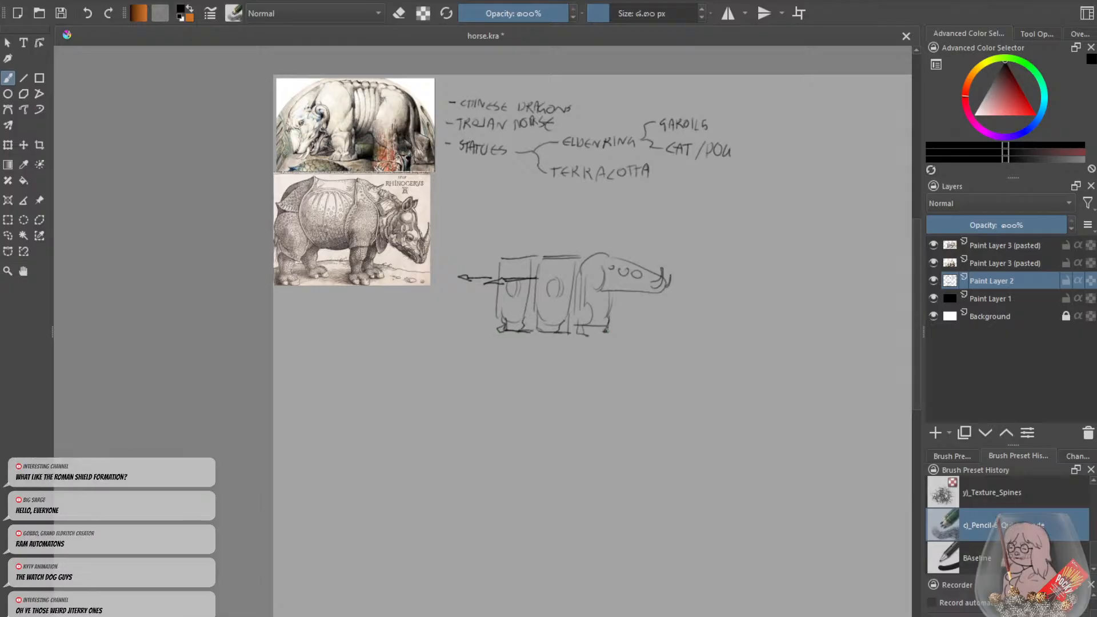
drag(576, 332, 611, 332)
Sketch a small rider holding an upright staff on top of the beast's middle segment.
mouse_move(541, 222)
mouse_down()
mouse_move(540, 252)
mouse_move(557, 253)
mouse_move(551, 204)
mouse_move(562, 240)
mouse_up()
drag(567, 201, 565, 251)
key(ctrl+z)
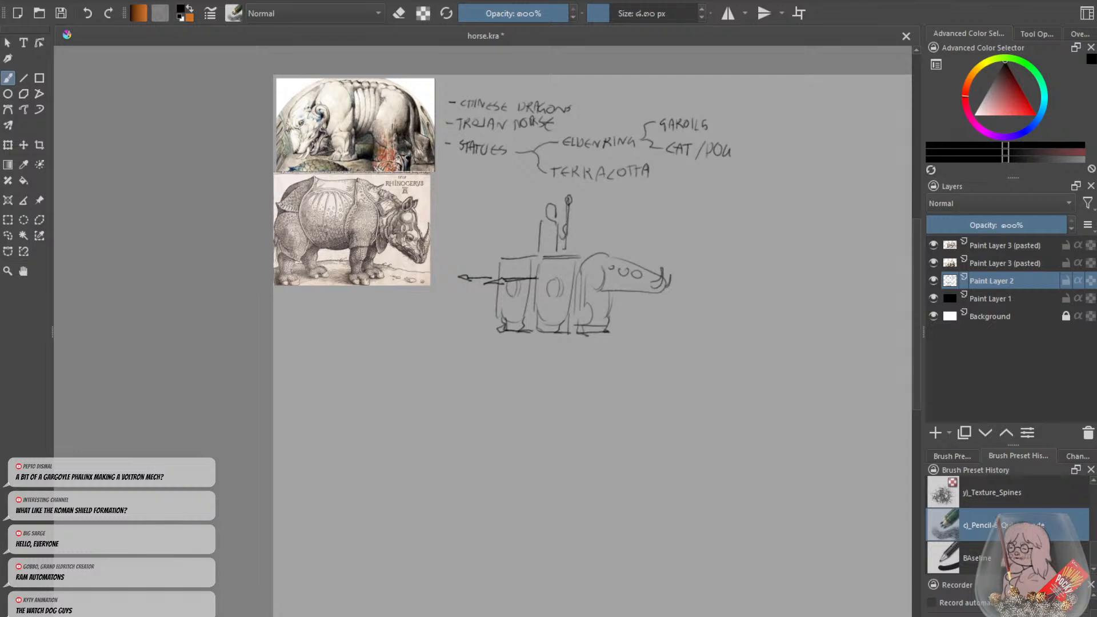
Turn on horizontal mirroring, align its axis with the beast's middle segment, and draw a top-view shield formation with spears pointing outward.
click(726, 14)
drag(765, 92, 553, 91)
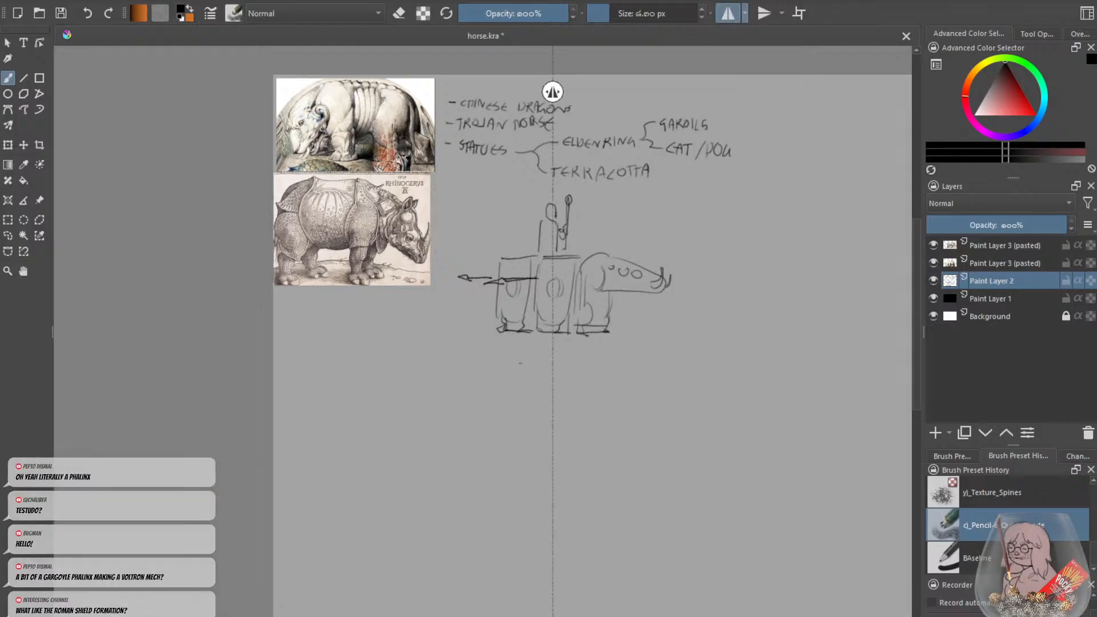
mouse_move(541, 383)
mouse_down()
mouse_move(512, 371)
mouse_move(514, 399)
mouse_move(552, 385)
mouse_move(518, 376)
mouse_move(519, 408)
mouse_move(550, 391)
mouse_move(522, 402)
mouse_move(521, 378)
mouse_move(522, 403)
mouse_move(551, 418)
mouse_move(537, 429)
mouse_move(523, 406)
mouse_move(522, 430)
mouse_move(537, 430)
mouse_move(495, 408)
mouse_move(504, 372)
mouse_move(514, 375)
mouse_move(501, 375)
mouse_up()
key(ctrl+z)
key(ctrl+z)
key(ctrl+z)
key(ctrl+z)
key(ctrl+z)
key(ctrl+z)
key(ctrl+z)
key(ctrl+z)
key(ctrl+z)
key(ctrl+z)
key(ctrl+z)
key(ctrl+z)
drag(511, 370, 498, 378)
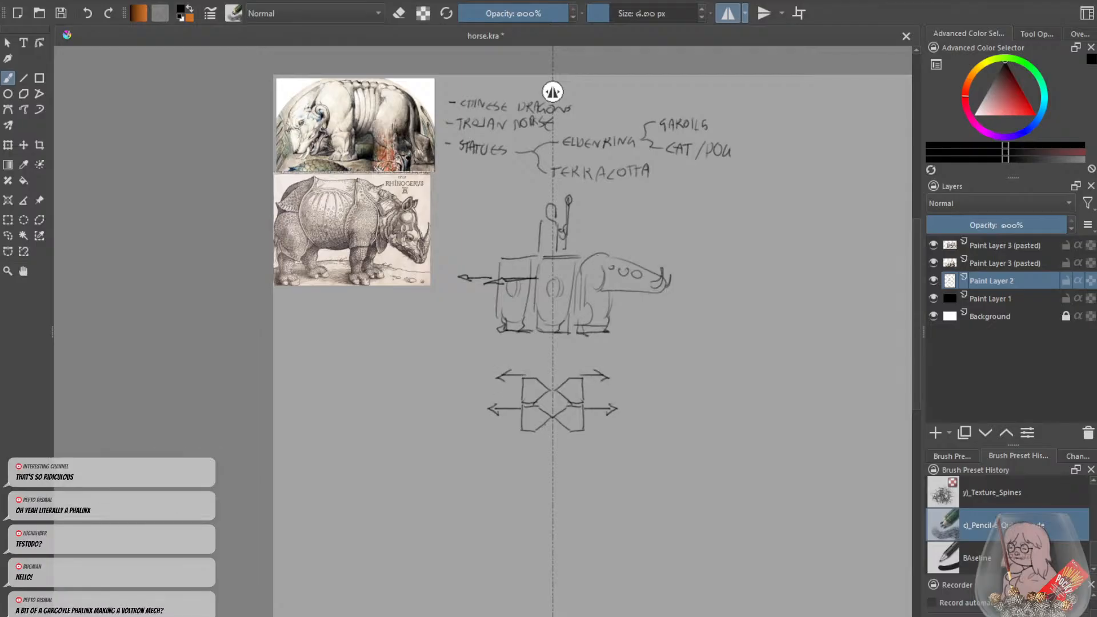
Add a pointed shield block at each end of the top-view formation, then turn off horizontal mirroring.
mouse_move(553, 420)
mouse_down()
mouse_move(535, 433)
mouse_move(538, 450)
mouse_move(552, 447)
mouse_up()
key(ctrl+z)
key(ctrl+z)
key(ctrl+z)
mouse_move(552, 392)
mouse_down()
mouse_move(539, 402)
mouse_move(552, 415)
mouse_move(539, 377)
mouse_move(552, 361)
mouse_up()
key(ctrl+z)
key(ctrl+z)
key(ctrl+z)
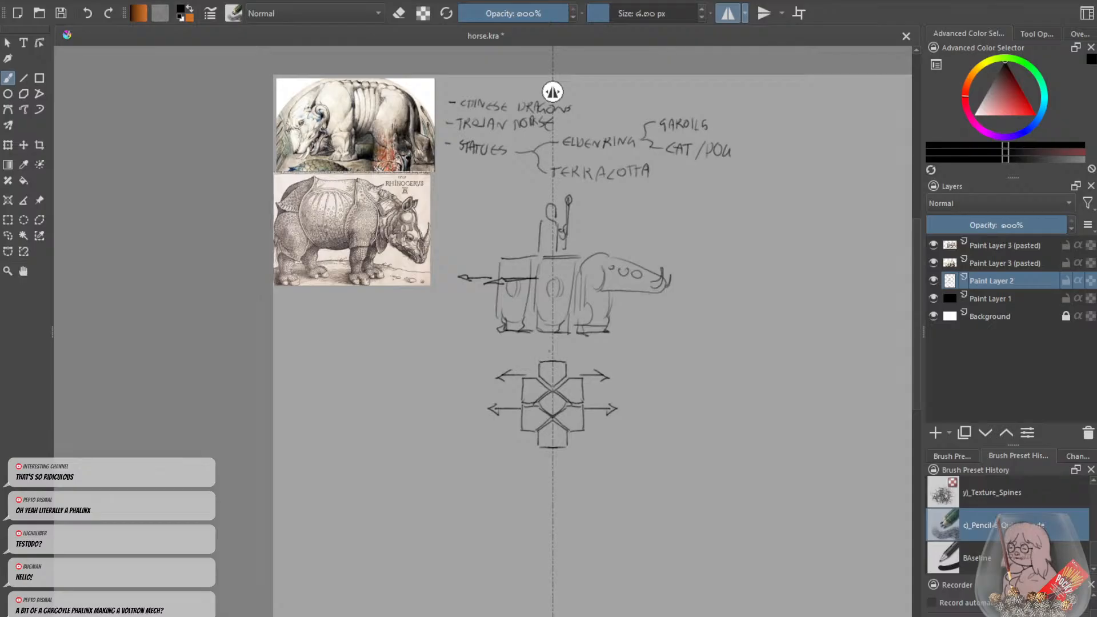
click(728, 13)
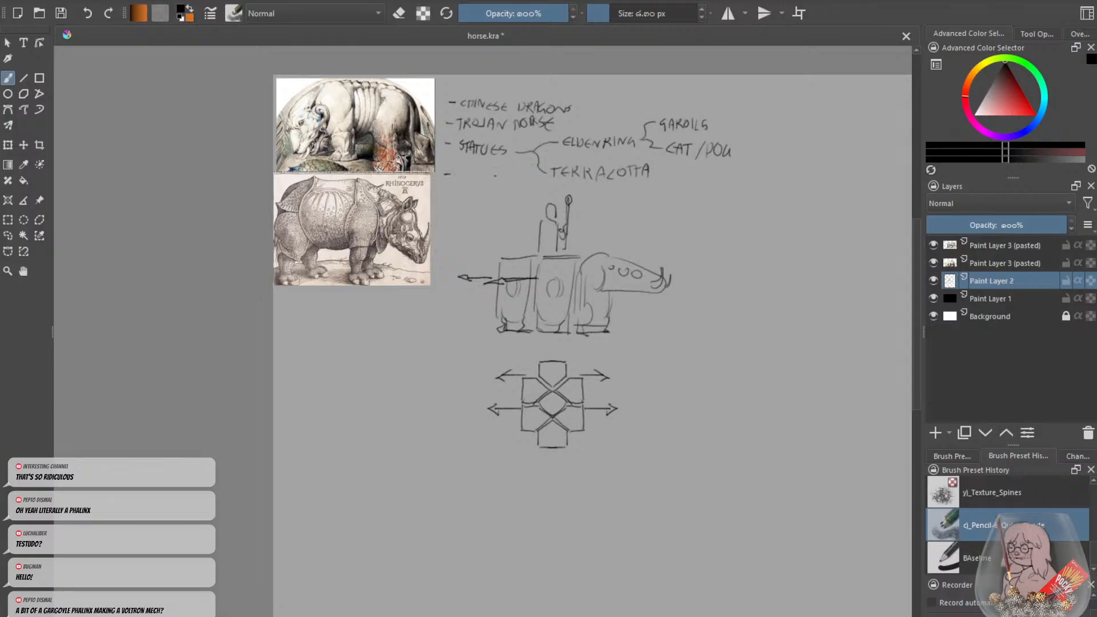
Sketch a small shield outline with an adjoining block under the Statues note and save the document.
drag(497, 179, 465, 179)
key(ctrl+z)
mouse_move(465, 178)
mouse_down()
mouse_move(464, 214)
mouse_move(494, 214)
mouse_move(472, 225)
mouse_up()
mouse_move(500, 163)
mouse_down()
mouse_move(497, 189)
mouse_move(510, 187)
mouse_move(518, 165)
mouse_move(519, 187)
mouse_up()
key(ctrl+z)
mouse_move(497, 188)
mouse_down()
mouse_move(518, 191)
mouse_move(492, 189)
mouse_up()
key(ctrl+z)
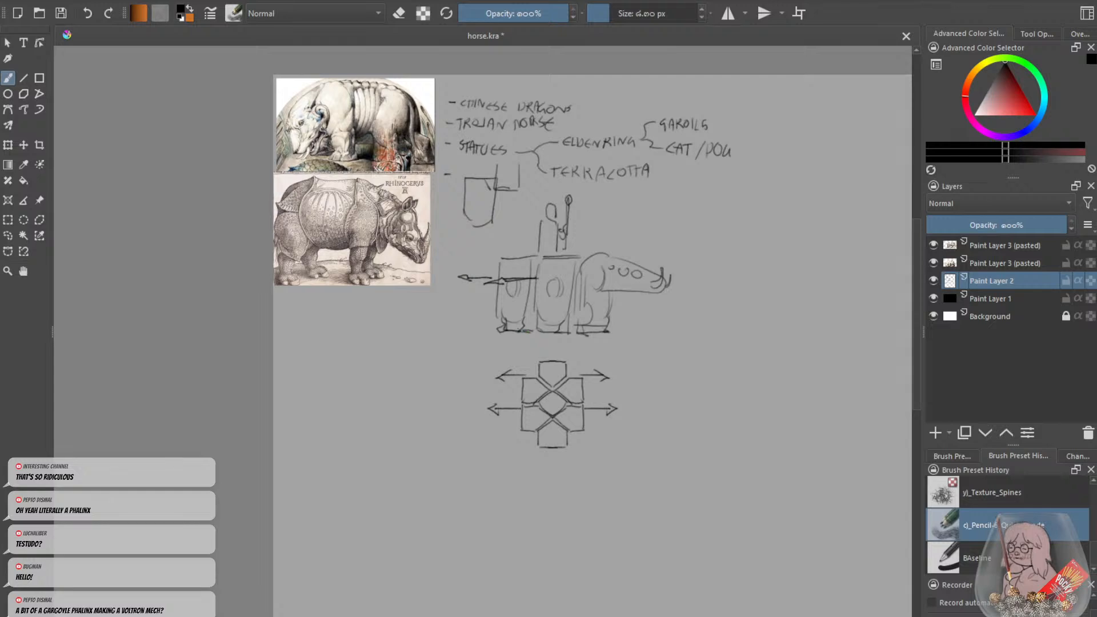
click(60, 13)
scroll(917, 338, down, 2)
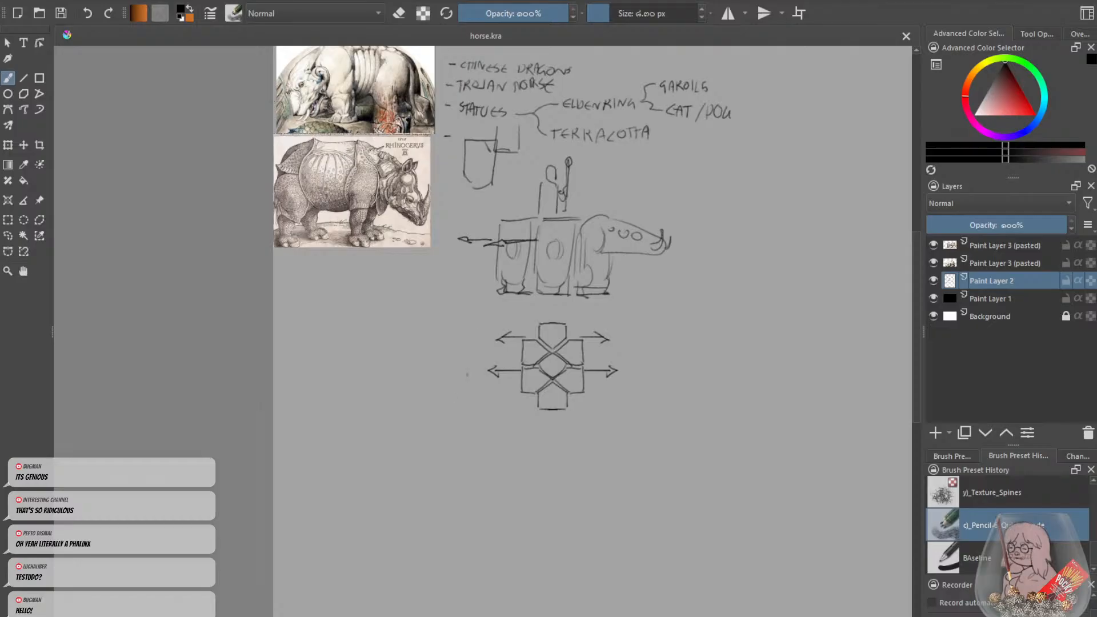
mouse_move(566, 300)
mouse_down()
mouse_move(629, 175)
mouse_move(559, 307)
mouse_up()
key(ctrl+z)
mouse_move(631, 184)
mouse_down()
mouse_move(629, 214)
mouse_move(635, 203)
mouse_up()
key(ctrl+z)
key(ctrl+z)
mouse_move(535, 189)
mouse_down()
mouse_move(553, 216)
mouse_move(515, 214)
mouse_up()
key(ctrl+z)
key(ctrl+z)
drag(507, 207, 516, 208)
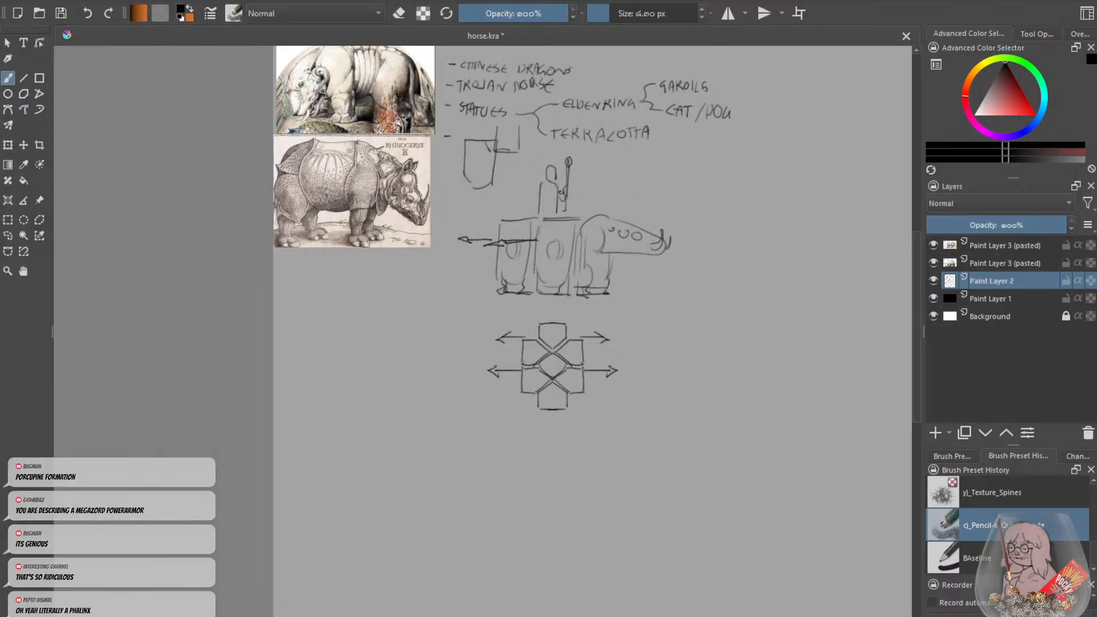
drag(506, 189, 515, 215)
key(ctrl+z)
key(ctrl+z)
Refine the rider's body lines and strengthen the side edges of the beast's middle shield segment.
mouse_move(540, 161)
mouse_down()
mouse_move(539, 210)
mouse_move(555, 152)
mouse_move(537, 211)
mouse_move(555, 220)
mouse_move(551, 210)
mouse_up()
key(ctrl+z)
key(ctrl+z)
key(ctrl+z)
key(ctrl+z)
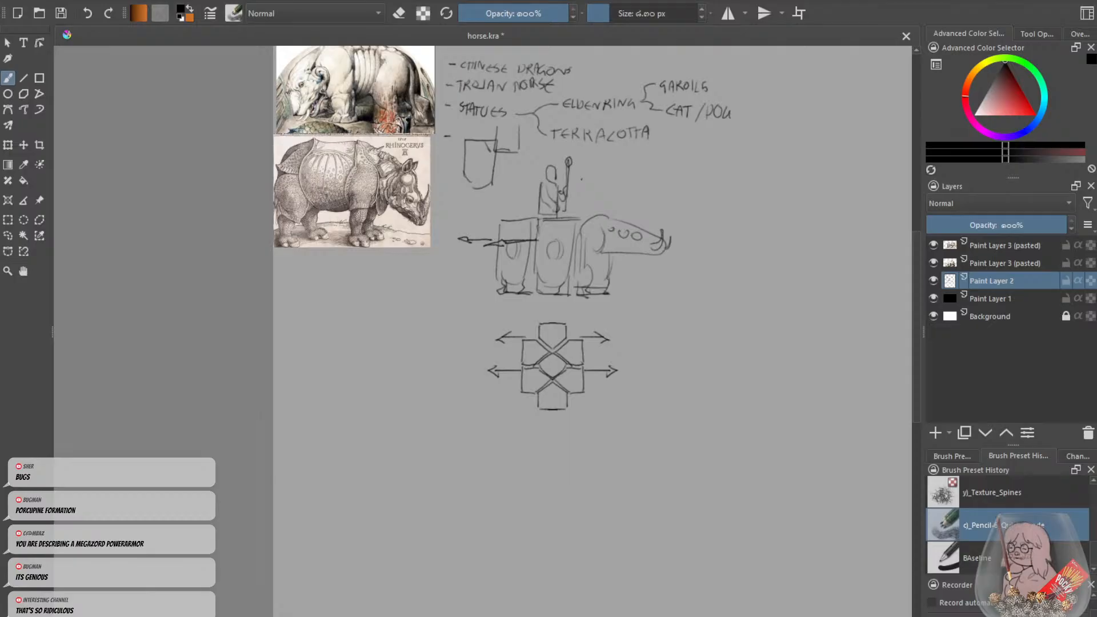
key(ctrl+z)
drag(538, 226, 536, 278)
key(ctrl+z)
drag(576, 224, 574, 280)
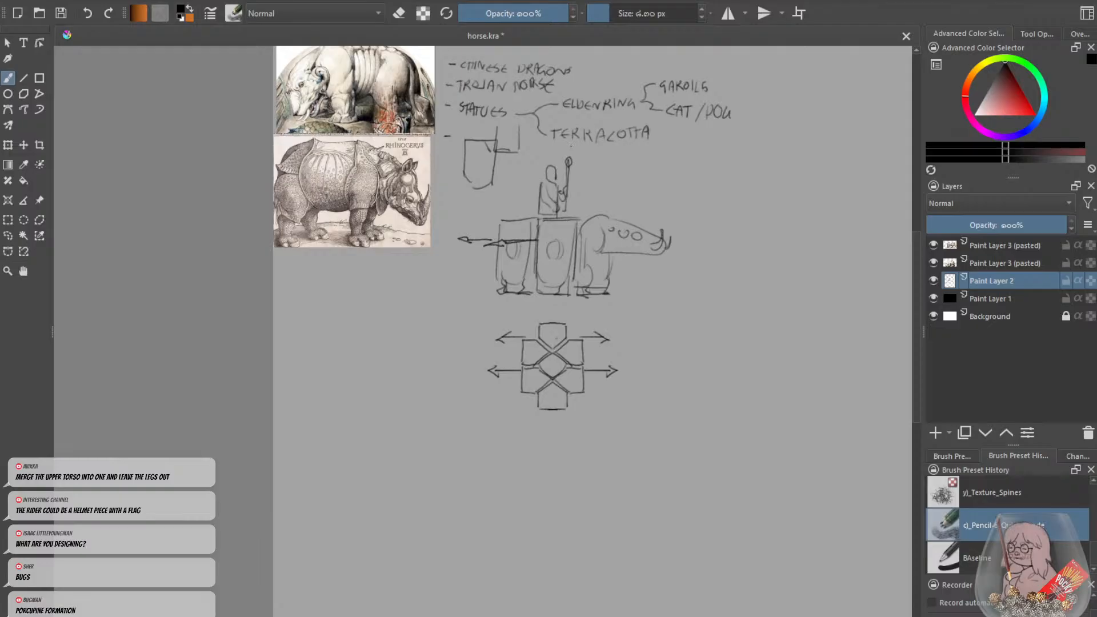
Extend the top-view formation with another row of interlocking shield blocks above the existing ones.
mouse_move(522, 337)
mouse_down()
mouse_move(538, 337)
mouse_move(527, 314)
mouse_move(555, 324)
mouse_move(540, 338)
mouse_move(582, 312)
mouse_move(566, 329)
mouse_up()
mouse_move(568, 328)
mouse_down()
mouse_move(554, 338)
mouse_move(567, 310)
mouse_move(540, 312)
mouse_move(540, 301)
mouse_move(568, 299)
mouse_move(571, 317)
mouse_up()
key(ctrl+z)
key(e)
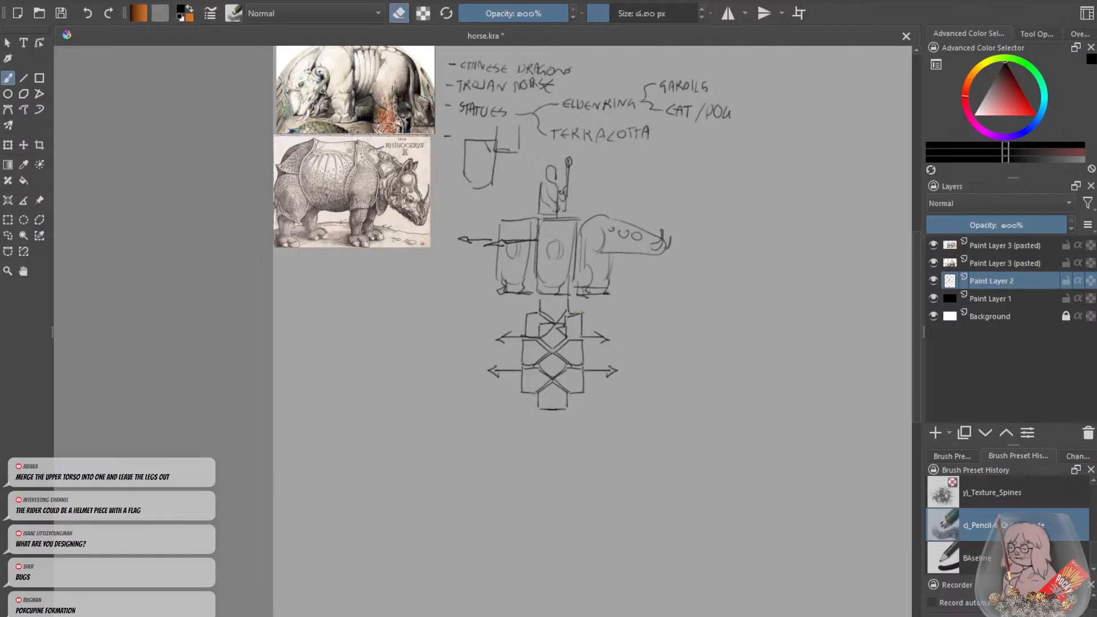
key(e)
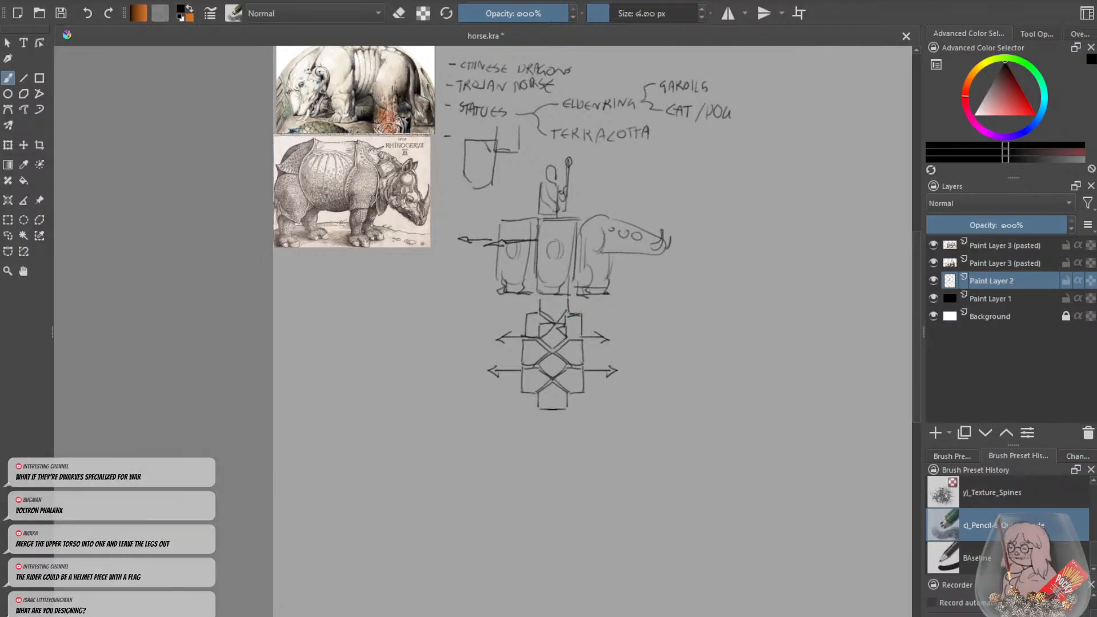
Erase and touch up the outer edges of the lower shield blocks in the top-view formation.
key(minus)
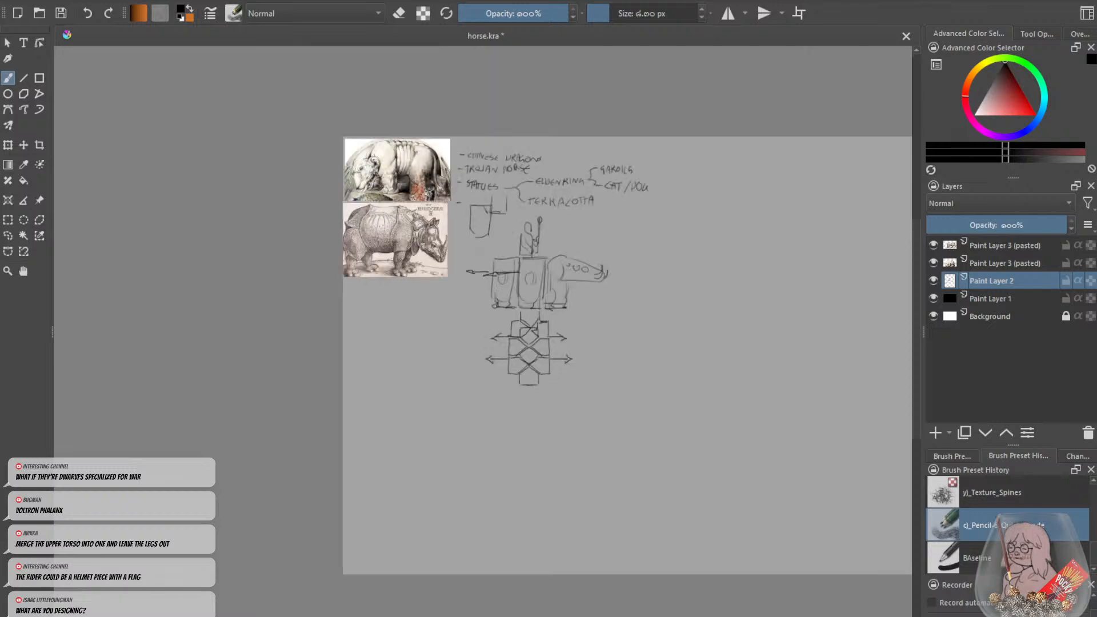
key(plus)
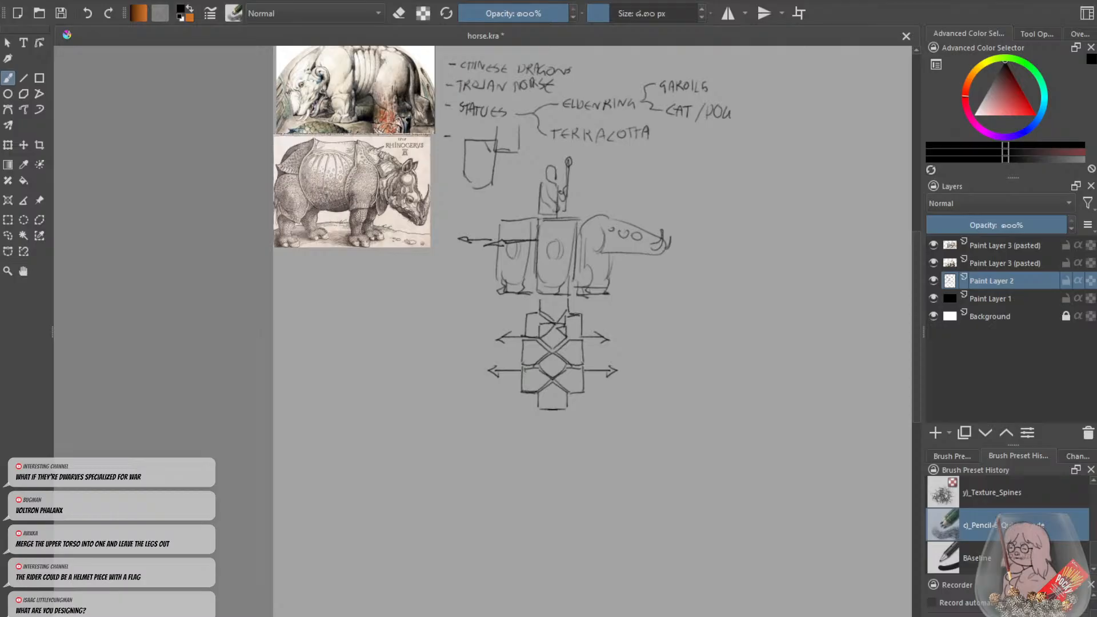
key(e)
key(e)
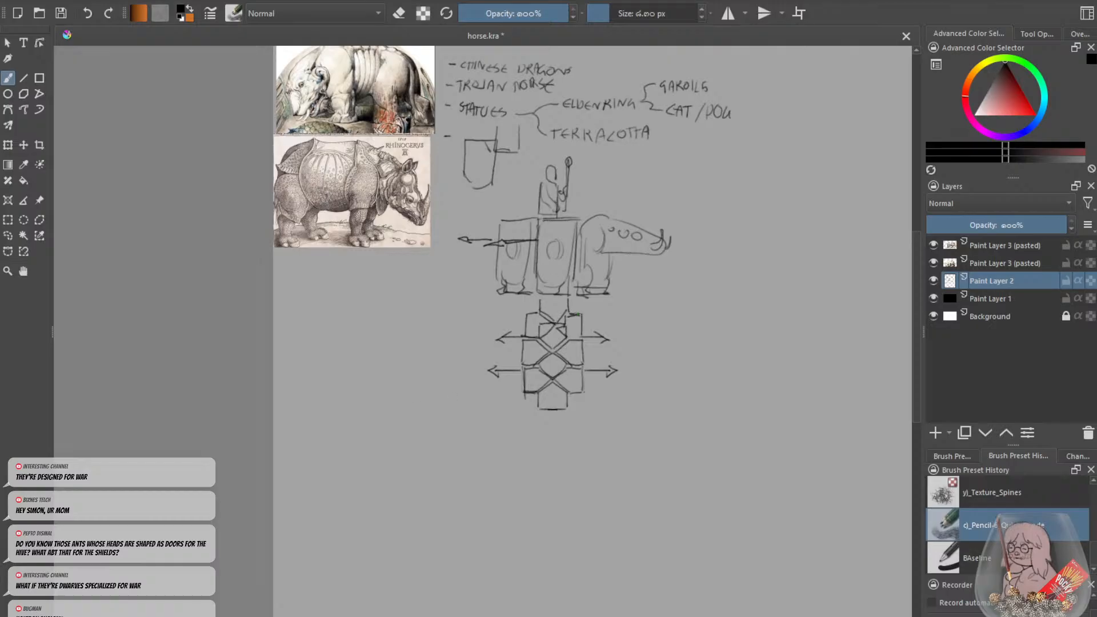
Refine the curve behind the side-view beast's jaw and try contour strokes over the rear segment and beside the rider.
drag(591, 251, 623, 254)
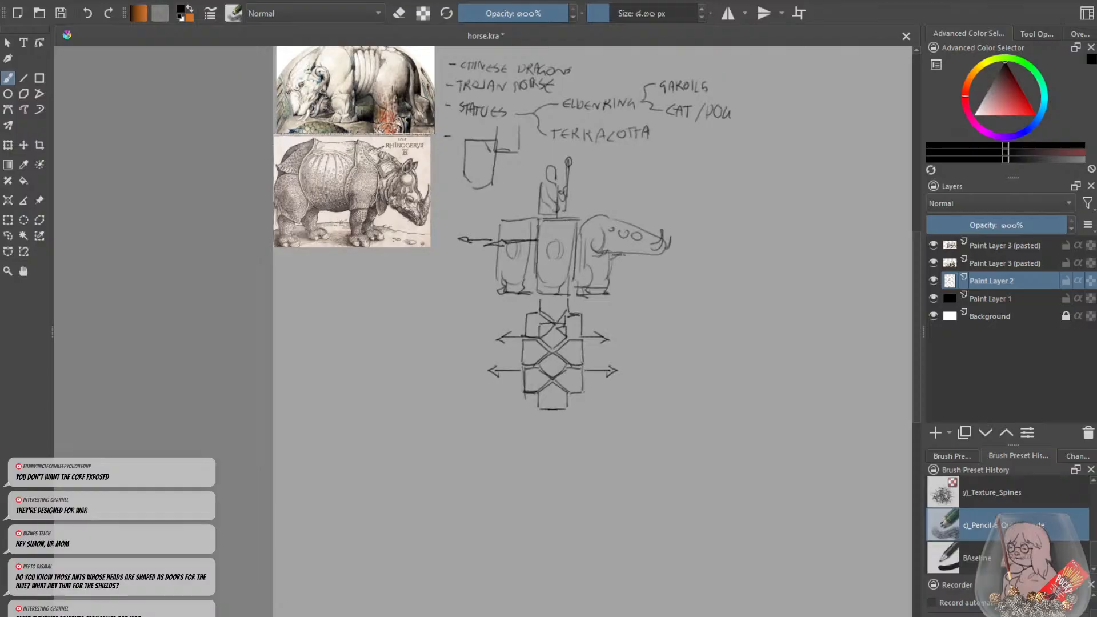
key(ctrl+z)
drag(601, 256, 608, 265)
mouse_move(513, 205)
mouse_down()
mouse_move(523, 195)
mouse_move(520, 286)
mouse_up()
key(ctrl+z)
drag(512, 229, 529, 272)
key(ctrl+z)
mouse_move(563, 155)
mouse_down()
mouse_move(543, 163)
mouse_move(540, 149)
mouse_up()
key(ctrl+z)
Sketch a pointed shield below the top-view formation, with a small head above it, a face on its front and a forward-pointing spear.
mouse_move(917, 363)
mouse_down()
mouse_move(915, 333)
mouse_move(914, 364)
mouse_move(926, 368)
mouse_up()
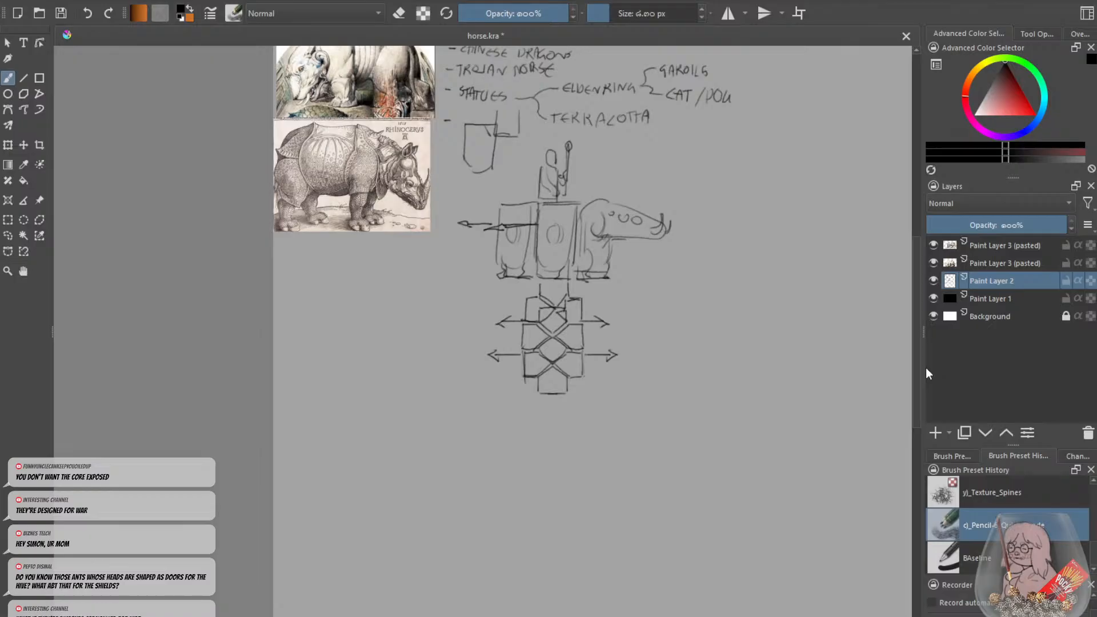
drag(917, 361, 917, 392)
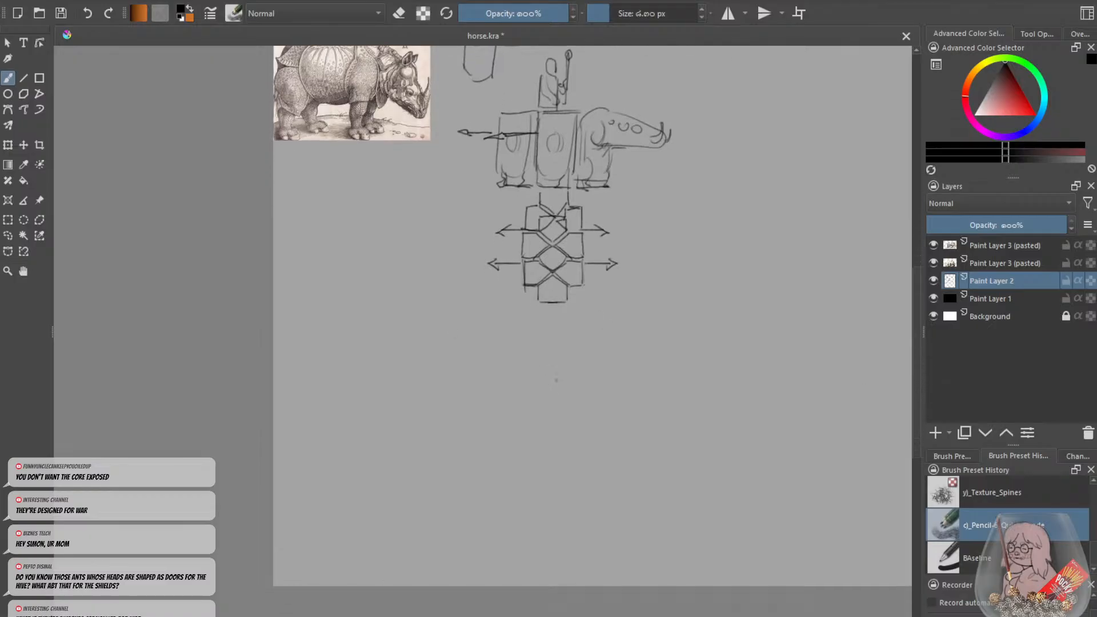
mouse_move(624, 378)
mouse_down()
mouse_move(580, 381)
mouse_move(625, 367)
mouse_move(596, 367)
mouse_up()
key(ctrl+z)
drag(596, 368, 598, 424)
mouse_move(636, 369)
mouse_down()
mouse_move(633, 424)
mouse_move(616, 439)
mouse_up()
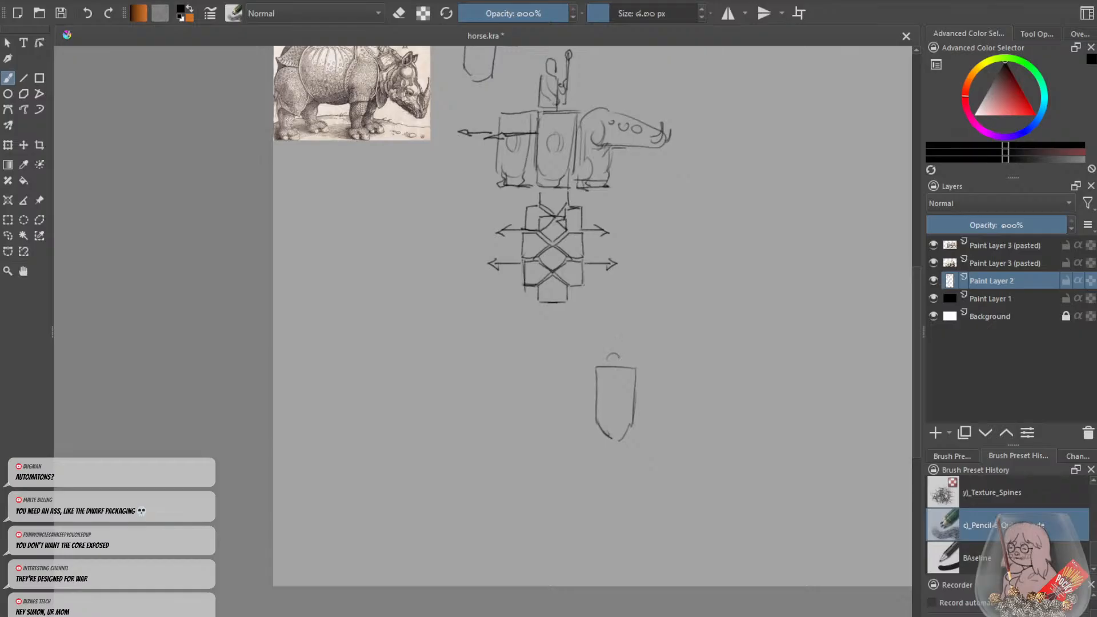
mouse_move(607, 360)
mouse_down()
mouse_move(589, 396)
mouse_move(589, 384)
mouse_move(656, 388)
mouse_up()
mouse_move(655, 388)
mouse_down()
mouse_move(609, 374)
mouse_move(598, 391)
mouse_move(631, 376)
mouse_move(616, 412)
mouse_move(608, 393)
mouse_move(640, 395)
mouse_up()
key(e)
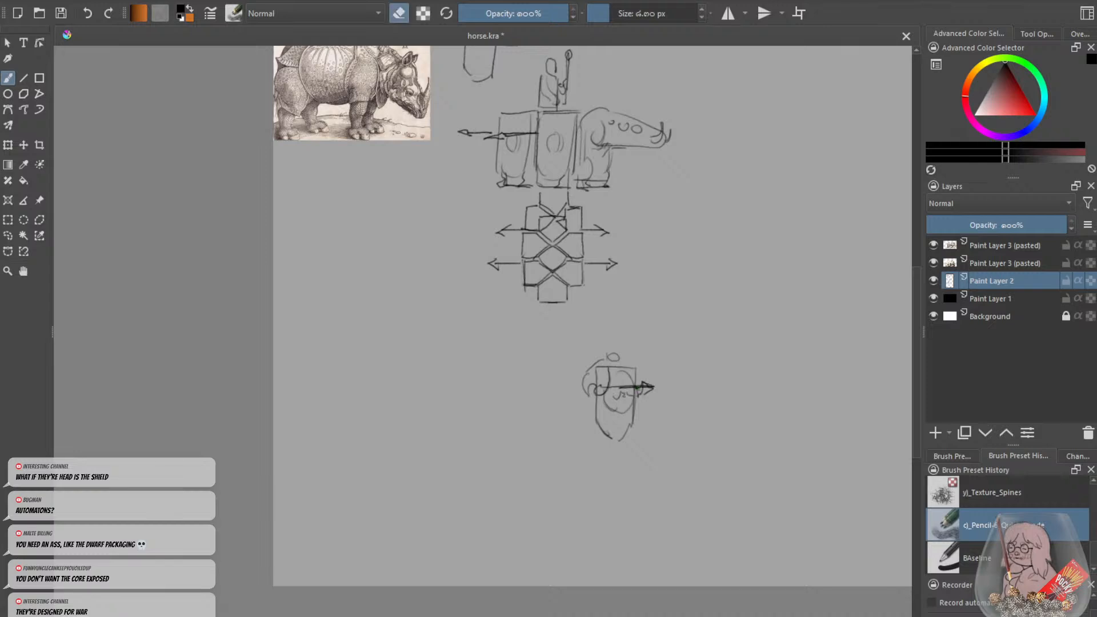
key(e)
Handwrite the notes "Rhinos" and "Turtles" under the small shield outline in the idea list.
scroll(913, 257, up, 3)
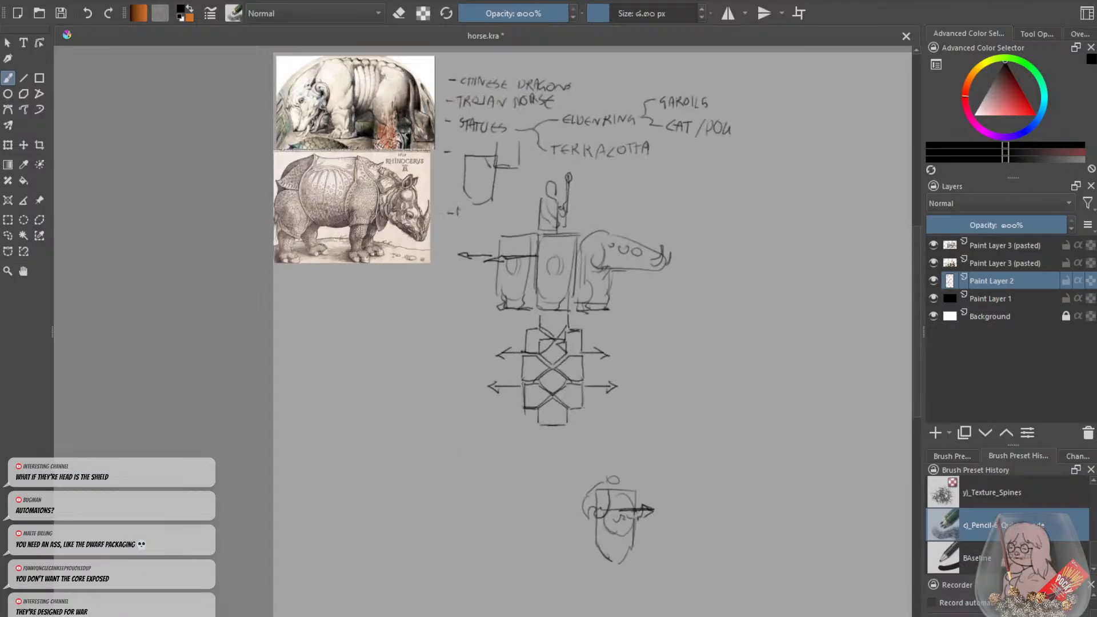
drag(457, 208, 477, 218)
key(ctrl+z)
drag(480, 217, 486, 208)
mouse_move(489, 209)
mouse_down()
mouse_move(492, 218)
mouse_move(453, 230)
mouse_move(466, 225)
mouse_up()
mouse_move(463, 226)
mouse_down()
mouse_move(463, 237)
mouse_move(485, 225)
mouse_up()
mouse_move(481, 225)
mouse_down()
mouse_move(481, 237)
mouse_move(498, 231)
mouse_up()
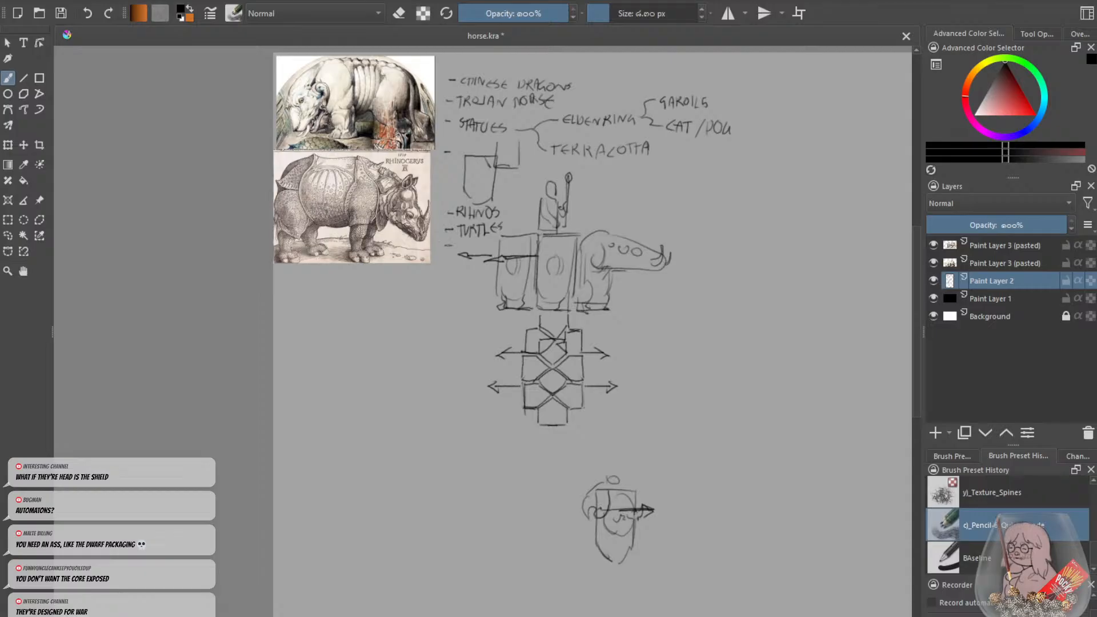
key(ctrl+z)
Give the new shield bearer a tusk, a hunched body behind the shield and short hoofed legs.
scroll(913, 352, down, 5)
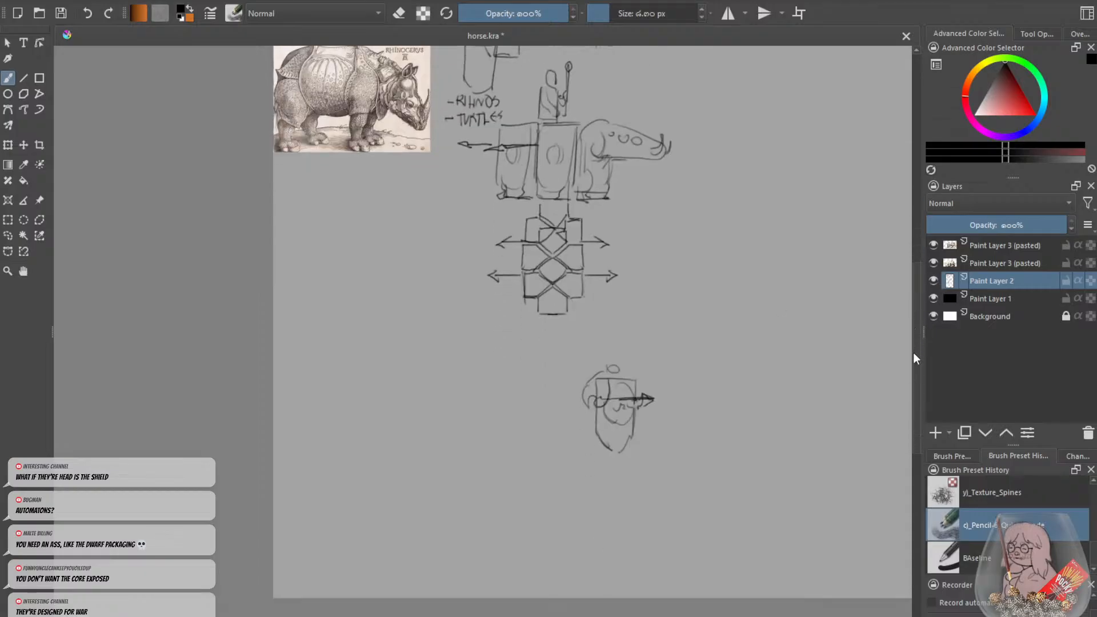
key(ctrl+z)
mouse_move(640, 405)
mouse_down()
mouse_move(619, 408)
mouse_move(631, 410)
mouse_move(637, 387)
mouse_move(644, 411)
mouse_up()
mouse_move(602, 364)
mouse_down()
mouse_move(572, 411)
mouse_move(586, 444)
mouse_move(569, 445)
mouse_move(583, 465)
mouse_move(617, 451)
mouse_move(618, 463)
mouse_up()
key(ctrl+z)
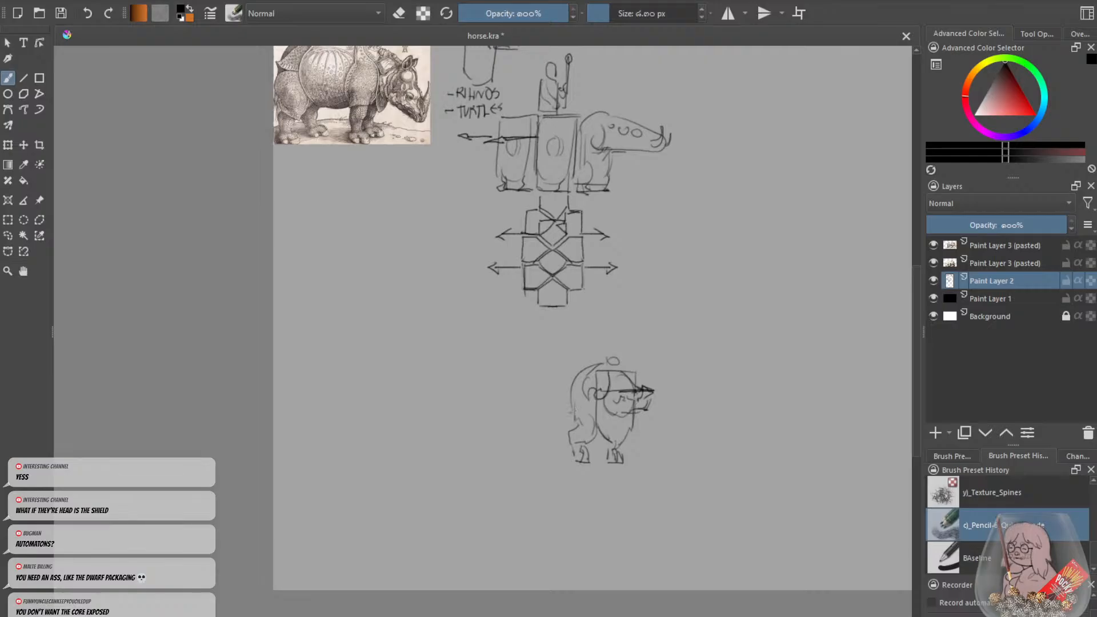
Add a long tail-like shape sweeping from the shield bearer's back to the ground and mark its upper shoulder.
drag(570, 394, 552, 458)
drag(594, 373, 562, 445)
drag(568, 395, 545, 456)
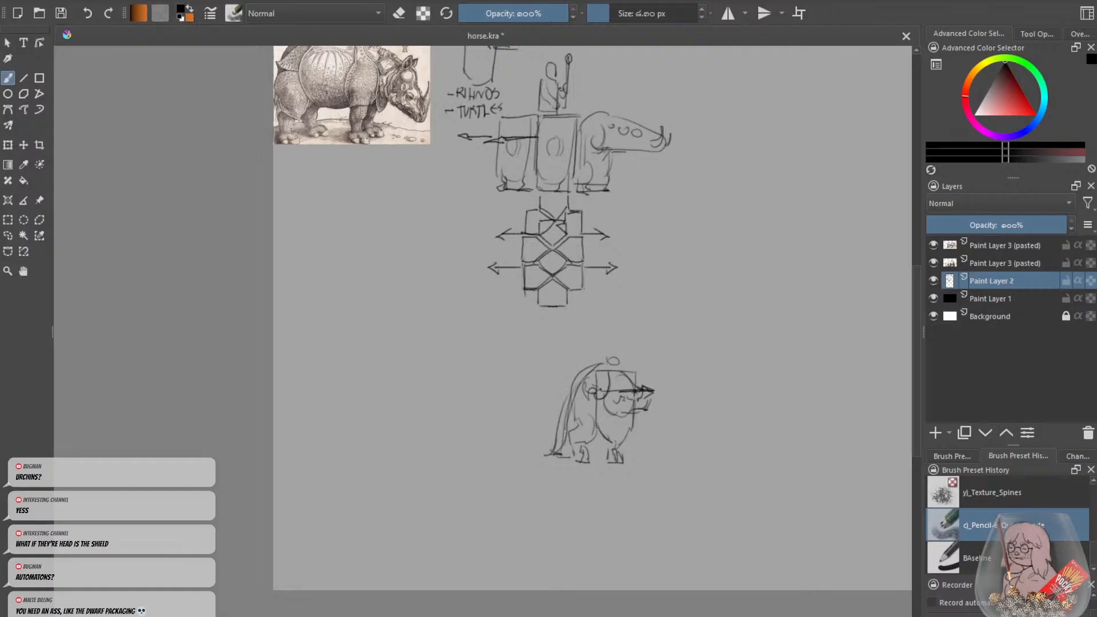
mouse_move(599, 370)
mouse_down()
mouse_move(593, 386)
mouse_move(603, 383)
mouse_up()
drag(602, 367, 600, 384)
Sketch a second creature beside the shield bearer with an arched back, a long tail, an arm and a horned snout.
key(minus)
drag(916, 358, 917, 350)
drag(728, 372, 621, 371)
key(plus)
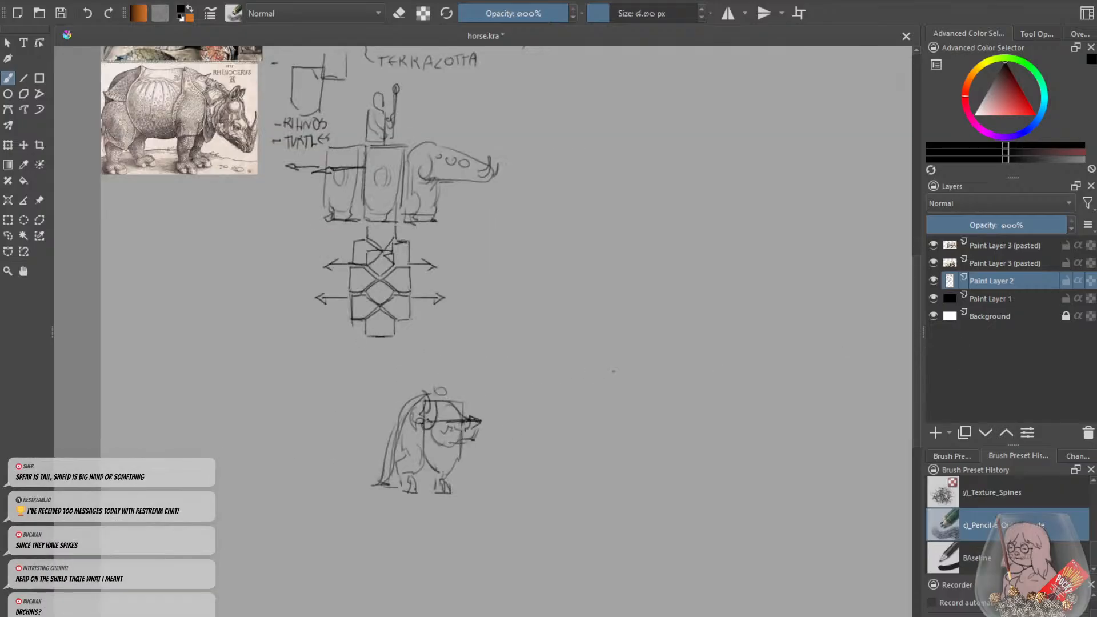
mouse_move(553, 357)
mouse_down()
mouse_move(601, 386)
mouse_move(603, 399)
mouse_up()
drag(581, 357, 546, 362)
mouse_move(546, 357)
mouse_down()
mouse_move(519, 438)
mouse_move(495, 451)
mouse_up()
mouse_move(593, 377)
mouse_down()
mouse_move(633, 392)
mouse_move(632, 407)
mouse_move(652, 400)
mouse_move(619, 410)
mouse_move(633, 406)
mouse_move(621, 406)
mouse_move(622, 392)
mouse_move(605, 408)
mouse_move(569, 391)
mouse_move(579, 380)
mouse_move(543, 397)
mouse_up()
key(ctrl+z)
key(ctrl+z)
key(ctrl+z)
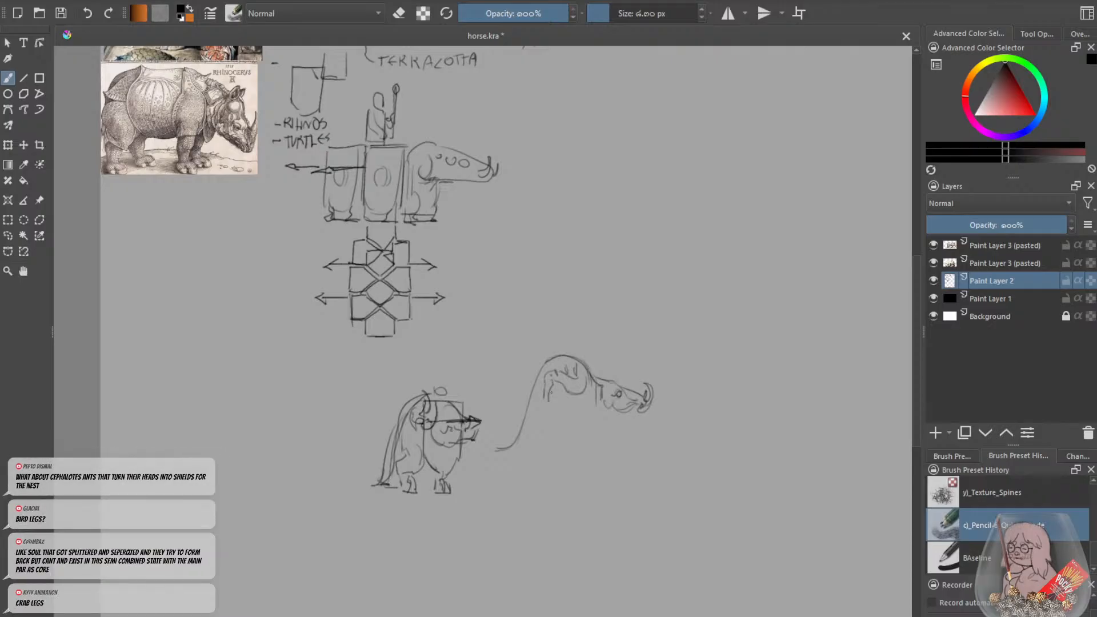
Draw a long horizontal spear in the second creature's hand and a narrow upright shield behind its head.
mouse_move(549, 402)
mouse_down()
mouse_move(546, 411)
mouse_move(713, 410)
mouse_move(554, 412)
mouse_move(599, 410)
mouse_move(597, 456)
mouse_up()
mouse_move(594, 417)
mouse_down()
mouse_move(593, 459)
mouse_move(605, 426)
mouse_move(597, 467)
mouse_up()
key(ctrl+z)
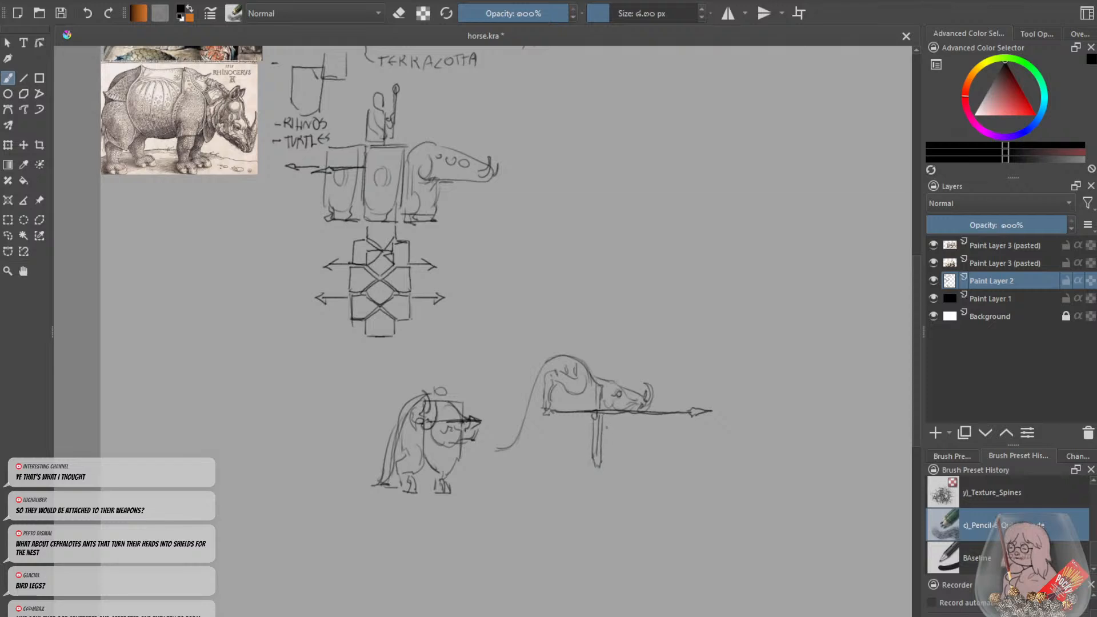
mouse_move(602, 344)
mouse_down()
mouse_move(597, 386)
mouse_move(606, 377)
mouse_up()
key(ctrl+z)
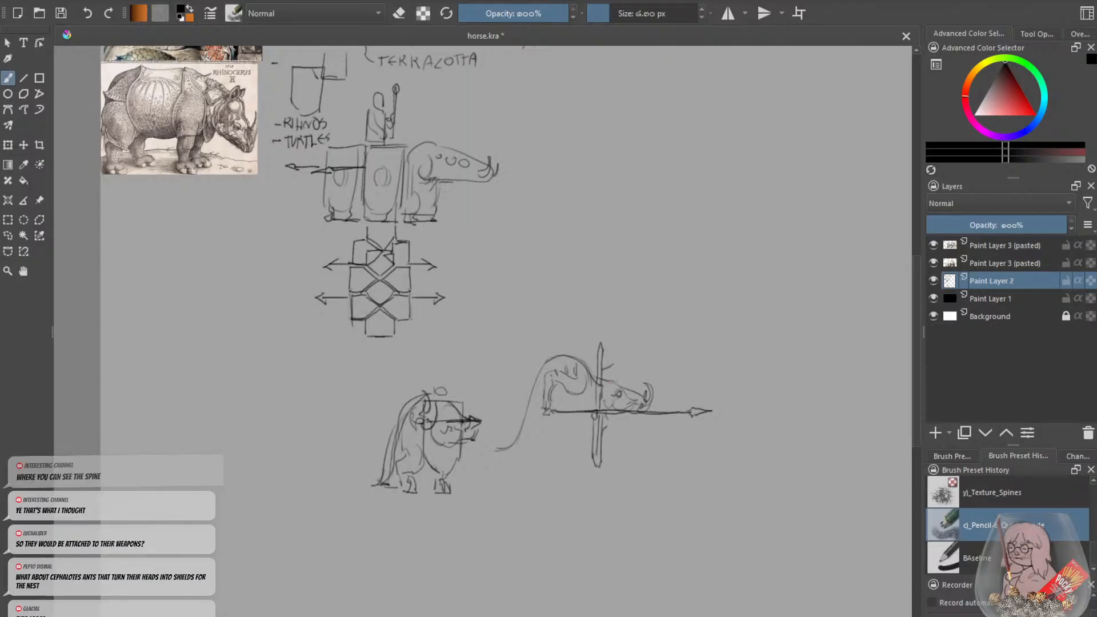
Draw a pair of curved horns projecting forward from the upper part of the upright shield.
drag(614, 363, 629, 343)
drag(606, 358, 628, 350)
key(ctrl+z)
key(ctrl+z)
mouse_move(611, 360)
mouse_down()
mouse_move(627, 347)
mouse_move(632, 358)
mouse_up()
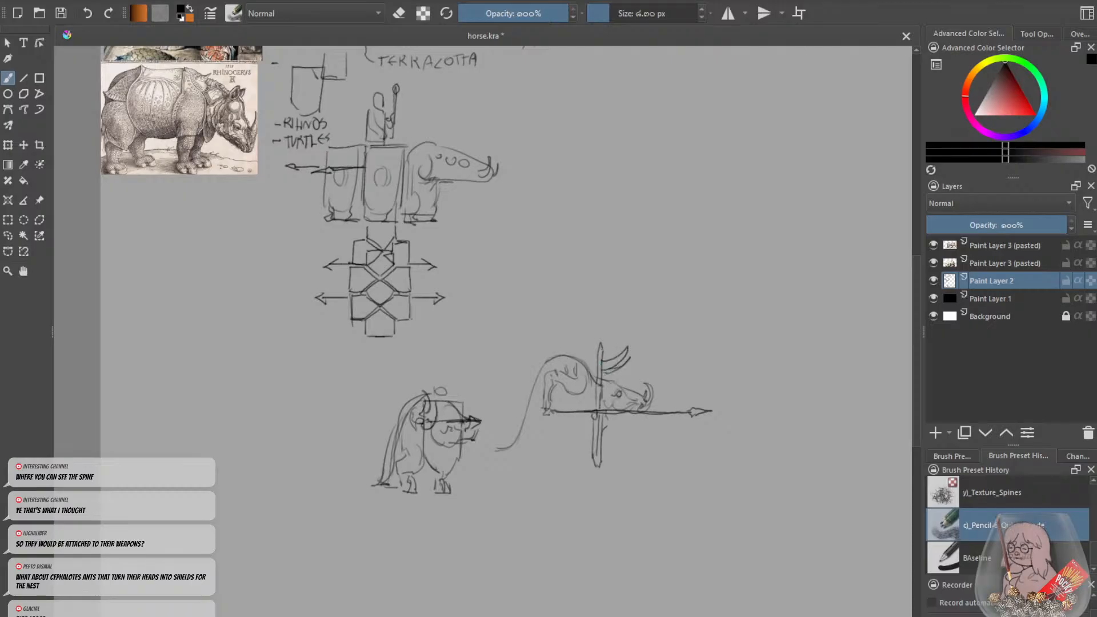
Sketch the second creature's bent hind leg and front leg standing behind the upright shield.
mouse_move(563, 400)
mouse_down()
mouse_move(579, 415)
mouse_move(550, 460)
mouse_move(569, 467)
mouse_up()
drag(551, 471, 570, 471)
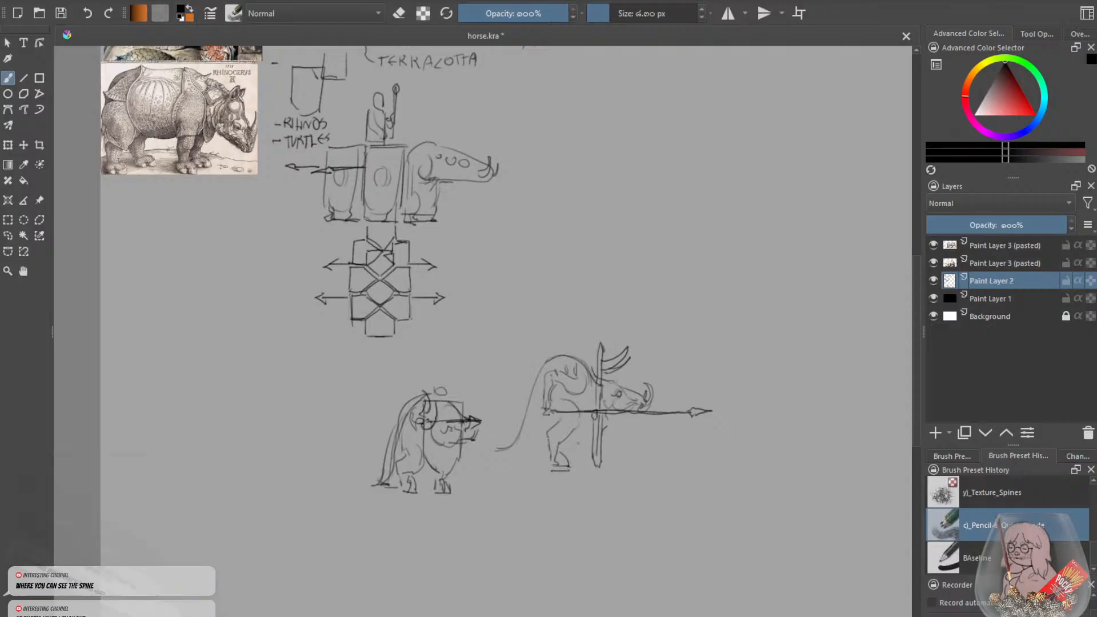
mouse_move(591, 424)
mouse_down()
mouse_move(590, 467)
mouse_move(581, 467)
mouse_move(598, 468)
mouse_up()
key(ctrl+z)
drag(582, 428, 575, 449)
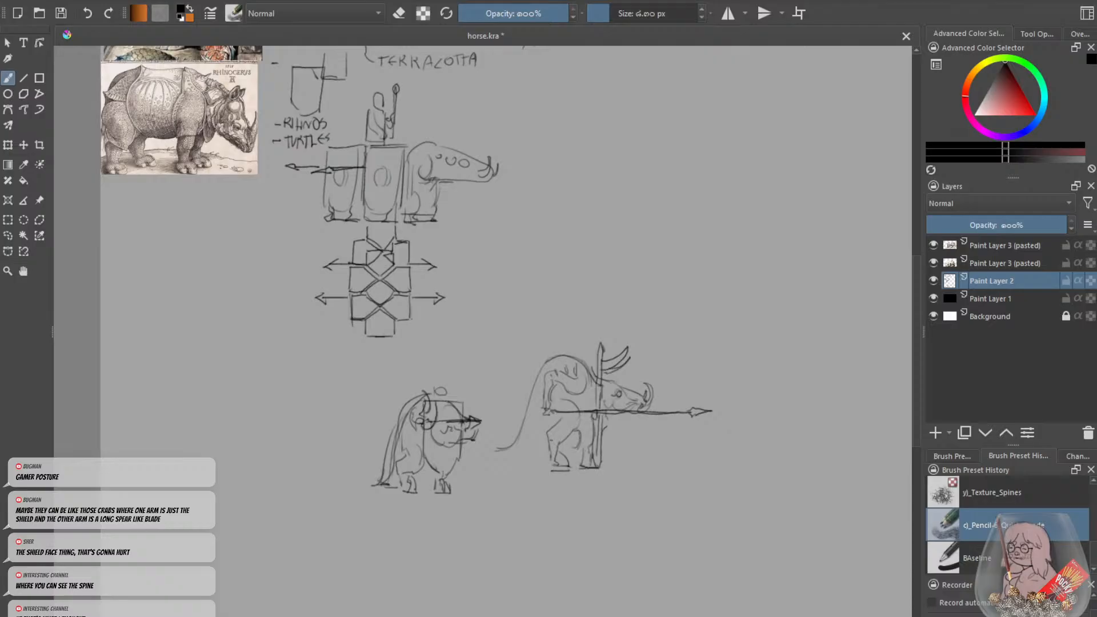
Thicken the second creature's tail and draw a flat base running from the shield's foot back under the tail.
drag(535, 404, 500, 460)
mouse_move(520, 464)
mouse_down()
mouse_move(495, 462)
mouse_move(587, 462)
mouse_move(495, 467)
mouse_up()
key(ctrl+z)
key(ctrl+z)
drag(577, 471, 495, 472)
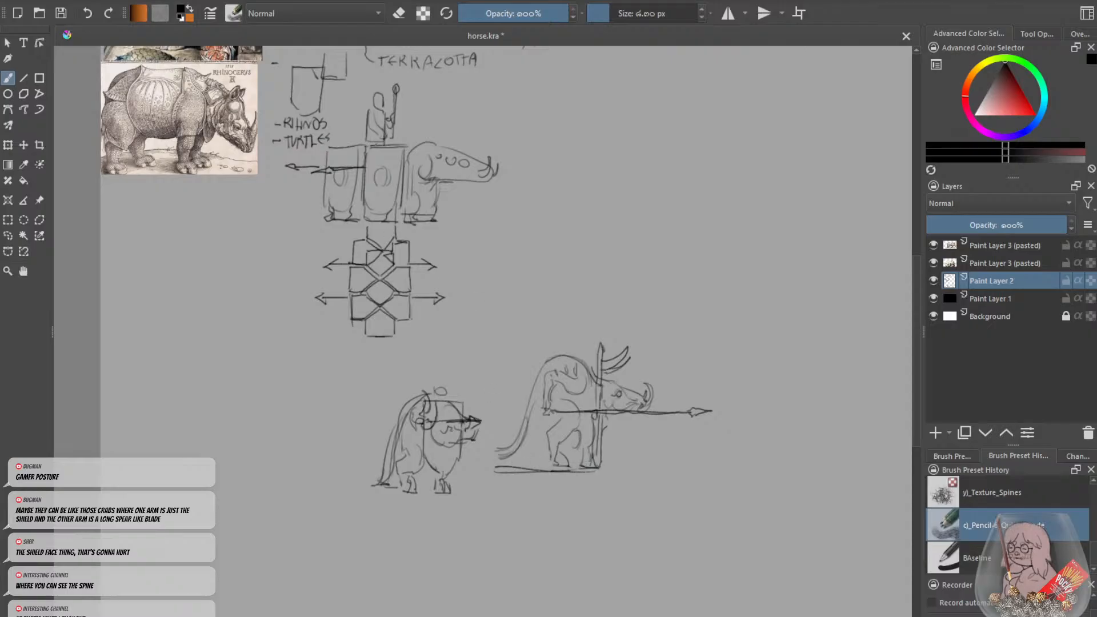
Try a slanted panel extending up and backward from the top of the second creature's shield.
drag(595, 345, 543, 307)
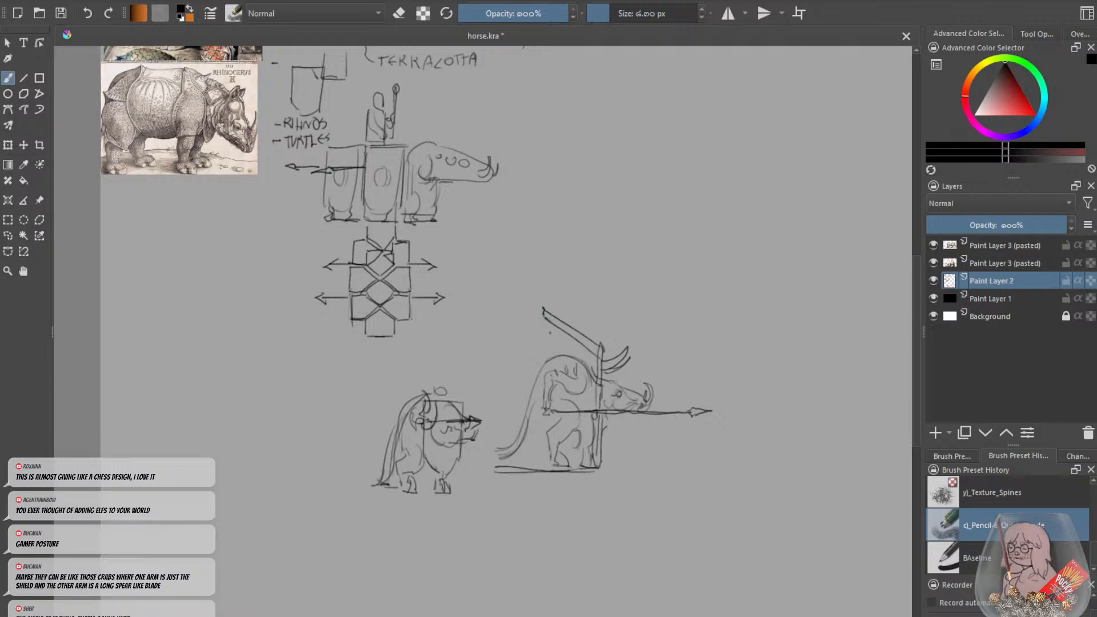
key(ctrl+z)
key(ctrl+z)
mouse_move(588, 341)
mouse_down()
mouse_move(550, 319)
mouse_move(602, 346)
mouse_move(547, 321)
mouse_move(569, 321)
mouse_move(545, 327)
mouse_up()
key(ctrl+z)
key(ctrl+z)
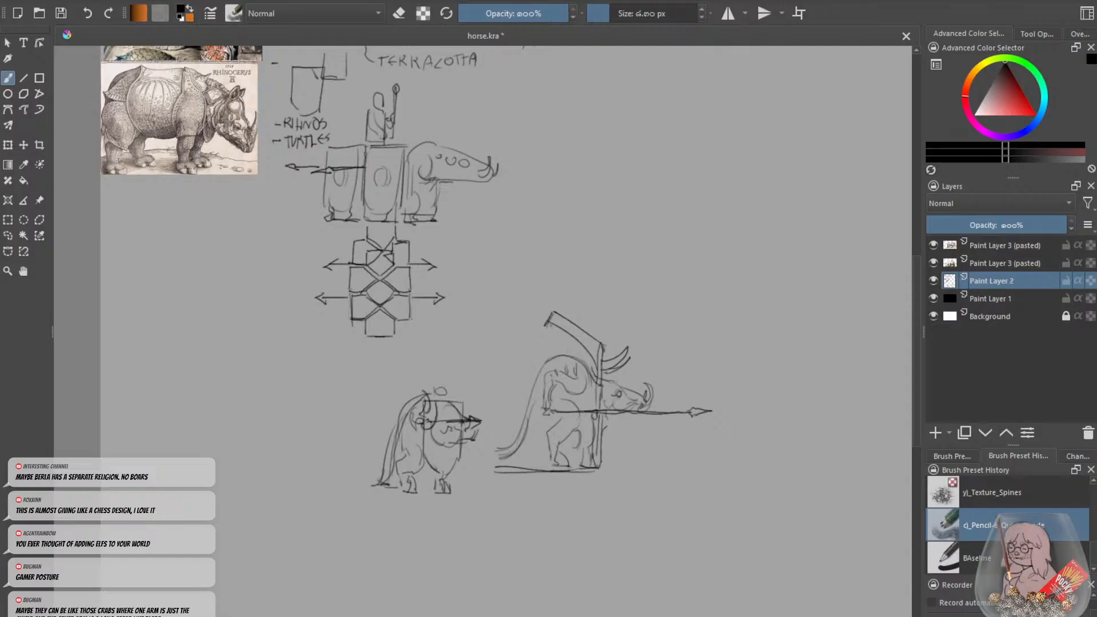
key(ctrl+z)
key(ctrl+z)
key(ctrl+z)
Try downward arrows above the side-view beast and a stroke over the second creature's back.
drag(407, 110, 406, 143)
key(ctrl+z)
key(ctrl+z)
drag(402, 136, 441, 139)
key(ctrl+z)
key(ctrl+z)
key(ctrl+z)
drag(438, 132, 446, 132)
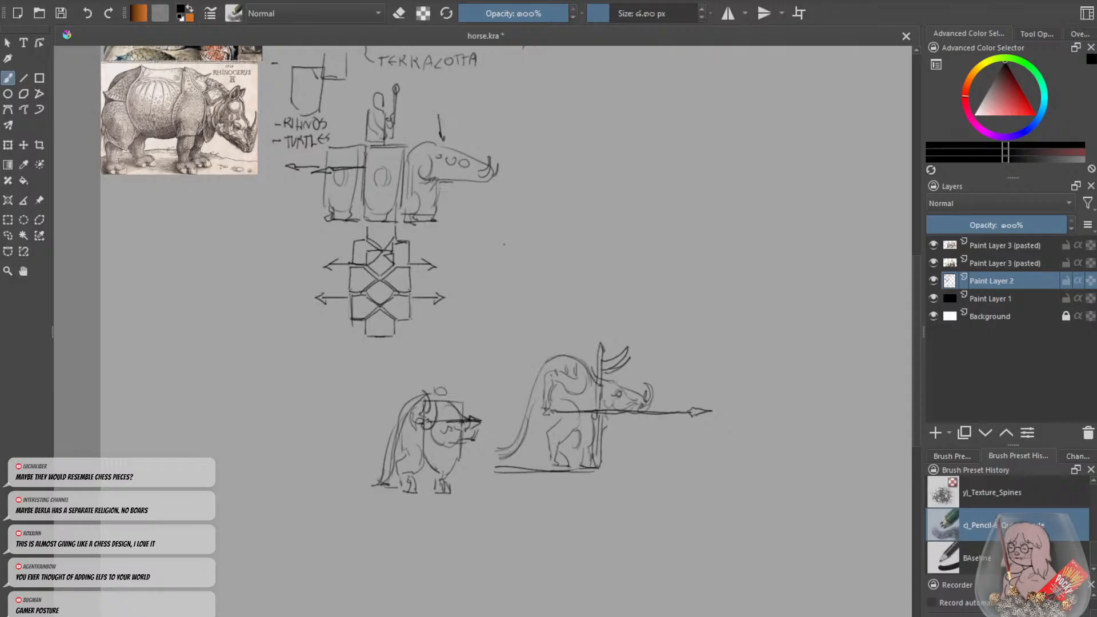
key(ctrl+z)
key(ctrl+z)
mouse_move(551, 355)
mouse_down()
mouse_move(517, 384)
mouse_move(590, 330)
mouse_up()
key(ctrl+z)
Partly erase the second creature's snout horn and the curved horns on its shield.
scroll(916, 406, up, 3)
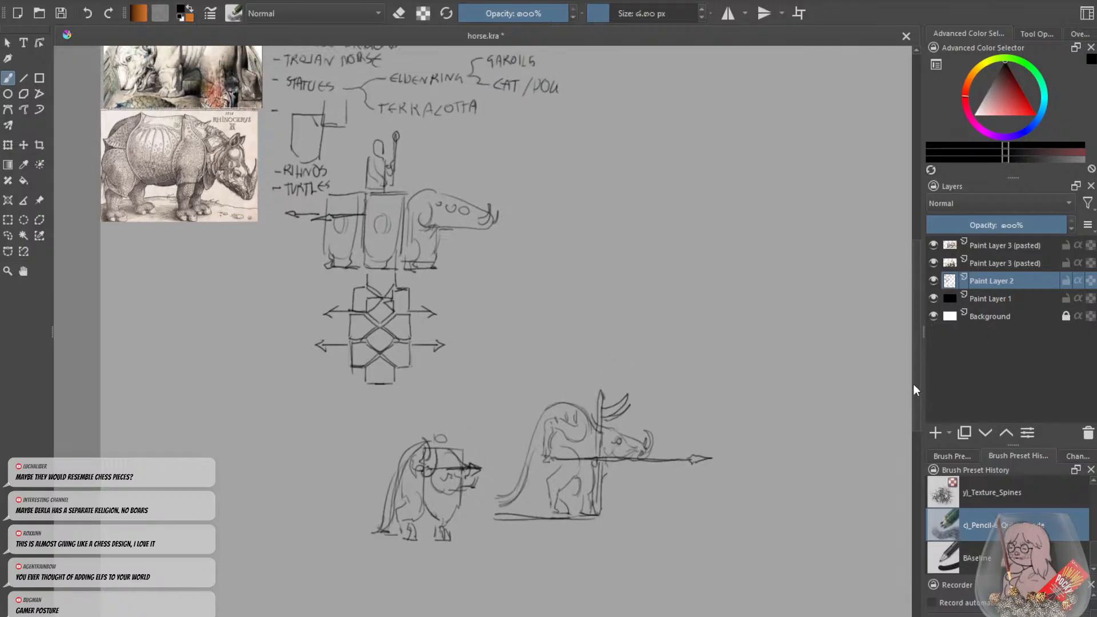
drag(916, 376, 914, 408)
key(e)
drag(649, 359, 652, 375)
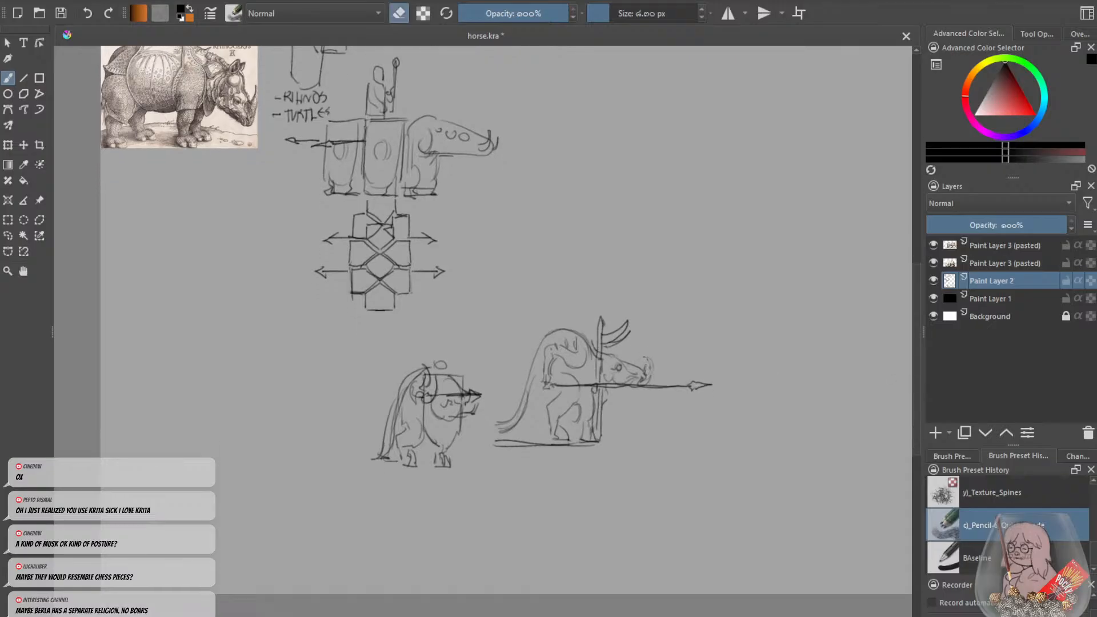
drag(628, 334, 622, 326)
key(e)
drag(923, 320, 913, 320)
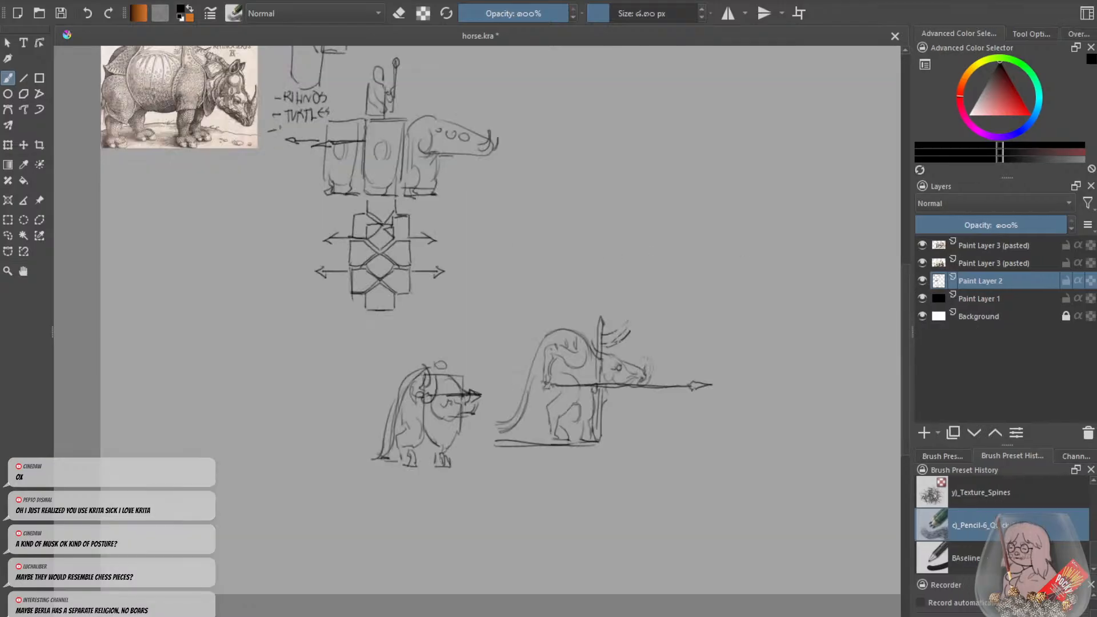
Handwrite the notes "Bulls" and "Minotors" below "Turtles" in the idea list.
mouse_move(280, 125)
mouse_down()
mouse_move(280, 135)
mouse_move(293, 126)
mouse_up()
mouse_move(295, 126)
mouse_down()
mouse_move(307, 134)
mouse_move(272, 159)
mouse_move(293, 154)
mouse_up()
drag(298, 155, 323, 163)
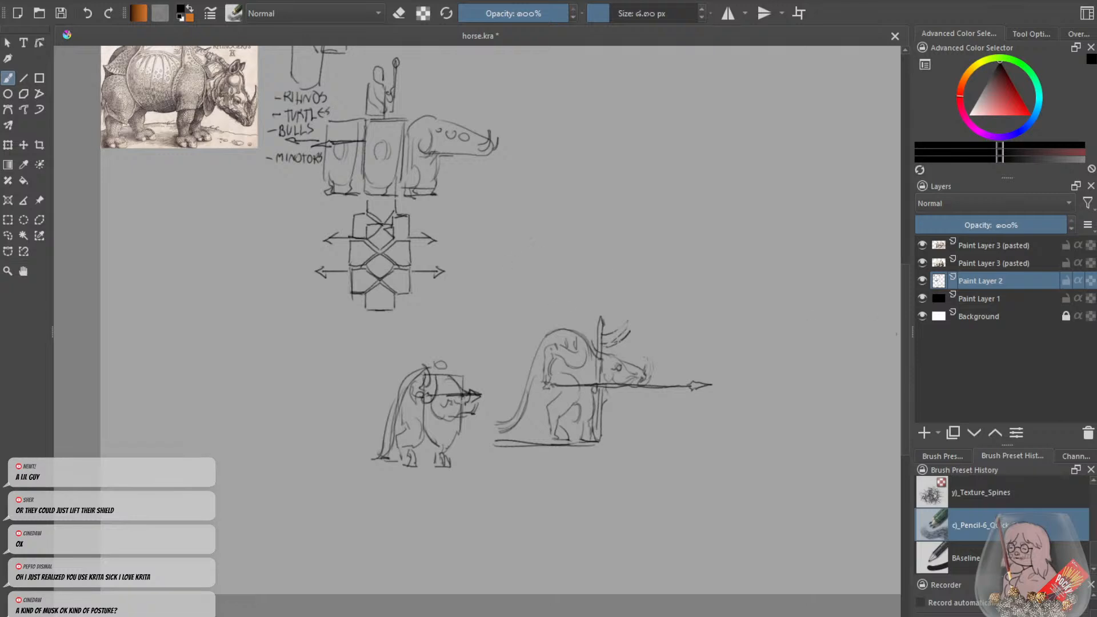
Erase the tusked snout tip of the side-view beast with an enlarged eraser and reduce the brush size for drawing.
drag(904, 319, 906, 287)
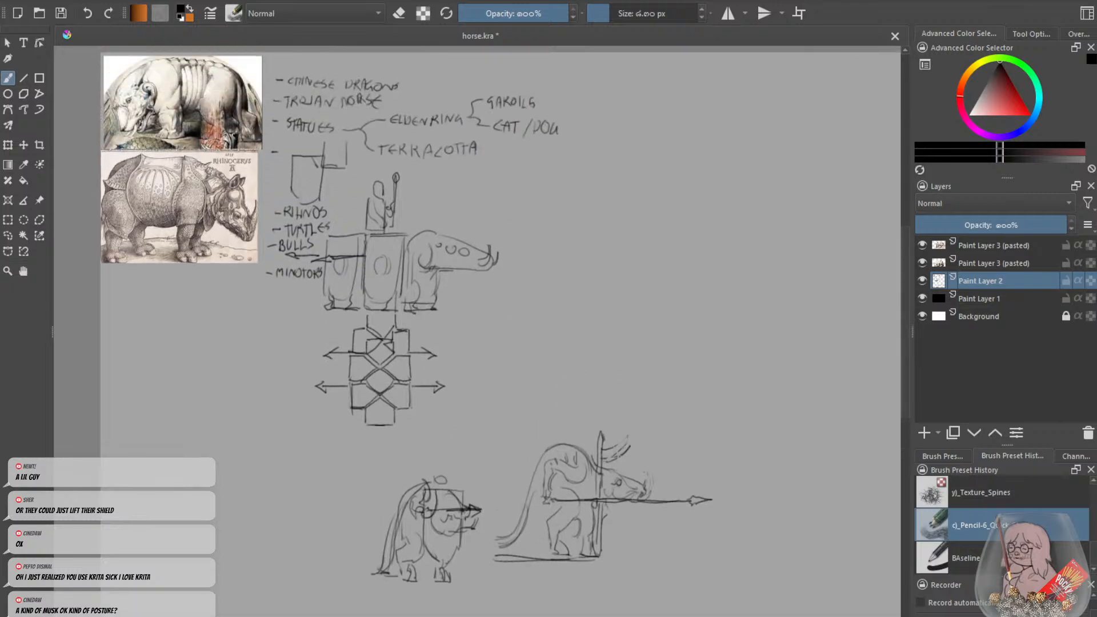
drag(498, 612, 441, 612)
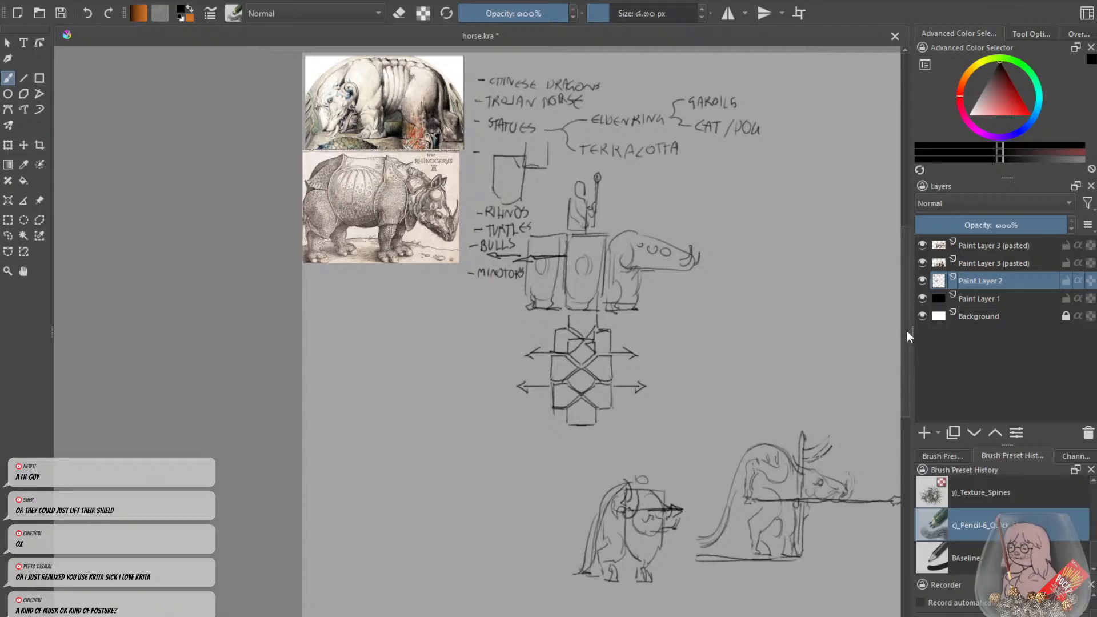
drag(909, 332, 908, 304)
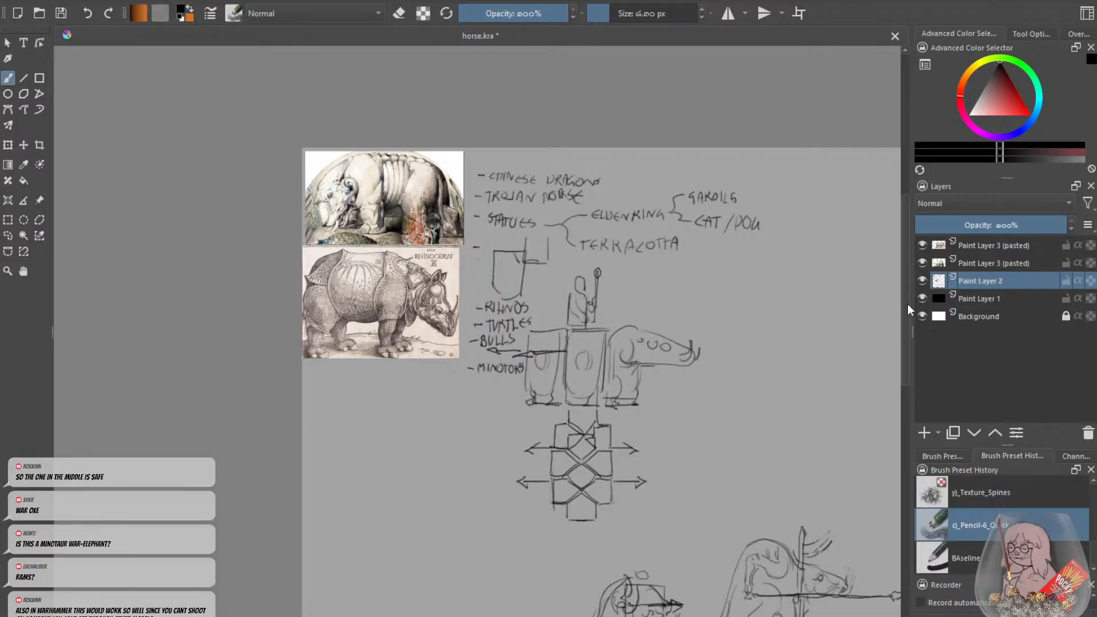
key(e)
drag(616, 18, 636, 17)
mouse_move(693, 343)
mouse_down()
mouse_move(686, 368)
mouse_move(703, 351)
mouse_up()
key(e)
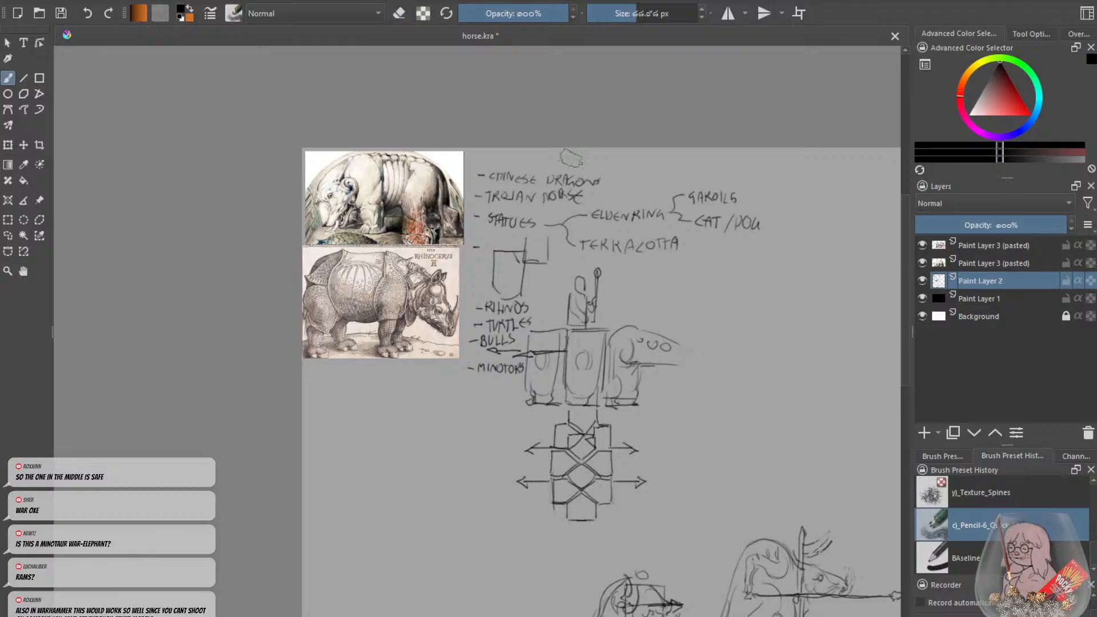
drag(623, 13, 615, 12)
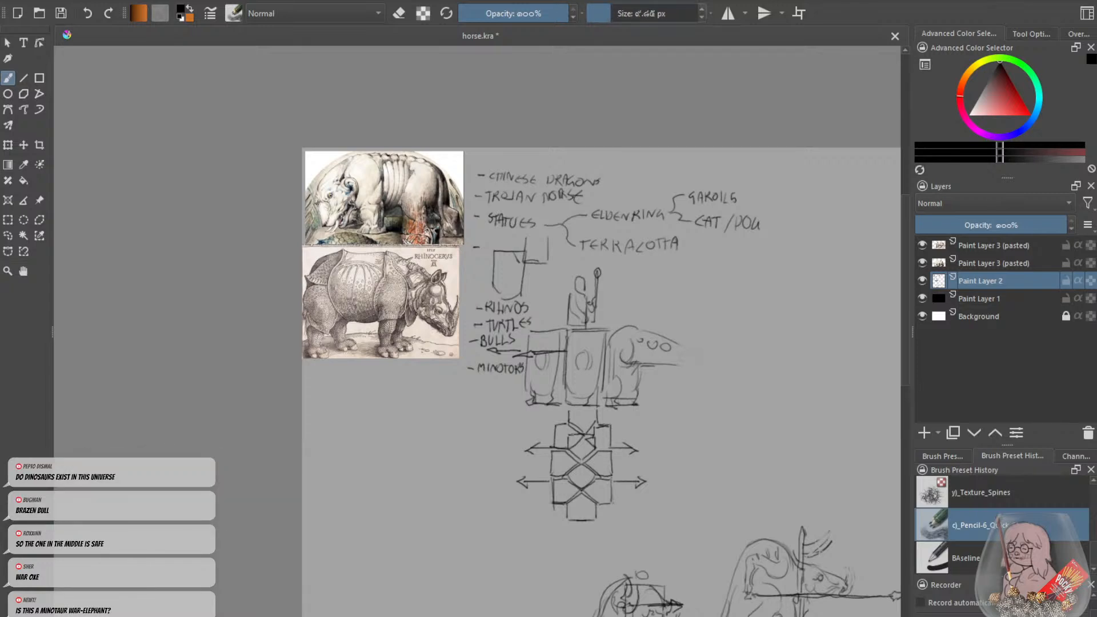
drag(907, 360, 907, 420)
key(ctrl+plus)
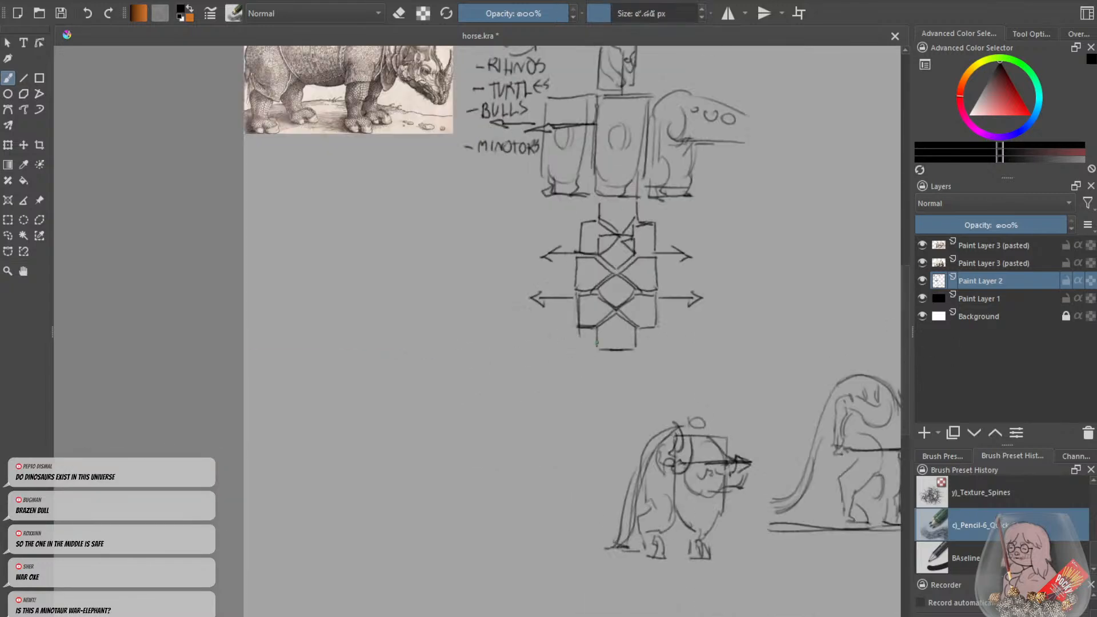
mouse_move(577, 328)
mouse_down()
mouse_move(599, 351)
mouse_move(579, 331)
mouse_up()
key(ctrl+z)
key(ctrl+z)
key(ctrl+minus)
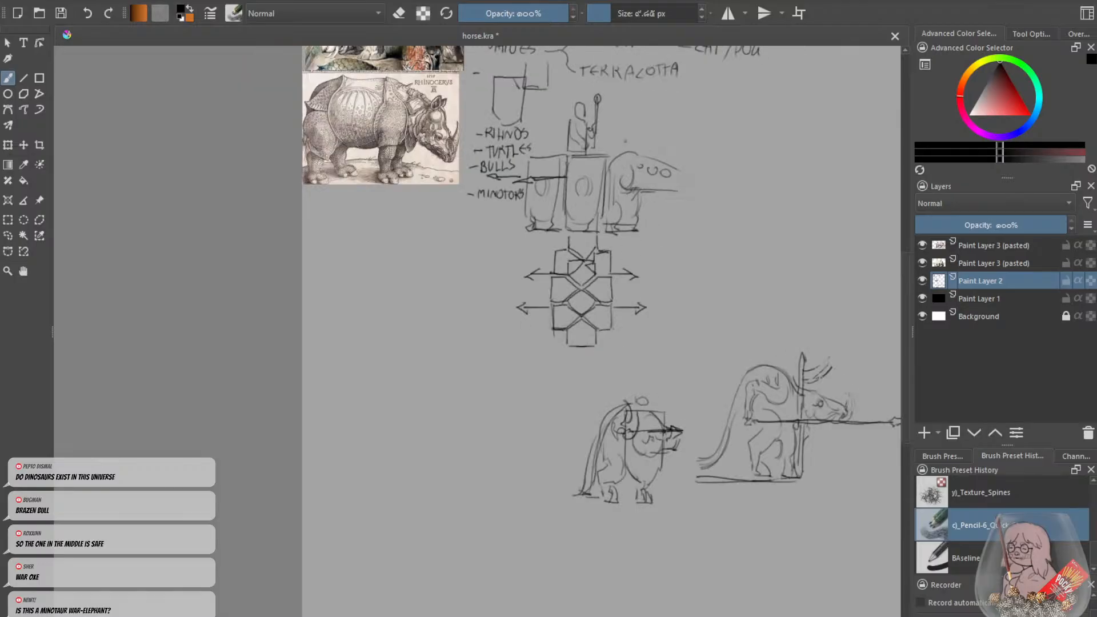
Sketch a dark rounded shield over the side-view beast's front segment and a short post beneath its head.
mouse_move(612, 154)
mouse_down()
mouse_move(597, 164)
mouse_move(598, 228)
mouse_move(598, 207)
mouse_move(655, 226)
mouse_move(611, 159)
mouse_move(628, 193)
mouse_move(632, 182)
mouse_up()
key(ctrl+z)
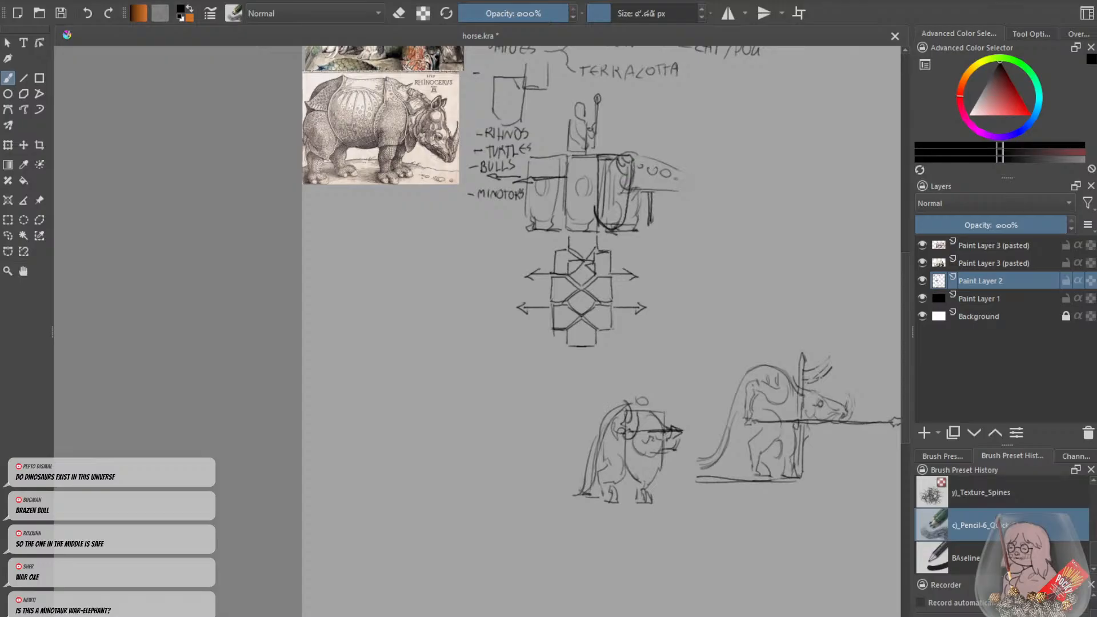
Redraw the side-view beast's snout with a jagged mouth and draw two diverging lines spreading out in front of it.
scroll(896, 272, up, 3)
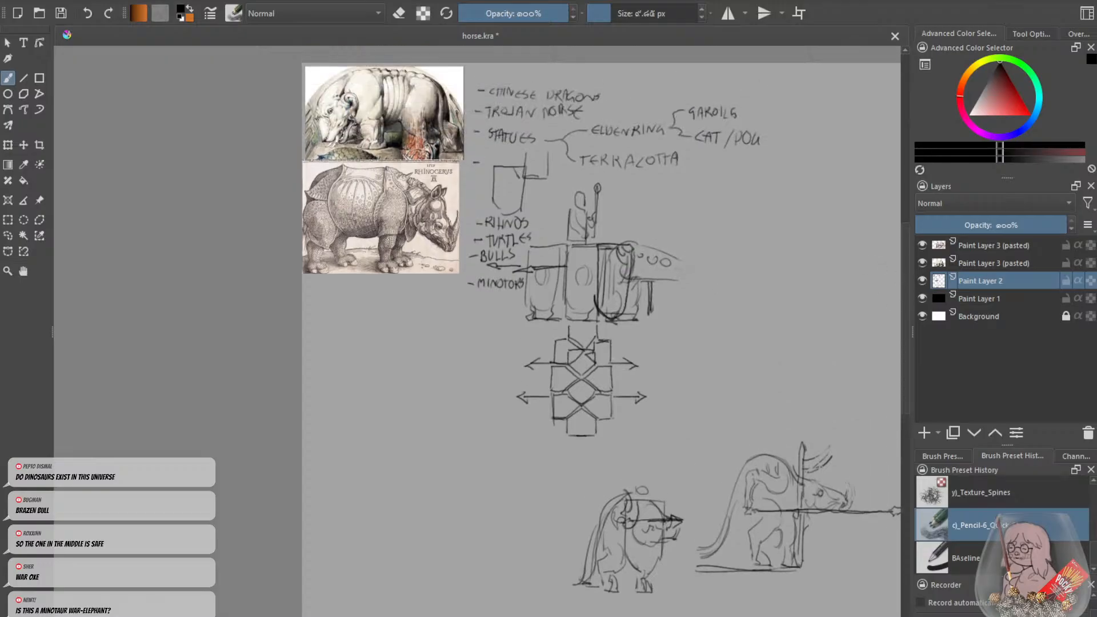
mouse_move(682, 257)
mouse_down()
mouse_move(691, 265)
mouse_move(660, 280)
mouse_move(699, 282)
mouse_move(663, 289)
mouse_up()
drag(714, 267, 791, 232)
drag(715, 299, 777, 326)
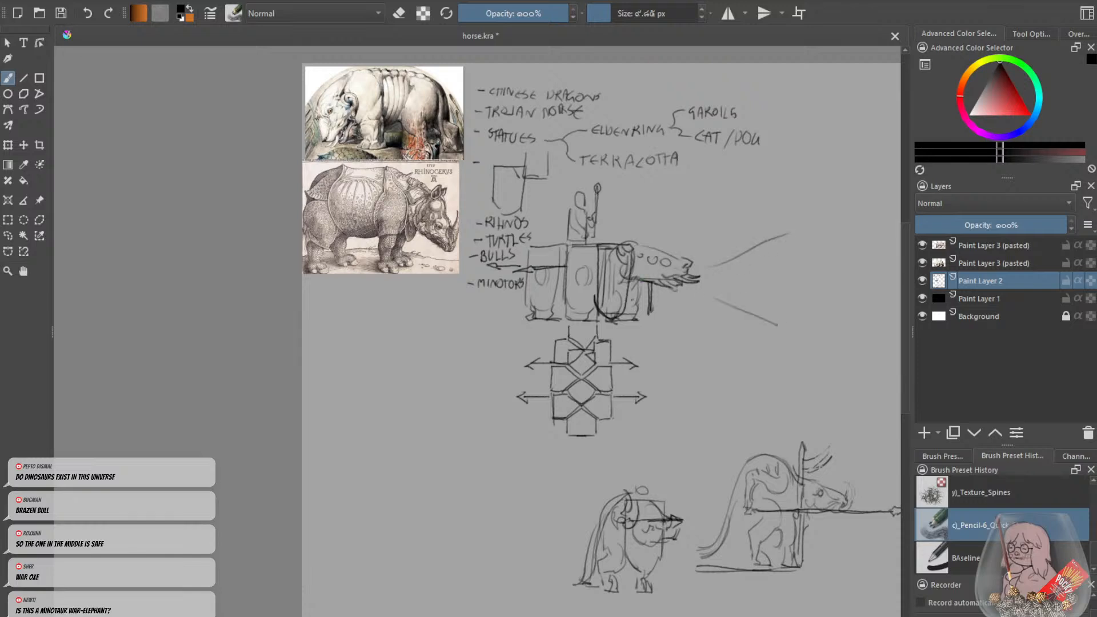
Sketch a front leg beneath the side-view beast's head and a pair of long curved horns rising from its brow.
mouse_move(638, 286)
mouse_down()
mouse_move(648, 304)
mouse_move(631, 317)
mouse_move(647, 320)
mouse_up()
mouse_move(634, 263)
mouse_down()
mouse_move(632, 275)
mouse_move(657, 249)
mouse_move(633, 237)
mouse_move(663, 206)
mouse_move(646, 202)
mouse_move(656, 225)
mouse_move(641, 202)
mouse_move(654, 193)
mouse_up()
key(ctrl+z)
key(ctrl+z)
key(ctrl+z)
key(ctrl+z)
mouse_move(622, 246)
mouse_down()
mouse_move(666, 199)
mouse_move(638, 246)
mouse_move(687, 205)
mouse_move(641, 235)
mouse_move(647, 249)
mouse_move(635, 257)
mouse_move(685, 259)
mouse_move(658, 260)
mouse_move(678, 270)
mouse_move(654, 266)
mouse_up()
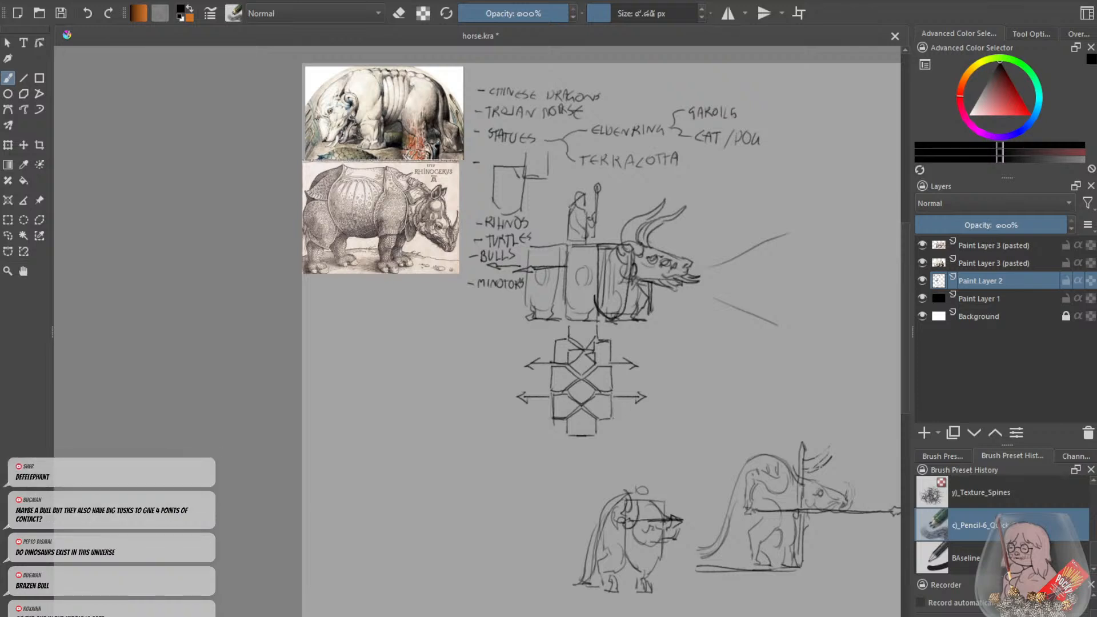
Darken the rear segment's shield outline, the back line and the rear-facing spear of the side-view beast.
key(e)
key(e)
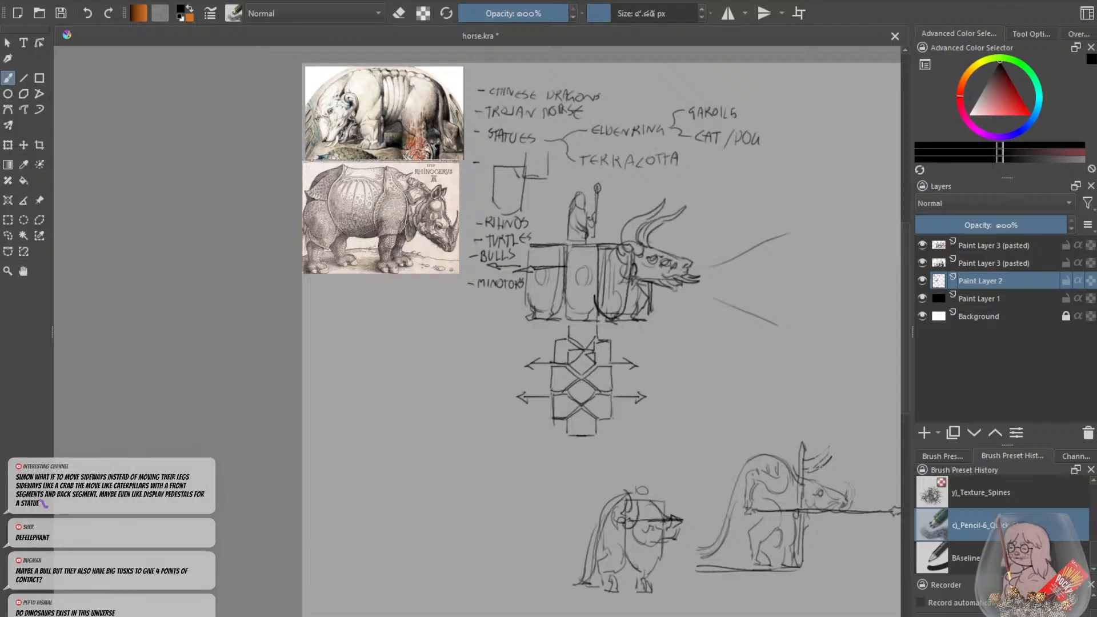
key(e)
key(e)
key(e)
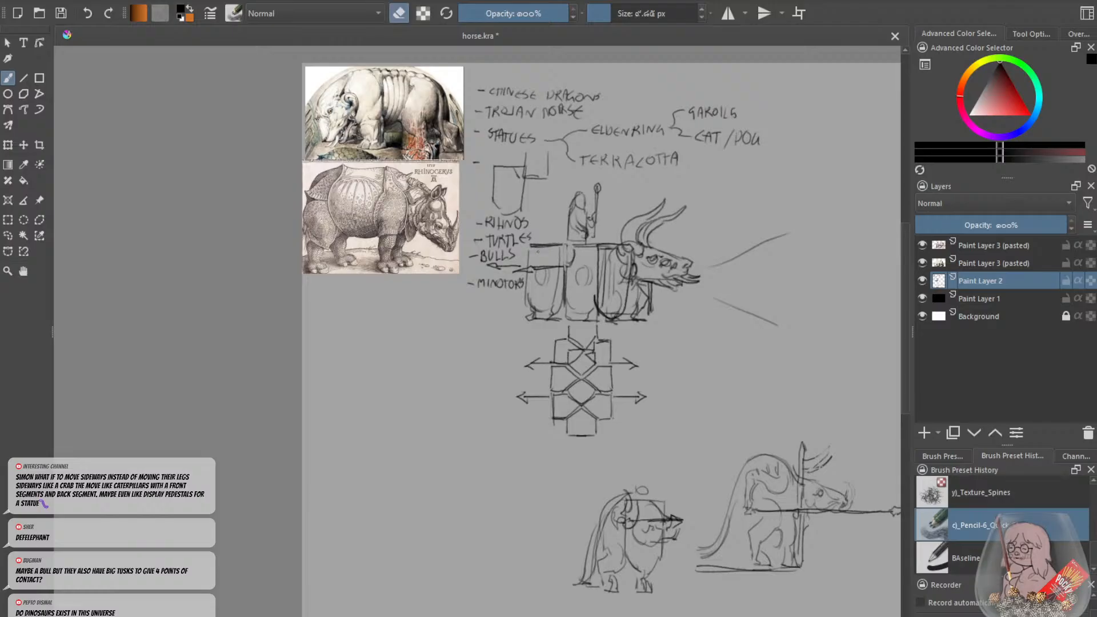
key(e)
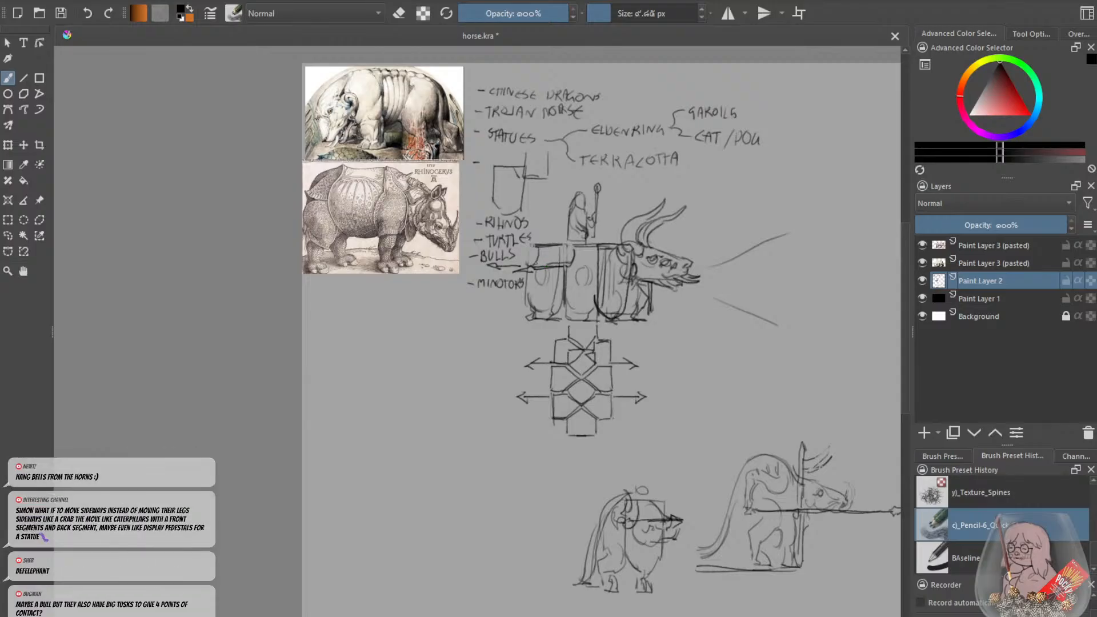
mouse_move(498, 264)
mouse_down()
mouse_move(531, 261)
mouse_move(506, 267)
mouse_up()
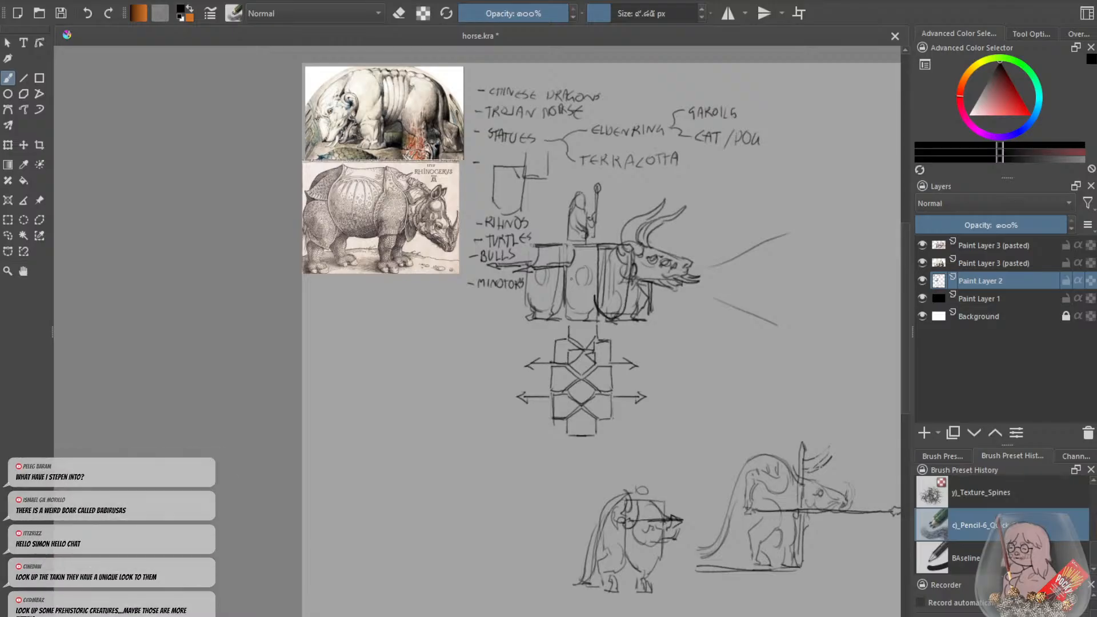
Thicken the upper part of the upright shield held by the bull-headed warrior, cleaning its edge with the eraser.
scroll(904, 310, down, 2)
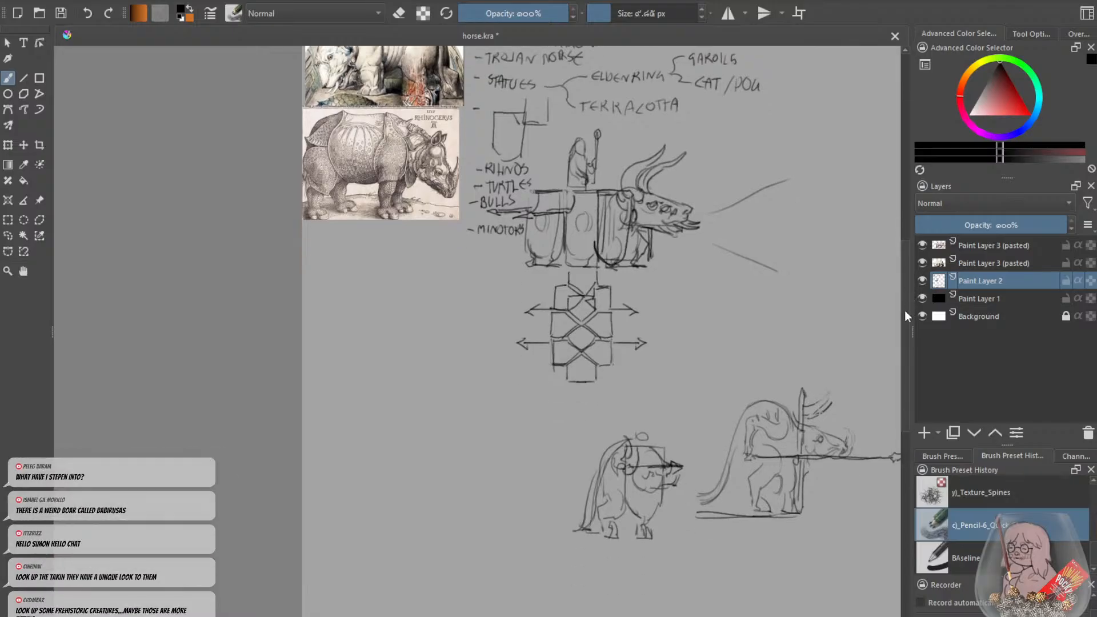
mouse_move(779, 396)
mouse_down()
mouse_move(796, 409)
mouse_move(776, 395)
mouse_move(778, 414)
mouse_up()
key(ctrl+z)
key(ctrl+z)
key(ctrl+z)
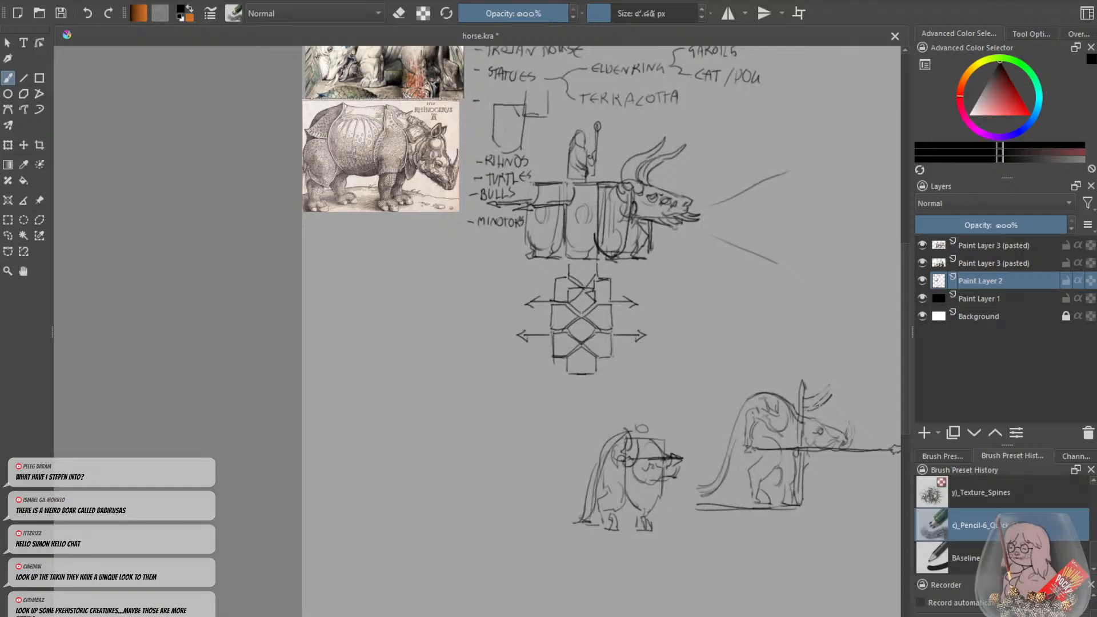
key(ctrl+z)
drag(795, 419, 796, 448)
key(ctrl+z)
key(e)
drag(799, 403, 797, 440)
key(e)
key(ctrl+z)
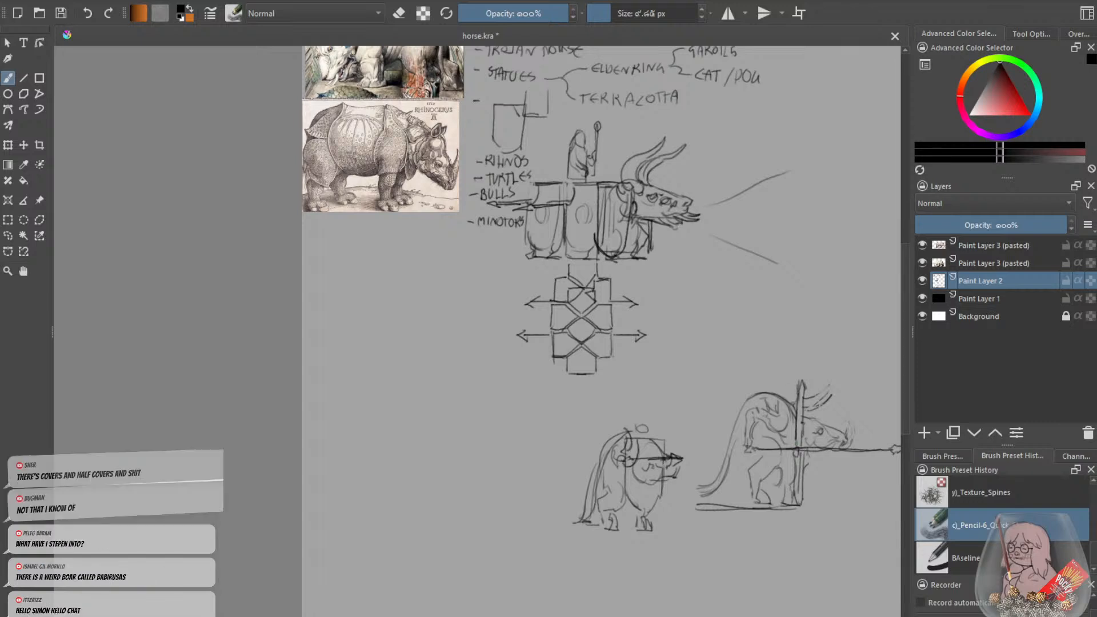
mouse_move(542, 168)
mouse_down()
mouse_move(551, 245)
mouse_move(556, 237)
mouse_up()
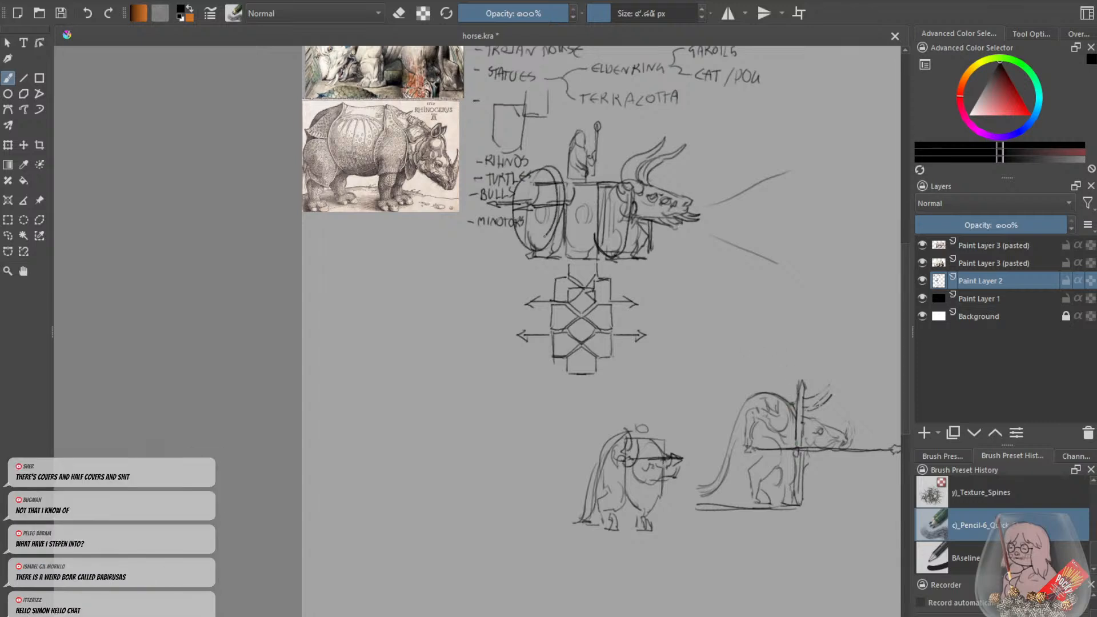
key(ctrl+z)
drag(529, 175, 520, 208)
key(ctrl+z)
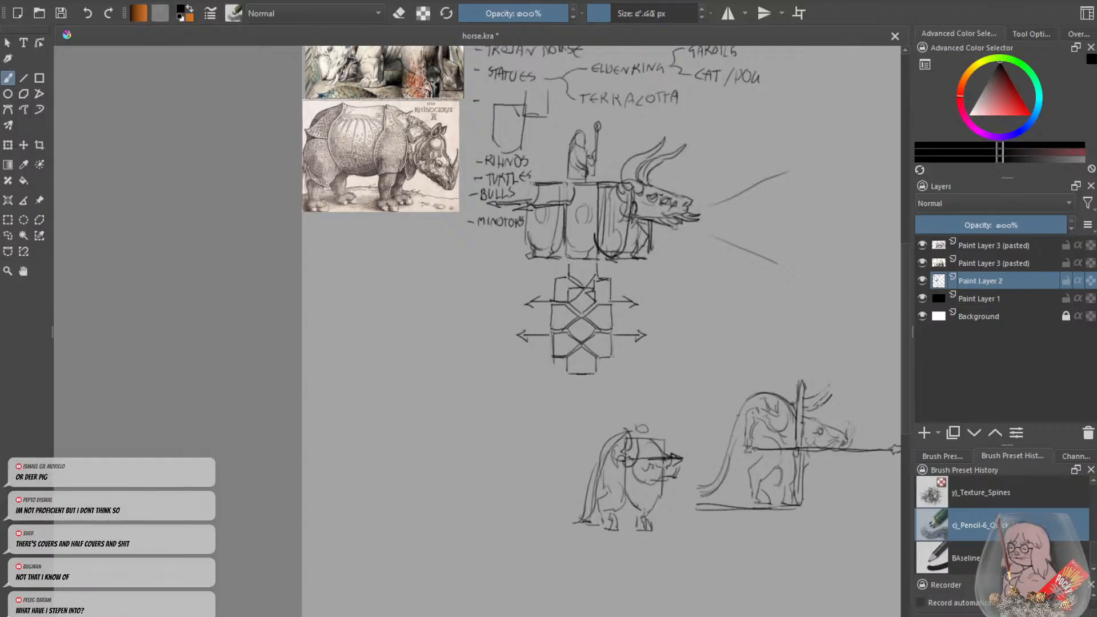
Sketch a rounded, ringed knot on the bull-headed warrior's back where the cloak starts.
drag(744, 404, 735, 435)
mouse_move(736, 419)
mouse_down()
mouse_move(734, 437)
mouse_move(742, 426)
mouse_move(780, 445)
mouse_move(760, 434)
mouse_up()
key(ctrl+z)
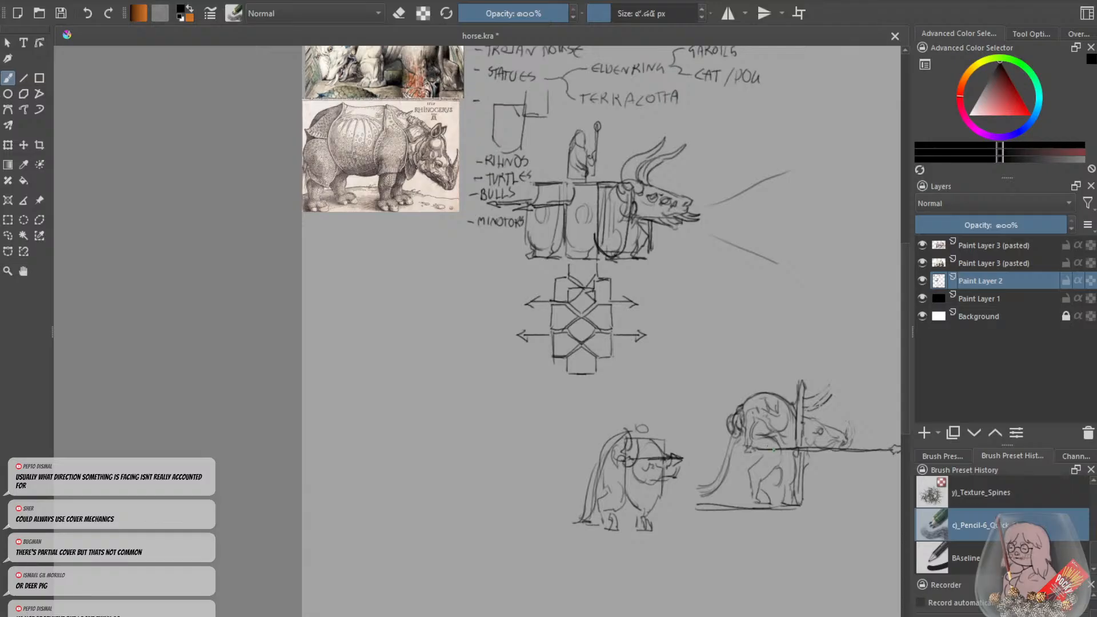
Handwrite the number 14 above the bull-headed warrior and the number 8 above and behind its back.
drag(860, 368, 862, 512)
key(ctrl+z)
mouse_move(812, 348)
mouse_down()
mouse_move(812, 366)
mouse_move(830, 355)
mouse_move(825, 370)
mouse_up()
mouse_move(703, 355)
mouse_down()
mouse_move(704, 376)
mouse_move(702, 364)
mouse_up()
key(ctrl+z)
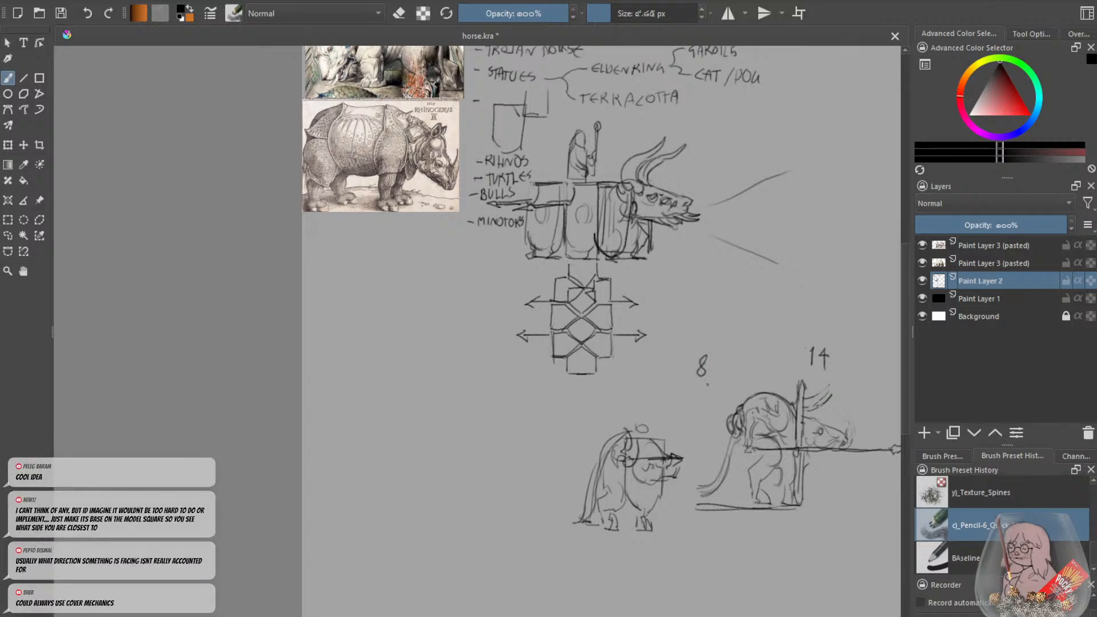
Draw a rough grid of two vertical and four horizontal lines in the empty area beside the beast sketches.
key(ctrl+minus)
key(ctrl+plus)
drag(743, 285, 500, 285)
drag(686, 194, 689, 368)
drag(715, 184, 716, 365)
drag(720, 241, 754, 242)
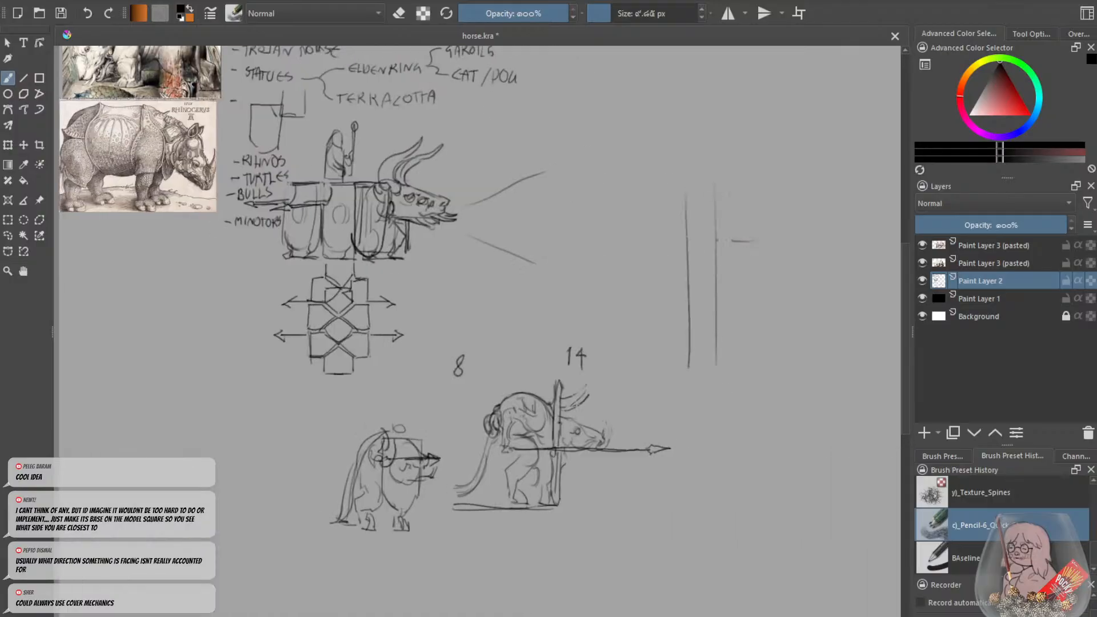
drag(623, 241, 732, 240)
drag(605, 267, 760, 264)
mouse_move(623, 301)
mouse_down()
mouse_move(765, 303)
mouse_move(622, 343)
mouse_up()
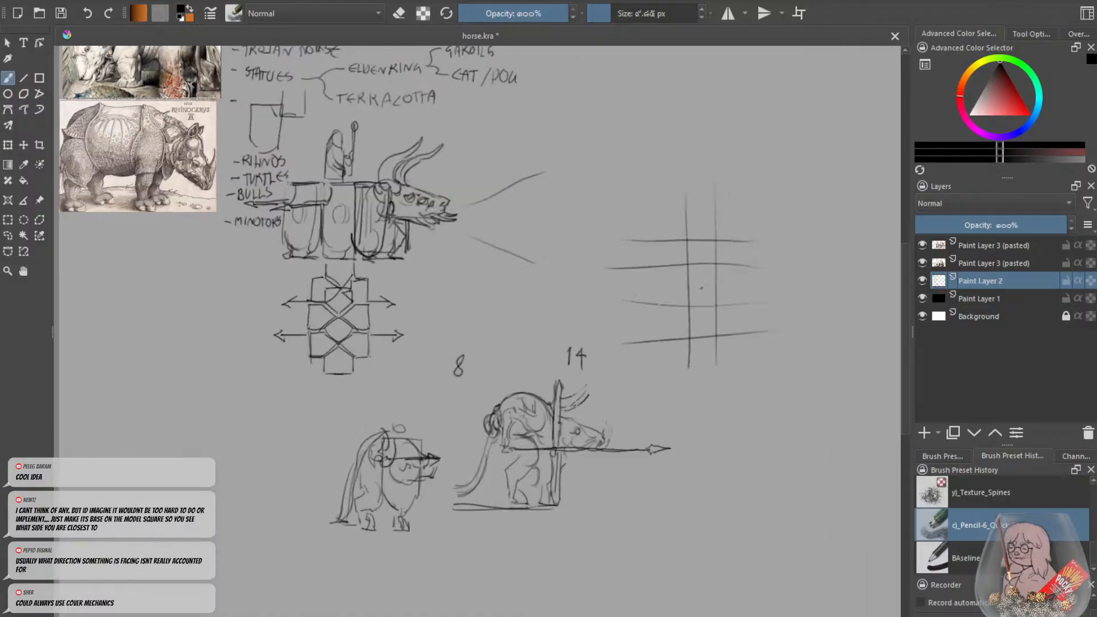
Draw a rounded token in each of two stacked grid cells with a short bar separating them.
mouse_move(695, 292)
mouse_down()
mouse_move(714, 288)
mouse_move(694, 290)
mouse_move(703, 267)
mouse_move(692, 290)
mouse_move(719, 293)
mouse_move(698, 321)
mouse_move(520, 285)
mouse_move(765, 94)
mouse_move(854, 273)
mouse_move(726, 293)
mouse_up()
key(ctrl+z)
key(ctrl+z)
key(ctrl+z)
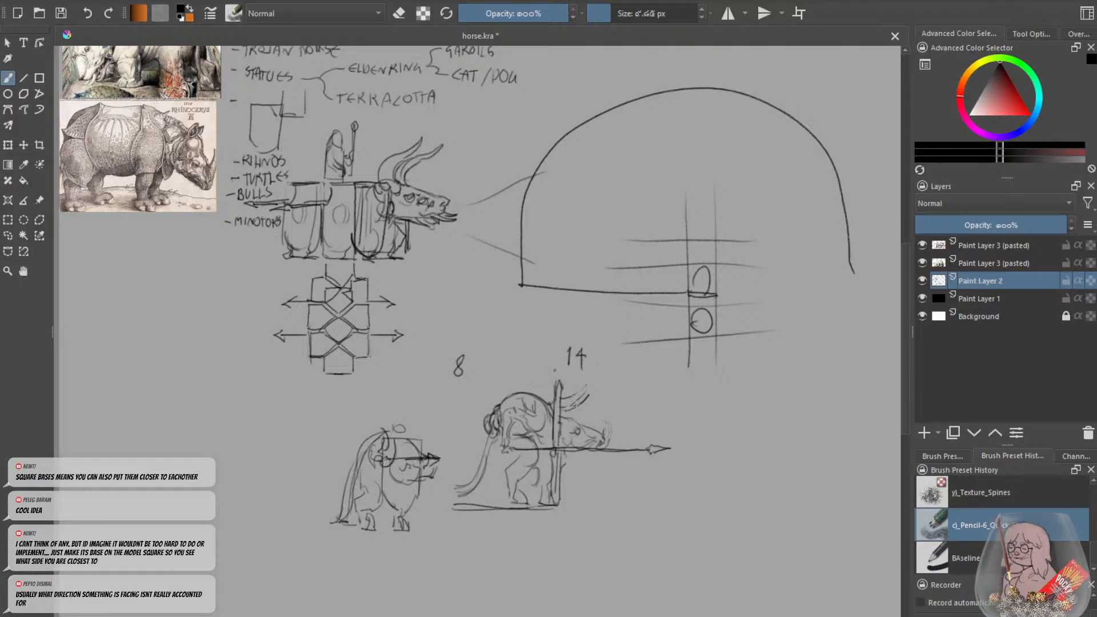
key(ctrl+z)
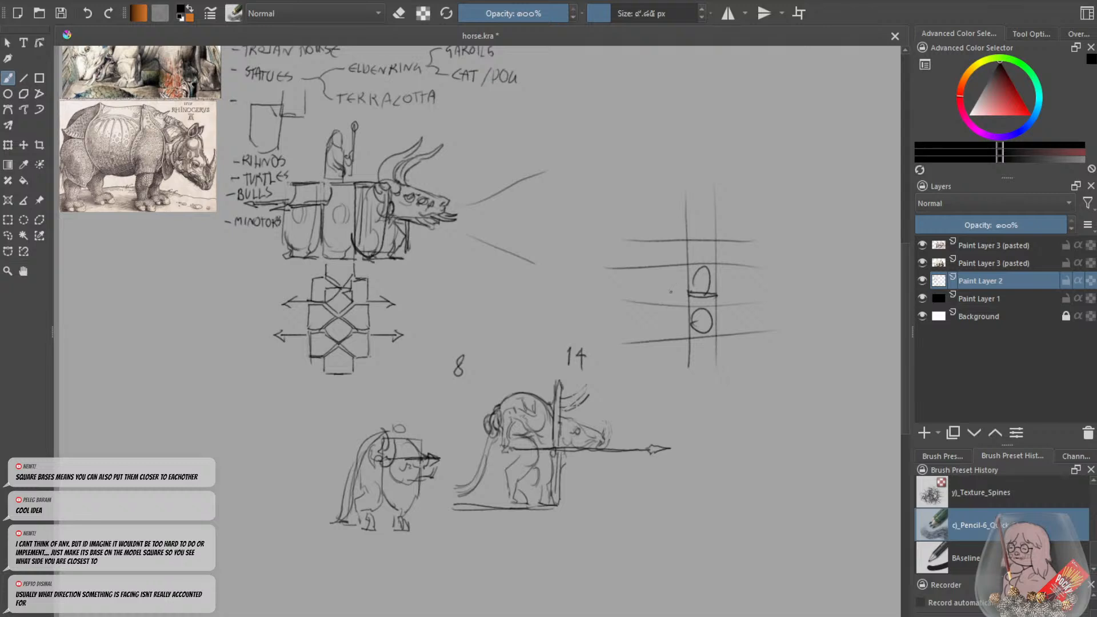
Add a third vertical grid line and draw small squares inside the cells around the upper token.
mouse_move(685, 297)
mouse_down()
mouse_move(651, 291)
mouse_move(666, 297)
mouse_move(655, 295)
mouse_move(661, 268)
mouse_move(658, 297)
mouse_move(685, 294)
mouse_up()
key(ctrl+z)
key(ctrl+z)
key(ctrl+z)
key(ctrl+z)
drag(653, 189, 648, 351)
key(ctrl+z)
mouse_move(682, 269)
mouse_down()
mouse_move(658, 270)
mouse_move(658, 299)
mouse_move(680, 298)
mouse_move(656, 299)
mouse_move(655, 263)
mouse_move(680, 240)
mouse_move(681, 264)
mouse_move(690, 263)
mouse_up()
mouse_move(690, 264)
mouse_down()
mouse_move(712, 263)
mouse_move(711, 239)
mouse_up()
mouse_move(711, 239)
mouse_down()
mouse_move(712, 262)
mouse_move(691, 263)
mouse_move(693, 242)
mouse_move(713, 245)
mouse_move(699, 260)
mouse_move(692, 242)
mouse_move(713, 258)
mouse_move(719, 242)
mouse_move(722, 303)
mouse_up()
key(ctrl+z)
key(ctrl+z)
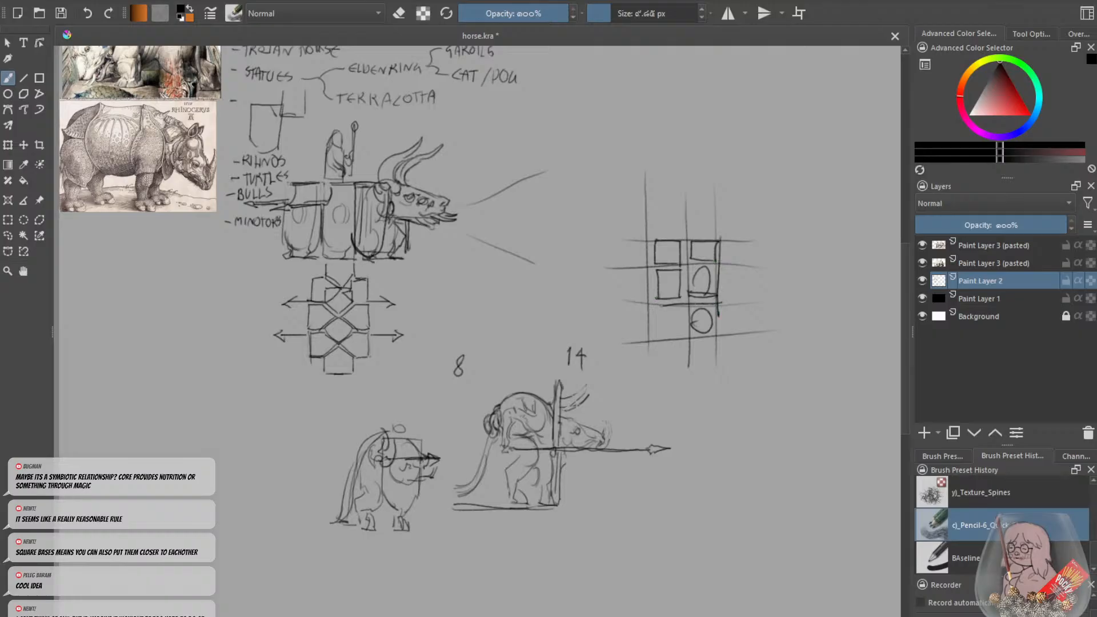
Outline the two-by-two block of grid cells with a heavy square border.
mouse_move(649, 230)
mouse_down()
mouse_move(648, 308)
mouse_move(723, 238)
mouse_up()
key(ctrl+z)
key(ctrl+z)
key(ctrl+z)
mouse_move(645, 240)
mouse_down()
mouse_move(720, 239)
mouse_move(645, 242)
mouse_up()
key(ctrl+z)
drag(717, 237, 647, 240)
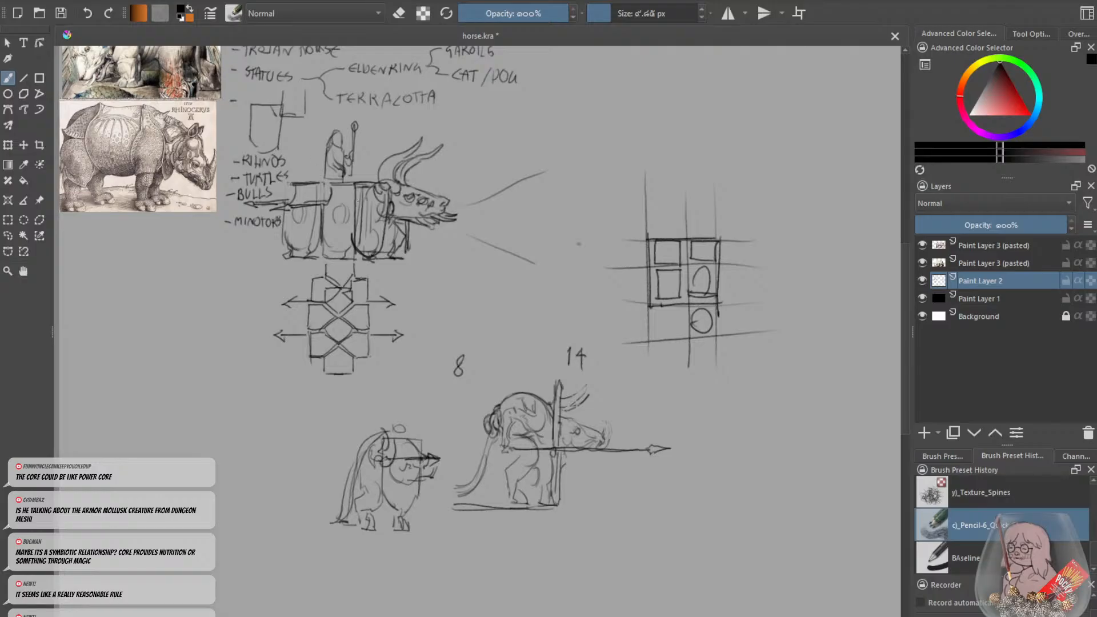
Draw two circles straddling the side edges of the grid column that holds the tokens.
mouse_move(686, 261)
mouse_down()
mouse_move(684, 284)
mouse_move(687, 261)
mouse_move(720, 285)
mouse_move(730, 261)
mouse_move(718, 263)
mouse_up()
key(ctrl+z)
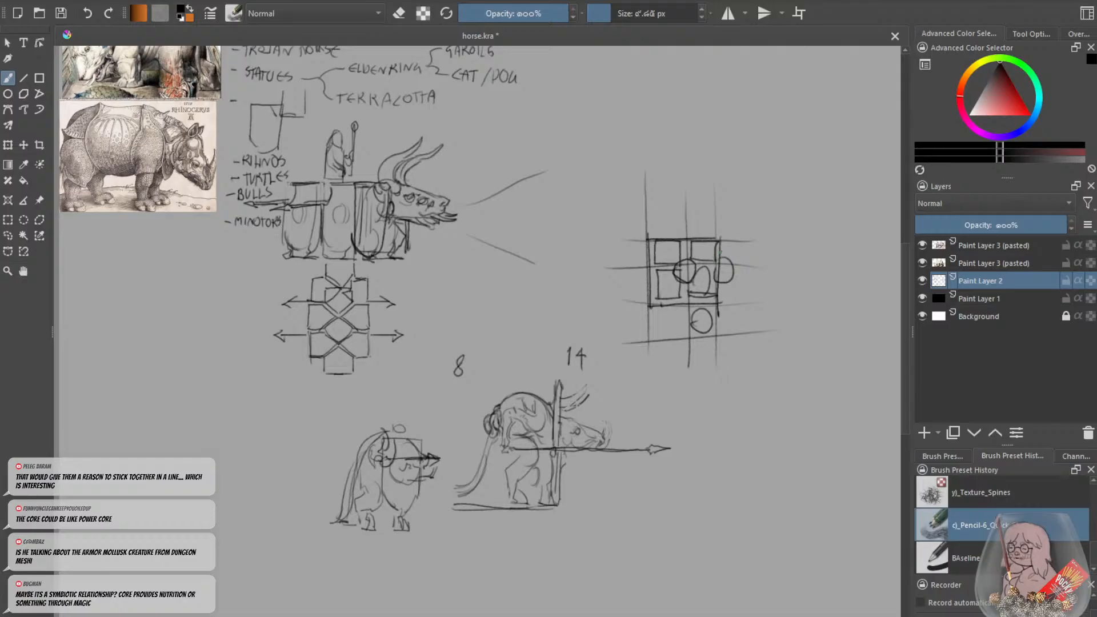
key(ctrl+minus)
key(ctrl+plus)
mouse_move(588, 166)
mouse_down()
mouse_move(573, 166)
mouse_move(571, 205)
mouse_move(571, 163)
mouse_move(570, 203)
mouse_move(622, 216)
mouse_move(589, 216)
mouse_move(647, 215)
mouse_move(599, 221)
mouse_move(607, 214)
mouse_up()
key(ctrl+z)
key(ctrl+z)
key(ctrl+z)
key(ctrl+z)
key(ctrl+z)
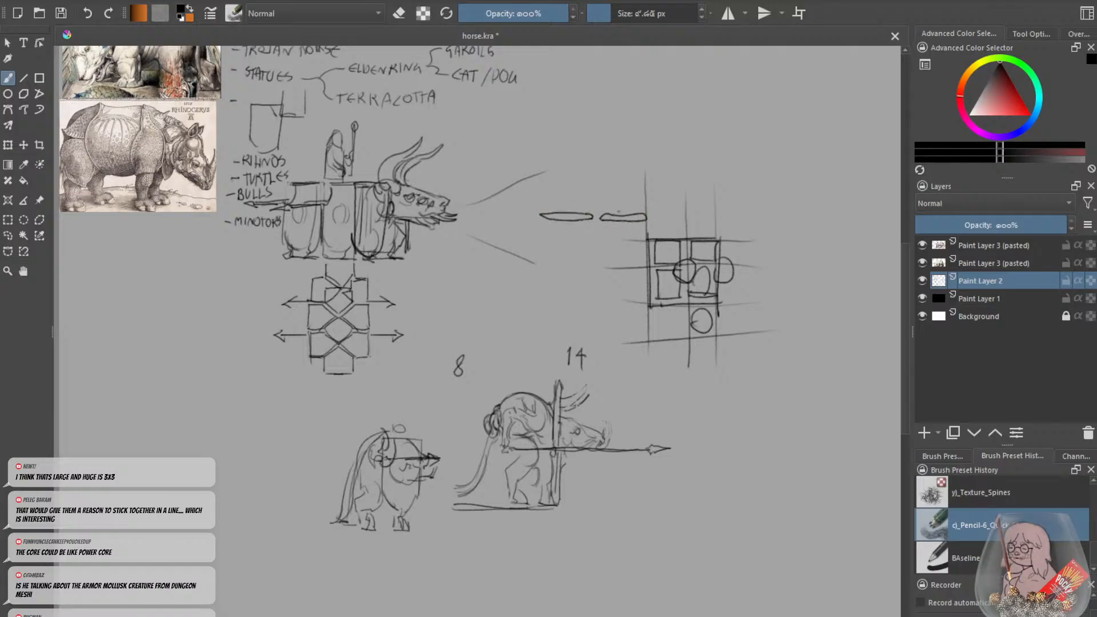
key(ctrl+z)
key(ctrl+z)
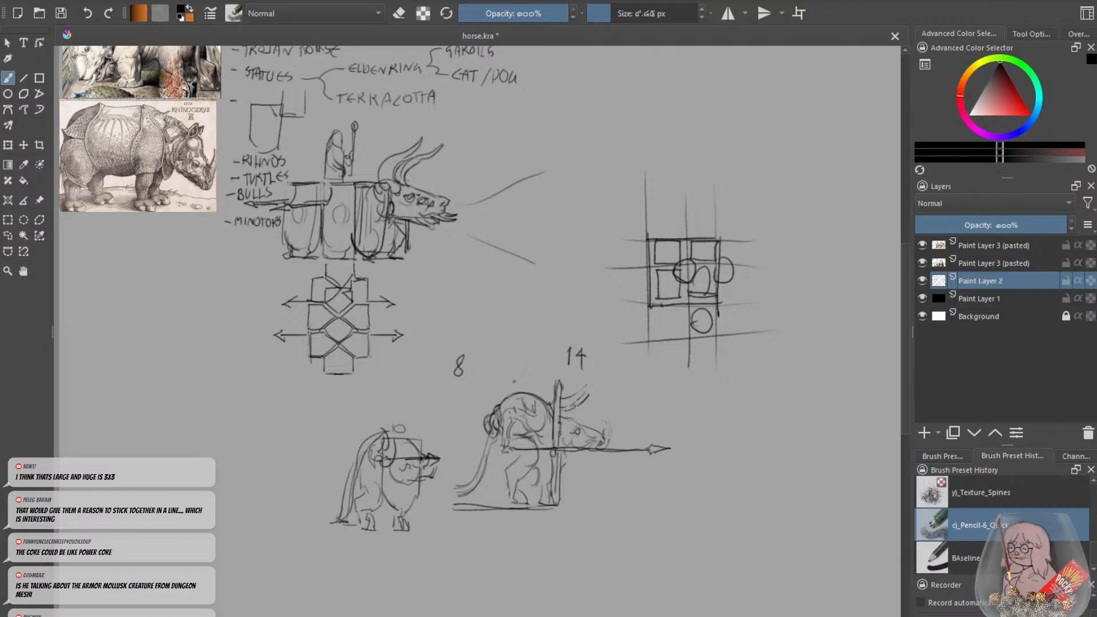
Draw a short dark upright bar at the tip of the bull-headed warrior's snout.
key(e)
key(e)
drag(601, 436, 601, 454)
key(e)
key(e)
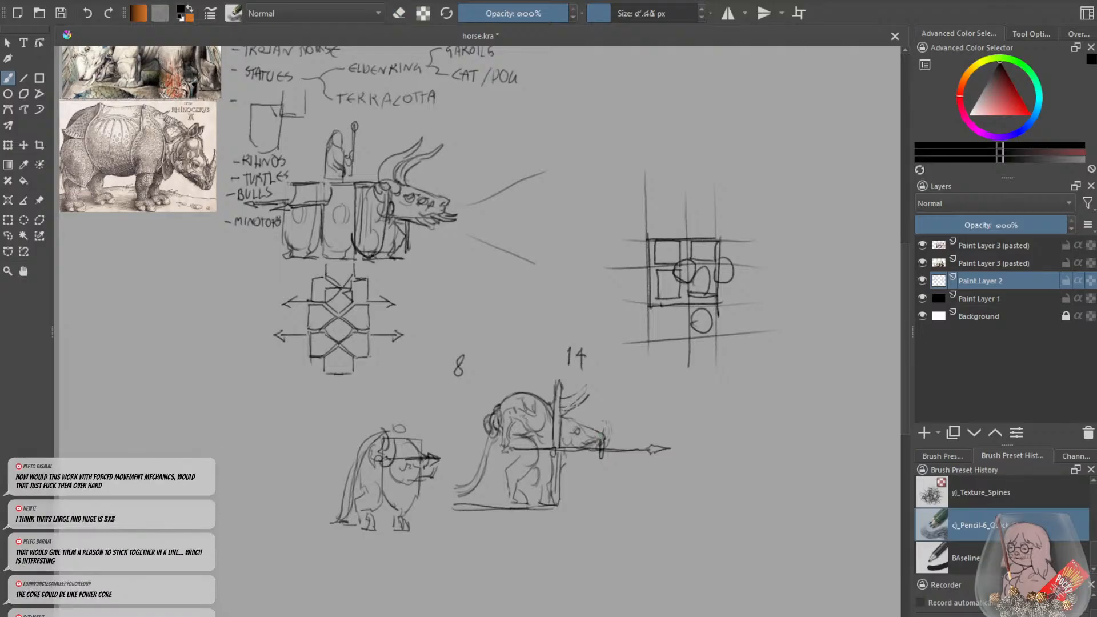
Redraw the bull-headed warrior's horns as a thicker curved pair, cleaning their edges with the eraser.
key(e)
key(e)
key(e)
key(e)
drag(572, 407, 582, 382)
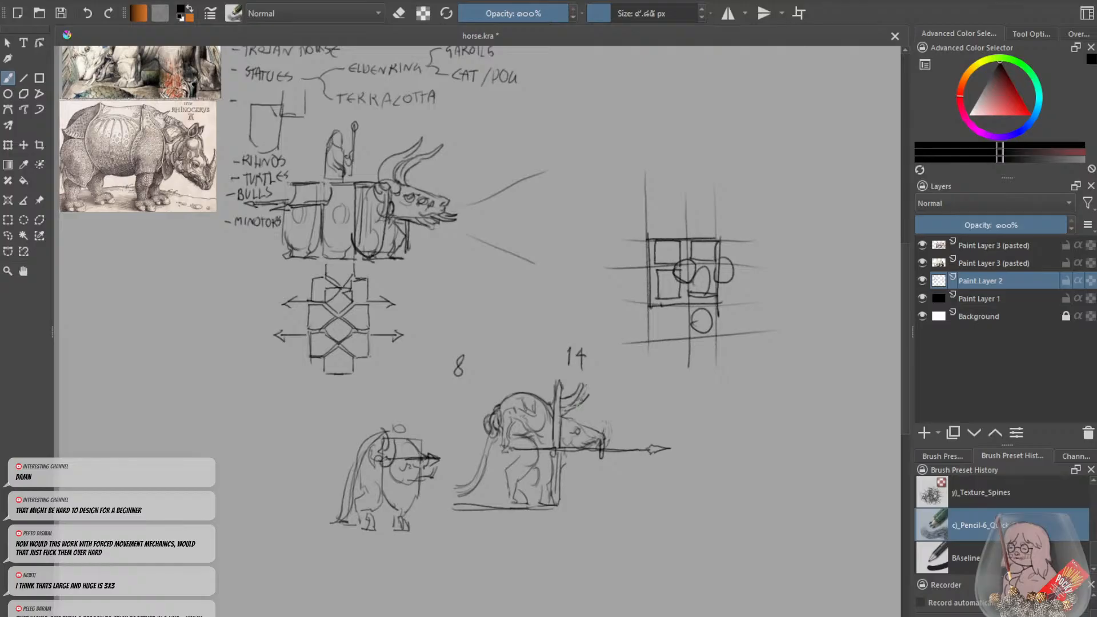
drag(572, 409, 591, 389)
key(ctrl+z)
key(ctrl+z)
mouse_move(591, 389)
mouse_down()
mouse_move(579, 395)
mouse_move(584, 382)
mouse_move(587, 396)
mouse_move(594, 384)
mouse_move(566, 411)
mouse_move(560, 399)
mouse_up()
key(e)
key(e)
key(e)
key(e)
key(ctrl+z)
key(e)
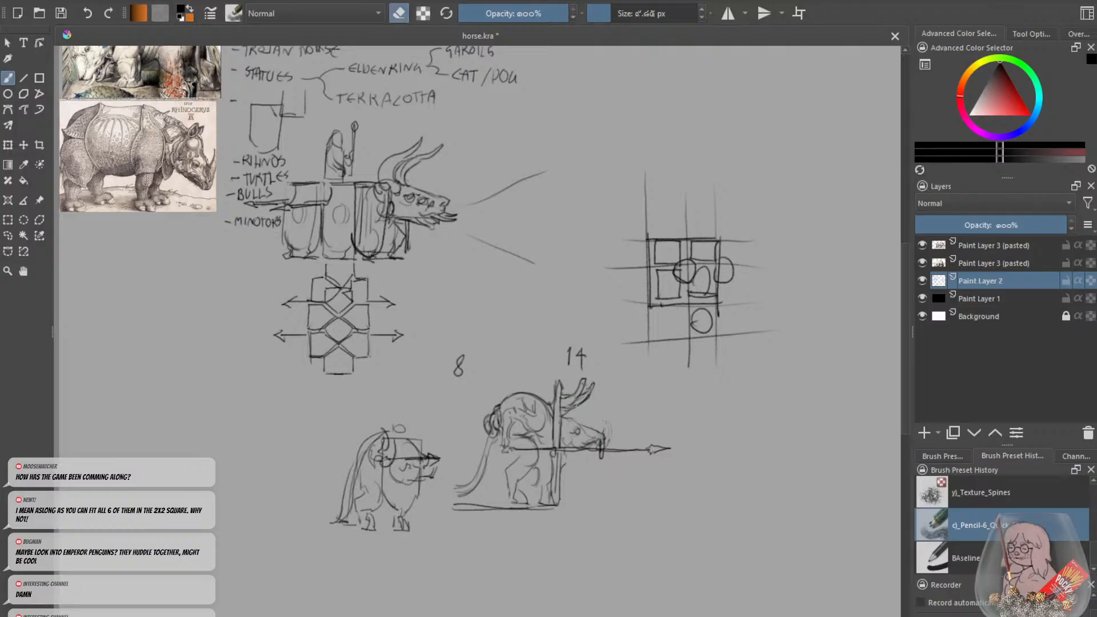
key(e)
drag(584, 380, 577, 392)
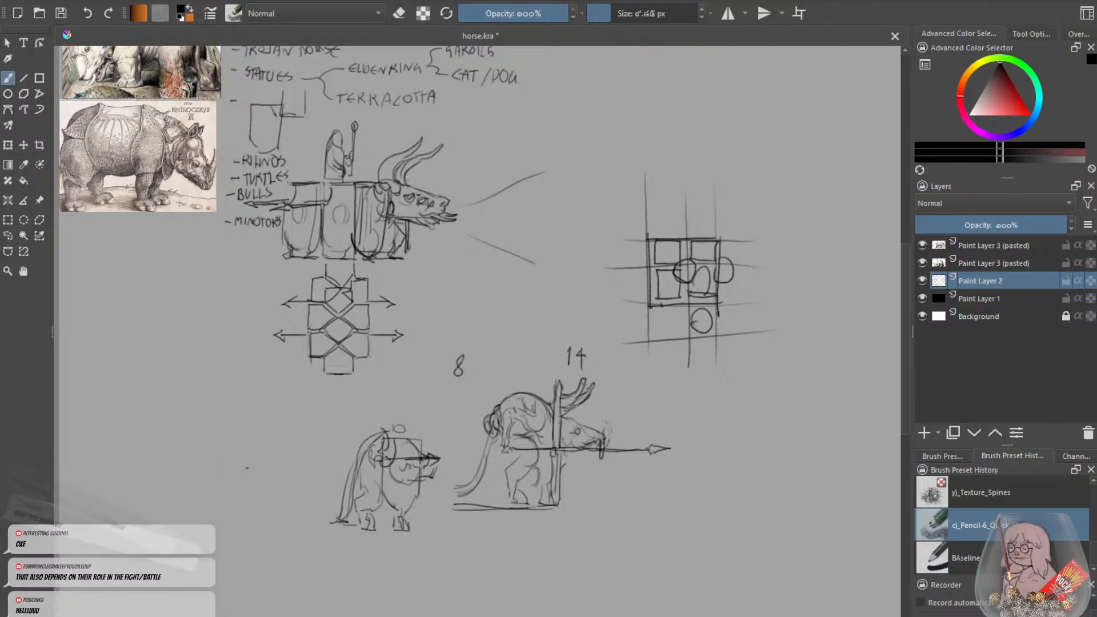
Refine the knot on the bull-headed warrior's back and add detail lines to its torso and legs.
key(e)
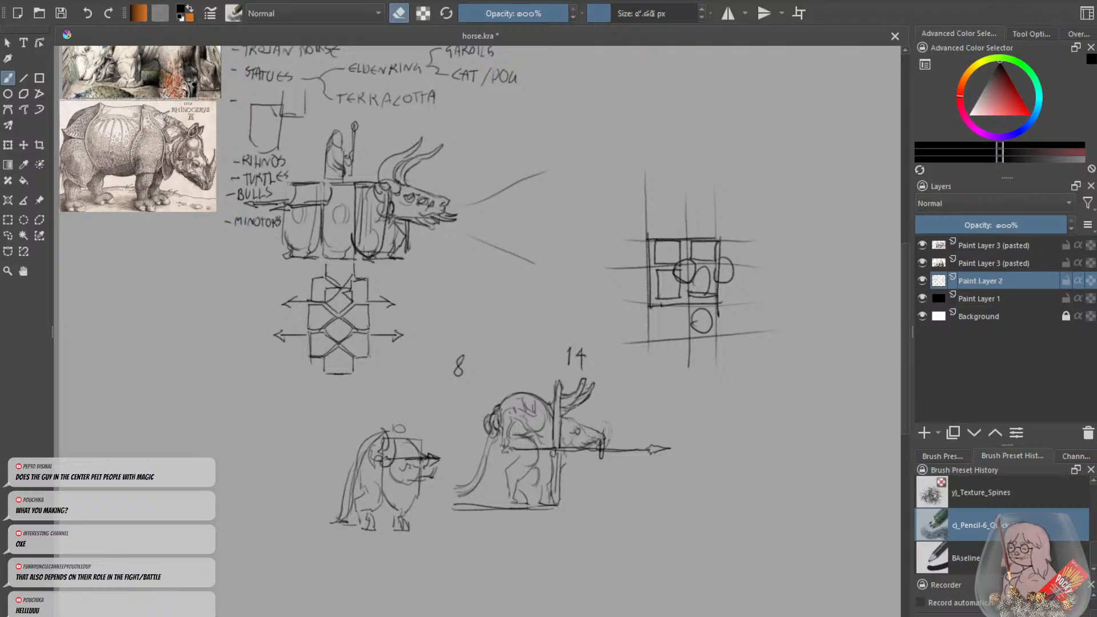
key(e)
drag(497, 410, 498, 420)
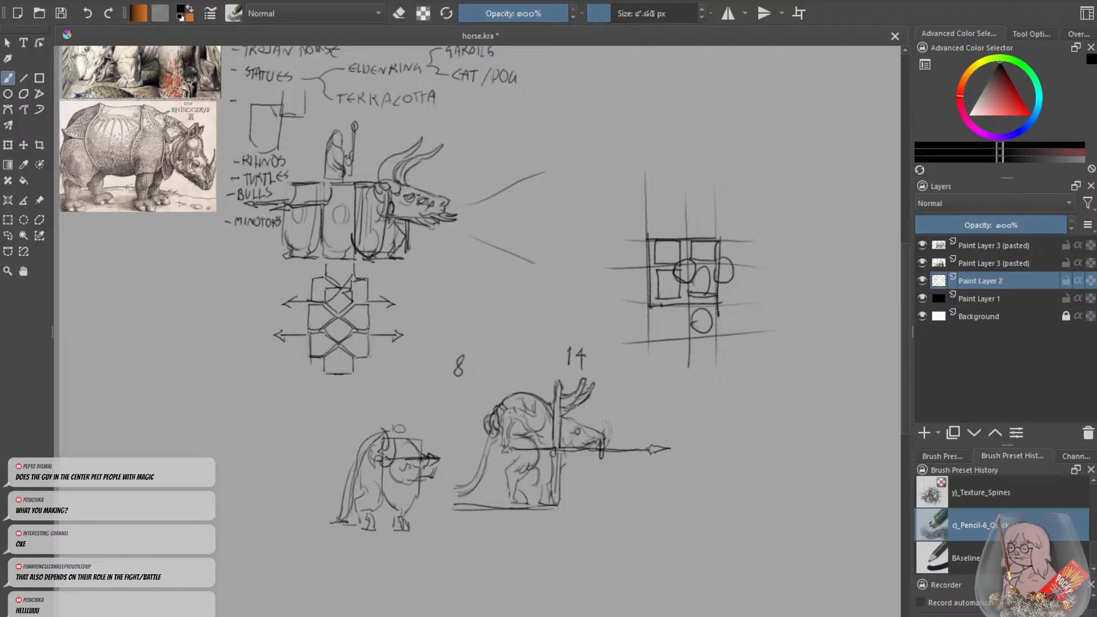
Sketch the bull-headed warrior's cloak with long folds flowing from its back to a pointed hem on the ground.
drag(519, 456, 490, 444)
key(ctrl+z)
key(ctrl+z)
mouse_move(467, 490)
mouse_down()
mouse_move(435, 497)
mouse_move(443, 507)
mouse_up()
key(ctrl+z)
key(ctrl+z)
mouse_move(495, 475)
mouse_down()
mouse_move(469, 504)
mouse_move(489, 494)
mouse_up()
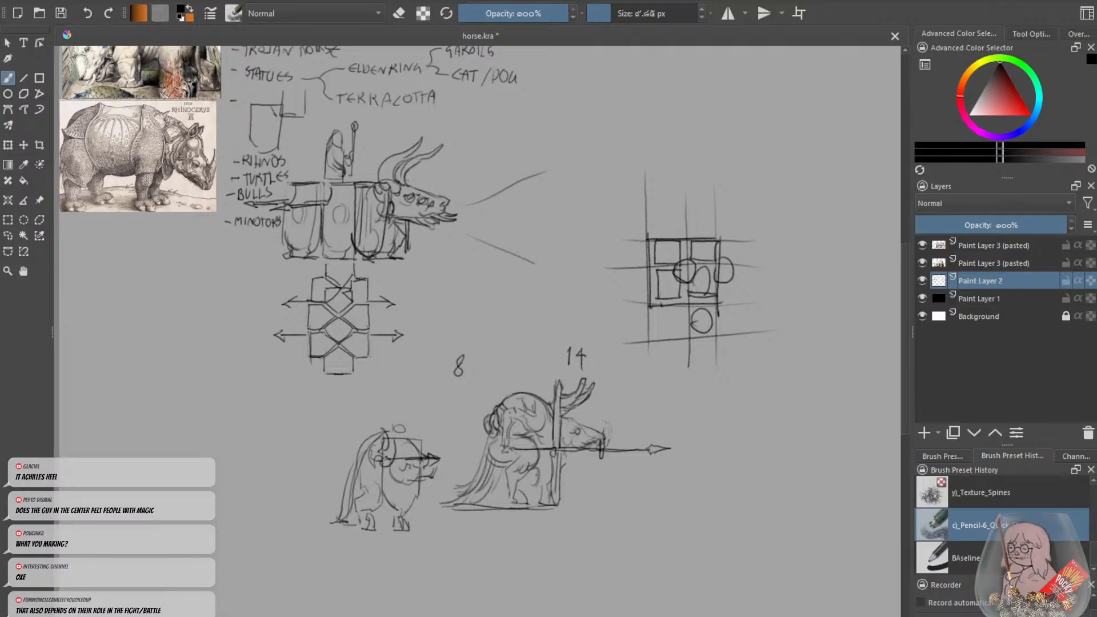
Add leg lines beneath the bull-headed warrior's cloak and try reshaping the cloak's back edge.
mouse_move(537, 457)
mouse_down()
mouse_move(524, 485)
mouse_move(537, 480)
mouse_move(492, 500)
mouse_up()
key(ctrl+z)
mouse_move(496, 404)
mouse_down()
mouse_move(482, 419)
mouse_move(488, 448)
mouse_move(497, 394)
mouse_move(489, 443)
mouse_up()
key(ctrl+z)
key(ctrl+z)
key(ctrl+z)
mouse_move(509, 386)
mouse_down()
mouse_move(476, 429)
mouse_move(488, 443)
mouse_up()
key(ctrl+z)
key(ctrl+z)
Sketch a robed mage torso beside a vertical staff above the grid, with a rounded ribbed form below the robe.
key(minus)
key(plus)
mouse_move(576, 130)
mouse_down()
mouse_move(569, 177)
mouse_move(594, 126)
mouse_move(594, 182)
mouse_move(582, 188)
mouse_move(564, 169)
mouse_move(585, 173)
mouse_move(585, 133)
mouse_move(632, 136)
mouse_move(624, 174)
mouse_move(599, 181)
mouse_up()
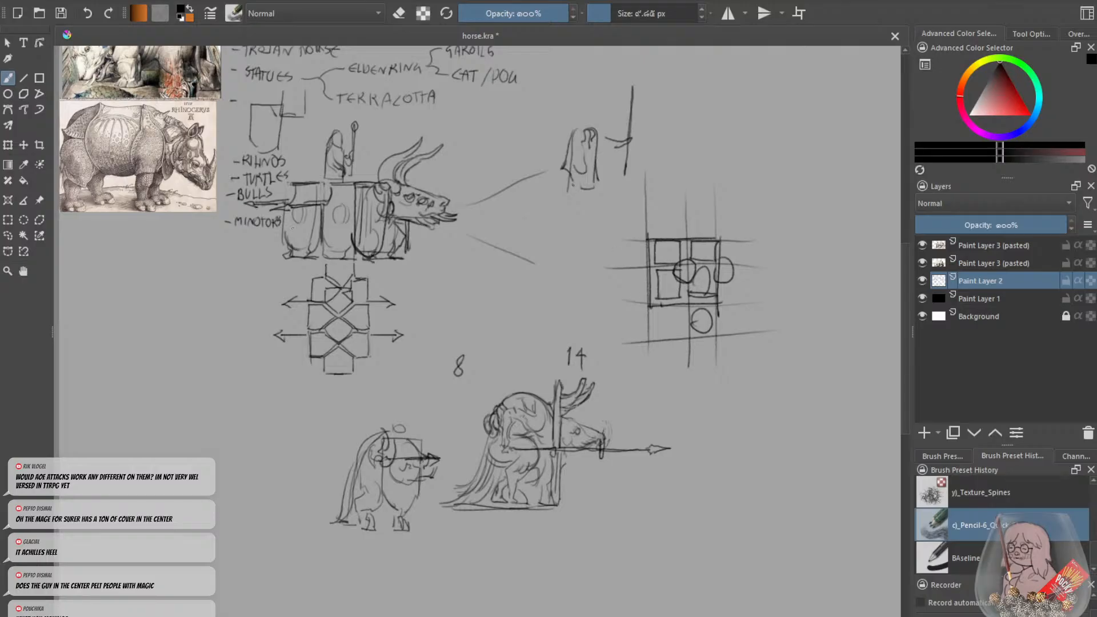
mouse_move(586, 182)
mouse_down()
mouse_move(588, 218)
mouse_move(571, 216)
mouse_up()
mouse_move(565, 195)
mouse_down()
mouse_move(579, 188)
mouse_move(559, 222)
mouse_move(589, 220)
mouse_up()
mouse_move(591, 218)
mouse_down()
mouse_move(582, 226)
mouse_move(595, 203)
mouse_up()
drag(599, 199, 583, 231)
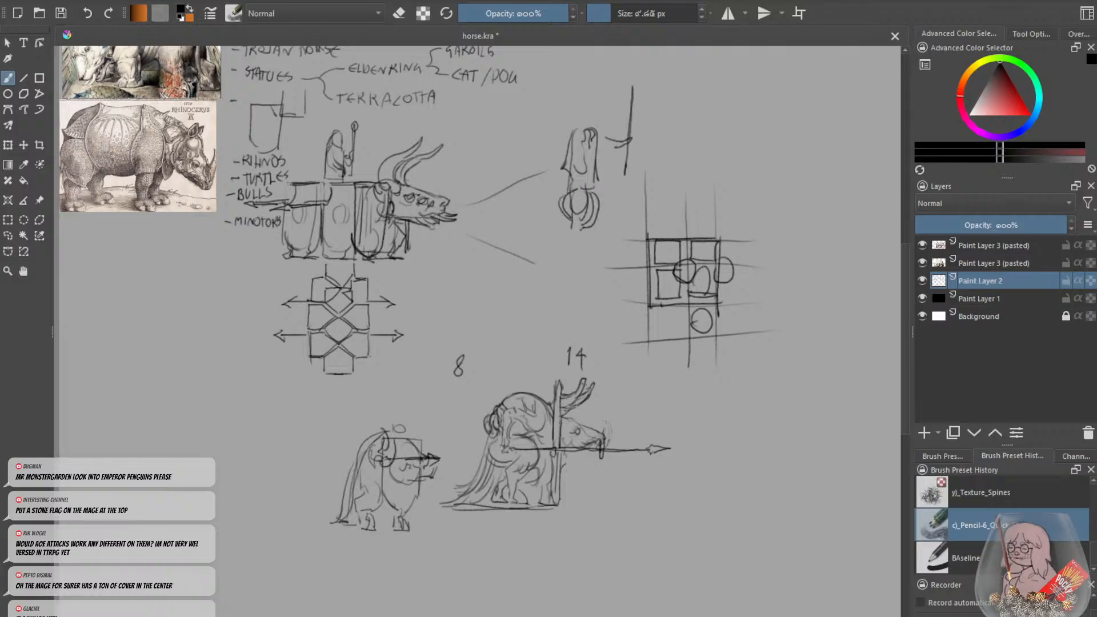
Finish the mage's lower body with curled side shapes and a narrow stem on a flat base.
mouse_move(566, 194)
mouse_down()
mouse_move(574, 174)
mouse_move(581, 239)
mouse_move(595, 246)
mouse_move(550, 244)
mouse_move(556, 236)
mouse_up()
key(ctrl+z)
mouse_move(554, 237)
mouse_down()
mouse_move(571, 231)
mouse_move(560, 222)
mouse_up()
drag(578, 185, 586, 181)
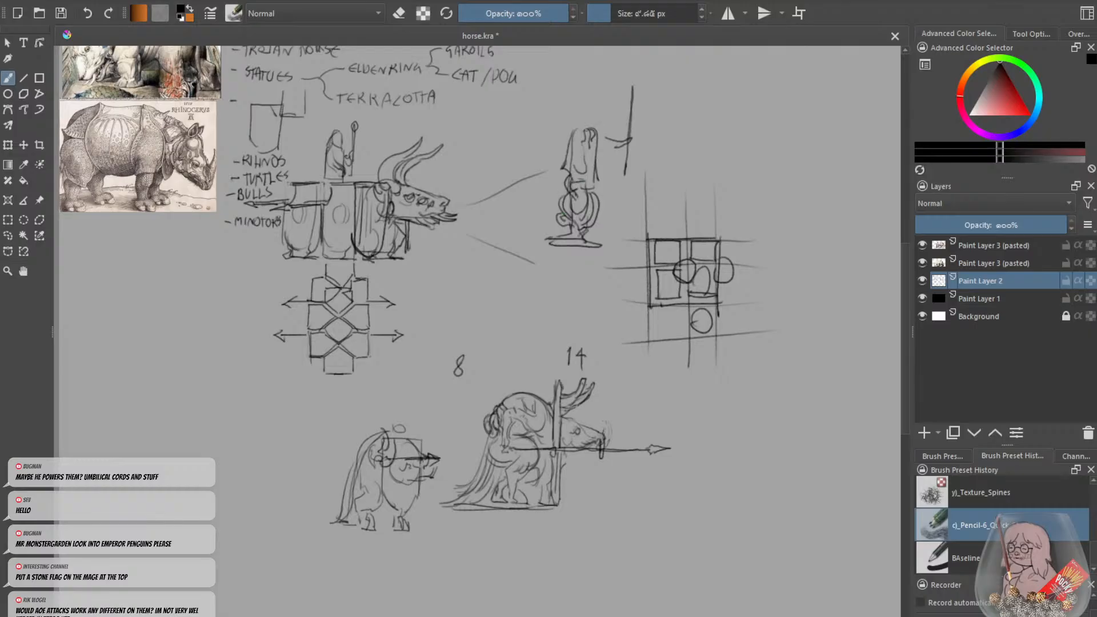
Draw the mage's outstretched arm and hand gripping the staff, and thicken the staff with a round orb on top.
drag(610, 147, 597, 143)
key(e)
drag(634, 84, 631, 148)
key(e)
key(ctrl+z)
drag(634, 104, 626, 174)
key(e)
mouse_move(630, 136)
mouse_down()
mouse_move(627, 153)
mouse_move(631, 138)
mouse_up()
key(e)
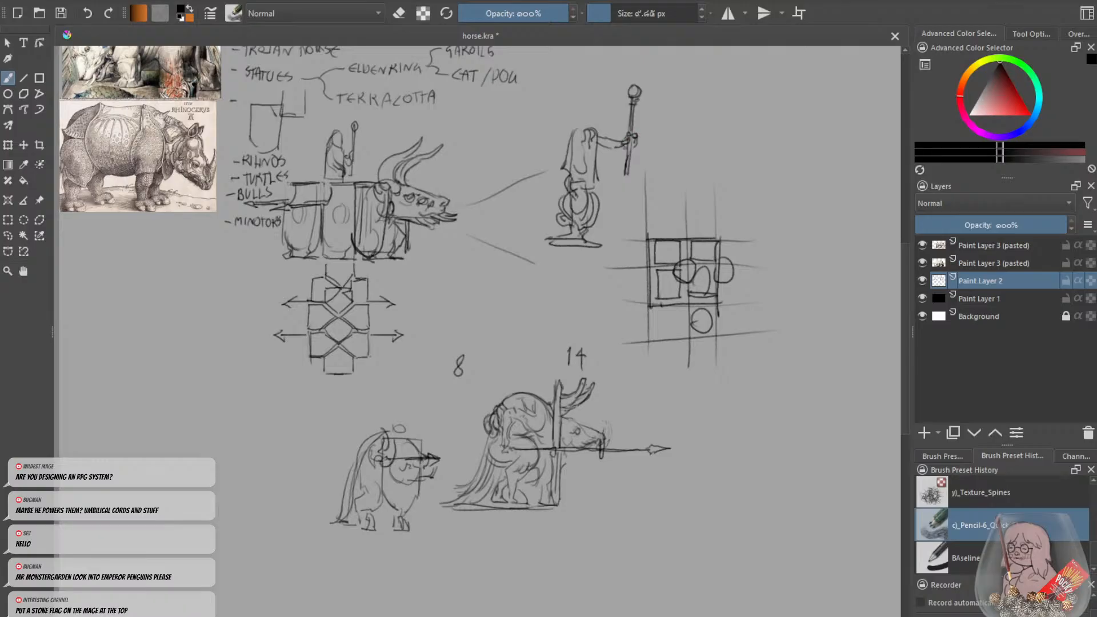
drag(630, 166, 627, 179)
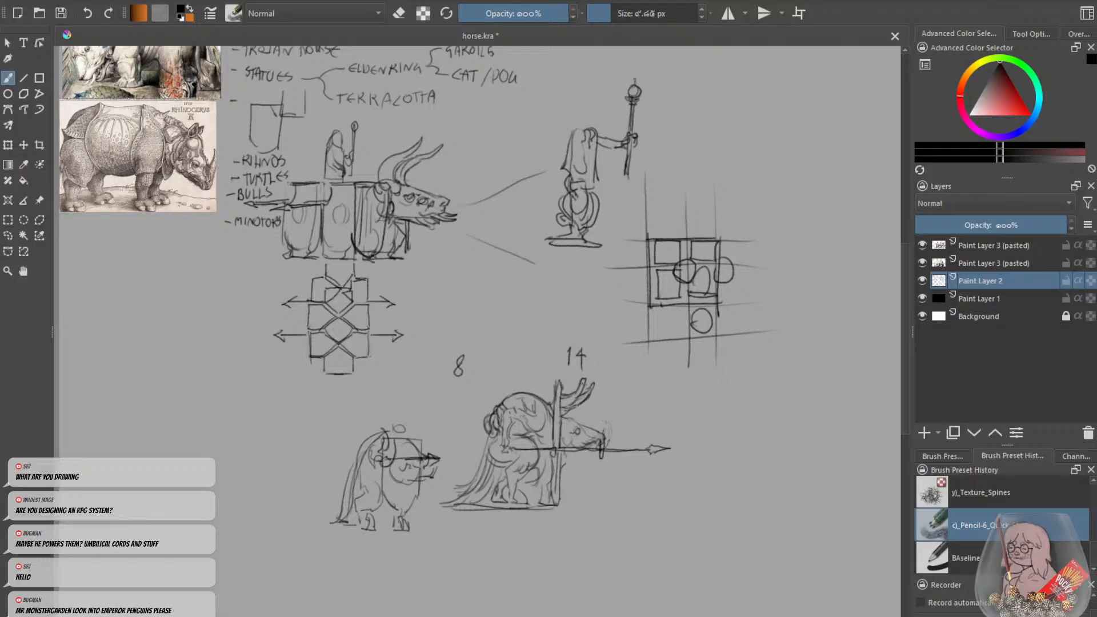
Add a pointed tip to the mage's staff, a flat-topped hood and a second arm reaching forward.
drag(635, 83, 634, 67)
mouse_move(579, 125)
mouse_down()
mouse_move(585, 111)
mouse_move(596, 121)
mouse_move(604, 157)
mouse_up()
key(ctrl+z)
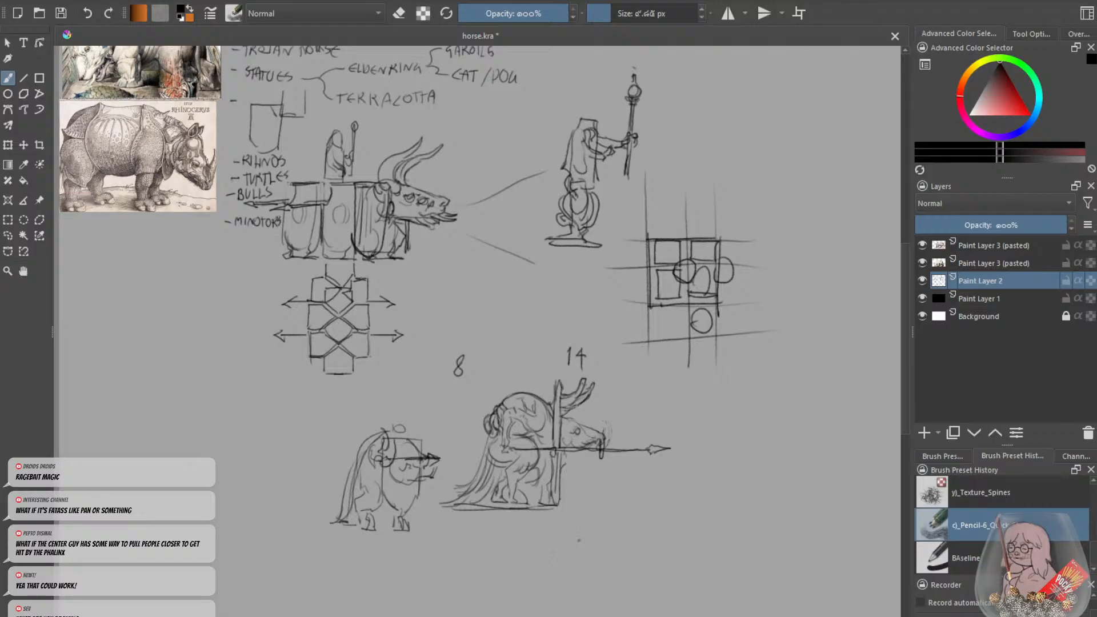
Redraw the bull-headed warrior's upright shield with darker, straighter edges from its top to the ground.
drag(560, 447, 550, 500)
key(ctrl+z)
drag(551, 442, 554, 501)
key(ctrl+z)
drag(562, 451, 560, 441)
key(e)
key(e)
key(ctrl+z)
drag(554, 387, 559, 446)
key(ctrl+z)
drag(558, 393, 556, 494)
key(e)
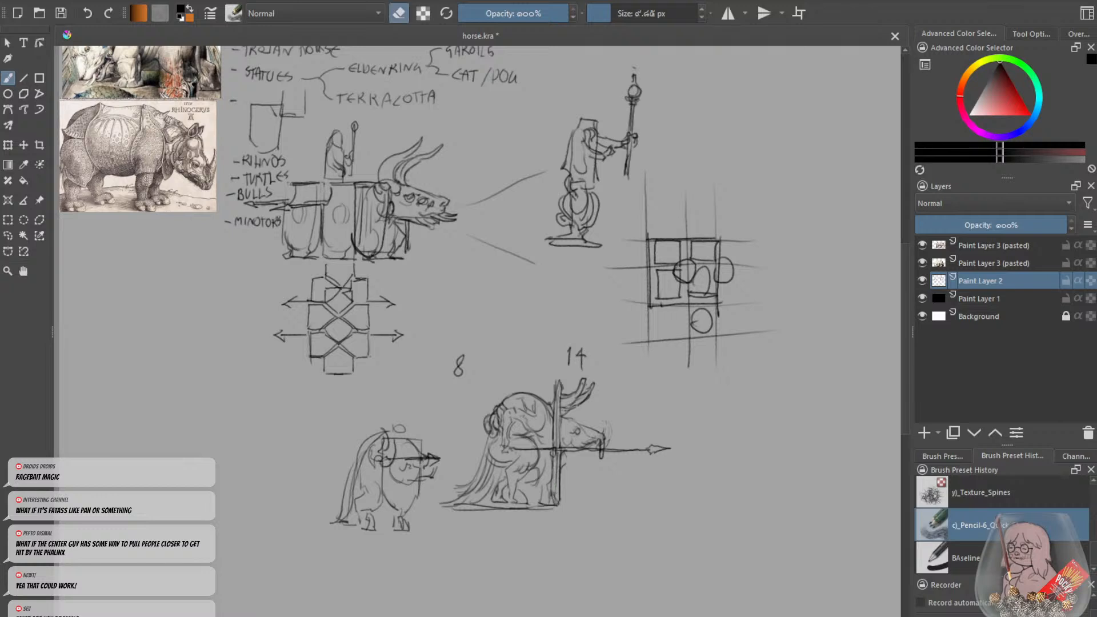
Clean up the lower edge of the bull warrior's shield and retouch the lines of its horns.
key(e)
drag(554, 456, 554, 499)
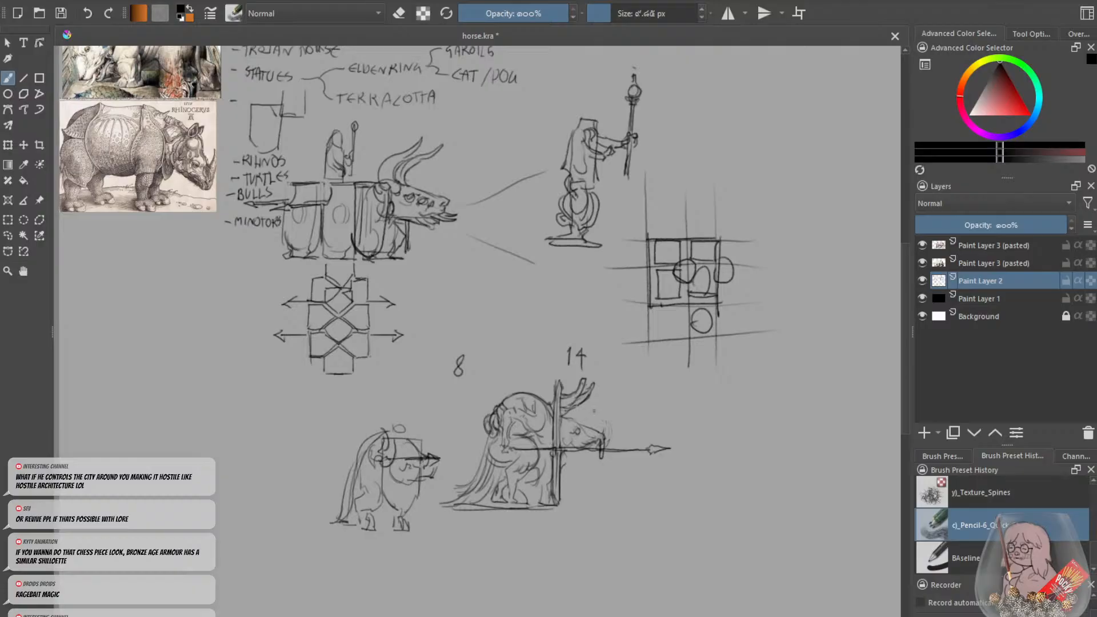
key(e)
drag(590, 384, 582, 396)
key(e)
key(e)
key(e)
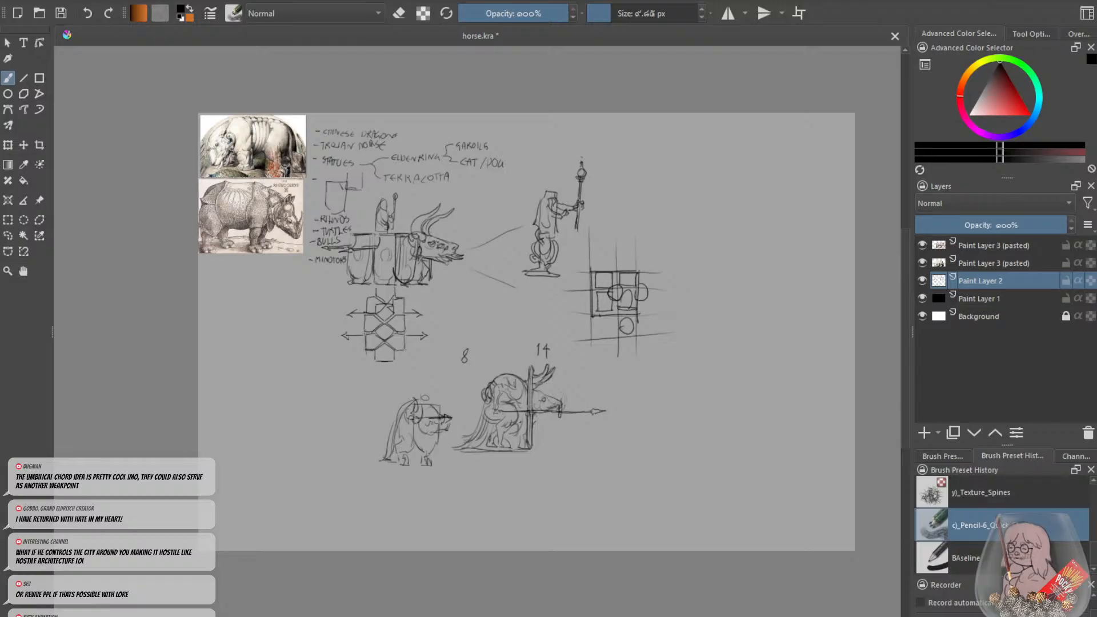
key(ctrl+plus)
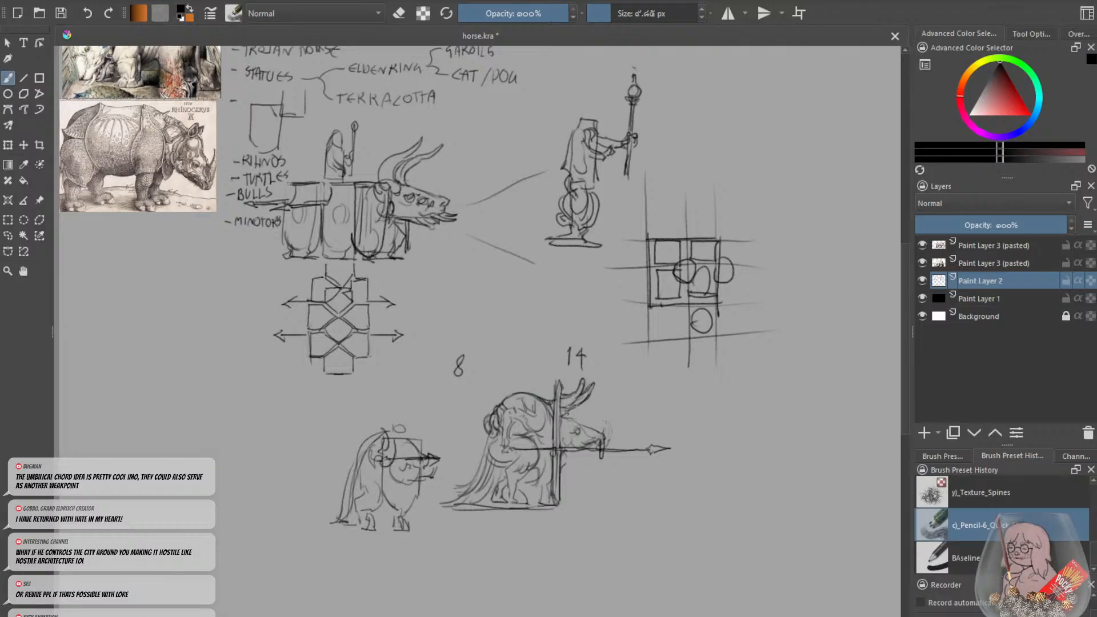
drag(570, 420, 582, 424)
mouse_move(496, 380)
mouse_down()
mouse_move(543, 532)
mouse_move(606, 379)
mouse_move(493, 528)
mouse_move(537, 530)
mouse_up()
key(ctrl+z)
key(ctrl+z)
key(ctrl+z)
Rework the spear shaft between the bull warrior's muzzle and the spearhead.
drag(653, 452, 604, 452)
key(ctrl+z)
key(ctrl+z)
key(e)
key(e)
mouse_move(536, 444)
mouse_down()
mouse_move(520, 360)
mouse_move(560, 416)
mouse_move(546, 445)
mouse_move(525, 429)
mouse_move(547, 449)
mouse_move(523, 458)
mouse_move(509, 438)
mouse_move(522, 456)
mouse_move(513, 448)
mouse_up()
key(ctrl+z)
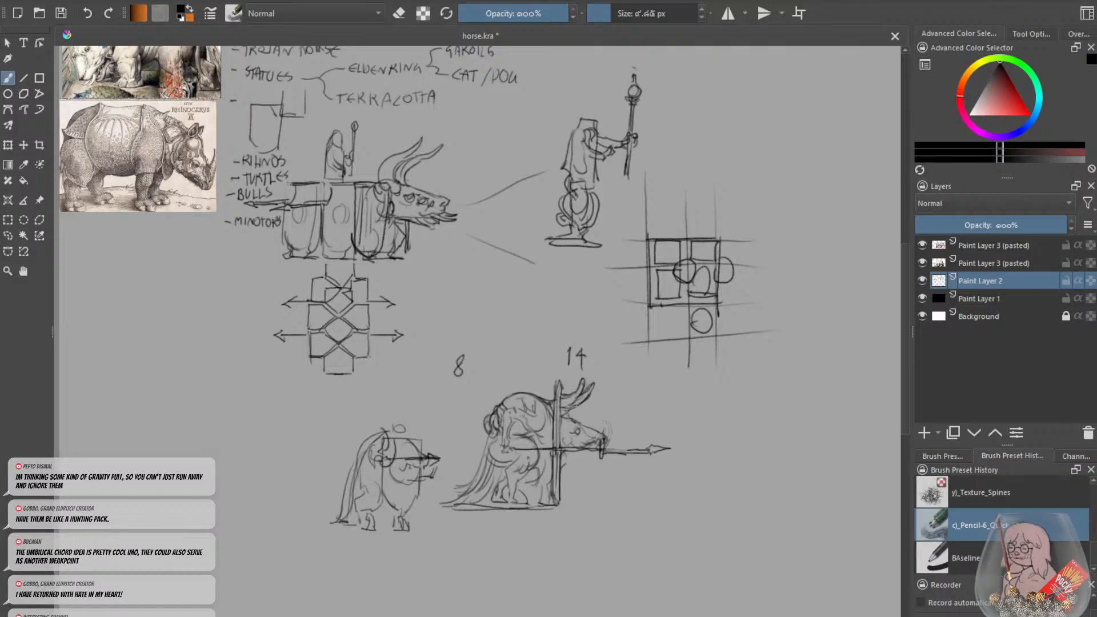
key(e)
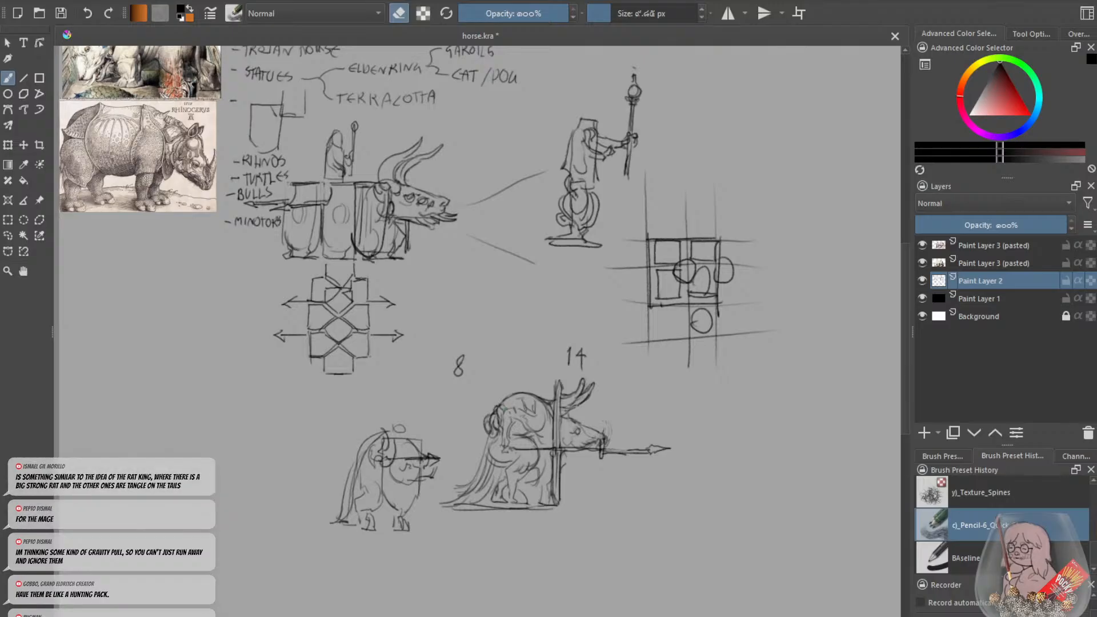
Add overlapping shoulder folds and a bent arm reaching down to the spear on the bull warrior.
key(e)
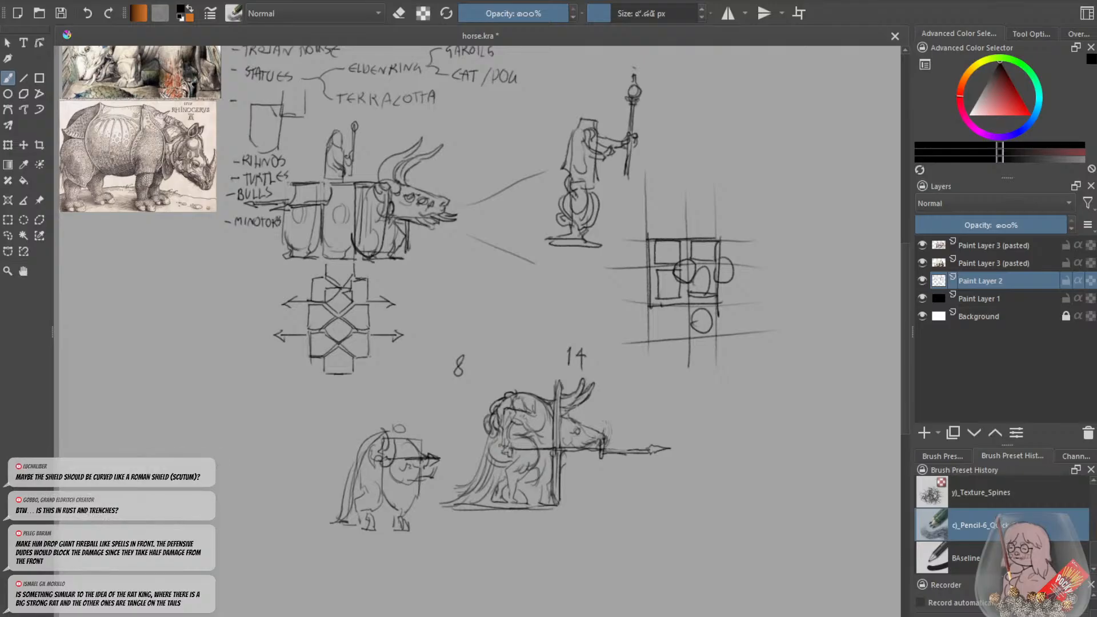
drag(503, 417, 501, 446)
key(minus)
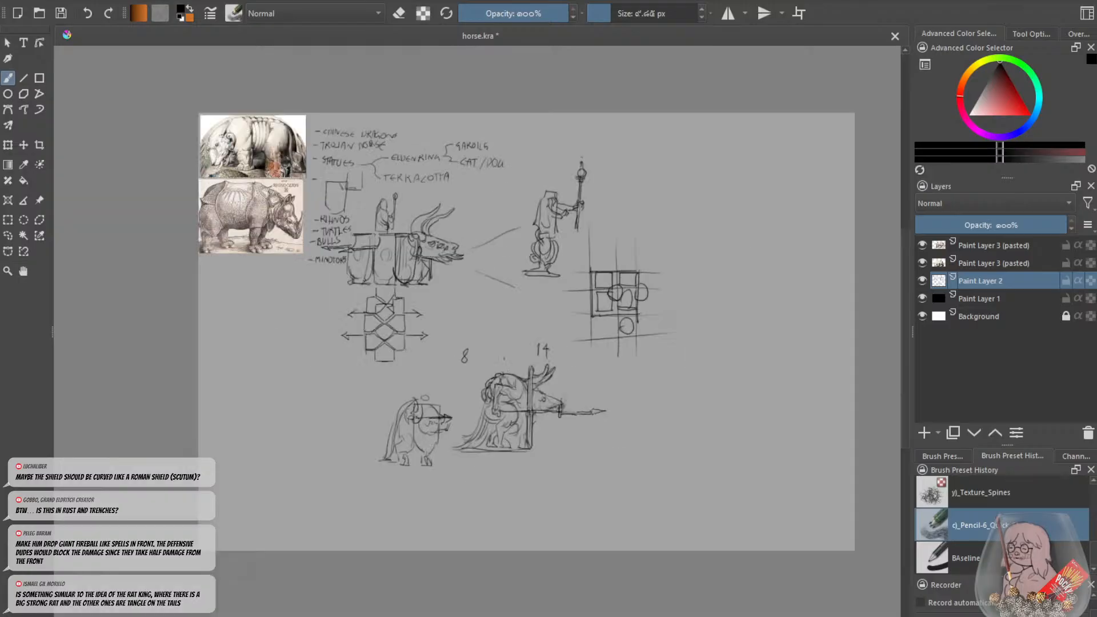
key(plus)
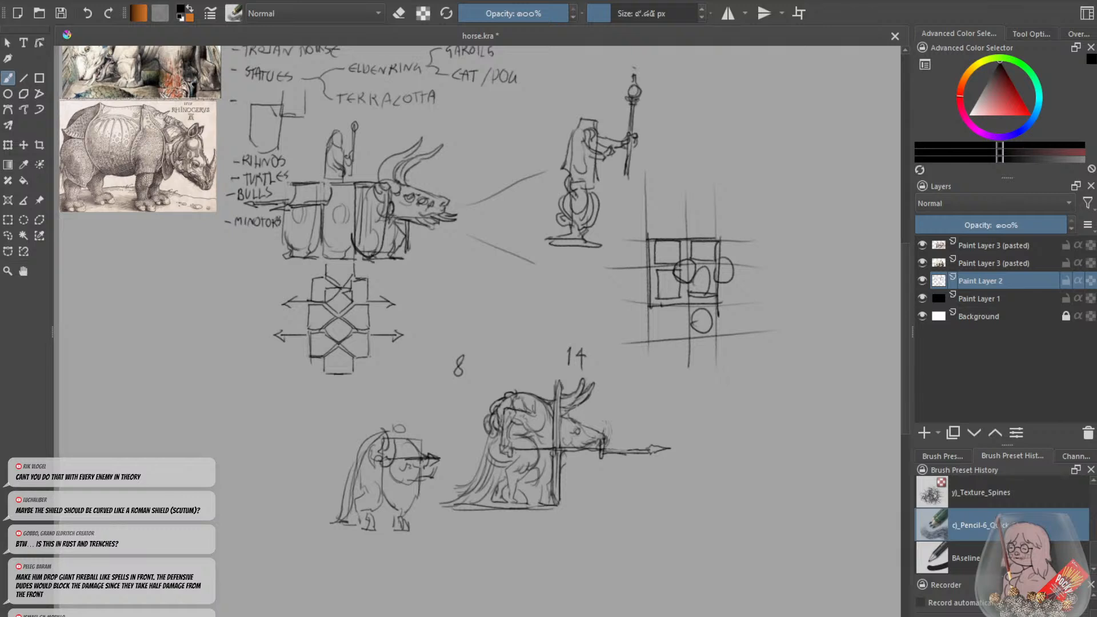
key(ctrl+minus)
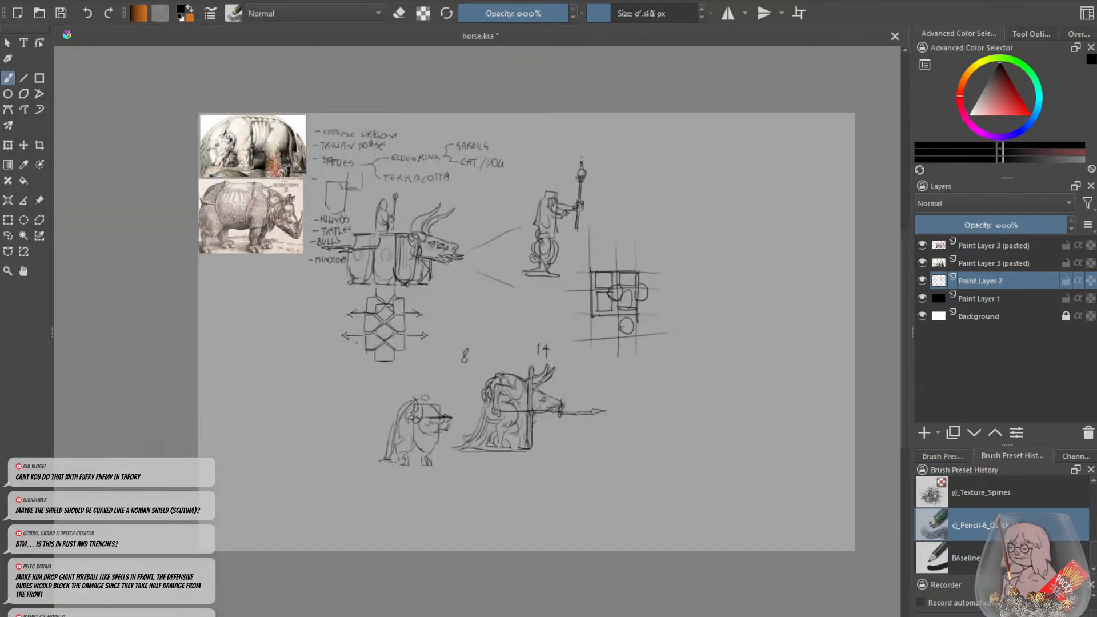
drag(269, 289, 283, 474)
mouse_move(309, 279)
mouse_down()
mouse_move(345, 496)
mouse_move(346, 434)
mouse_move(349, 455)
mouse_up()
key(ctrl+z)
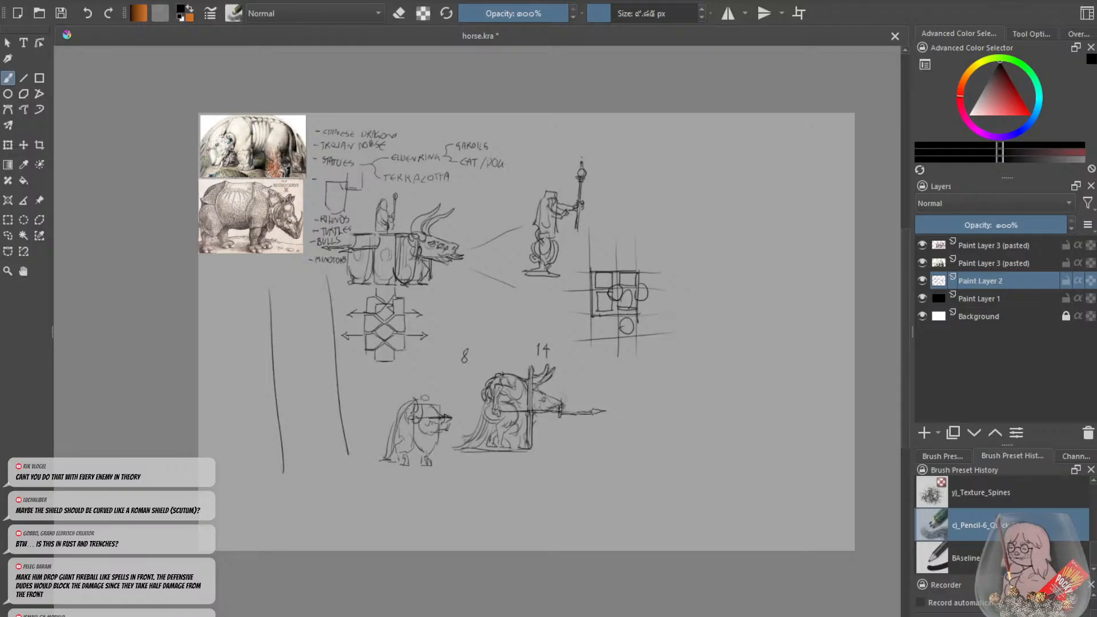
drag(401, 191, 395, 195)
key(ctrl+z)
mouse_move(313, 469)
mouse_down()
mouse_move(345, 461)
mouse_move(285, 473)
mouse_move(318, 462)
mouse_up()
key(ctrl+z)
key(ctrl+z)
key(ctrl+z)
key(ctrl+z)
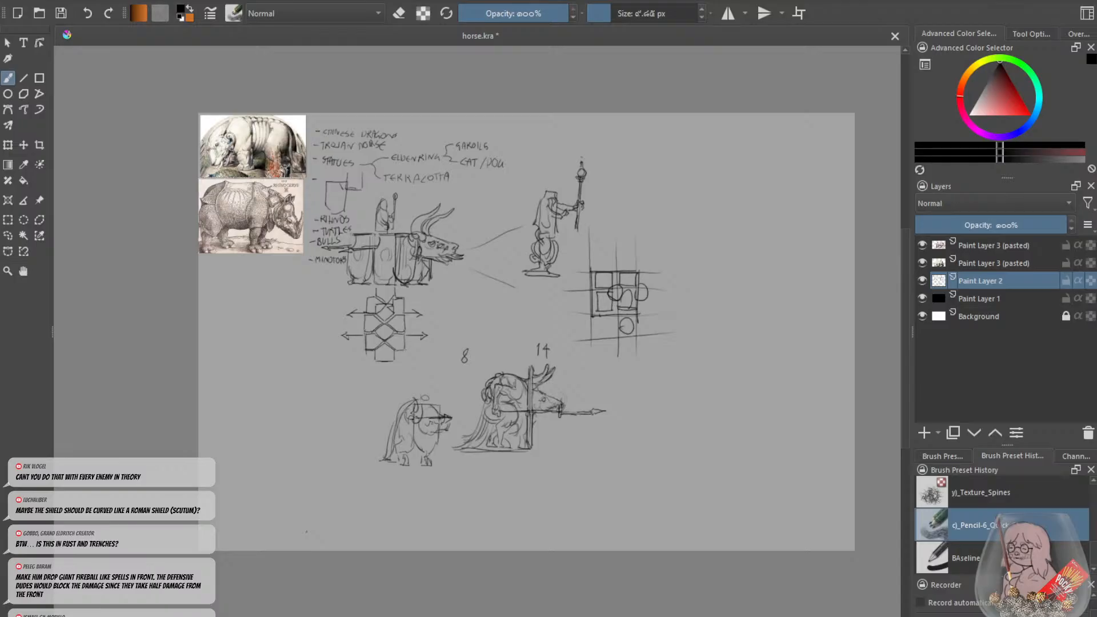
Darken the bull warrior's muzzle and sketch a tufted beard hanging under its chin.
key(plus)
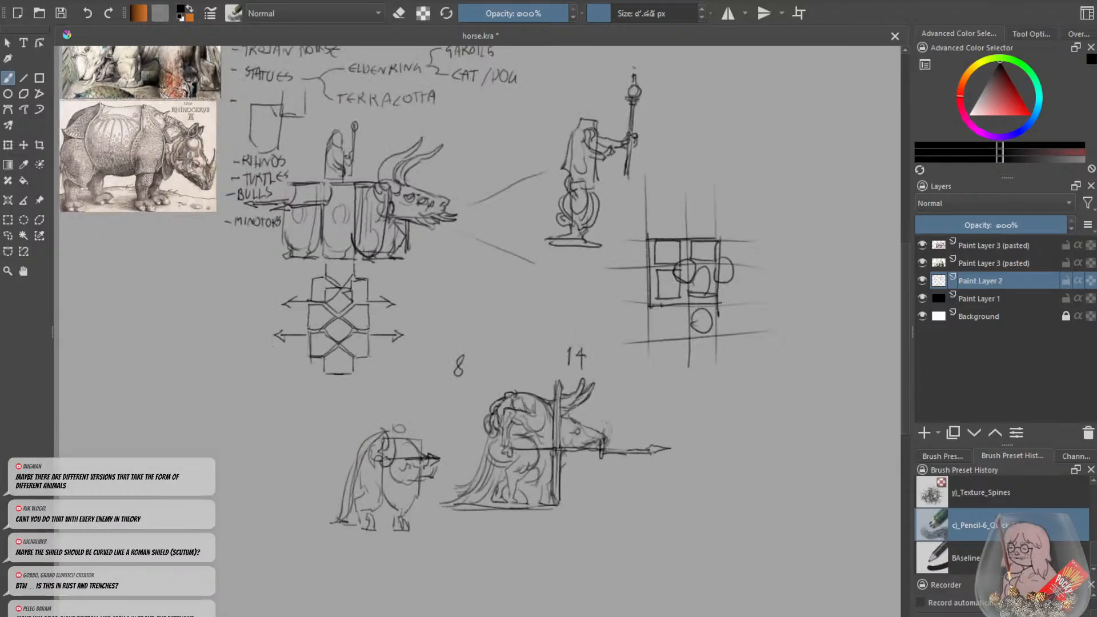
key(e)
key(e)
key(e)
key(e)
key(e)
key(e)
key(e)
key(e)
drag(586, 447, 602, 445)
drag(588, 447, 598, 454)
mouse_move(594, 454)
mouse_down()
mouse_move(599, 471)
mouse_move(589, 460)
mouse_up()
key(e)
key(e)
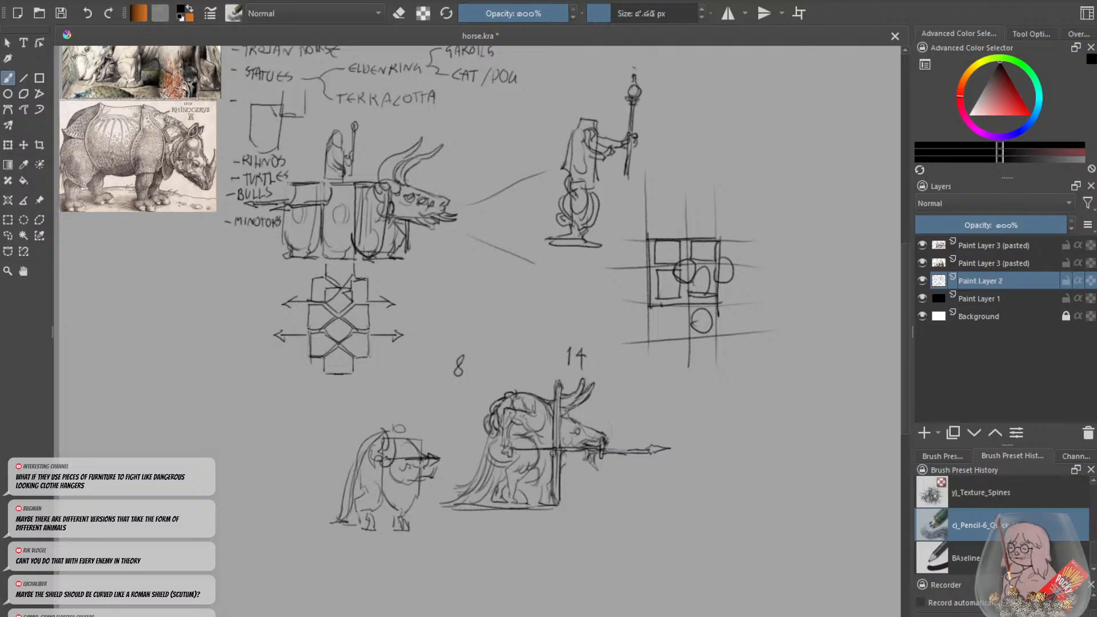
Redraw the shield's top end and remove the bull warrior's old horns with a larger eraser.
drag(553, 385, 551, 406)
key(e)
drag(620, 17, 635, 31)
mouse_move(588, 386)
mouse_down()
mouse_move(565, 409)
mouse_move(589, 389)
mouse_up()
key(e)
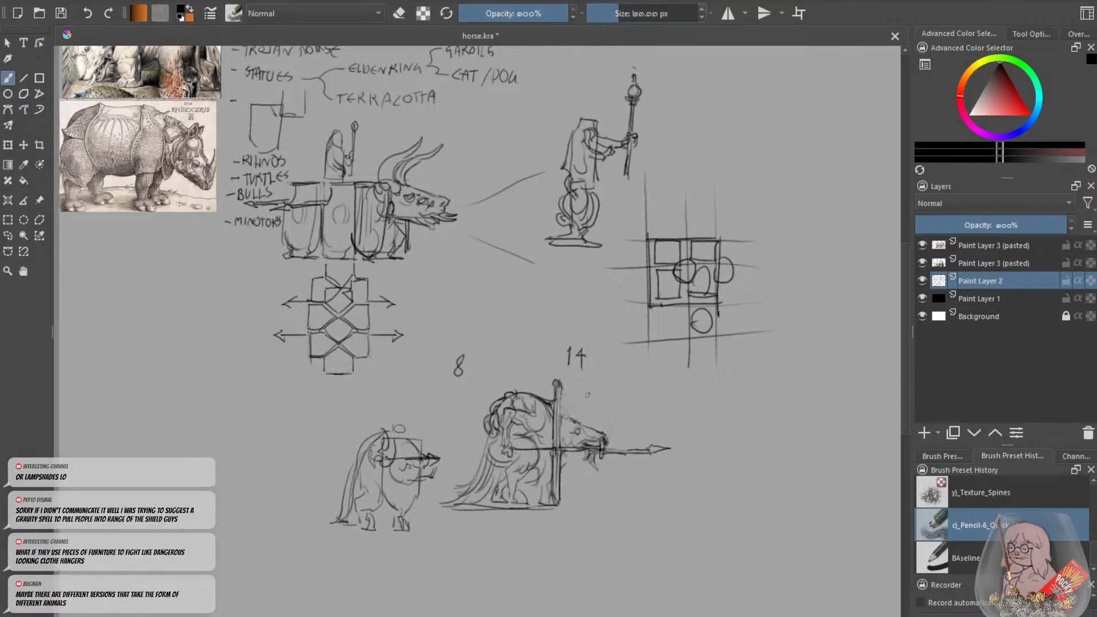
Draw a pair of thick, dark horns sweeping forward and up from the bull warrior's brow.
mouse_move(584, 426)
mouse_down()
mouse_move(568, 406)
mouse_move(577, 432)
mouse_up()
key(e)
key(e)
mouse_move(597, 382)
mouse_down()
mouse_move(572, 418)
mouse_move(595, 373)
mouse_move(568, 406)
mouse_move(588, 382)
mouse_up()
key(ctrl+z)
key(ctrl+z)
mouse_move(588, 383)
mouse_down()
mouse_move(569, 406)
mouse_move(578, 416)
mouse_move(600, 384)
mouse_move(570, 404)
mouse_move(597, 389)
mouse_move(583, 412)
mouse_move(606, 386)
mouse_move(575, 403)
mouse_move(594, 375)
mouse_up()
key(e)
key(e)
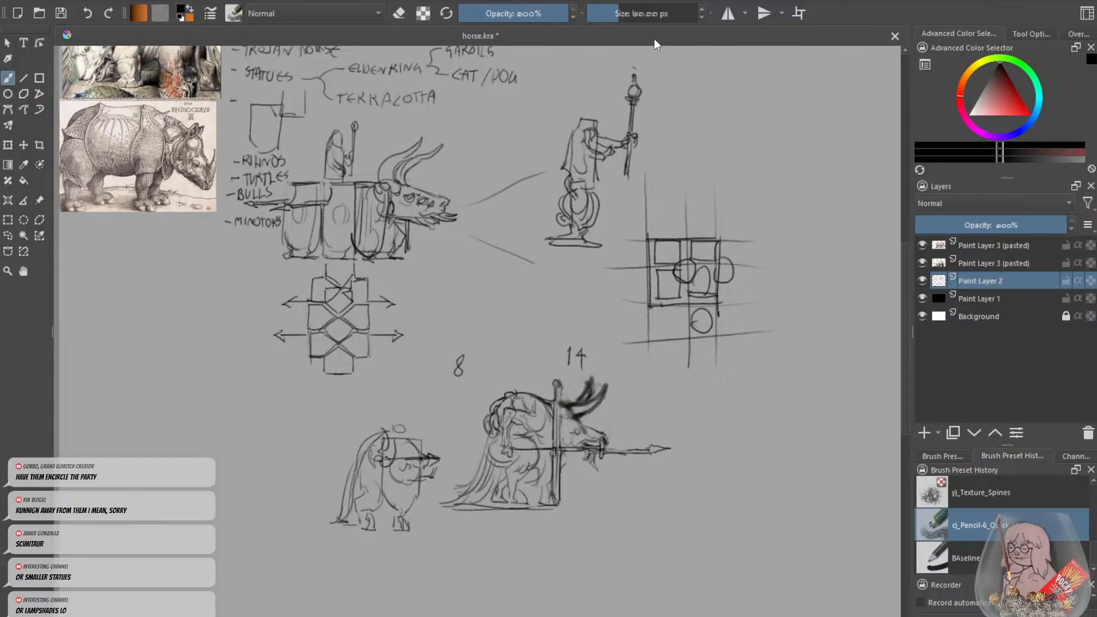
Reduce the brush size and add fine lines for the bull warrior's eye, brow and cheek.
key(e)
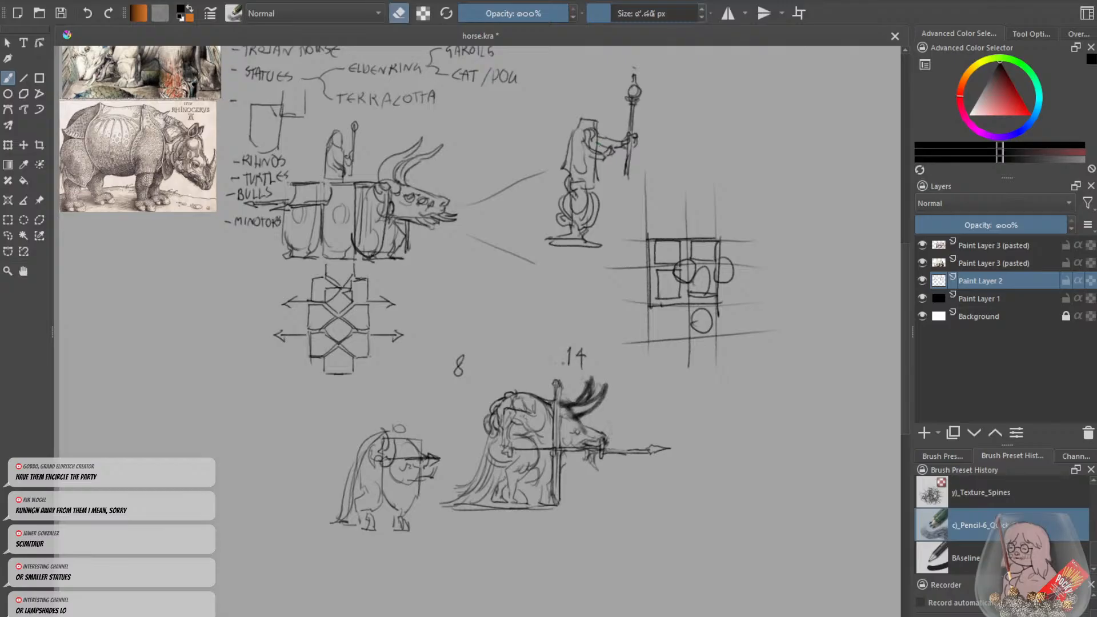
key(e)
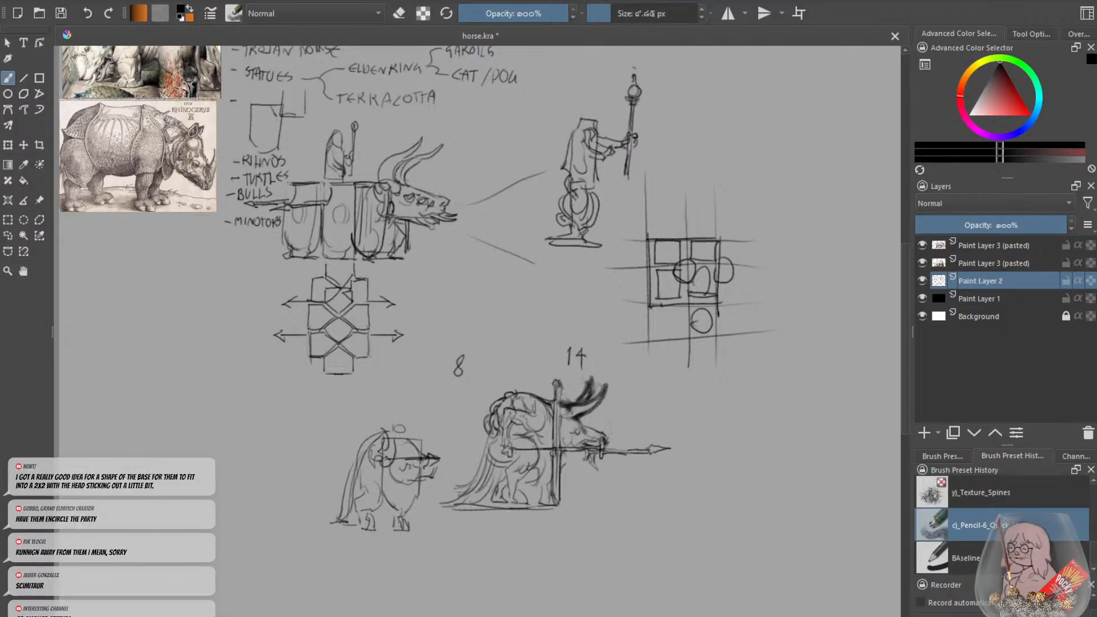
drag(574, 420, 565, 433)
drag(576, 430, 588, 434)
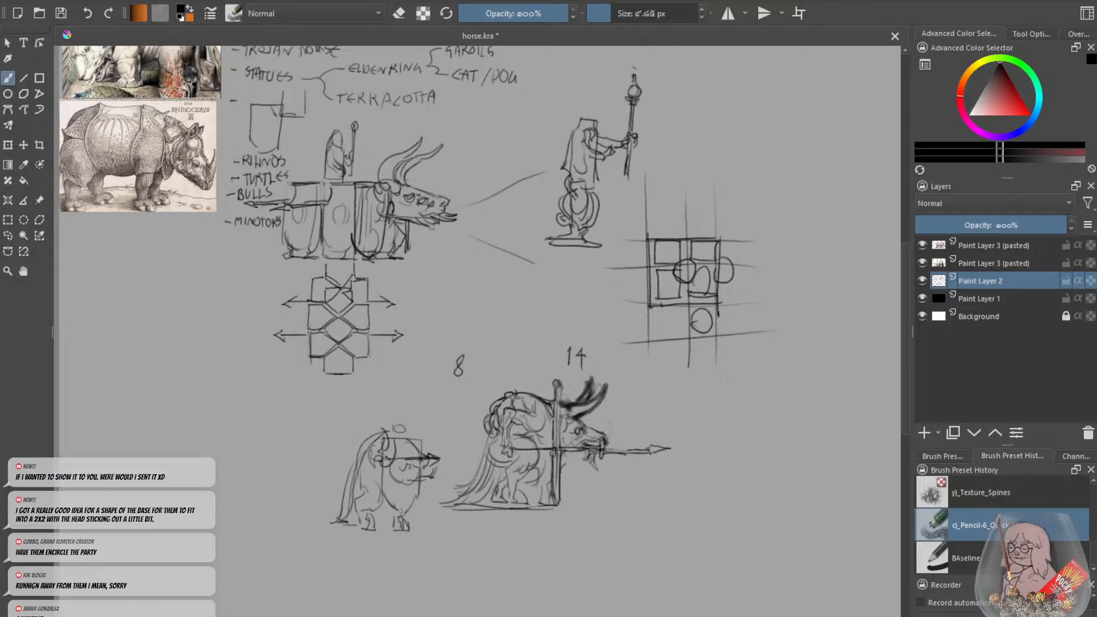
Replace the shield's straight upper half with a backward-curving one rising above the warrior, erasing the old lines.
mouse_move(526, 372)
mouse_down()
mouse_move(554, 400)
mouse_move(528, 358)
mouse_move(524, 370)
mouse_move(556, 388)
mouse_move(560, 379)
mouse_move(550, 421)
mouse_move(562, 436)
mouse_up()
key(e)
drag(543, 394, 553, 434)
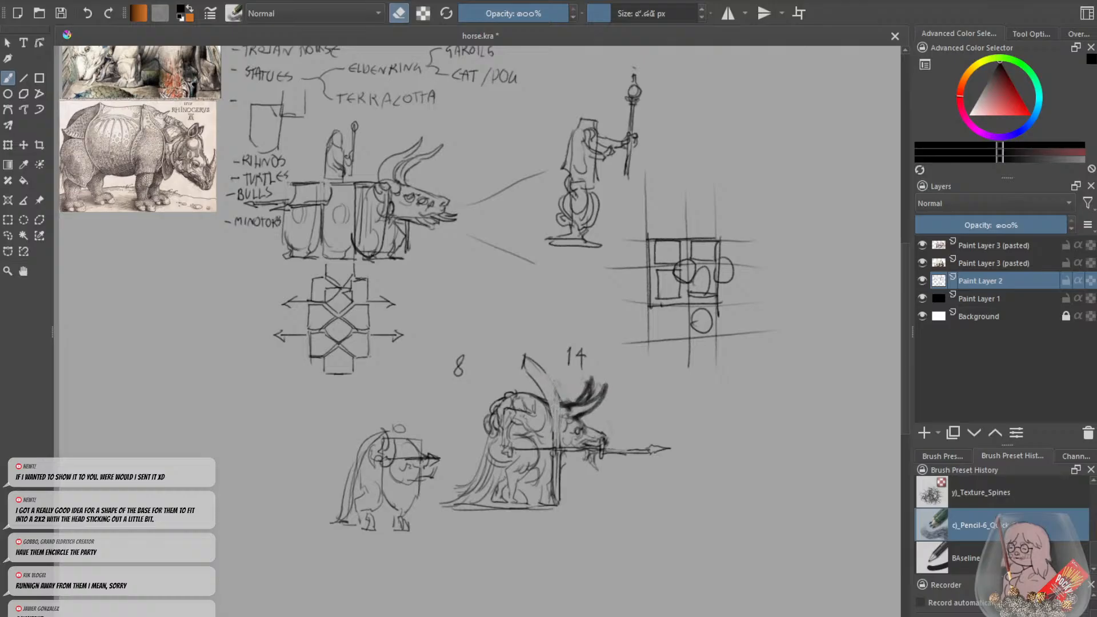
mouse_move(538, 366)
mouse_down()
mouse_move(563, 412)
mouse_move(562, 457)
mouse_up()
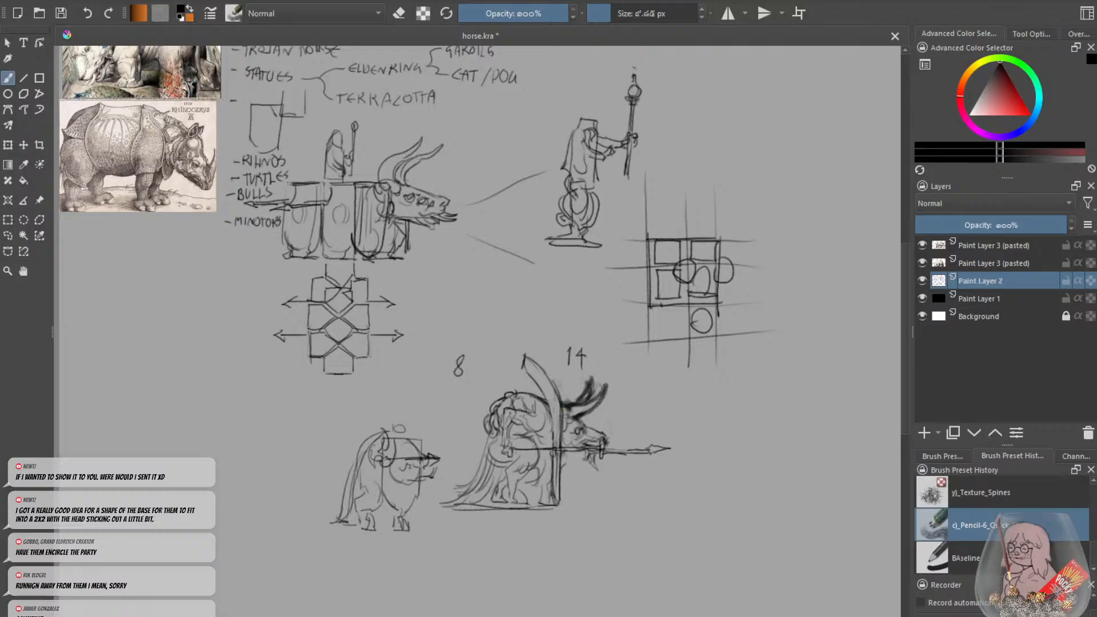
key(minus)
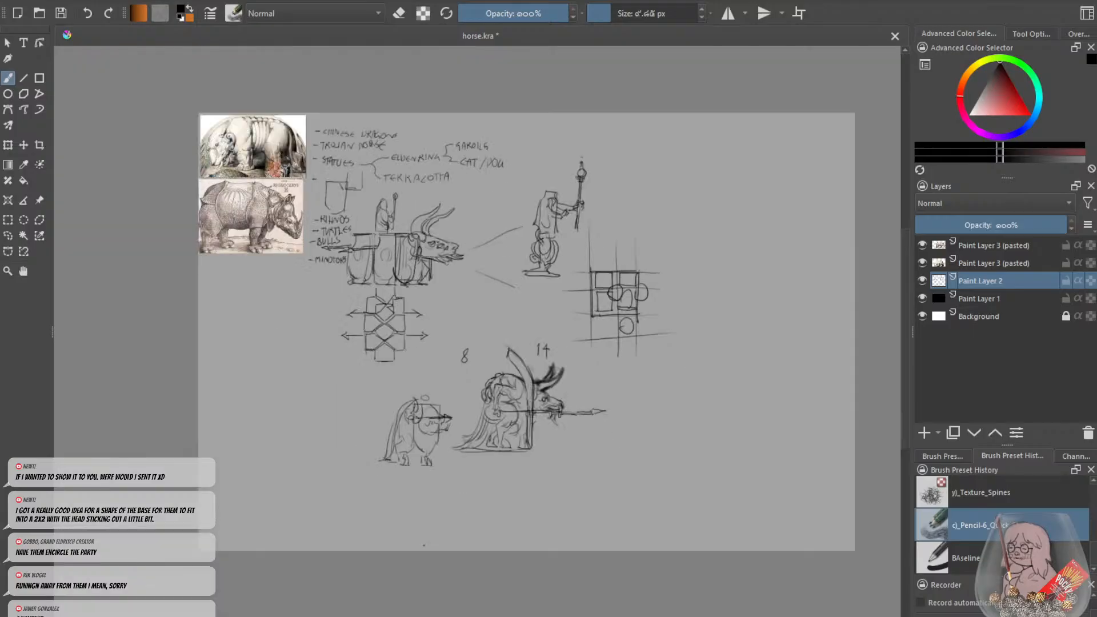
drag(381, 475, 496, 473)
key(plus)
drag(909, 334, 909, 342)
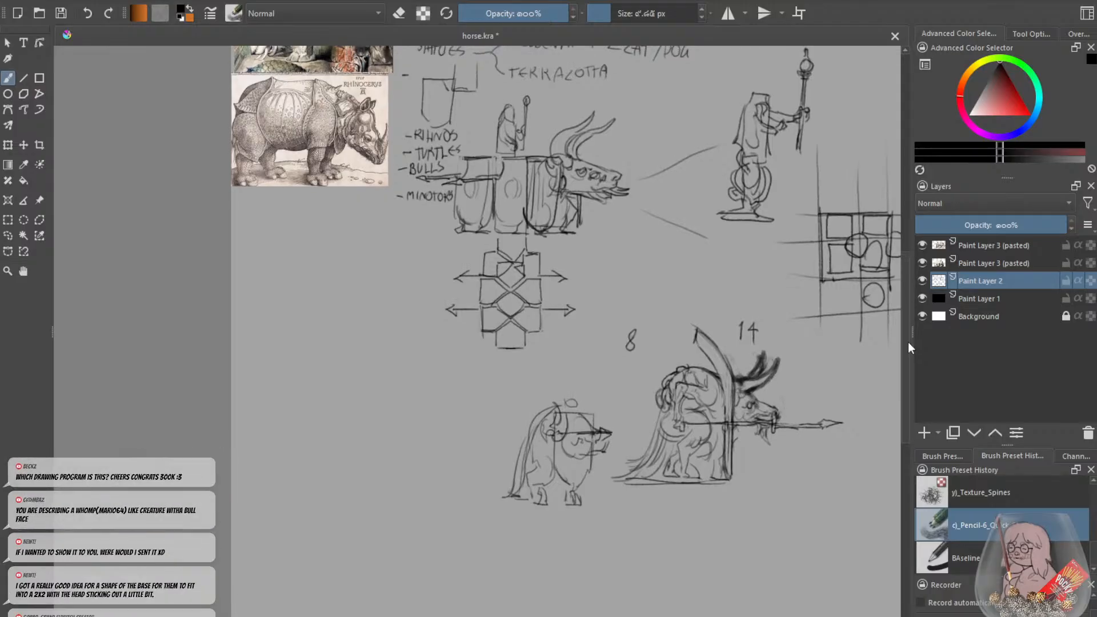
drag(909, 342, 909, 345)
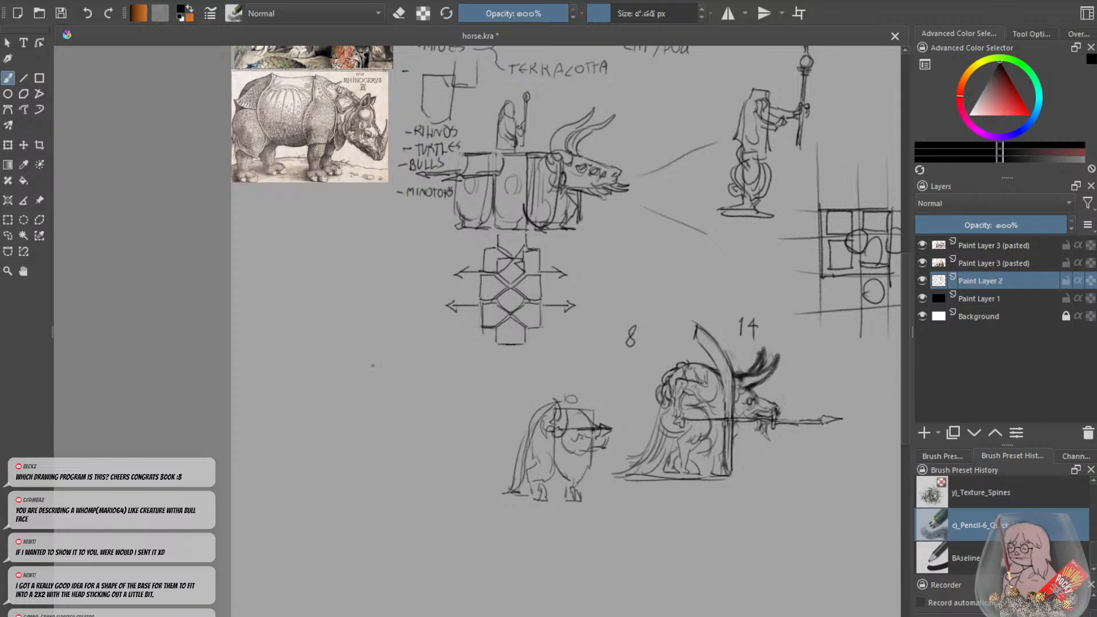
drag(361, 362, 432, 360)
key(ctrl+z)
key(ctrl+z)
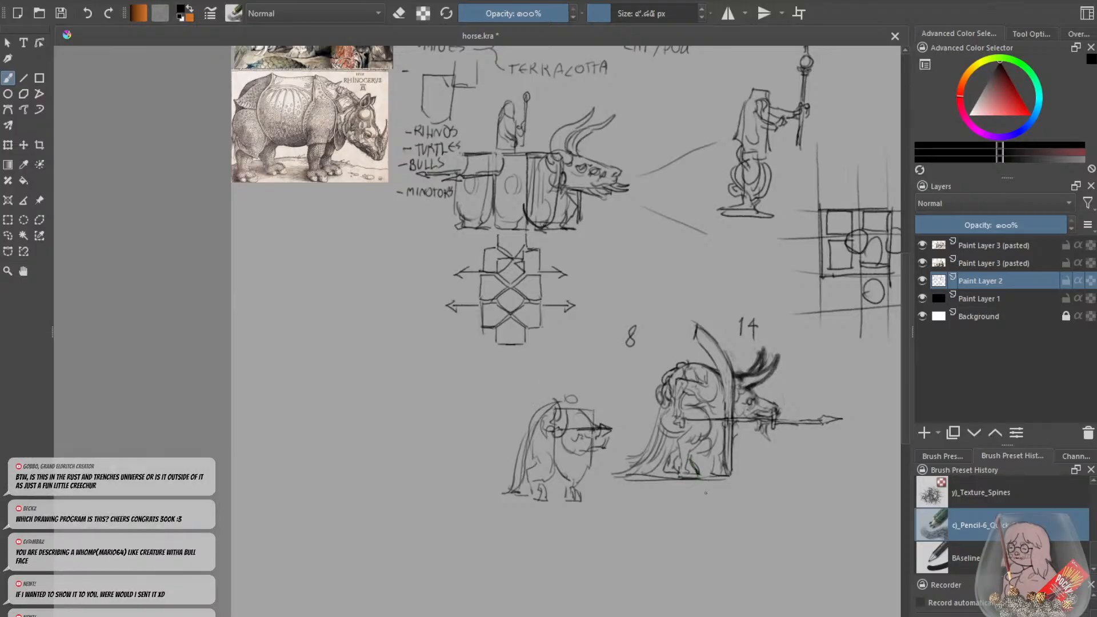
Refine the bull warrior's lower body with contour lines along the hip and hind leg.
key(e)
key(e)
drag(710, 427, 698, 444)
mouse_move(699, 406)
mouse_down()
mouse_move(712, 429)
mouse_move(661, 443)
mouse_up()
key(e)
key(e)
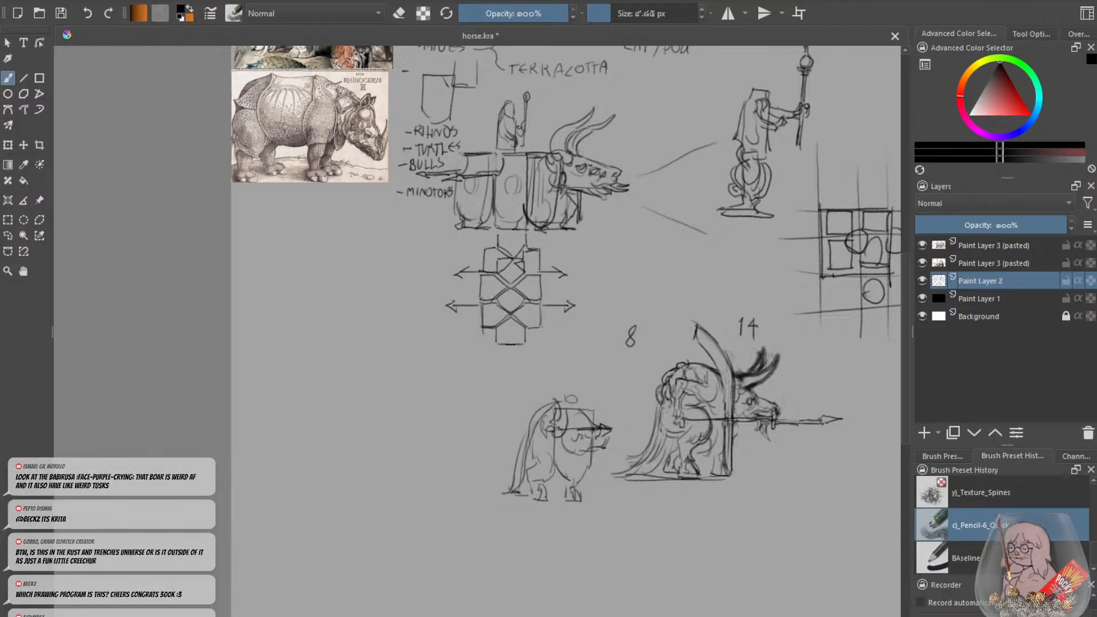
Add long flowing strands to the cape from the bull warrior's back down to the ground.
drag(671, 399, 655, 464)
mouse_move(664, 449)
mouse_down()
mouse_move(645, 472)
mouse_move(613, 471)
mouse_up()
key(e)
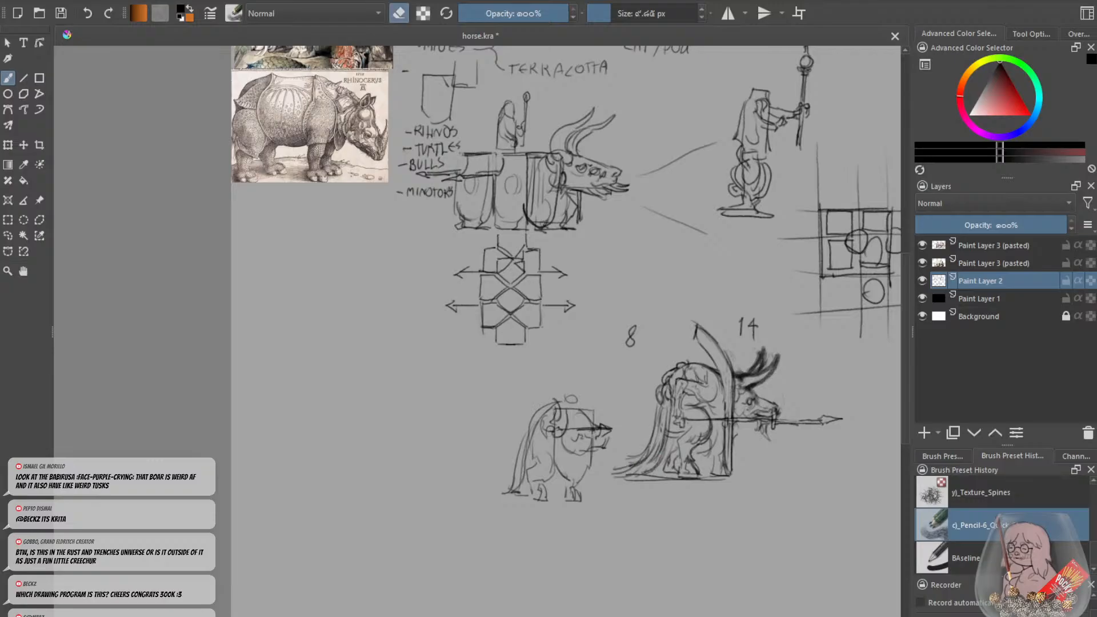
Clean up the bull warrior's arm and rework the lines across its shoulder.
drag(673, 391, 671, 422)
key(e)
key(e)
drag(701, 364, 713, 368)
key(e)
key(ctrl+z)
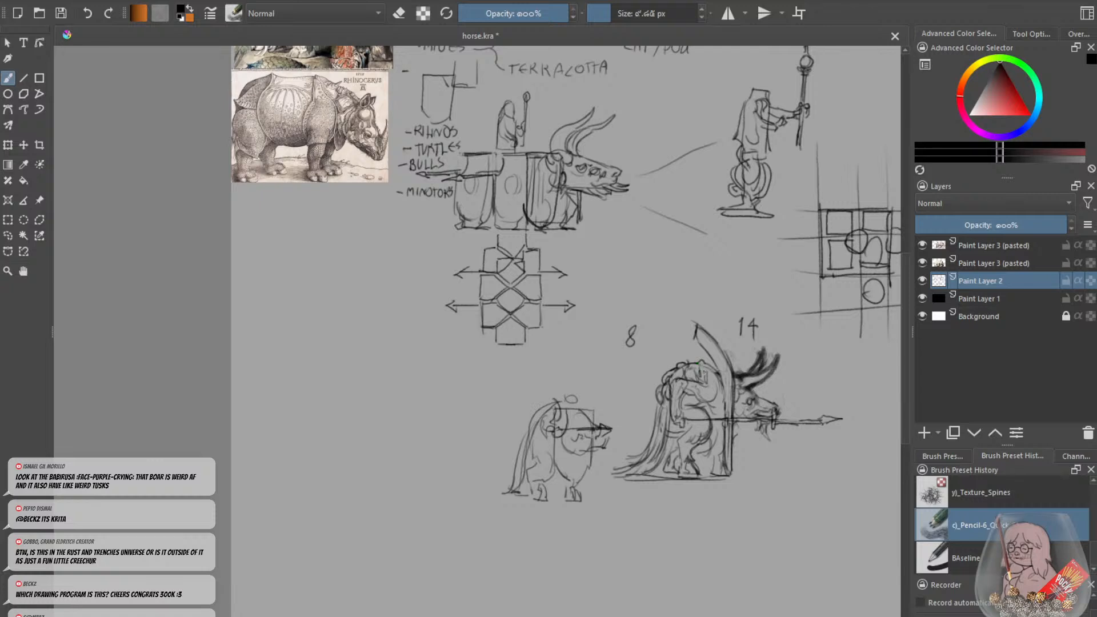
Give the top of the bull warrior's hunched back an uneven, bumpy outline up to the shield.
key(e)
key(e)
mouse_move(707, 364)
mouse_down()
mouse_move(718, 371)
mouse_move(710, 400)
mouse_move(693, 361)
mouse_move(709, 363)
mouse_up()
key(e)
key(e)
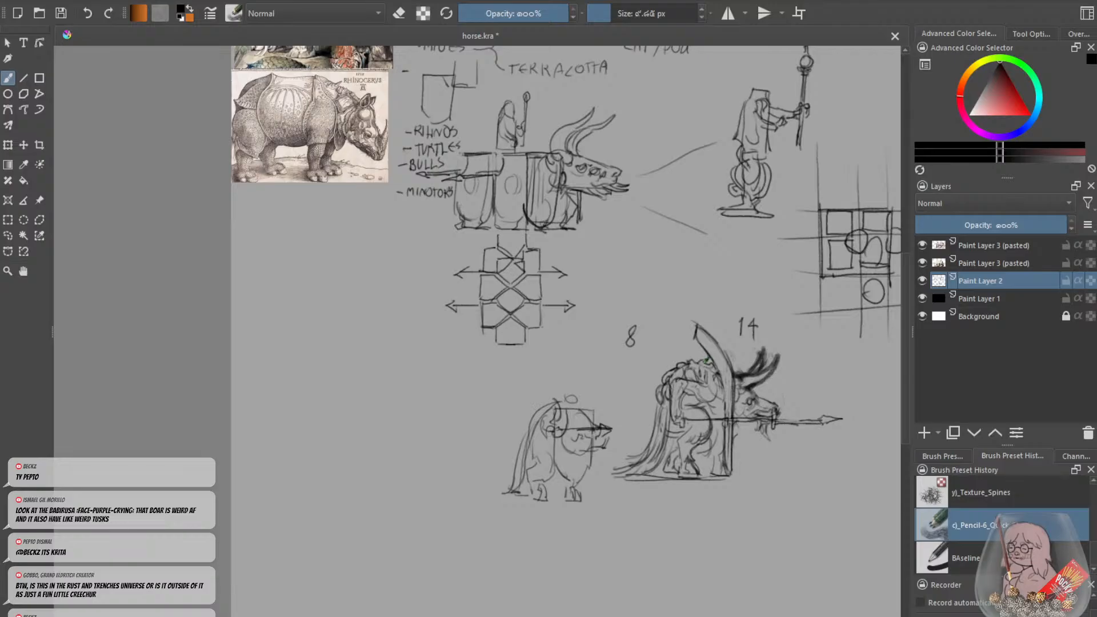
drag(726, 445, 726, 468)
mouse_move(745, 417)
mouse_down()
mouse_move(736, 405)
mouse_move(737, 416)
mouse_up()
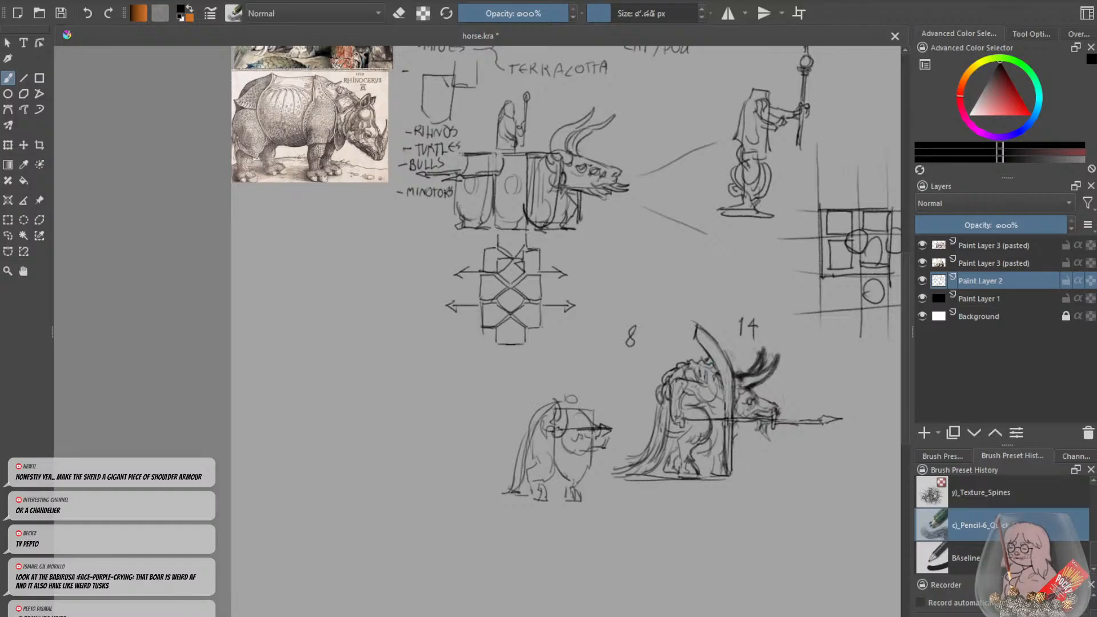
key(ctrl+z)
mouse_move(696, 334)
mouse_down()
mouse_move(674, 366)
mouse_move(704, 377)
mouse_move(710, 399)
mouse_up()
key(ctrl+z)
key(ctrl+z)
key(ctrl+z)
key(ctrl+minus)
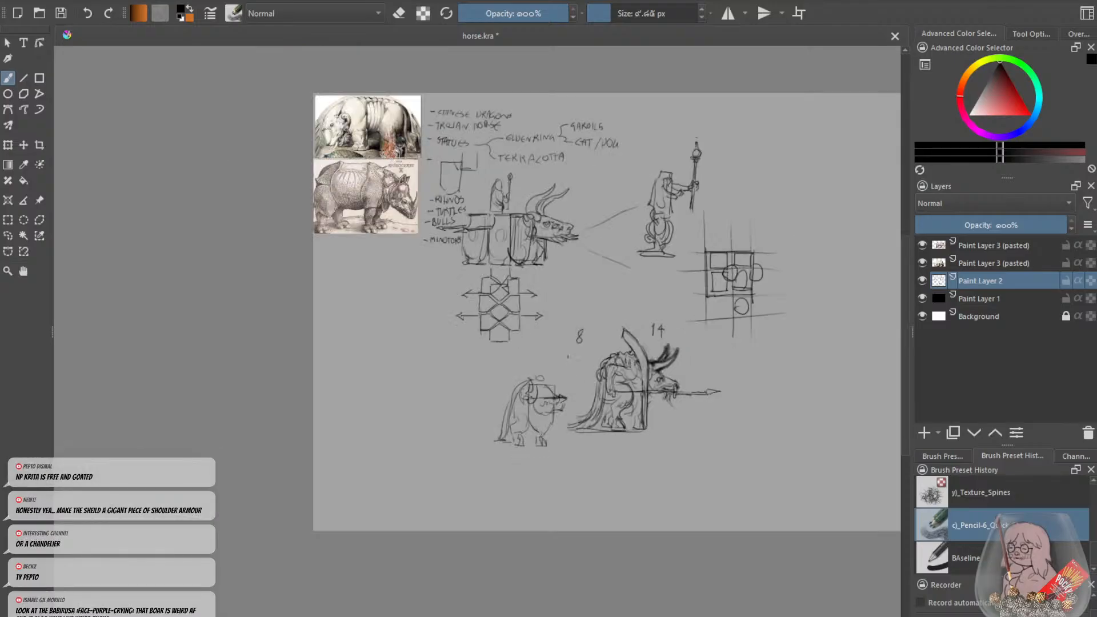
key(ctrl+plus)
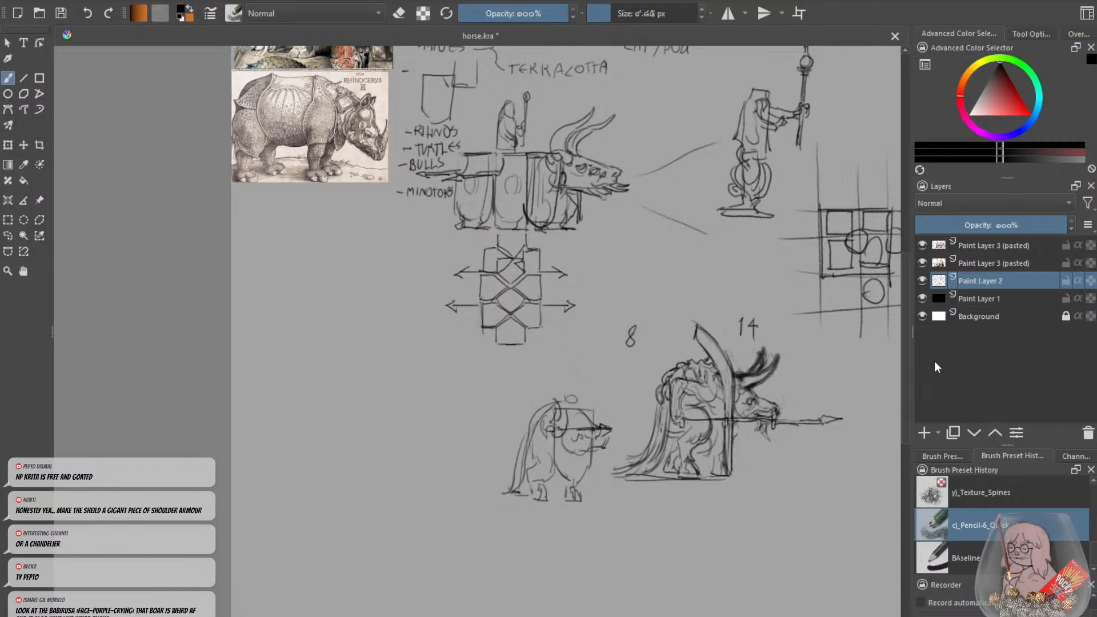
Try sketching another standing warrior behind the rearmost shield of the side-view formation.
scroll(904, 329, up, 1)
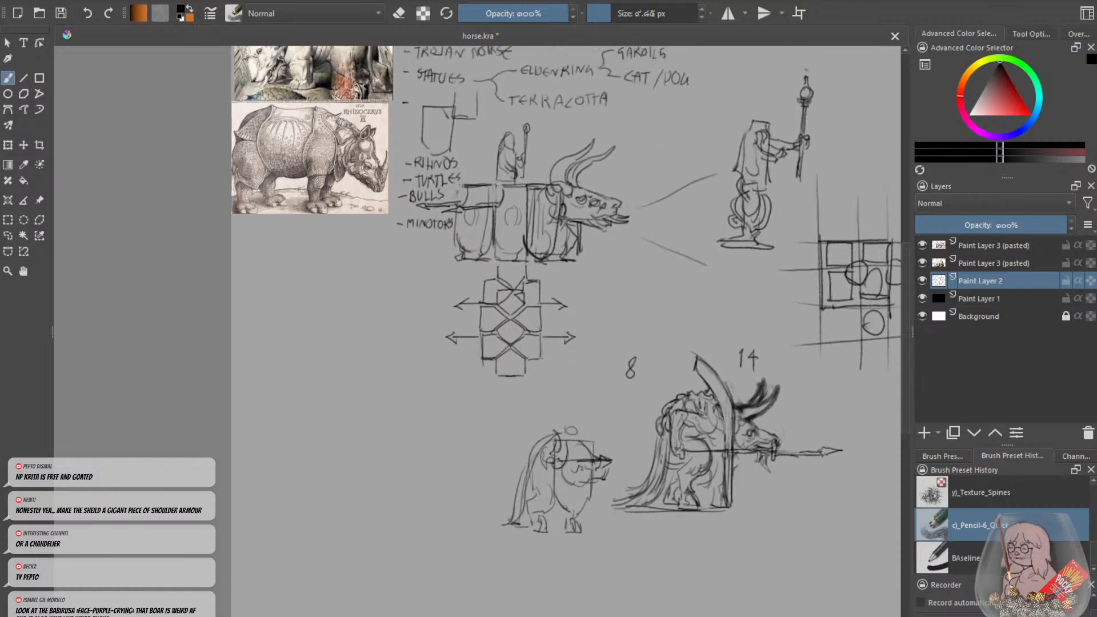
mouse_move(455, 187)
mouse_down()
mouse_move(428, 232)
mouse_move(434, 262)
mouse_move(456, 258)
mouse_move(442, 253)
mouse_move(445, 262)
mouse_up()
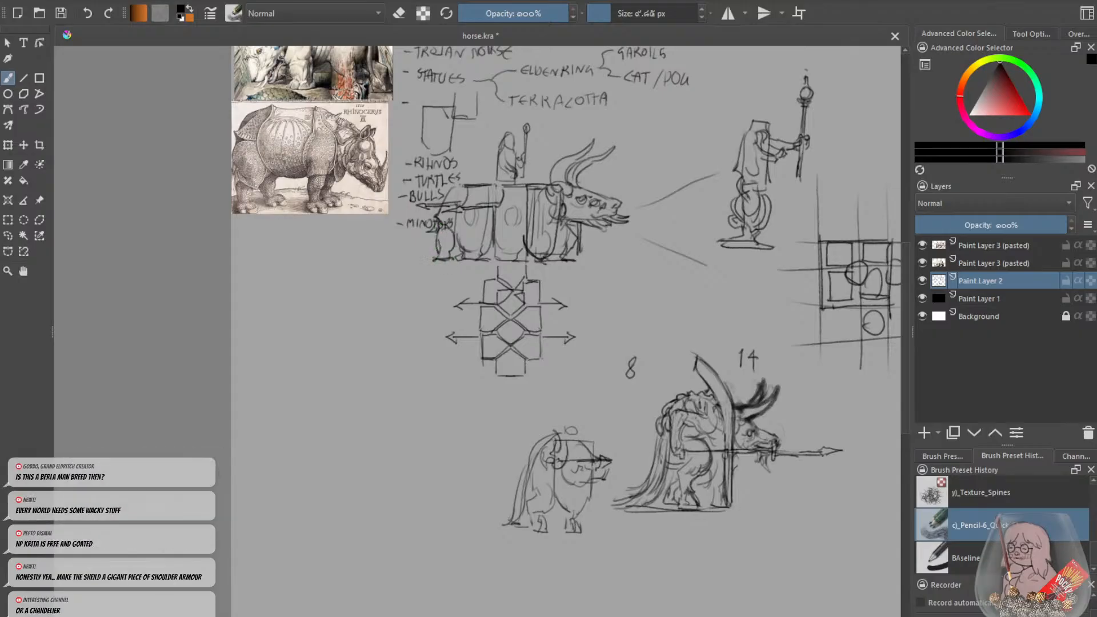
key(ctrl+z)
key(ctrl+z)
key(ctrl+z)
key(ctrl+z)
key(ctrl+z)
key(ctrl+z)
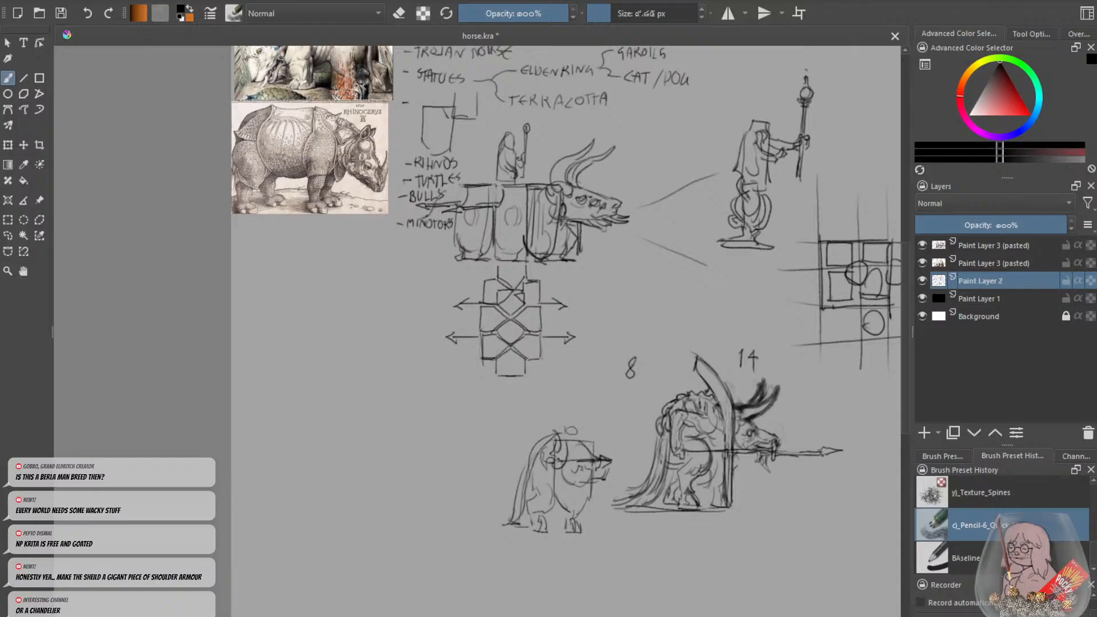
Try adding lines around the rear spear behind the last shield of the side-view formation.
drag(433, 217, 419, 221)
mouse_move(447, 186)
mouse_down()
mouse_move(456, 201)
mouse_move(448, 238)
mouse_up()
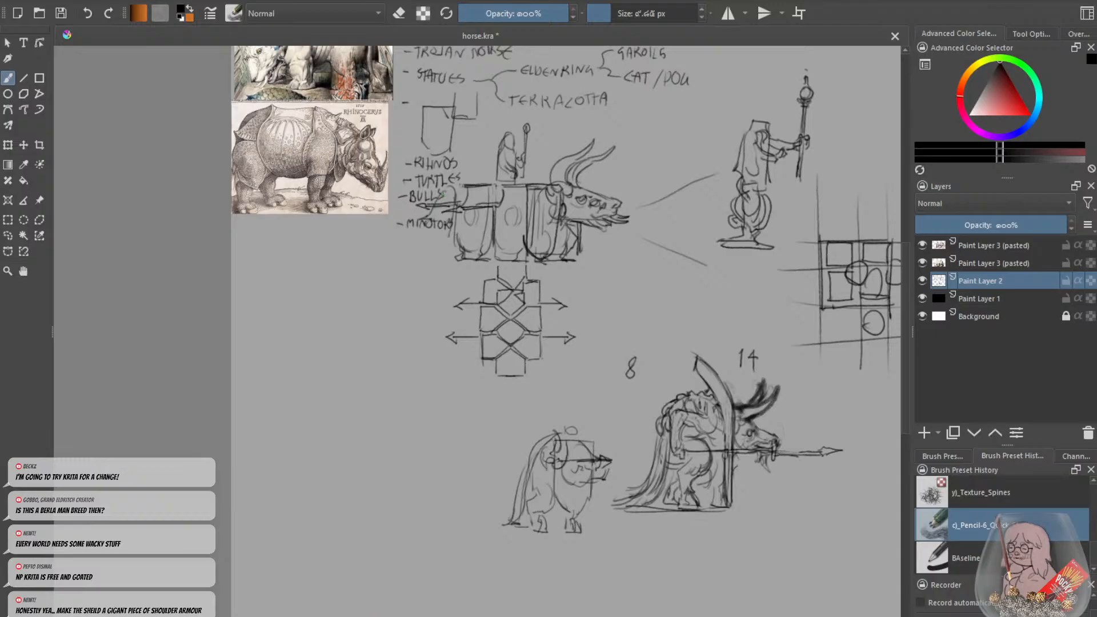
drag(449, 186, 402, 211)
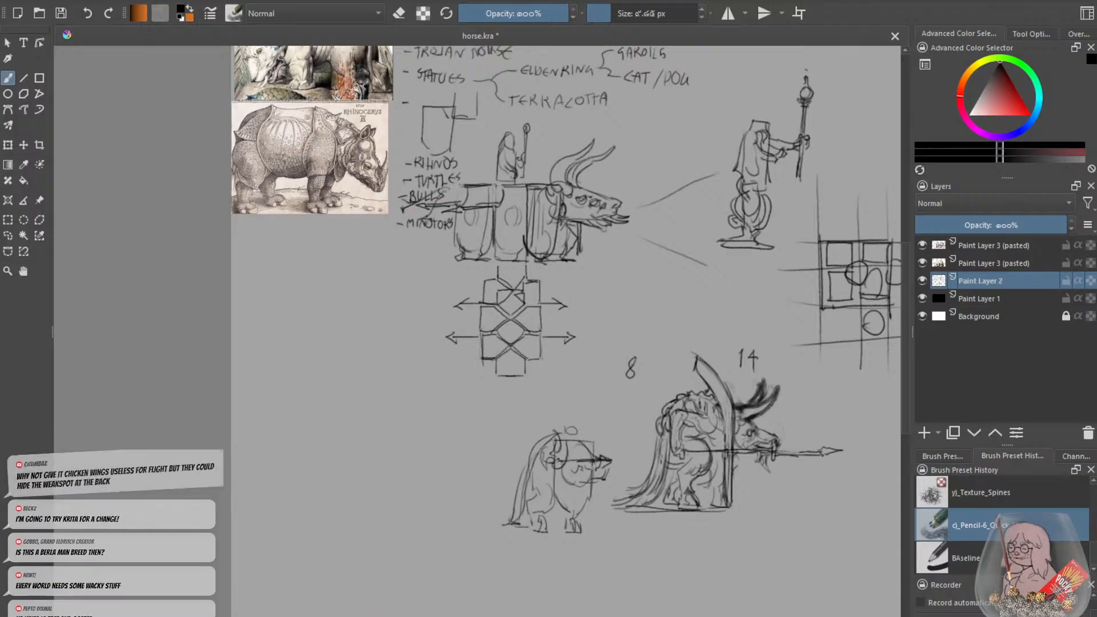
key(ctrl+z)
key(ctrl+z)
key(ctrl+z)
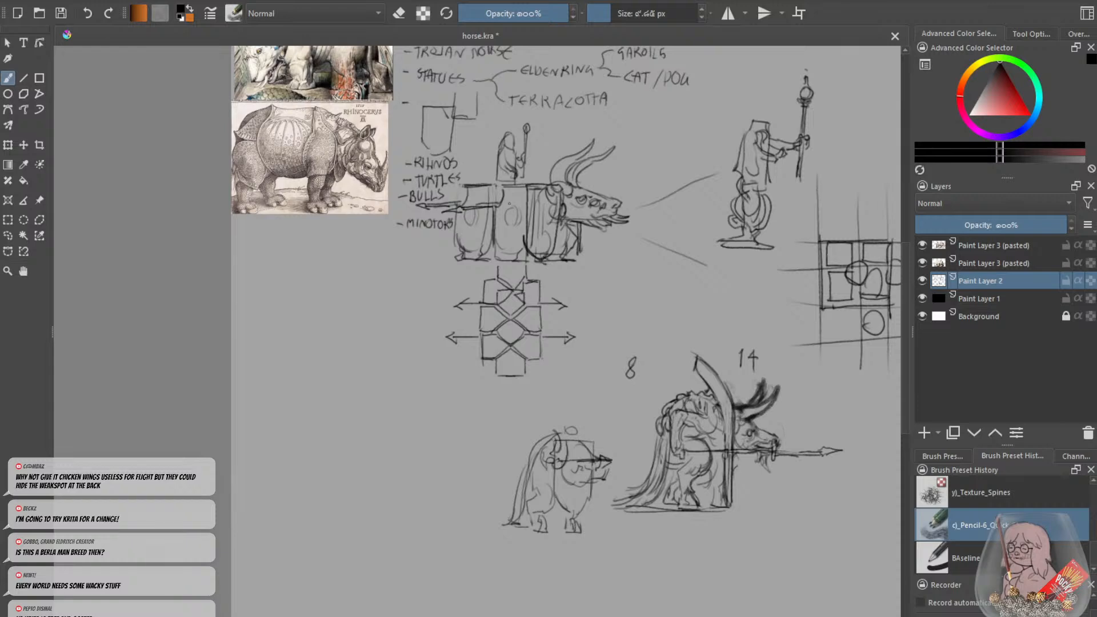
key(minus)
key(plus)
drag(606, 594, 516, 593)
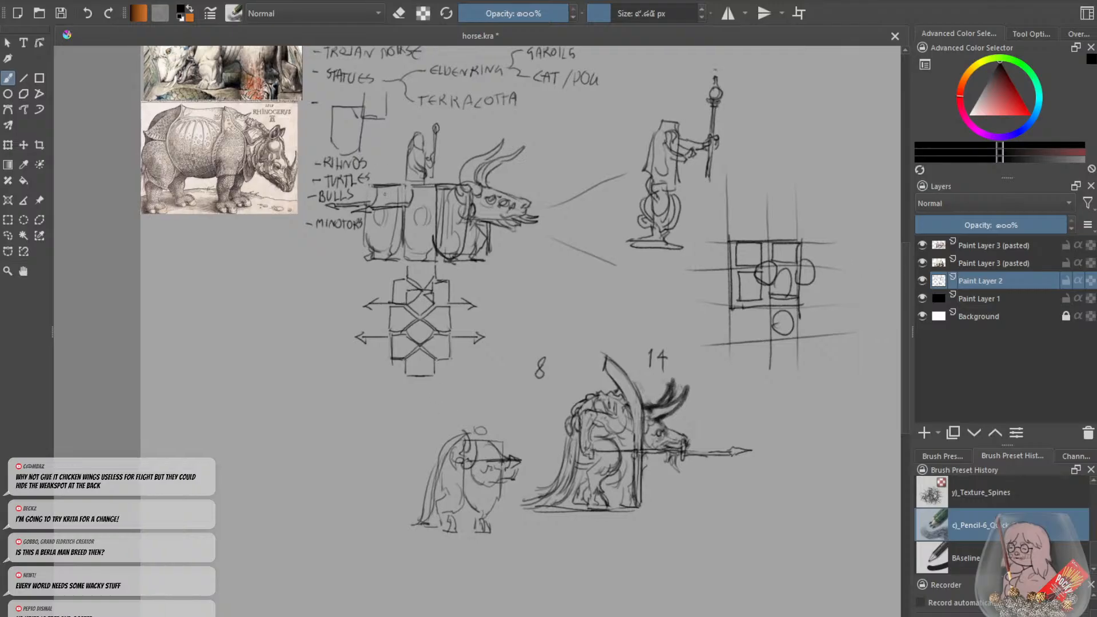
mouse_move(408, 273)
mouse_down()
mouse_move(436, 274)
mouse_move(412, 273)
mouse_up()
key(ctrl+z)
key(ctrl+z)
key(minus)
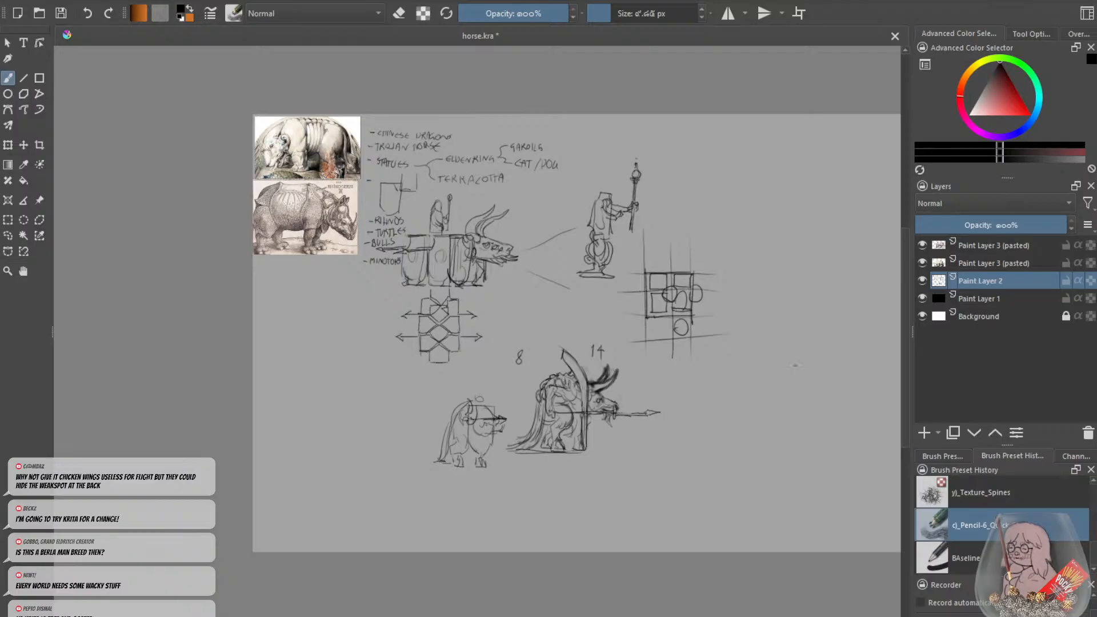
scroll(901, 317, down, 2)
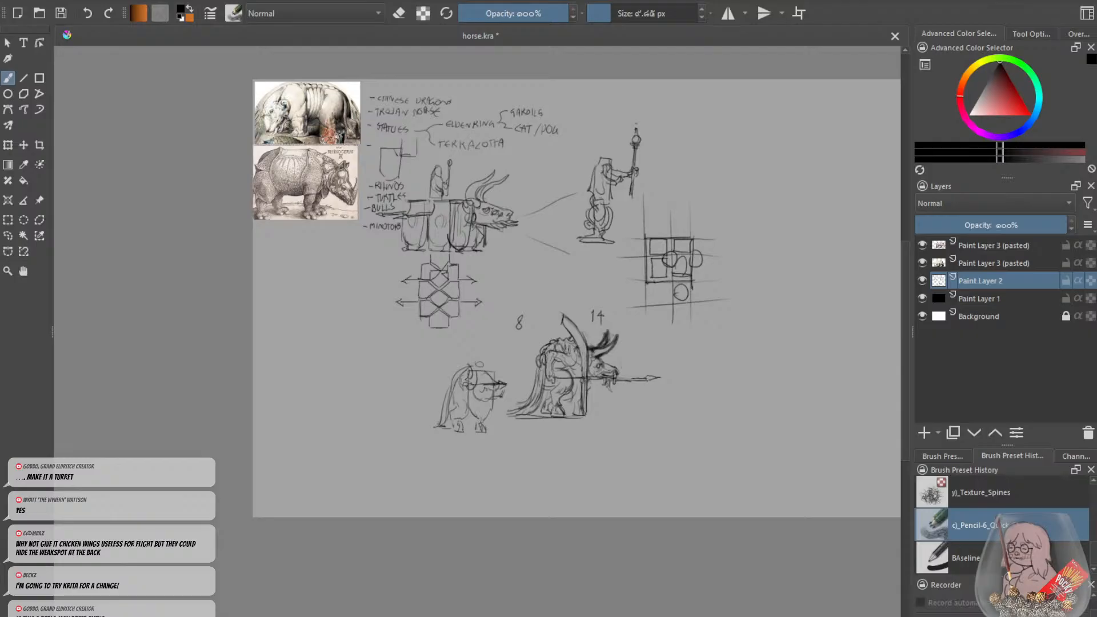
scroll(477, 298, right, 4)
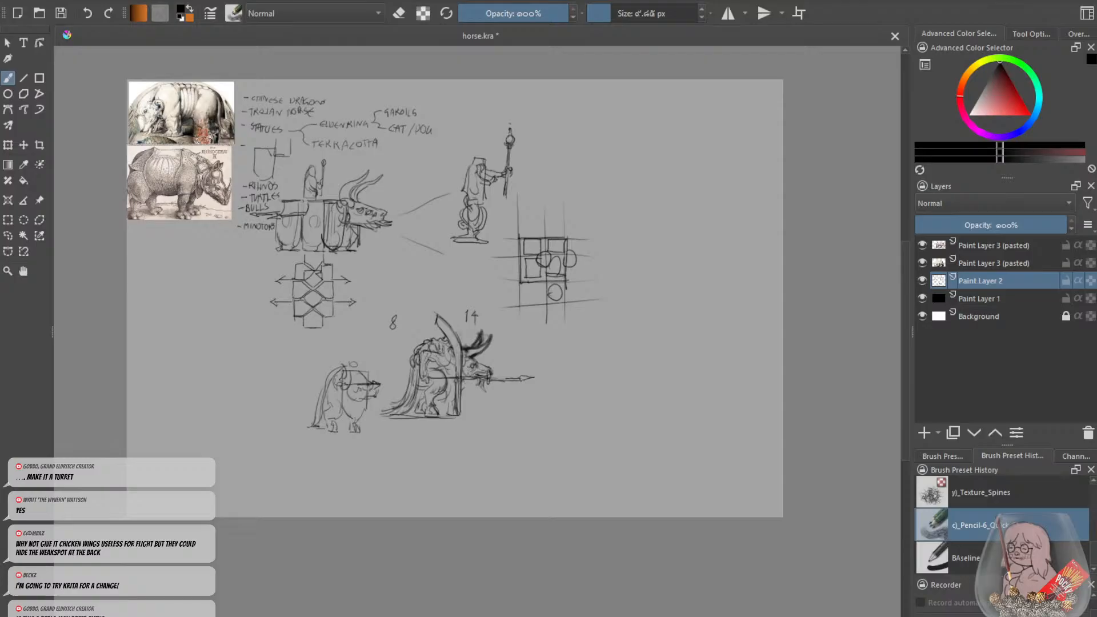
scroll(477, 298, right, 1)
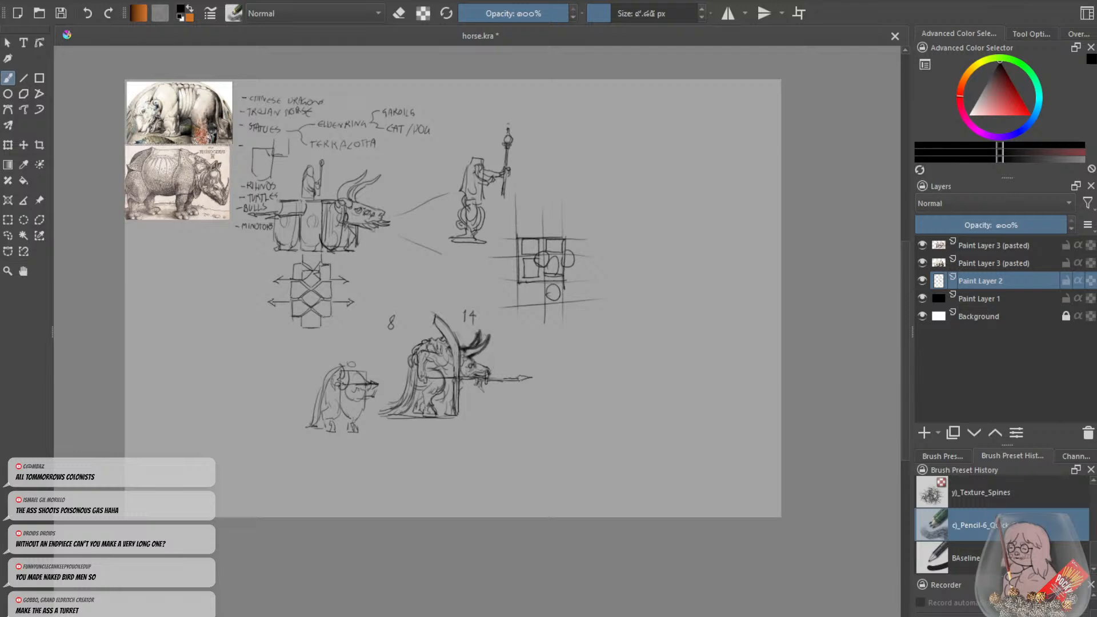
Paste the bronze bull statue photo and place it directly beneath the rhinoceros engraving as a reference.
scroll(341, 272, up, 2)
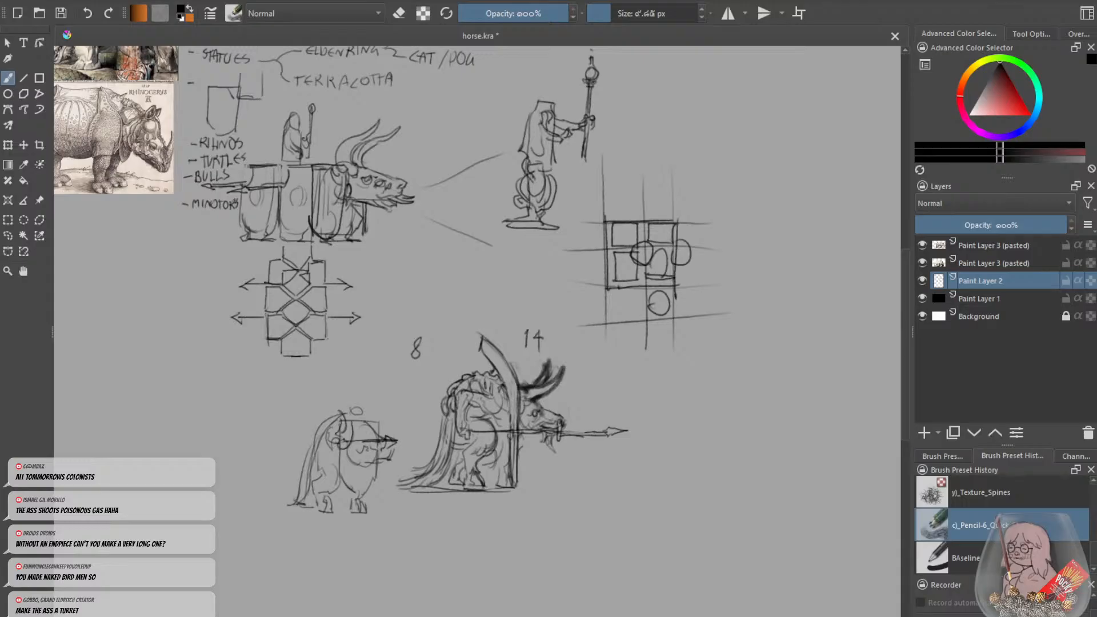
key(ctrl+v)
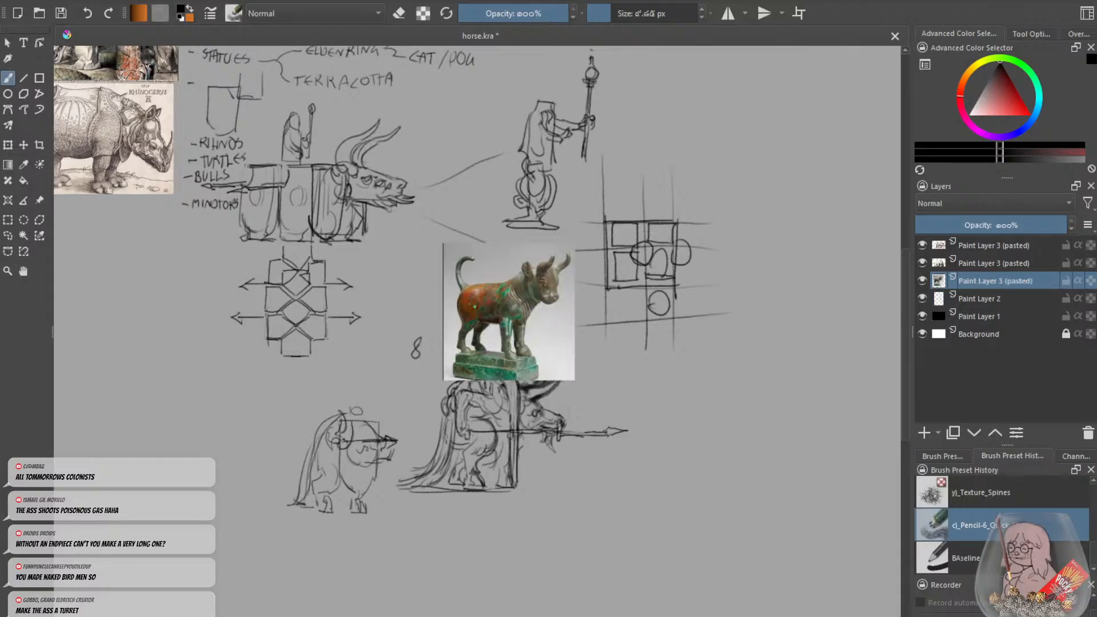
scroll(530, 316, up, 5)
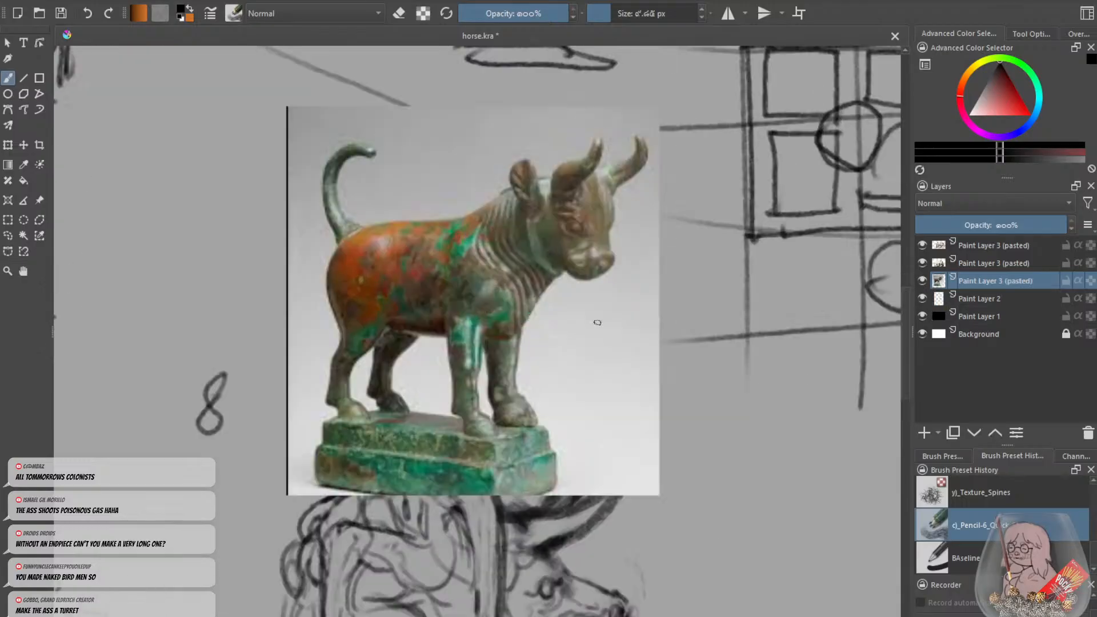
scroll(595, 318, down, 5)
click(7, 146)
drag(552, 309, 124, 259)
drag(285, 248, 447, 285)
scroll(120, 211, up, 3)
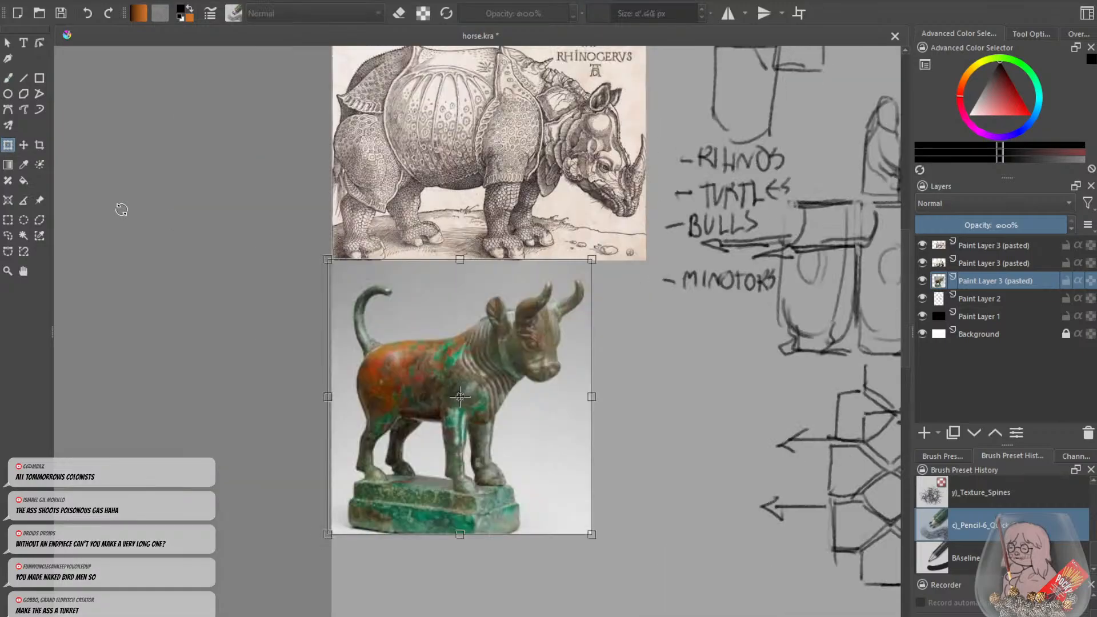
click(8, 236)
scroll(415, 321, down, 3)
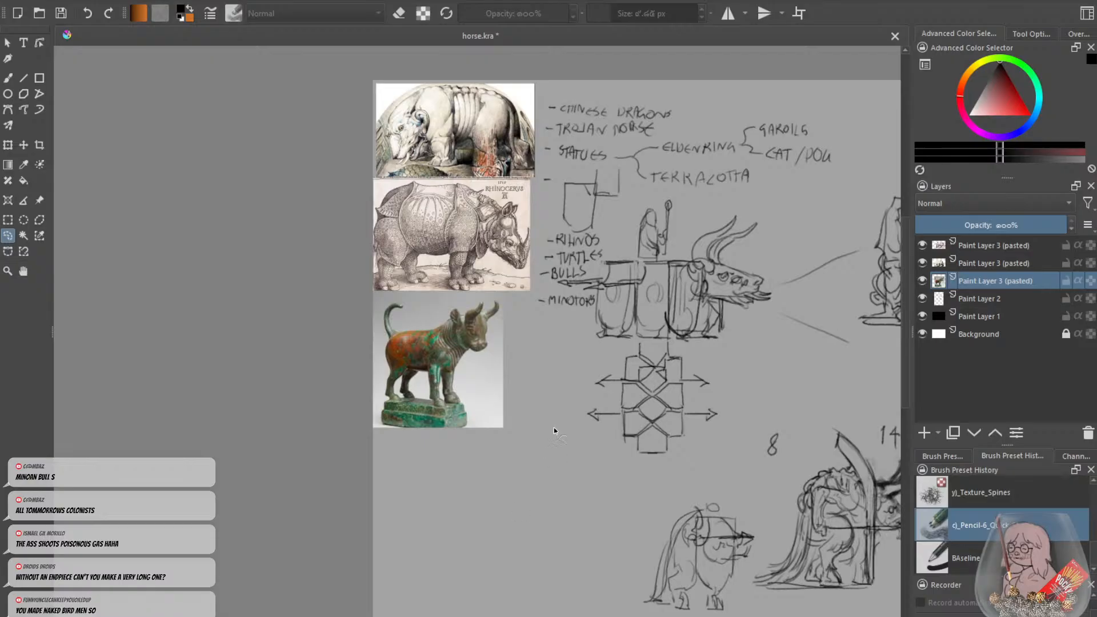
Paste the pale winged bull statue photo, place it beneath the bronze bull and scale it down.
key(ctrl+v)
click(8, 145)
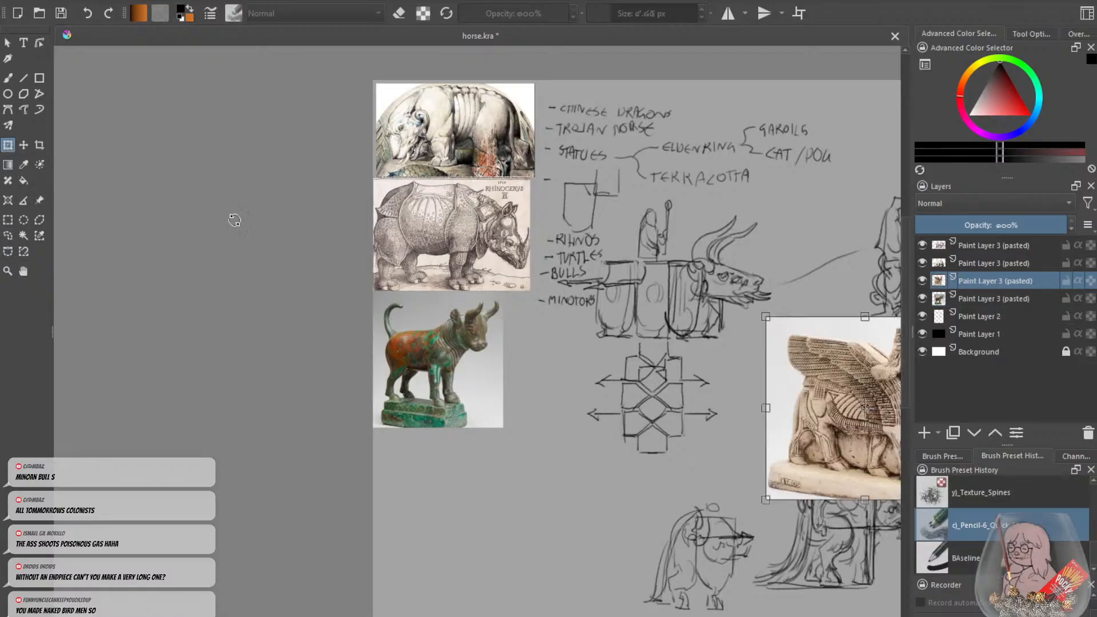
scroll(429, 162, down, 1)
mouse_move(749, 312)
mouse_down()
mouse_move(517, 360)
mouse_move(481, 430)
mouse_up()
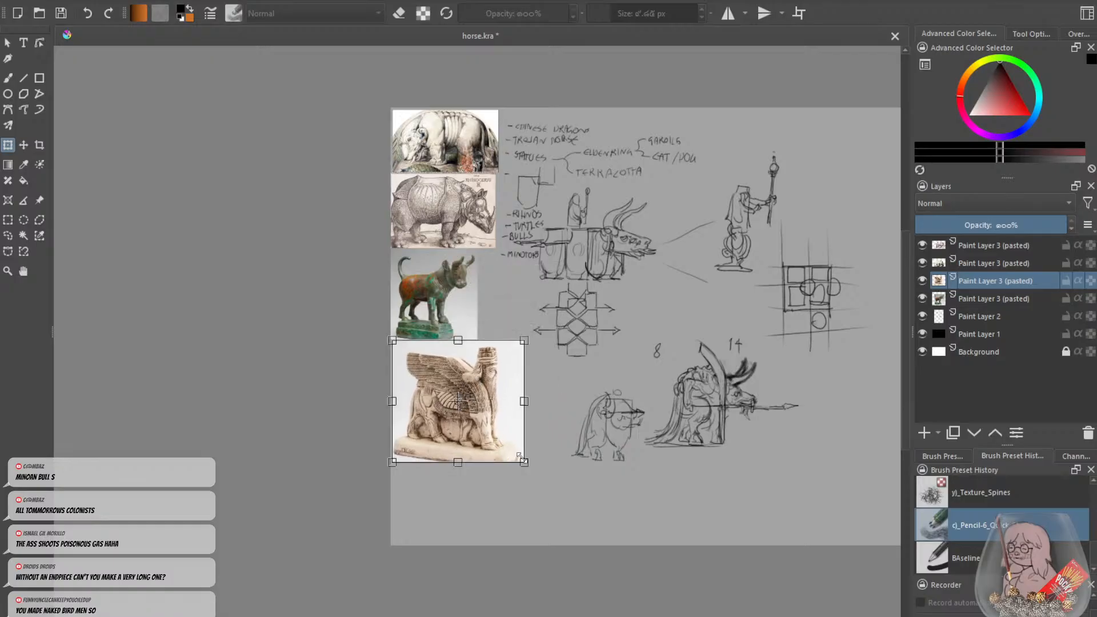
drag(524, 462, 496, 419)
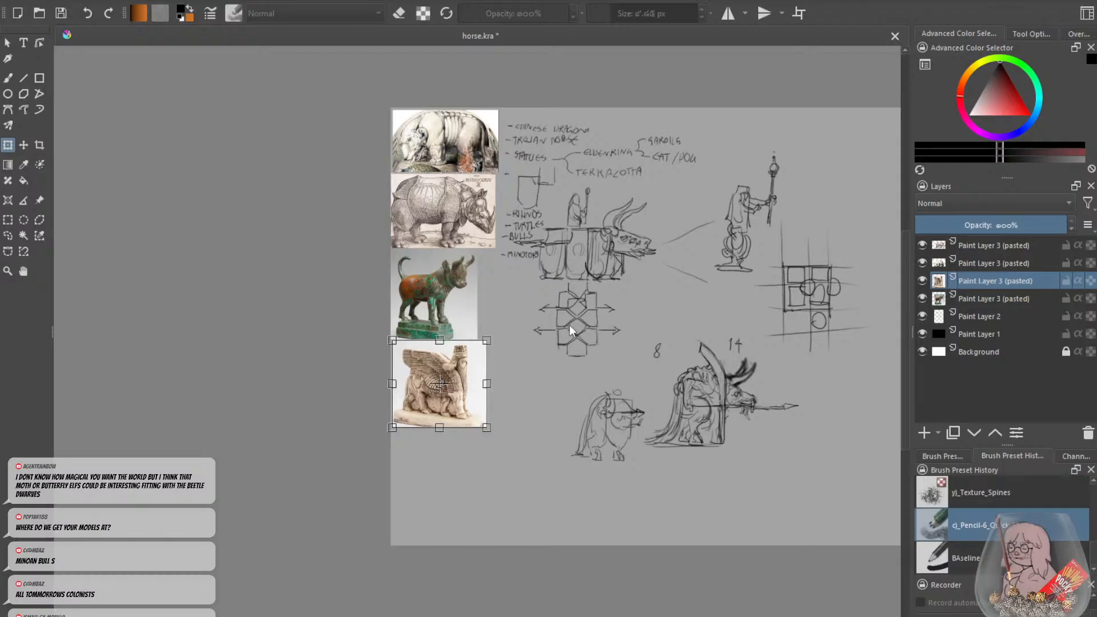
Paste the dark stone bull head photo, scale it down and place it beneath the pale winged statue.
key(ctrl+v)
scroll(566, 410, up, 2)
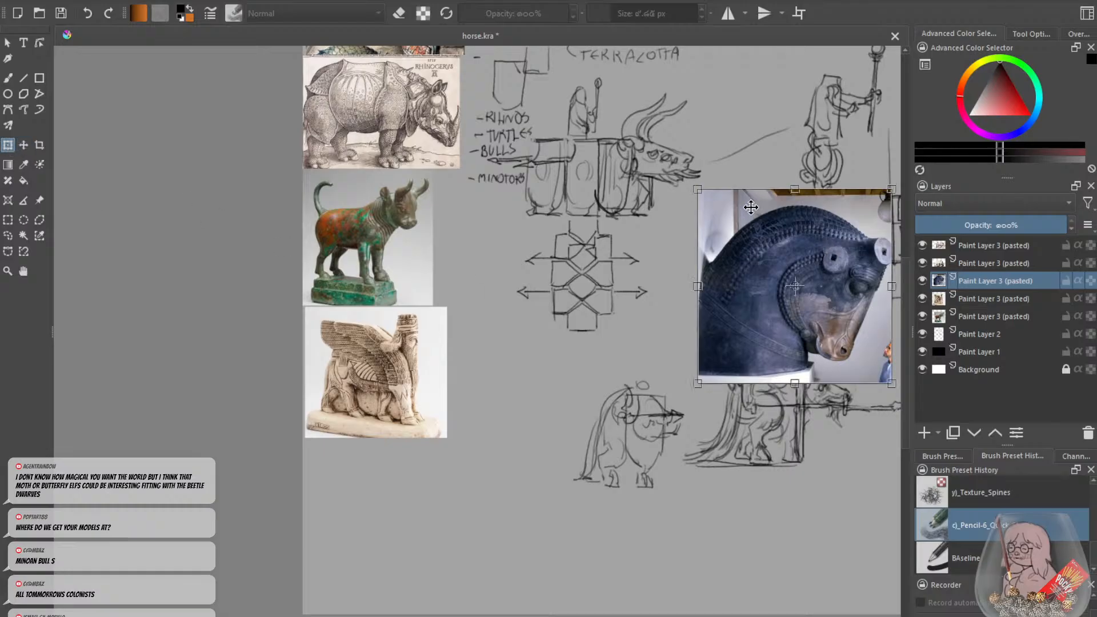
drag(751, 207, 425, 335)
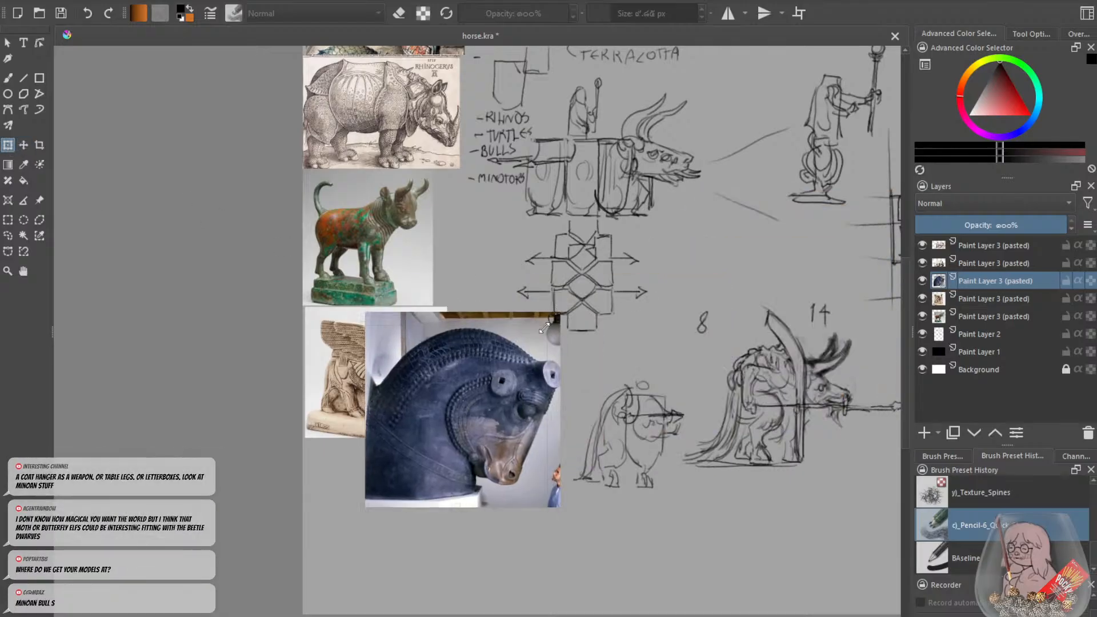
drag(560, 312, 461, 388)
drag(421, 452, 357, 495)
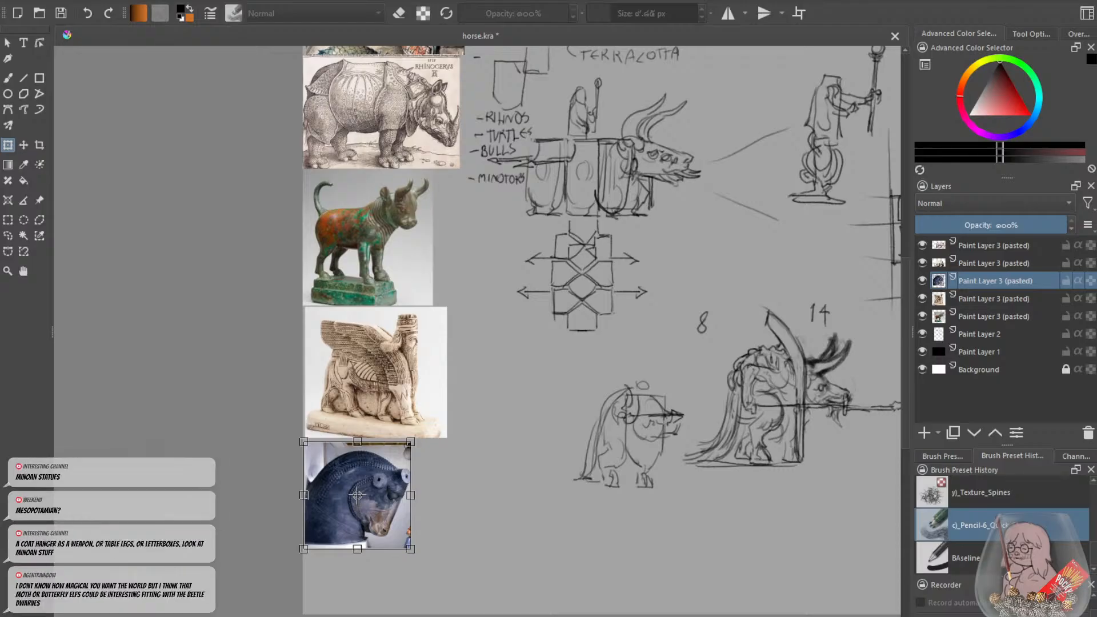
Paste the yellow winged bull relief photo and place it beside the bronze bull statue.
key(ctrl+v)
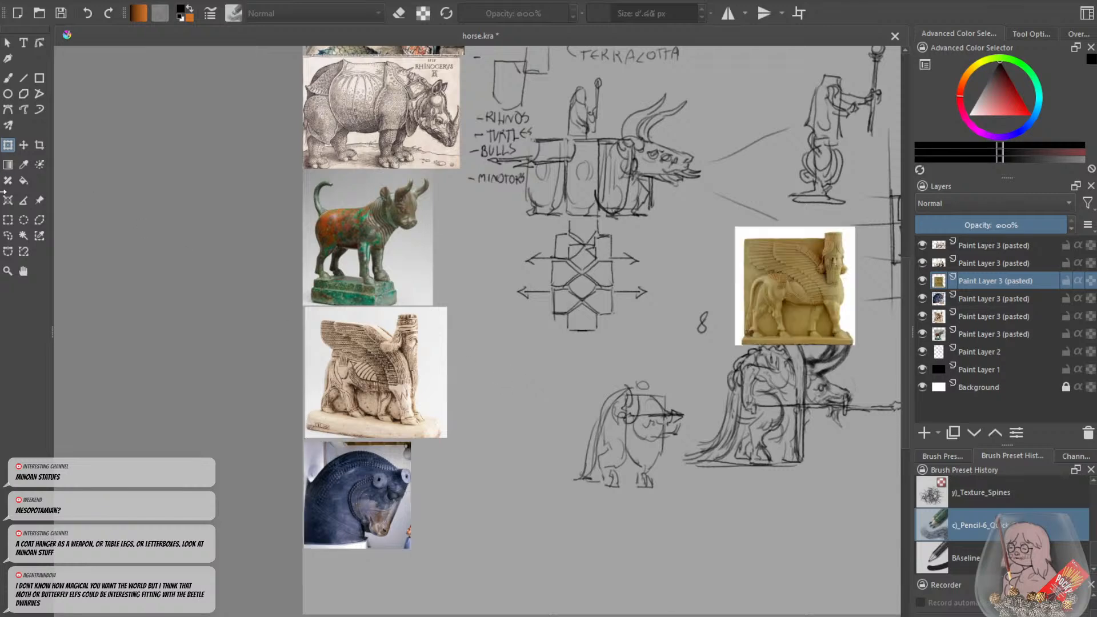
click(9, 146)
drag(805, 266, 503, 223)
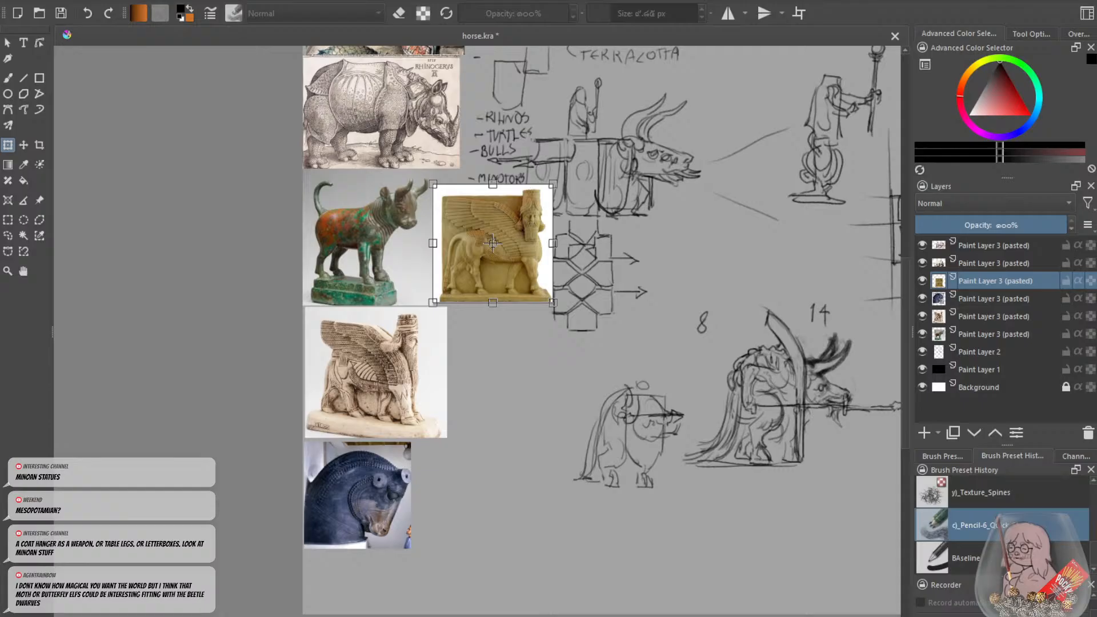
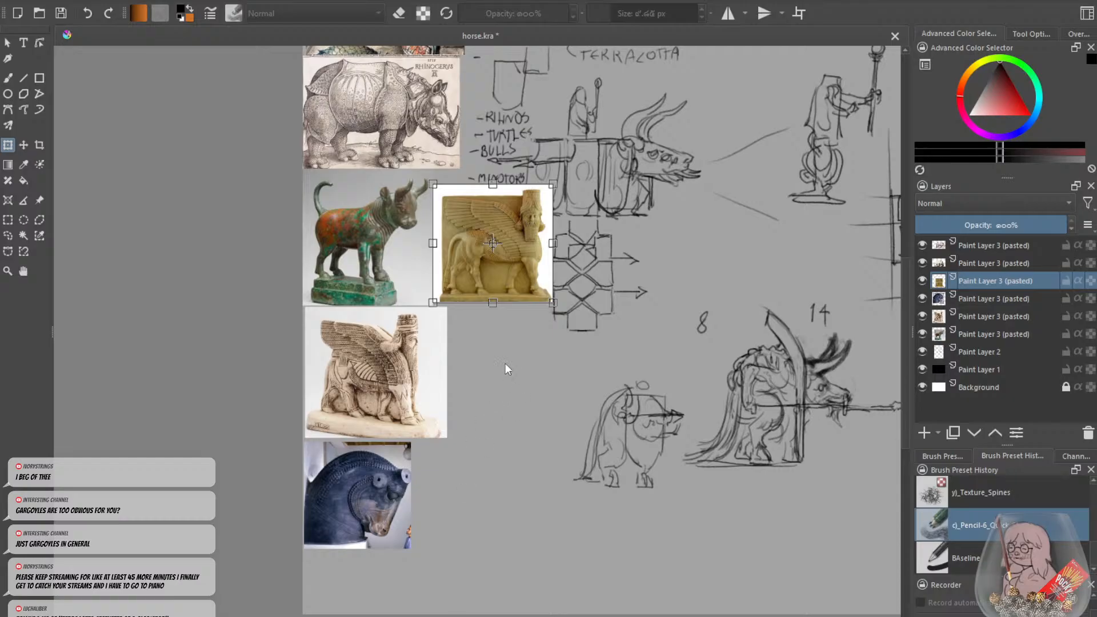
Paste the grey Egyptian bust photo, place it beside the pale winged statue and scale it down.
key(ctrl+v)
click(23, 145)
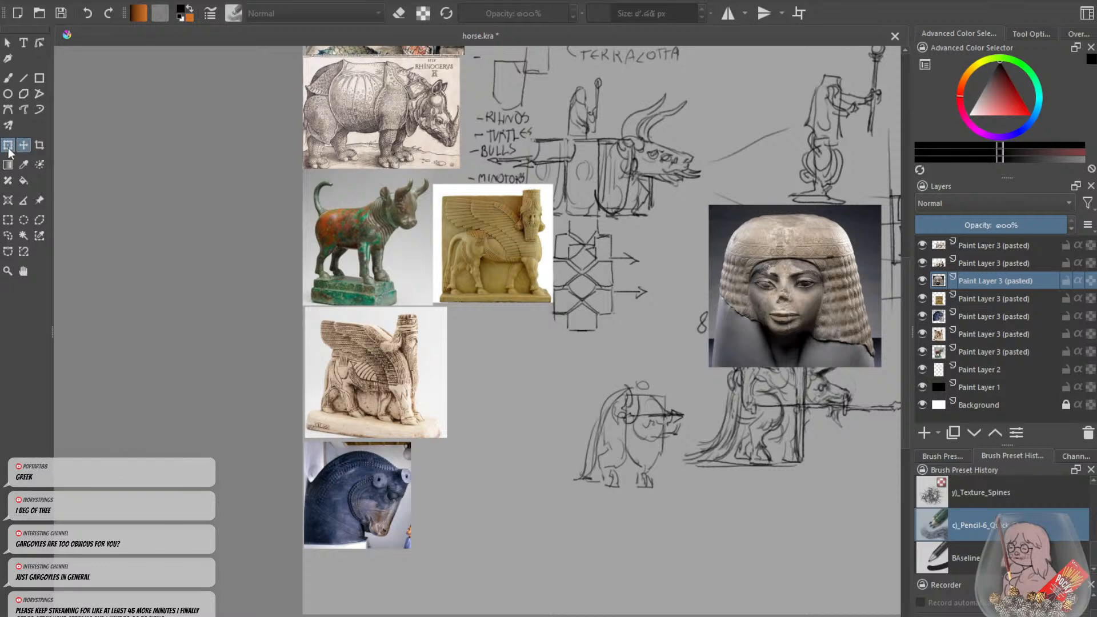
click(8, 148)
drag(800, 277, 540, 377)
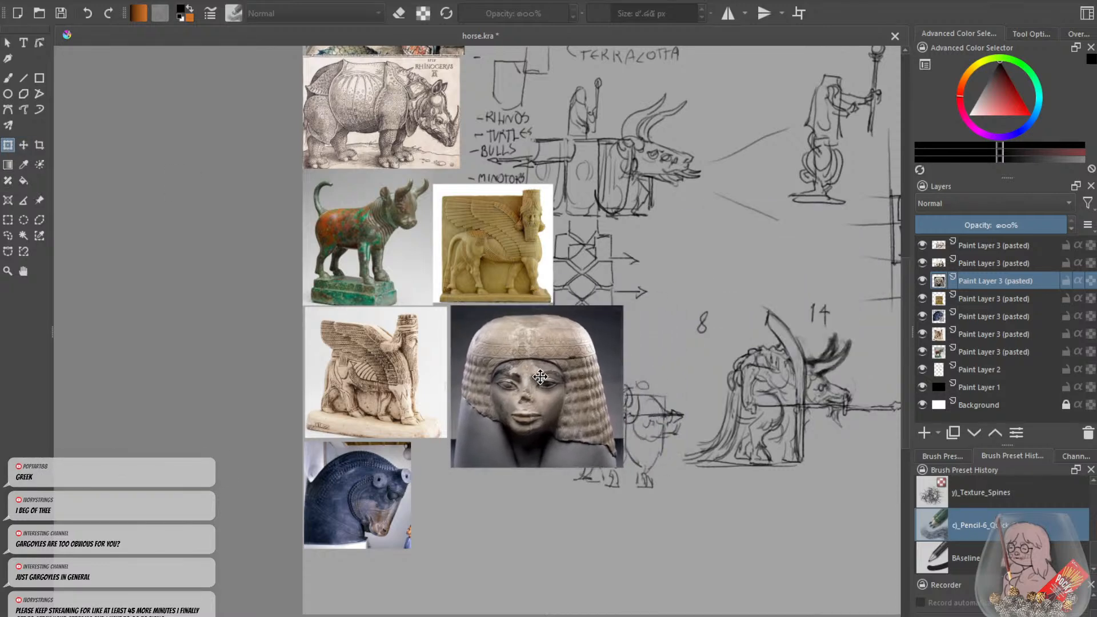
drag(622, 468, 557, 406)
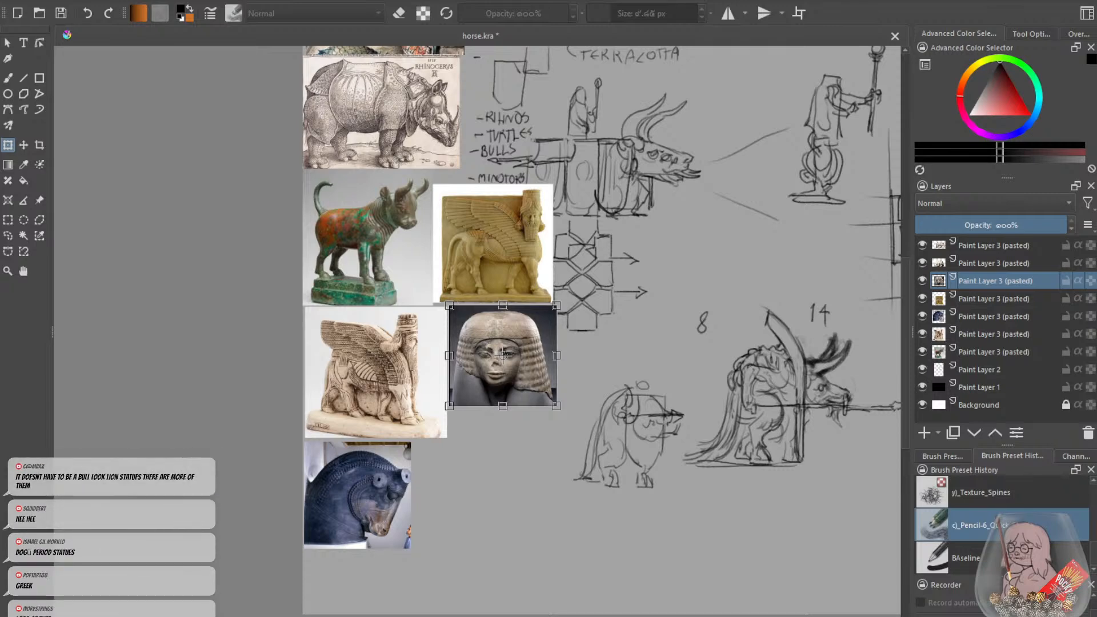
Paste the long-haired Egyptian woman statue photo, scale it down and fit it beside the dark bull head.
key(ctrl+v)
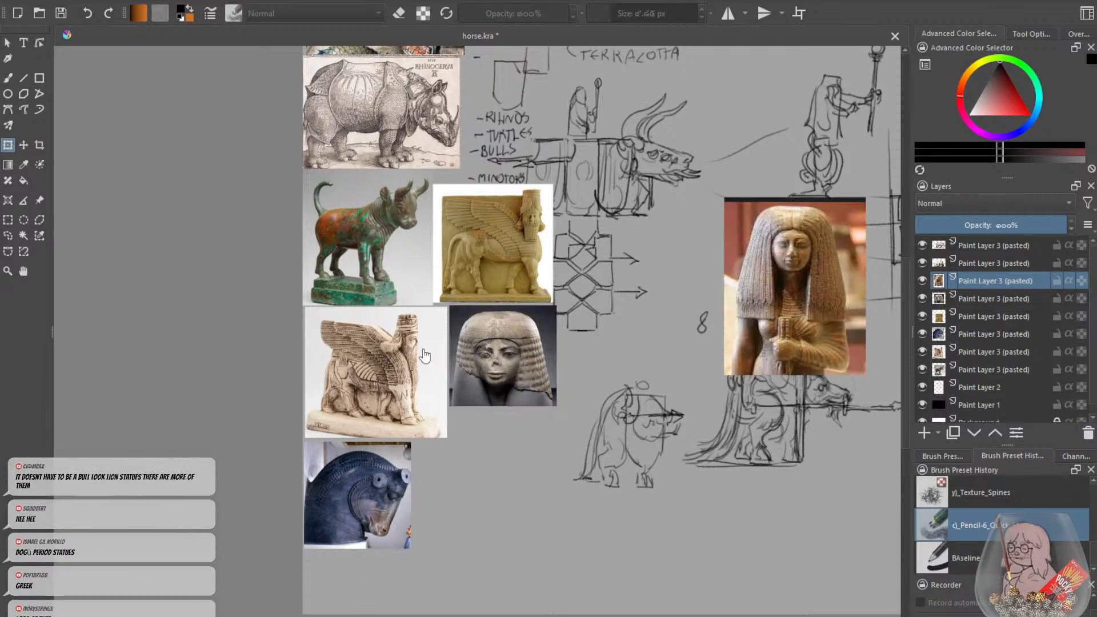
click(8, 145)
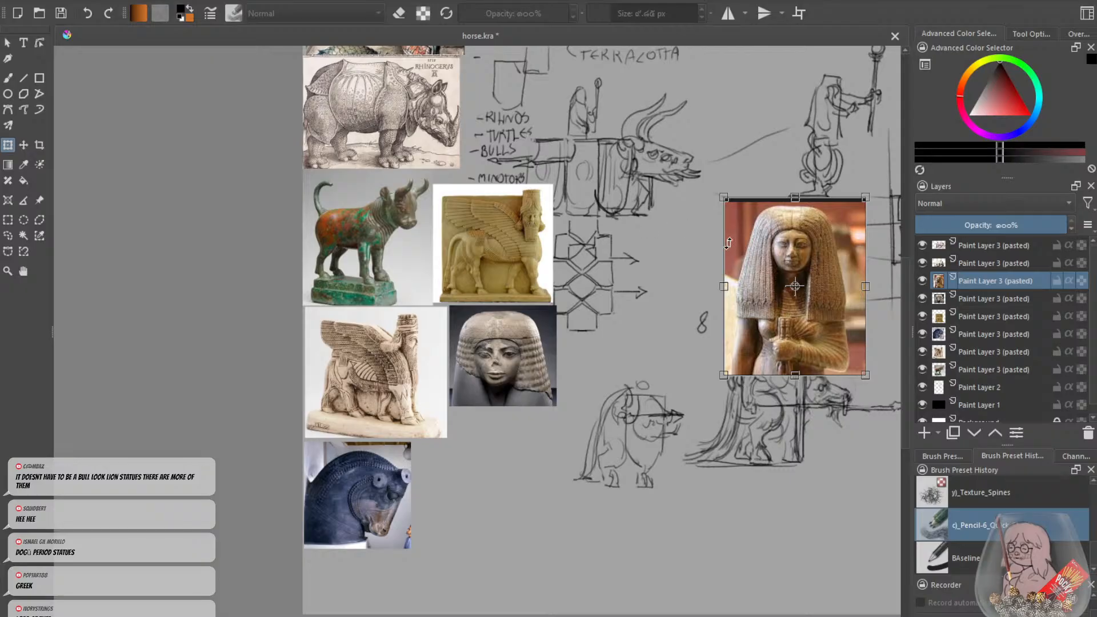
drag(729, 243, 448, 395)
drag(585, 349, 462, 460)
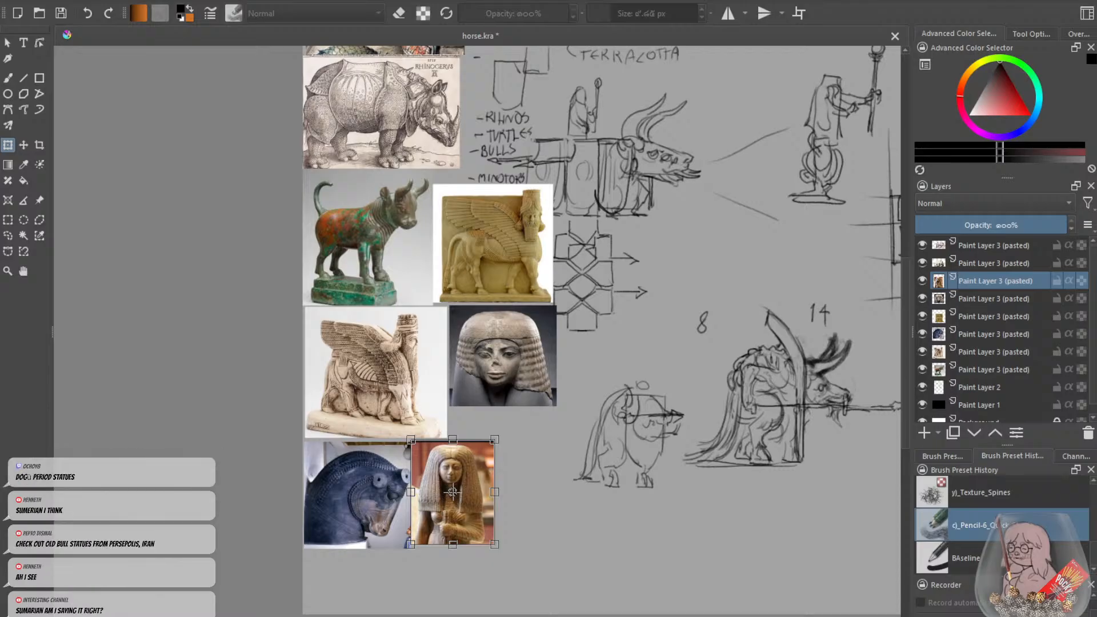
Paste the carved lion relief photo, scale it down and place it beside the rhinoceros engraving.
key(ctrl+v)
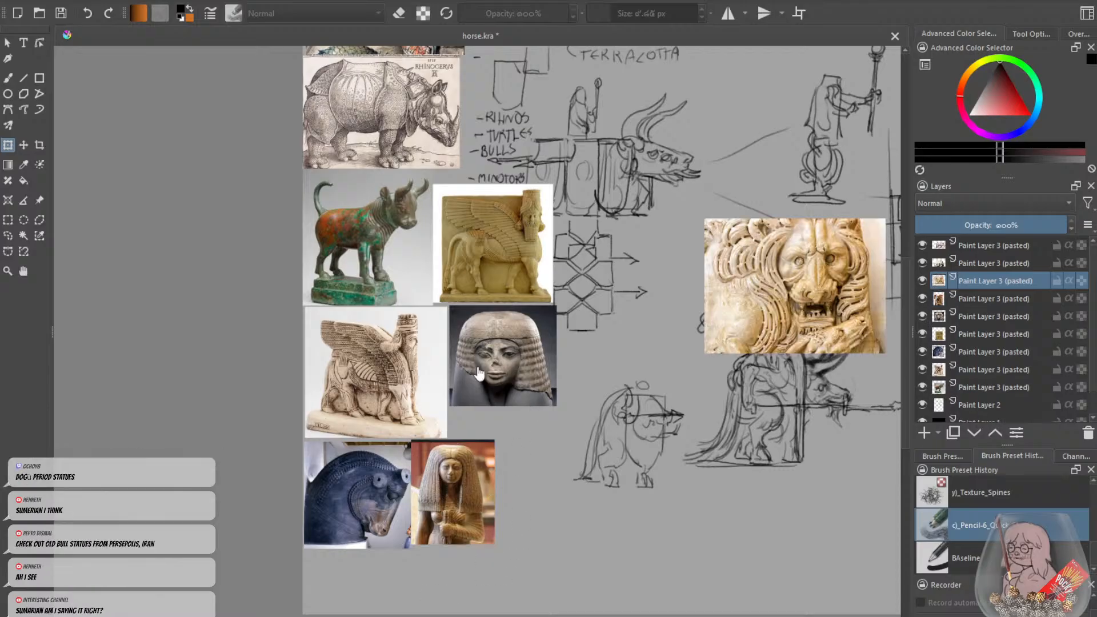
click(8, 144)
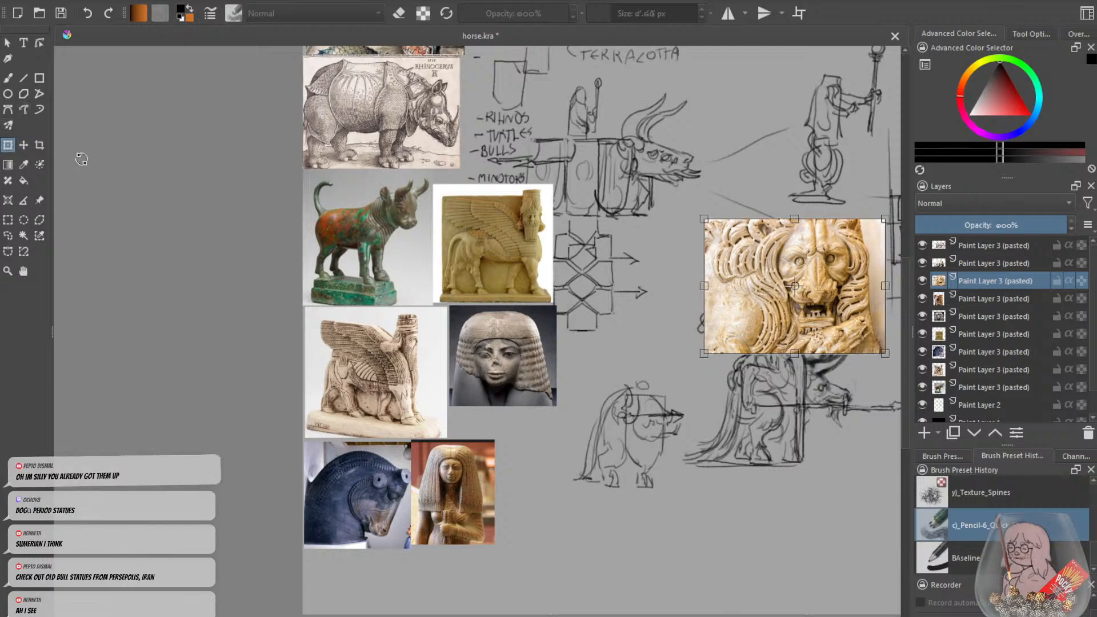
drag(743, 321, 508, 154)
drag(571, 233, 594, 321)
scroll(563, 122, up, 2)
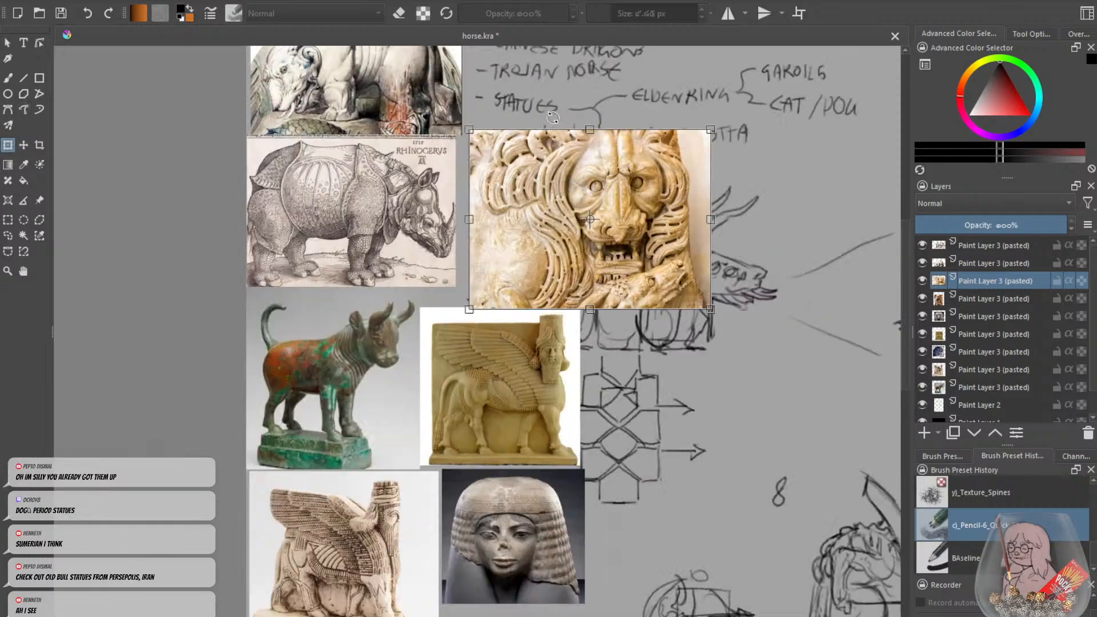
drag(788, 133, 686, 184)
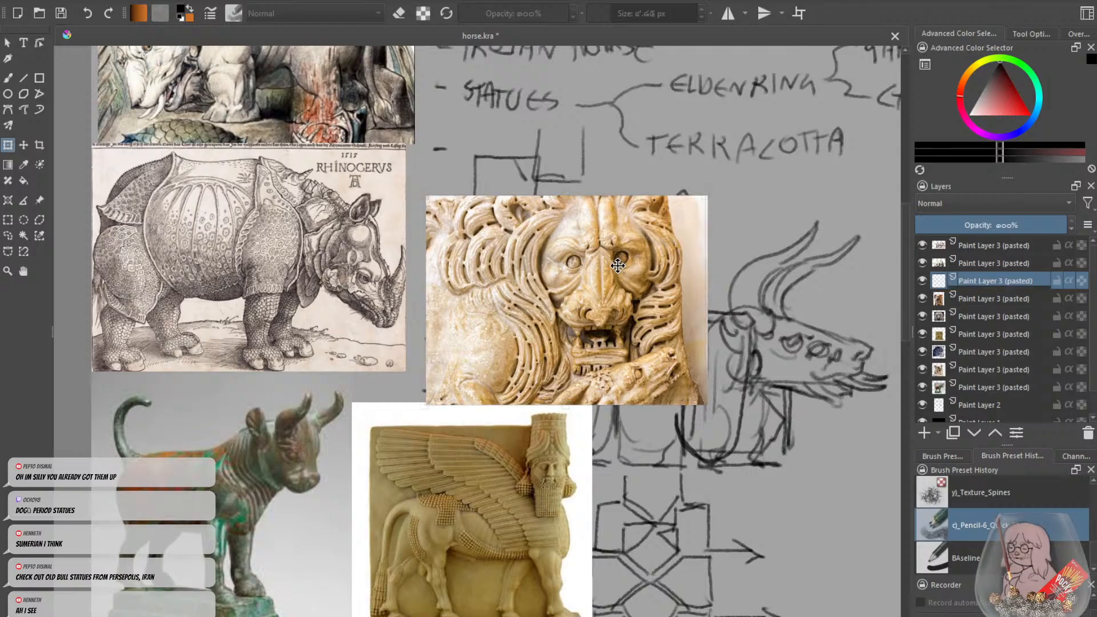
drag(620, 262, 602, 257)
scroll(496, 294, up, 2)
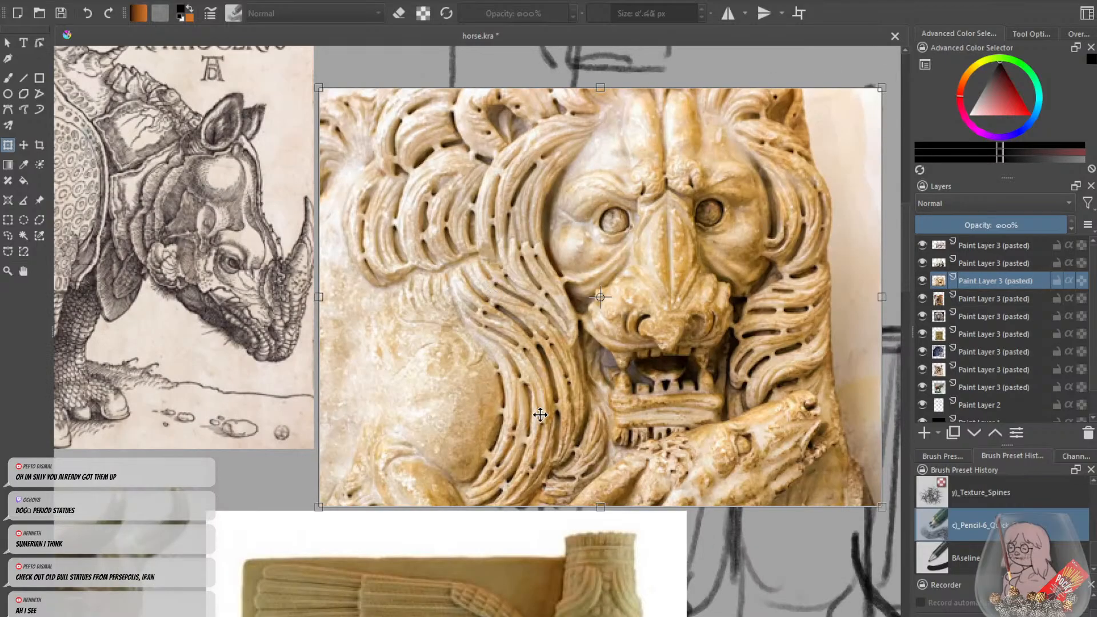
click(8, 236)
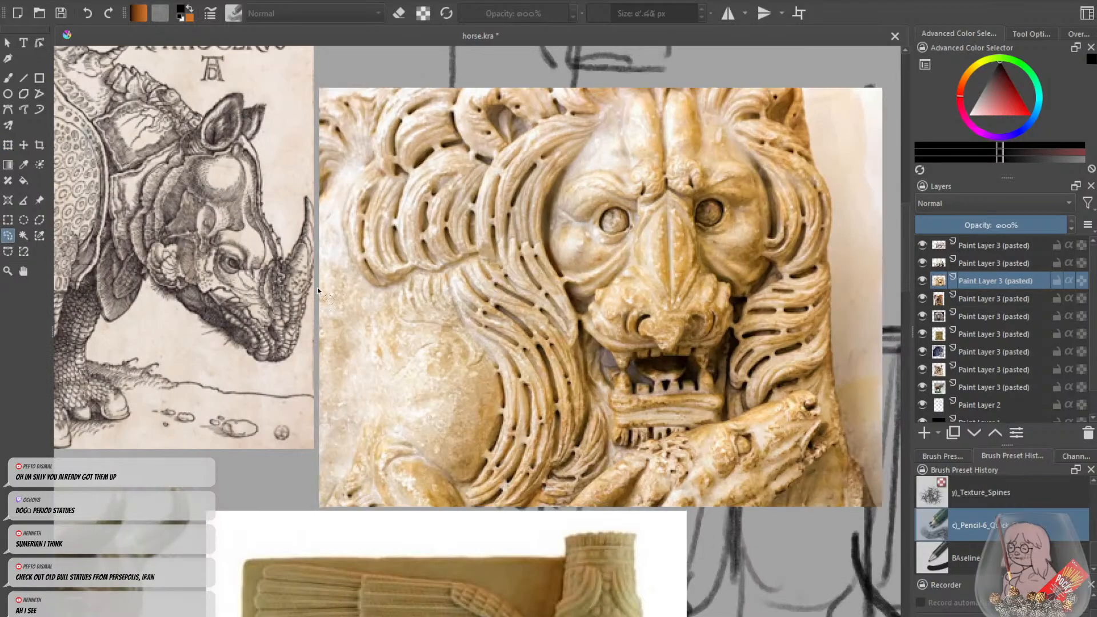
scroll(540, 328, down, 6)
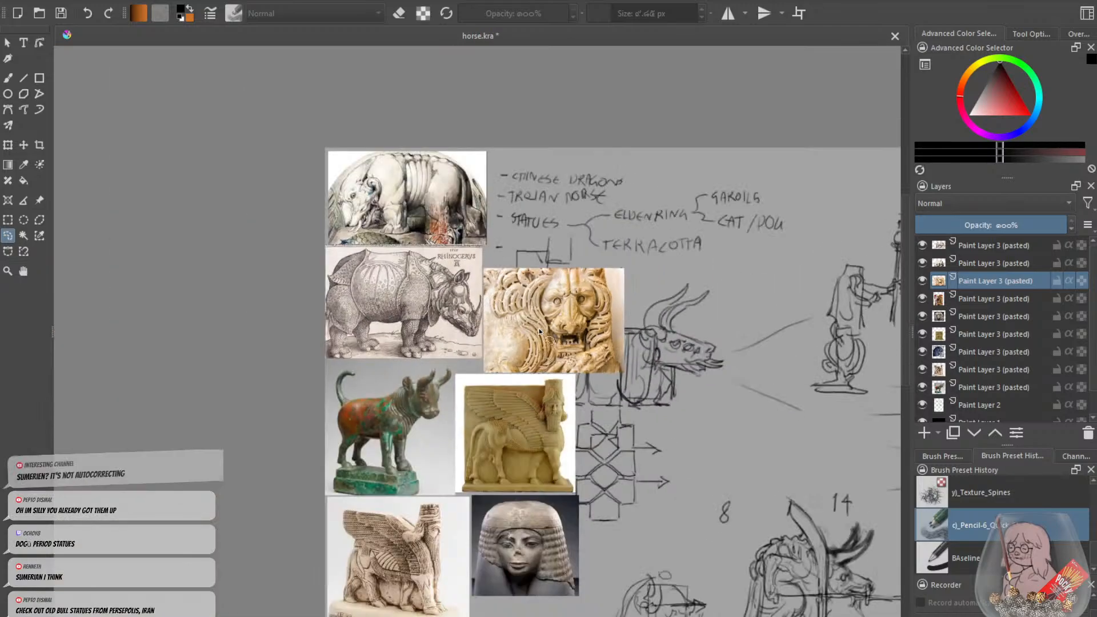
Paste the tan stone lion head photo, place it beside the white horned beast drawing and scale it down to fit above the lion relief.
scroll(578, 441, up, 5)
scroll(570, 399, down, 1)
scroll(570, 398, down, 2)
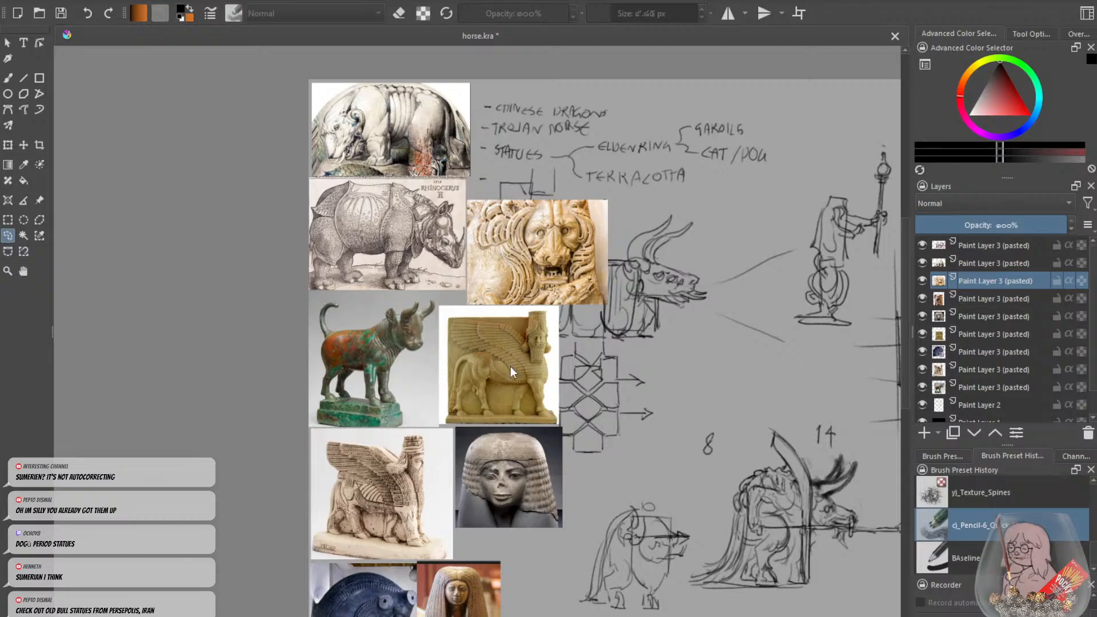
key(ctrl+v)
key(ctrl+t)
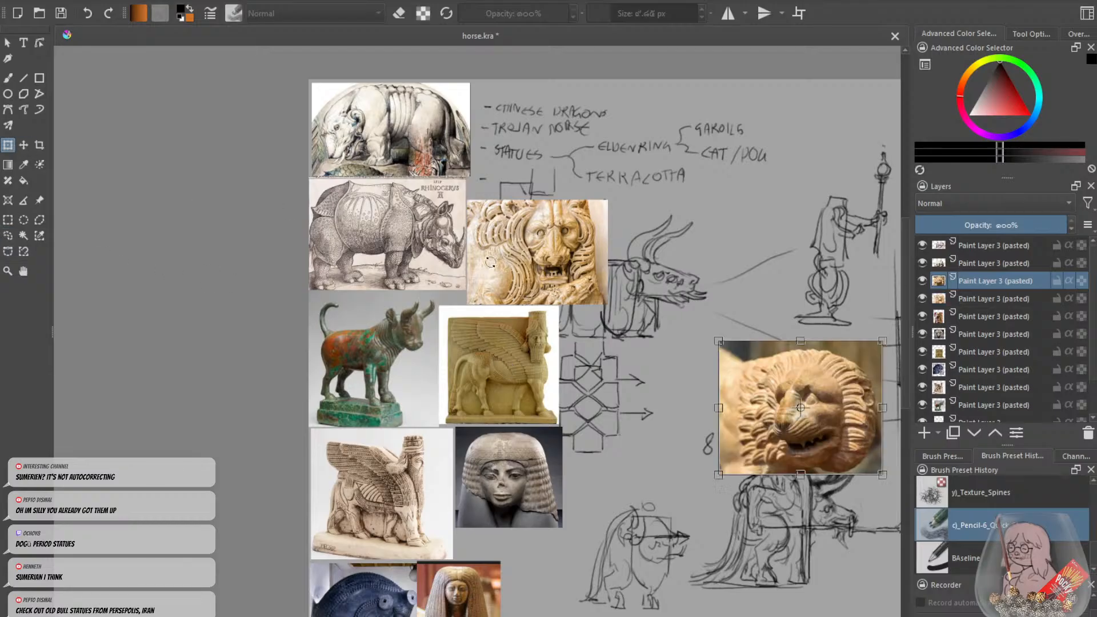
drag(825, 386, 571, 120)
scroll(374, 93, up, 3)
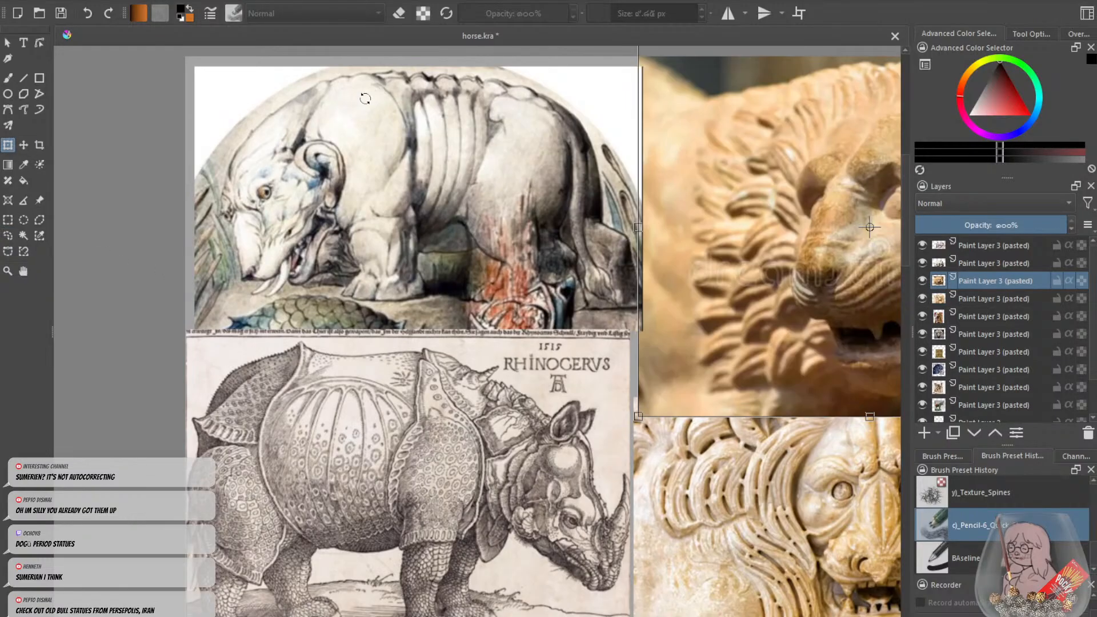
scroll(338, 223, down, 3)
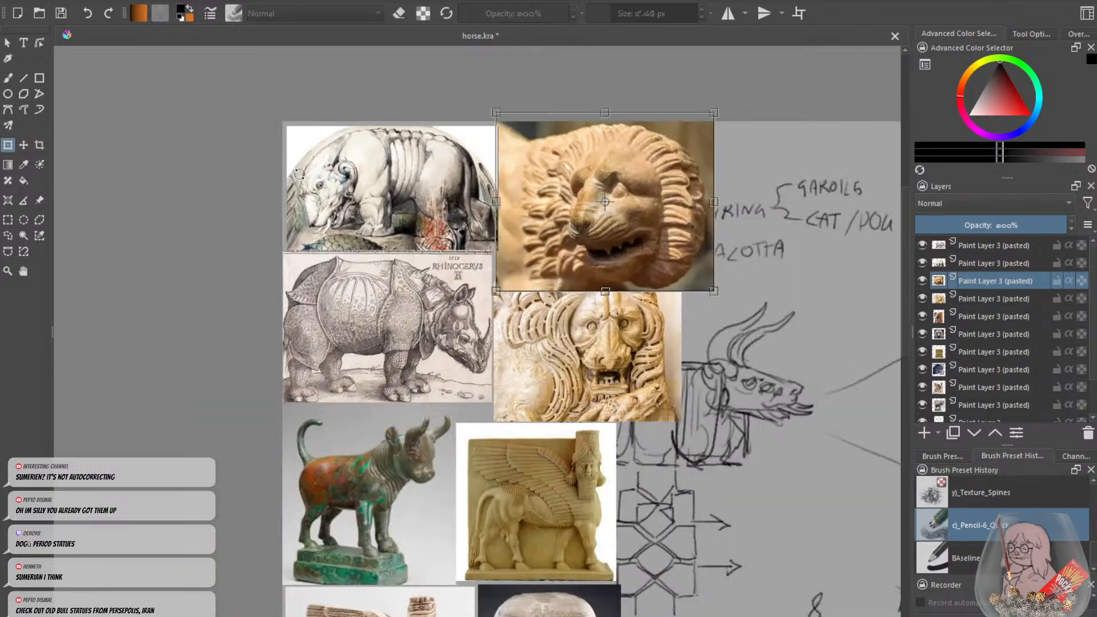
drag(714, 113, 675, 144)
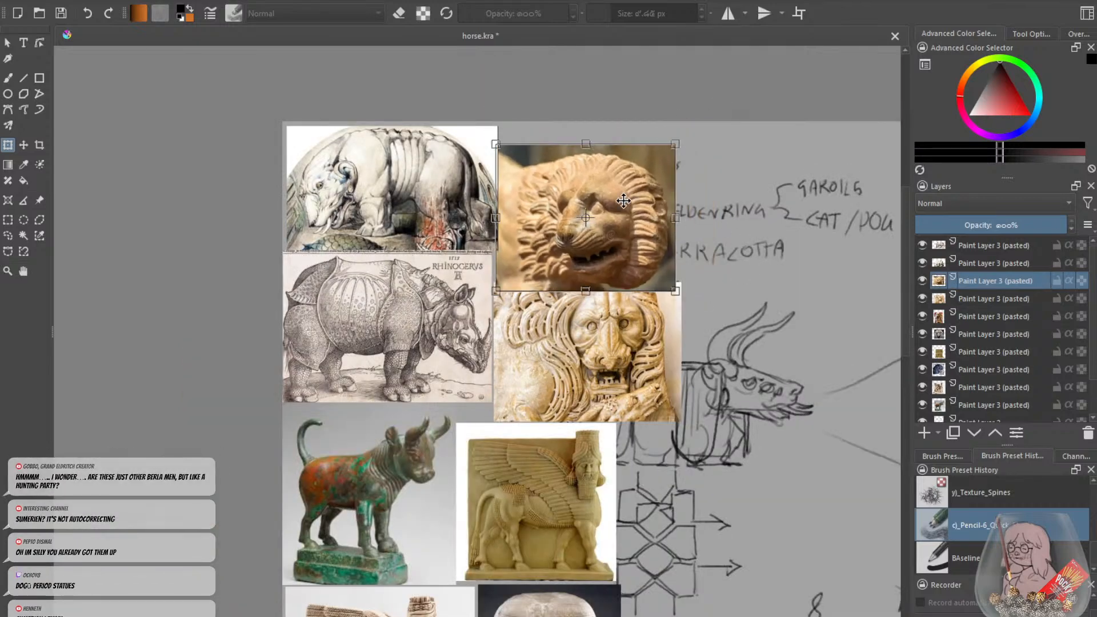
drag(623, 201, 626, 186)
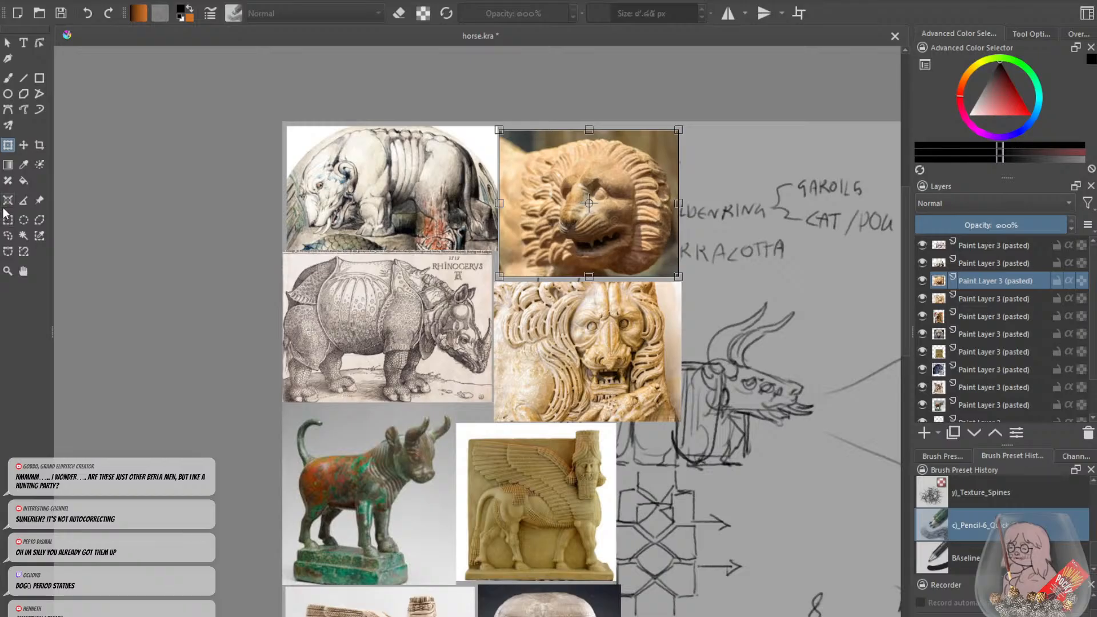
click(8, 236)
scroll(335, 279, down, 3)
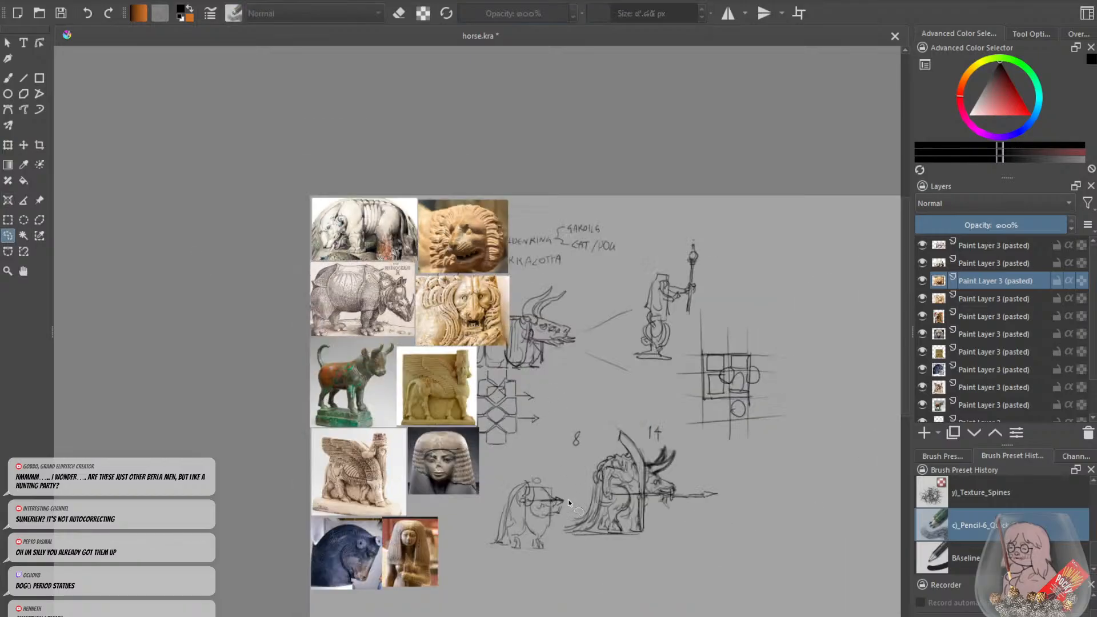
Paste the brown open-mouthed temple guardian photo and place it beside the tan lion head.
scroll(568, 499, up, 3)
scroll(572, 531, down, 3)
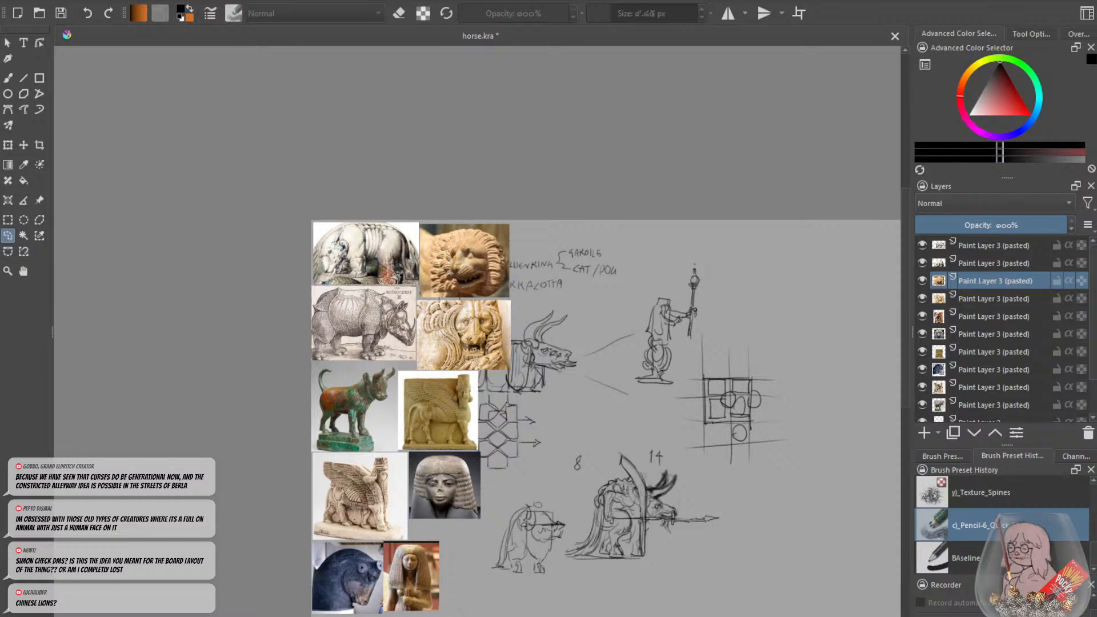
key(ctrl+v)
scroll(531, 369, up, 2)
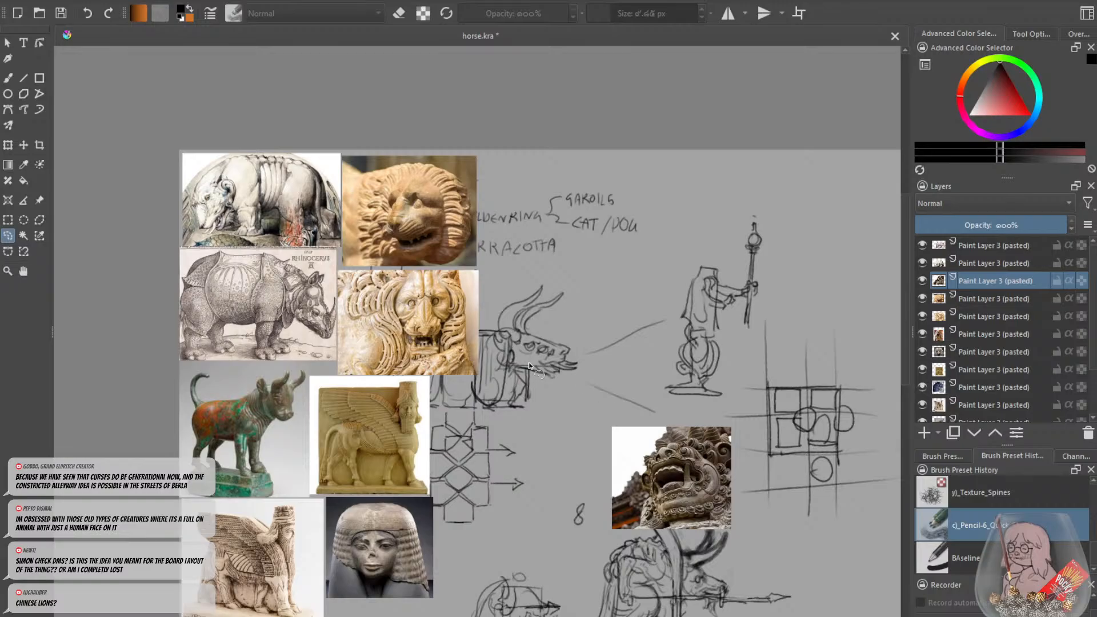
click(8, 146)
drag(693, 442, 559, 180)
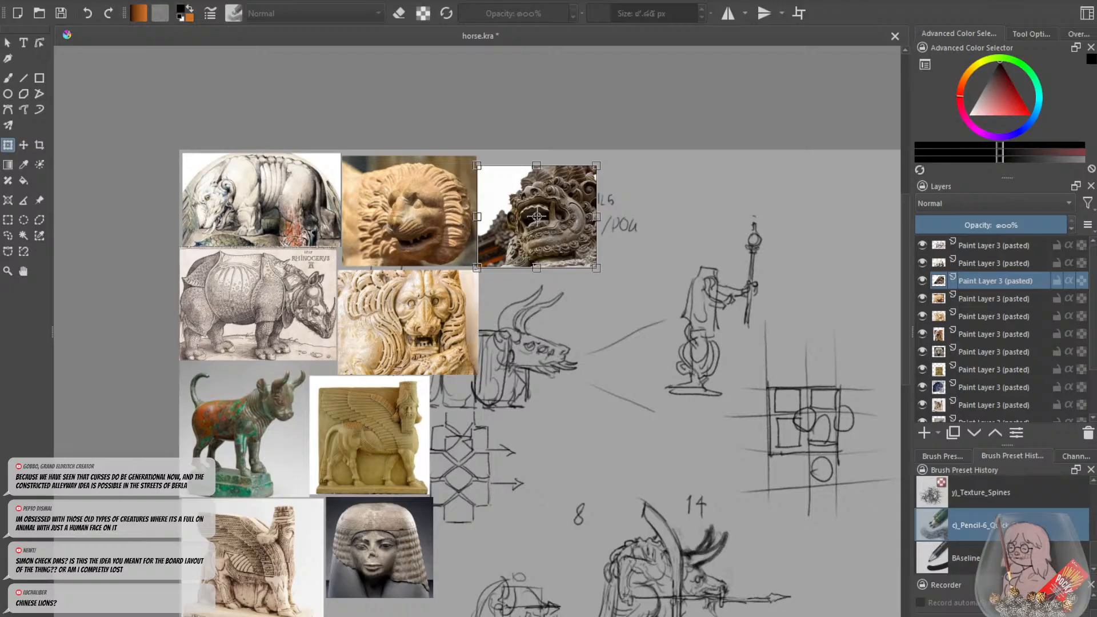
Paste the grey fanged guardian statue photo, place it beside the brown guardian and scale it down to the same height.
key(ctrl+v)
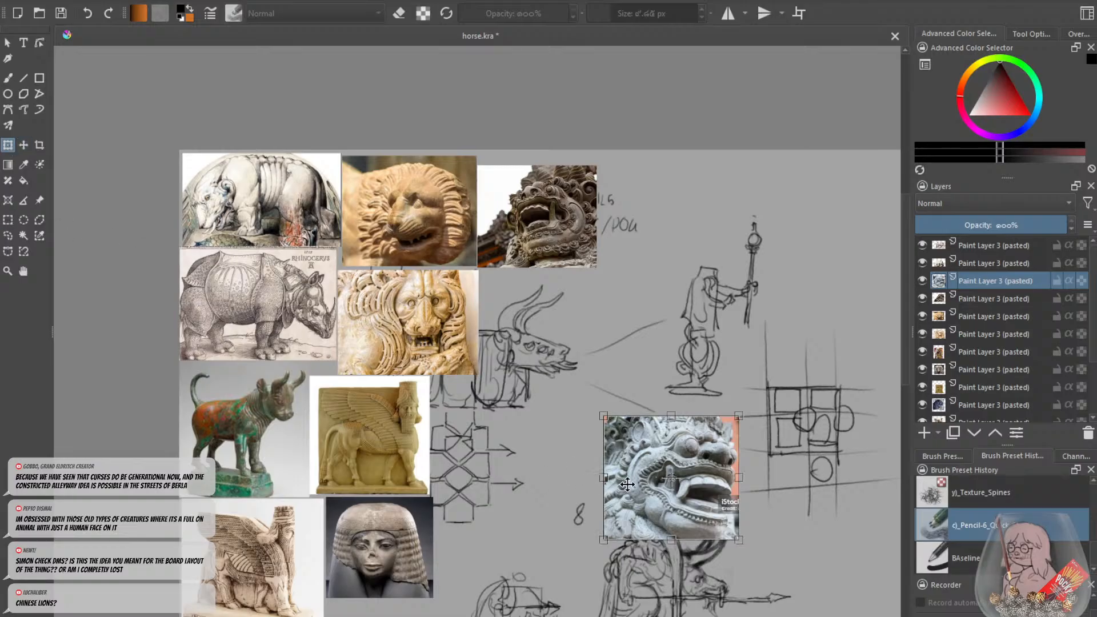
drag(679, 464, 670, 208)
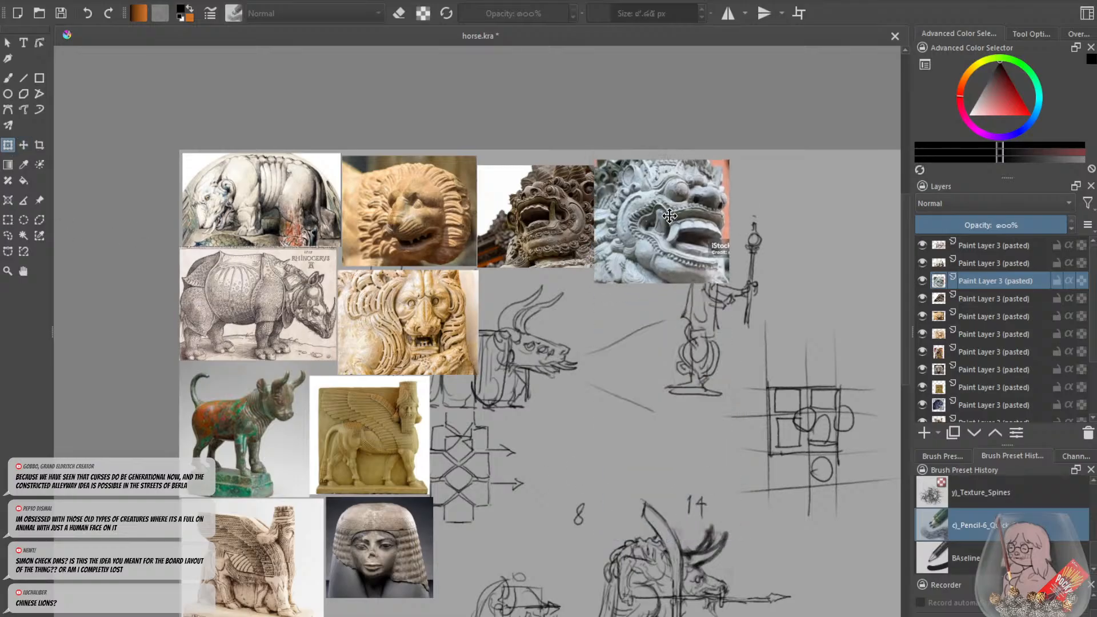
drag(732, 286, 715, 254)
mouse_move(651, 220)
mouse_down()
mouse_move(646, 212)
mouse_move(651, 225)
mouse_up()
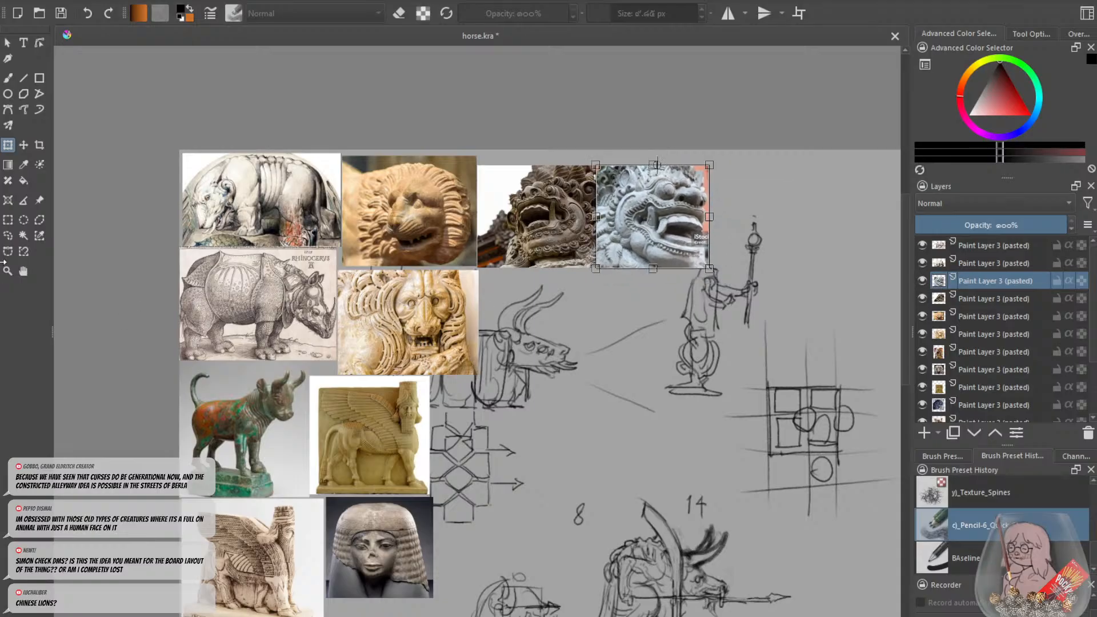
scroll(623, 166, up, 4)
scroll(623, 166, down, 3)
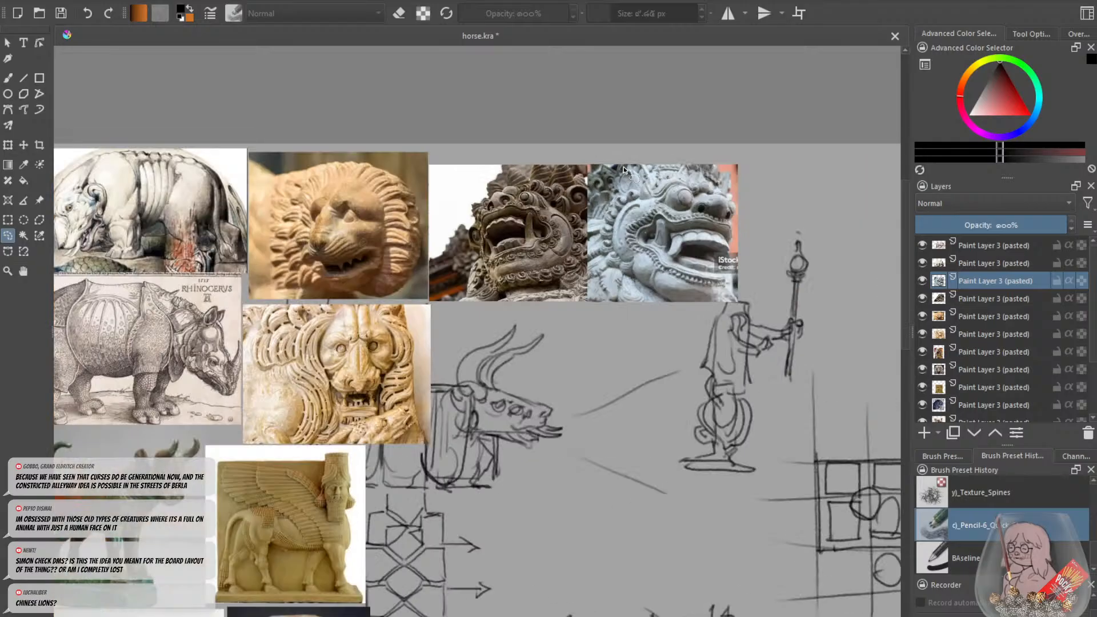
scroll(619, 214, up, 2)
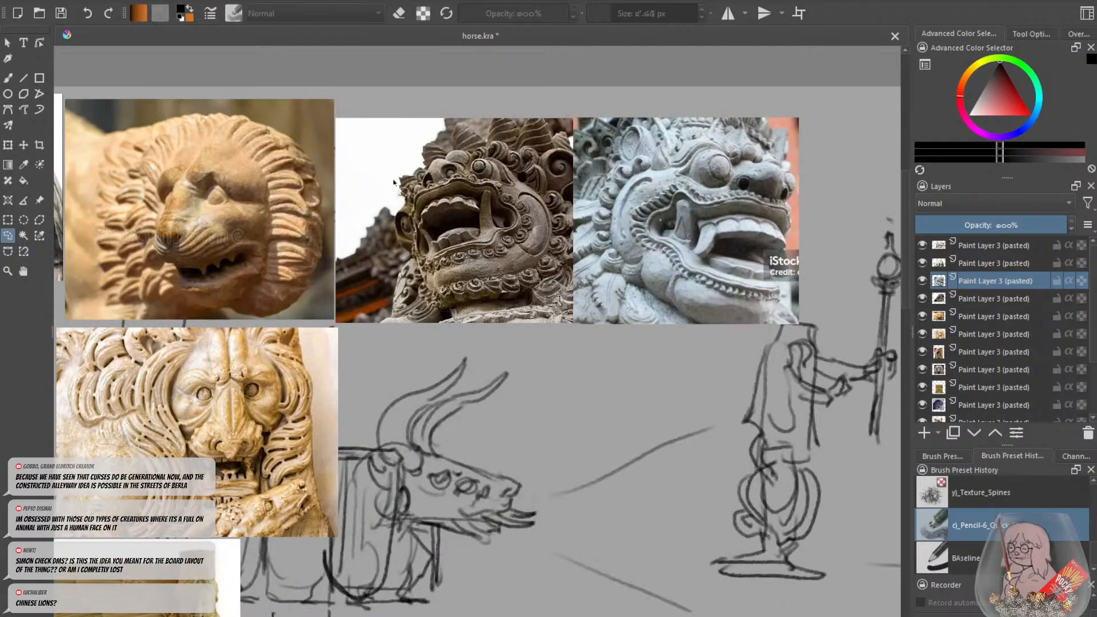
Paste the black scaled guardian lion photo and place it beside the carved lion relief, under the brown guardian.
scroll(493, 183, down, 3)
scroll(492, 184, down, 2)
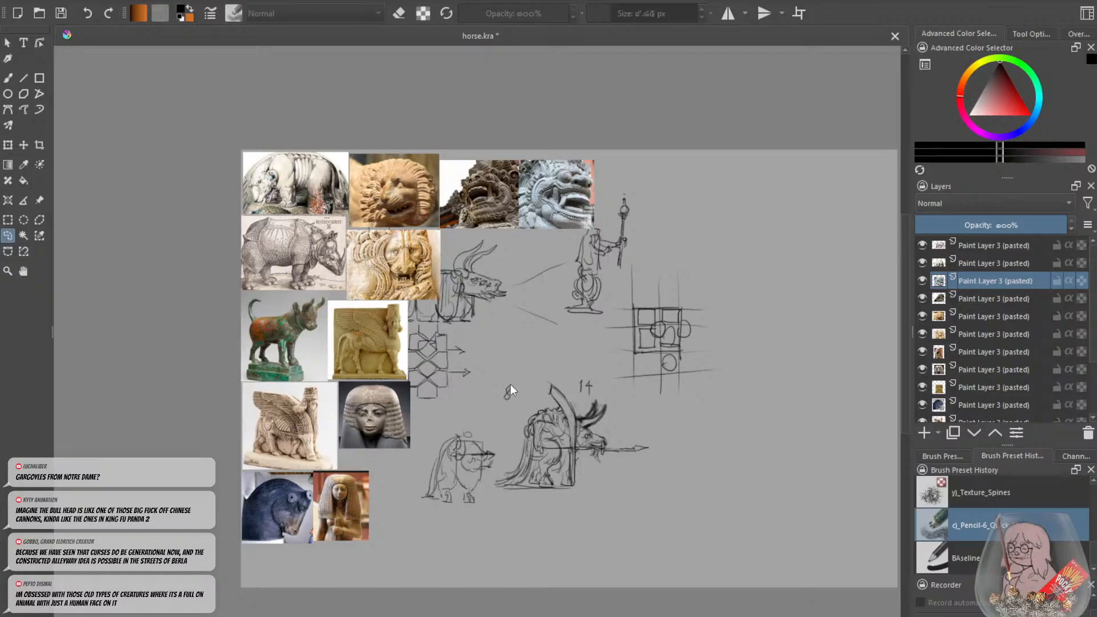
key(ctrl+v)
click(7, 144)
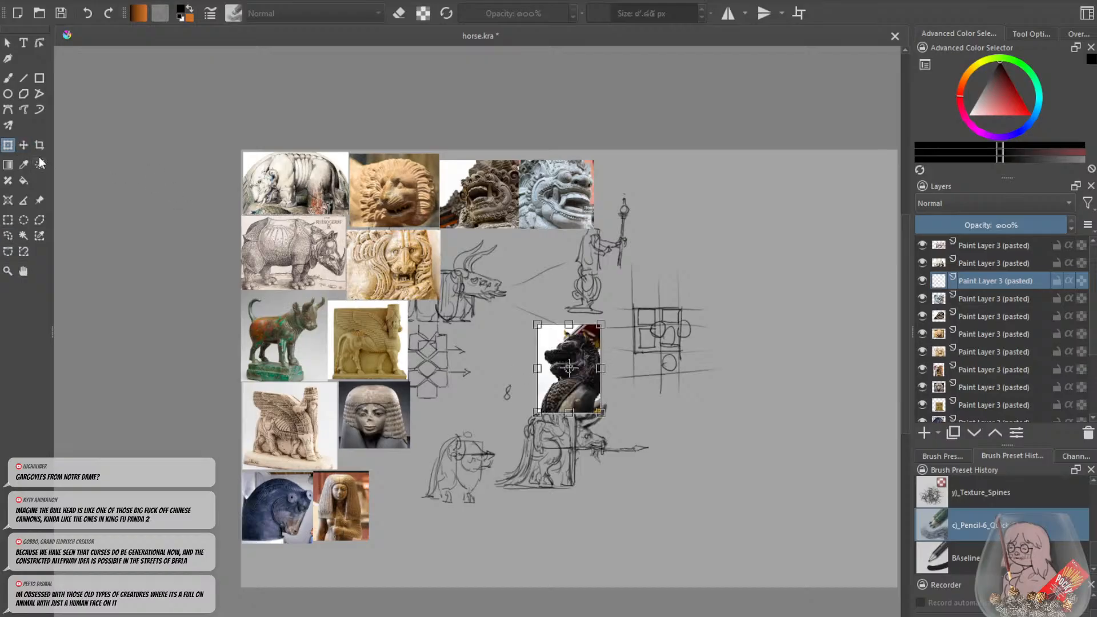
drag(555, 389, 457, 293)
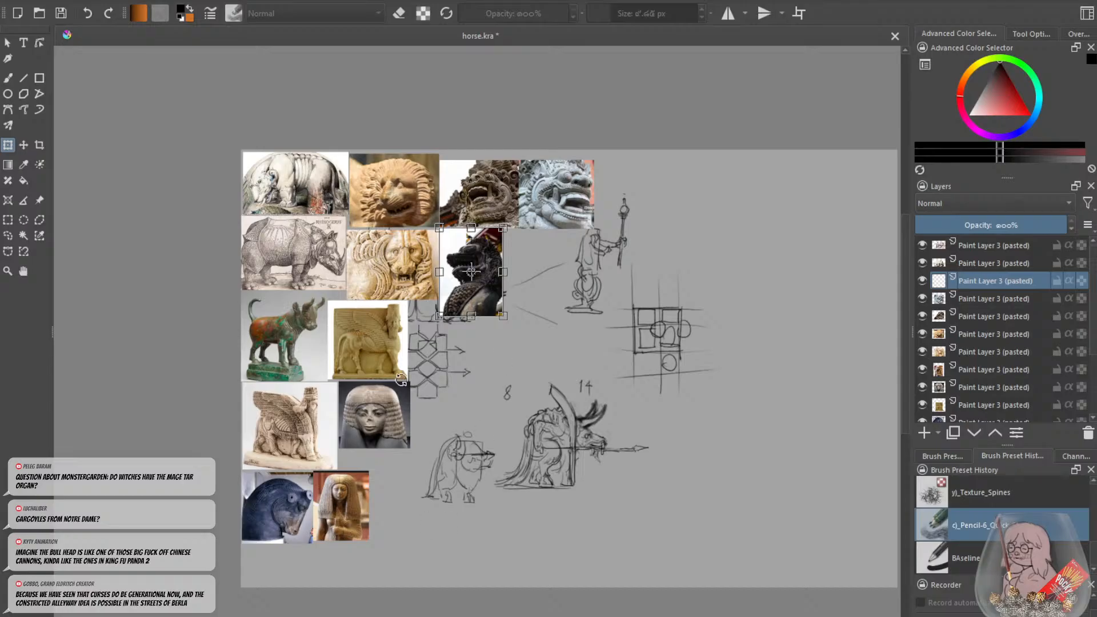
scroll(409, 378, up, 3)
click(8, 236)
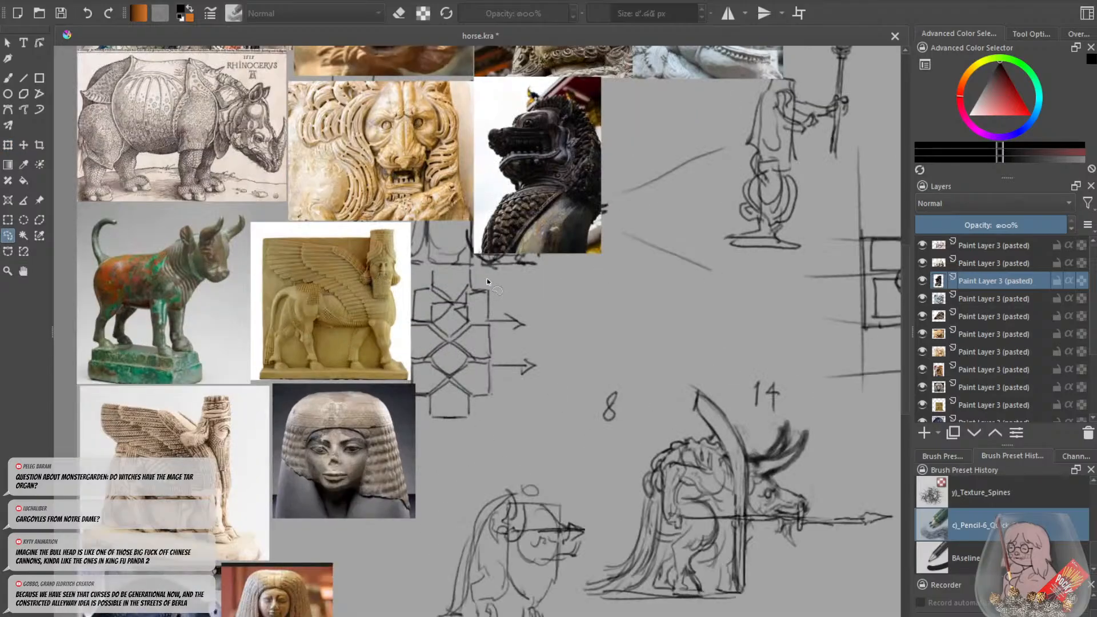
Paste the beaked statue head photo with the blue sky and place it beside the black guardian lion.
scroll(487, 279, down, 3)
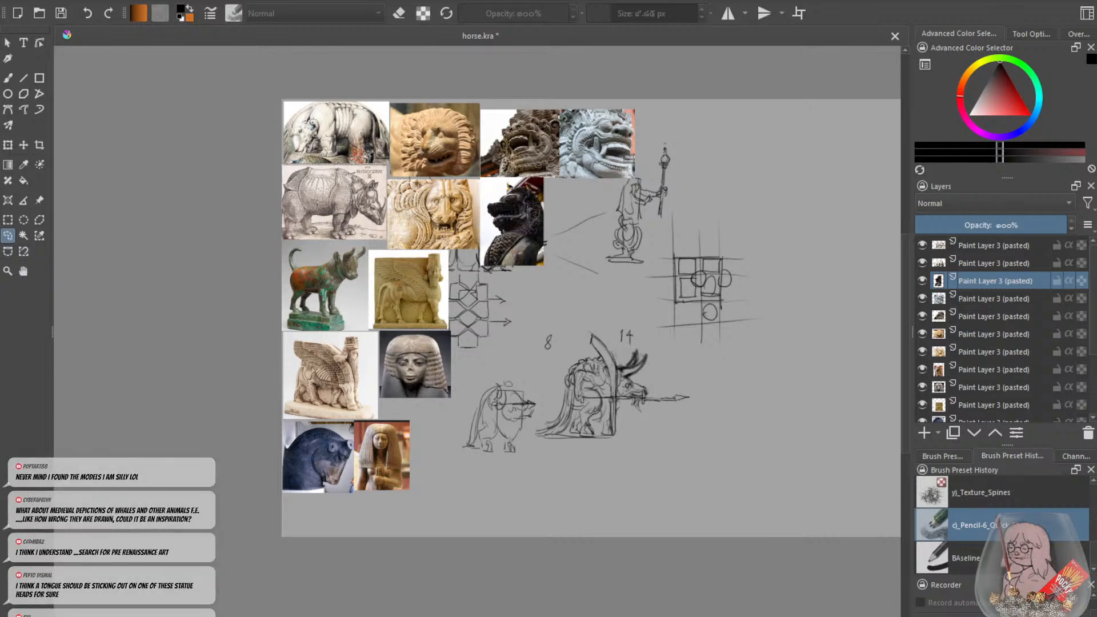
scroll(585, 222, up, 3)
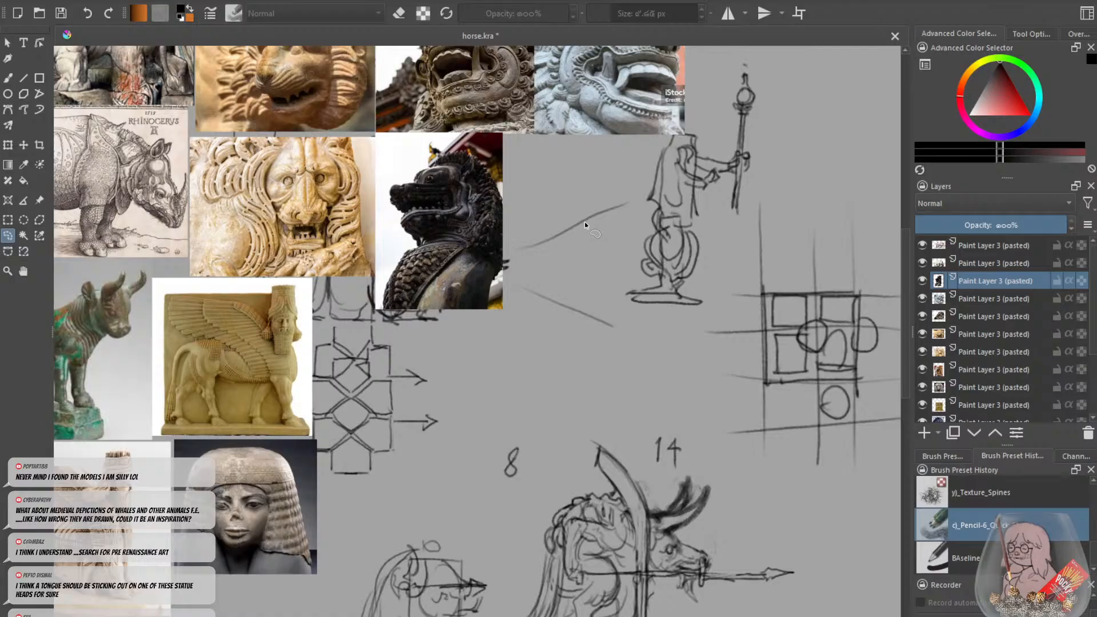
key(ctrl+v)
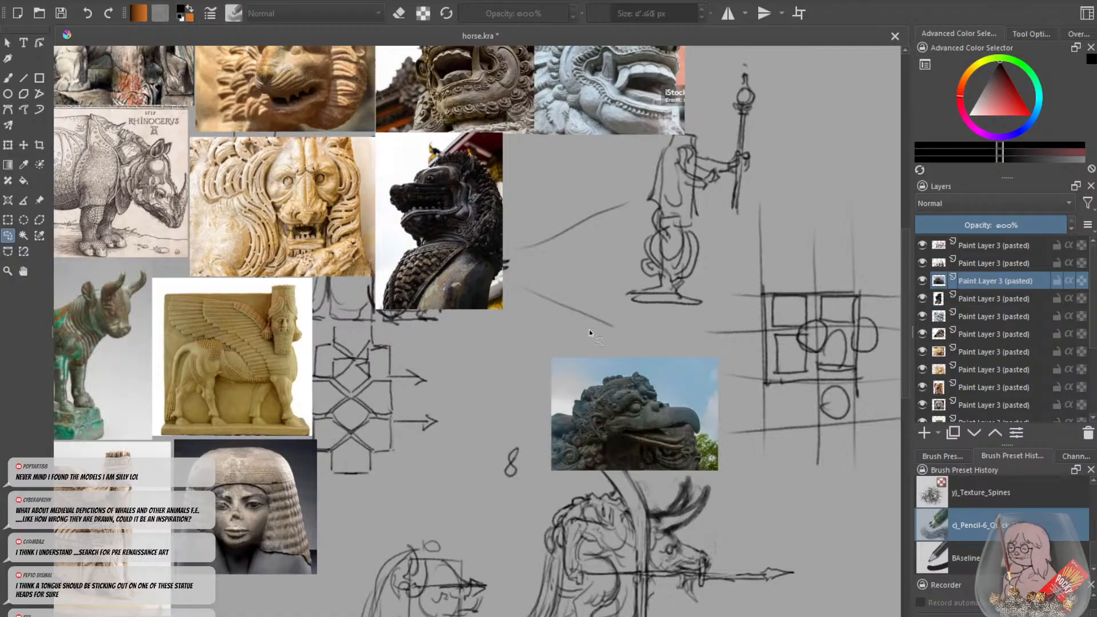
scroll(589, 330, down, 2)
click(8, 144)
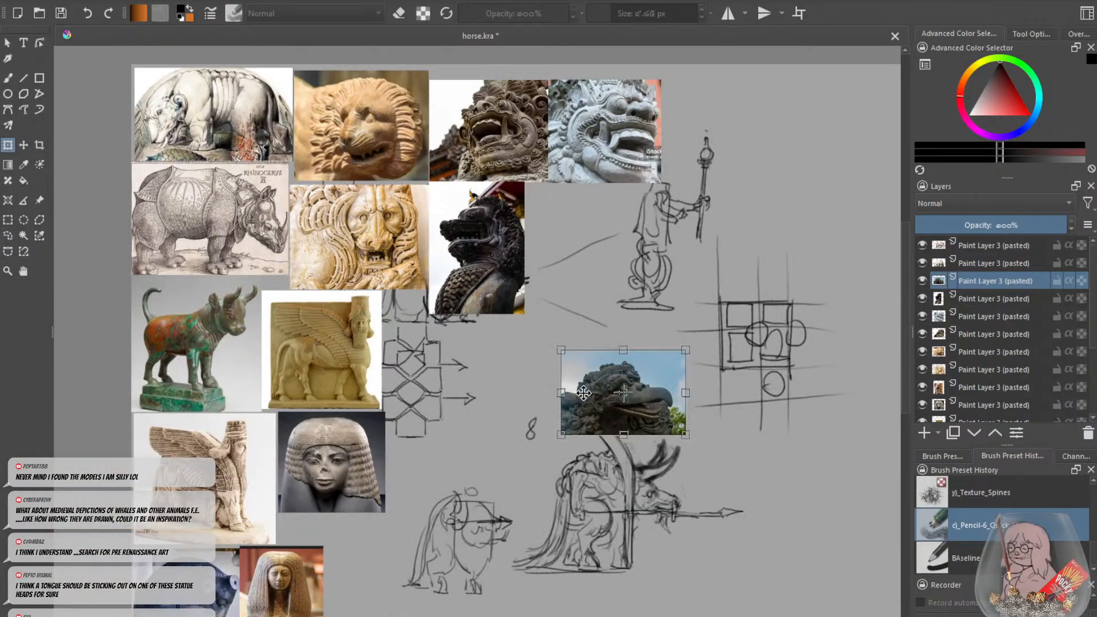
drag(582, 389, 545, 222)
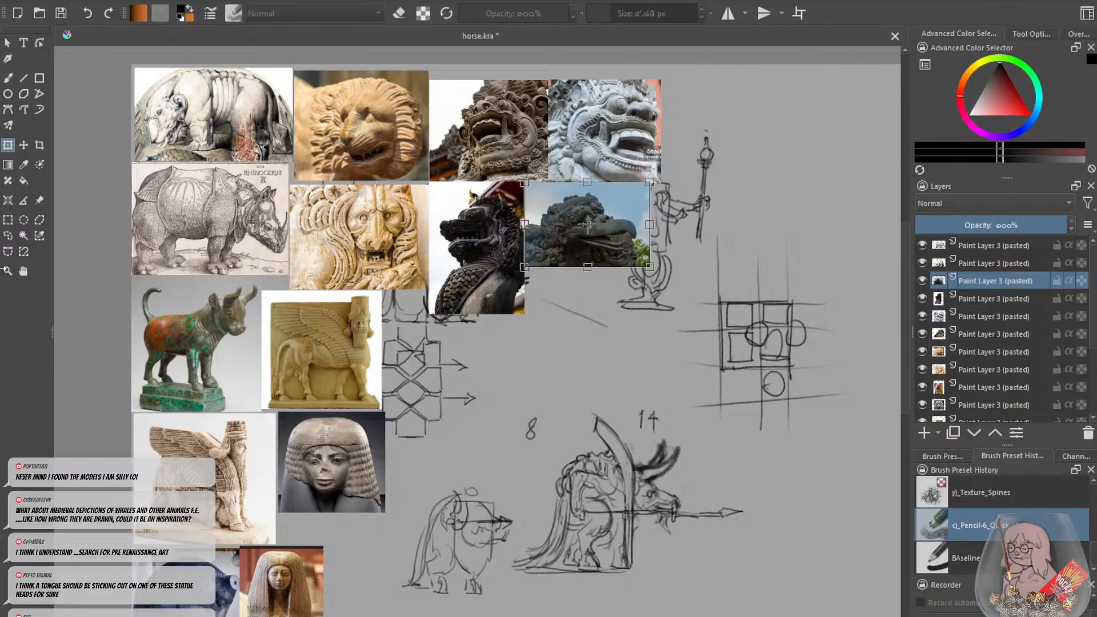
click(8, 236)
scroll(615, 345, down, 3)
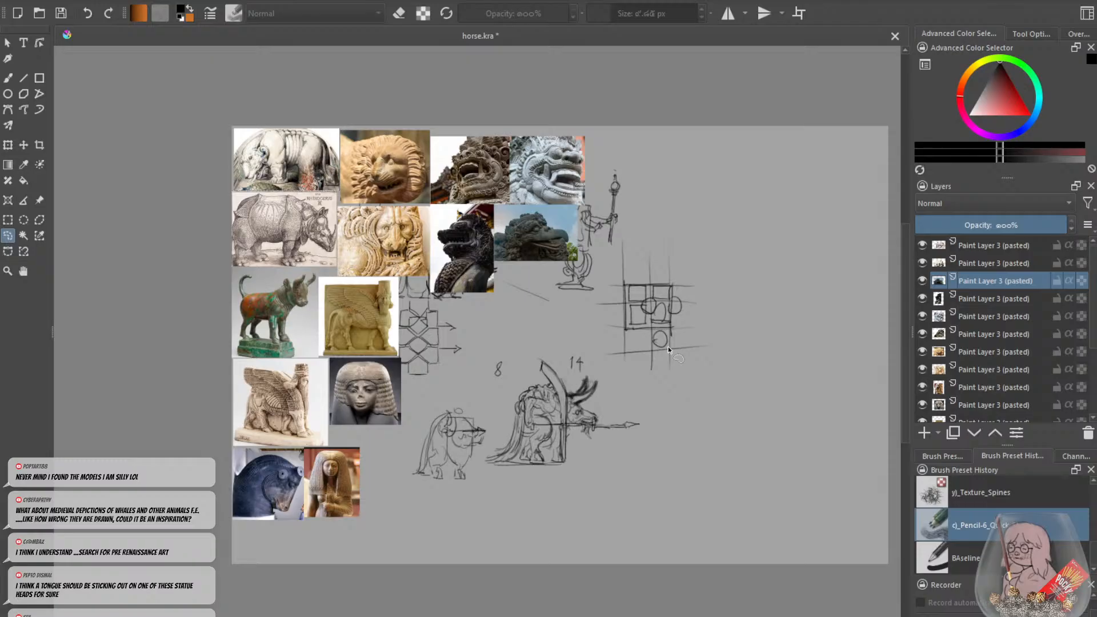
Paste the small brass lion figurine photo and place it beside the yellow winged bull relief.
scroll(667, 347, up, 2)
scroll(670, 389, up, 2)
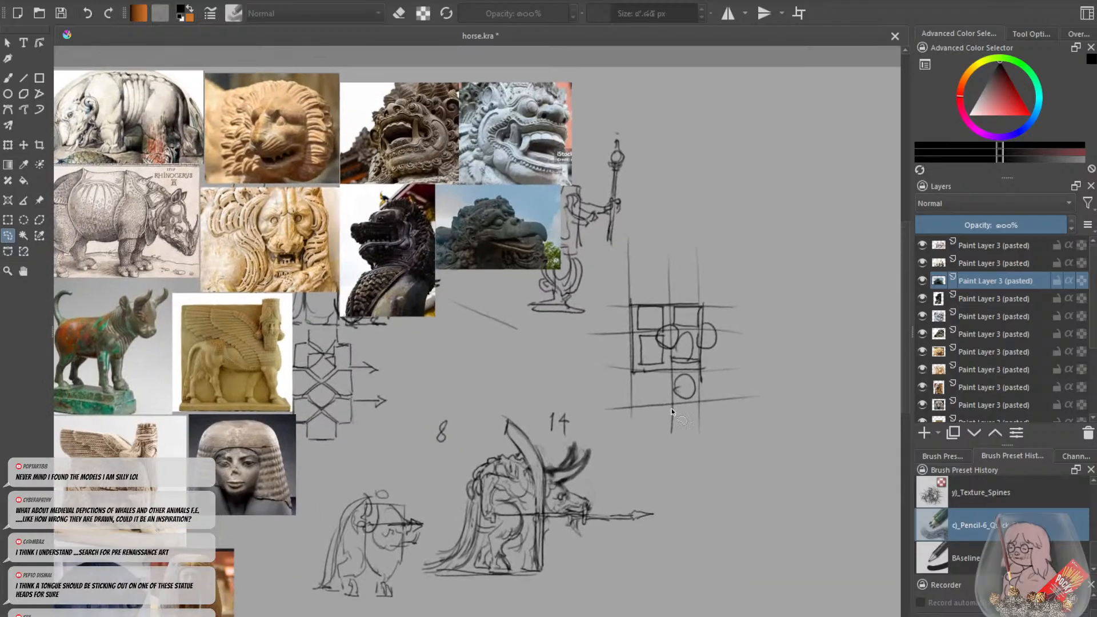
scroll(671, 409, down, 2)
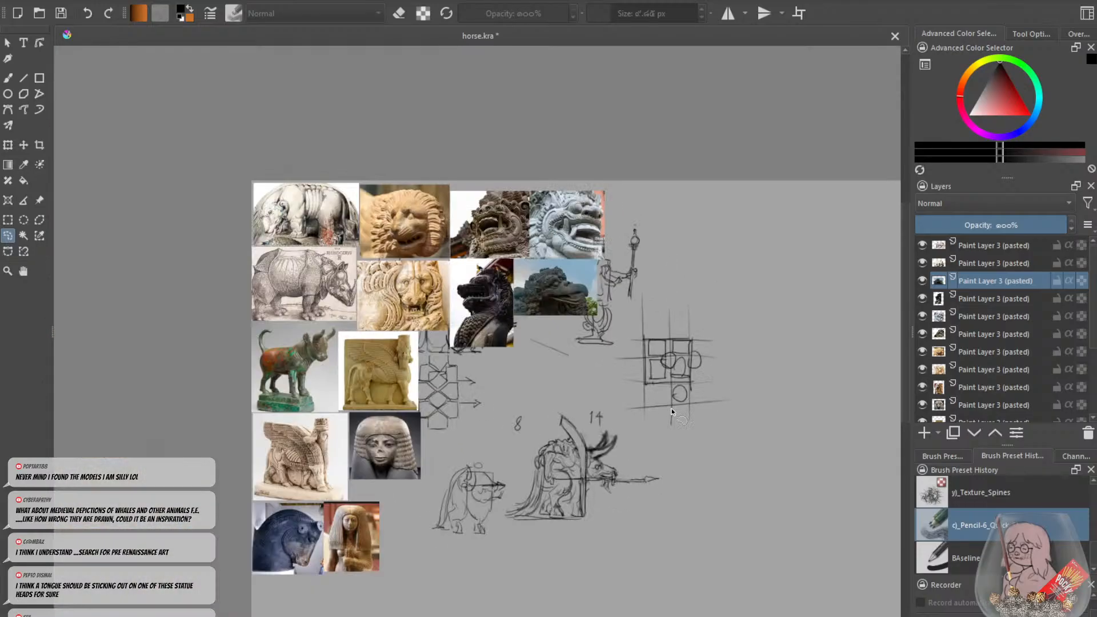
drag(578, 431, 602, 390)
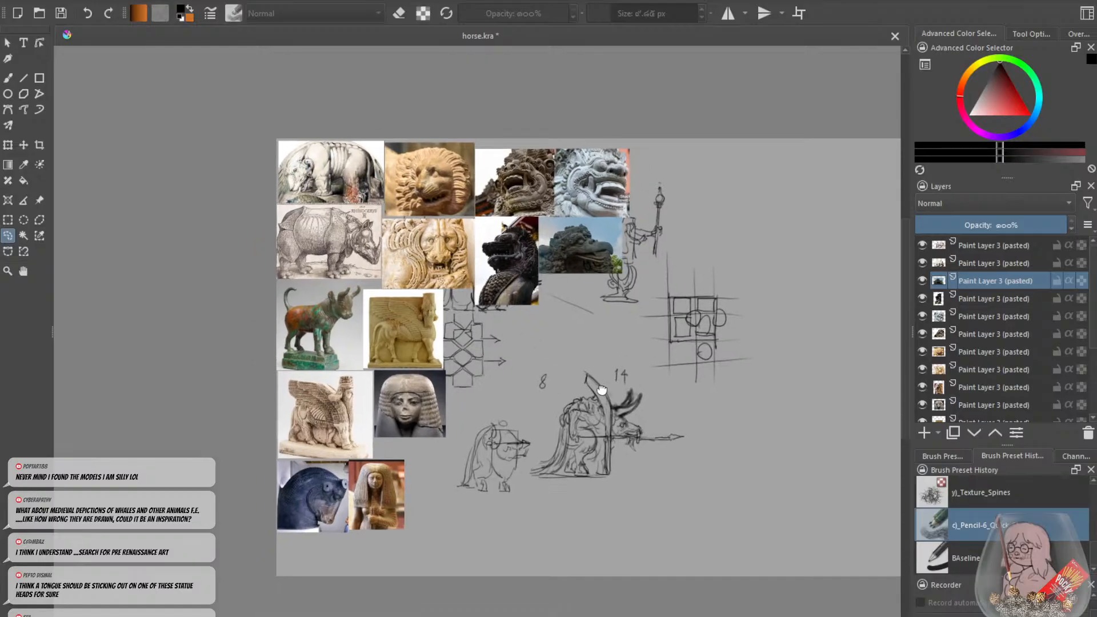
drag(494, 373, 490, 391)
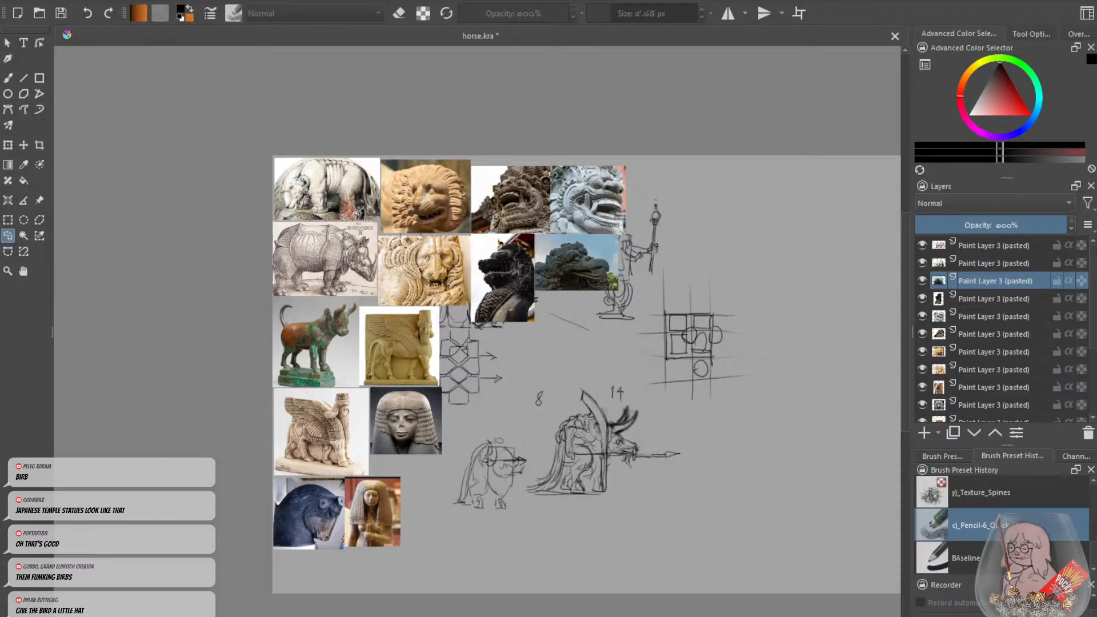
key(ctrl+v)
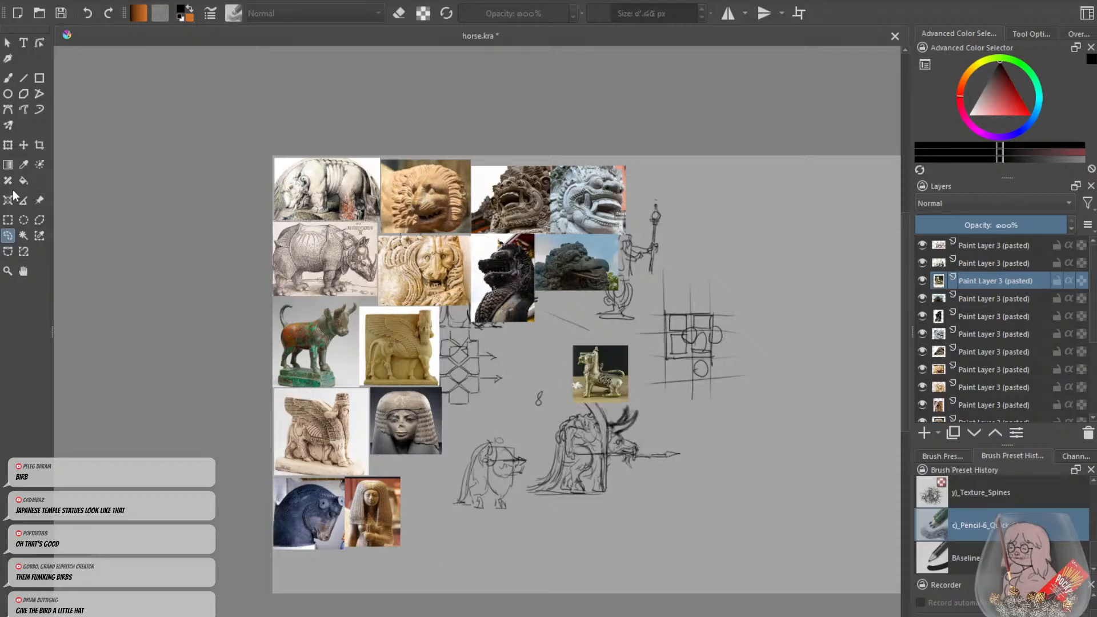
key(ctrl+t)
drag(589, 372, 457, 353)
scroll(457, 354, up, 4)
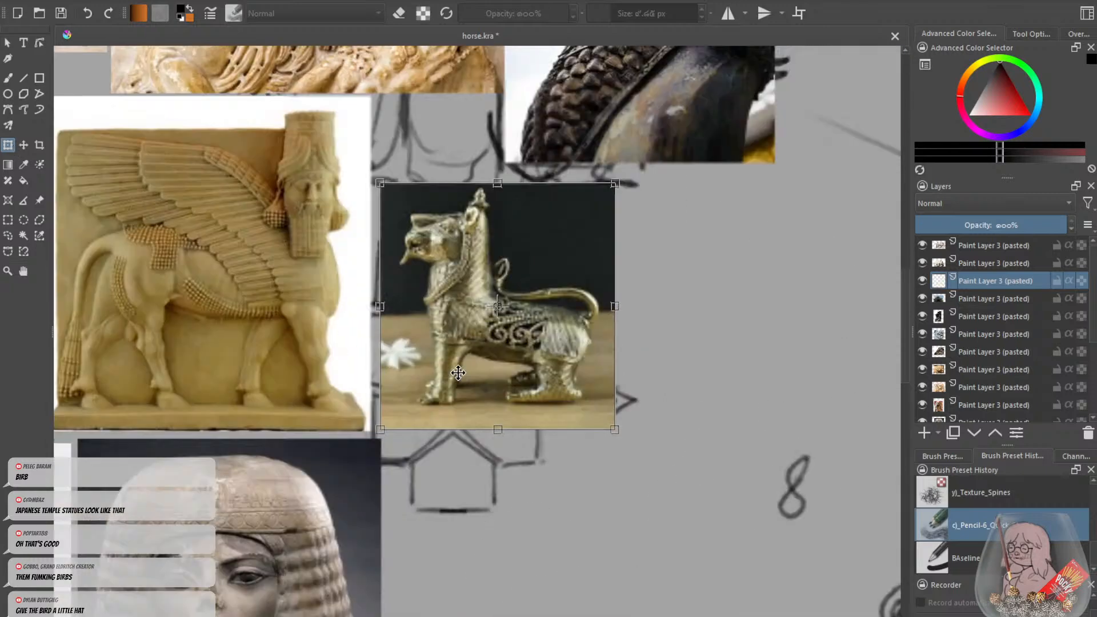
click(9, 236)
scroll(408, 355, up, 1)
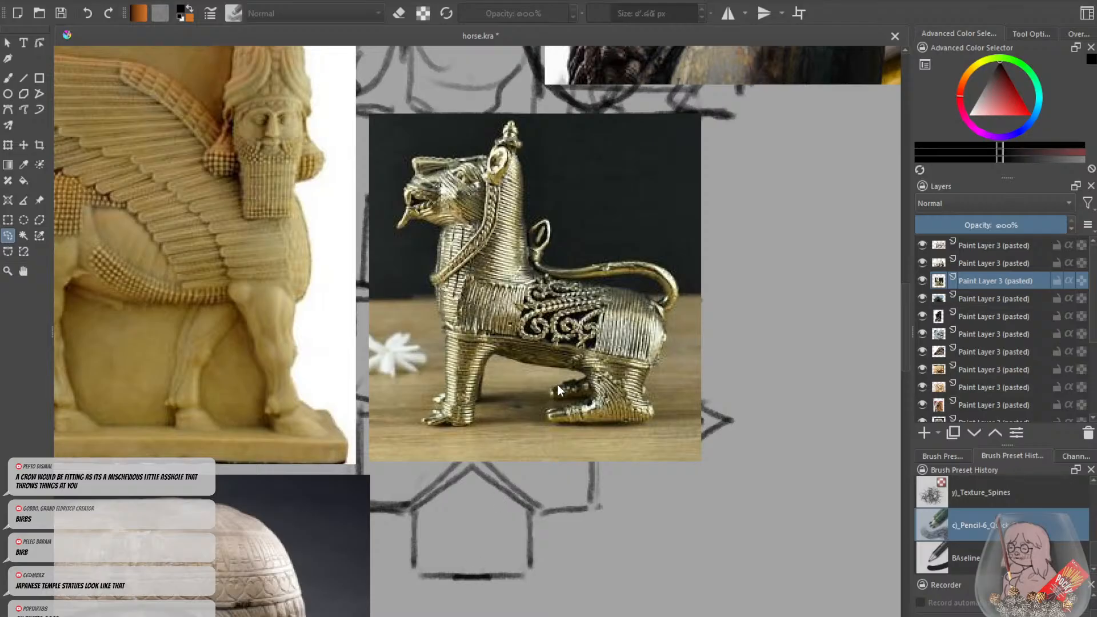
Paste the brass horse figurine photo with the pink wall, scale it down and place it beside the brass lion figurine.
key(ctrl+v)
scroll(506, 366, down, 5)
scroll(652, 377, up, 4)
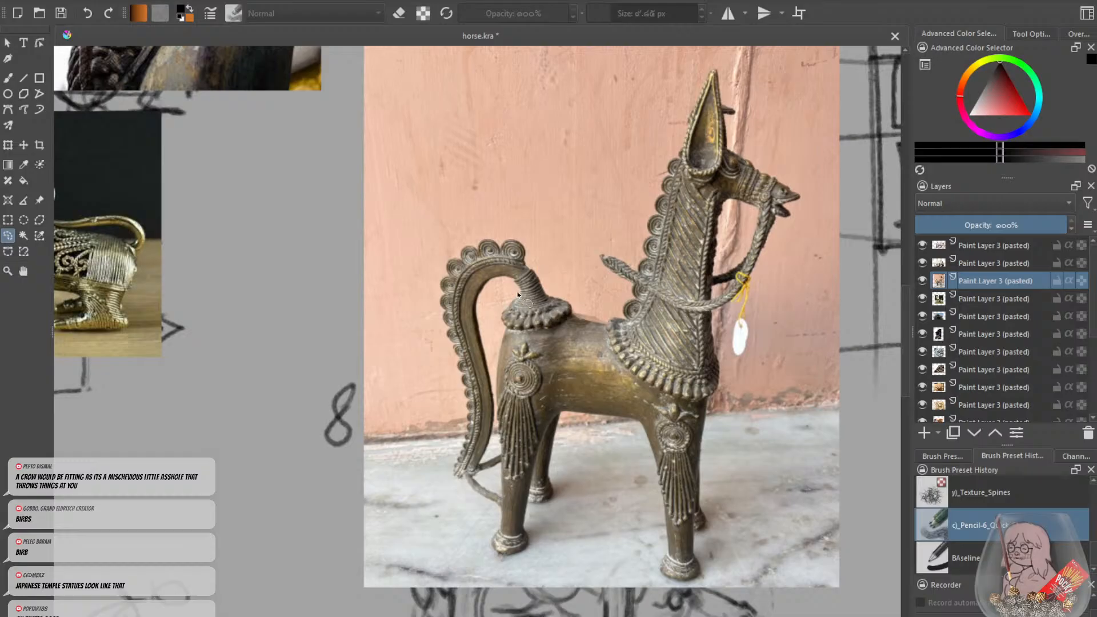
scroll(516, 298, down, 1)
key(ctrl+t)
scroll(553, 231, down, 2)
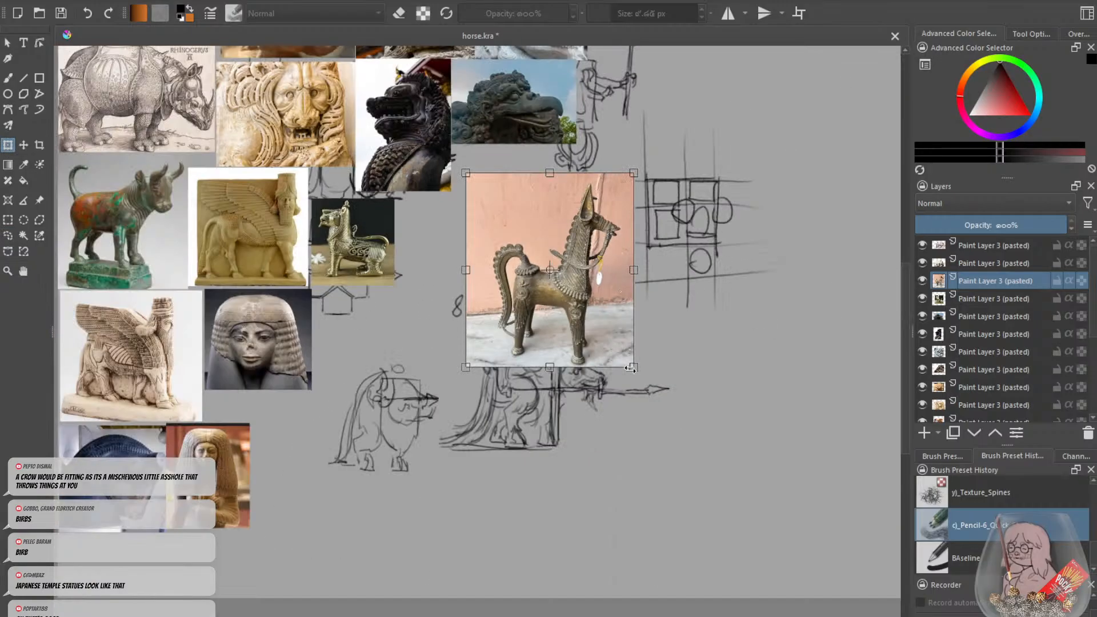
drag(635, 368, 567, 289)
drag(530, 249, 465, 271)
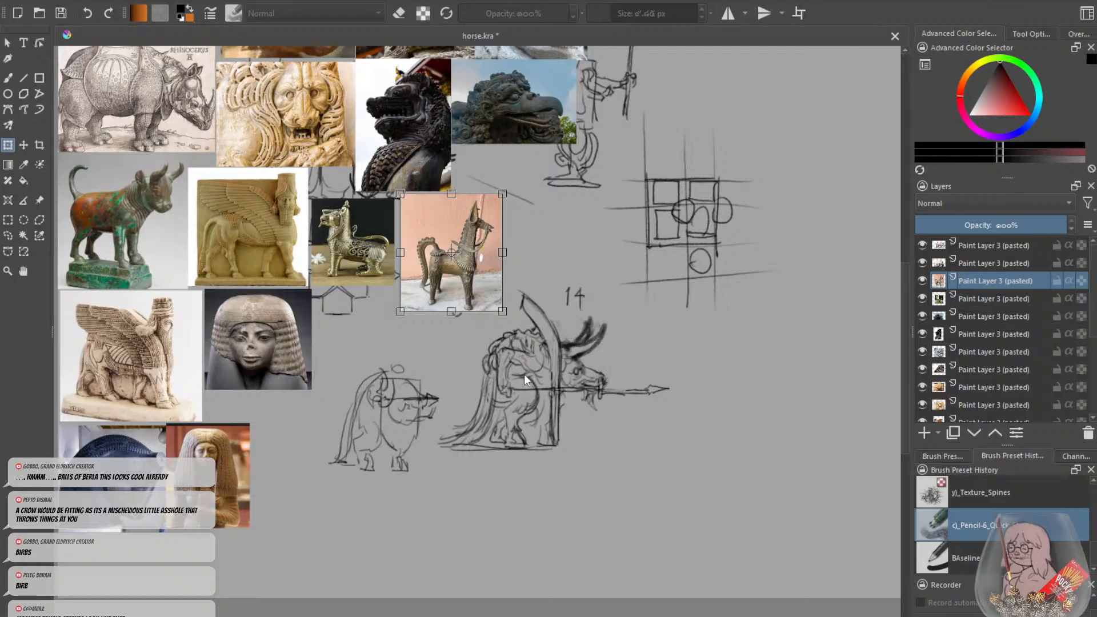
Paste the patterned brass horse photo with the white background, scale it down and place it under the brass lion figurine.
key(ctrl+v)
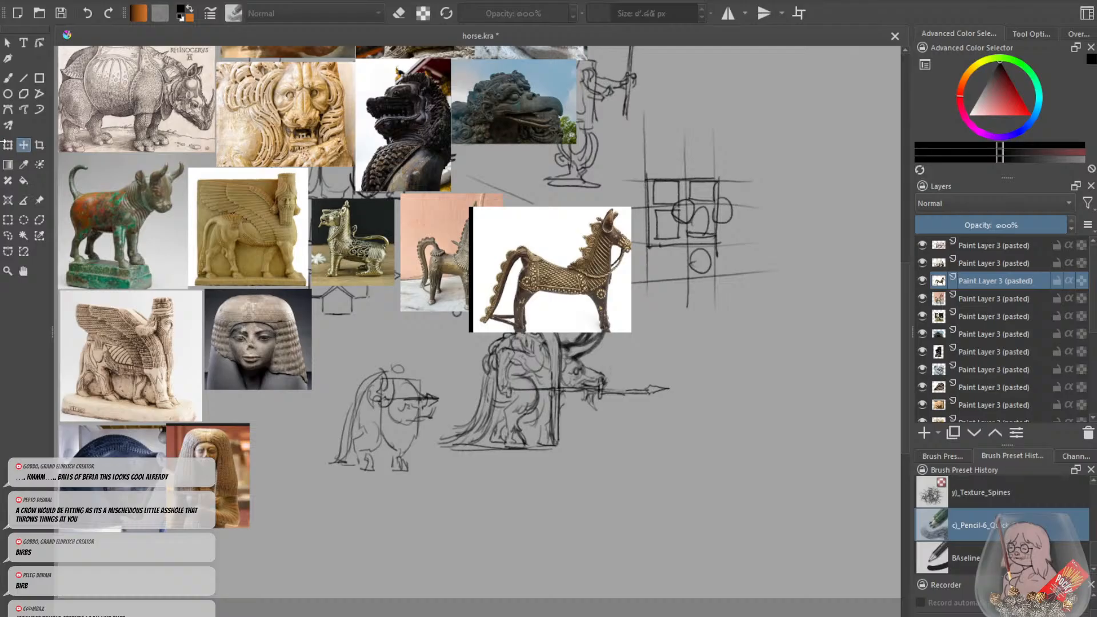
click(7, 145)
drag(530, 238, 387, 326)
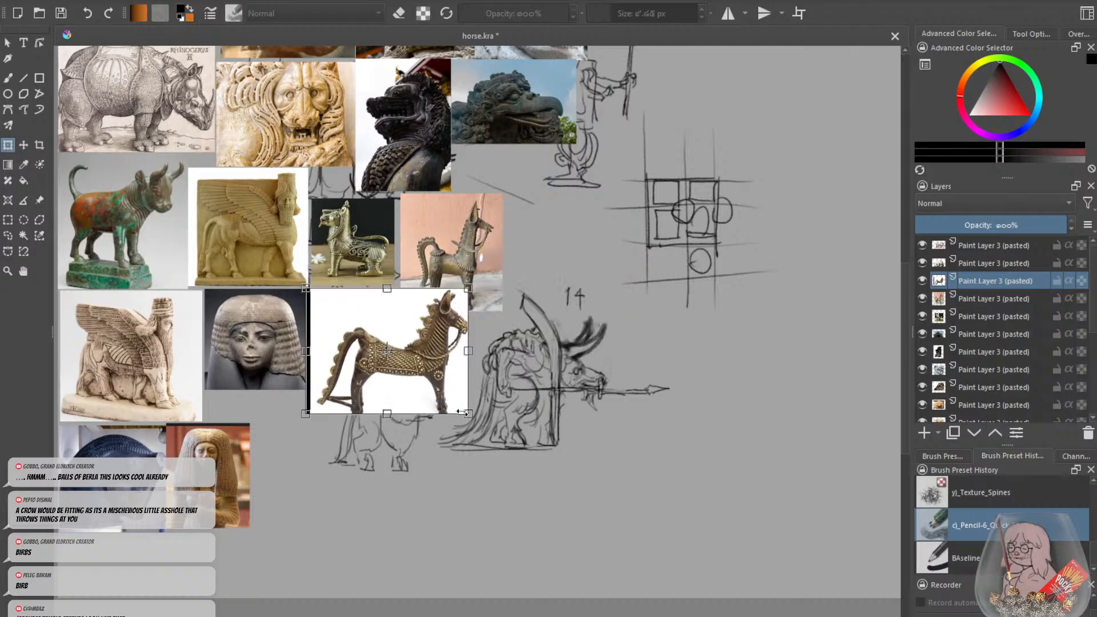
drag(466, 417, 375, 377)
key(Return)
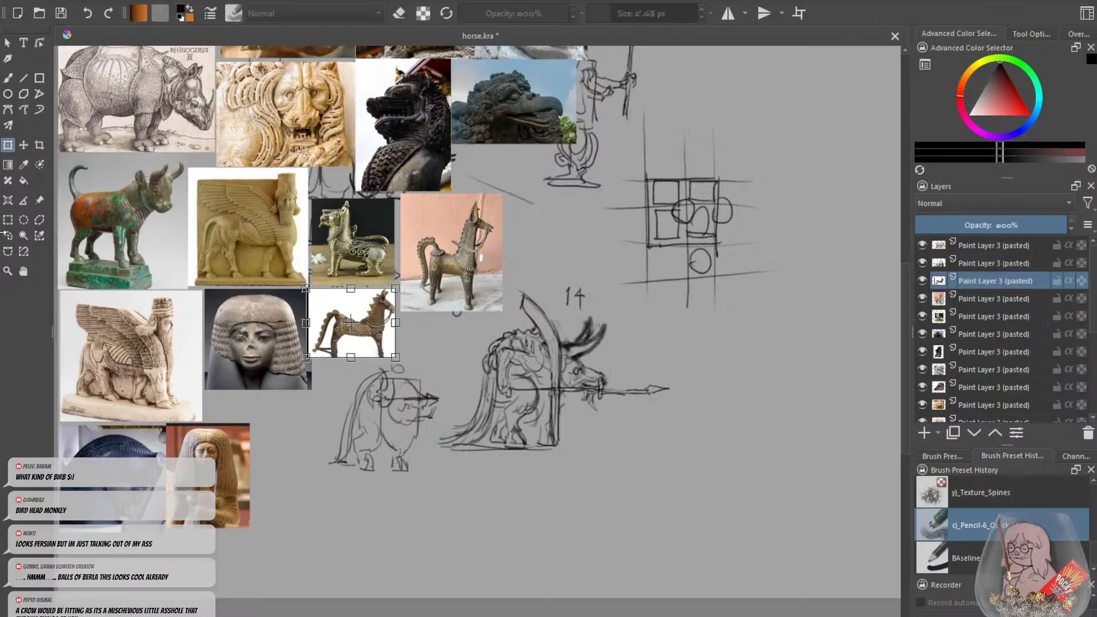
click(7, 235)
Merge all the pasted reference photo layers, from the topmost down to the one above Paint Layer 2, into a single layer.
scroll(360, 382, down, 2)
scroll(362, 267, up, 2)
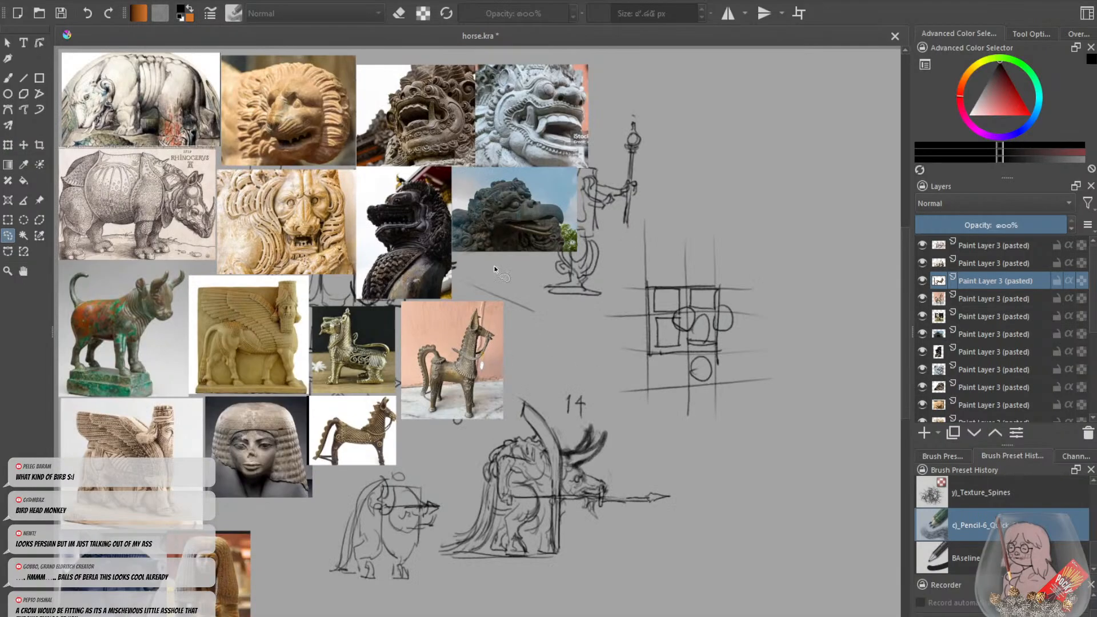
click(984, 253)
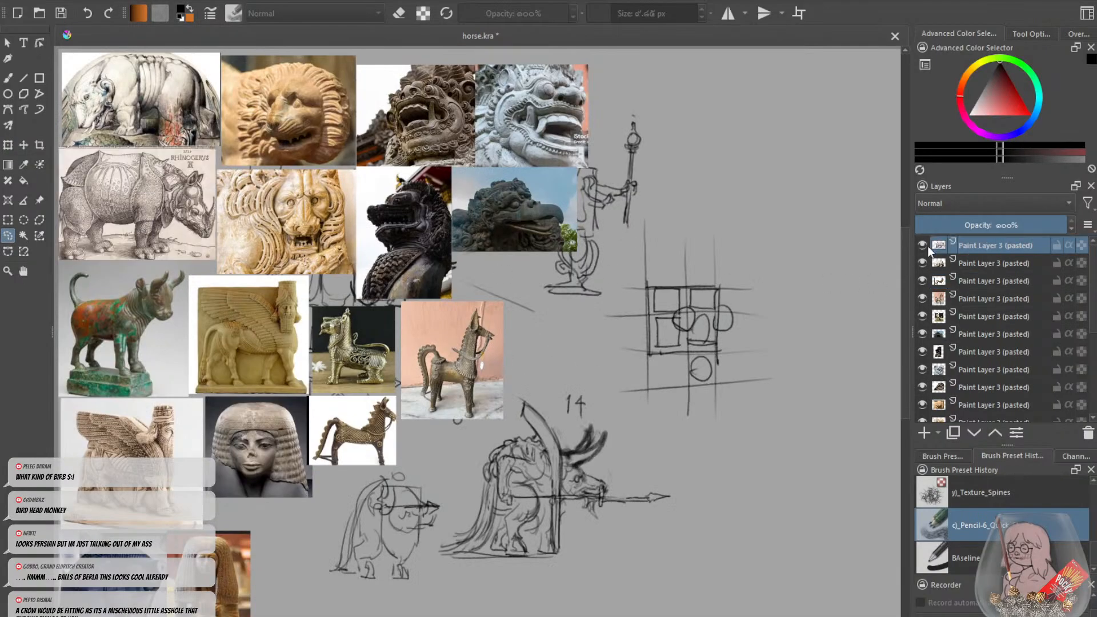
scroll(1011, 283, down, 3)
shift+click(983, 362)
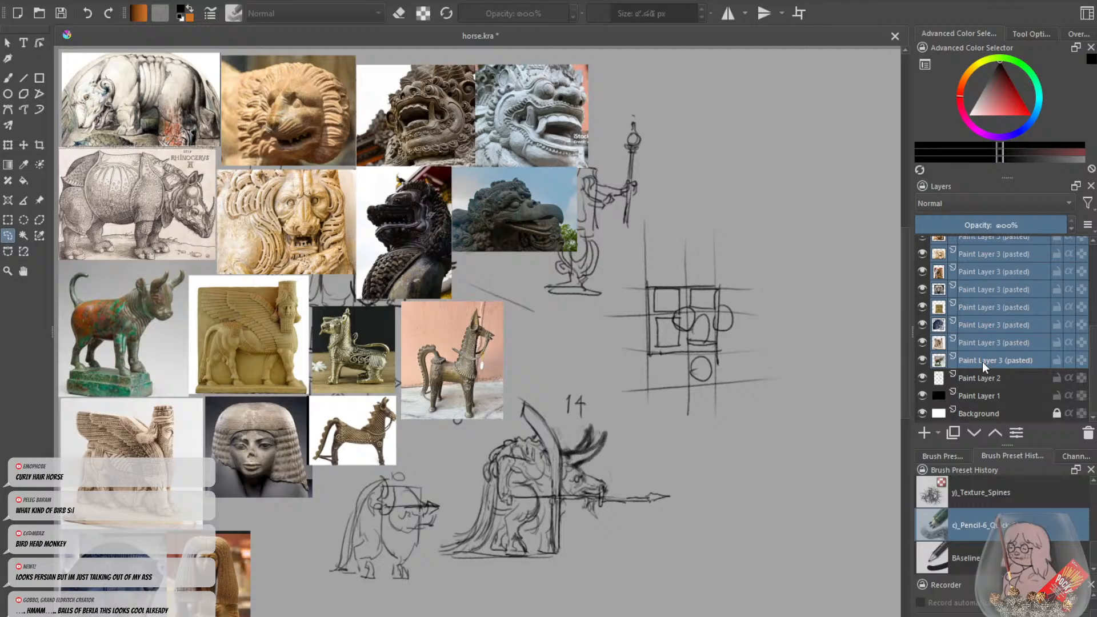
key(ctrl+e)
click(923, 245)
click(922, 245)
Scale the merged reference board down to about two thirds and fit it inside the canvas's upper-left corner.
scroll(543, 272, down, 3)
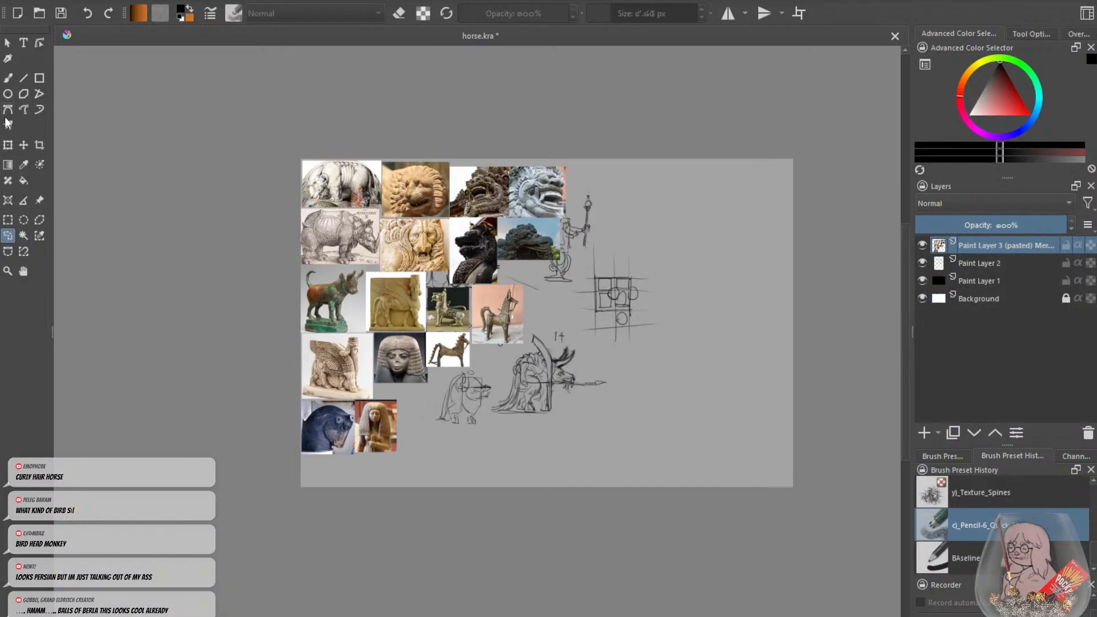
click(7, 145)
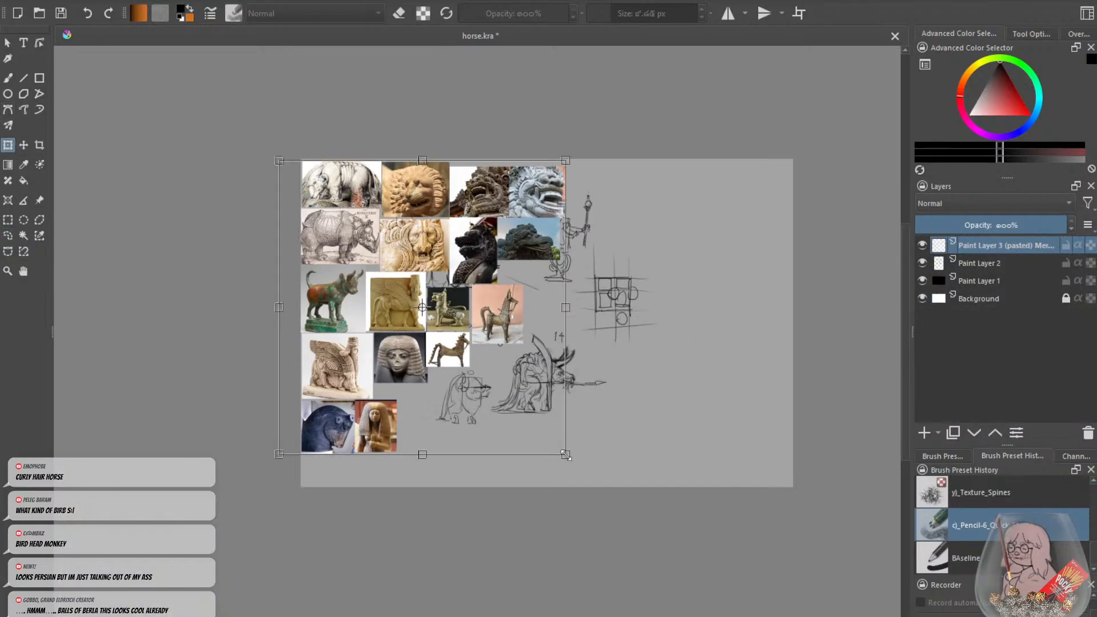
drag(572, 454, 473, 352)
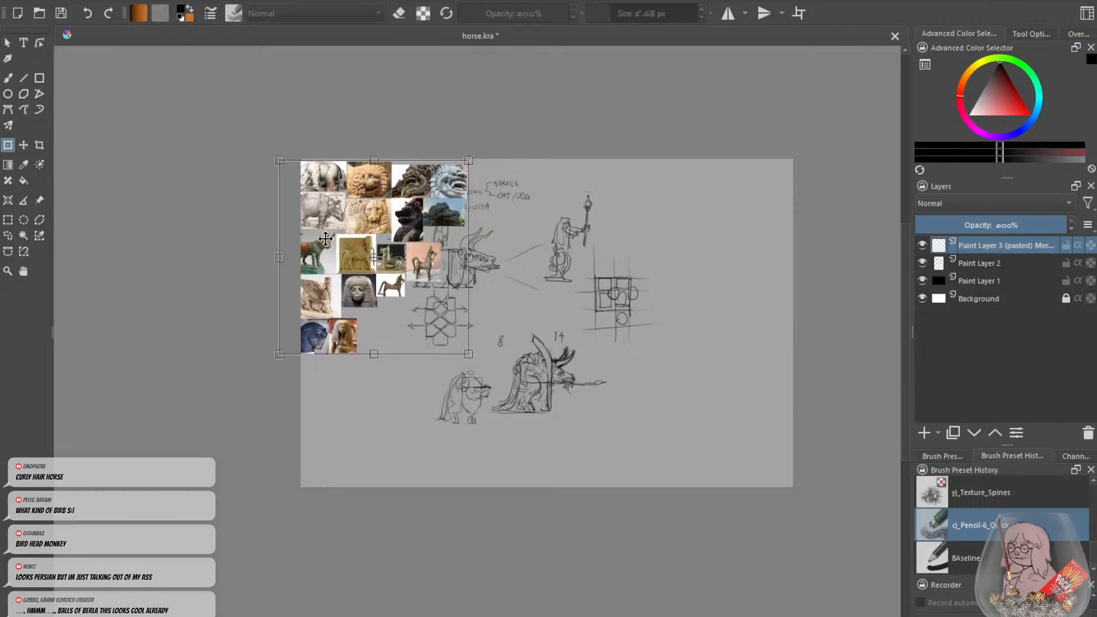
key(Return)
drag(326, 240, 337, 242)
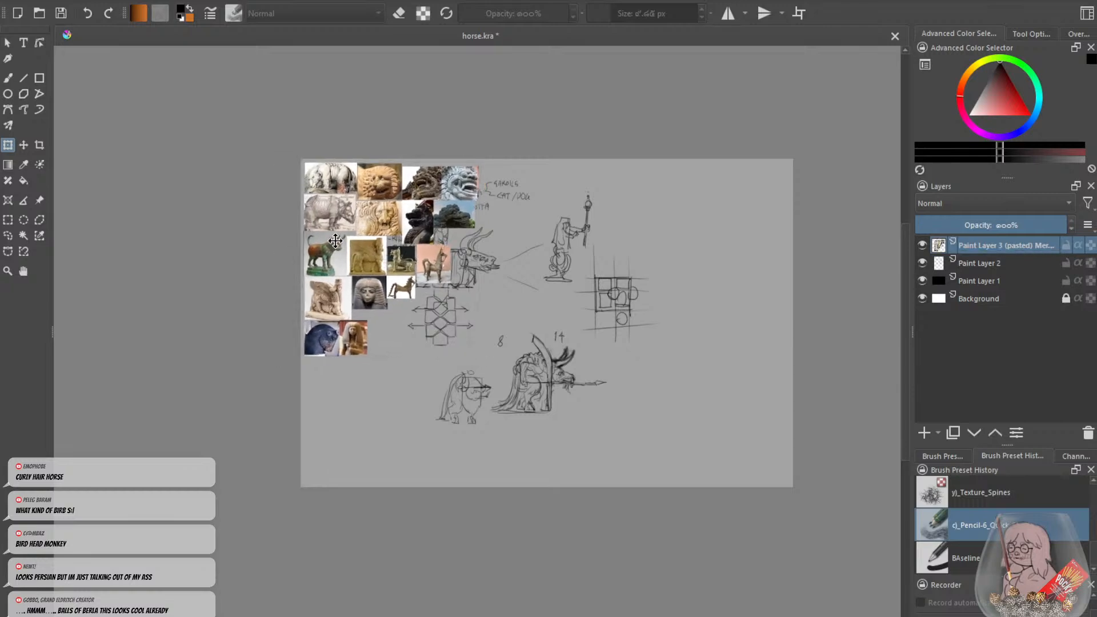
click(8, 235)
scroll(461, 269, up, 2)
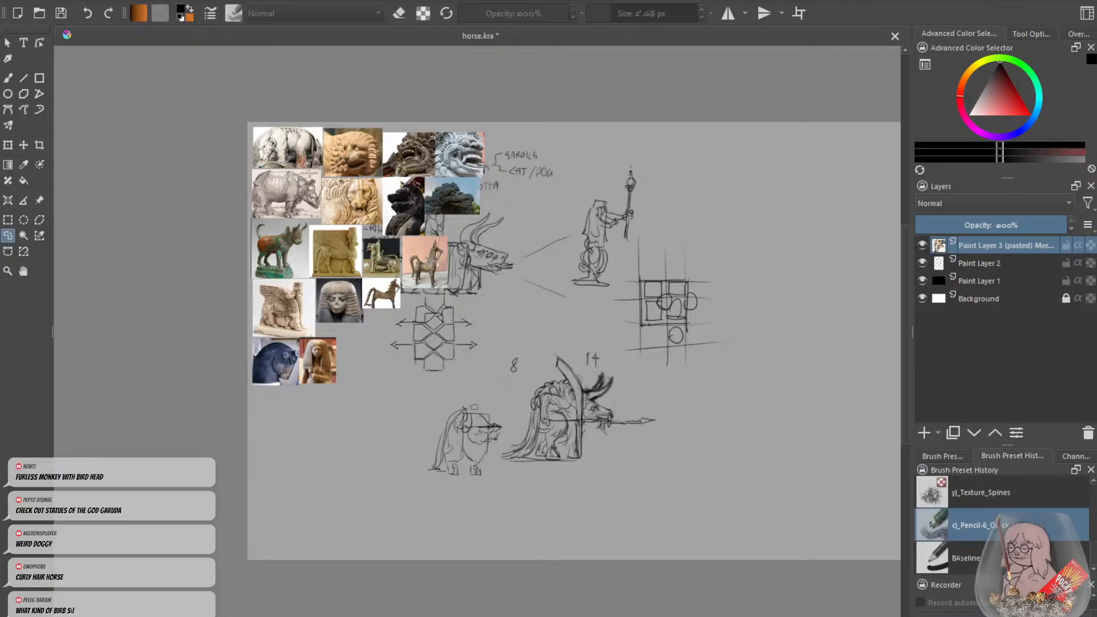
Examine the statue references alongside the shield bearer, mage and formation sketches for material and styling ideas.
scroll(547, 313, up, 3)
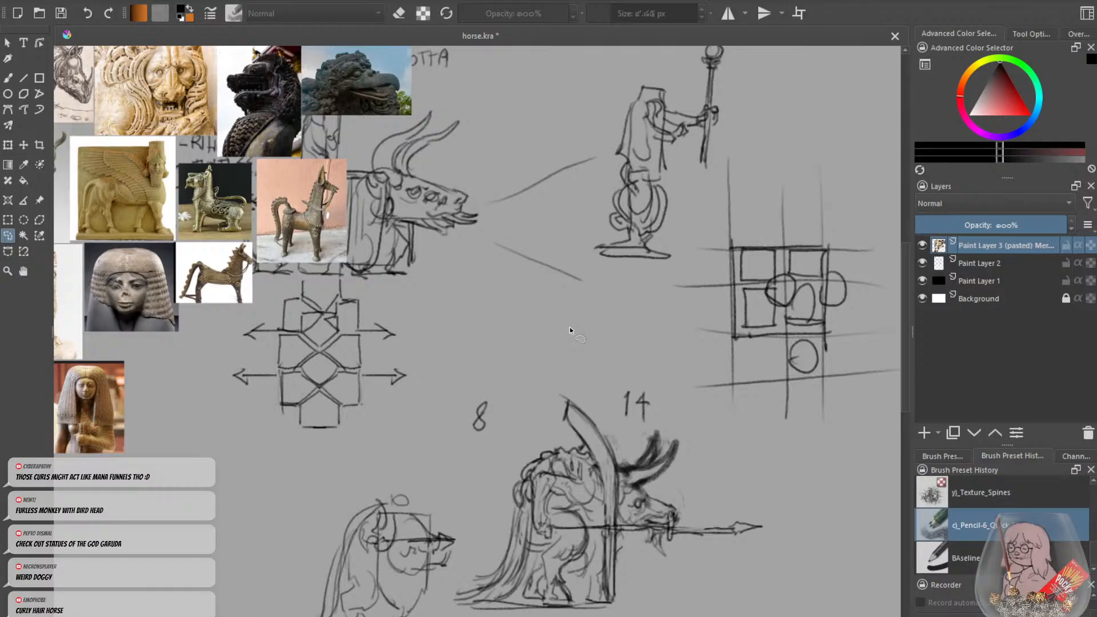
scroll(570, 330, down, 5)
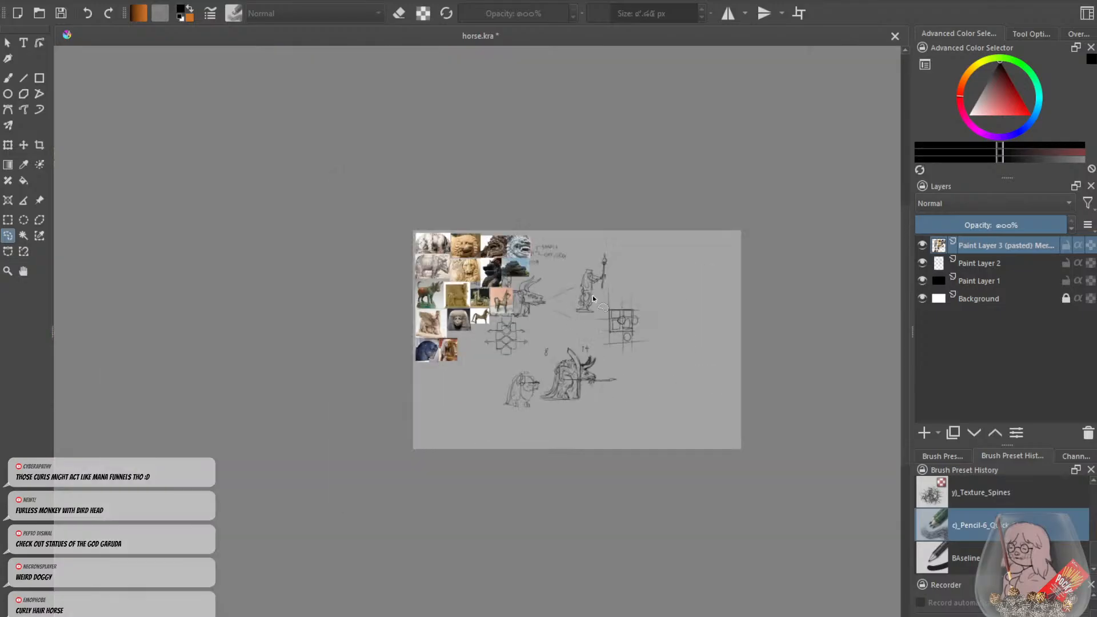
scroll(527, 244, up, 2)
scroll(527, 245, up, 1)
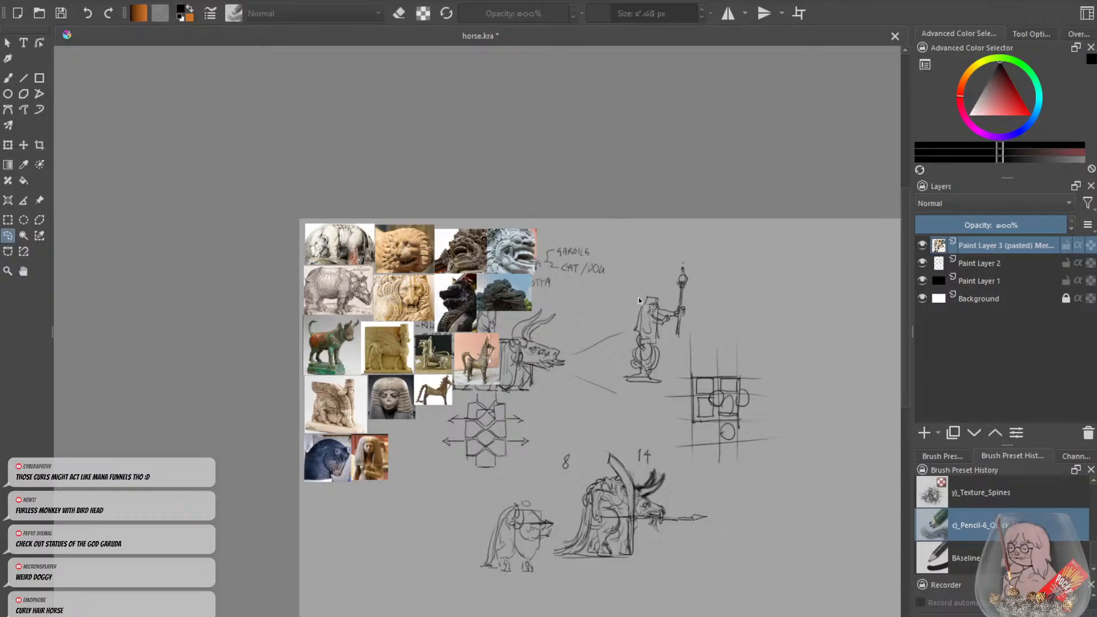
scroll(639, 297, down, 1)
drag(625, 401, 616, 364)
scroll(606, 353, up, 1)
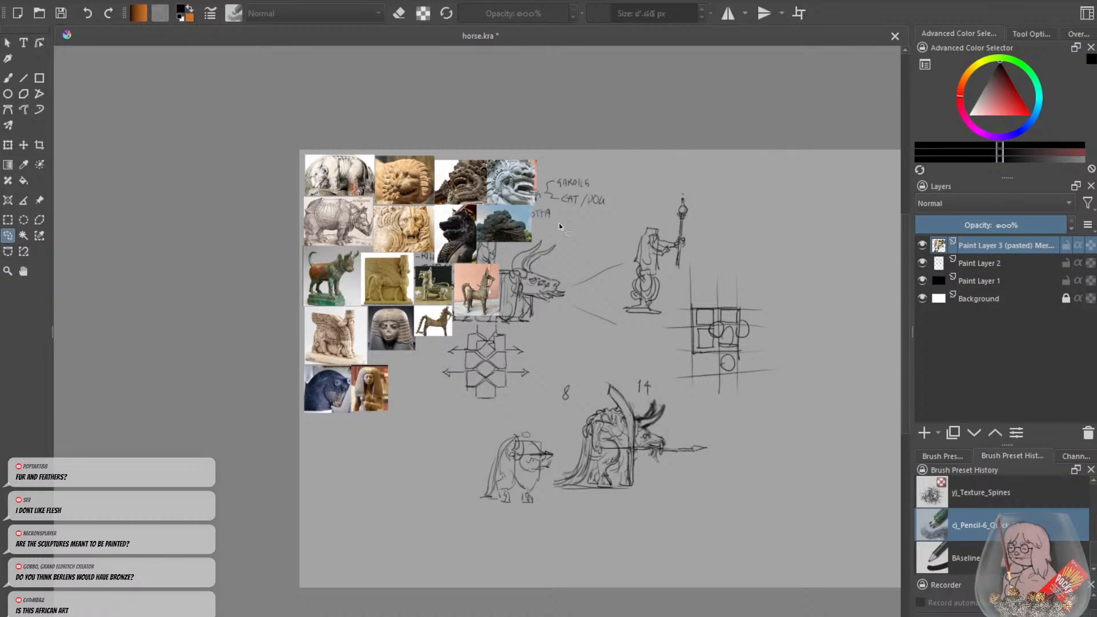
scroll(559, 222, up, 2)
drag(556, 263, 674, 248)
scroll(674, 248, down, 1)
scroll(552, 235, down, 4)
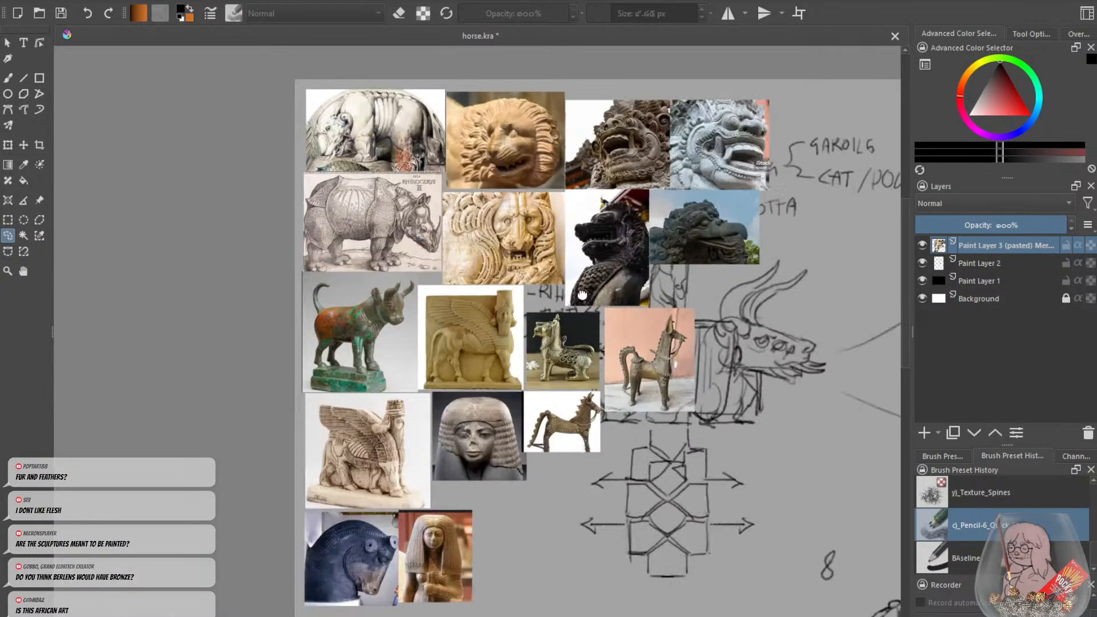
scroll(743, 287, up, 2)
scroll(743, 287, up, 2)
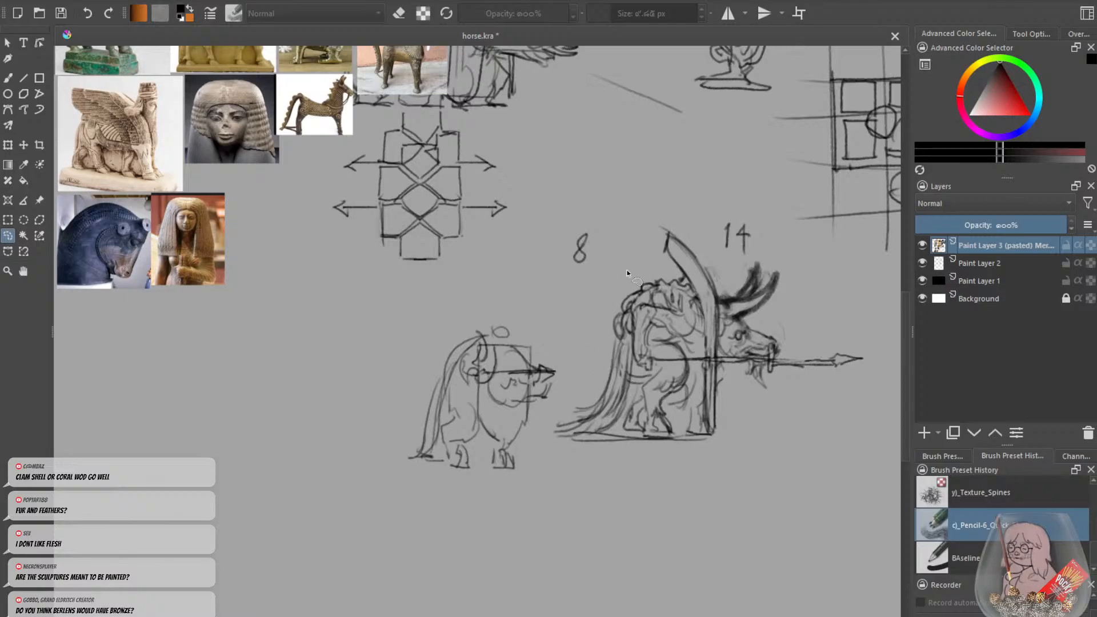
scroll(612, 218, down, 1)
mouse_move(612, 218)
mouse_down()
mouse_move(610, 238)
mouse_move(691, 301)
mouse_move(647, 375)
mouse_up()
scroll(648, 357, down, 1)
drag(646, 309, 662, 341)
scroll(714, 331, up, 1)
scroll(632, 363, down, 1)
scroll(646, 292, down, 1)
scroll(646, 293, up, 2)
scroll(649, 355, down, 1)
scroll(662, 340, up, 1)
drag(677, 383, 650, 341)
scroll(678, 332, down, 3)
scroll(699, 352, up, 3)
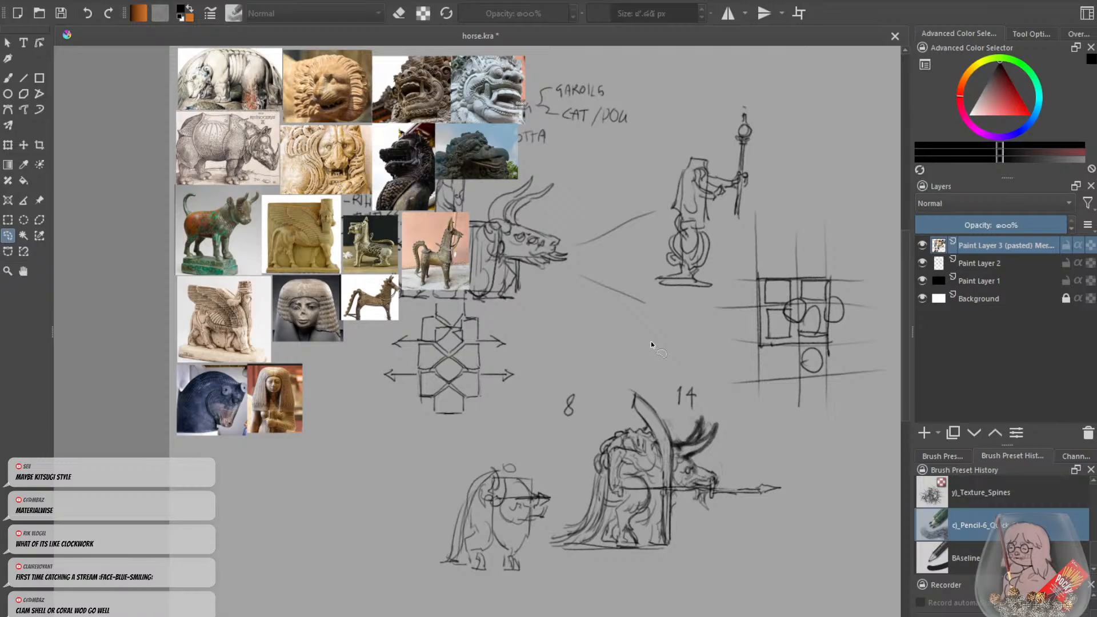
Save the horse.kra document.
click(60, 13)
drag(576, 330, 570, 351)
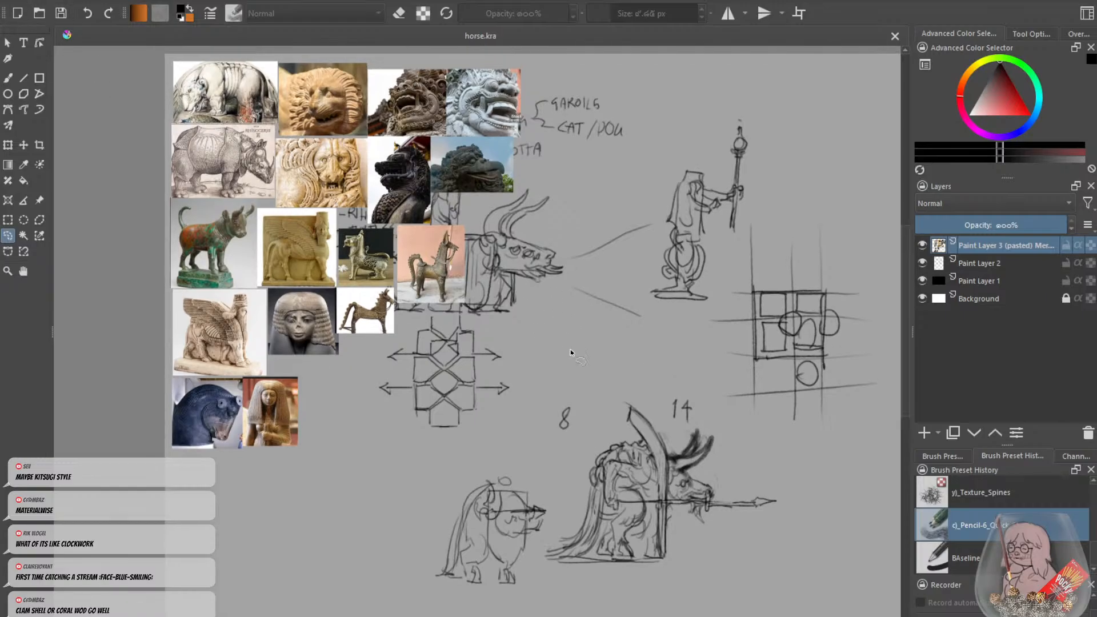
scroll(570, 349, down, 1)
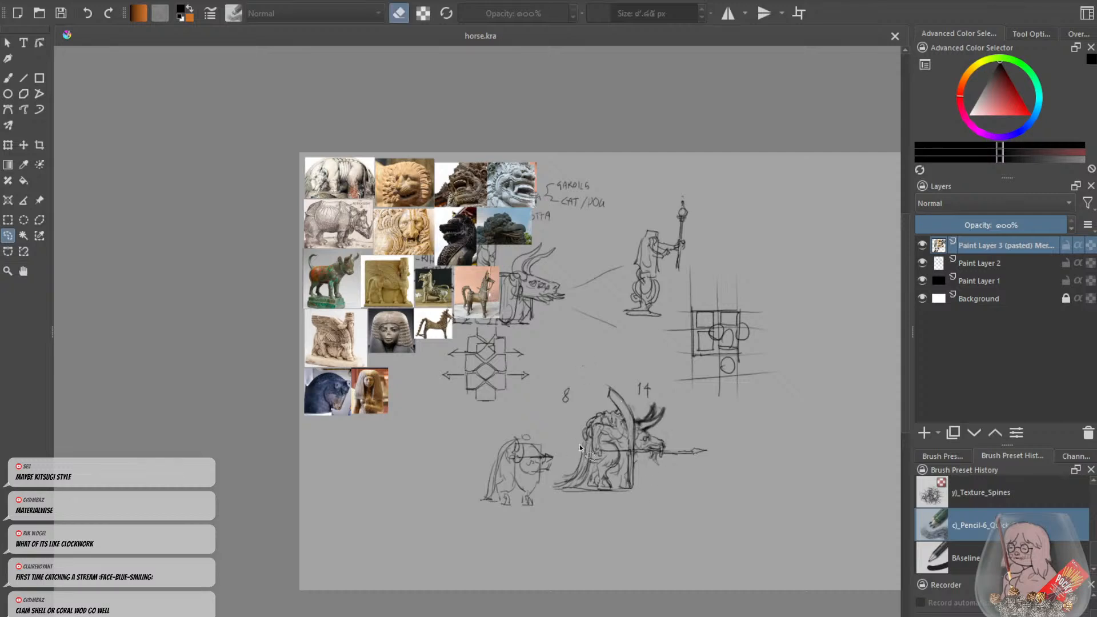
Switch to the brush and make the sketch layer, Paint Layer 2, active, toggling layer visibility to identify it.
click(8, 80)
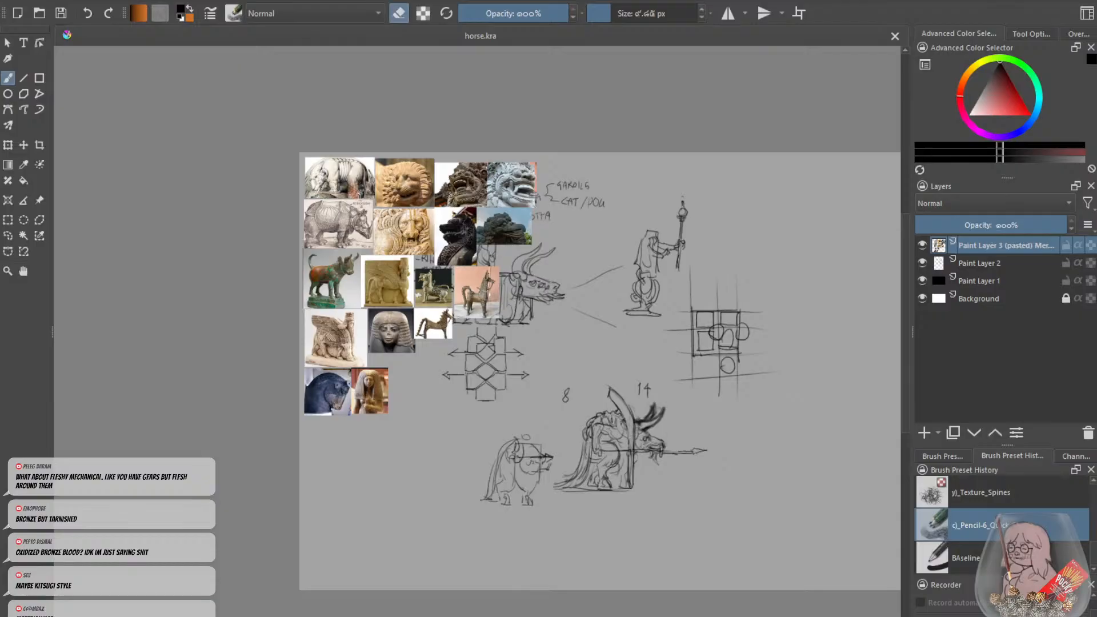
key(e)
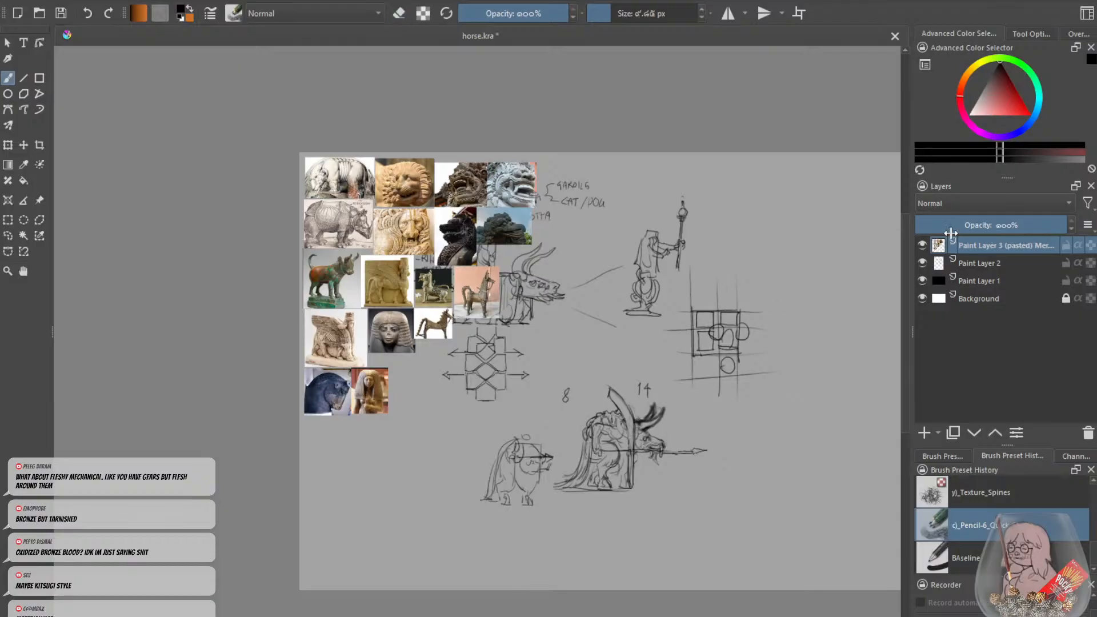
key(e)
key(e)
click(922, 247)
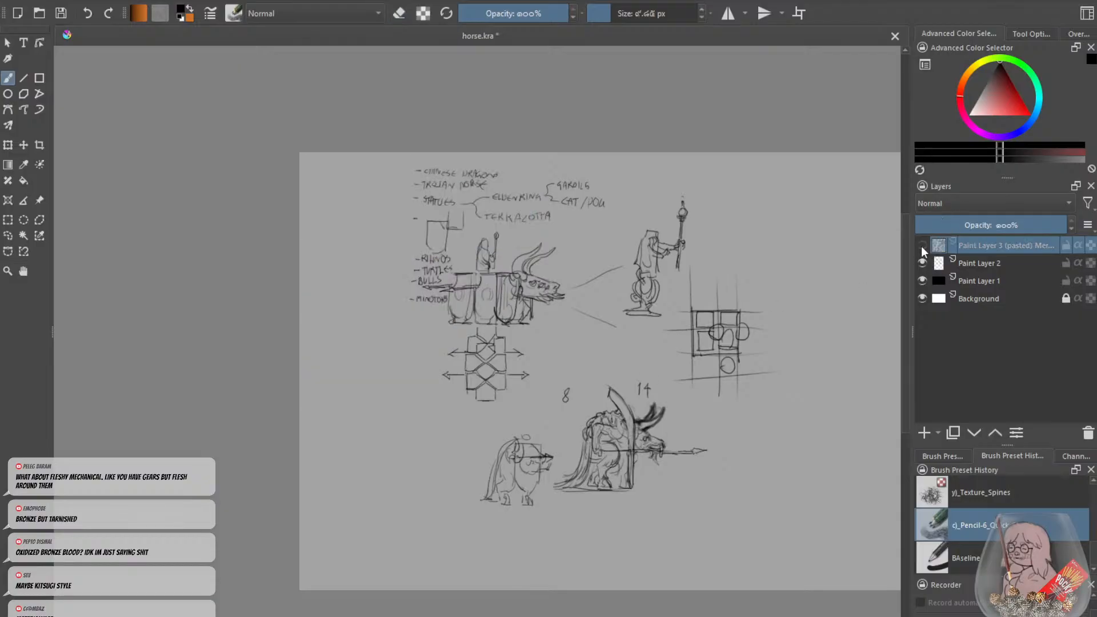
click(922, 247)
click(921, 265)
click(921, 265)
click(972, 263)
key(e)
key(e)
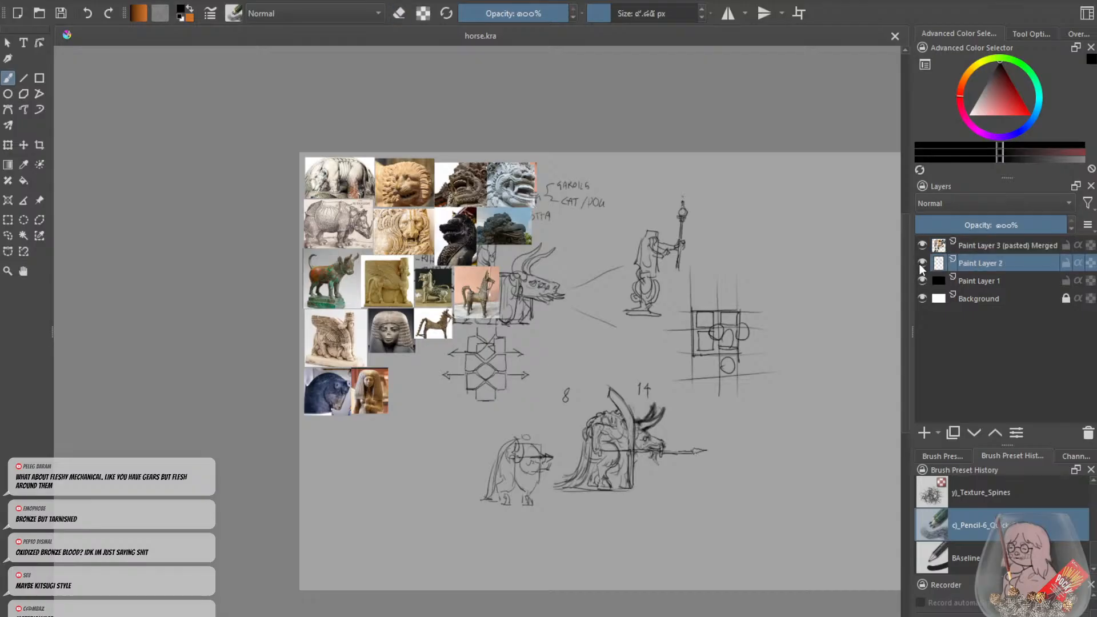
click(921, 264)
click(922, 264)
Review the large bull-headed shield bearer sketch against the statue references and the neighbouring sketches.
scroll(906, 260, down, 1)
scroll(906, 262, up, 1)
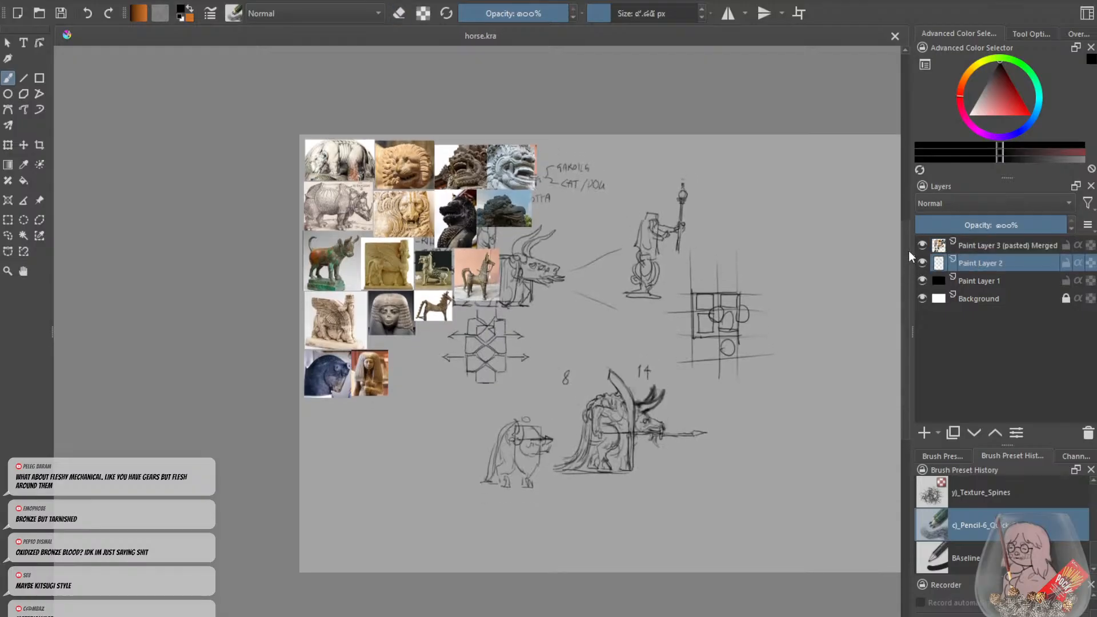
scroll(514, 478, down, 1)
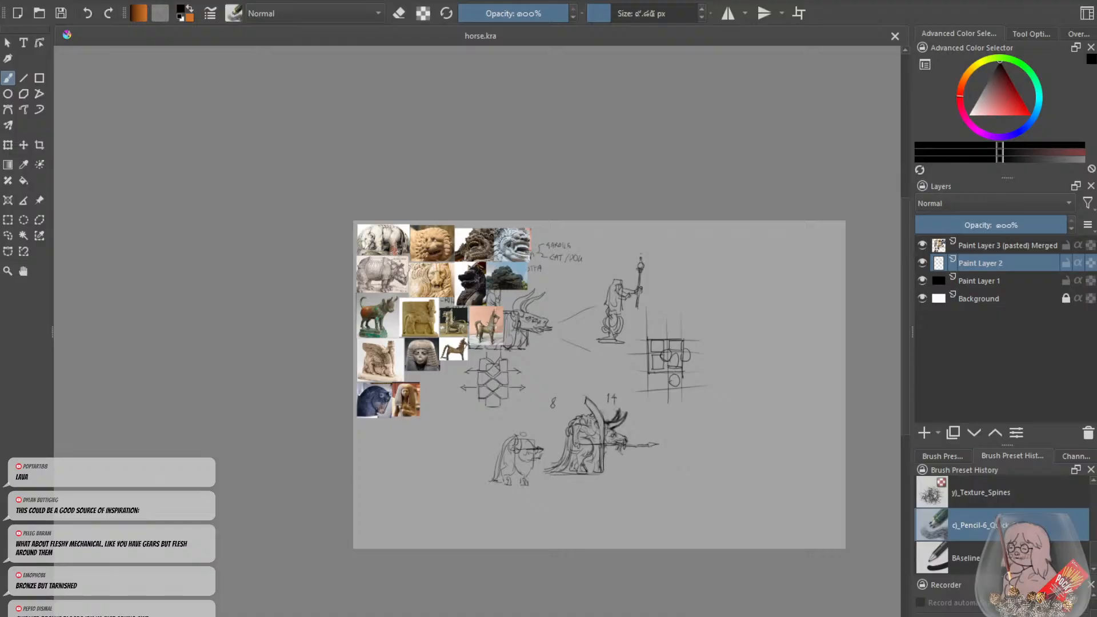
scroll(575, 435, up, 2)
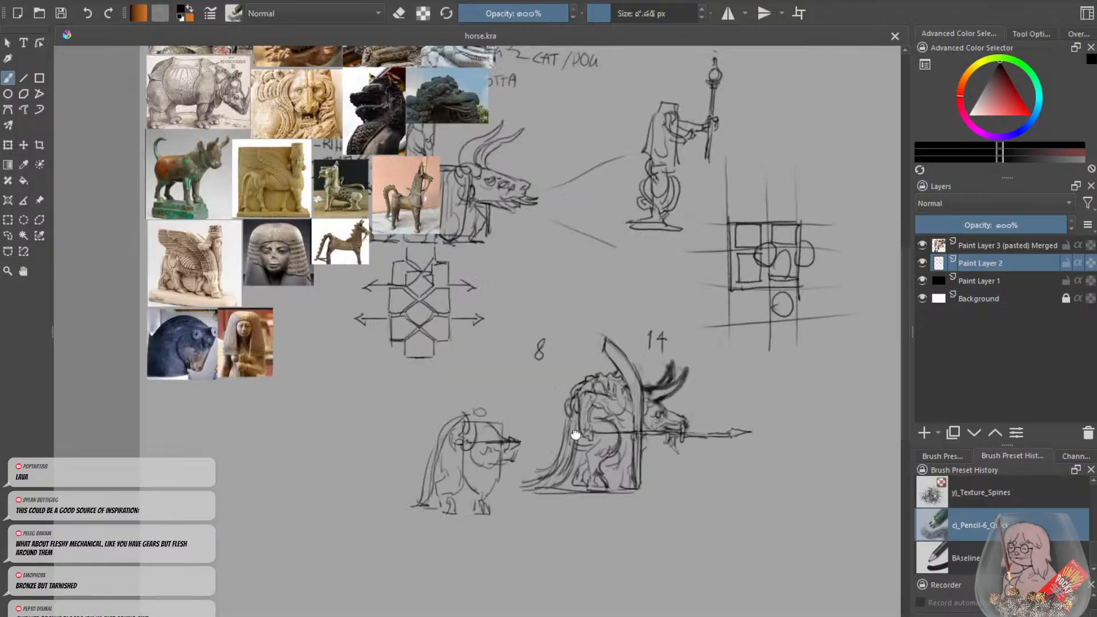
mouse_move(574, 436)
mouse_down()
mouse_move(570, 359)
mouse_move(556, 383)
mouse_move(557, 454)
mouse_up()
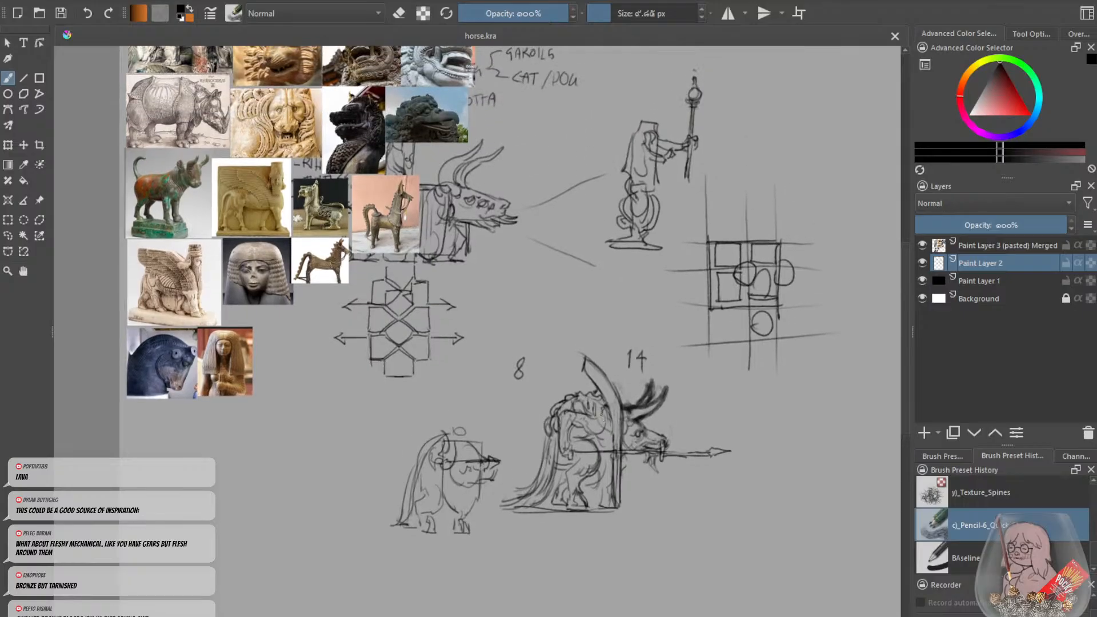
scroll(601, 416, down, 2)
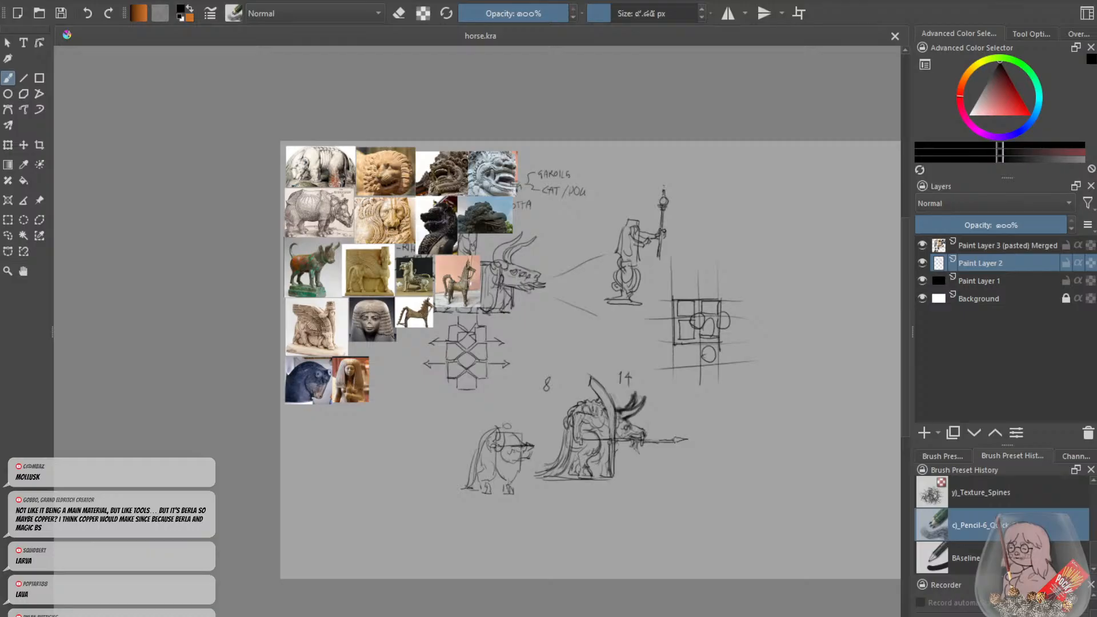
mouse_move(537, 339)
mouse_down()
mouse_move(560, 332)
mouse_move(557, 289)
mouse_up()
scroll(726, 396, up, 5)
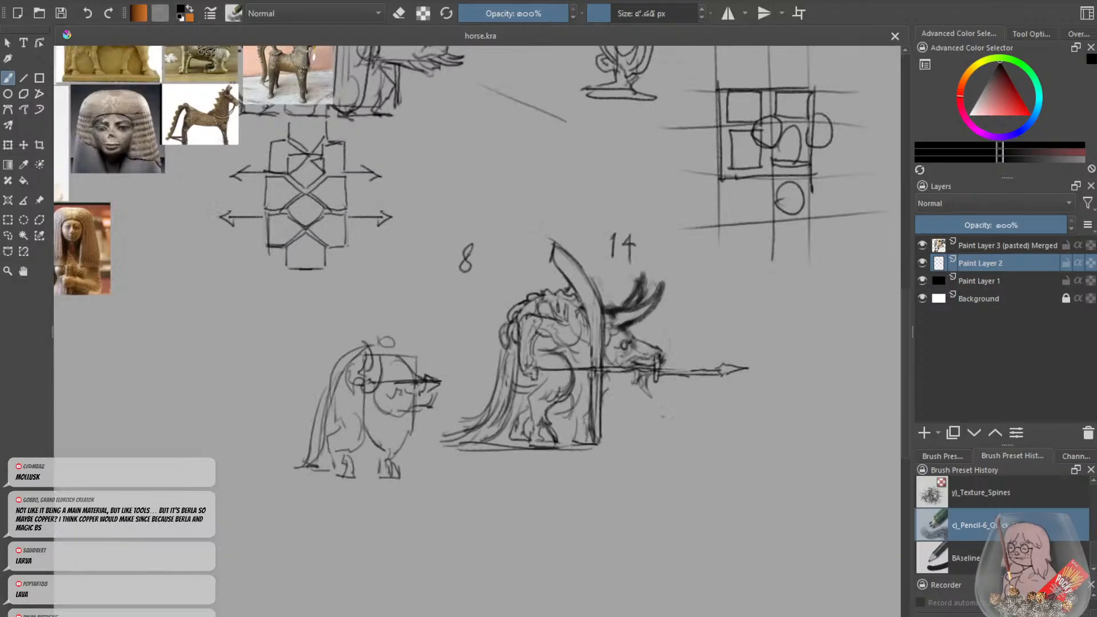
scroll(729, 402, down, 3)
scroll(611, 360, up, 2)
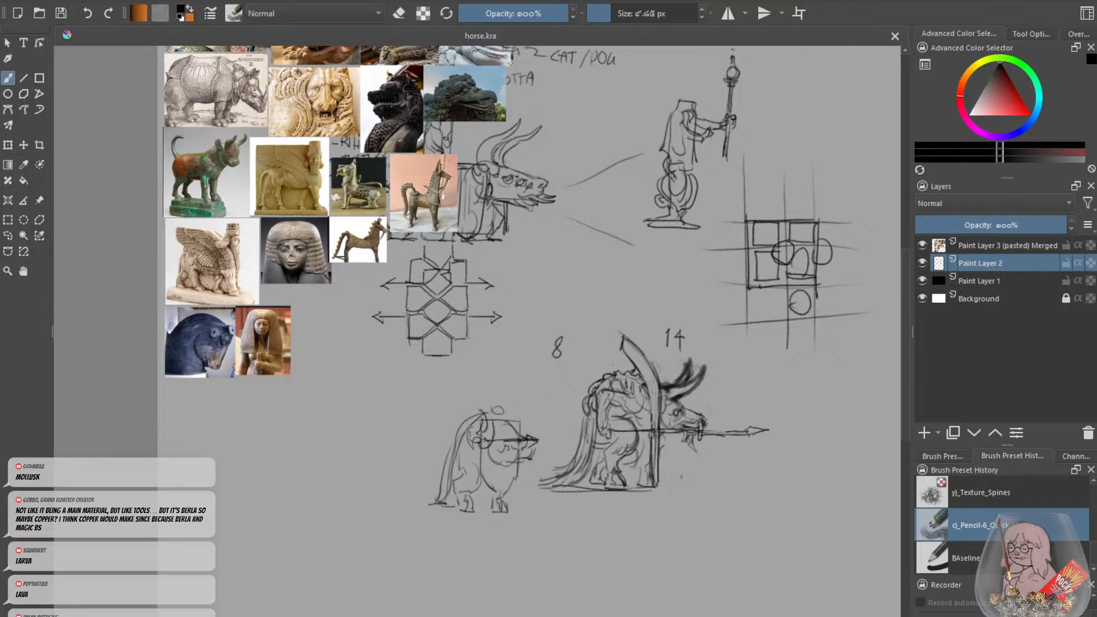
mouse_move(682, 477)
mouse_down()
mouse_move(650, 485)
mouse_move(610, 457)
mouse_up()
scroll(632, 448, down, 2)
scroll(634, 473, up, 2)
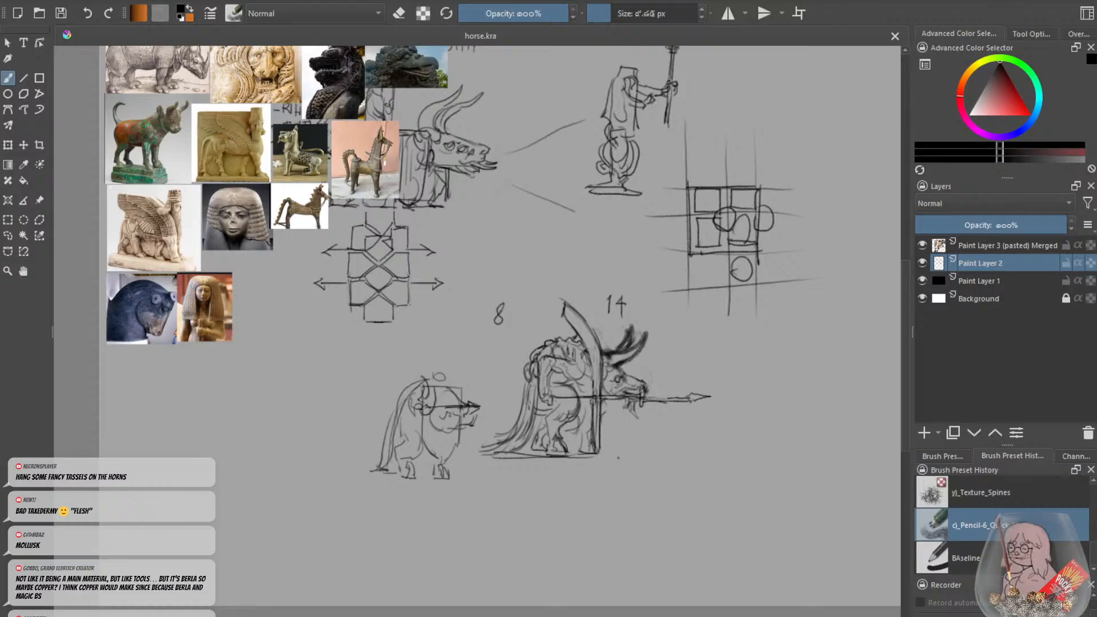
Lightly erase the sketch lines on the upper torso of the large bull-headed shield bearer, just behind the shield.
drag(617, 458, 575, 456)
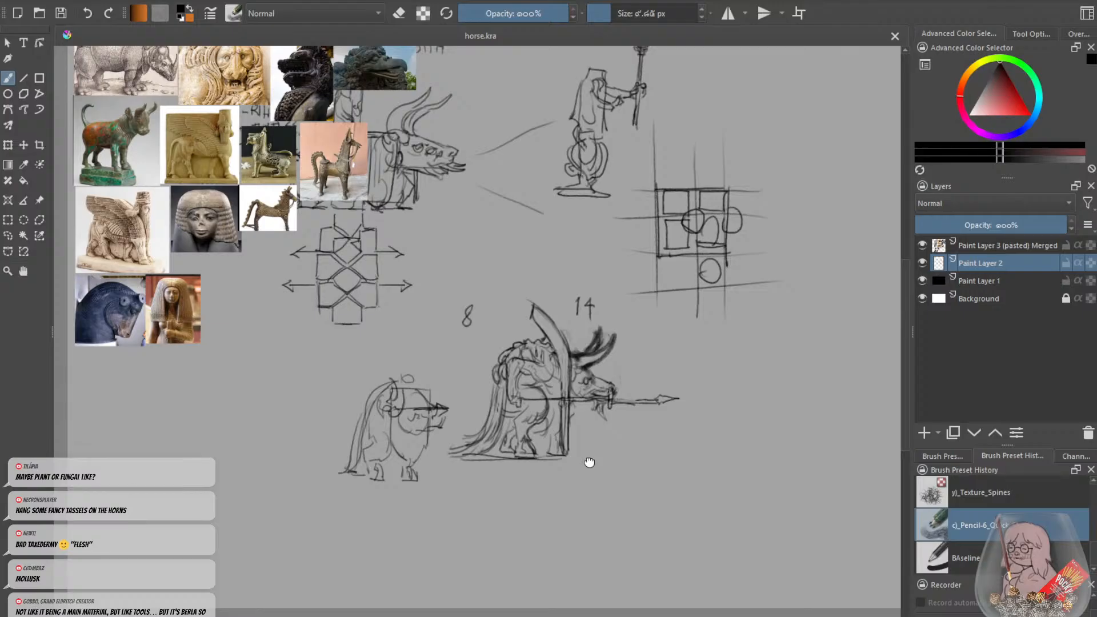
scroll(575, 456, up, 2)
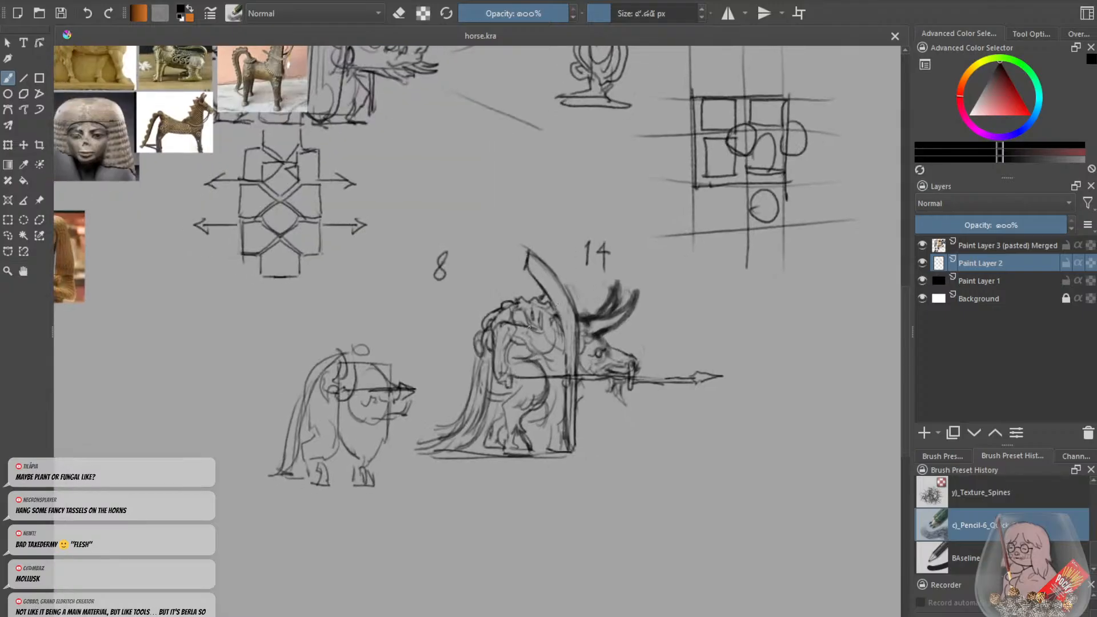
key(e)
mouse_move(541, 328)
mouse_down()
mouse_move(548, 318)
mouse_move(531, 328)
mouse_up()
key(e)
key(e)
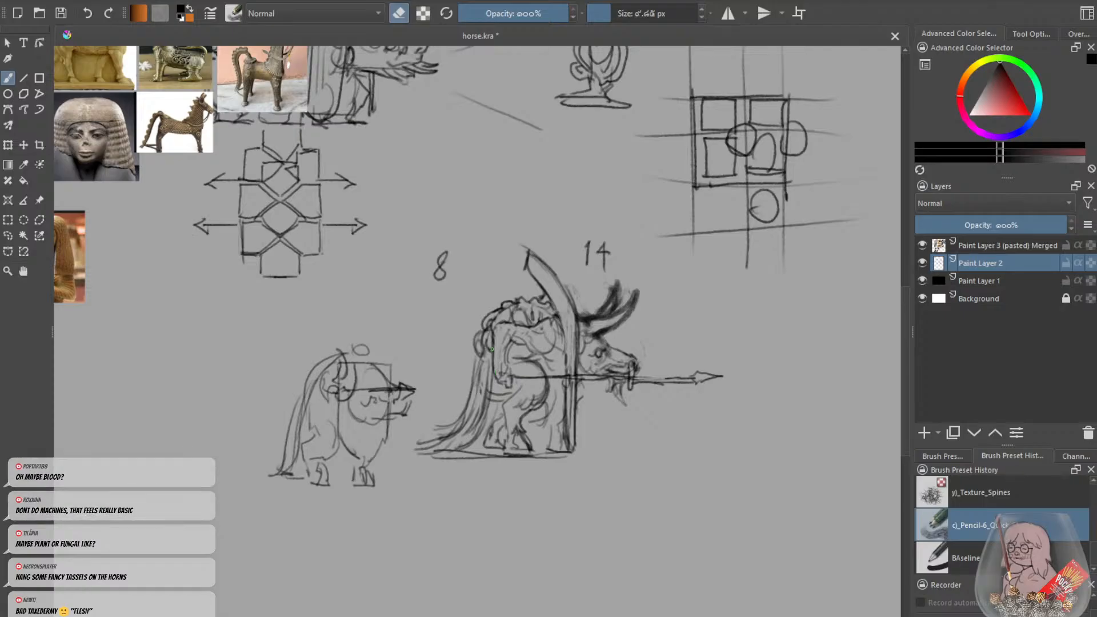
Refine the arm, torso and hind-leg lines of the large bull-headed shield bearer with short pencil strokes.
key(e)
mouse_move(523, 345)
mouse_down()
mouse_move(537, 354)
mouse_move(548, 324)
mouse_move(522, 348)
mouse_move(512, 343)
mouse_move(533, 344)
mouse_up()
key(ctrl+z)
key(e)
key(e)
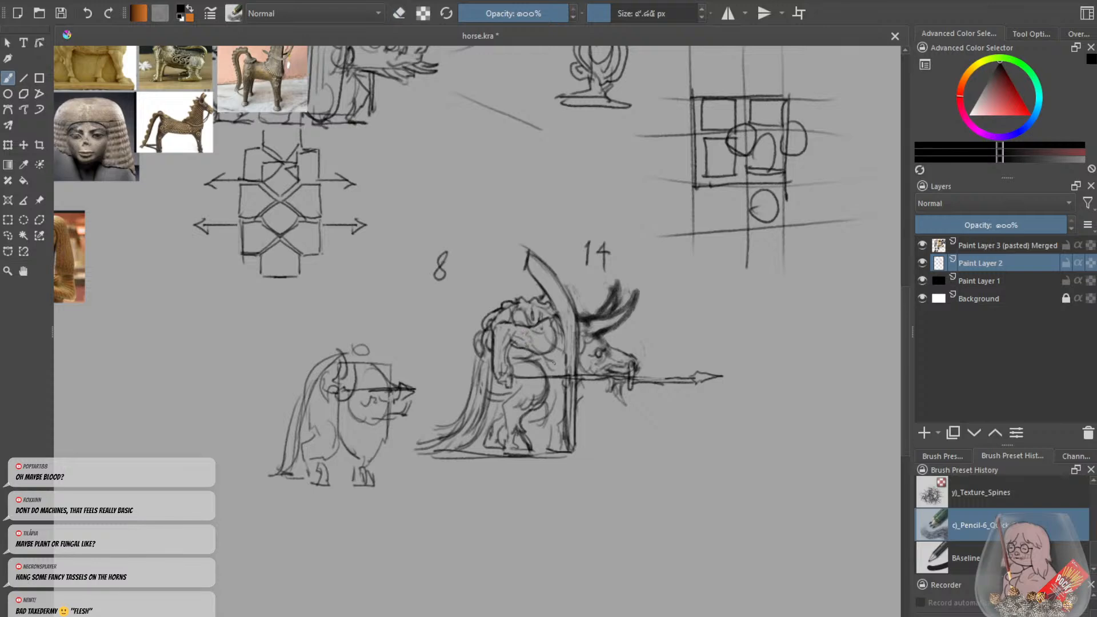
drag(490, 378, 489, 398)
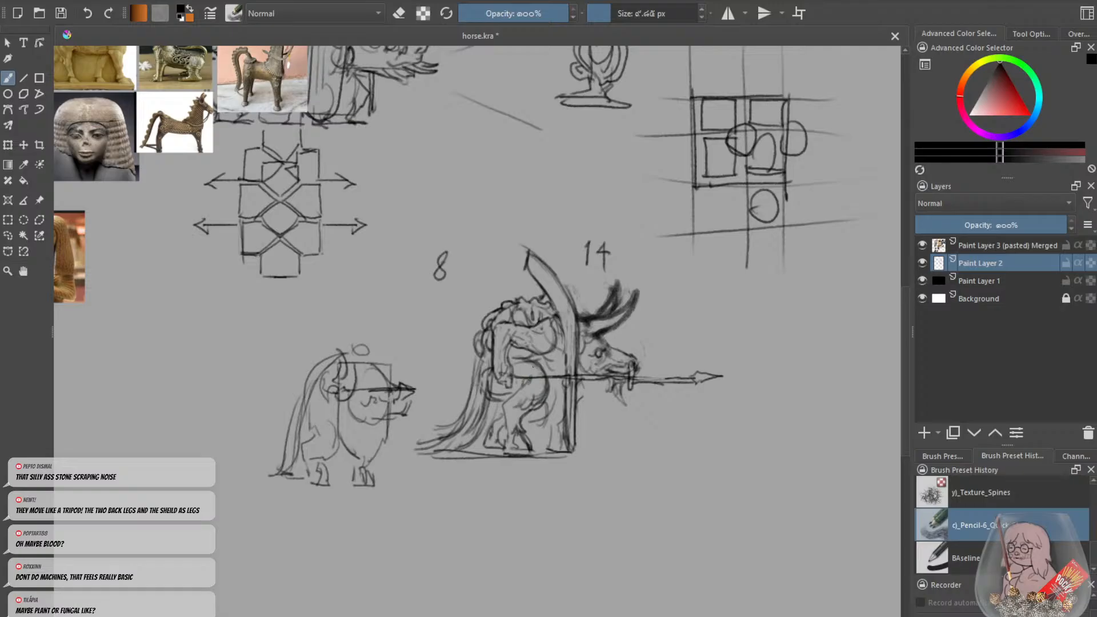
drag(547, 370, 546, 383)
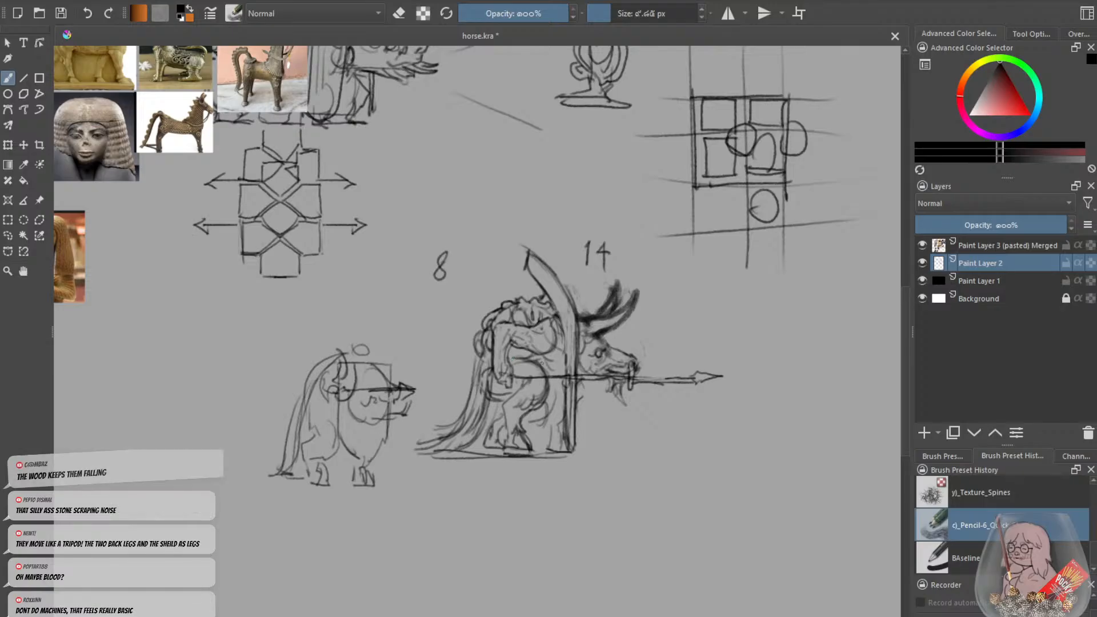
drag(551, 366, 520, 431)
key(ctrl+z)
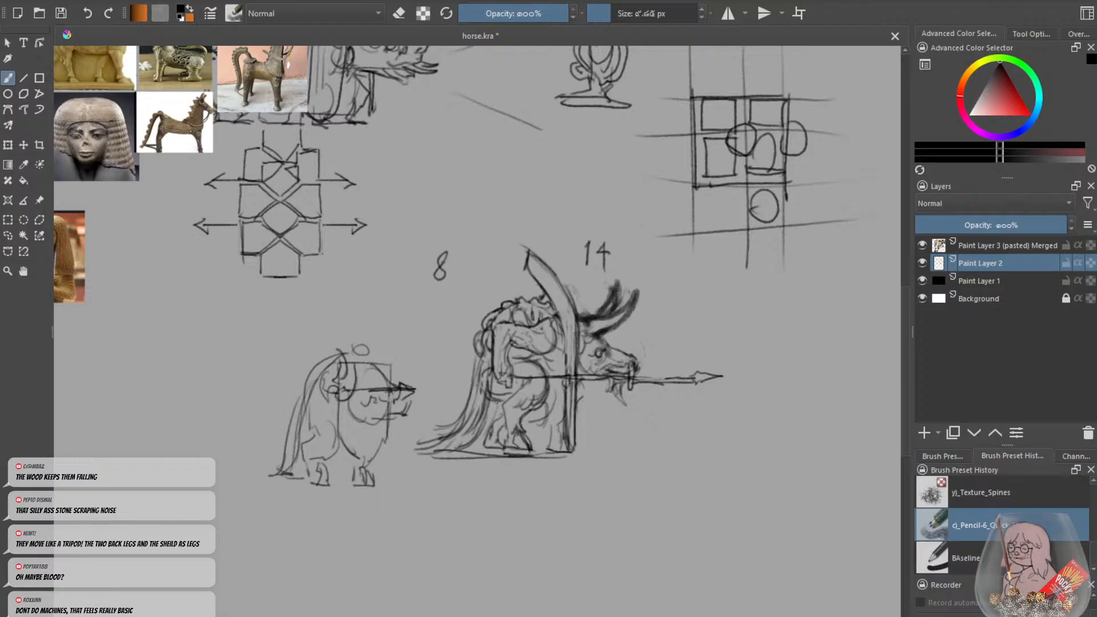
Lighten the trailing cape behind the large shield bearer and redraw its upper edge near the hip.
key(e)
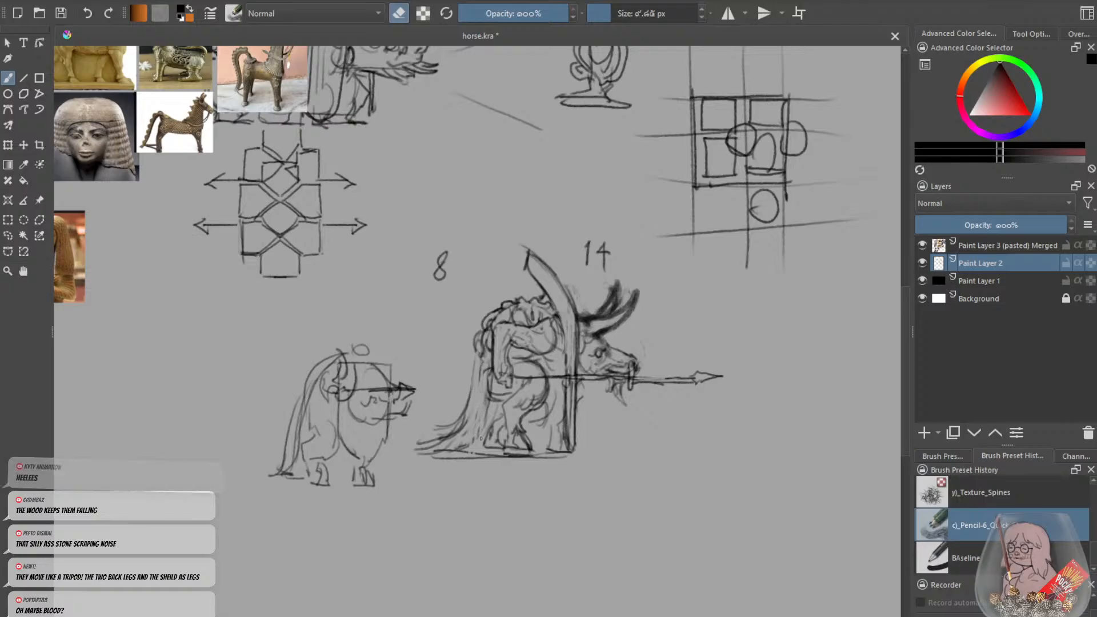
key(e)
mouse_move(483, 377)
mouse_down()
mouse_move(473, 413)
mouse_move(489, 394)
mouse_up()
Draw a low flat plinth beneath the large shield bearer, joining the feet, the trailing cape and the shield's base.
mouse_move(495, 455)
mouse_down()
mouse_move(460, 455)
mouse_move(473, 455)
mouse_up()
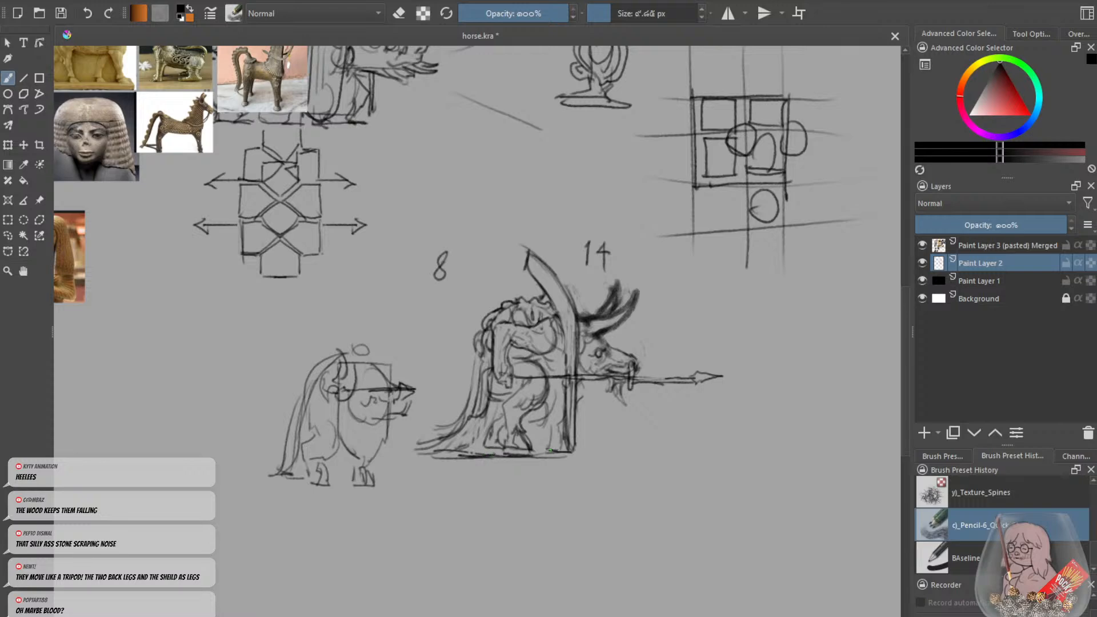
mouse_move(565, 460)
mouse_down()
mouse_move(478, 464)
mouse_move(522, 451)
mouse_move(473, 452)
mouse_up()
key(ctrl+z)
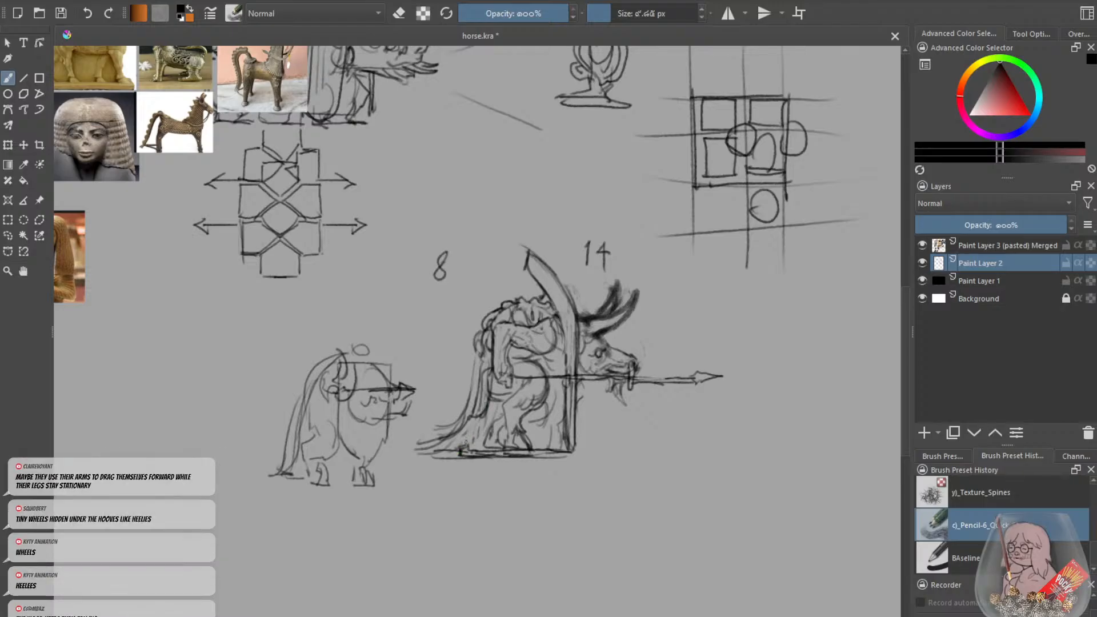
key(minus)
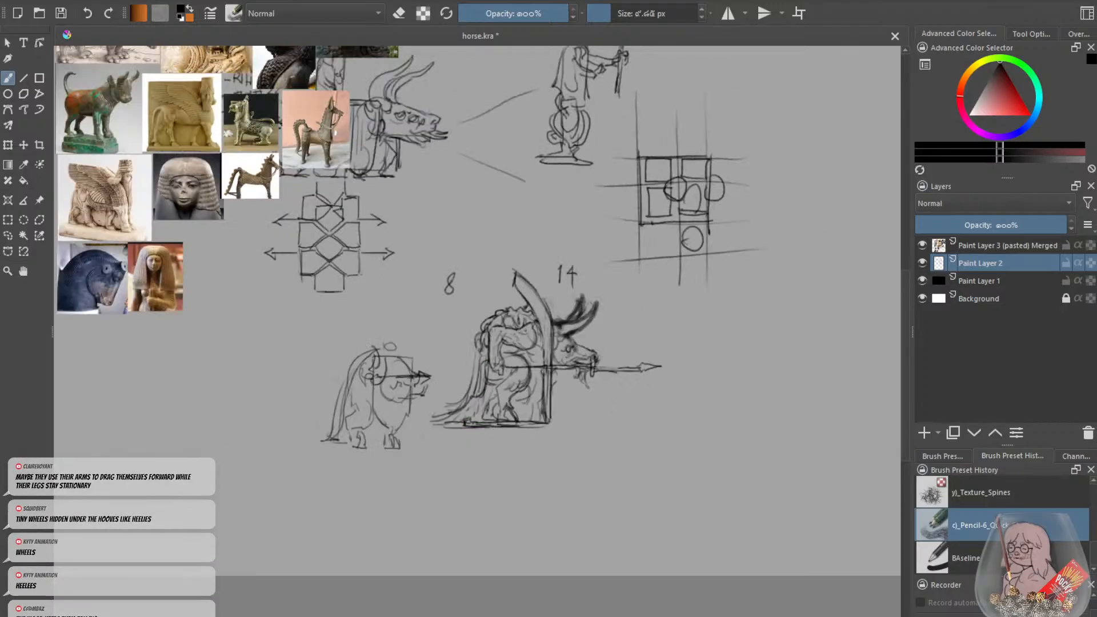
drag(904, 313, 902, 345)
key(plus)
drag(480, 262, 460, 355)
mouse_move(487, 183)
mouse_down()
mouse_move(517, 163)
mouse_move(486, 229)
mouse_up()
key(ctrl+z)
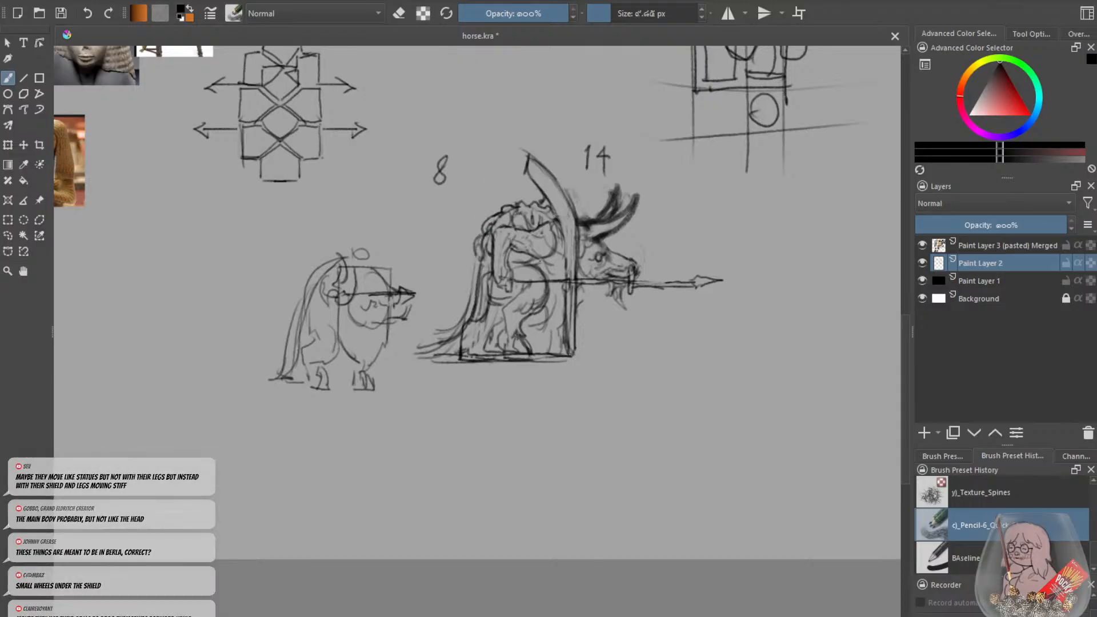
Sketch a tall double-outlined slab below the large shield bearer, with a row of small curls along one long edge.
mouse_move(562, 388)
mouse_down()
mouse_move(505, 387)
mouse_move(491, 459)
mouse_move(574, 494)
mouse_move(563, 499)
mouse_move(575, 410)
mouse_move(565, 499)
mouse_move(505, 484)
mouse_move(496, 495)
mouse_move(501, 406)
mouse_move(494, 481)
mouse_up()
key(ctrl+z)
mouse_move(507, 393)
mouse_down()
mouse_move(584, 398)
mouse_move(512, 403)
mouse_move(501, 483)
mouse_up()
key(ctrl+z)
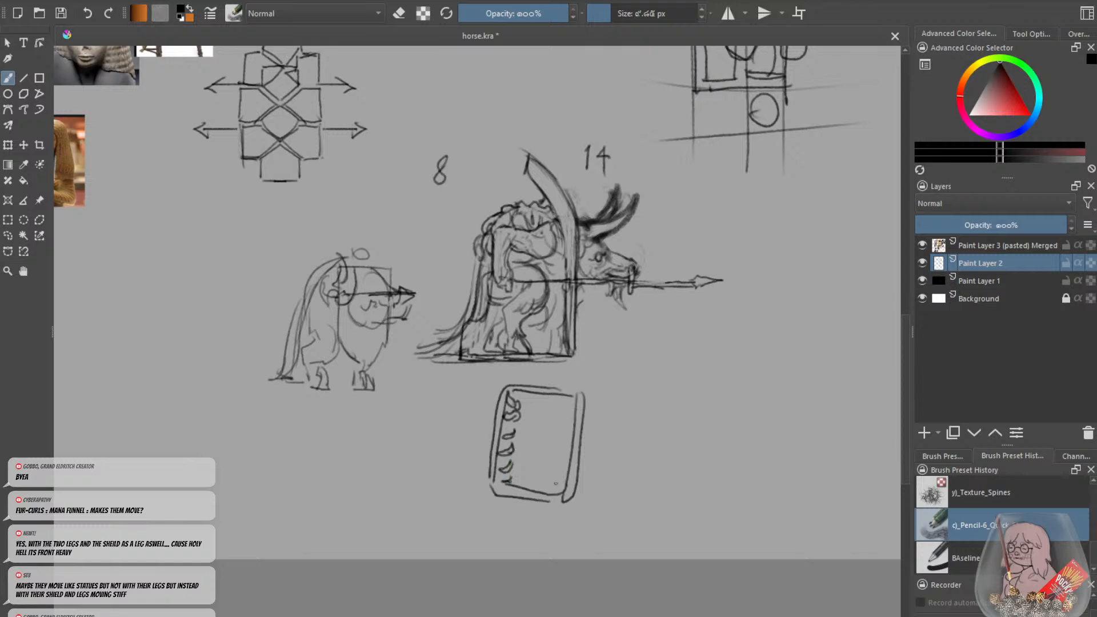
Fill the slab sketch's opposite long edge with matching curls and add lighter inner curls along both sides.
mouse_move(567, 485)
mouse_down()
mouse_move(555, 496)
mouse_move(560, 481)
mouse_up()
mouse_move(565, 467)
mouse_down()
mouse_move(556, 474)
mouse_move(560, 449)
mouse_up()
drag(574, 412, 519, 414)
mouse_move(530, 412)
mouse_down()
mouse_move(519, 424)
mouse_move(552, 428)
mouse_move(549, 437)
mouse_up()
mouse_move(552, 438)
mouse_down()
mouse_move(550, 455)
mouse_move(517, 441)
mouse_up()
mouse_move(526, 433)
mouse_down()
mouse_move(519, 456)
mouse_move(551, 473)
mouse_move(546, 485)
mouse_move(519, 483)
mouse_move(528, 467)
mouse_move(518, 469)
mouse_move(545, 479)
mouse_move(551, 465)
mouse_move(545, 489)
mouse_move(520, 483)
mouse_move(513, 460)
mouse_up()
key(ctrl+z)
key(ctrl+z)
key(ctrl+z)
key(ctrl+z)
key(ctrl+z)
key(ctrl+z)
key(e)
key(e)
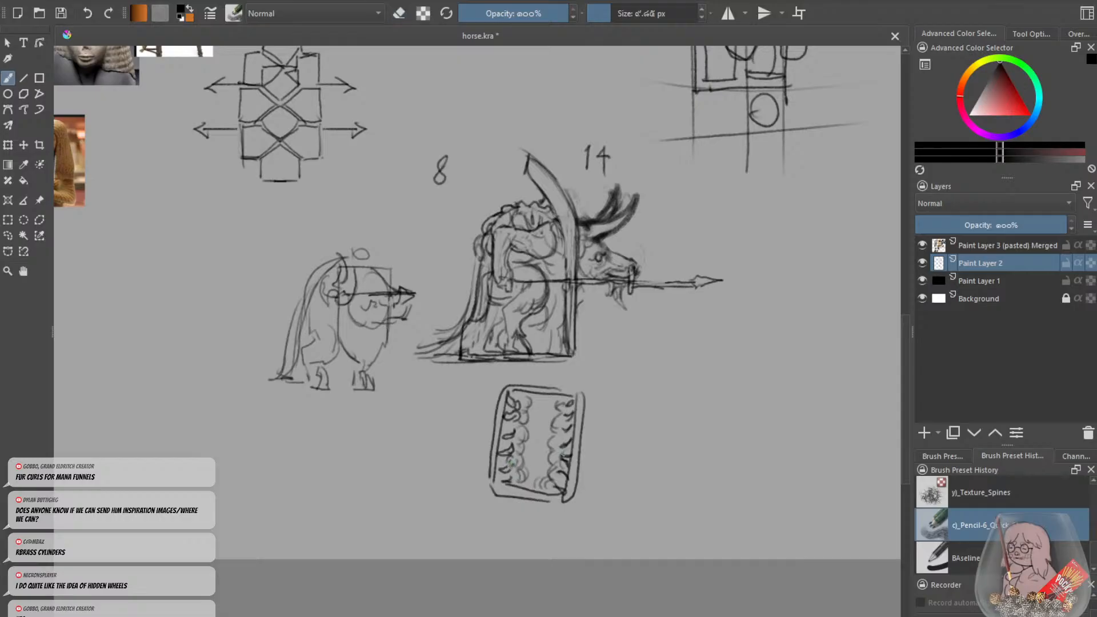
Lightly erase stray lines along the bottom edge of the large shield bearer's plinth.
key(minus)
key(minus)
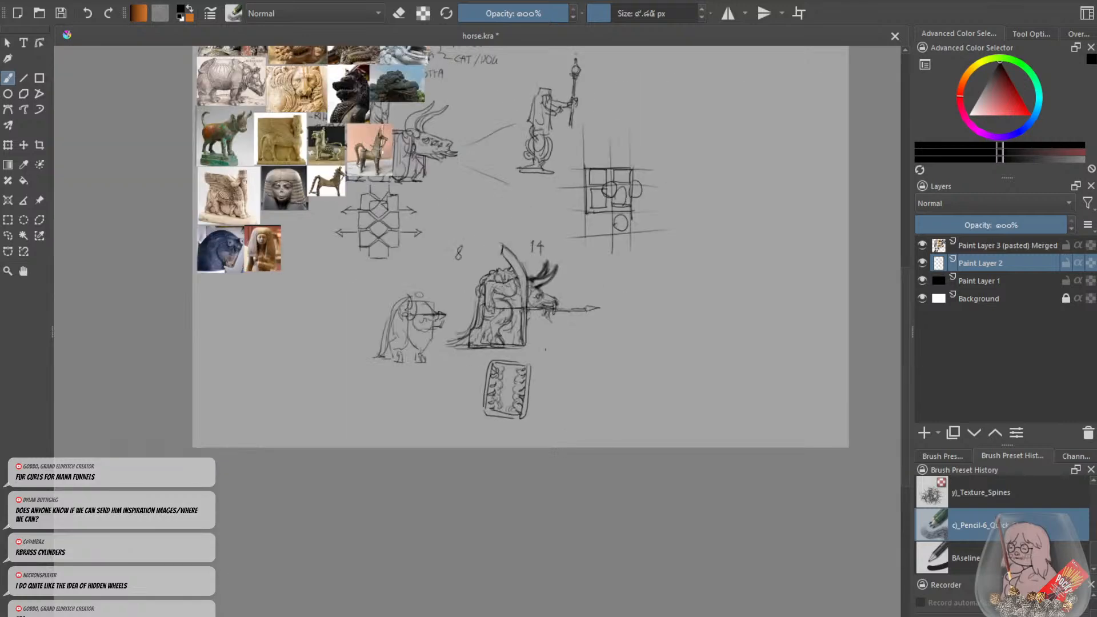
key(plus)
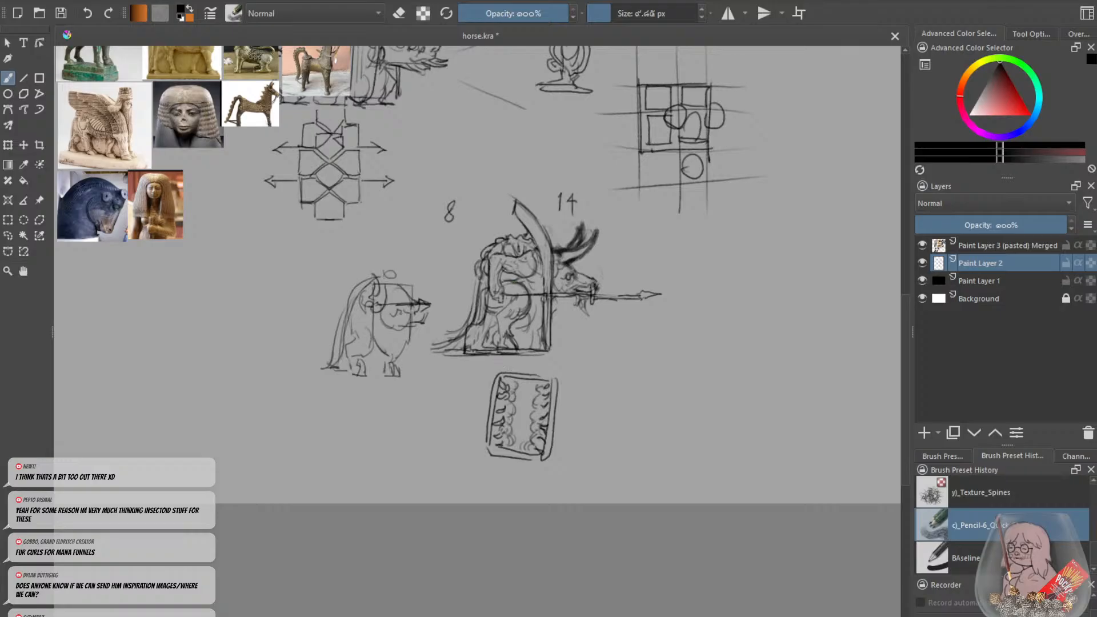
key(e)
mouse_move(526, 354)
mouse_down()
mouse_move(483, 350)
mouse_move(534, 352)
mouse_up()
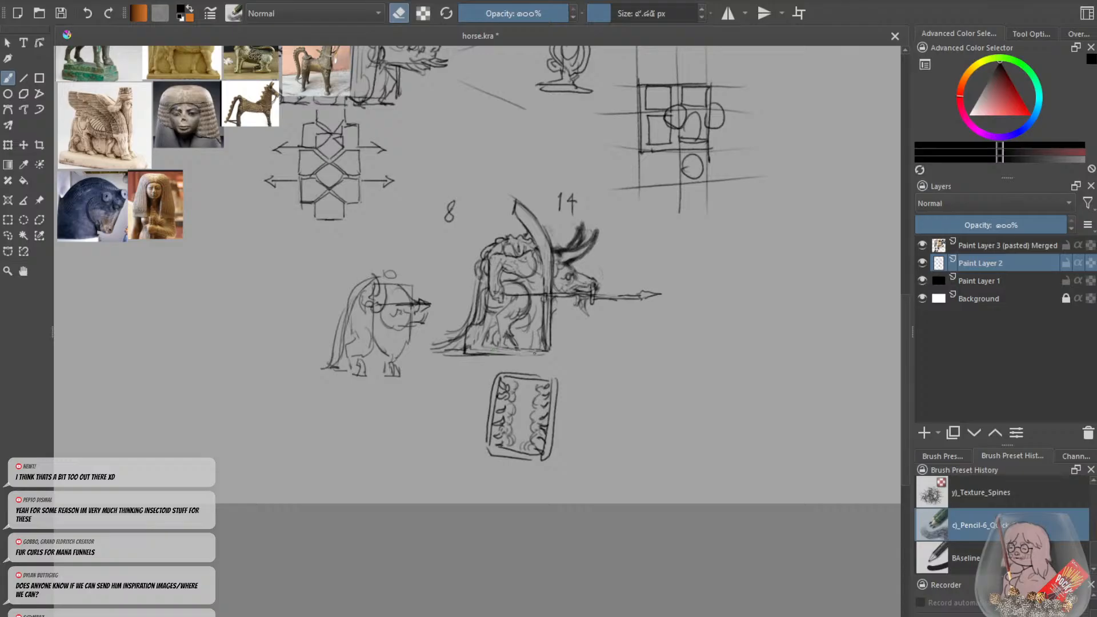
key(e)
key(ctrl+minus)
key(ctrl+plus)
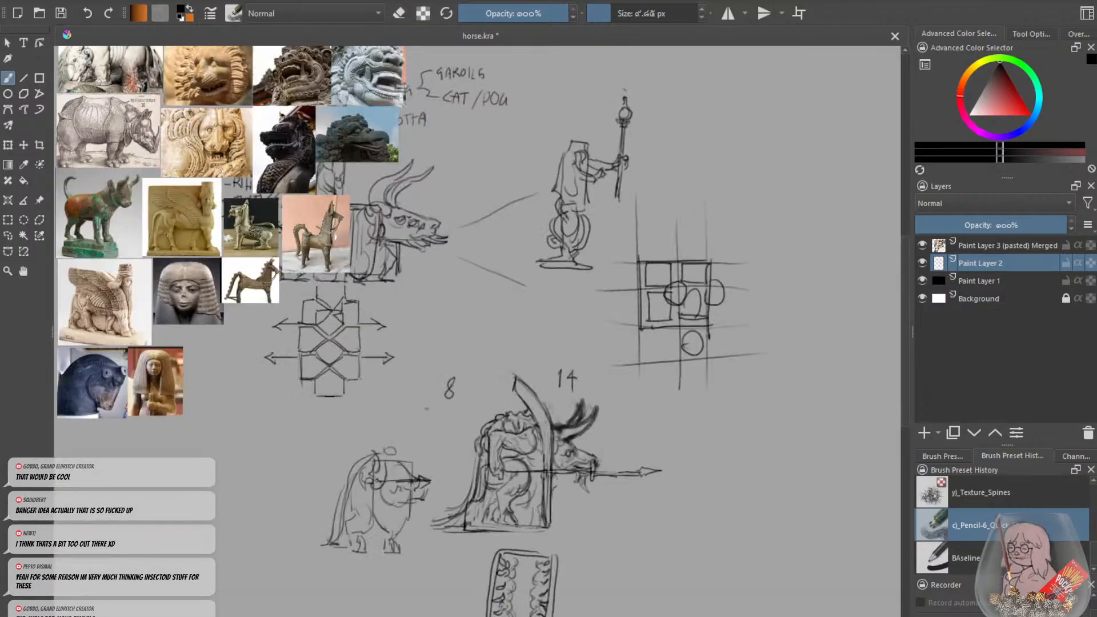
click(1006, 245)
click(1030, 116)
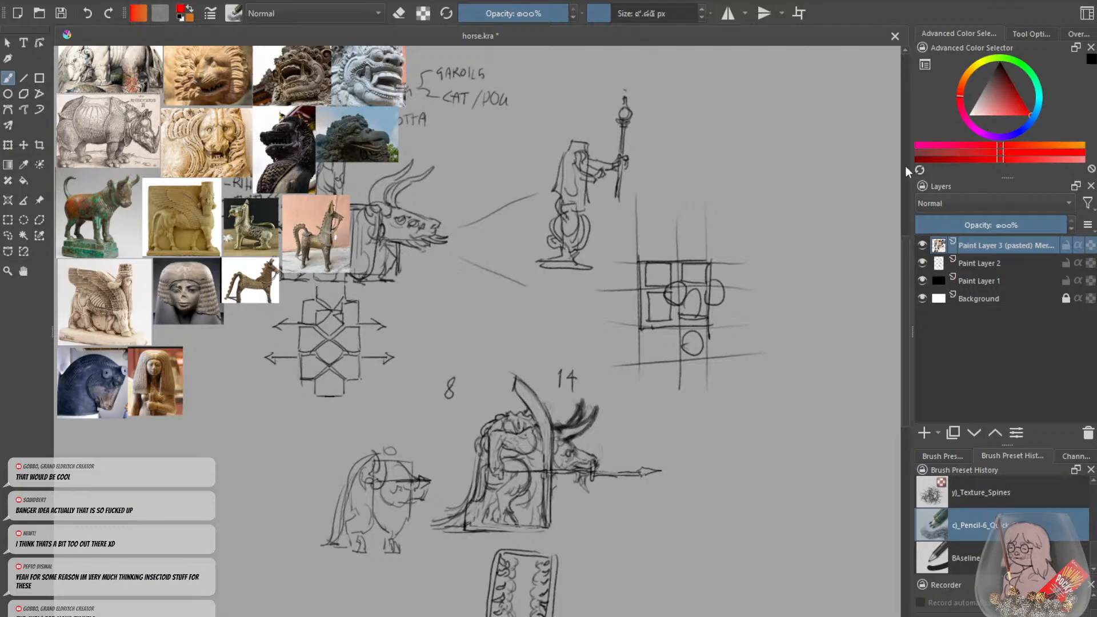
scroll(829, 260, up, 2)
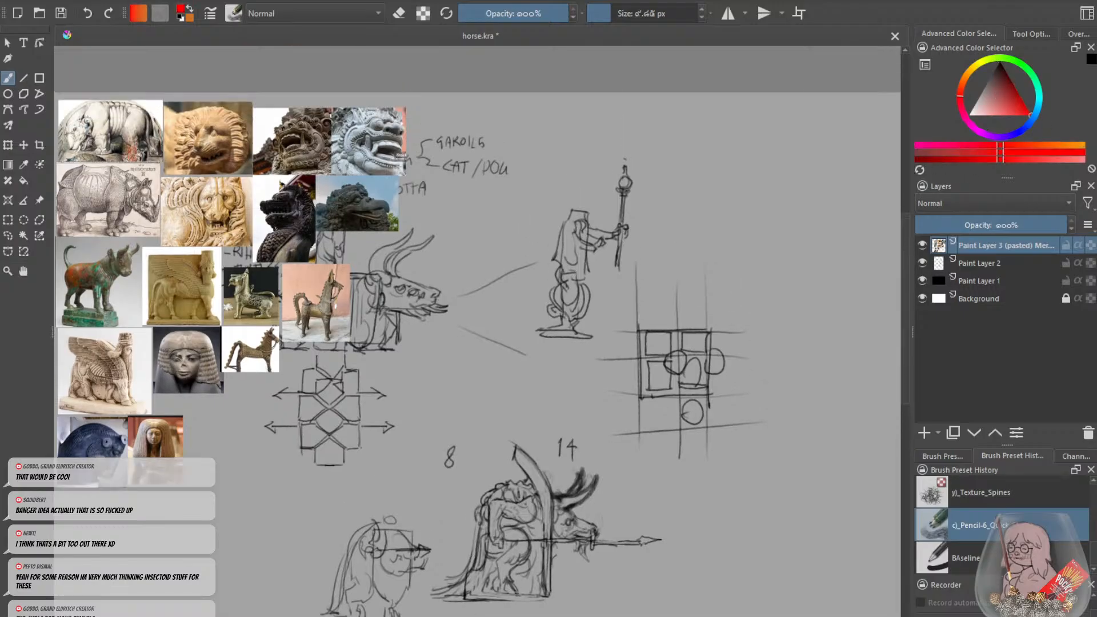
scroll(477, 331, left, 1)
click(972, 265)
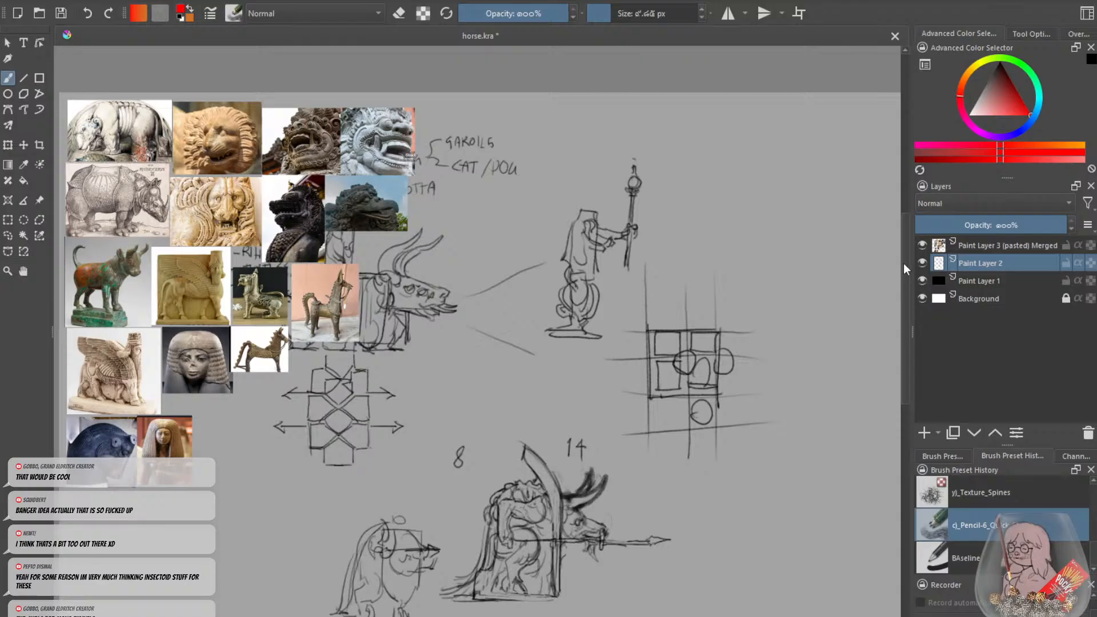
scroll(900, 263, down, 4)
click(986, 107)
Sketch a new animal-head profile with a curved crest and lowered snout in the empty space ahead of the large shield bearer's spear.
drag(710, 380, 606, 374)
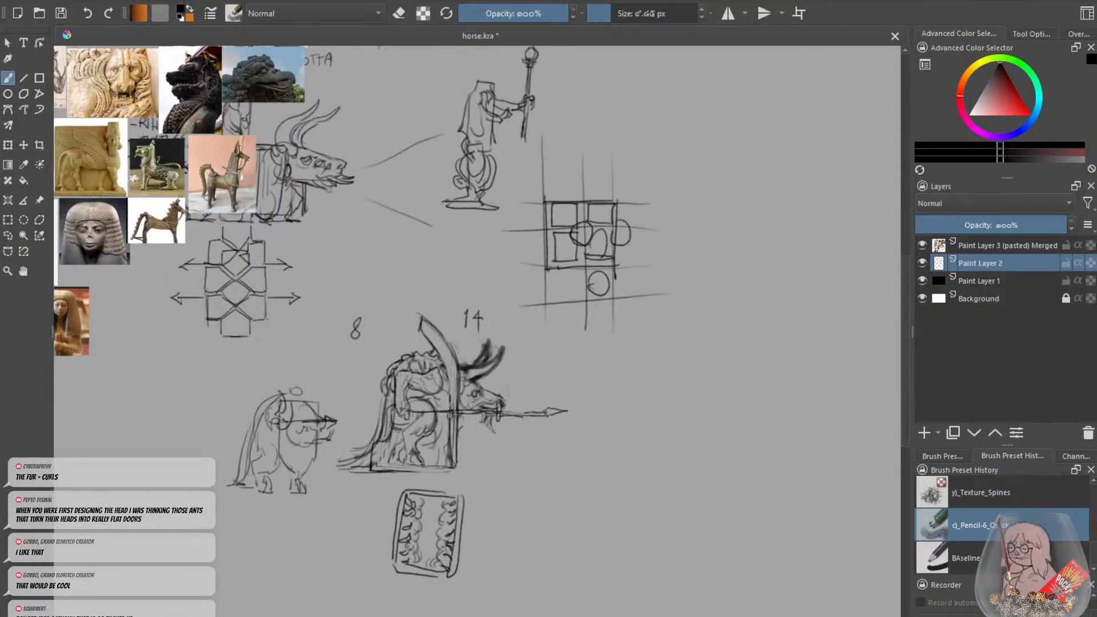
key(ctrl+minus)
drag(541, 345, 609, 373)
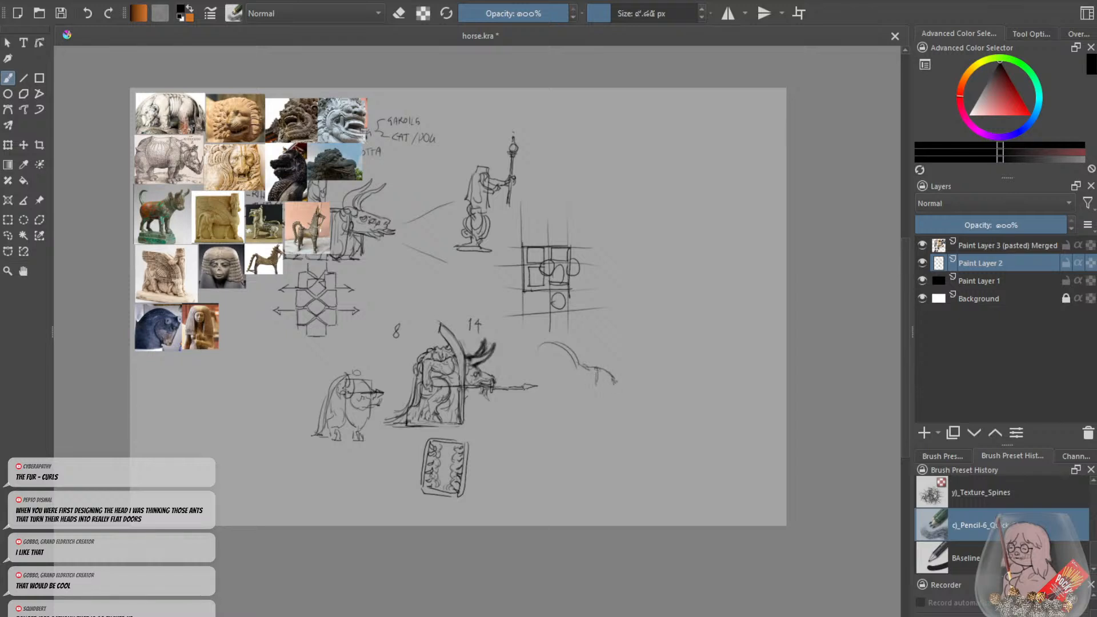
key(ctrl+plus)
mouse_move(680, 397)
mouse_down()
mouse_move(680, 429)
mouse_move(690, 423)
mouse_up()
key(ctrl+z)
key(ctrl+z)
key(ctrl+z)
key(ctrl+minus)
key(ctrl+plus)
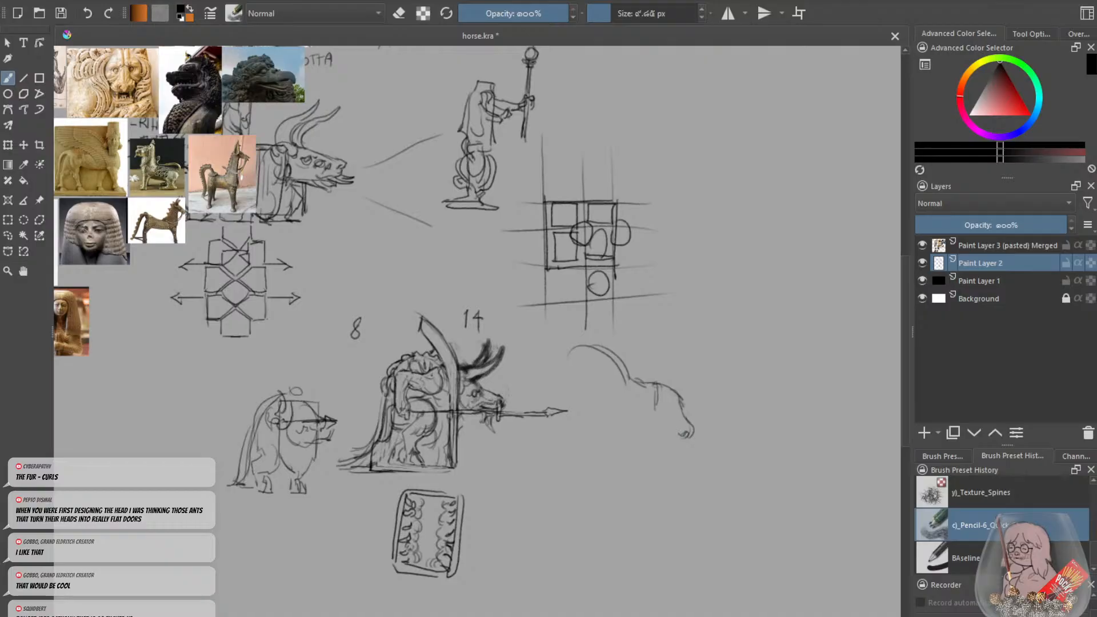
Sketch the bull head in profile below the curved neck line, with its ear, eye, open muzzle and chin.
mouse_move(681, 437)
mouse_down()
mouse_move(665, 425)
mouse_move(664, 401)
mouse_move(661, 438)
mouse_move(684, 443)
mouse_up()
key(ctrl+z)
mouse_move(662, 397)
mouse_down()
mouse_move(659, 431)
mouse_move(652, 416)
mouse_move(660, 405)
mouse_move(668, 416)
mouse_up()
key(ctrl+z)
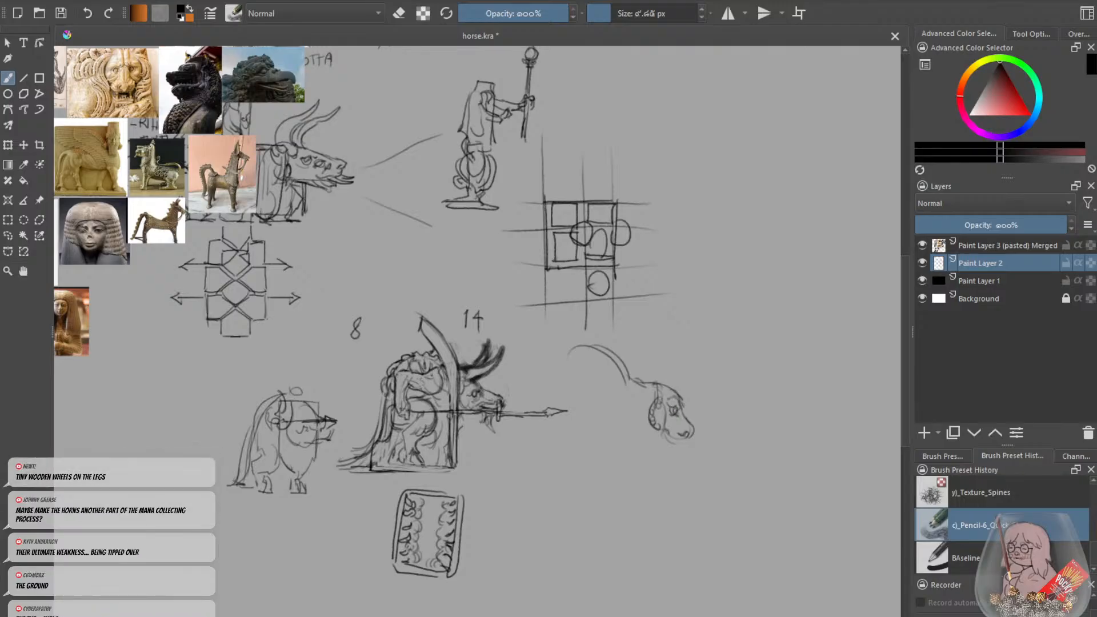
drag(665, 396, 686, 439)
key(ctrl+z)
drag(660, 431, 692, 452)
key(ctrl+z)
key(ctrl+z)
key(ctrl+z)
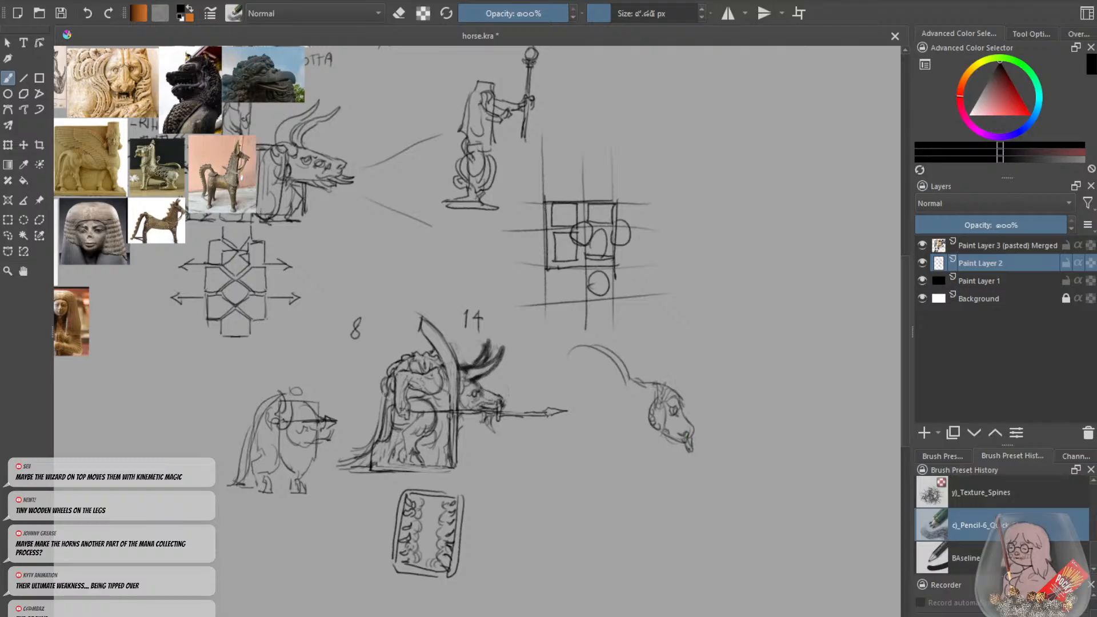
Clean up the crown of the profile bull head and sketch a long curved horn sweeping forward.
key(e)
mouse_move(657, 384)
mouse_down()
mouse_move(722, 352)
mouse_move(725, 332)
mouse_move(732, 344)
mouse_move(737, 333)
mouse_move(722, 365)
mouse_move(669, 389)
mouse_up()
key(e)
key(ctrl+z)
key(ctrl+z)
key(ctrl+z)
key(ctrl+z)
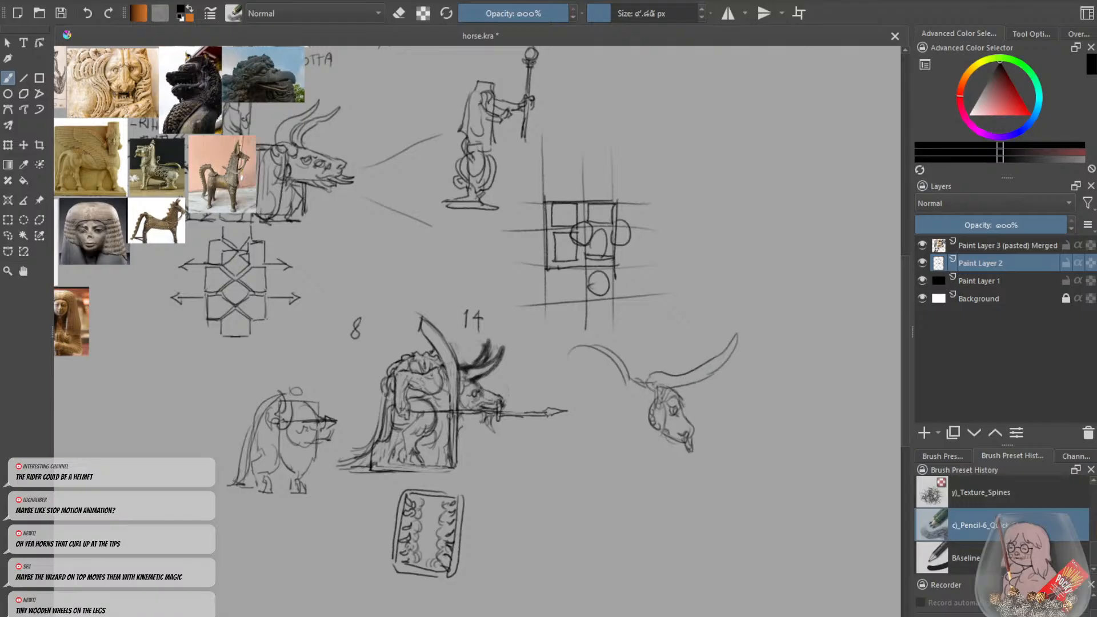
Add the second horn behind the first one on the profile bull head, cleaning up where they overlap.
key(e)
key(e)
key(ctrl+z)
mouse_move(697, 368)
mouse_down()
mouse_move(662, 380)
mouse_move(727, 328)
mouse_move(652, 368)
mouse_up()
key(e)
key(e)
key(ctrl+z)
key(ctrl+z)
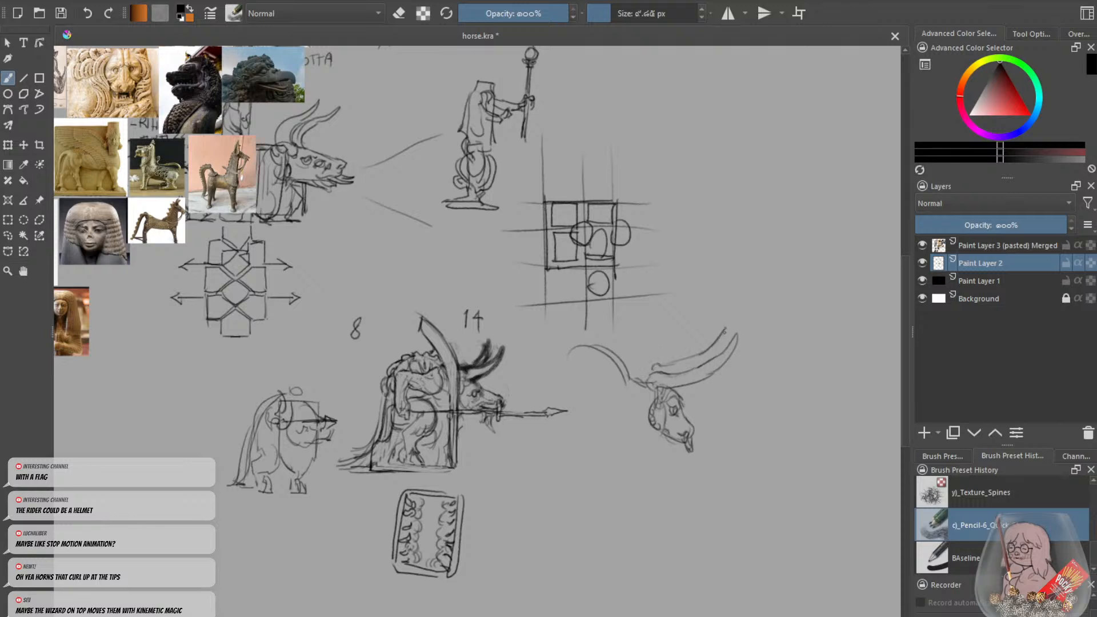
Sketch the arched back and neck curves behind the profile bull head, reworking the strokes that miss.
mouse_move(724, 332)
mouse_down()
mouse_move(710, 355)
mouse_move(647, 363)
mouse_move(622, 331)
mouse_move(596, 332)
mouse_move(566, 378)
mouse_move(618, 392)
mouse_up()
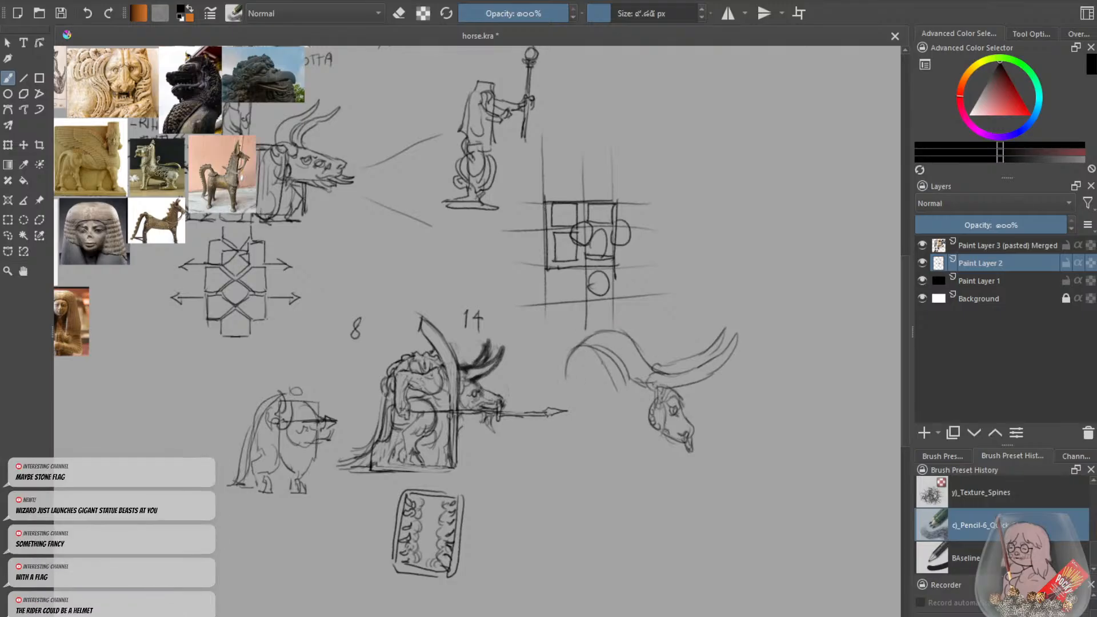
key(ctrl+z)
mouse_move(585, 345)
mouse_down()
mouse_move(623, 409)
mouse_move(637, 372)
mouse_move(624, 407)
mouse_move(633, 386)
mouse_up()
key(ctrl+z)
mouse_move(657, 333)
mouse_down()
mouse_move(656, 372)
mouse_move(661, 330)
mouse_up()
key(ctrl+z)
key(ctrl+z)
key(ctrl+z)
key(ctrl+z)
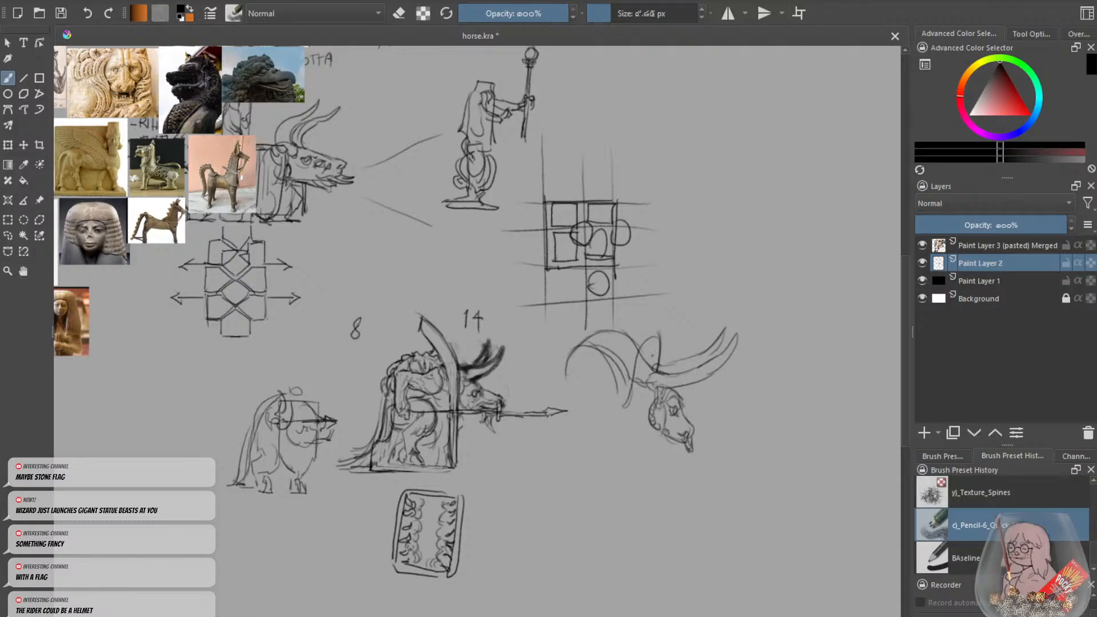
Add a pointed shape behind the horns, a chest curve, a row of mane curls and a long vertical line.
mouse_move(645, 327)
mouse_down()
mouse_move(659, 372)
mouse_move(632, 364)
mouse_move(613, 414)
mouse_move(643, 429)
mouse_move(657, 357)
mouse_move(667, 368)
mouse_up()
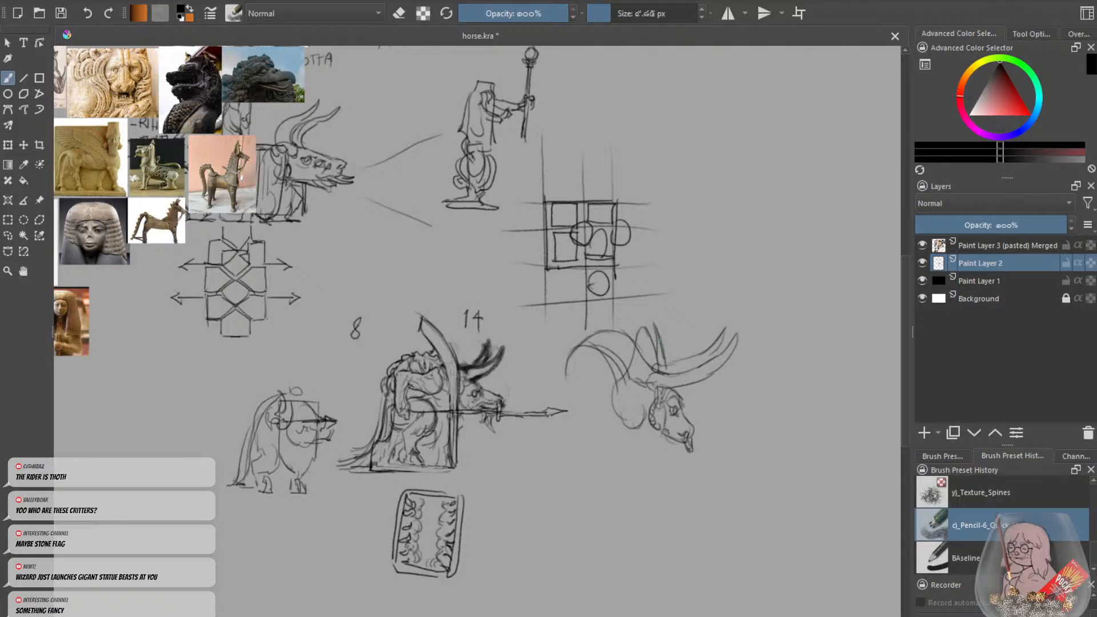
mouse_move(625, 327)
mouse_down()
mouse_move(633, 338)
mouse_move(600, 320)
mouse_move(613, 333)
mouse_move(567, 340)
mouse_move(626, 338)
mouse_move(630, 356)
mouse_move(606, 338)
mouse_move(644, 341)
mouse_move(624, 515)
mouse_up()
key(ctrl+z)
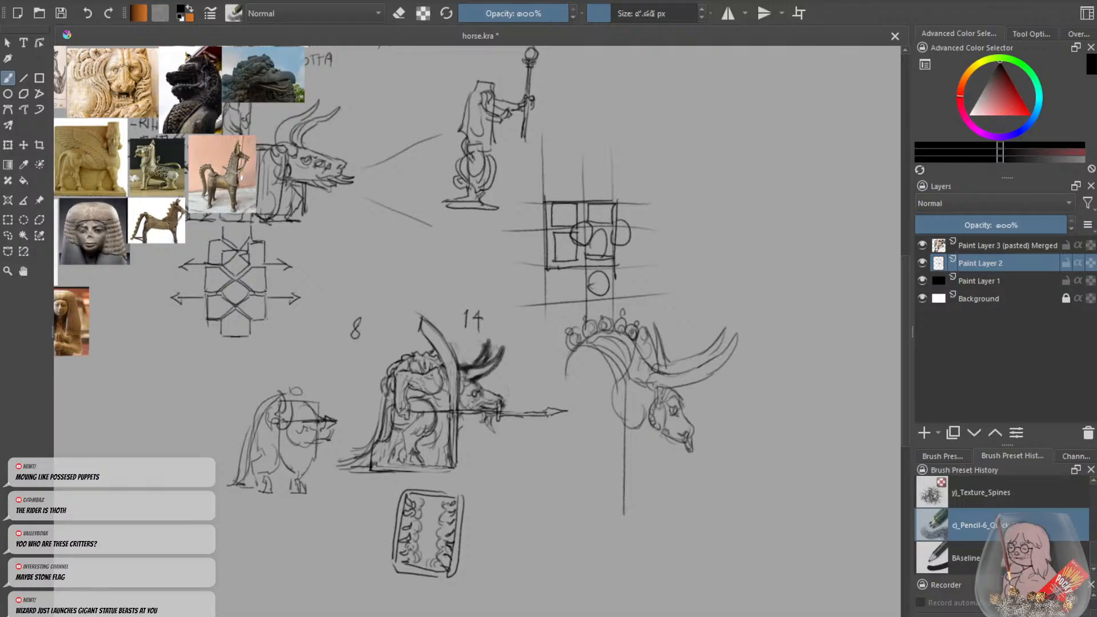
Draw a vertical line down from the bull's jaw and remove the extra line and foot strokes beside it.
drag(654, 419, 652, 497)
drag(667, 425, 664, 505)
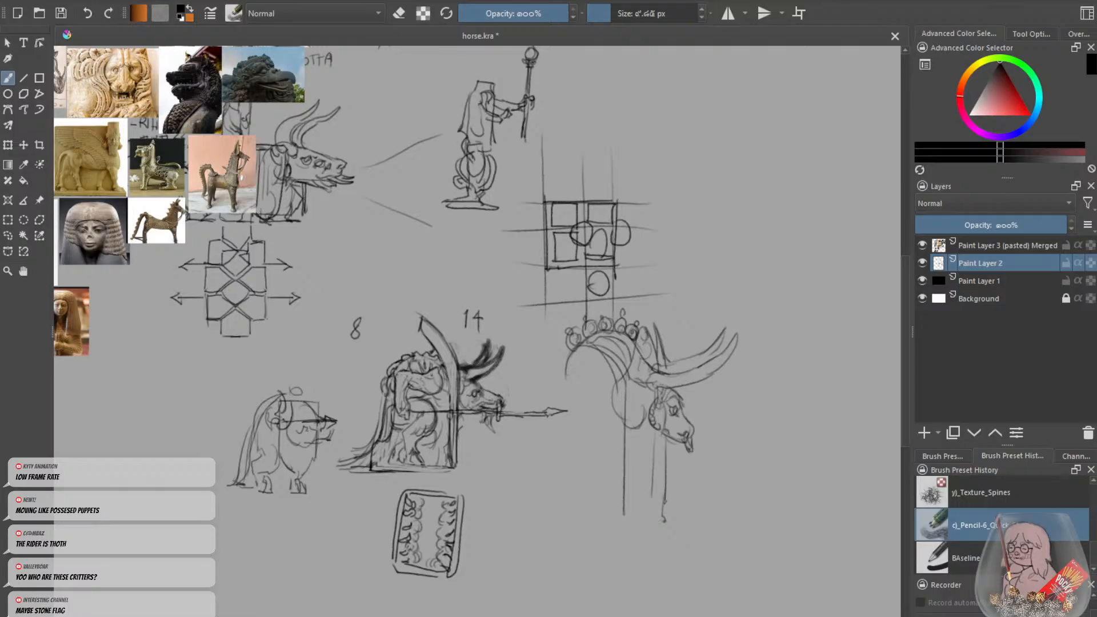
key(ctrl+z)
mouse_move(665, 489)
mouse_down()
mouse_move(663, 518)
mouse_move(645, 519)
mouse_up()
key(ctrl+z)
key(ctrl+z)
key(e)
drag(667, 444, 665, 505)
key(e)
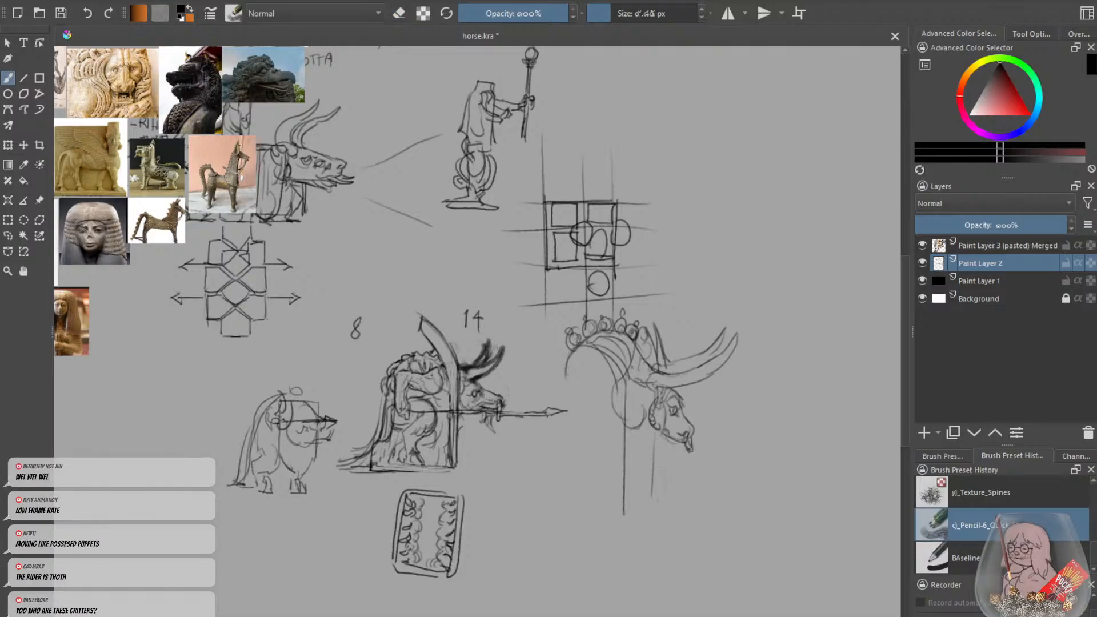
Erase the neck and chest curves behind the profile bull head with a larger eraser.
key(e)
click(632, 13)
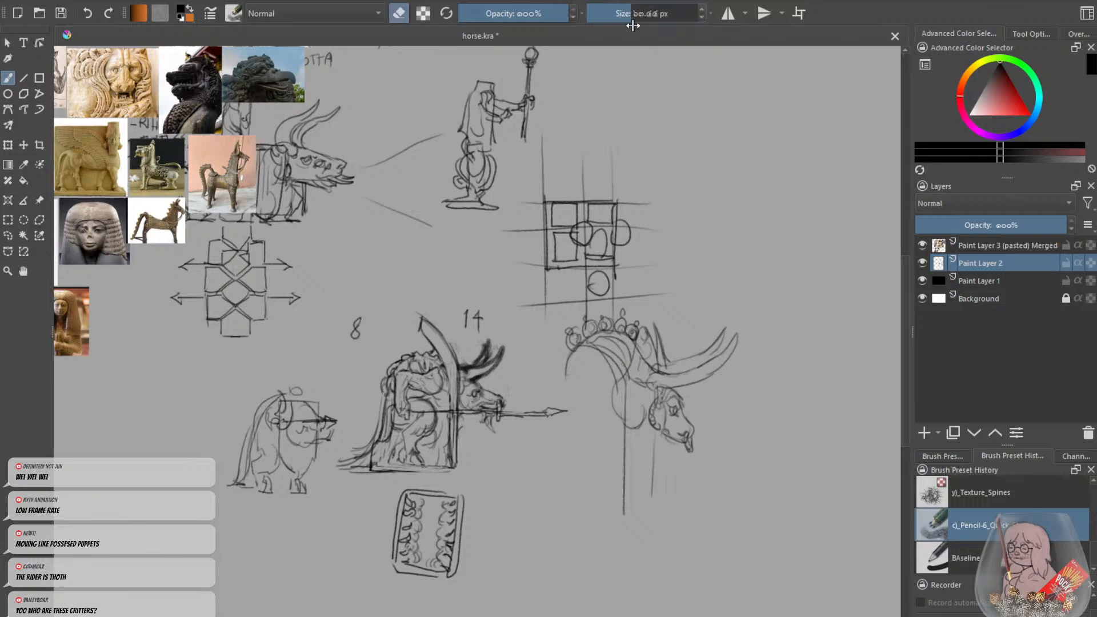
mouse_move(651, 375)
mouse_down()
mouse_move(660, 319)
mouse_move(611, 421)
mouse_move(615, 368)
mouse_move(643, 418)
mouse_up()
key(e)
drag(612, 17, 608, 15)
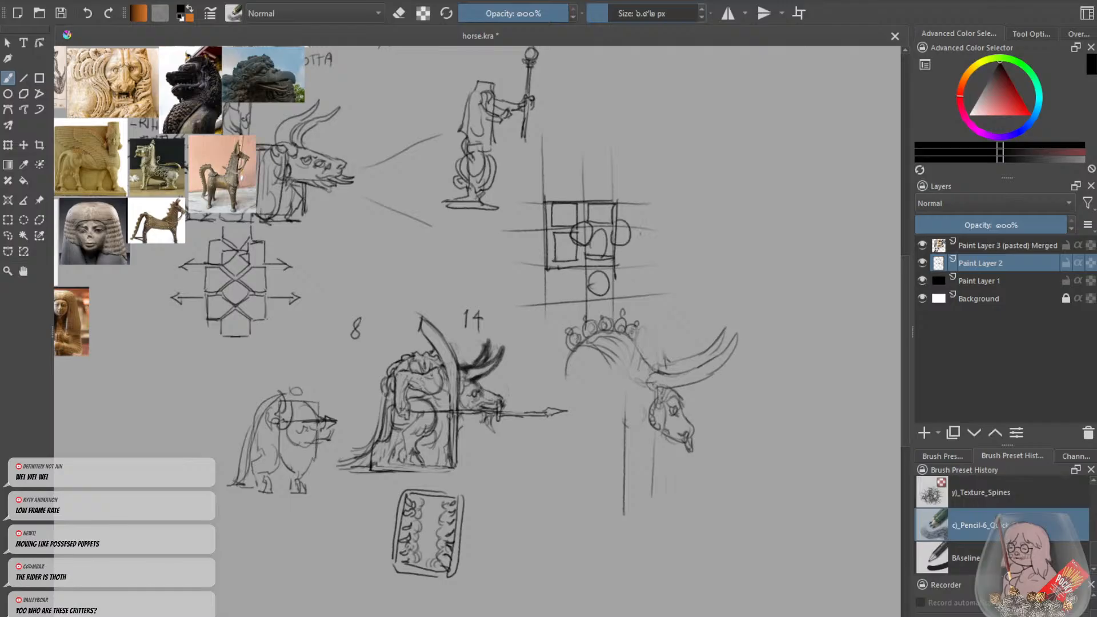
Draw the creature's rounded, hunched back and head in thick strokes behind the bull-headed shield.
click(621, 14)
mouse_move(647, 361)
mouse_down()
mouse_move(646, 409)
mouse_move(652, 366)
mouse_move(624, 389)
mouse_move(642, 360)
mouse_move(630, 390)
mouse_move(645, 386)
mouse_move(653, 363)
mouse_move(653, 373)
mouse_move(654, 352)
mouse_move(631, 372)
mouse_move(637, 354)
mouse_move(667, 360)
mouse_move(669, 344)
mouse_move(596, 326)
mouse_move(576, 361)
mouse_move(617, 388)
mouse_move(579, 388)
mouse_move(607, 400)
mouse_move(604, 417)
mouse_move(618, 397)
mouse_move(622, 409)
mouse_move(592, 405)
mouse_move(592, 418)
mouse_move(562, 397)
mouse_up()
key(e)
key(e)
key(e)
key(e)
mouse_move(651, 335)
mouse_down()
mouse_move(643, 325)
mouse_move(661, 350)
mouse_move(623, 313)
mouse_move(603, 308)
mouse_move(621, 378)
mouse_up()
key(ctrl+z)
Rough in the creature's body and front leg in thick strokes, with a long lance extending past the bull head.
mouse_move(589, 338)
mouse_down()
mouse_move(617, 381)
mouse_move(575, 357)
mouse_move(554, 378)
mouse_move(566, 391)
mouse_move(559, 432)
mouse_move(599, 451)
mouse_move(601, 434)
mouse_move(595, 466)
mouse_move(589, 440)
mouse_up()
mouse_move(781, 451)
mouse_down()
mouse_move(591, 439)
mouse_move(597, 501)
mouse_move(577, 507)
mouse_up()
key(ctrl+z)
mouse_move(623, 448)
mouse_down()
mouse_move(572, 464)
mouse_move(576, 454)
mouse_move(579, 508)
mouse_up()
mouse_move(583, 463)
mouse_down()
mouse_move(583, 494)
mouse_move(604, 507)
mouse_up()
drag(607, 506, 574, 502)
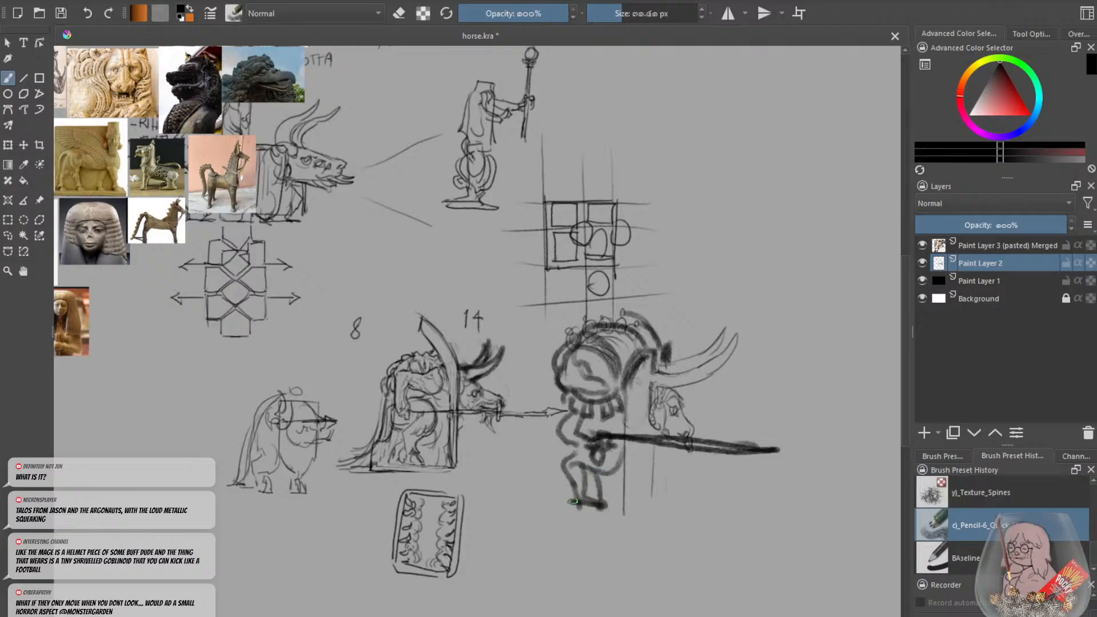
Add the creature's rear leg and close the outer and bottom edges of the shield in front of it.
mouse_move(550, 462)
mouse_down()
mouse_move(542, 494)
mouse_move(562, 490)
mouse_move(536, 499)
mouse_up()
mouse_move(661, 449)
mouse_down()
mouse_move(661, 506)
mouse_move(623, 511)
mouse_up()
key(ctrl+minus)
key(ctrl+plus)
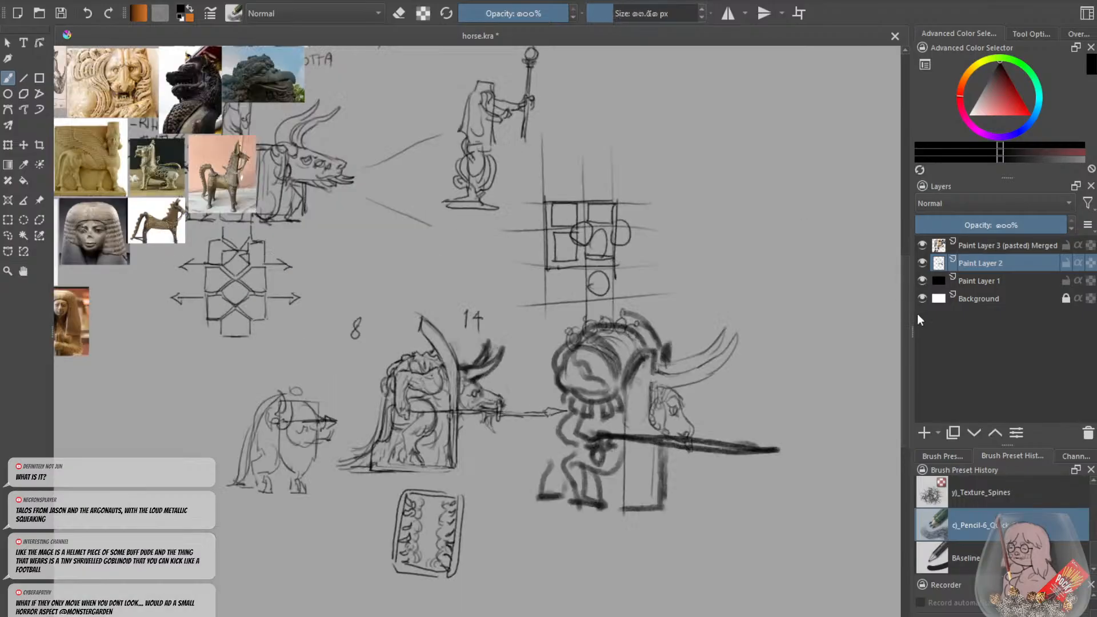
Sketch a front view of the bull head above the grid drawing, with upswept horns, eyes, ringed muzzle and curly fur.
scroll(905, 276, up, 3)
mouse_move(683, 182)
mouse_down()
mouse_move(712, 196)
mouse_move(722, 217)
mouse_move(717, 225)
mouse_move(680, 196)
mouse_move(677, 230)
mouse_move(699, 243)
mouse_up()
key(ctrl+z)
click(699, 234)
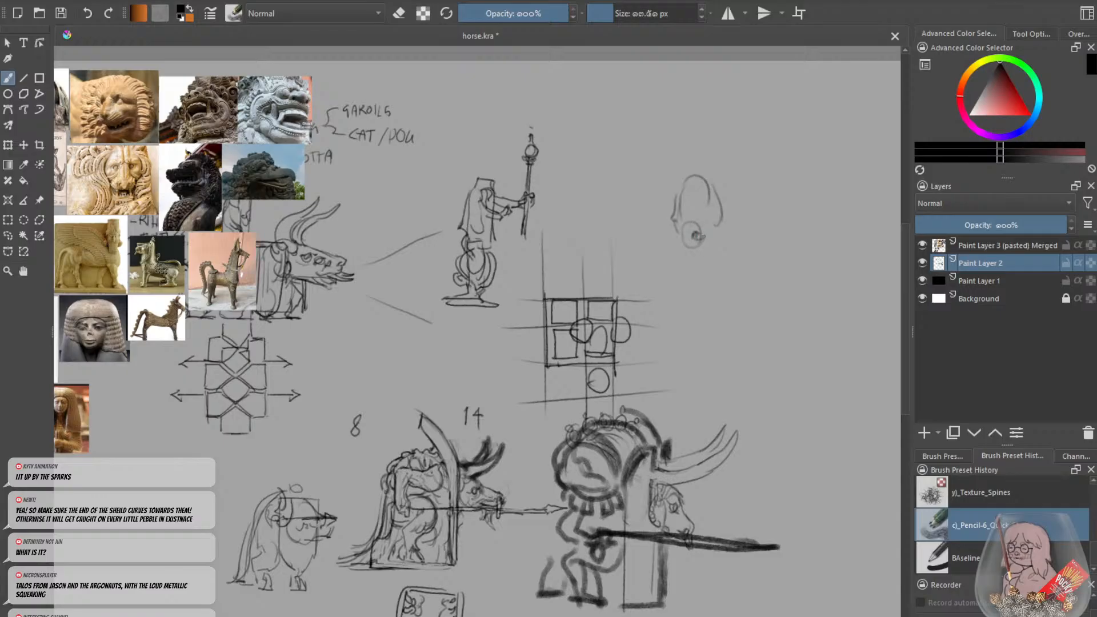
mouse_move(682, 237)
mouse_down()
mouse_move(702, 240)
mouse_move(686, 234)
mouse_move(703, 201)
mouse_move(708, 210)
mouse_move(678, 210)
mouse_move(645, 121)
mouse_move(681, 173)
mouse_move(728, 127)
mouse_up()
mouse_move(722, 120)
mouse_down()
mouse_move(708, 174)
mouse_move(719, 230)
mouse_up()
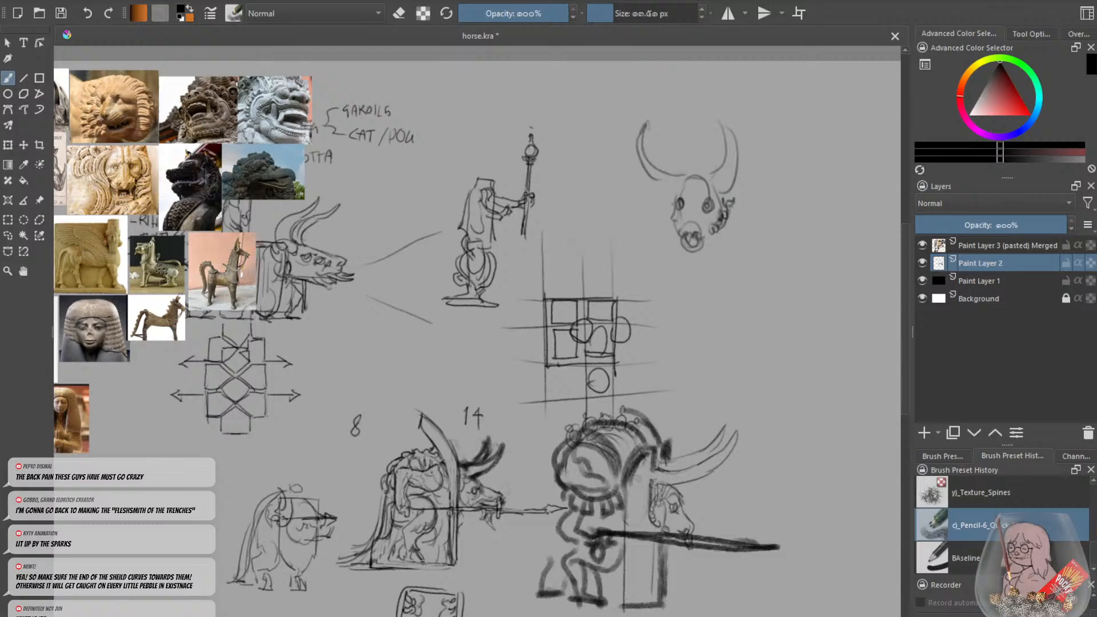
drag(668, 199, 674, 232)
mouse_move(679, 190)
mouse_down()
mouse_move(712, 169)
mouse_move(681, 168)
mouse_up()
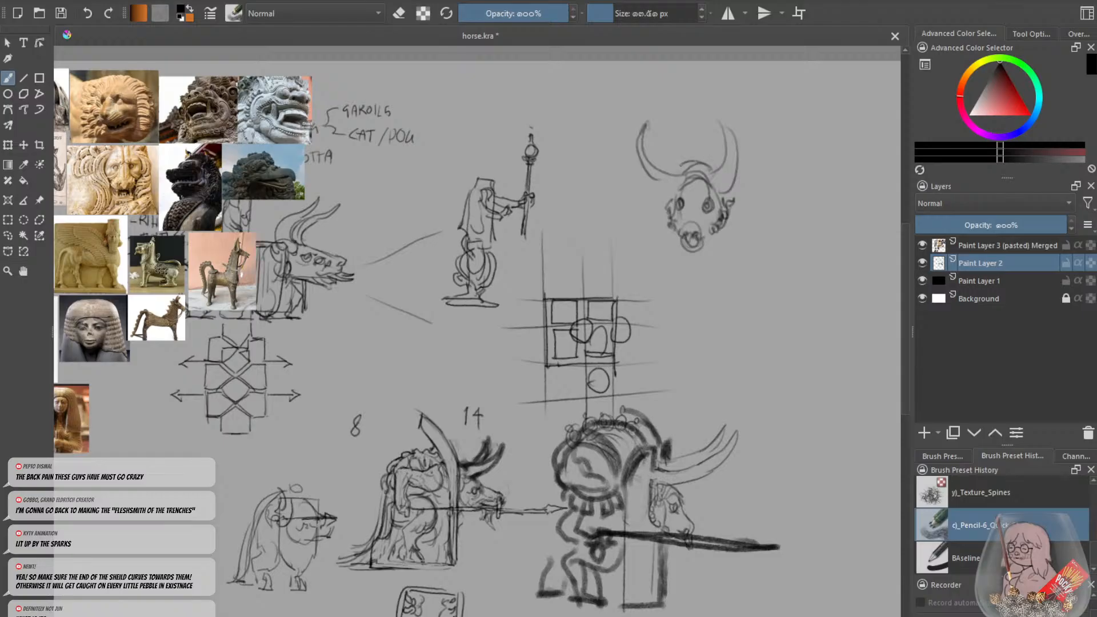
key(minus)
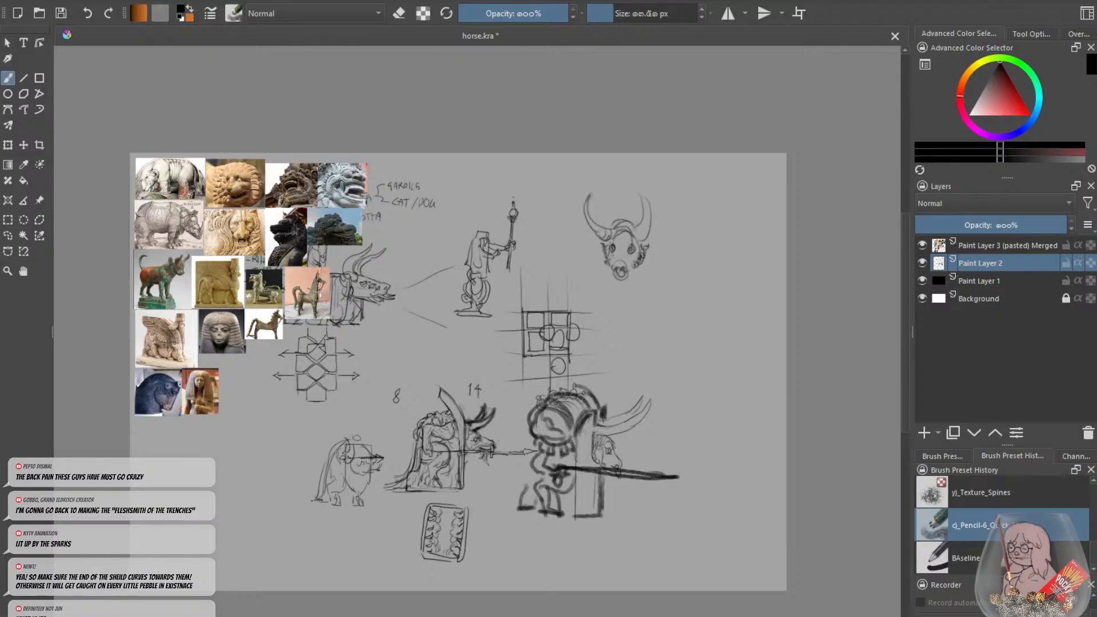
drag(641, 186, 667, 326)
key(ctrl+z)
drag(664, 229, 661, 335)
key(ctrl+z)
Paste the reference photo of the carved warrior with sword and shield and move it beside the other references.
key(ctrl+v)
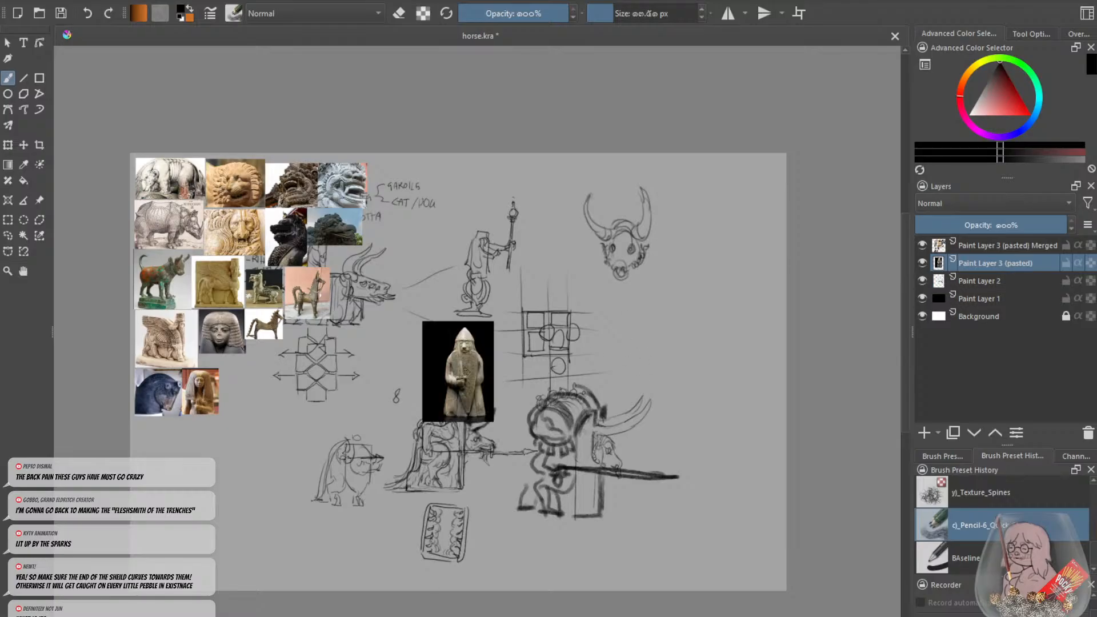
click(7, 145)
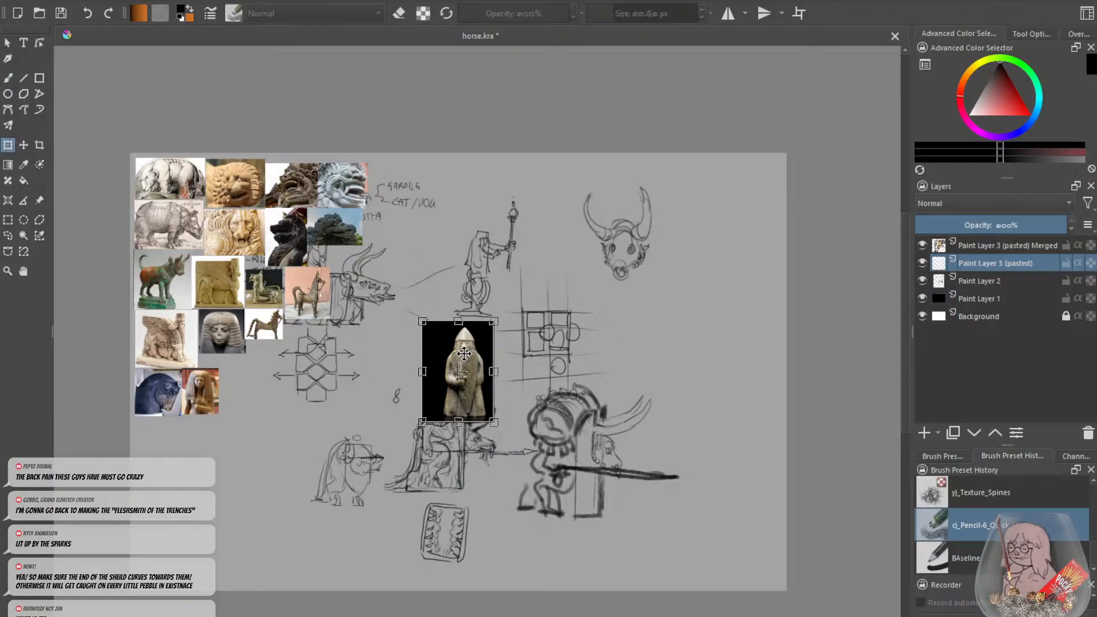
drag(464, 354, 257, 347)
scroll(257, 348, up, 5)
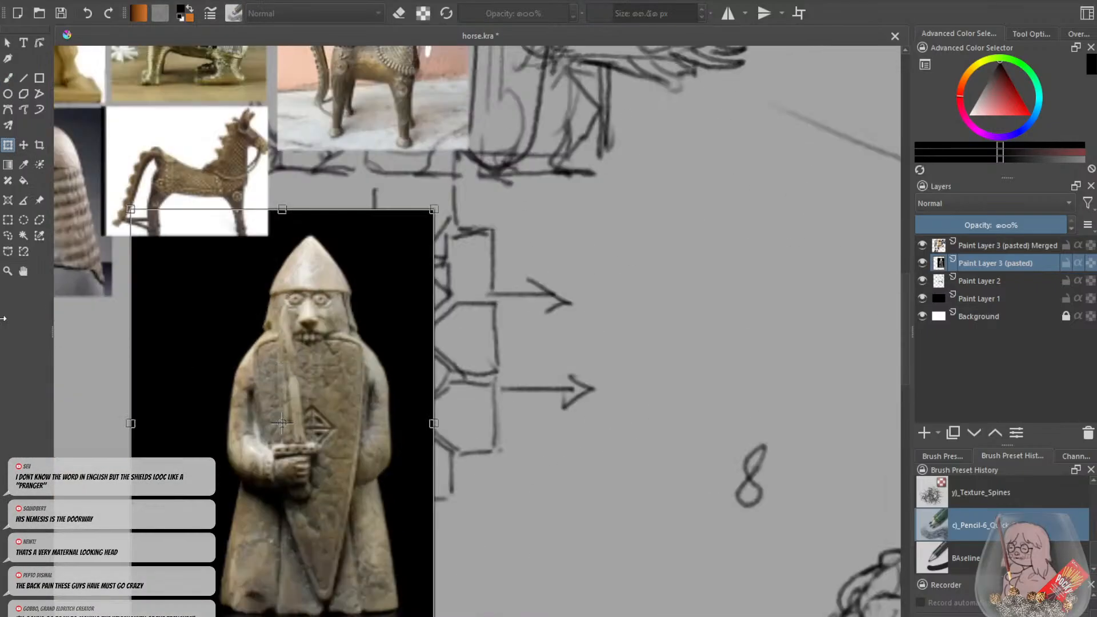
click(7, 236)
scroll(343, 352, down, 5)
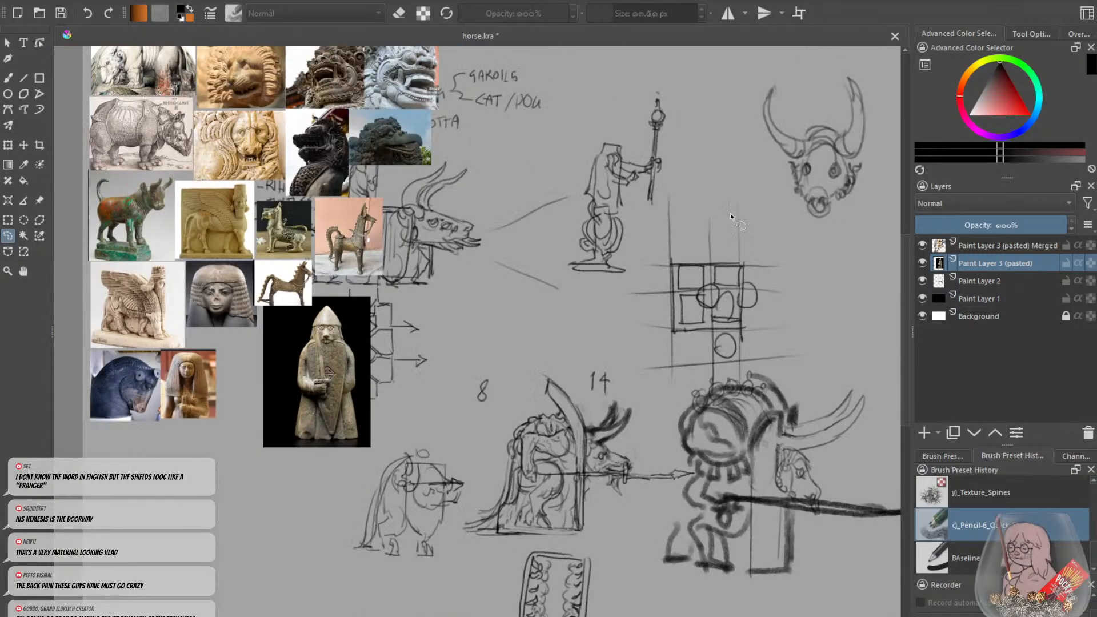
scroll(732, 217, down, 4)
scroll(626, 225, up, 4)
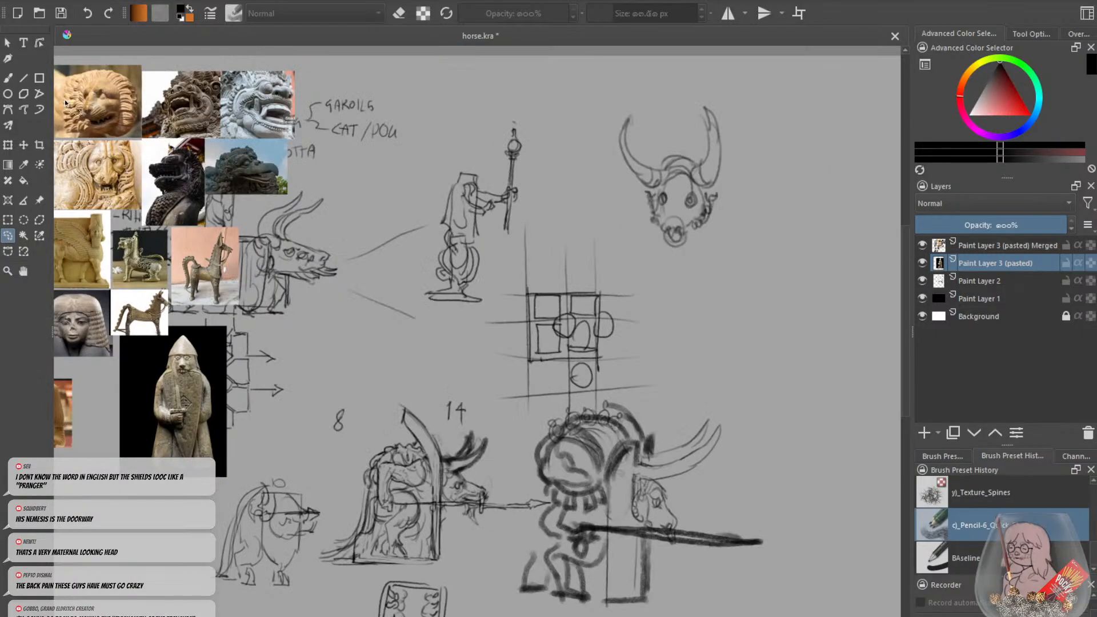
On Paint Layer 2, erase the front-view bull's muzzle and redraw it as a wide, biting upper jaw.
click(8, 77)
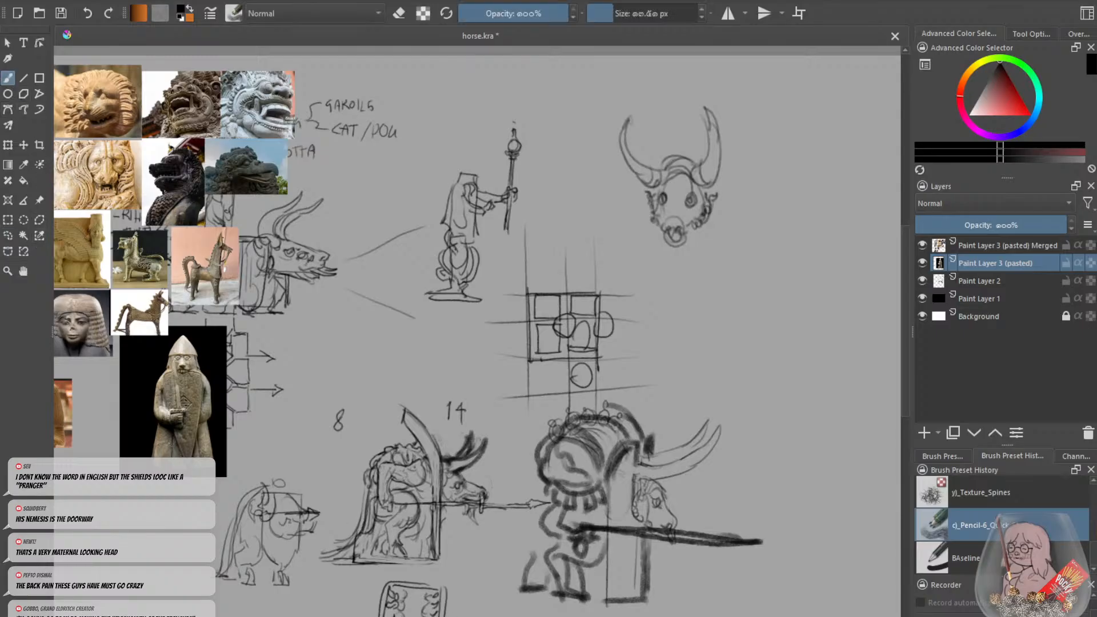
key(e)
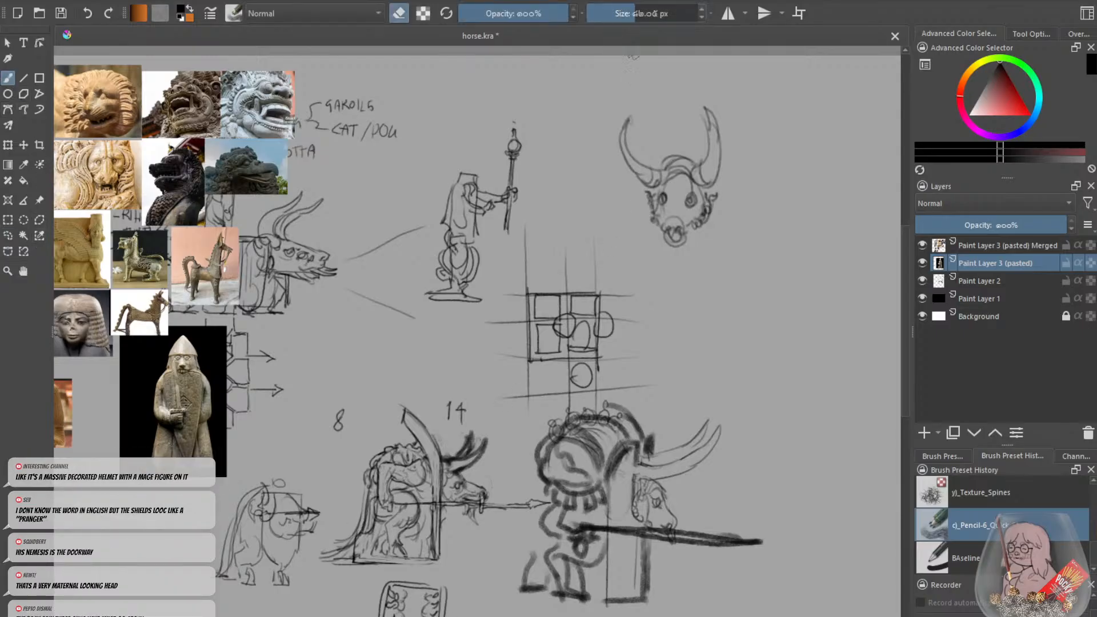
key(Page_Down)
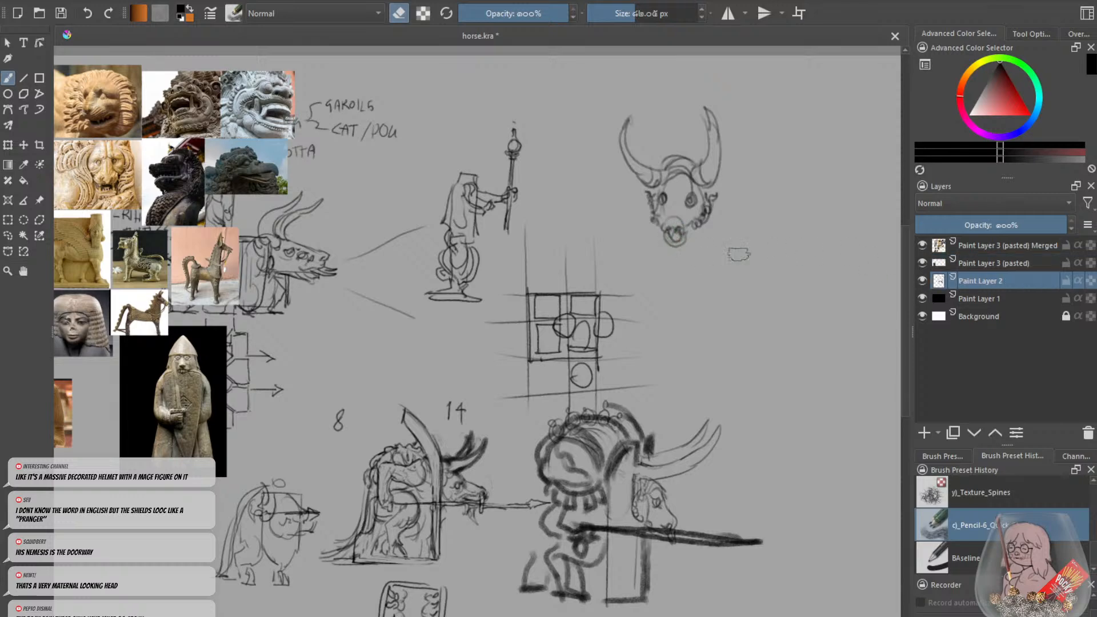
mouse_move(676, 211)
mouse_down()
mouse_move(677, 243)
mouse_move(662, 224)
mouse_move(677, 230)
mouse_move(681, 181)
mouse_move(703, 200)
mouse_move(655, 197)
mouse_up()
key(e)
mouse_move(680, 240)
mouse_down()
mouse_move(661, 236)
mouse_move(702, 237)
mouse_move(627, 225)
mouse_move(622, 303)
mouse_up()
key(ctrl+z)
Try to sketch a flat rectangular shield with a vertical centre line hanging from the front-view bull's jaw.
drag(626, 224, 620, 310)
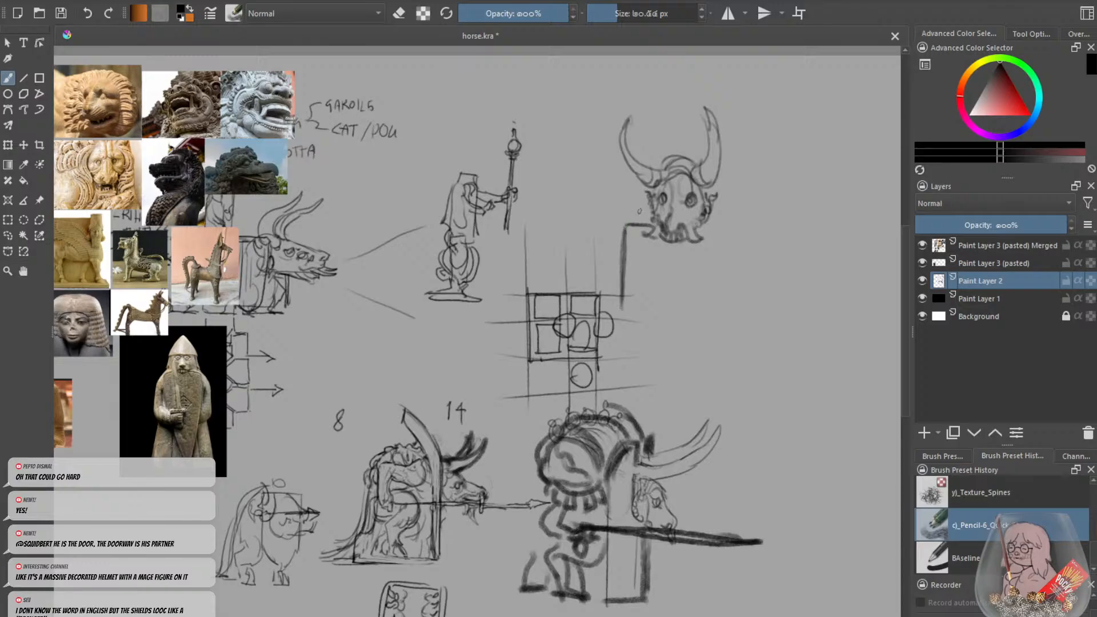
mouse_move(705, 227)
mouse_down()
mouse_move(739, 227)
mouse_move(736, 362)
mouse_up()
key(ctrl+z)
key(ctrl+z)
drag(733, 227, 733, 366)
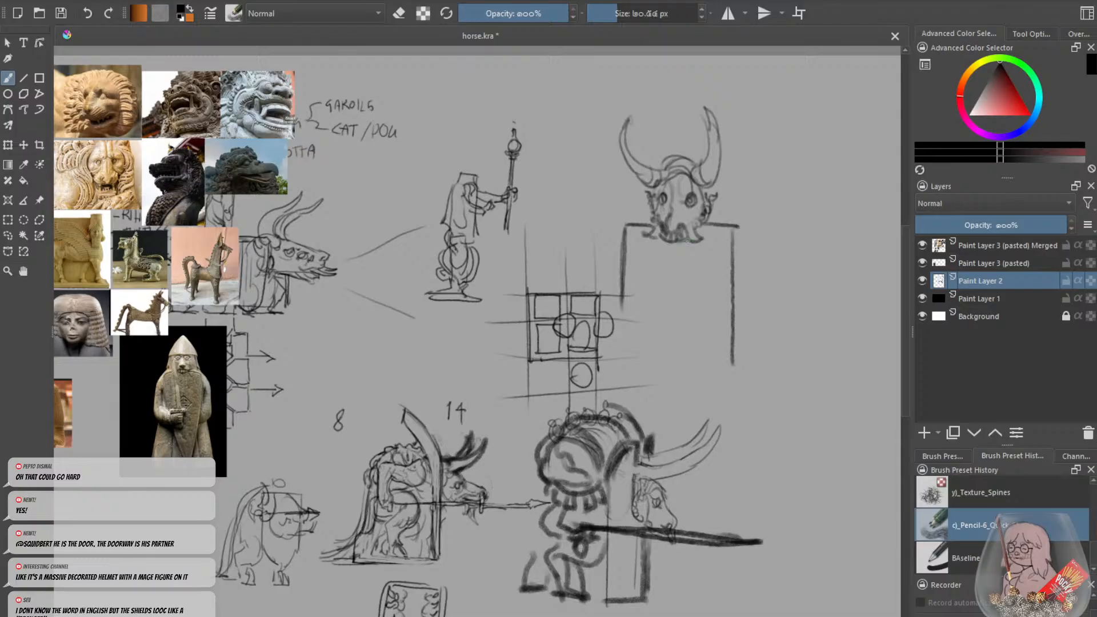
mouse_move(689, 240)
mouse_down()
mouse_move(673, 251)
mouse_move(679, 359)
mouse_up()
drag(676, 252, 678, 365)
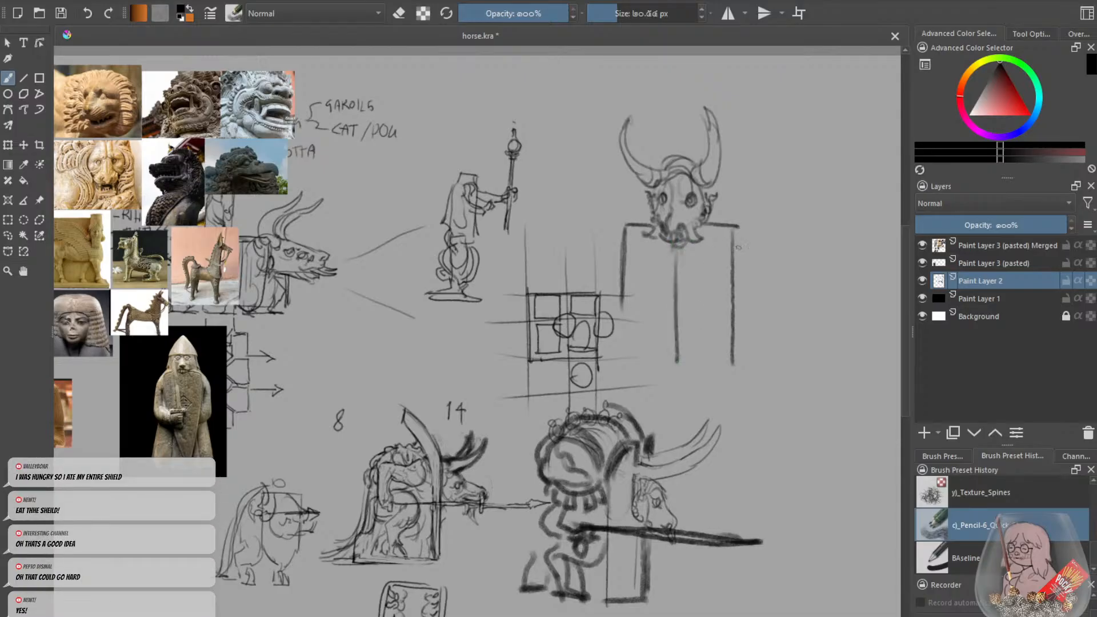
mouse_move(735, 231)
mouse_down()
mouse_move(735, 363)
mouse_move(643, 374)
mouse_up()
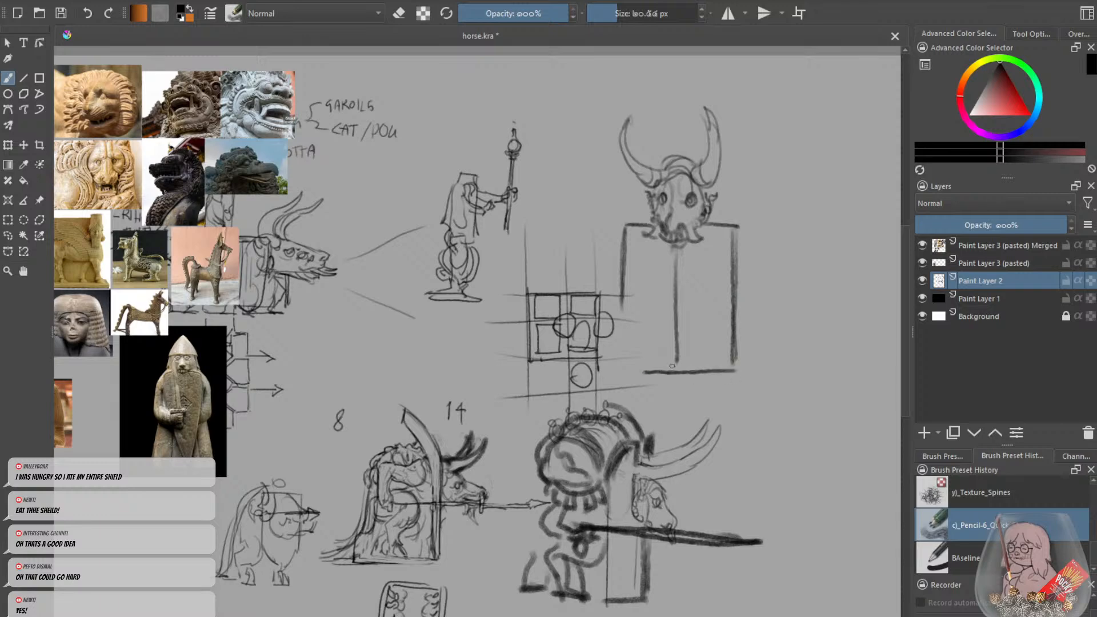
key(ctrl+z)
drag(733, 362, 628, 363)
drag(623, 295, 627, 371)
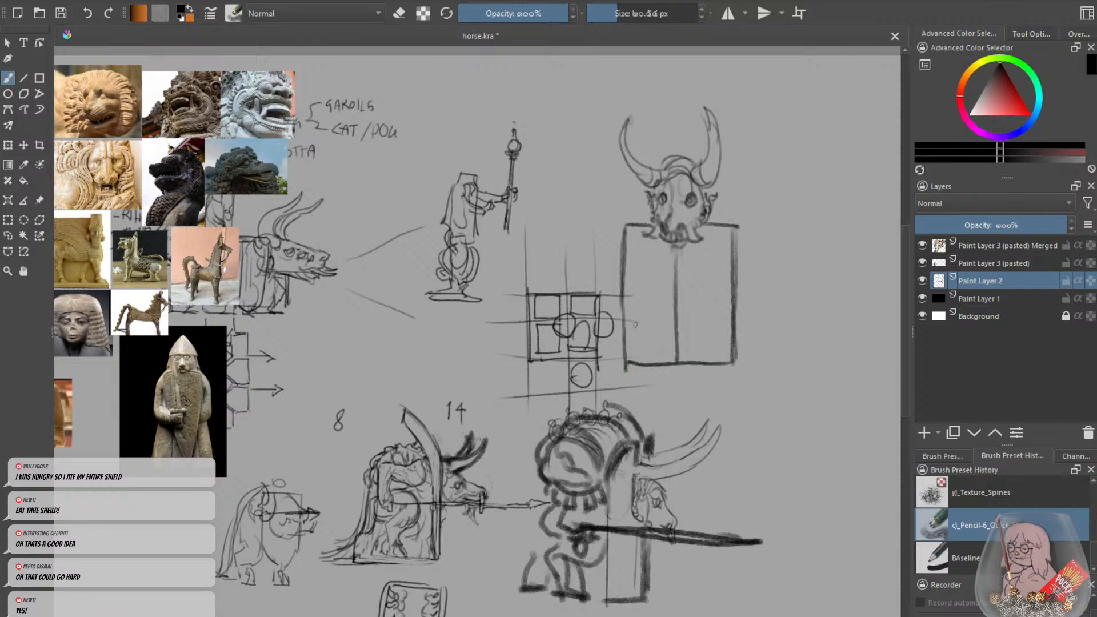
drag(625, 283, 624, 367)
mouse_move(627, 291)
mouse_down()
mouse_move(626, 343)
mouse_move(735, 364)
mouse_move(736, 232)
mouse_up()
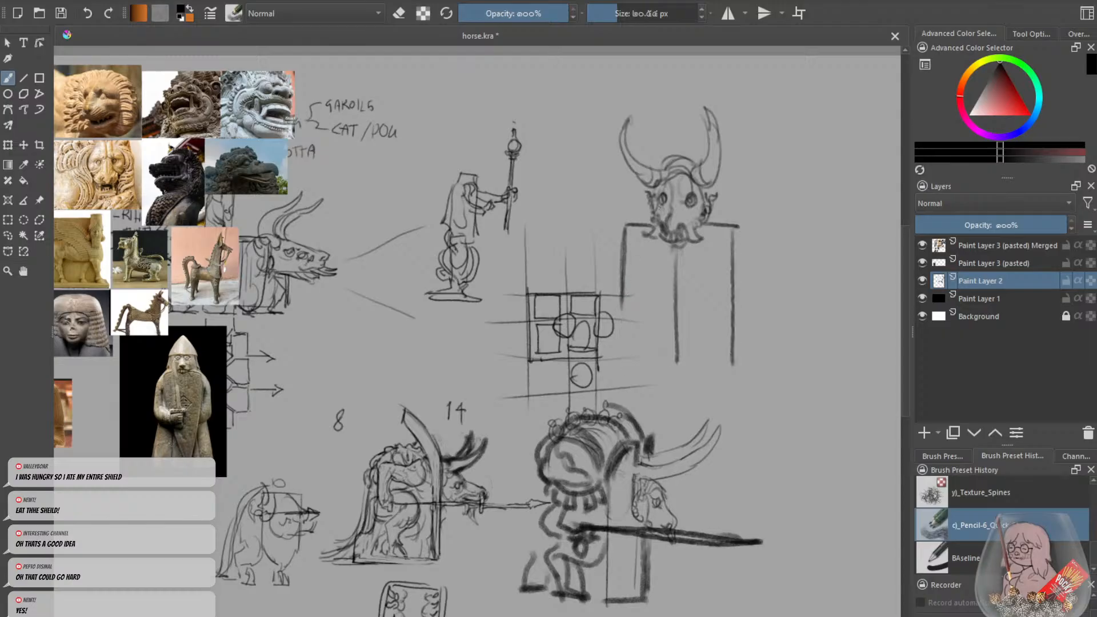
mouse_move(678, 249)
mouse_down()
mouse_move(677, 363)
mouse_move(733, 229)
mouse_move(700, 226)
mouse_up()
mouse_move(623, 229)
mouse_down()
mouse_move(624, 309)
mouse_move(624, 225)
mouse_move(680, 228)
mouse_up()
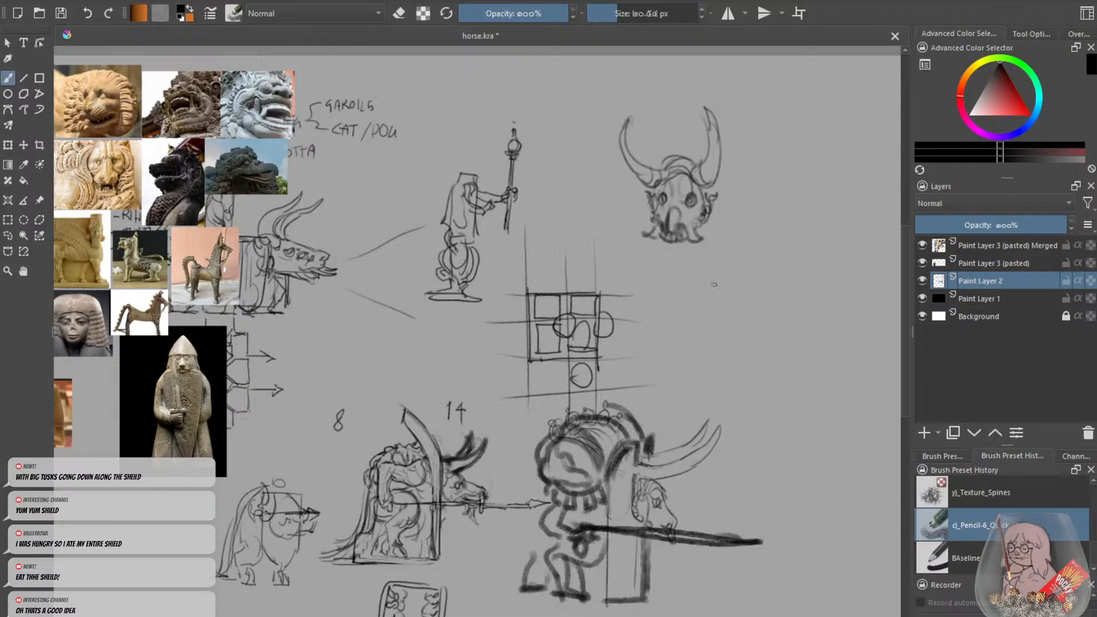
Sketch a large rectangular shield outline with straight sides and base beside the grid drawing, below the front-view bull head.
mouse_move(715, 285)
mouse_down()
mouse_move(775, 312)
mouse_move(721, 255)
mouse_move(783, 288)
mouse_move(690, 304)
mouse_up()
key(ctrl+z)
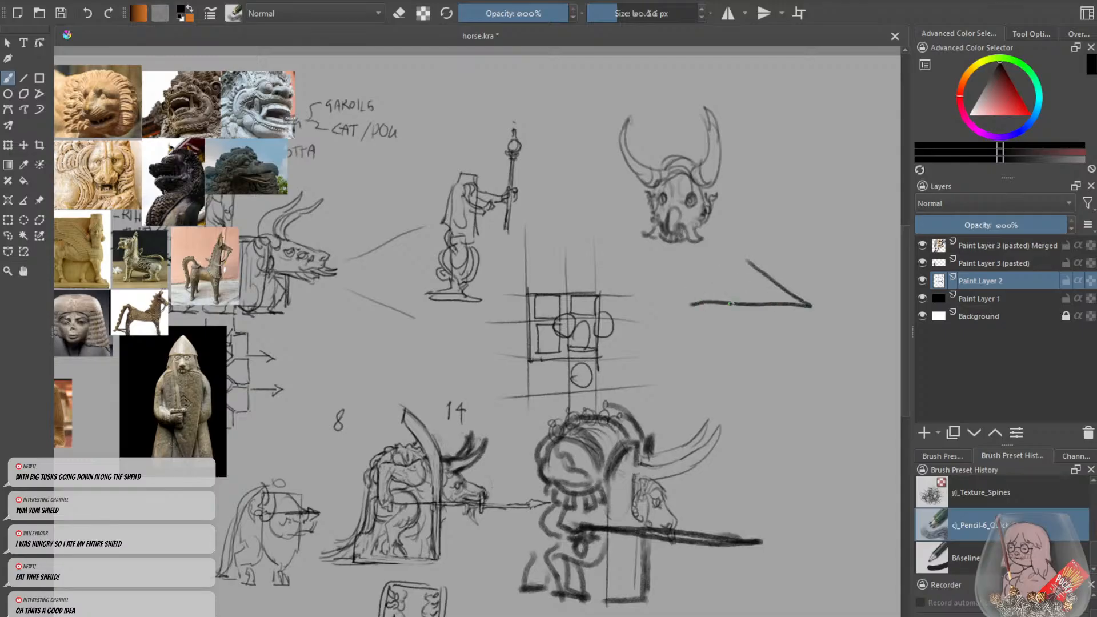
drag(812, 307, 803, 460)
drag(691, 303, 693, 409)
mouse_move(799, 479)
mouse_down()
mouse_move(695, 482)
mouse_move(706, 470)
mouse_up()
key(ctrl+z)
drag(805, 447, 804, 465)
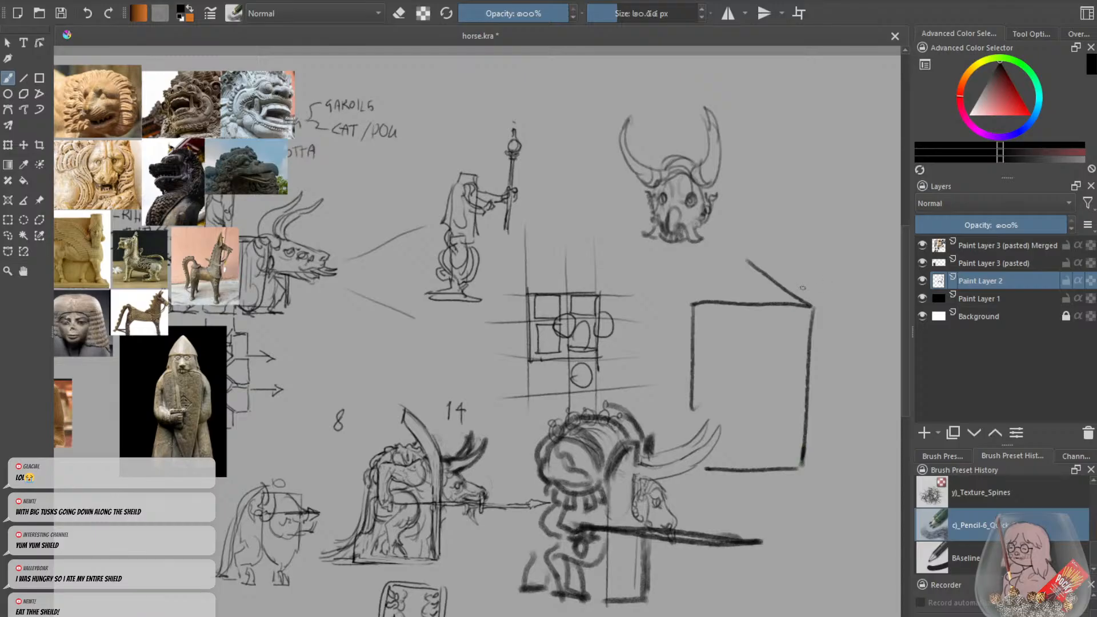
Erase the shield's upper front corner and sketch a side-view bull muzzle biting down on it.
mouse_move(791, 268)
mouse_down()
mouse_move(824, 314)
mouse_move(806, 306)
mouse_up()
key(ctrl+z)
drag(797, 254, 839, 296)
key(ctrl+z)
key(e)
mouse_move(782, 286)
mouse_down()
mouse_move(805, 303)
mouse_move(781, 287)
mouse_move(833, 295)
mouse_move(779, 297)
mouse_move(799, 300)
mouse_move(794, 313)
mouse_move(822, 313)
mouse_up()
key(e)
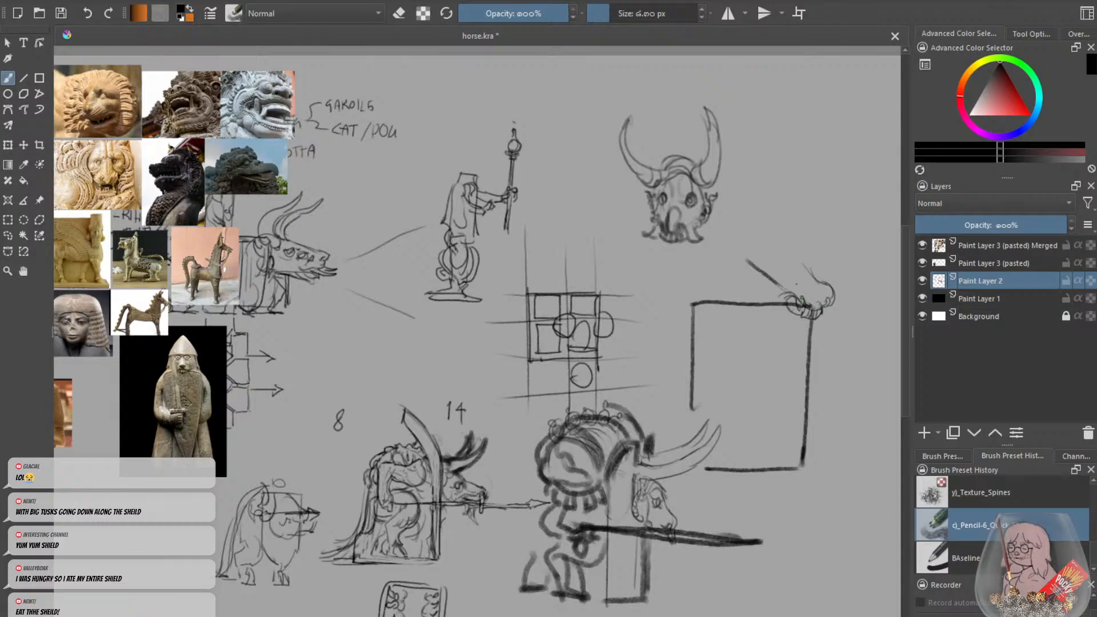
Add the round eye, sloping forehead and curved neck lines to the side-view bull head.
drag(795, 263, 794, 265)
mouse_move(783, 274)
mouse_down()
mouse_move(808, 259)
mouse_move(769, 212)
mouse_up()
key(ctrl+z)
key(ctrl+z)
drag(807, 260, 790, 230)
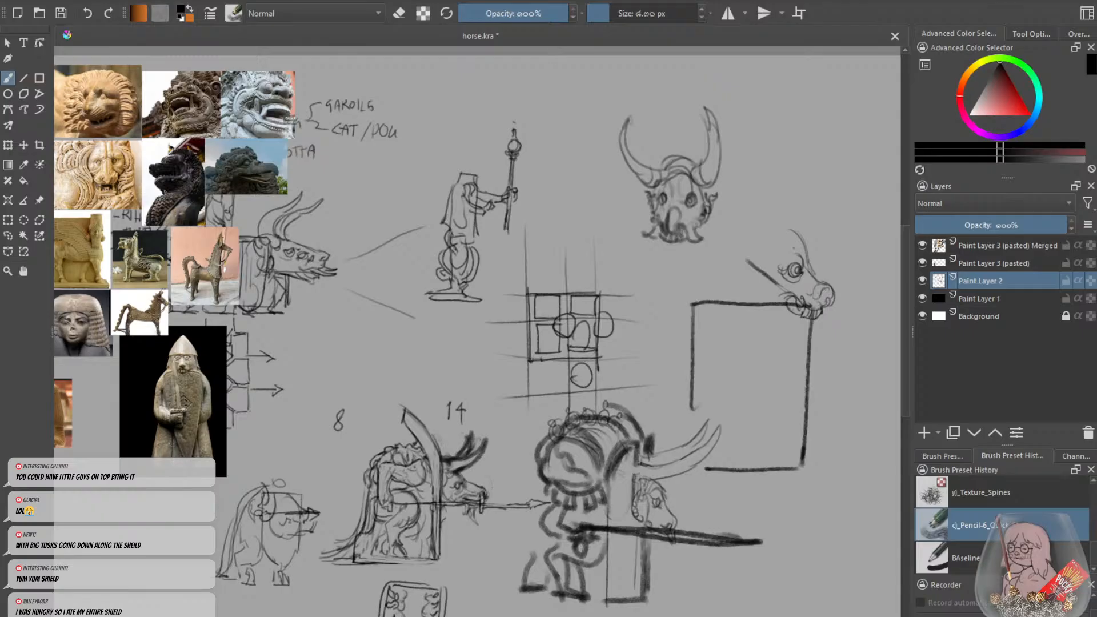
mouse_move(750, 257)
mouse_down()
mouse_move(768, 236)
mouse_move(735, 261)
mouse_up()
mouse_move(788, 231)
mouse_down()
mouse_move(739, 247)
mouse_move(734, 227)
mouse_up()
Draw two long forward-pointing horns, an ear and trailing neck lines on the side-view bull head.
key(minus)
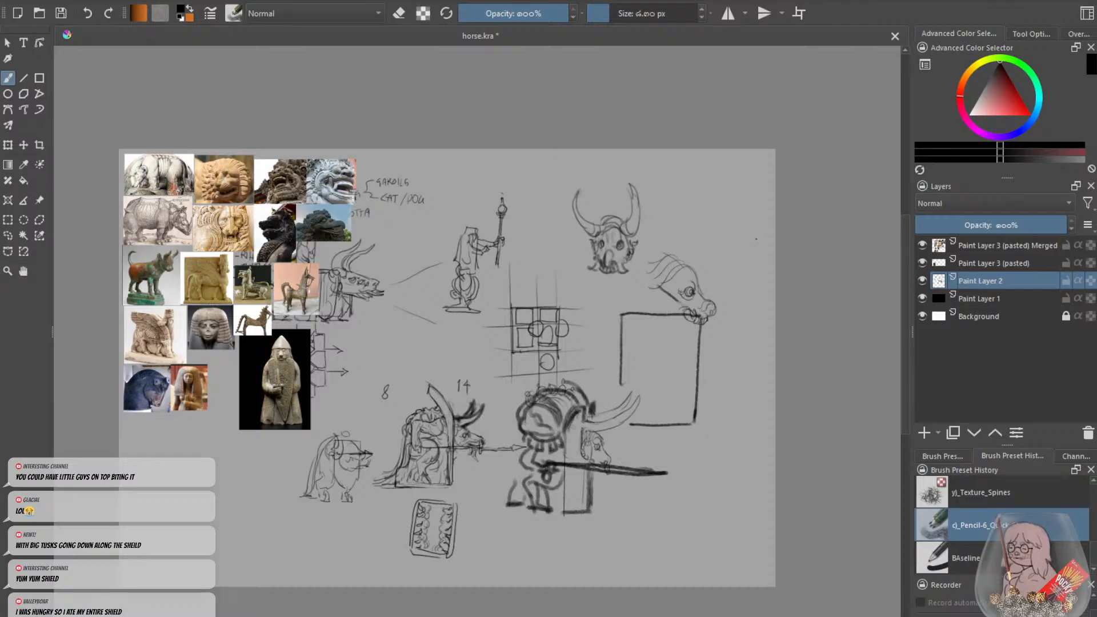
key(plus)
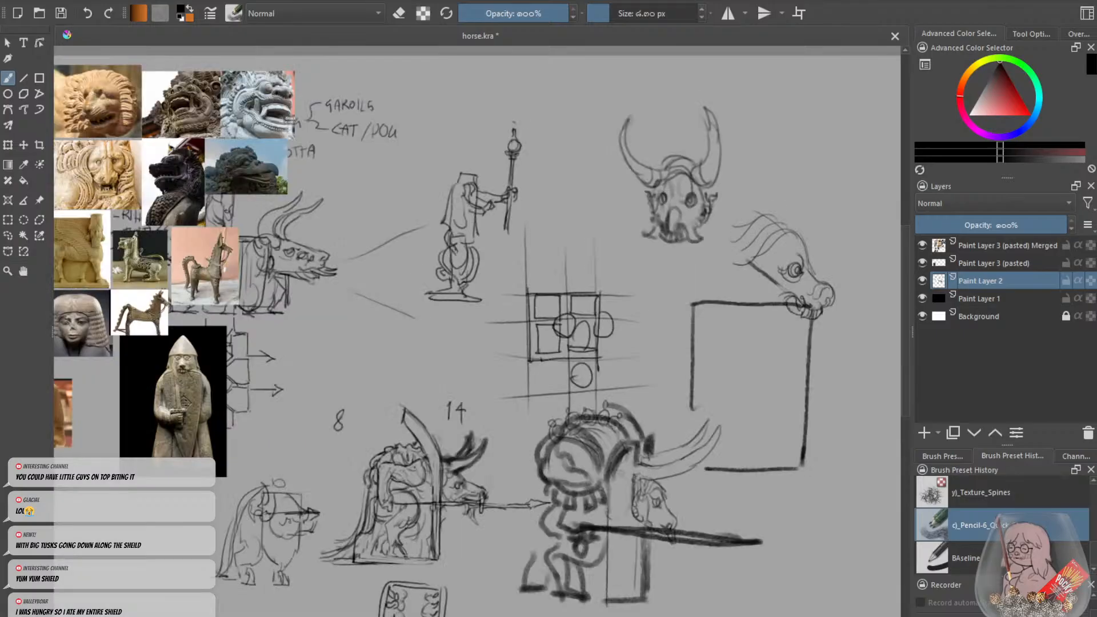
mouse_move(789, 227)
mouse_down()
mouse_move(734, 202)
mouse_move(771, 233)
mouse_move(759, 262)
mouse_move(882, 193)
mouse_move(799, 257)
mouse_move(894, 226)
mouse_up()
drag(893, 227, 845, 234)
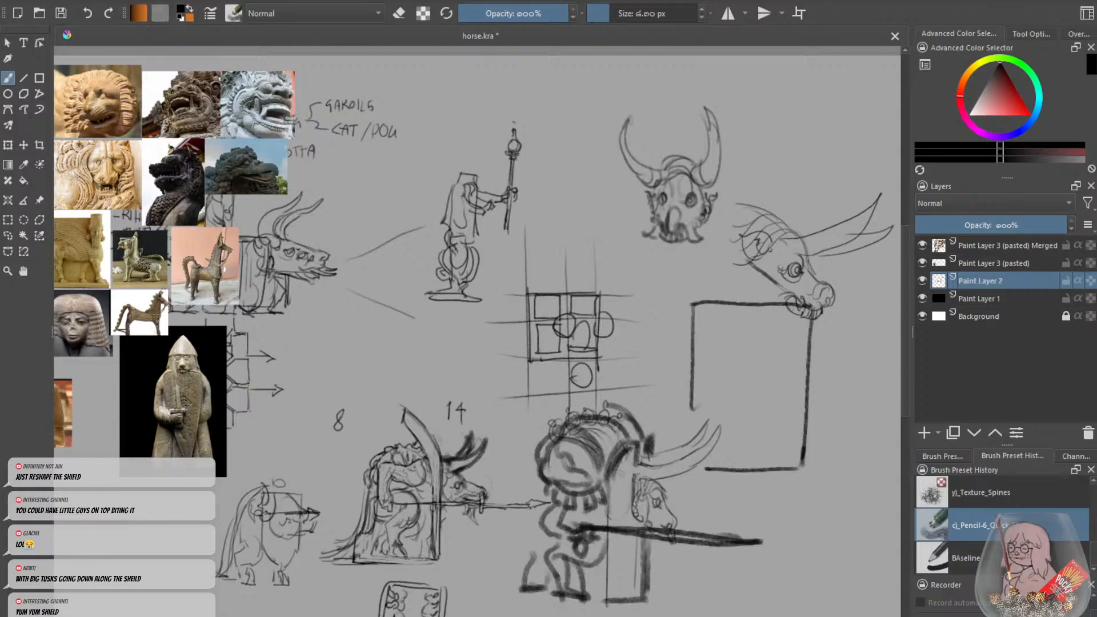
mouse_move(746, 263)
mouse_down()
mouse_move(681, 294)
mouse_move(709, 294)
mouse_up()
mouse_move(754, 263)
mouse_down()
mouse_move(710, 295)
mouse_move(709, 340)
mouse_up()
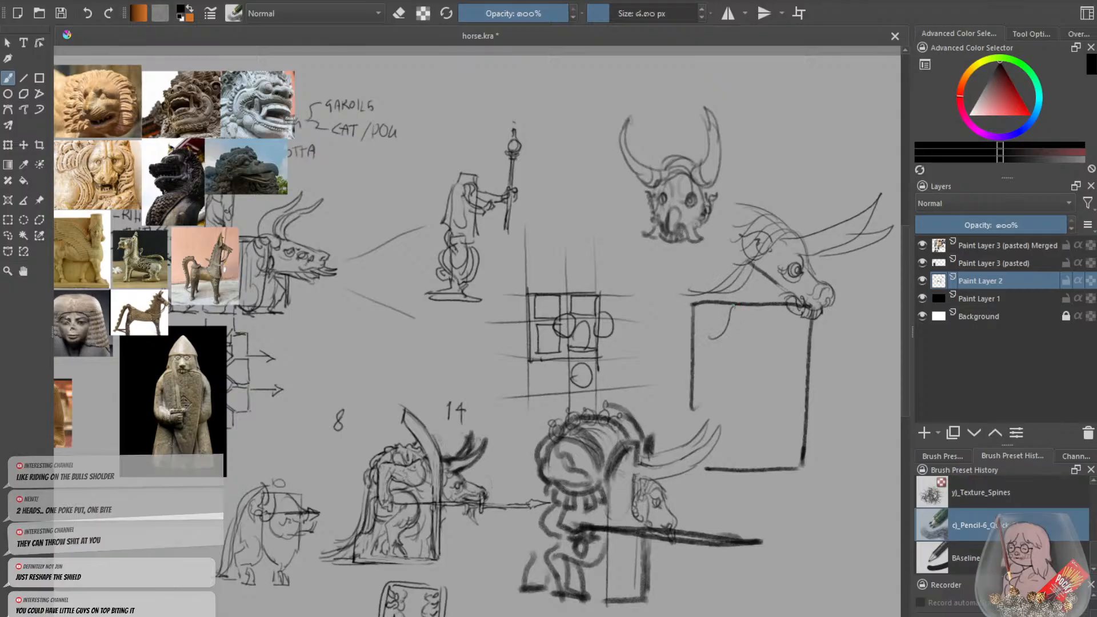
Sketch a rounded lobe hanging below the rear end of the shield's top edge and erase the stray corner lines.
drag(735, 305, 707, 340)
key(ctrl+z)
key(ctrl+z)
drag(735, 306, 711, 350)
mouse_move(733, 306)
mouse_down()
mouse_move(721, 334)
mouse_move(693, 349)
mouse_up()
key(e)
mouse_move(697, 301)
mouse_down()
mouse_move(726, 301)
mouse_move(700, 303)
mouse_up()
key(e)
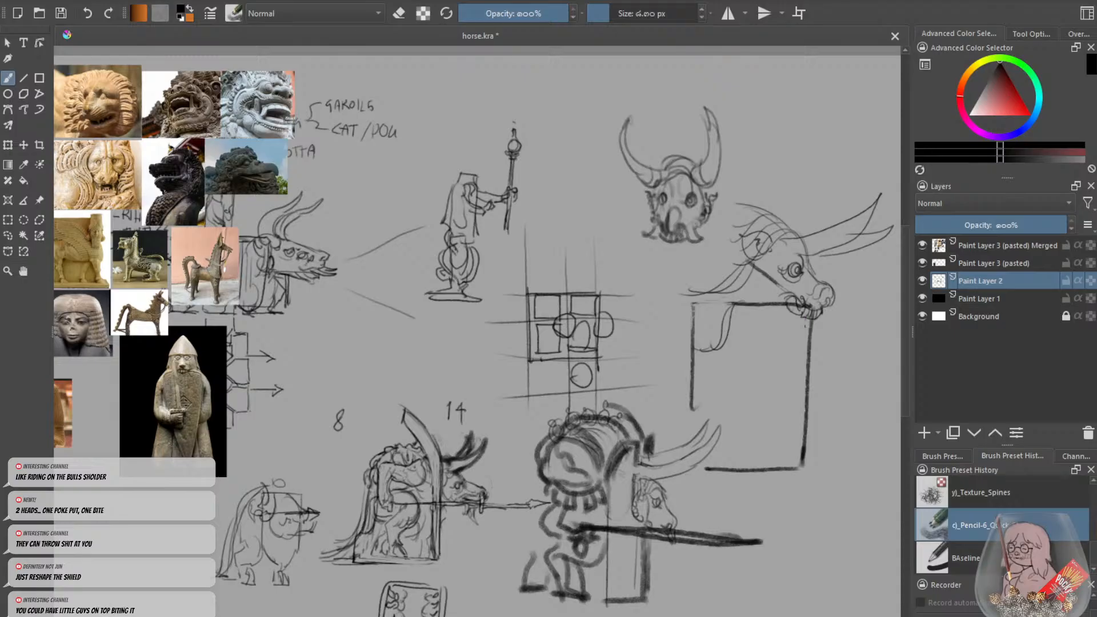
Thicken the shield's front edge, erase its upper rear edge and draw a dark curved cut-out below the bull's head.
drag(810, 322, 802, 457)
mouse_move(805, 402)
mouse_down()
mouse_move(802, 458)
mouse_move(814, 472)
mouse_move(792, 471)
mouse_up()
key(e)
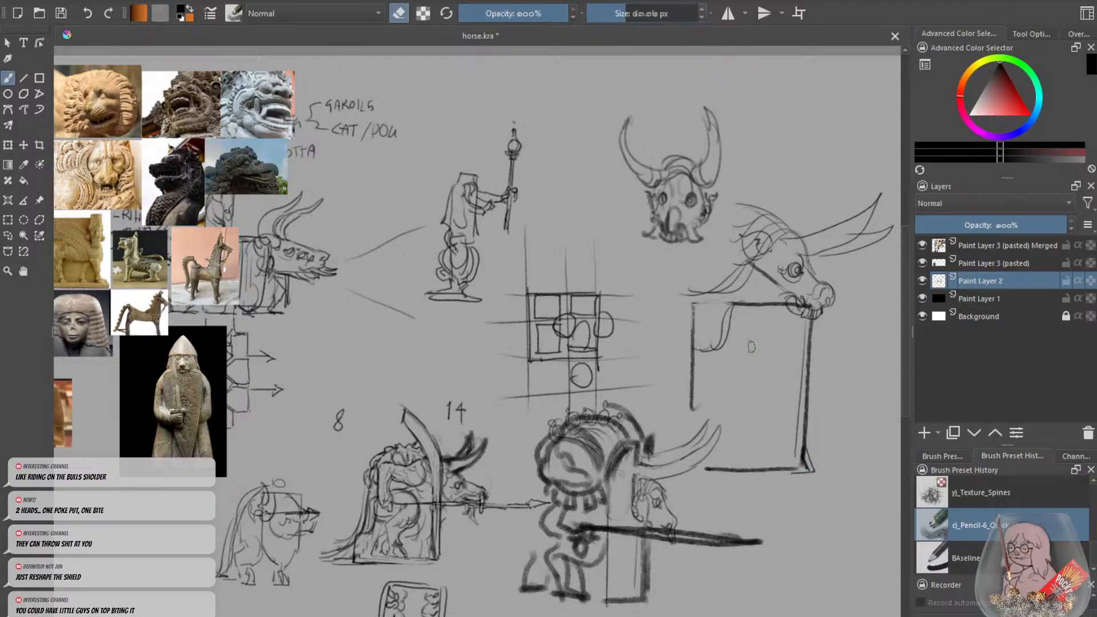
mouse_move(737, 300)
mouse_down()
mouse_move(733, 329)
mouse_move(692, 393)
mouse_move(690, 349)
mouse_move(739, 288)
mouse_move(743, 304)
mouse_move(768, 306)
mouse_move(731, 327)
mouse_move(719, 352)
mouse_up()
key(e)
key(e)
key(e)
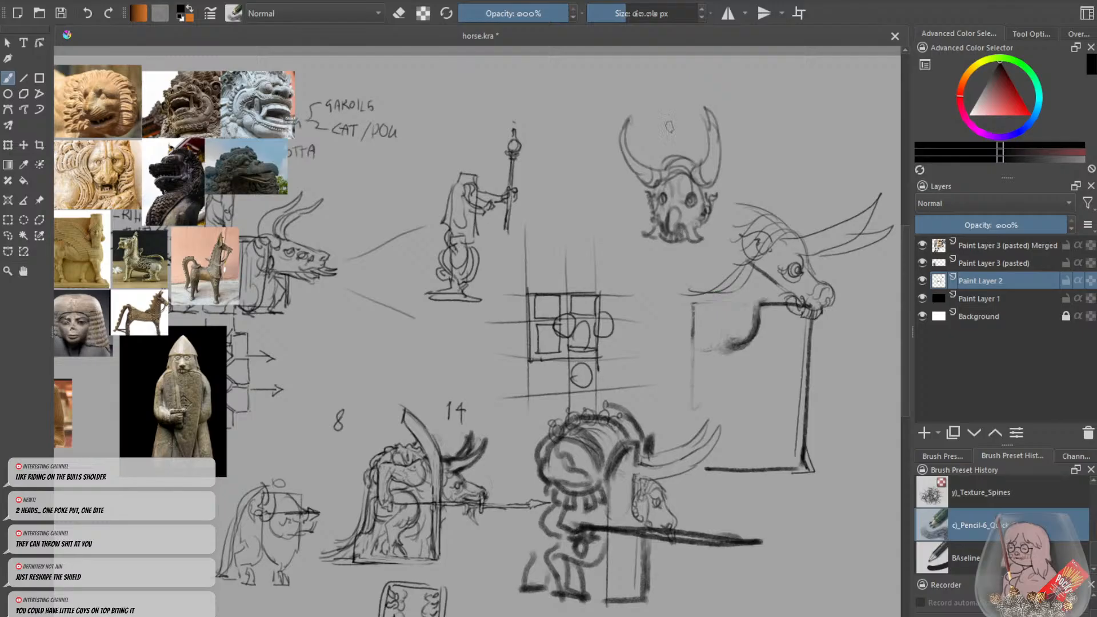
With a smaller brush, sketch a long lance with a pointed arrow tip passing under the bull's muzzle and past the shield.
click(611, 12)
drag(709, 304, 836, 330)
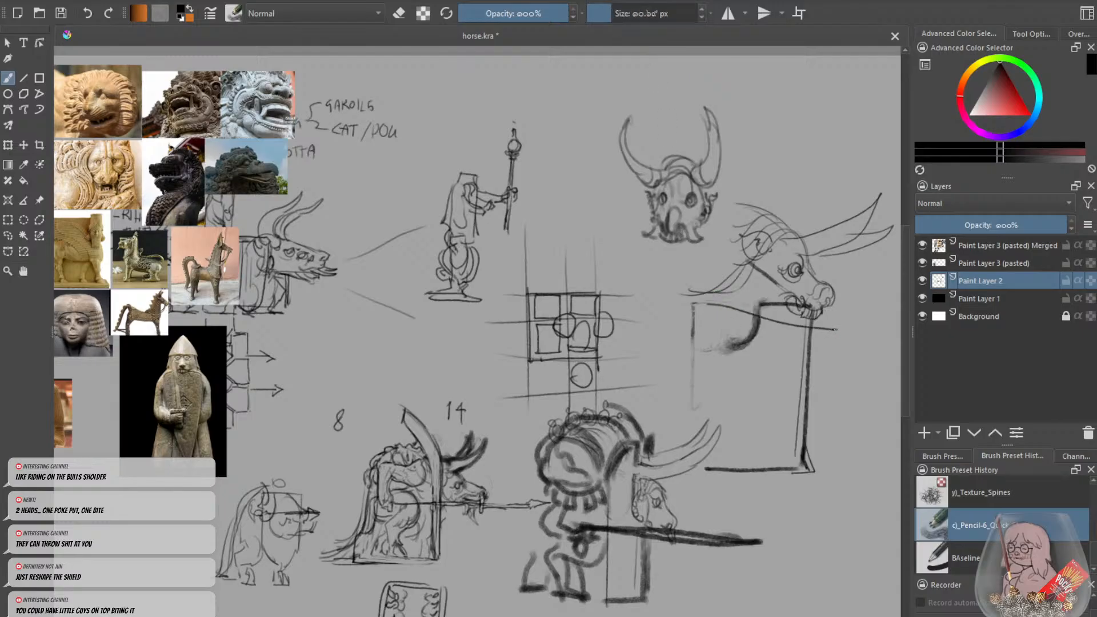
key(ctrl+z)
drag(712, 308, 871, 336)
drag(872, 336, 729, 327)
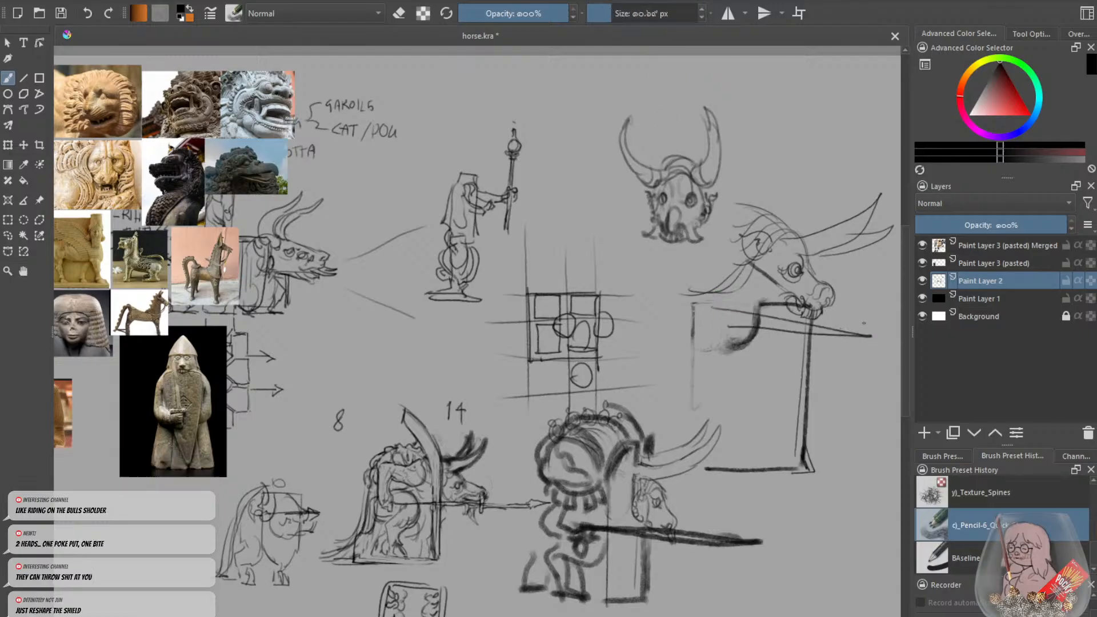
mouse_move(858, 325)
mouse_down()
mouse_move(900, 337)
mouse_move(856, 343)
mouse_up()
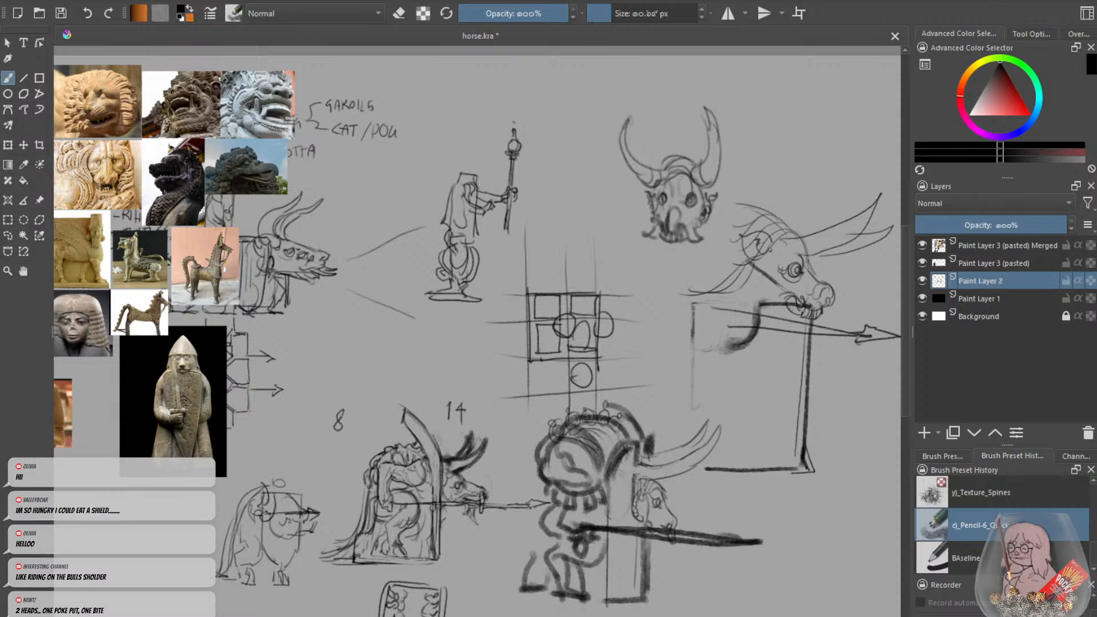
Sketch the toothed lower jaw, arched neck and shoulder outline of the bull's body behind the shield.
mouse_move(765, 302)
mouse_down()
mouse_move(783, 300)
mouse_move(781, 289)
mouse_move(737, 284)
mouse_move(754, 307)
mouse_up()
drag(741, 262, 694, 295)
key(ctrl+z)
mouse_move(736, 240)
mouse_down()
mouse_move(690, 279)
mouse_move(684, 271)
mouse_up()
mouse_move(735, 200)
mouse_down()
mouse_move(711, 204)
mouse_move(736, 200)
mouse_move(718, 199)
mouse_move(690, 306)
mouse_up()
key(ctrl+z)
drag(690, 213, 684, 439)
key(ctrl+z)
mouse_move(699, 332)
mouse_down()
mouse_move(694, 427)
mouse_move(724, 353)
mouse_up()
key(ctrl+z)
drag(696, 205, 652, 282)
mouse_move(691, 252)
mouse_down()
mouse_move(651, 278)
mouse_move(644, 298)
mouse_move(683, 323)
mouse_up()
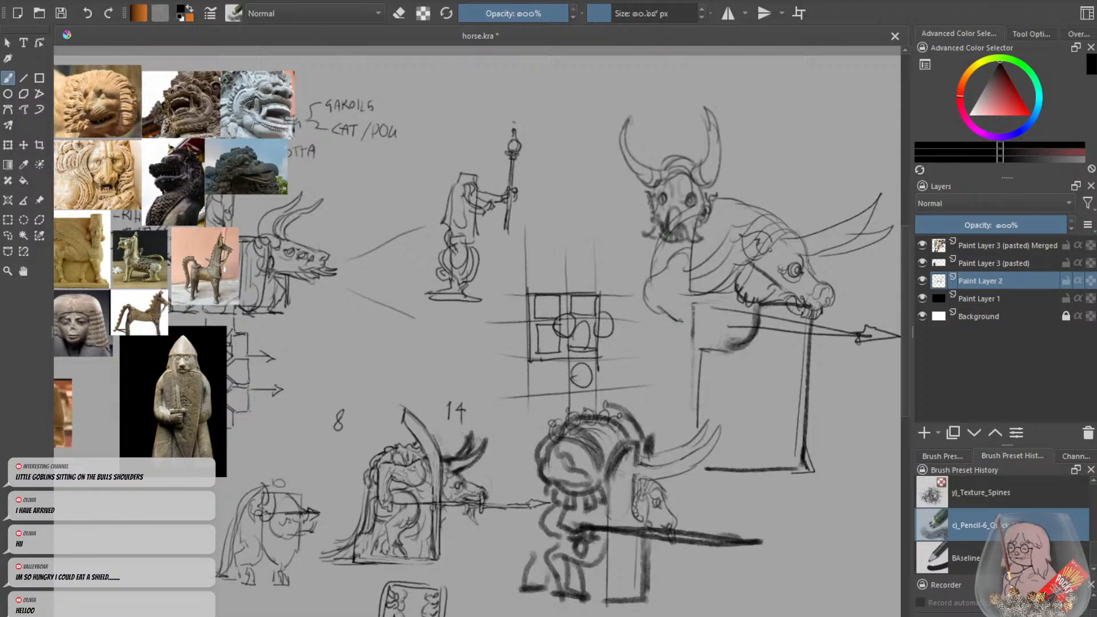
Draw a row of small round-headed figures along the bull's neck crest and add curled folds around its mouth.
key(e)
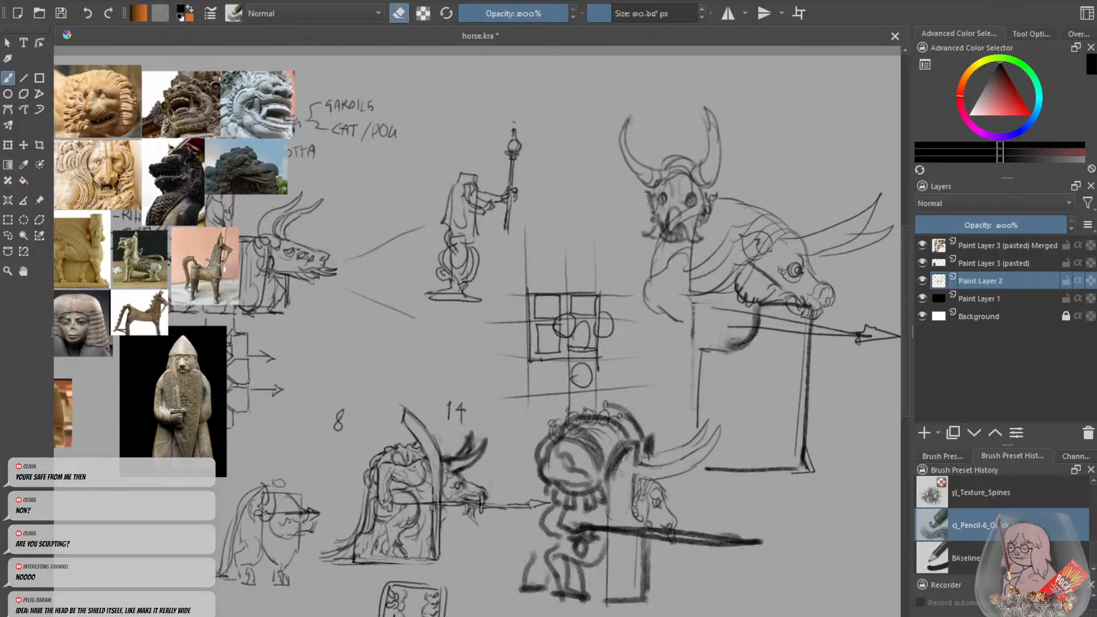
key(e)
mouse_move(790, 226)
mouse_down()
mouse_move(802, 210)
mouse_move(799, 236)
mouse_up()
mouse_move(799, 208)
mouse_down()
mouse_move(791, 216)
mouse_move(806, 198)
mouse_move(772, 195)
mouse_move(776, 212)
mouse_move(786, 193)
mouse_move(771, 209)
mouse_move(747, 202)
mouse_move(756, 181)
mouse_move(758, 205)
mouse_move(763, 179)
mouse_move(730, 193)
mouse_move(743, 182)
mouse_move(739, 195)
mouse_move(739, 181)
mouse_move(758, 197)
mouse_move(745, 172)
mouse_move(719, 196)
mouse_up()
key(ctrl+z)
key(ctrl+z)
key(ctrl+z)
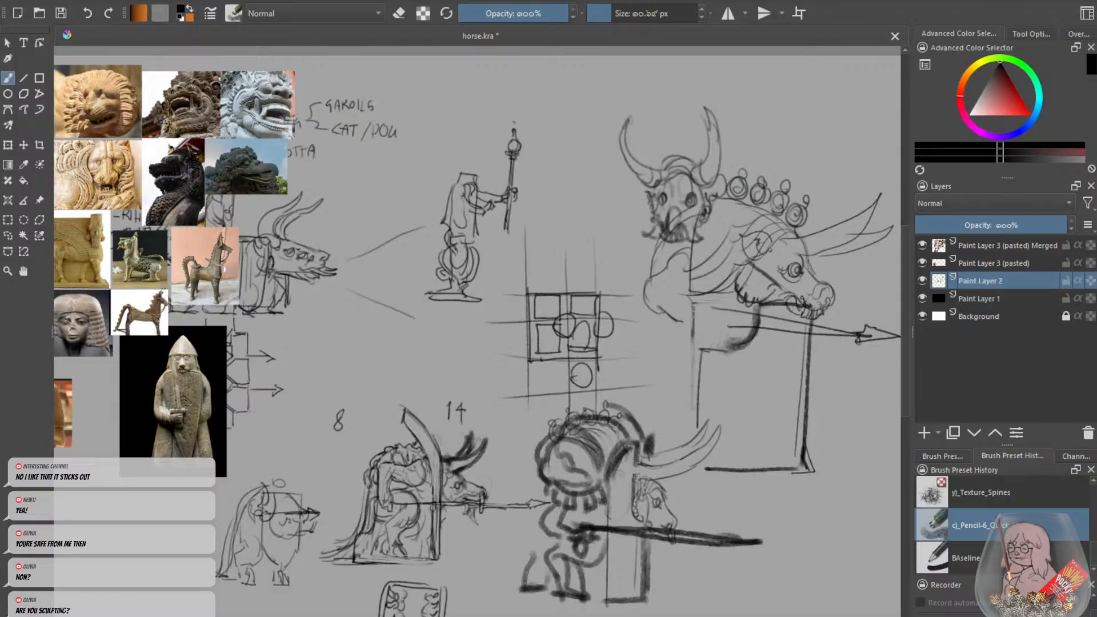
mouse_move(744, 288)
mouse_down()
mouse_move(775, 301)
mouse_move(741, 283)
mouse_up()
drag(748, 274, 744, 287)
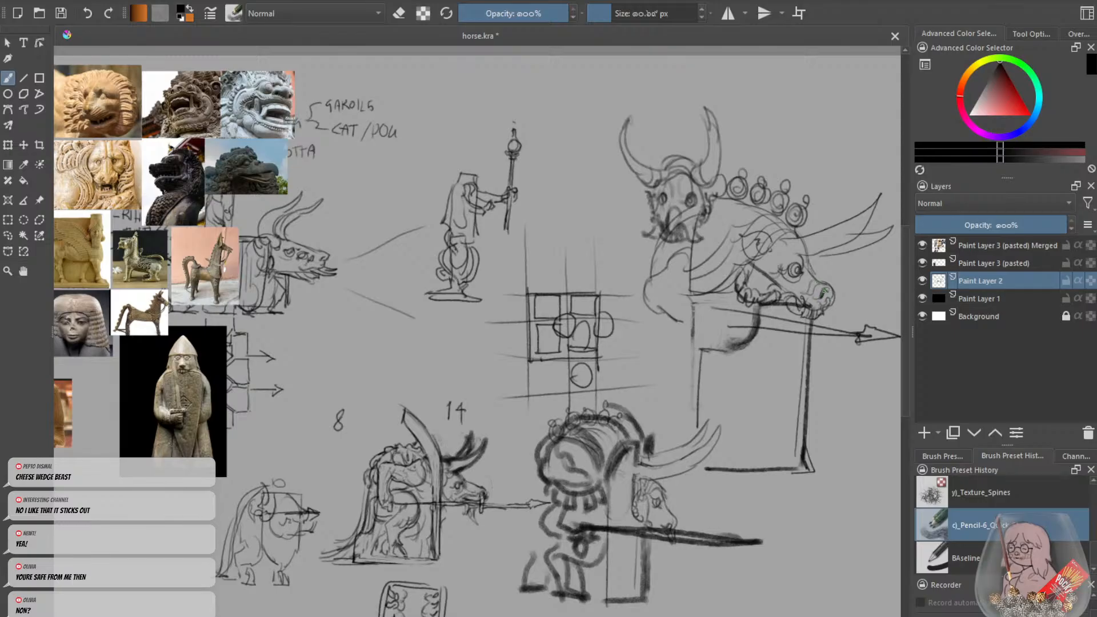
Sketch the creature's bent arm and fist behind the shield, with the lance shaft and vertical rear shield lines.
mouse_move(665, 274)
mouse_down()
mouse_move(638, 316)
mouse_move(650, 336)
mouse_up()
key(ctrl+z)
drag(645, 282, 666, 336)
mouse_move(679, 294)
mouse_down()
mouse_move(678, 319)
mouse_move(688, 323)
mouse_move(683, 336)
mouse_move(658, 332)
mouse_move(675, 343)
mouse_move(663, 340)
mouse_move(675, 273)
mouse_move(662, 304)
mouse_move(754, 320)
mouse_up()
mouse_move(684, 331)
mouse_down()
mouse_move(755, 334)
mouse_move(694, 328)
mouse_move(753, 323)
mouse_move(698, 412)
mouse_up()
key(e)
key(e)
mouse_move(718, 303)
mouse_down()
mouse_move(705, 420)
mouse_move(724, 397)
mouse_up()
key(ctrl+z)
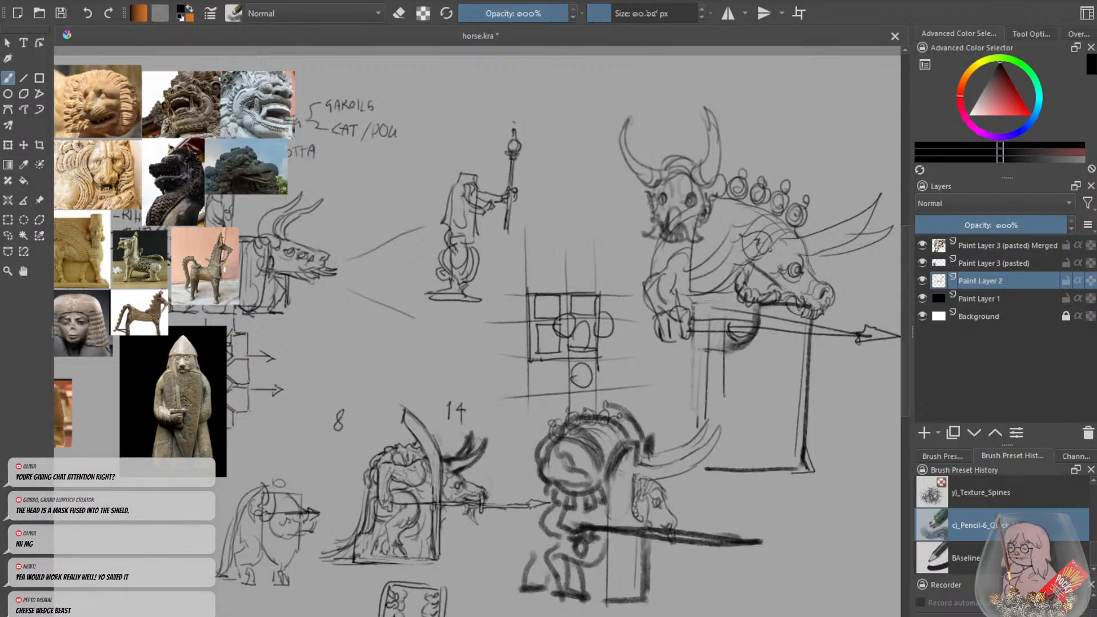
Add short strokes to the shield's upper rear edge near the fist and clean up the lower front edge with the eraser.
drag(725, 329, 725, 360)
drag(715, 312, 728, 310)
key(ctrl+z)
key(e)
drag(797, 411, 797, 443)
key(e)
Try to sketch a long cape line falling from the creature's shoulder behind its arm.
drag(655, 239, 634, 316)
drag(637, 295, 639, 332)
key(ctrl+z)
key(ctrl+z)
drag(660, 224, 623, 316)
mouse_move(649, 246)
mouse_down()
mouse_move(627, 286)
mouse_move(626, 330)
mouse_up()
key(ctrl+z)
key(ctrl+z)
drag(661, 241, 644, 285)
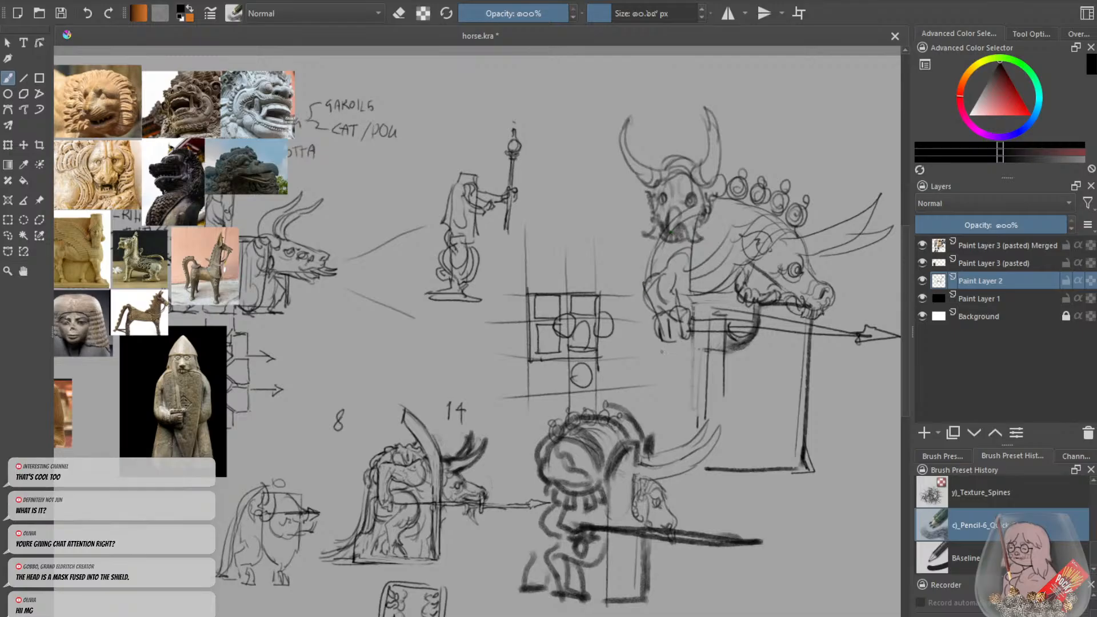
Sketch the creature's folded leg and foot below the arm and add a horizontal base line across the shield.
drag(690, 335, 742, 379)
mouse_move(740, 372)
mouse_down()
mouse_move(726, 392)
mouse_move(681, 400)
mouse_move(653, 390)
mouse_move(667, 385)
mouse_move(650, 384)
mouse_move(640, 364)
mouse_move(637, 417)
mouse_move(670, 403)
mouse_move(686, 440)
mouse_move(650, 440)
mouse_up()
key(ctrl+z)
key(ctrl+z)
key(ctrl+z)
drag(803, 437, 713, 445)
mouse_move(653, 368)
mouse_down()
mouse_move(715, 395)
mouse_move(693, 394)
mouse_move(703, 400)
mouse_move(674, 445)
mouse_move(690, 446)
mouse_up()
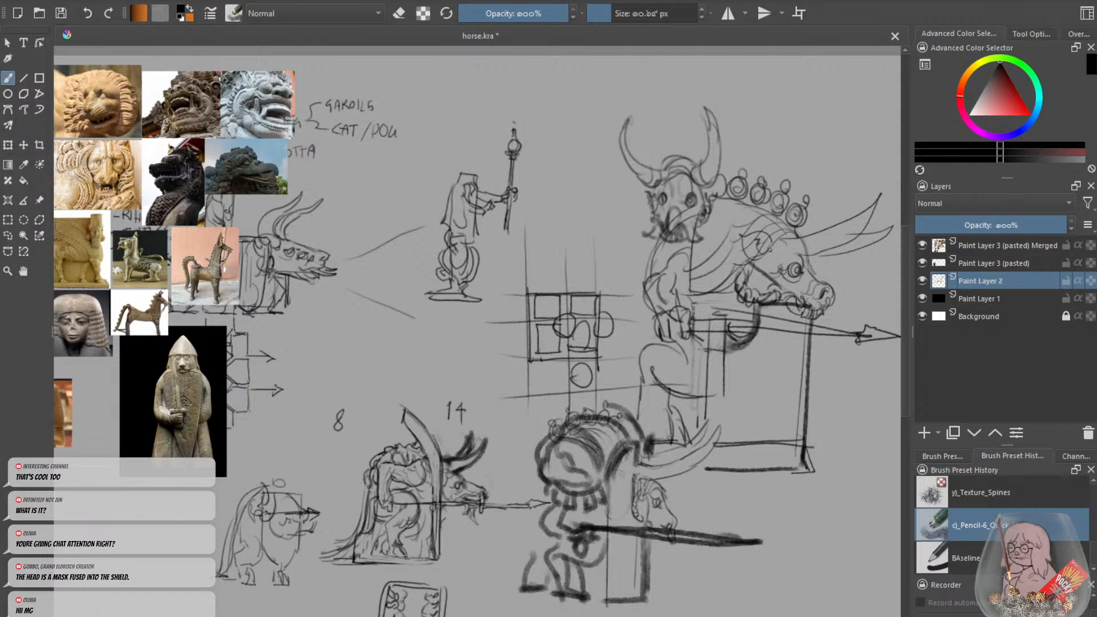
Draw a pointed cape shape trailing down the creature's back and touch up the shield's lower rear corner.
drag(658, 341, 637, 359)
mouse_move(643, 286)
mouse_down()
mouse_move(613, 380)
mouse_move(621, 376)
mouse_up()
mouse_move(715, 444)
mouse_down()
mouse_move(805, 442)
mouse_move(803, 465)
mouse_move(748, 470)
mouse_up()
key(e)
key(e)
Select the side-view bull and shield freehand, copy them to a new layer, hide Paint Layer 2 and clear the selection.
key(ctrl+minus)
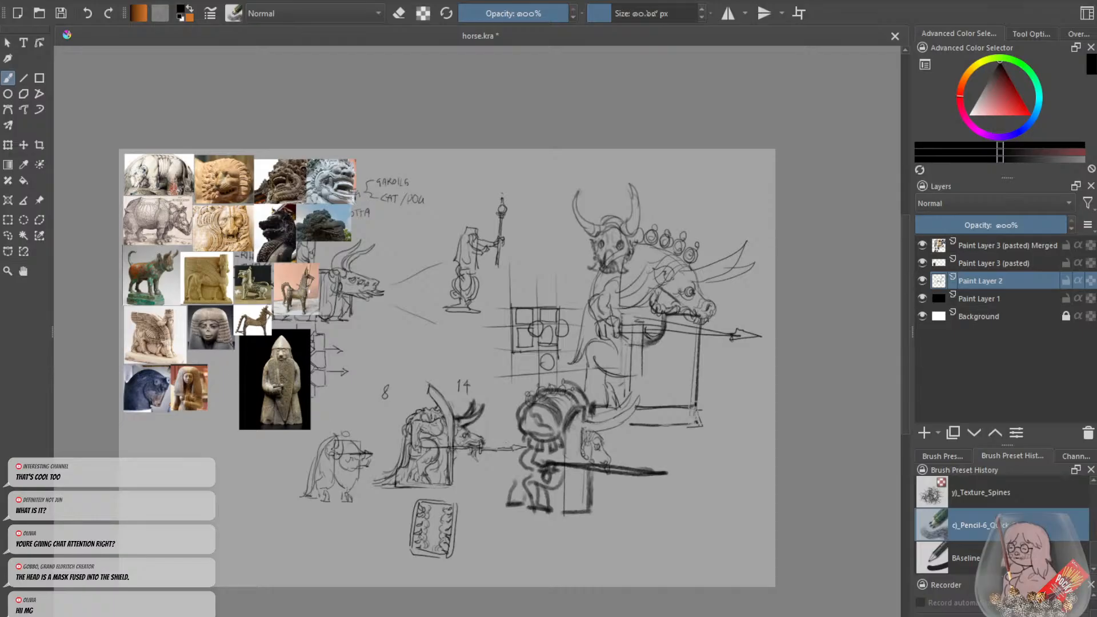
click(8, 235)
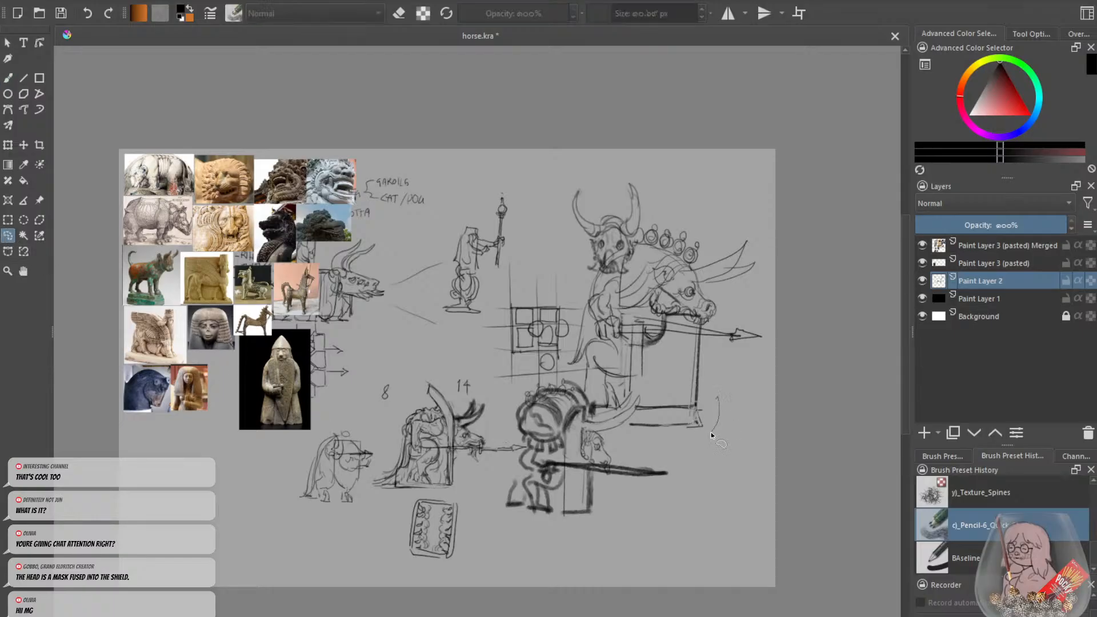
mouse_move(647, 439)
mouse_down()
mouse_move(639, 382)
mouse_move(570, 350)
mouse_move(561, 249)
mouse_move(636, 266)
mouse_move(640, 231)
mouse_move(757, 214)
mouse_move(766, 240)
mouse_up()
click(8, 145)
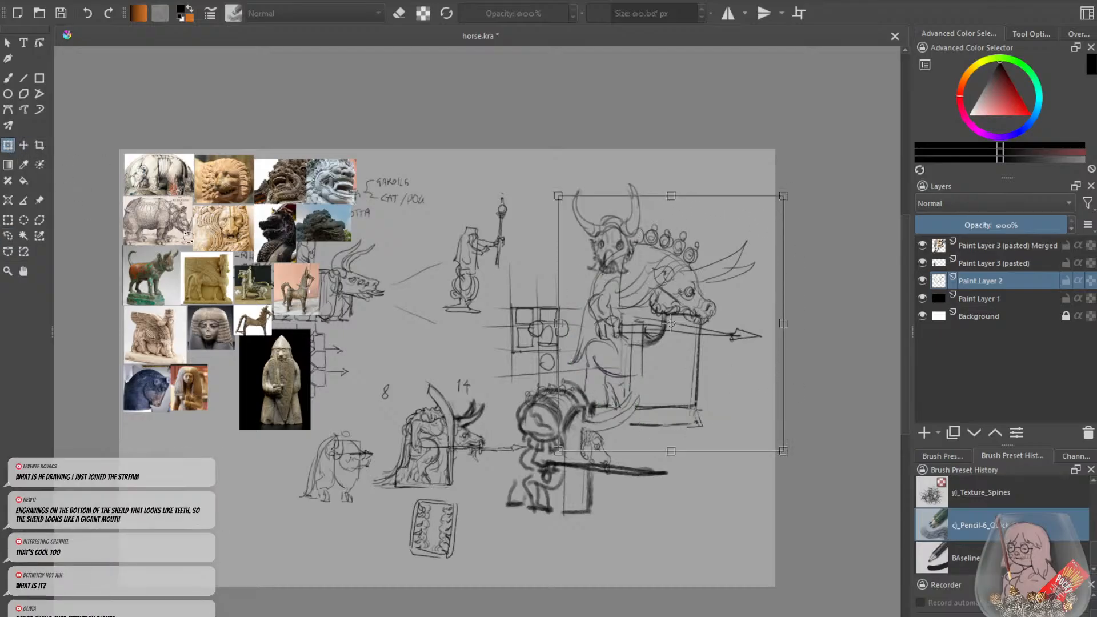
key(ctrl+alt+j)
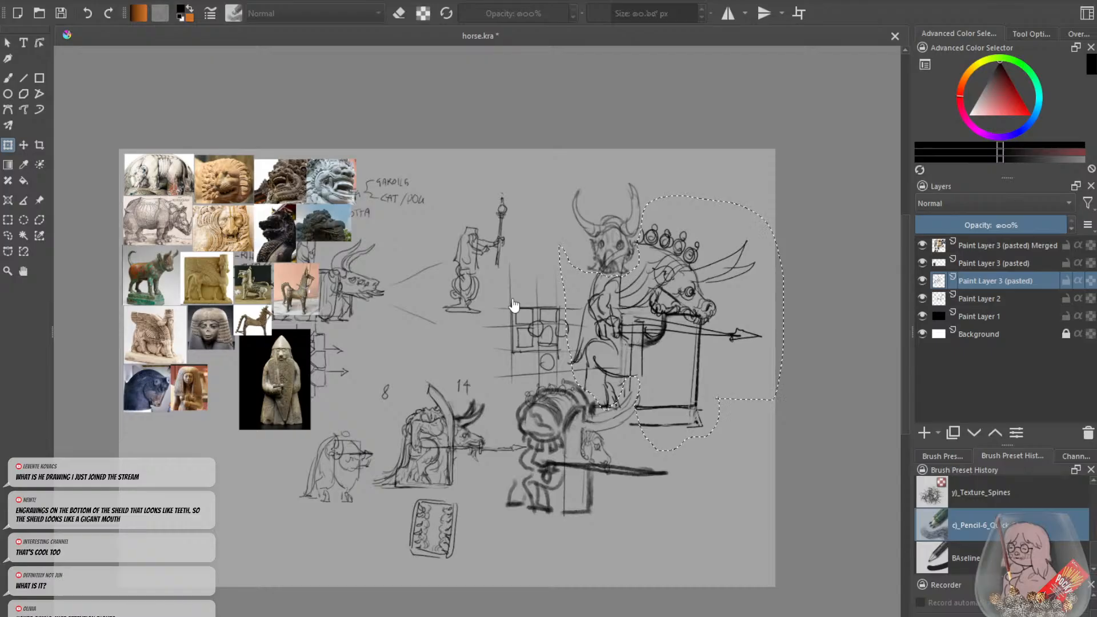
click(922, 298)
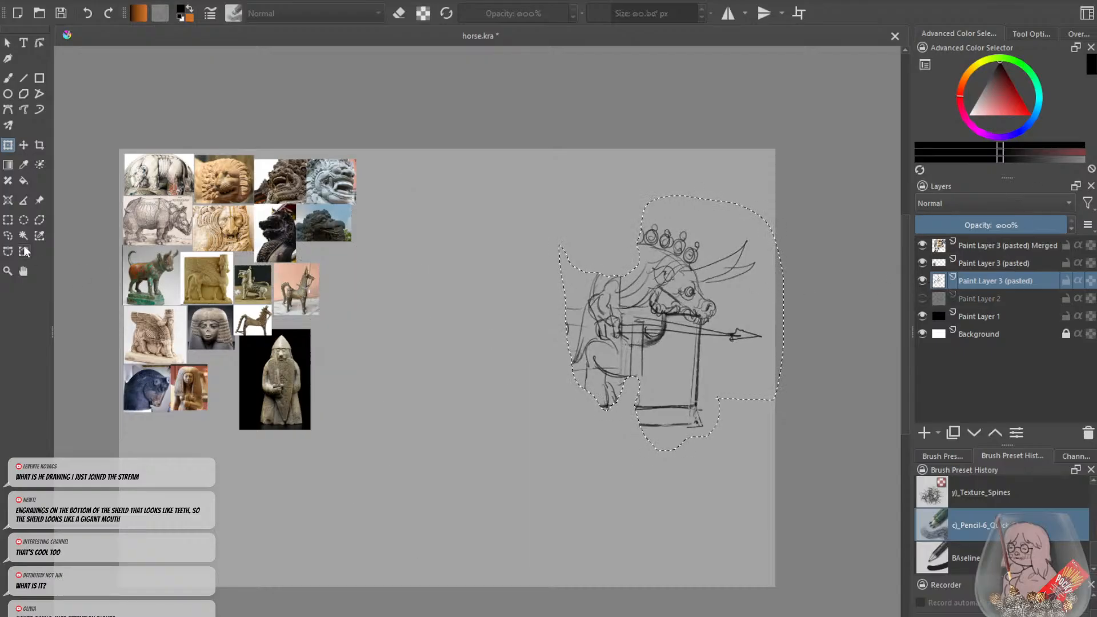
click(7, 235)
key(ctrl+shift+a)
Erase the extra lower base line beneath the shield on the copied layer.
click(9, 78)
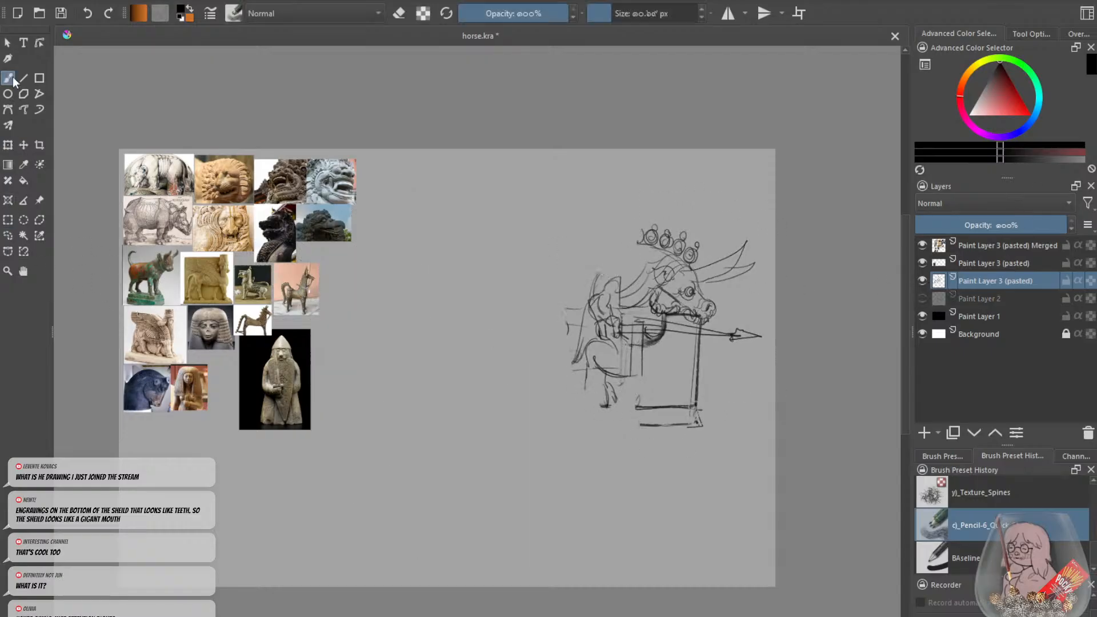
key(ctrl+plus)
key(e)
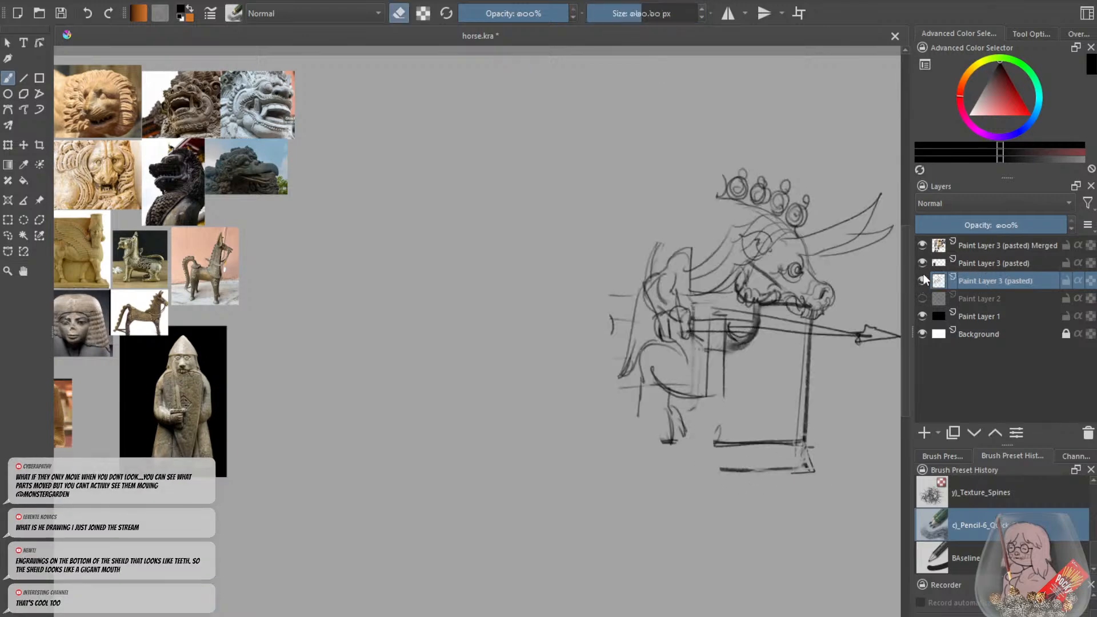
key(ctrl+minus)
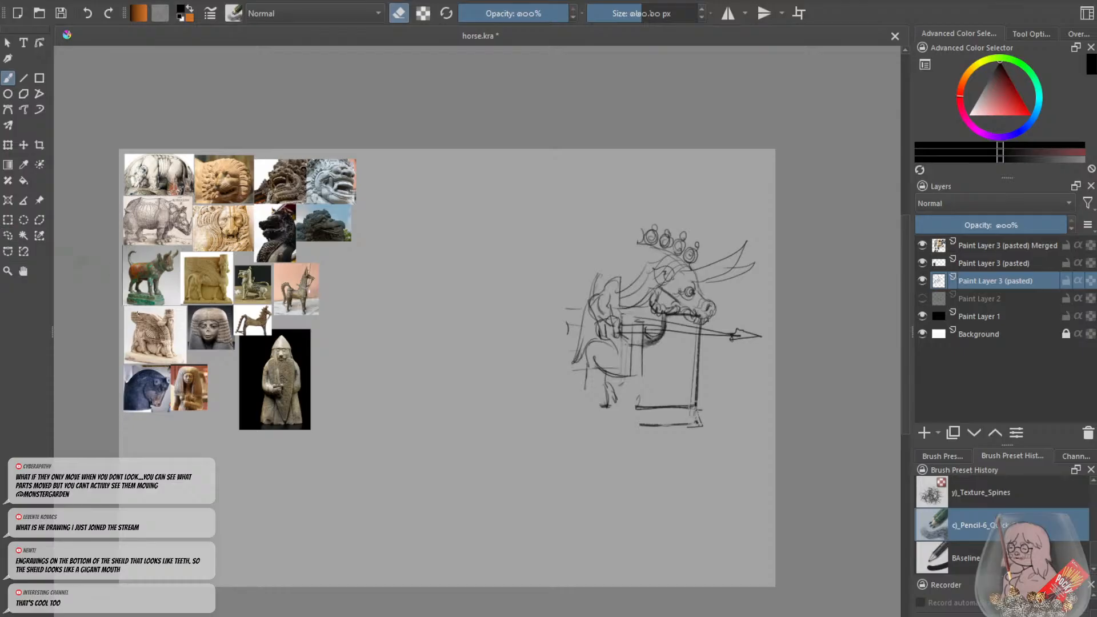
click(11, 237)
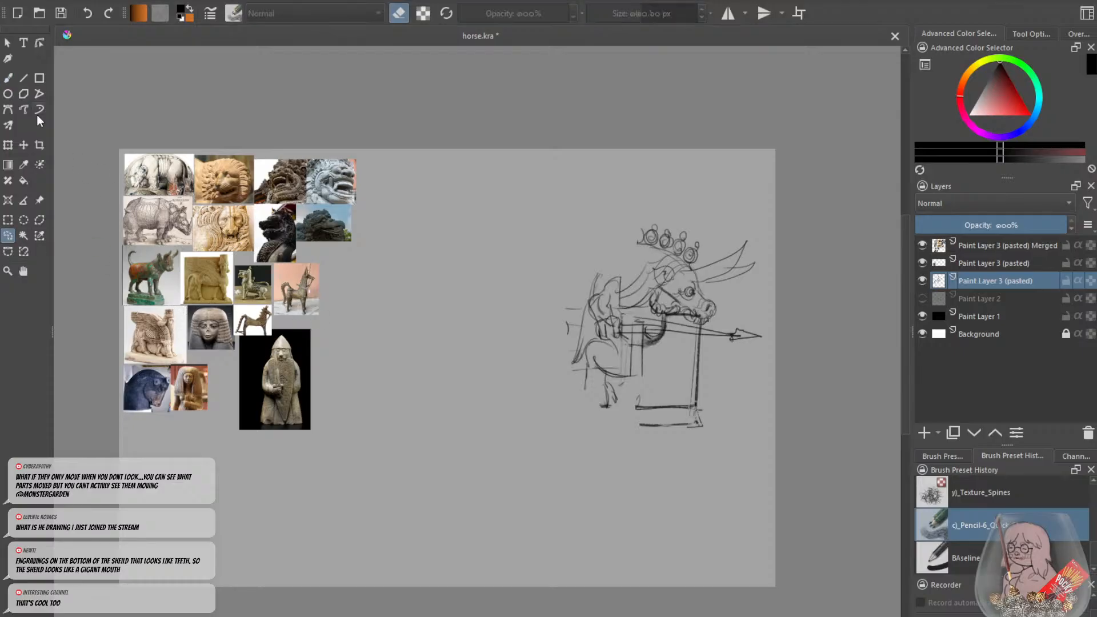
click(8, 78)
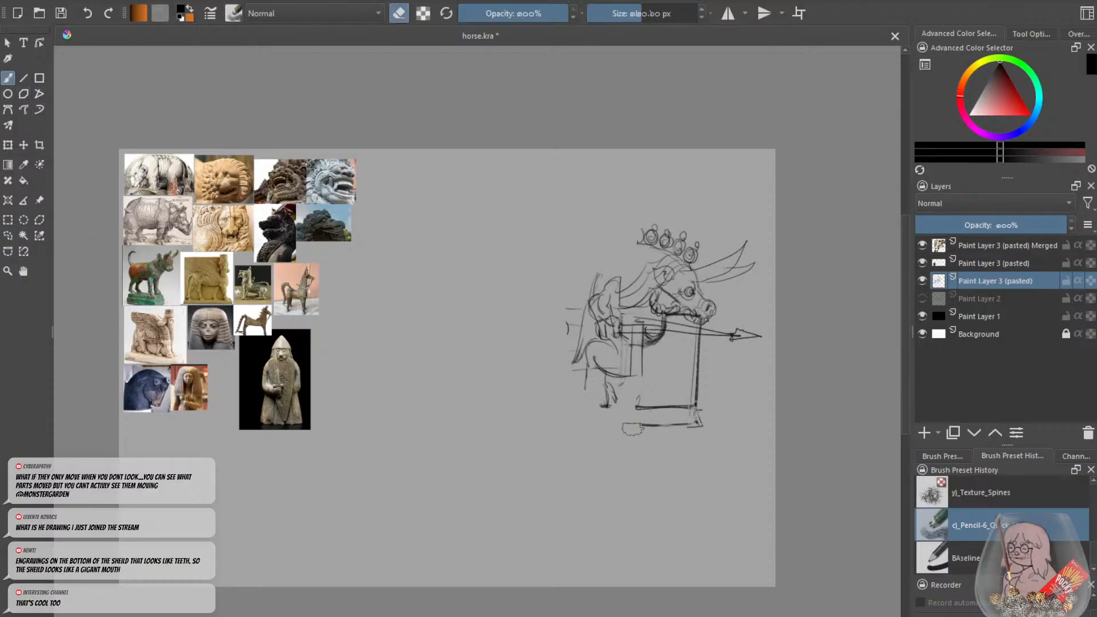
mouse_move(633, 430)
mouse_down()
mouse_move(696, 417)
mouse_move(681, 423)
mouse_up()
key(e)
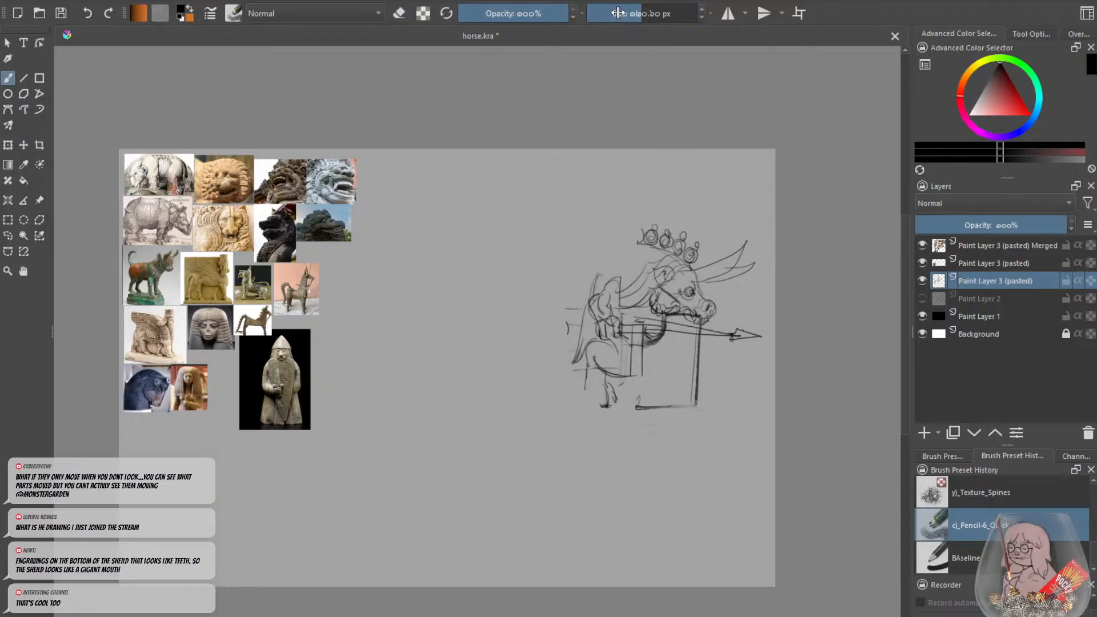
Redraw the copied shield's bottom and rear edges with bold lines to close it into an upright rectangle.
drag(618, 13, 616, 12)
drag(697, 404, 638, 407)
key(ctrl+z)
drag(648, 343, 646, 407)
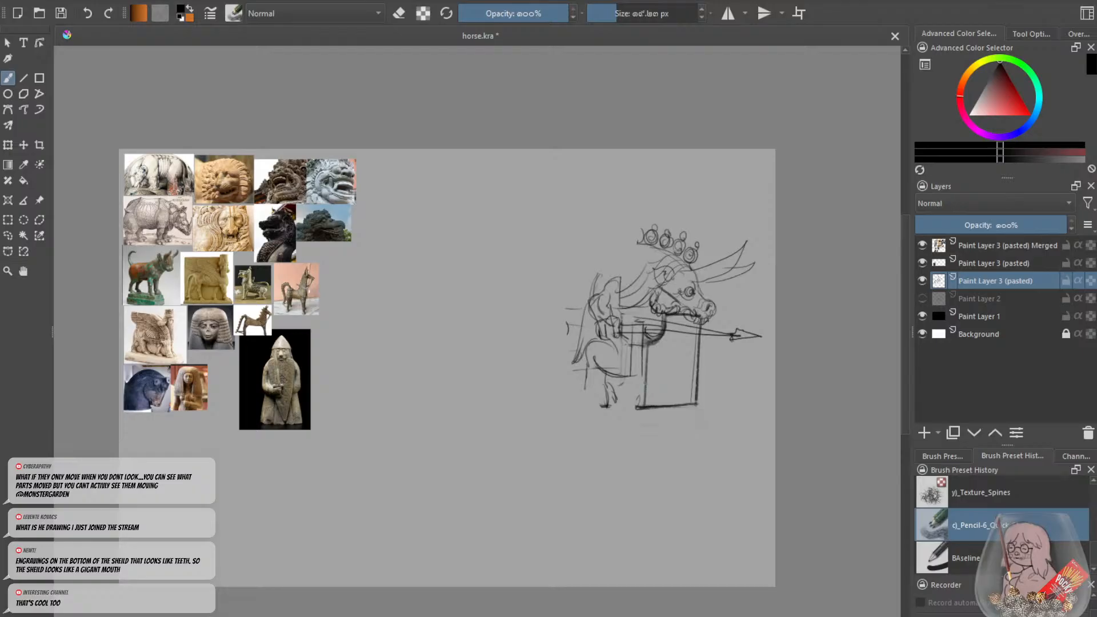
key(ctrl+z)
mouse_move(642, 337)
mouse_down()
mouse_move(639, 405)
mouse_move(638, 333)
mouse_up()
key(ctrl+z)
mouse_move(578, 354)
mouse_down()
mouse_move(555, 376)
mouse_move(554, 357)
mouse_move(555, 377)
mouse_up()
key(ctrl+z)
key(ctrl+z)
key(ctrl+z)
key(ctrl+z)
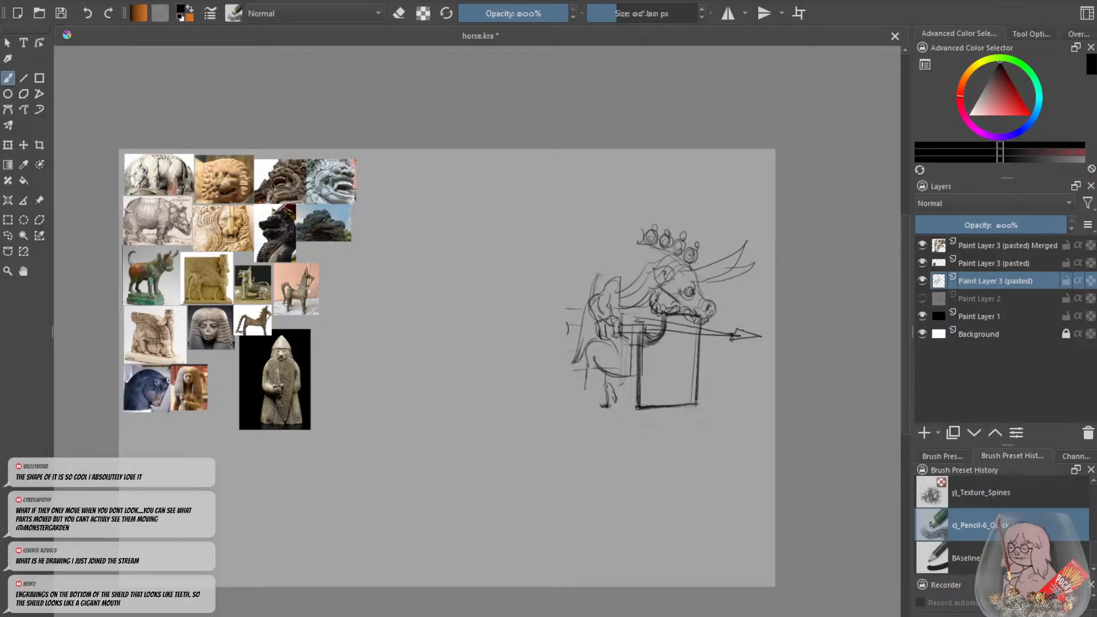
drag(699, 360, 707, 399)
key(ctrl+z)
Draw a rump arc behind the side-view bull and a house-shaped outline with a peaked top in the canvas's empty middle area.
mouse_move(567, 334)
mouse_down()
mouse_move(554, 323)
mouse_move(543, 346)
mouse_up()
key(plus)
mouse_move(385, 304)
mouse_down()
mouse_move(363, 366)
mouse_move(361, 346)
mouse_move(409, 301)
mouse_move(448, 345)
mouse_move(446, 427)
mouse_up()
key(ctrl+z)
drag(358, 345, 356, 437)
drag(443, 441, 355, 444)
key(ctrl+z)
key(ctrl+z)
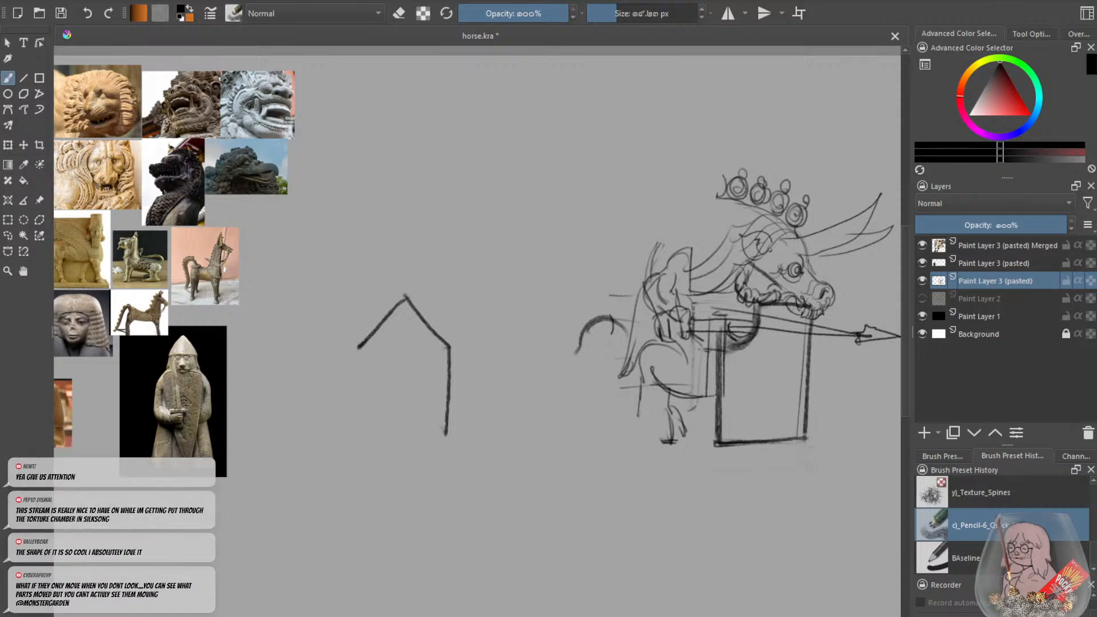
key(ctrl+z)
drag(445, 437, 349, 439)
drag(357, 348, 352, 438)
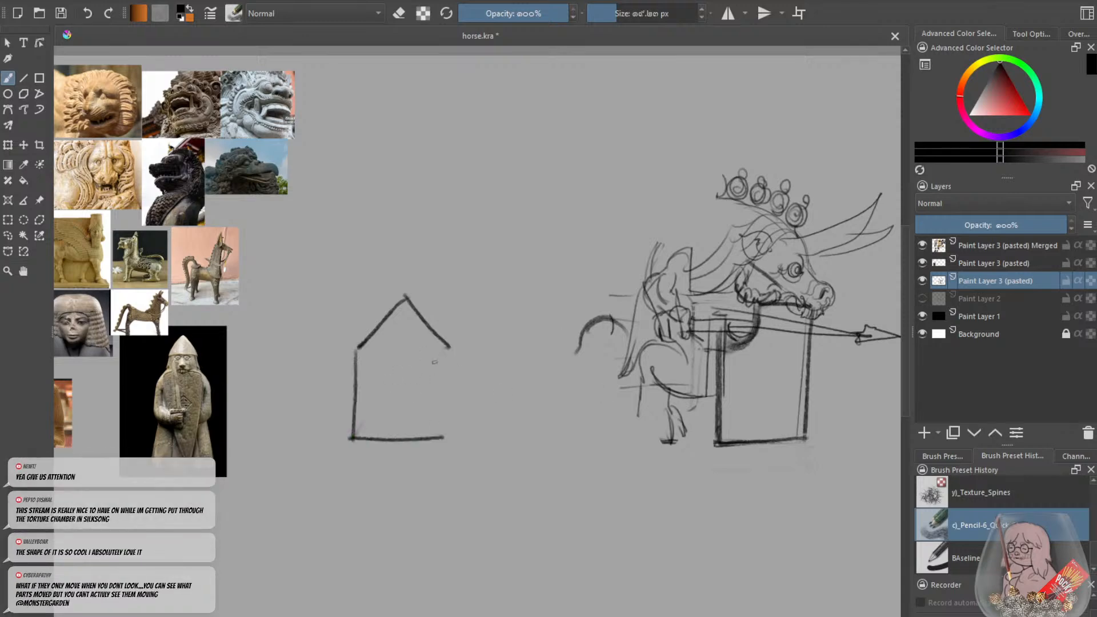
drag(454, 346, 441, 461)
Draw a sharp V-shaped tip beneath the house-shaped outline, joined to its base by two slanted lines and a centre line.
mouse_move(374, 475)
mouse_down()
mouse_move(408, 472)
mouse_move(375, 478)
mouse_up()
key(ctrl+z)
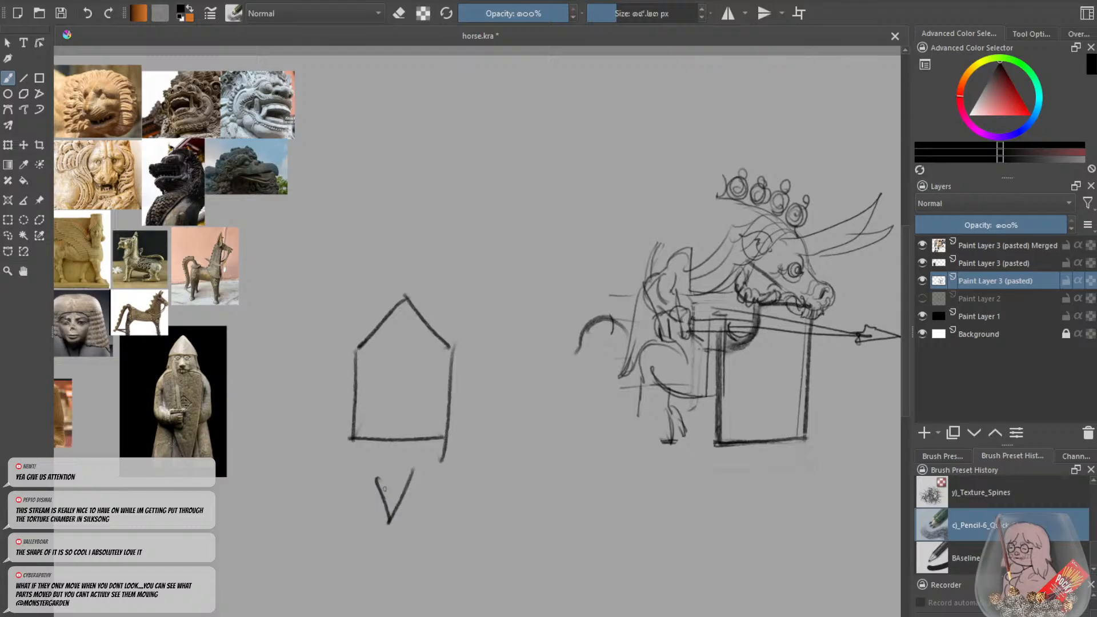
mouse_move(389, 517)
mouse_down()
mouse_move(395, 444)
mouse_move(390, 510)
mouse_up()
mouse_move(446, 436)
mouse_down()
mouse_move(398, 487)
mouse_move(352, 440)
mouse_move(384, 487)
mouse_move(417, 469)
mouse_move(396, 453)
mouse_move(393, 505)
mouse_up()
key(ctrl+z)
key(ctrl+z)
mouse_move(388, 484)
mouse_down()
mouse_move(395, 493)
mouse_move(399, 477)
mouse_up()
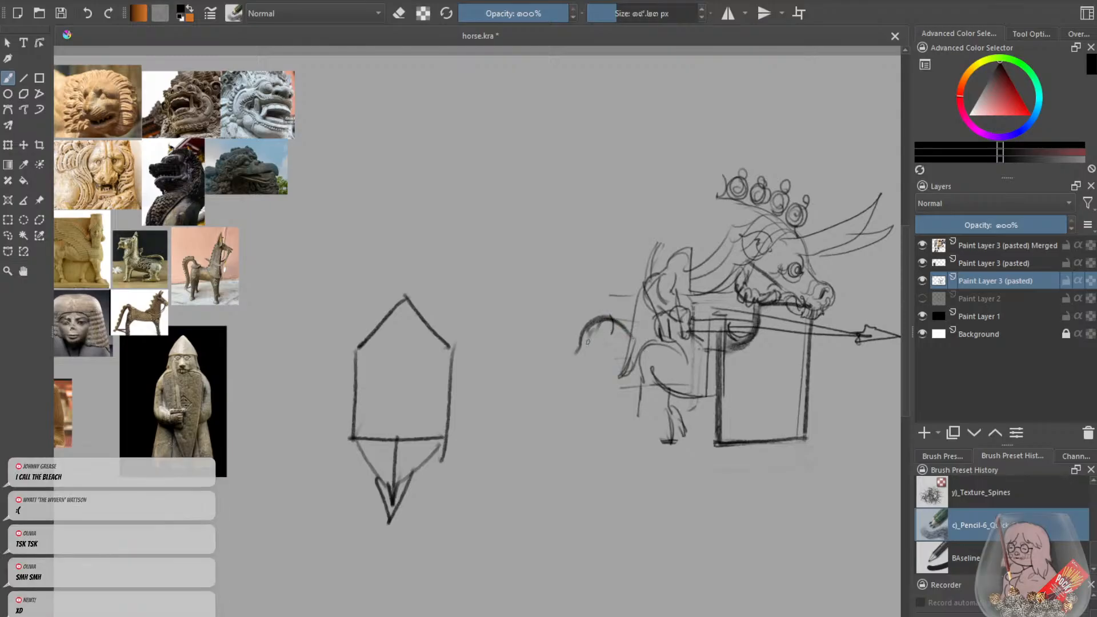
Draw the bull's hind leg below the rump arc, then outline the back and the curve of the neck.
mouse_move(583, 350)
mouse_down()
mouse_move(569, 395)
mouse_move(614, 370)
mouse_move(595, 405)
mouse_move(595, 422)
mouse_move(609, 425)
mouse_up()
drag(574, 384, 568, 421)
mouse_move(617, 324)
mouse_down()
mouse_move(629, 324)
mouse_move(636, 291)
mouse_up()
mouse_move(682, 211)
mouse_down()
mouse_move(630, 332)
mouse_move(654, 262)
mouse_move(653, 342)
mouse_up()
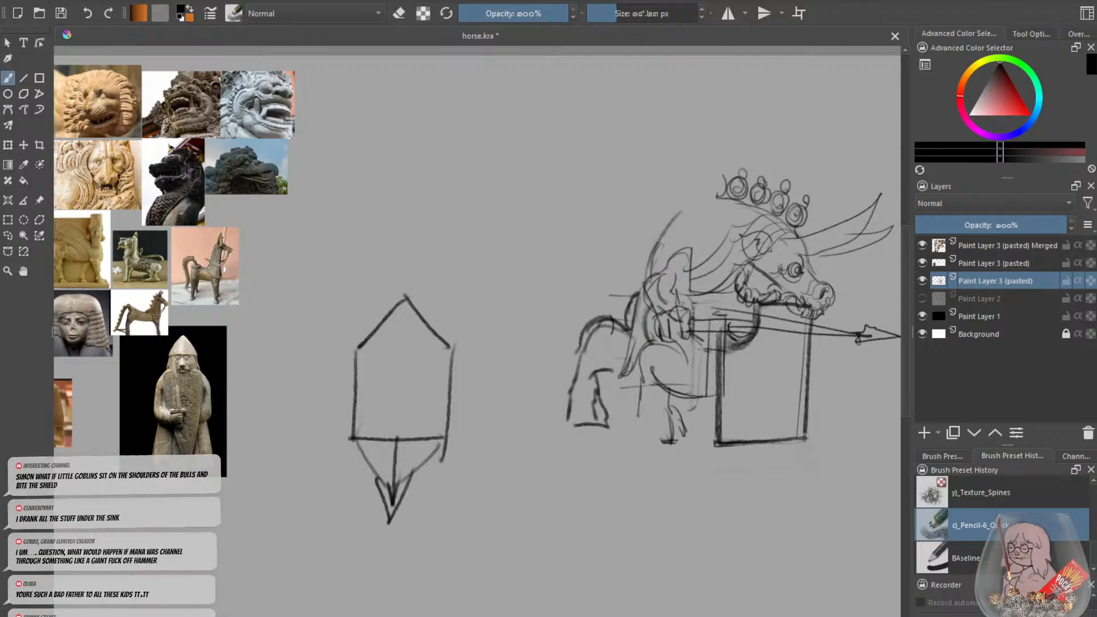
key(ctrl+minus)
mouse_move(561, 212)
mouse_down()
mouse_move(690, 207)
mouse_move(686, 218)
mouse_up()
key(ctrl+z)
key(ctrl+z)
key(ctrl+plus)
Erase the shield's lower front corner, then redraw its front edge slanting outward and close the bottom edge.
key(e)
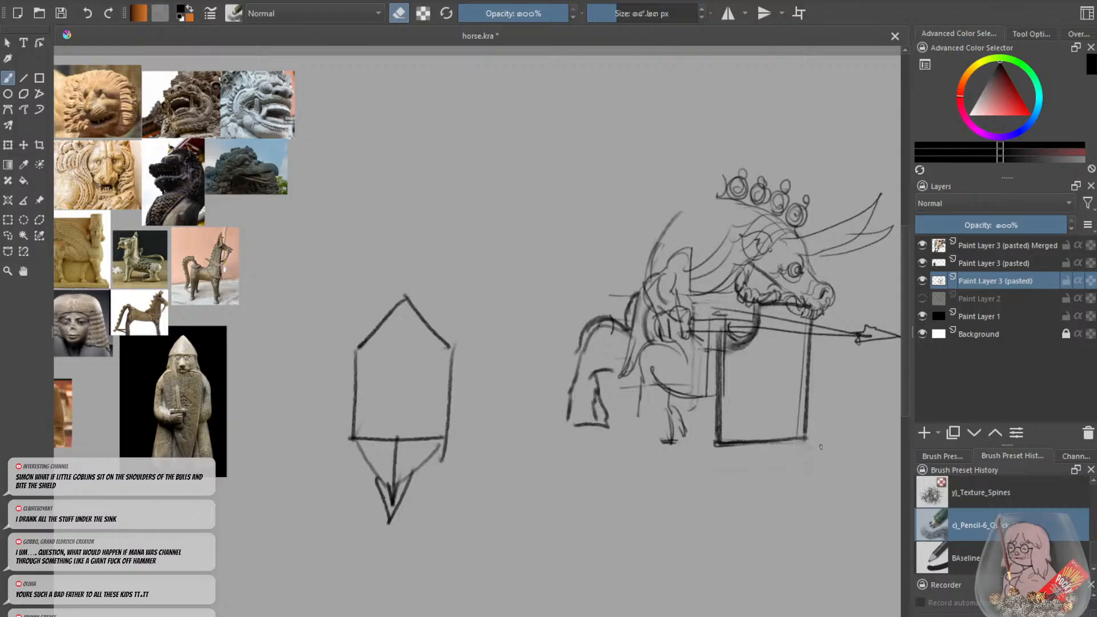
mouse_move(807, 420)
mouse_down()
mouse_move(807, 341)
mouse_move(807, 437)
mouse_up()
key(e)
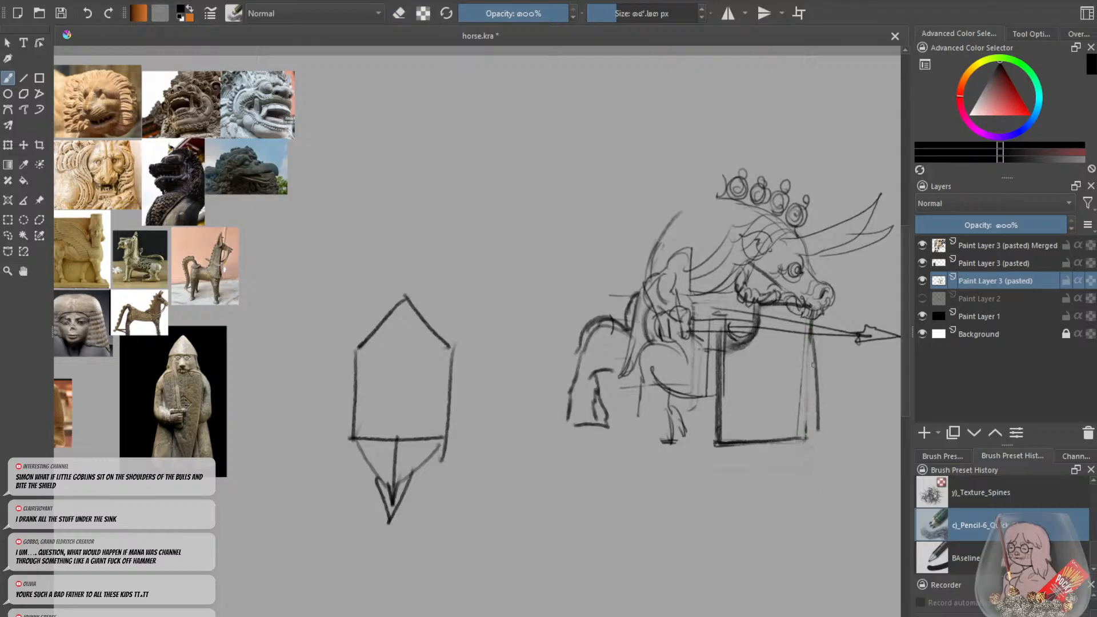
drag(810, 316, 822, 423)
mouse_move(811, 336)
mouse_down()
mouse_move(821, 434)
mouse_move(777, 439)
mouse_up()
mouse_move(790, 435)
mouse_down()
mouse_move(806, 429)
mouse_move(709, 429)
mouse_up()
Extend a long ground line from the shield back behind the hind leg and outline the bull's rear foot and front leg.
drag(758, 438, 575, 444)
key(ctrl+z)
mouse_move(721, 437)
mouse_down()
mouse_move(533, 450)
mouse_move(494, 438)
mouse_up()
mouse_move(597, 402)
mouse_down()
mouse_move(599, 433)
mouse_move(569, 409)
mouse_move(566, 424)
mouse_move(595, 429)
mouse_up()
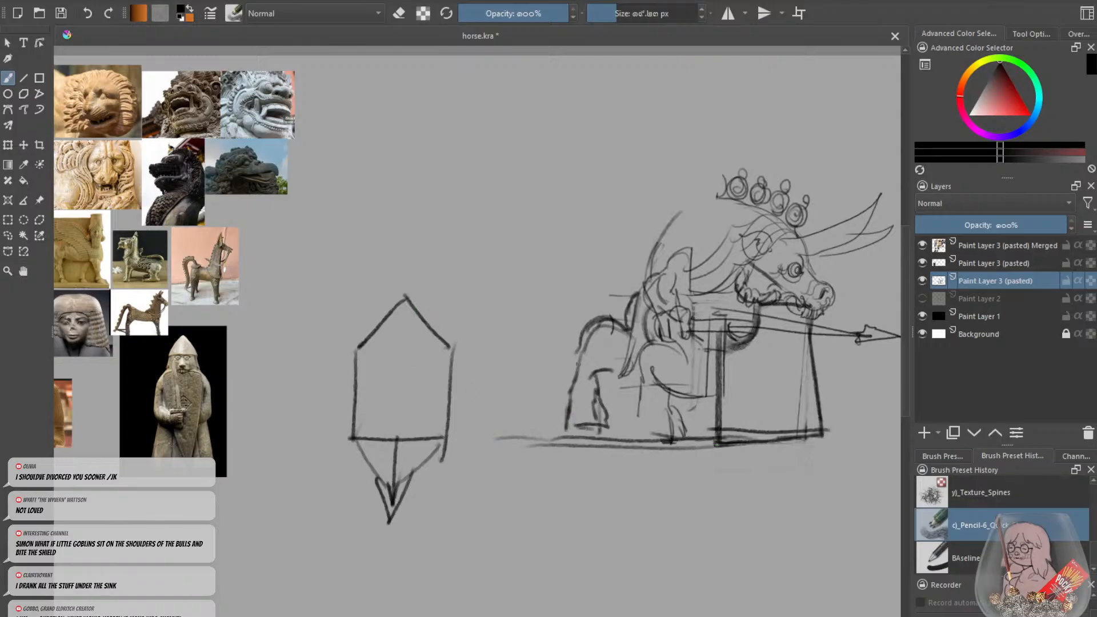
mouse_move(643, 386)
mouse_down()
mouse_move(638, 421)
mouse_move(666, 408)
mouse_up()
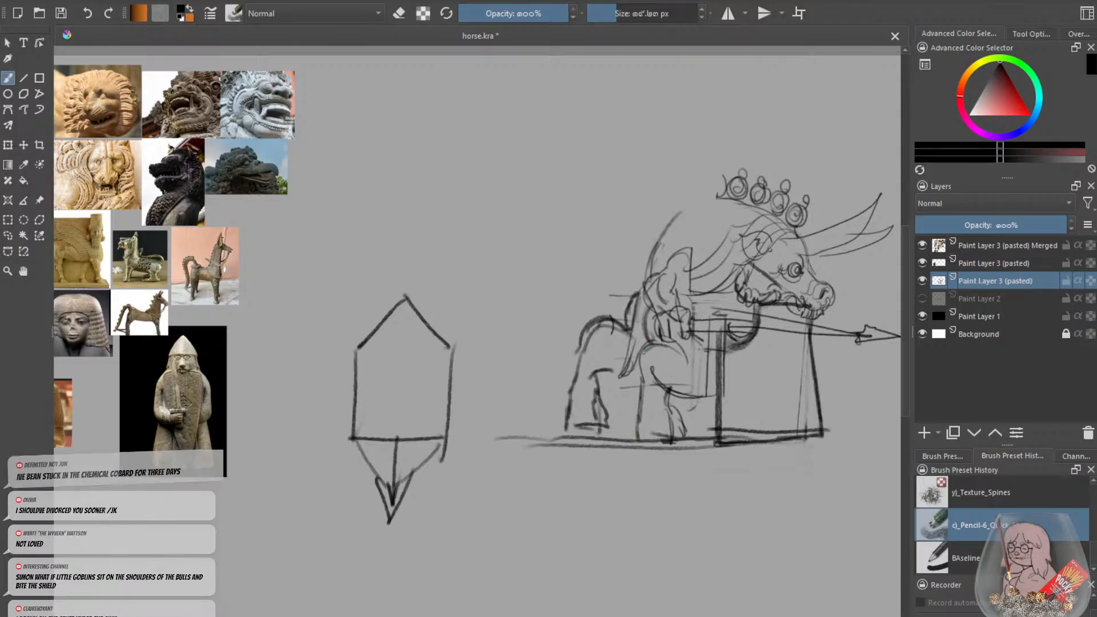
mouse_move(647, 351)
mouse_down()
mouse_move(641, 394)
mouse_move(670, 388)
mouse_up()
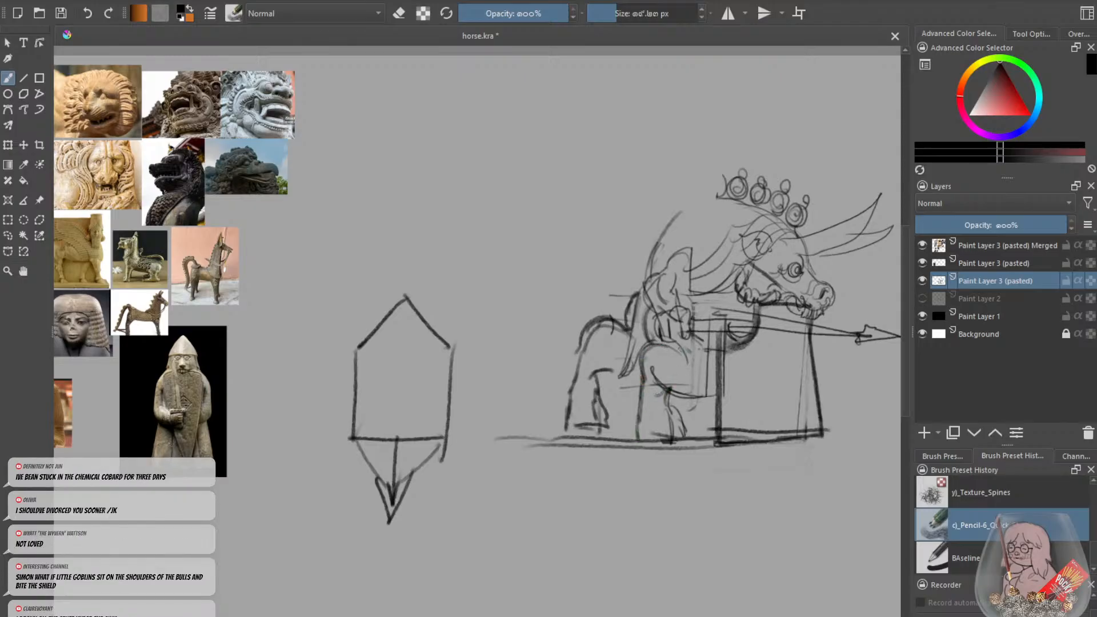
Continue the row of round curls down the back of the neck and add a curved tail sweeping around the hind leg.
mouse_move(719, 196)
mouse_down()
mouse_move(702, 201)
mouse_move(692, 181)
mouse_move(698, 197)
mouse_move(677, 195)
mouse_move(633, 259)
mouse_move(709, 189)
mouse_up()
mouse_move(640, 266)
mouse_down()
mouse_move(618, 361)
mouse_move(580, 407)
mouse_up()
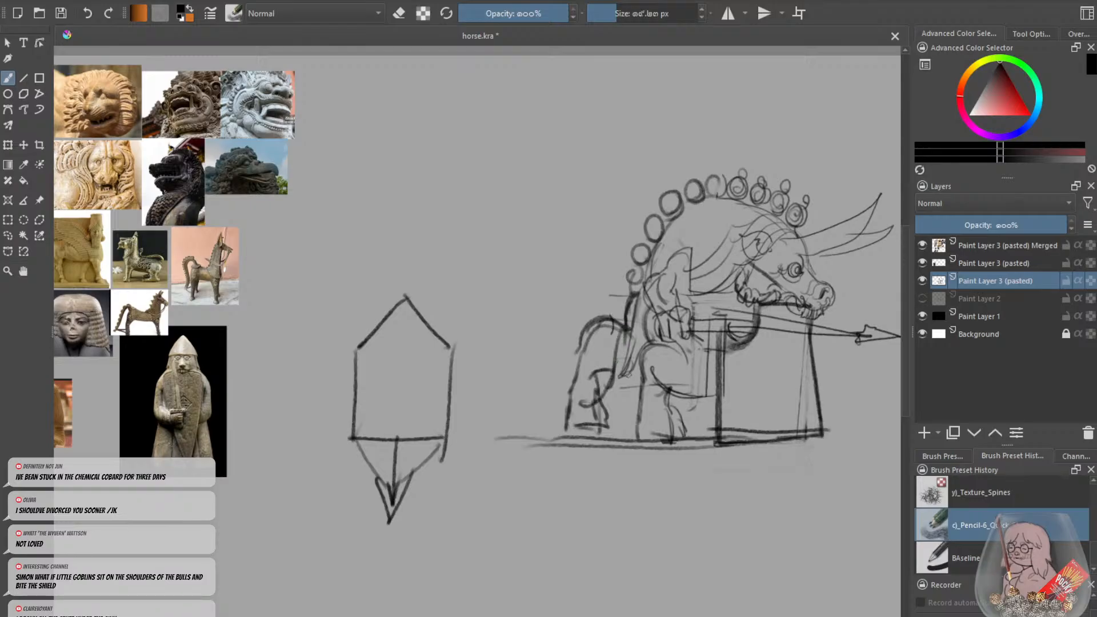
drag(637, 366, 593, 402)
Reinforce the shield's rear and front edges and erase part of its heavy bottom line.
mouse_move(723, 392)
mouse_down()
mouse_move(693, 401)
mouse_move(723, 428)
mouse_up()
drag(811, 396, 819, 428)
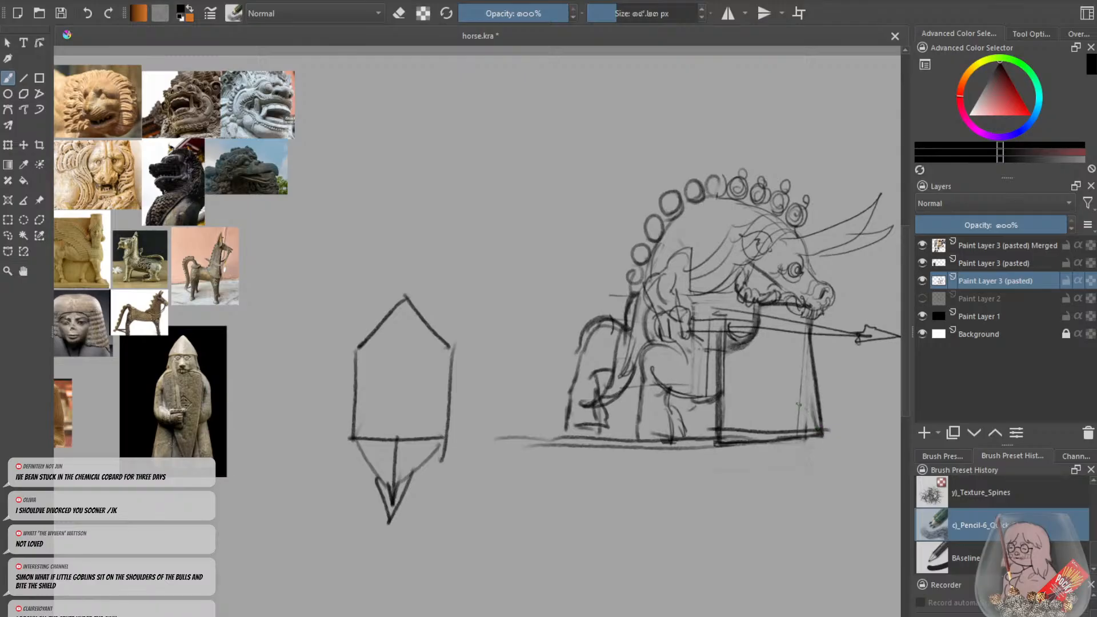
key(e)
key(e)
key(e)
mouse_move(776, 432)
mouse_down()
mouse_move(825, 438)
mouse_move(746, 437)
mouse_move(818, 438)
mouse_move(743, 445)
mouse_up()
key(e)
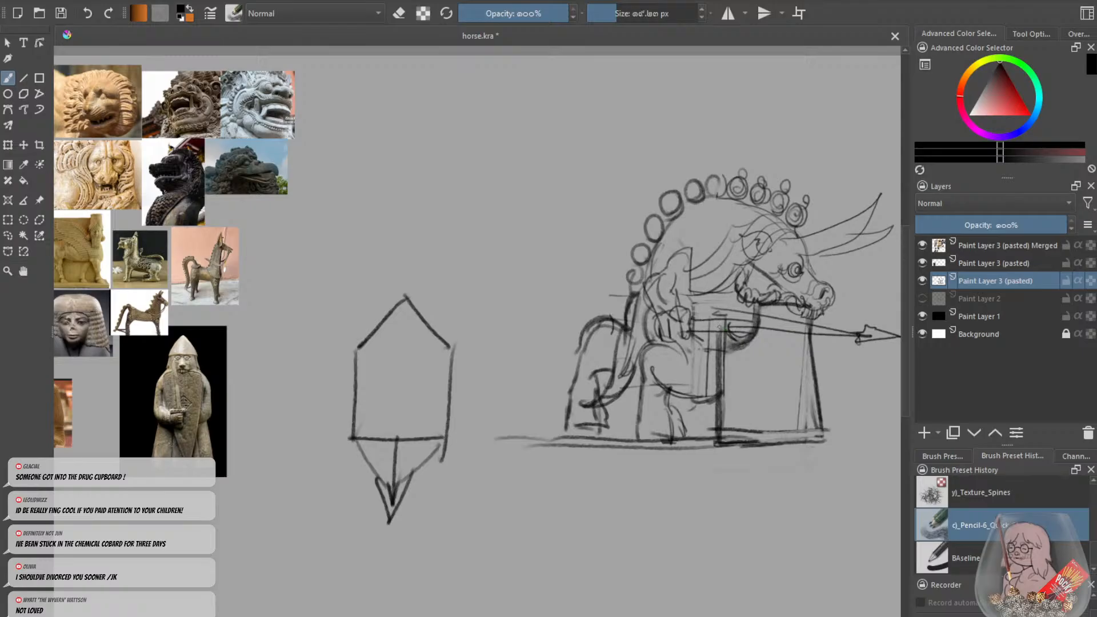
Erase part of the round shape at the shield's upper rear corner and draw a straight top edge below the bull's jaw.
key(e)
mouse_move(727, 327)
mouse_down()
mouse_move(728, 357)
mouse_move(796, 320)
mouse_move(743, 323)
mouse_move(817, 326)
mouse_move(734, 322)
mouse_up()
key(e)
key(ctrl+z)
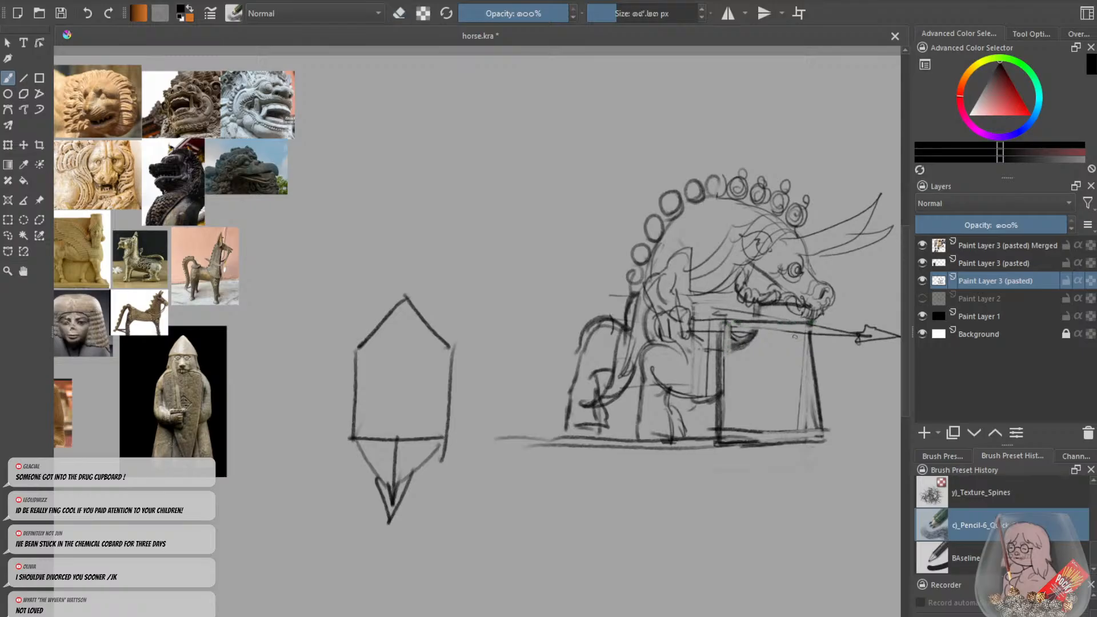
drag(808, 335, 746, 332)
key(e)
key(e)
Sketch curved mane strands sweeping over the bull's neck between the row of curls and the head.
mouse_move(668, 235)
mouse_down()
mouse_move(689, 254)
mouse_move(677, 245)
mouse_up()
key(ctrl+z)
mouse_move(696, 207)
mouse_down()
mouse_move(712, 228)
mouse_move(728, 212)
mouse_up()
mouse_move(661, 238)
mouse_down()
mouse_move(673, 255)
mouse_move(664, 240)
mouse_up()
key(ctrl+z)
key(ctrl+z)
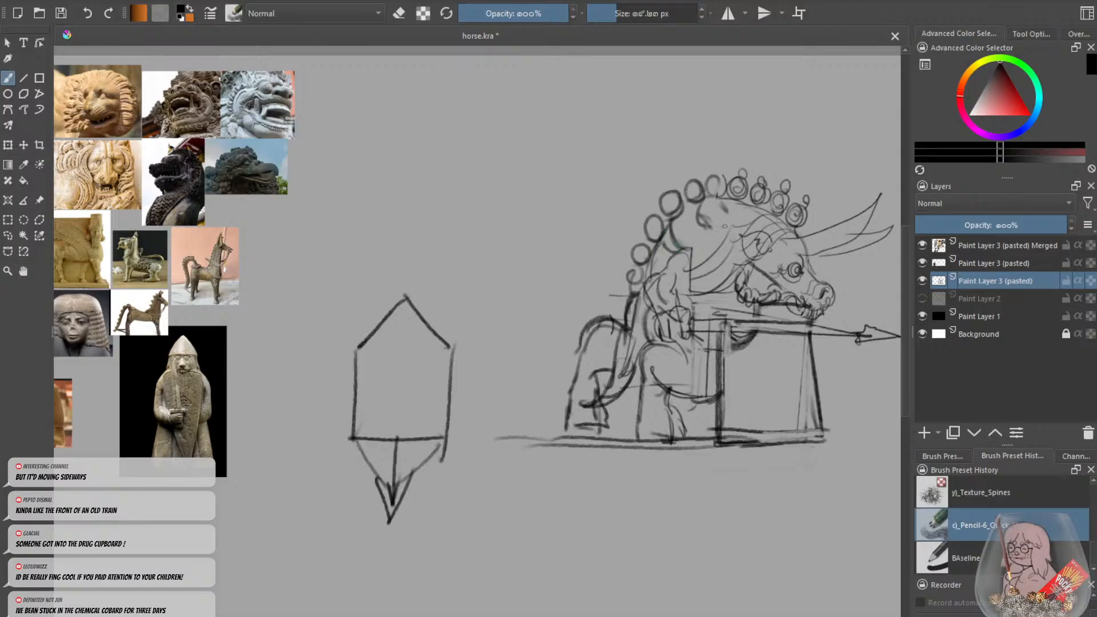
mouse_move(746, 206)
mouse_down()
mouse_move(690, 260)
mouse_move(689, 281)
mouse_up()
mouse_move(722, 200)
mouse_down()
mouse_move(709, 226)
mouse_move(719, 221)
mouse_move(686, 216)
mouse_move(652, 278)
mouse_up()
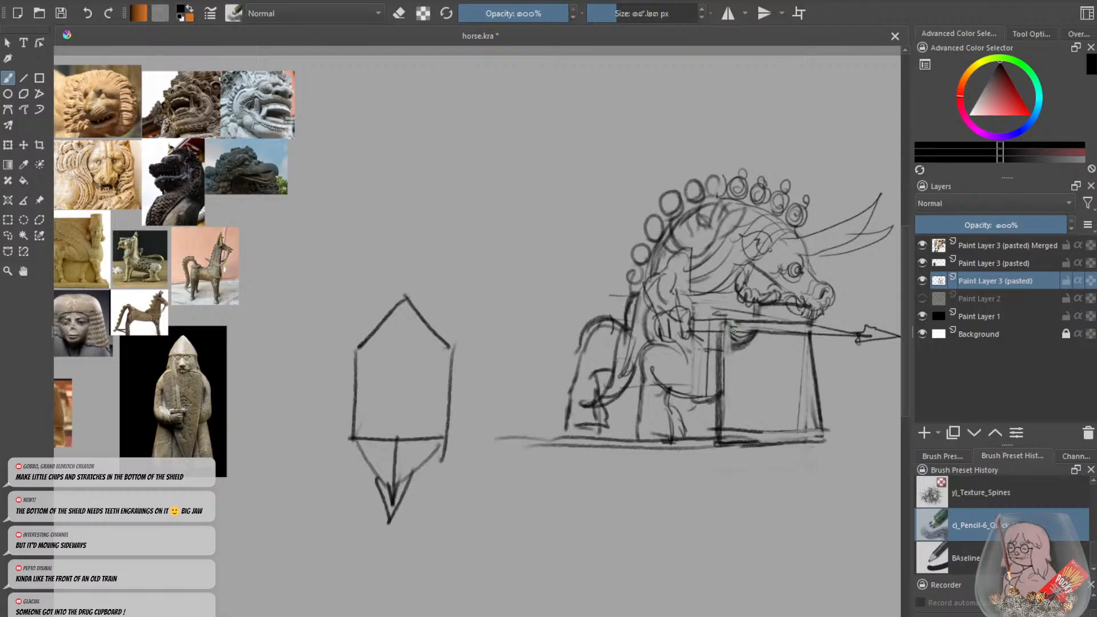
Redraw the bull's horns with thicker, heavier outlines.
key(minus)
key(minus)
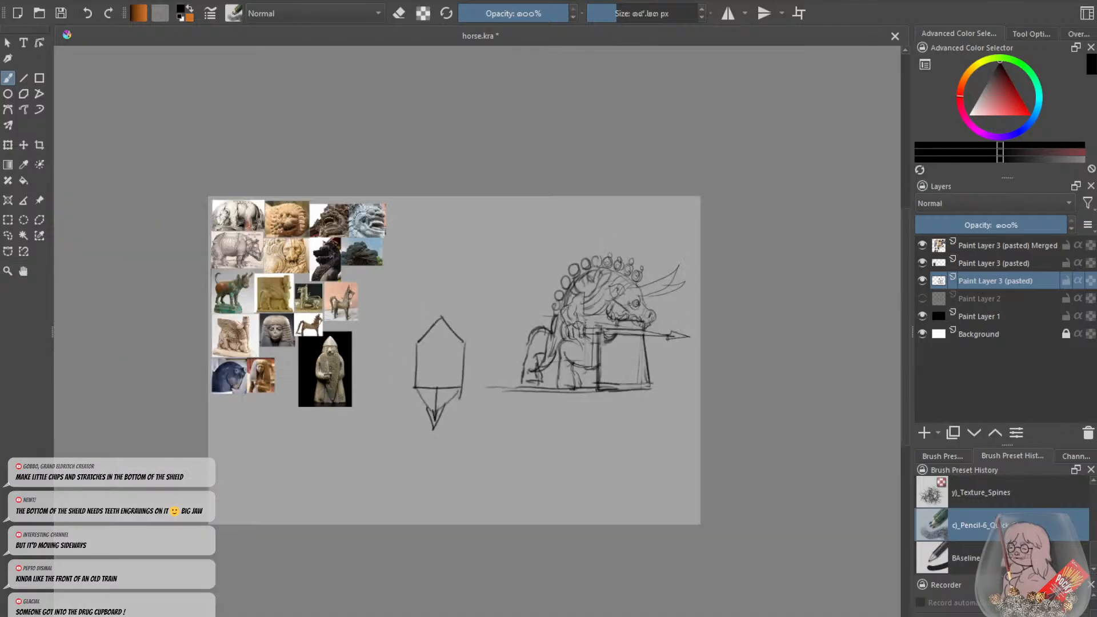
key(minus)
key(plus)
key(plus)
key(ctrl+z)
mouse_move(692, 280)
mouse_down()
mouse_move(718, 278)
mouse_move(742, 250)
mouse_up()
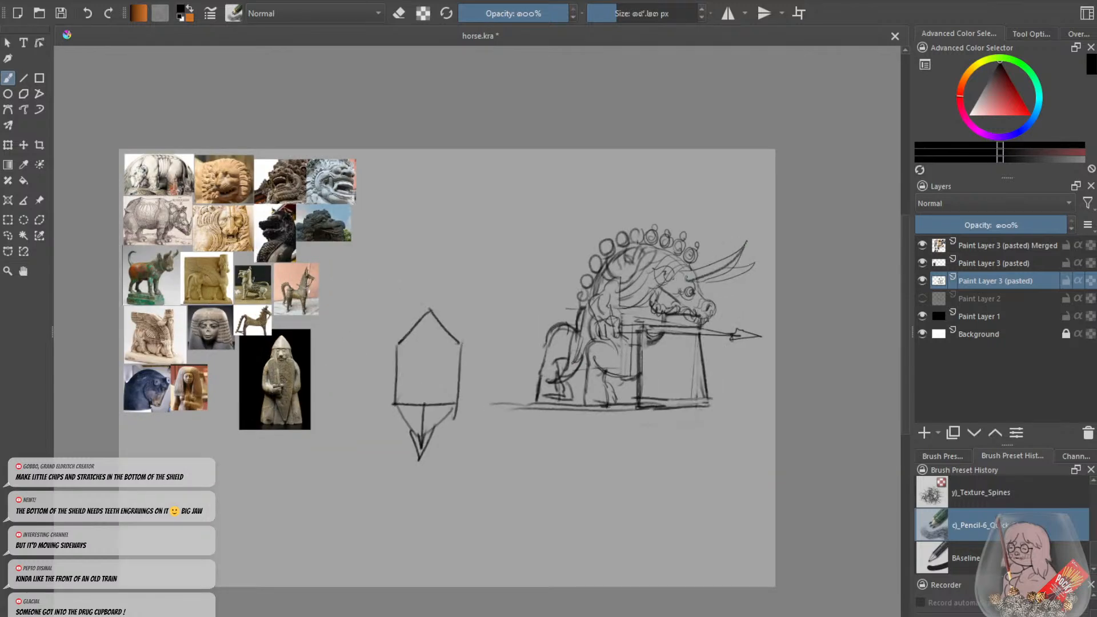
key(ctrl+z)
mouse_move(697, 279)
mouse_down()
mouse_move(743, 251)
mouse_move(697, 281)
mouse_move(760, 261)
mouse_up()
key(ctrl+z)
key(ctrl+plus)
Erase the lower part of the shield's front edge.
key(e)
key(e)
key(e)
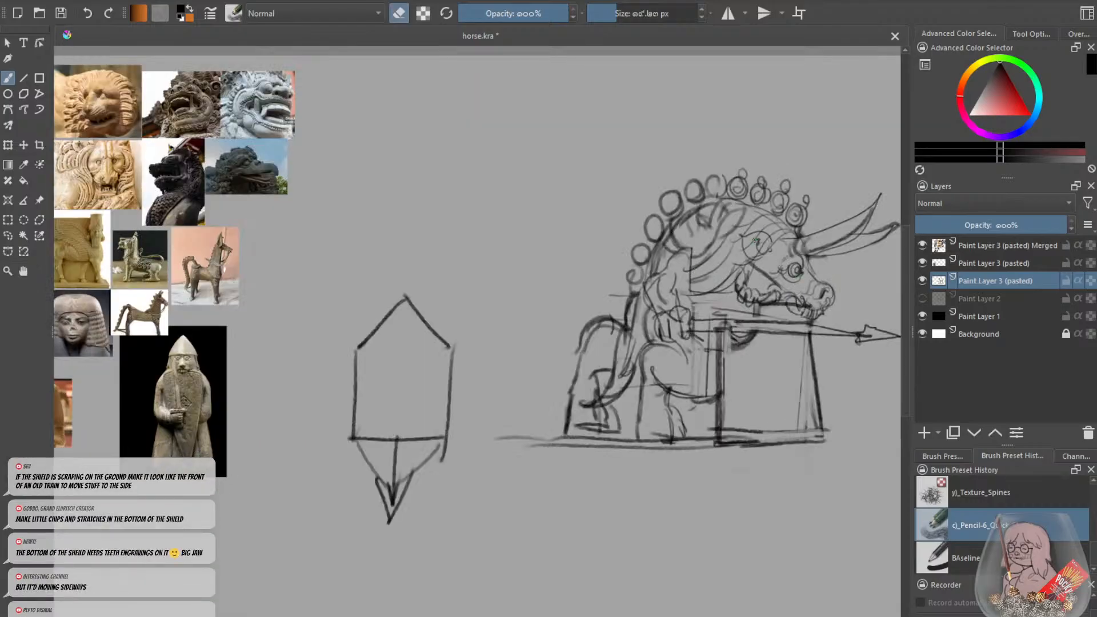
key(e)
key(e)
drag(818, 407, 819, 433)
drag(817, 383, 823, 431)
key(e)
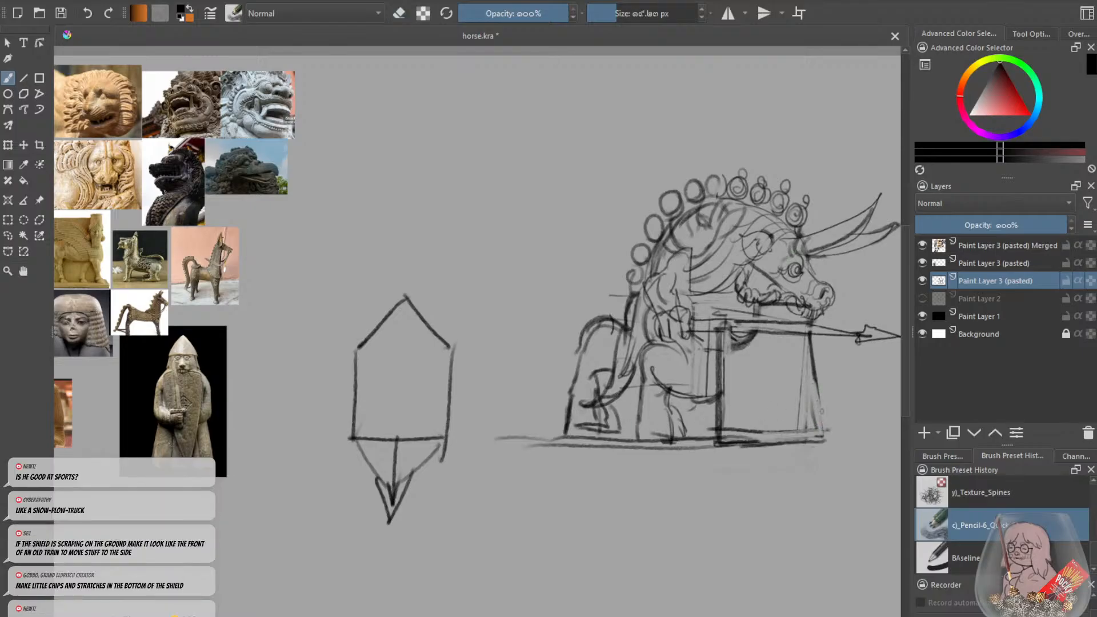
Redraw the shield's front edge flaring outward at the base and retrace its bottom edge back to the rear corner.
drag(812, 363, 829, 438)
key(ctrl+z)
mouse_move(813, 377)
mouse_down()
mouse_move(822, 435)
mouse_move(810, 402)
mouse_move(728, 439)
mouse_move(722, 426)
mouse_move(768, 443)
mouse_move(718, 443)
mouse_up()
key(e)
key(e)
key(ctrl+minus)
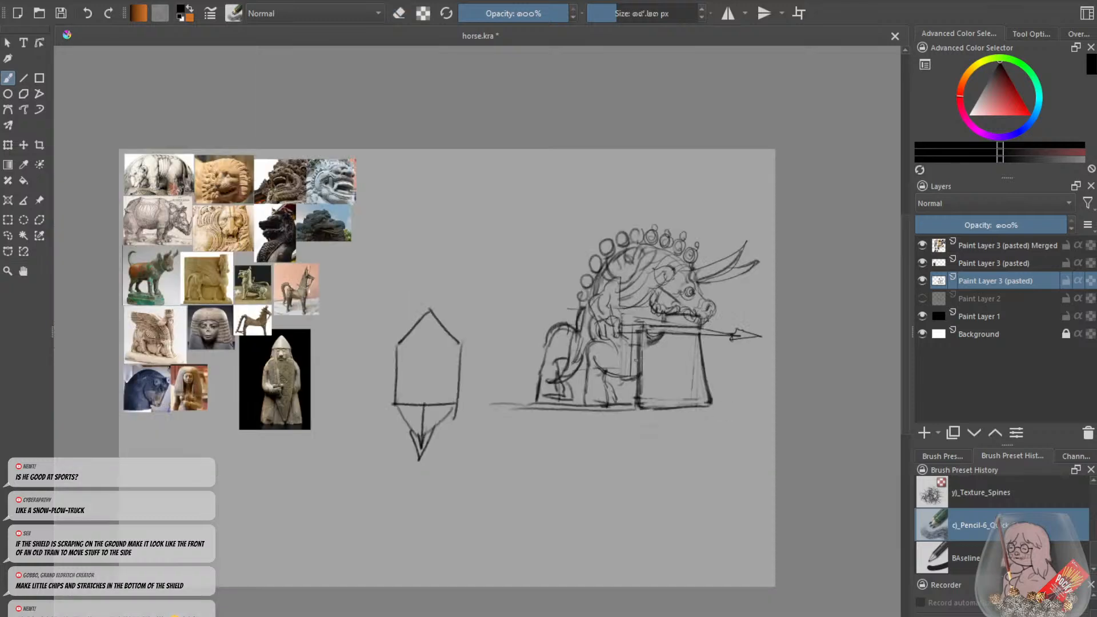
key(ctrl+plus)
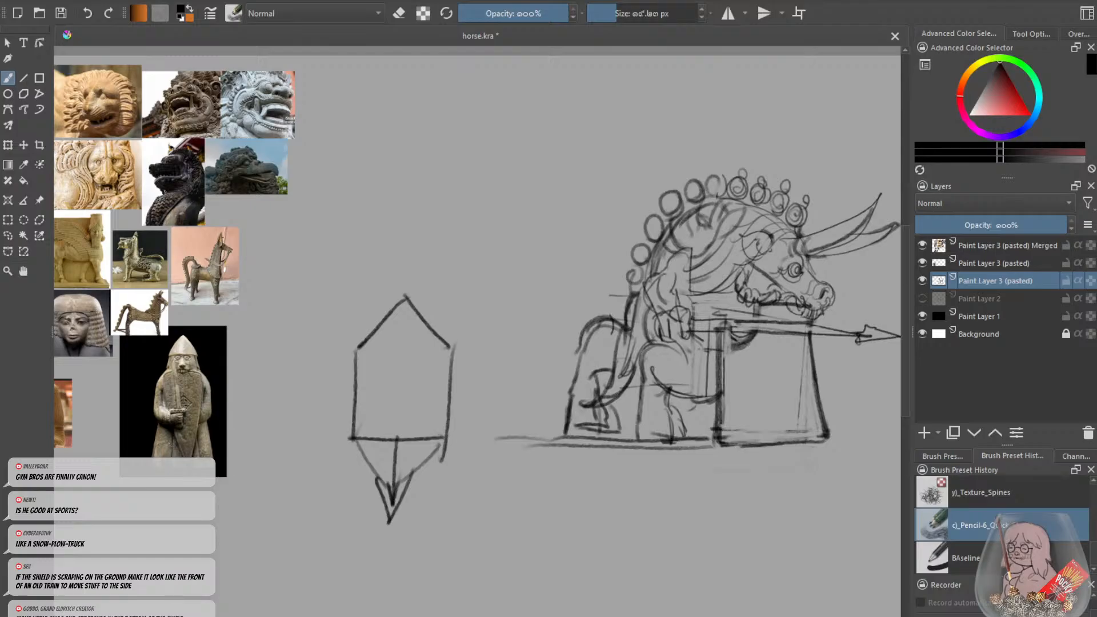
Try drawing three tall, narrow vertical slots across the face of the shield.
scroll(626, 412, down, 1)
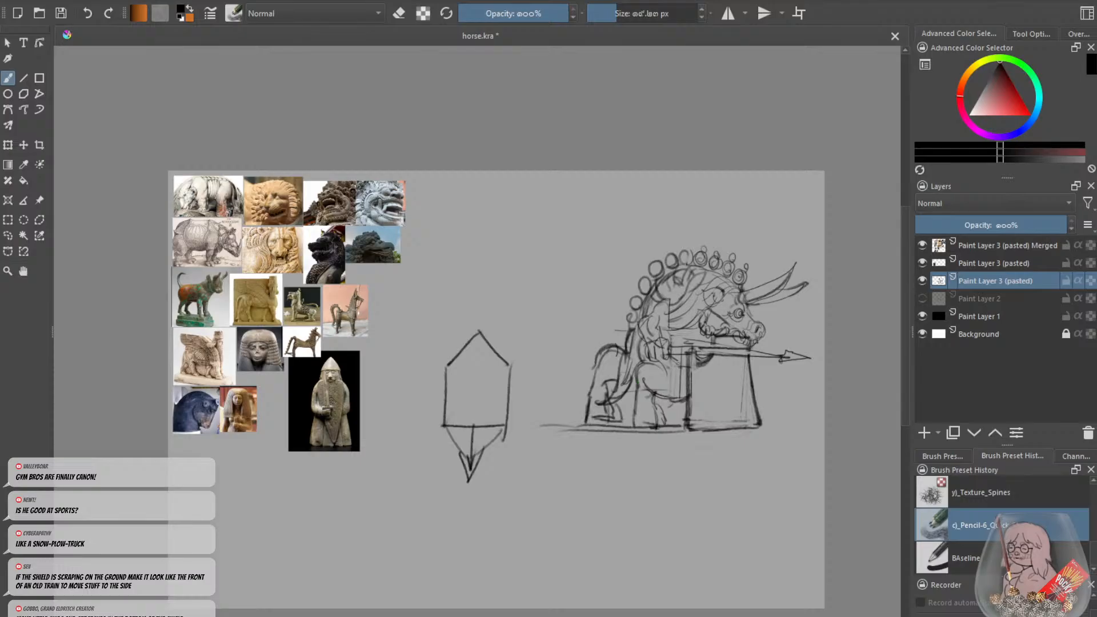
mouse_move(676, 367)
mouse_down()
mouse_move(559, 330)
mouse_move(590, 331)
mouse_move(592, 350)
mouse_up()
scroll(591, 334, up, 2)
scroll(593, 350, down, 2)
scroll(594, 350, up, 2)
scroll(593, 351, down, 2)
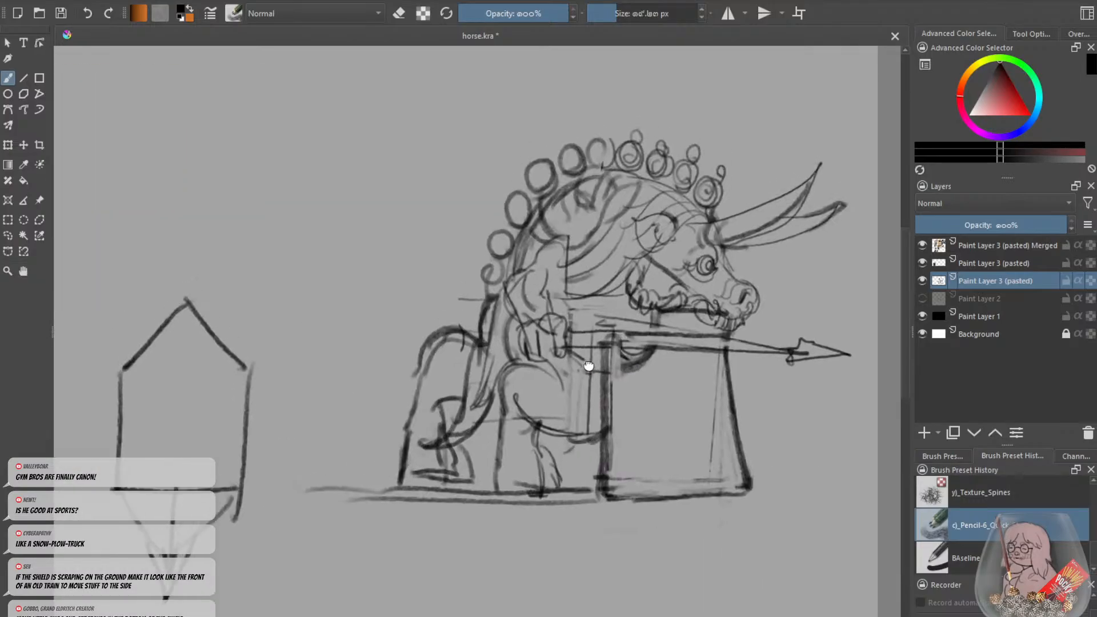
scroll(617, 336, up, 1)
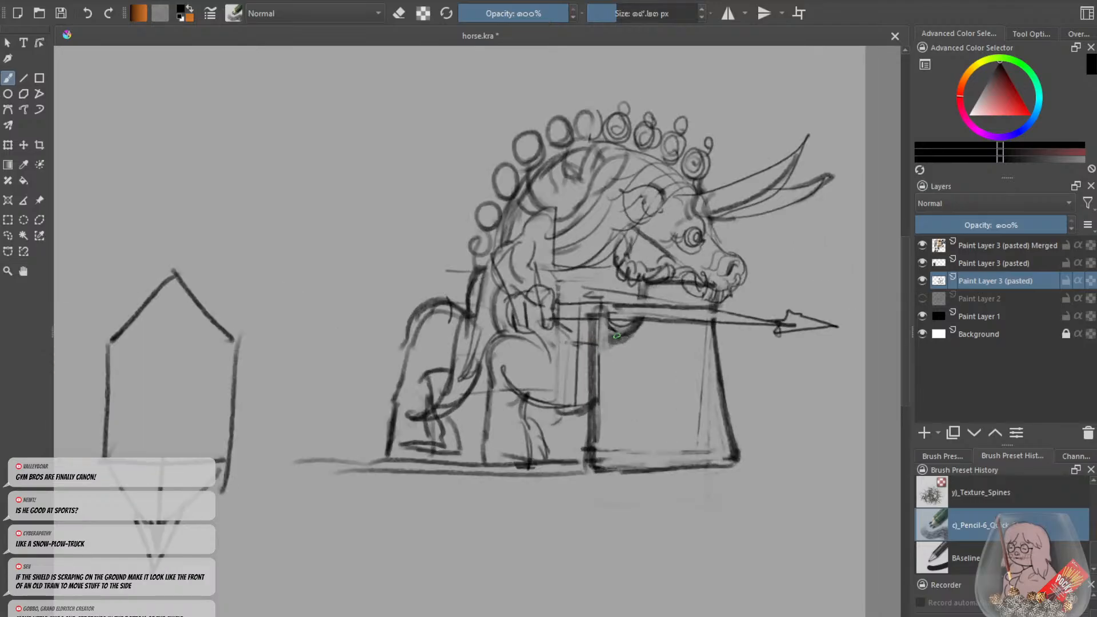
mouse_move(694, 323)
mouse_down()
mouse_move(702, 371)
mouse_move(681, 316)
mouse_move(655, 337)
mouse_move(653, 327)
mouse_up()
mouse_move(625, 338)
mouse_down()
mouse_move(629, 361)
mouse_move(618, 350)
mouse_up()
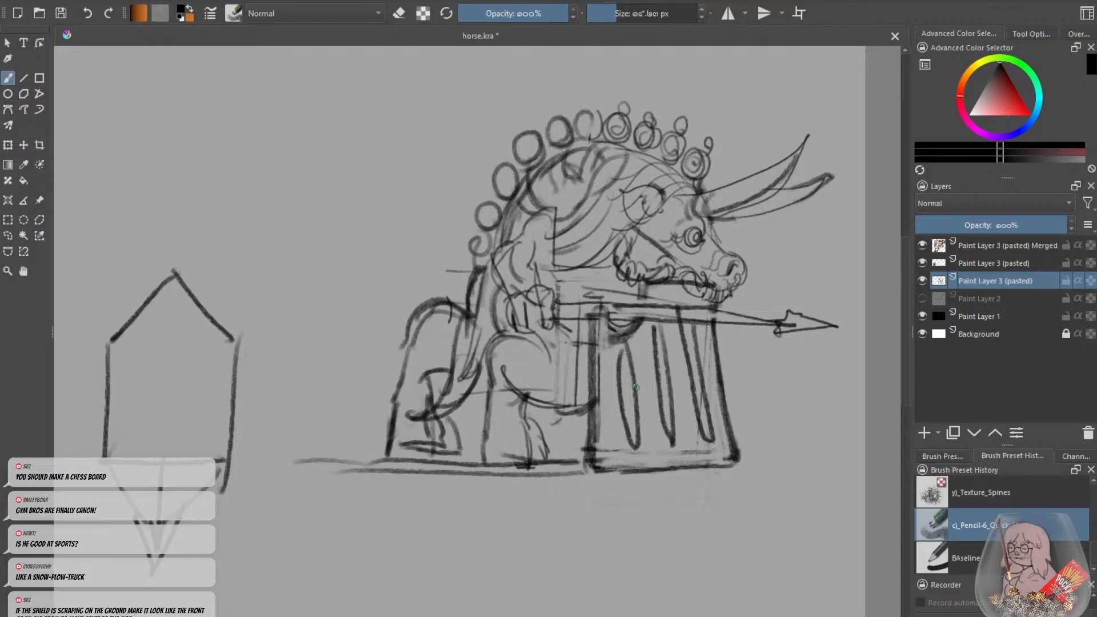
key(ctrl+z)
key(ctrl+z)
key(ctrl+z)
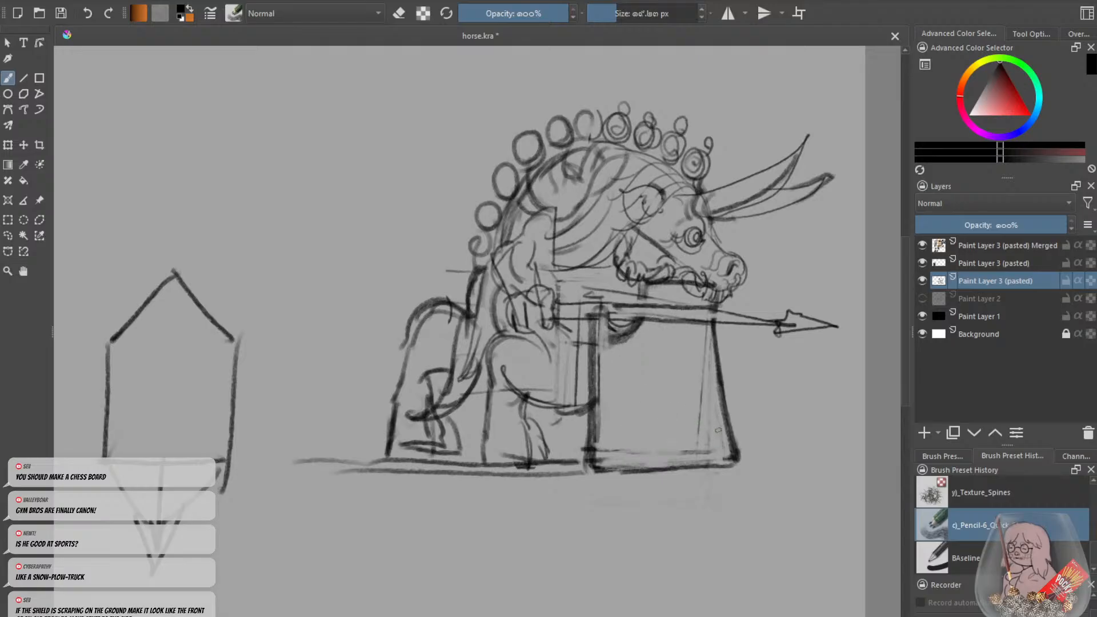
Sketch a row of small rounded lumps along the shield's bottom edge and around its front corner.
mouse_move(718, 431)
mouse_down()
mouse_move(697, 427)
mouse_move(721, 437)
mouse_move(662, 455)
mouse_move(615, 452)
mouse_up()
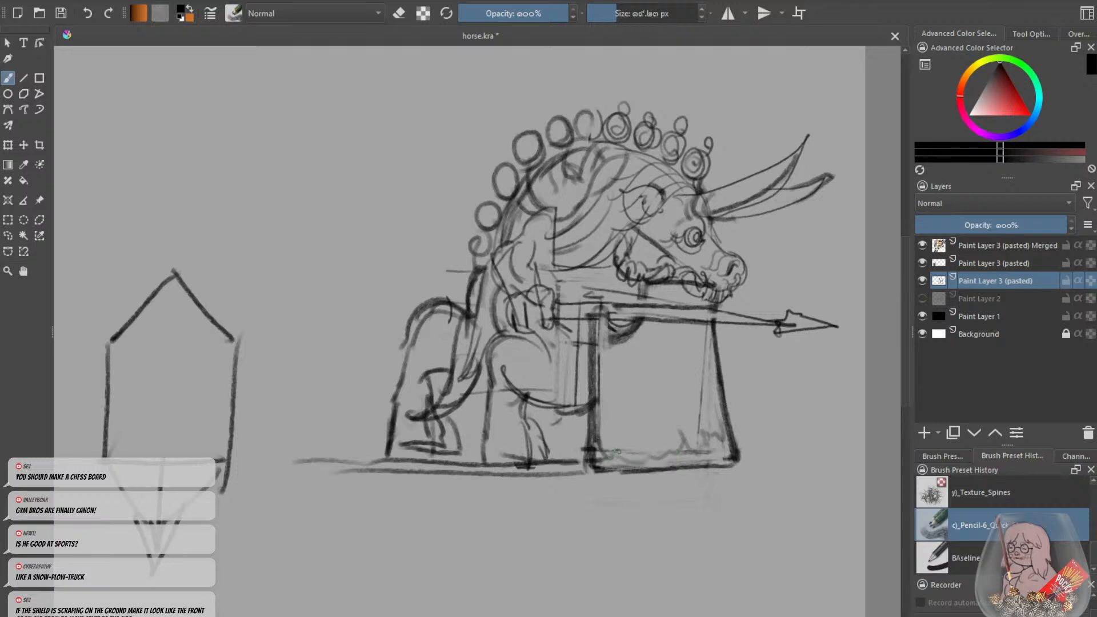
mouse_move(735, 441)
mouse_down()
mouse_move(756, 451)
mouse_move(738, 473)
mouse_move(727, 459)
mouse_move(713, 469)
mouse_move(760, 460)
mouse_move(740, 466)
mouse_up()
key(ctrl+z)
key(ctrl+z)
mouse_move(701, 454)
mouse_down()
mouse_move(654, 451)
mouse_move(649, 468)
mouse_move(629, 472)
mouse_up()
mouse_move(711, 447)
mouse_down()
mouse_move(715, 438)
mouse_move(738, 462)
mouse_move(702, 465)
mouse_up()
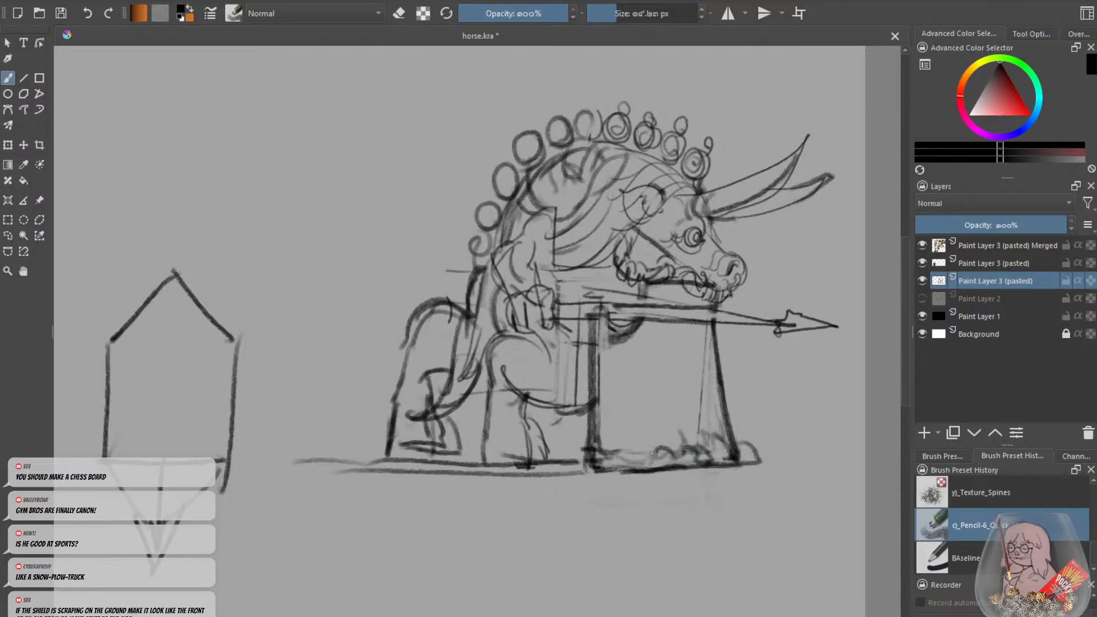
drag(627, 462, 597, 474)
key(e)
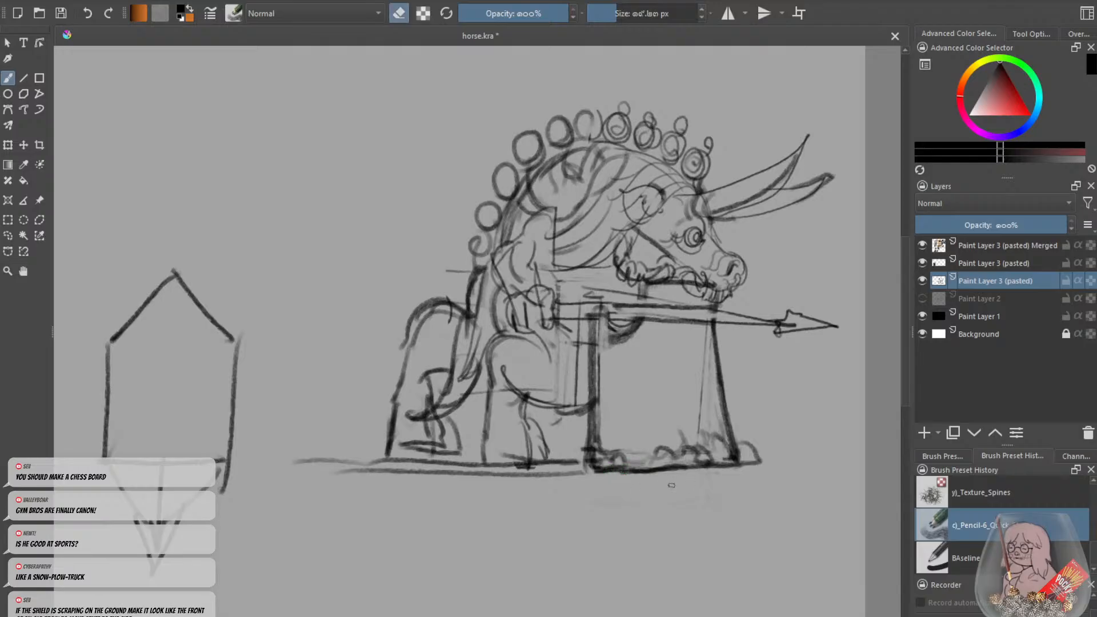
key(e)
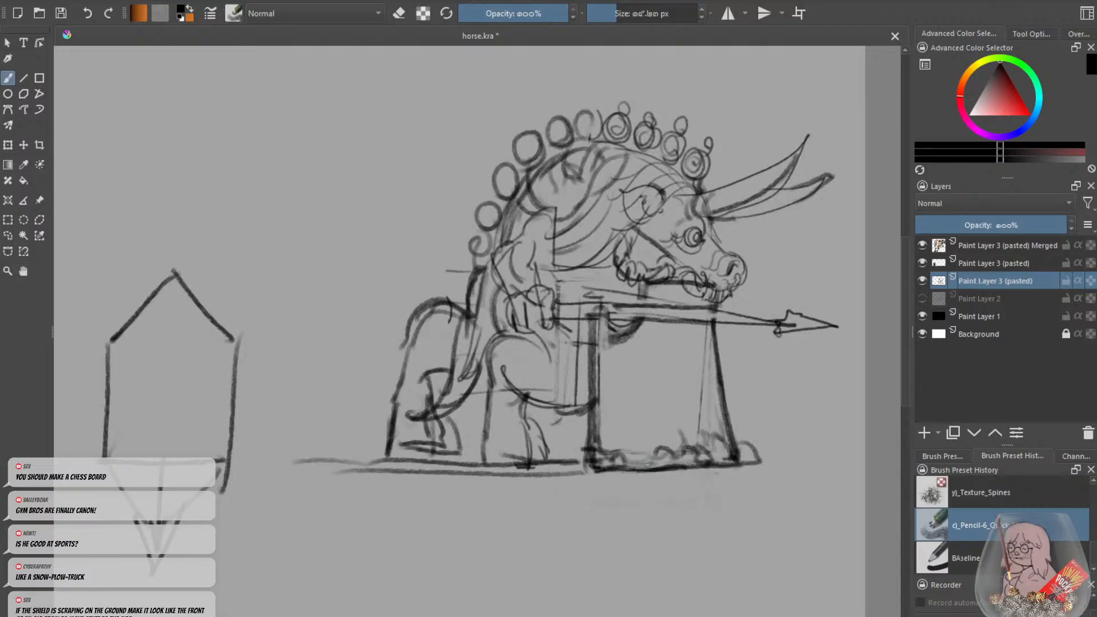
drag(651, 466, 594, 464)
Try drawing a rounded bulge with a pointed beak on the upper part of the shield's front edge.
key(e)
mouse_move(721, 382)
mouse_down()
mouse_move(712, 334)
mouse_move(701, 375)
mouse_move(714, 379)
mouse_move(734, 356)
mouse_move(724, 350)
mouse_move(726, 362)
mouse_move(713, 334)
mouse_move(736, 359)
mouse_up()
key(e)
key(e)
key(e)
key(e)
key(e)
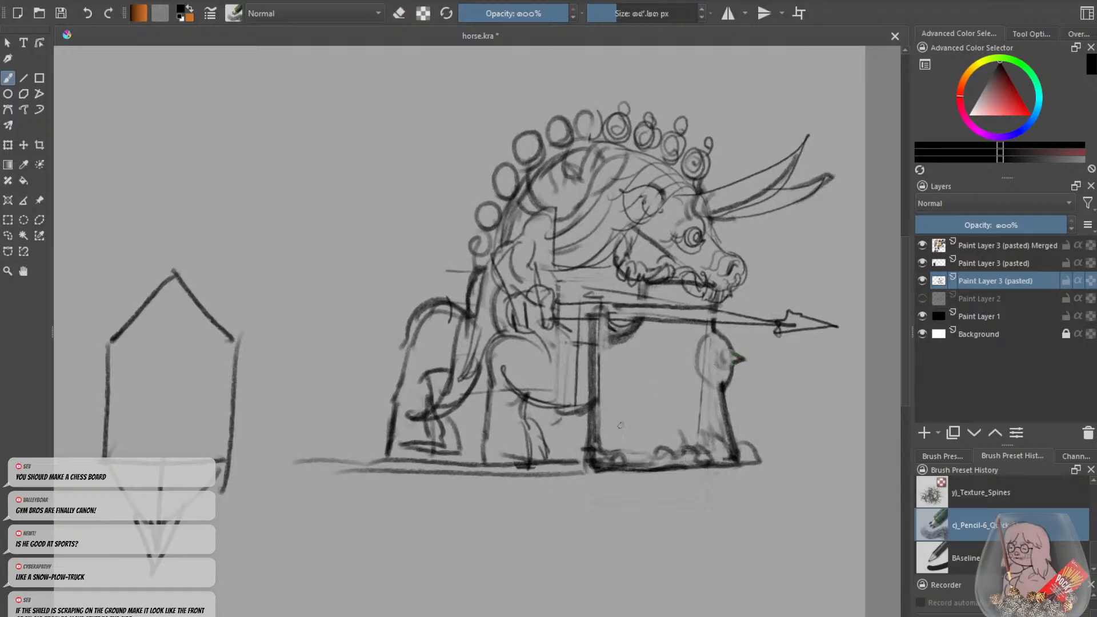
drag(601, 410, 621, 440)
Undo the beaked bulge and the other recent strokes on the shield's face.
key(ctrl+z)
key(ctrl+z)
key(ctrl+z)
key(ctrl+z)
key(ctrl+z)
key(ctrl+z)
key(ctrl+z)
key(ctrl+z)
key(ctrl+z)
key(ctrl+z)
key(ctrl+z)
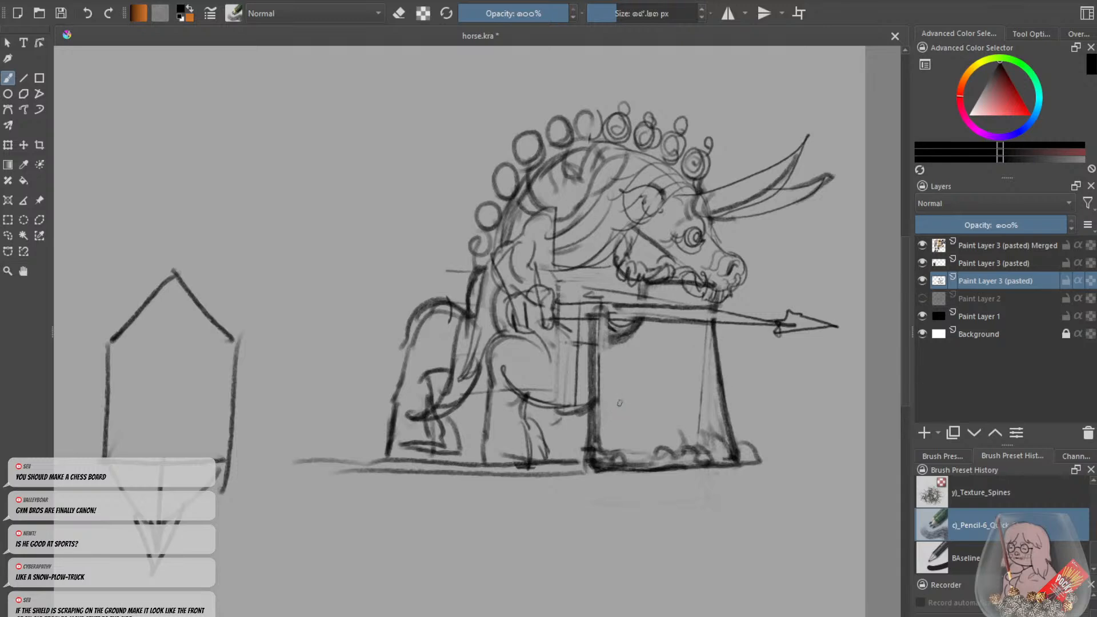
key(ctrl+minus)
key(ctrl+minus)
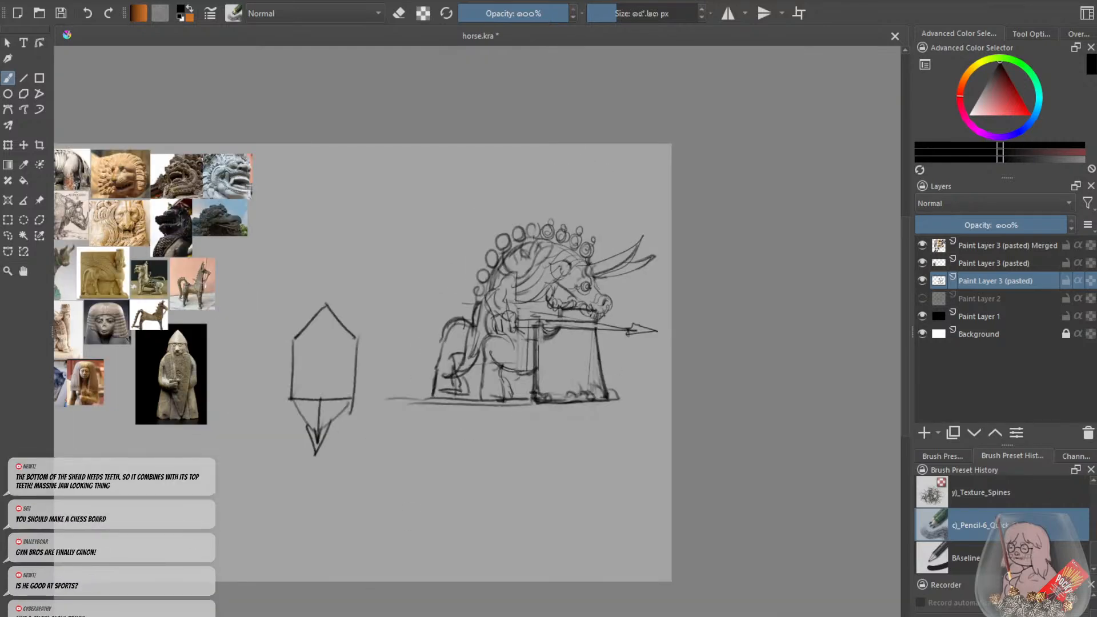
drag(904, 341, 904, 382)
key(ctrl+plus)
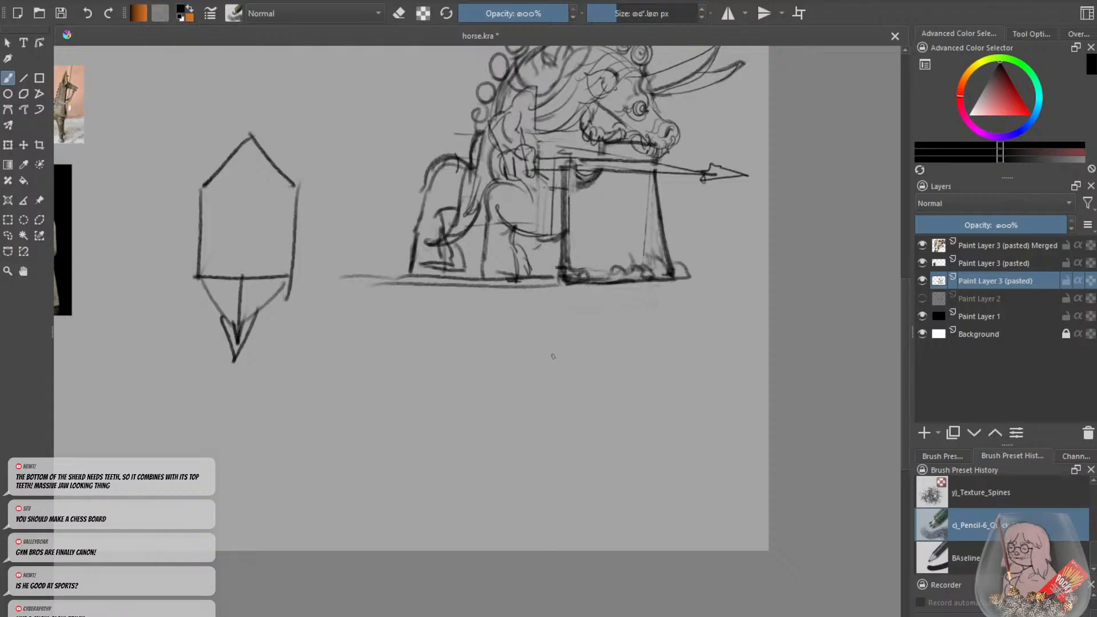
mouse_move(504, 351)
mouse_down()
mouse_move(547, 358)
mouse_move(577, 334)
mouse_move(555, 350)
mouse_up()
key(ctrl+z)
key(ctrl+z)
key(ctrl+z)
mouse_move(458, 323)
mouse_down()
mouse_move(547, 360)
mouse_move(546, 322)
mouse_up()
key(ctrl+z)
Sketch a separate angular shield with a folded front edge and a rounded notch in its upper back corner, below the side view.
mouse_move(551, 364)
mouse_down()
mouse_move(577, 310)
mouse_move(587, 413)
mouse_up()
drag(551, 363, 570, 492)
mouse_move(587, 412)
mouse_down()
mouse_move(576, 479)
mouse_move(543, 478)
mouse_move(574, 493)
mouse_up()
drag(446, 427, 563, 490)
mouse_move(458, 334)
mouse_down()
mouse_move(451, 433)
mouse_move(453, 364)
mouse_move(489, 357)
mouse_move(456, 370)
mouse_move(461, 324)
mouse_move(456, 366)
mouse_up()
key(ctrl+z)
key(e)
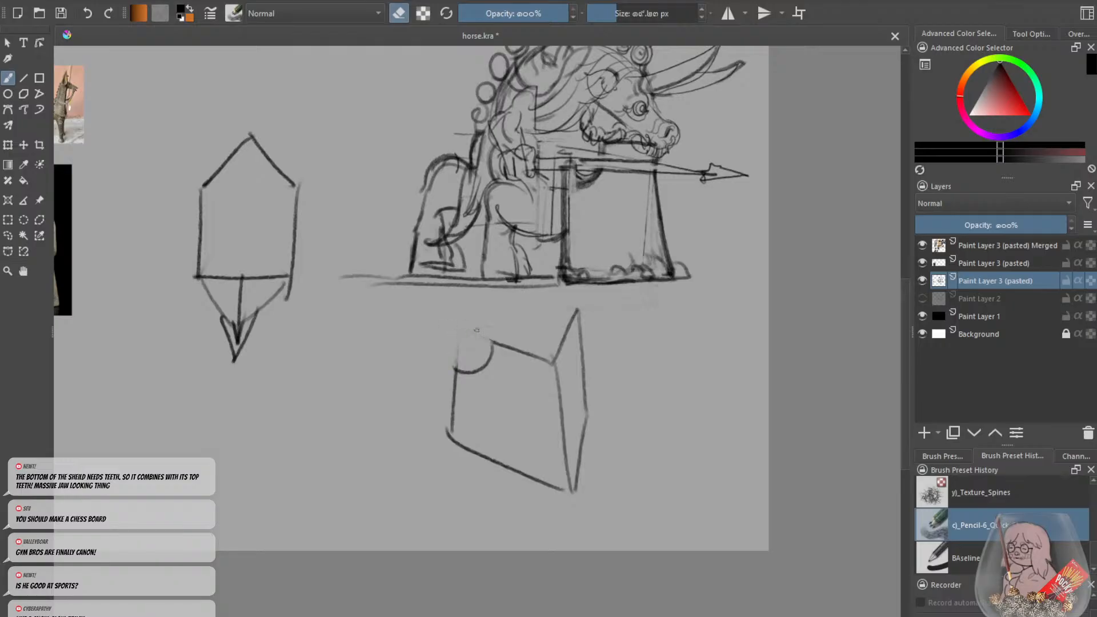
key(e)
Erase the angular shield's inner fold line and the corners where it meets the top and bottom edges.
drag(554, 353, 564, 451)
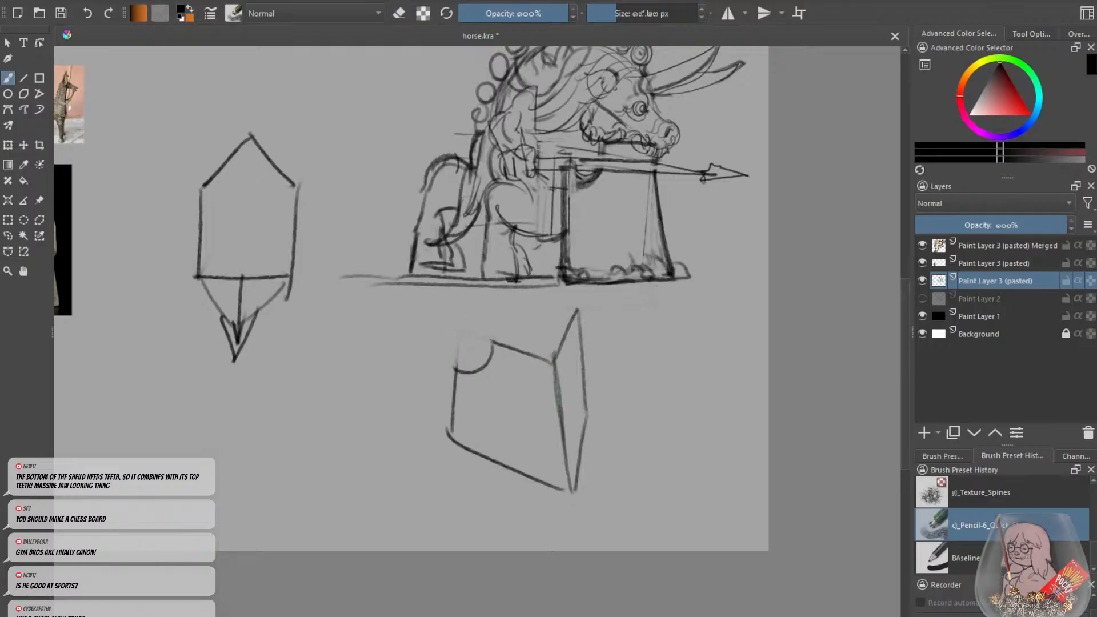
drag(552, 360, 513, 349)
key(e)
drag(566, 478, 554, 354)
key(e)
key(e)
drag(618, 13, 645, 13)
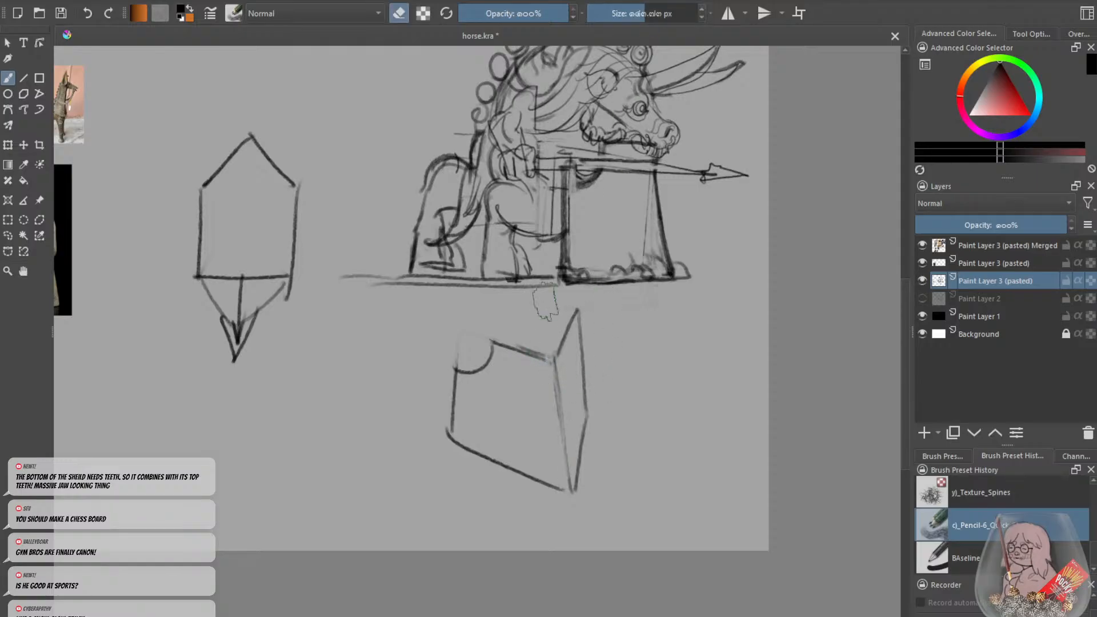
mouse_move(553, 348)
mouse_down()
mouse_move(564, 480)
mouse_move(536, 497)
mouse_up()
key(e)
Redraw the separate shield with a concave top edge rising to a pointed corner and a rounded bottom edge.
drag(631, 13, 623, 13)
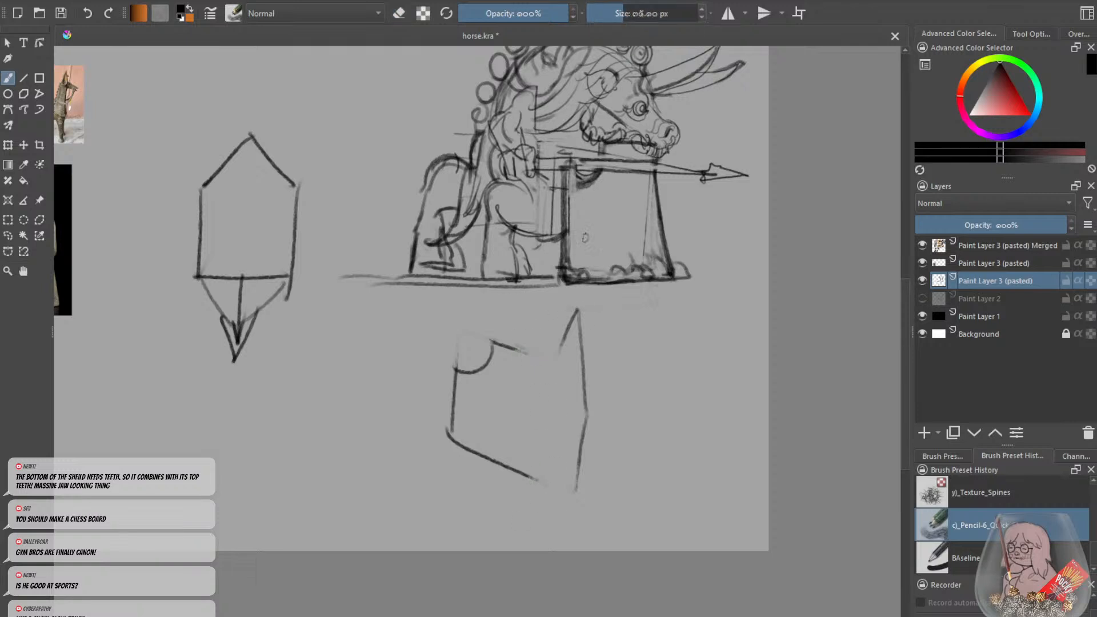
drag(563, 329, 493, 343)
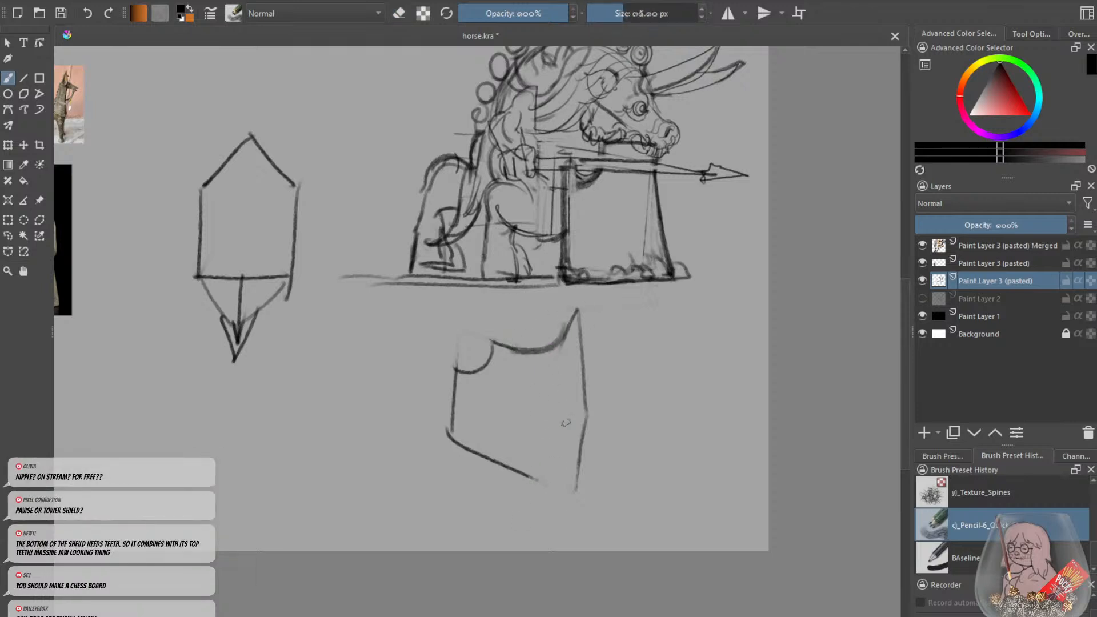
drag(584, 419, 503, 454)
key(ctrl+z)
mouse_move(581, 424)
mouse_down()
mouse_move(503, 462)
mouse_move(528, 475)
mouse_move(504, 471)
mouse_up()
key(ctrl+z)
mouse_move(577, 448)
mouse_down()
mouse_move(479, 439)
mouse_move(450, 450)
mouse_move(456, 368)
mouse_up()
Redraw the separate shield's back edge with a heavier straight line and darken the rounded notch.
key(e)
drag(456, 368, 462, 448)
key(e)
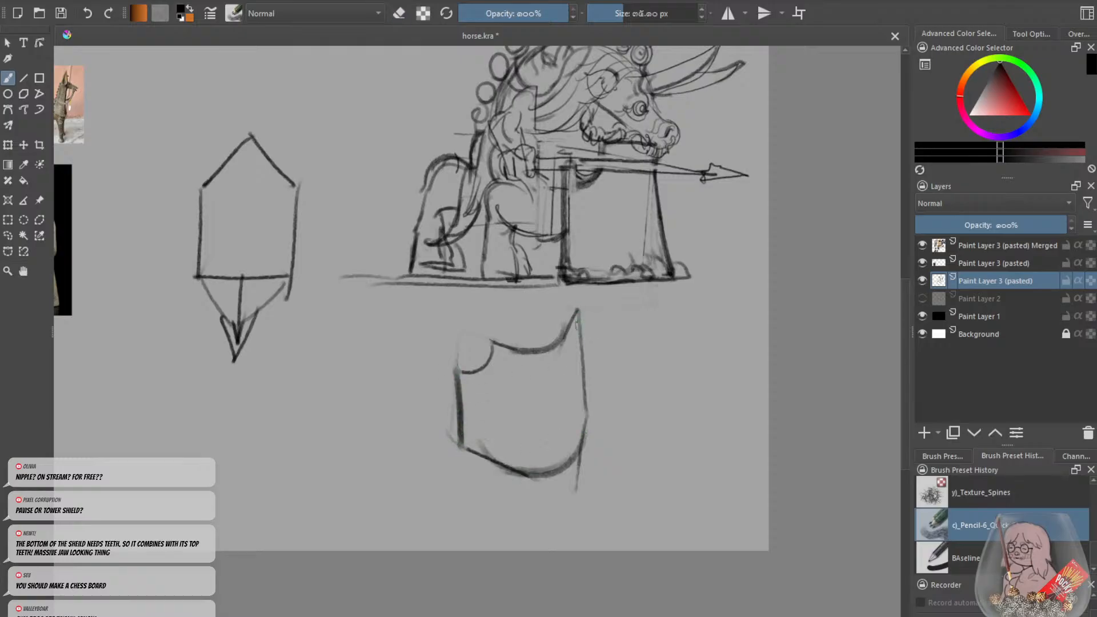
drag(487, 337, 463, 372)
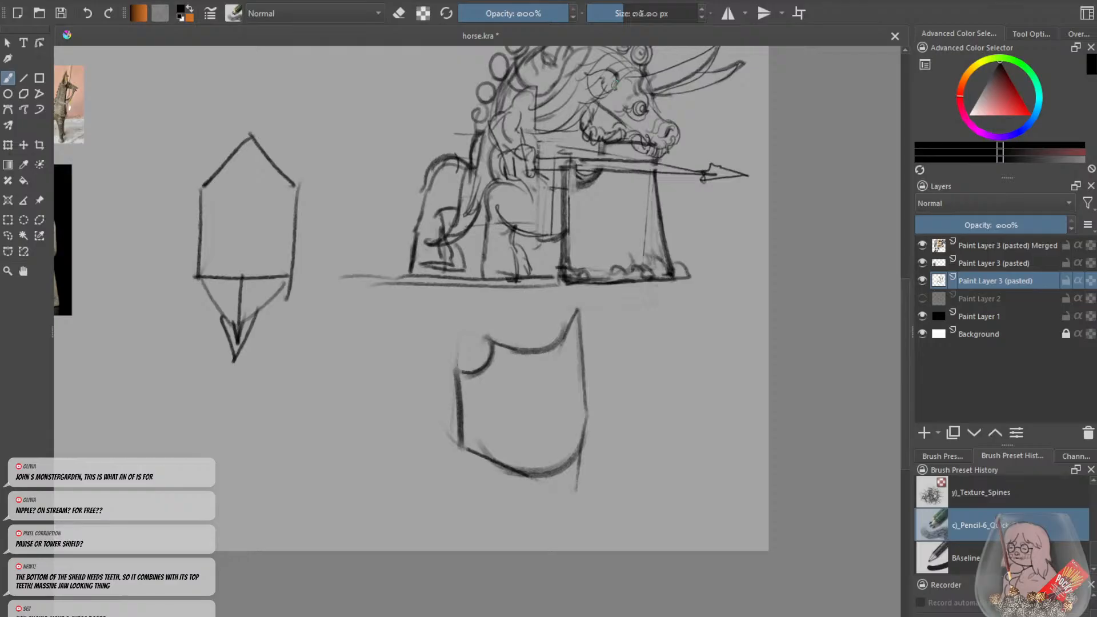
click(614, 17)
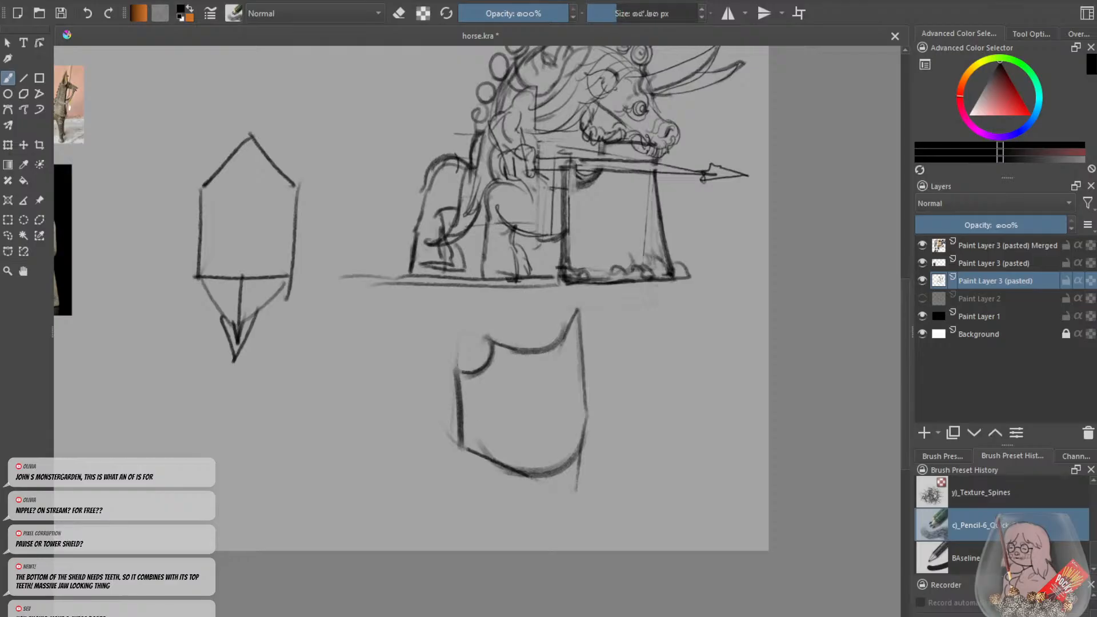
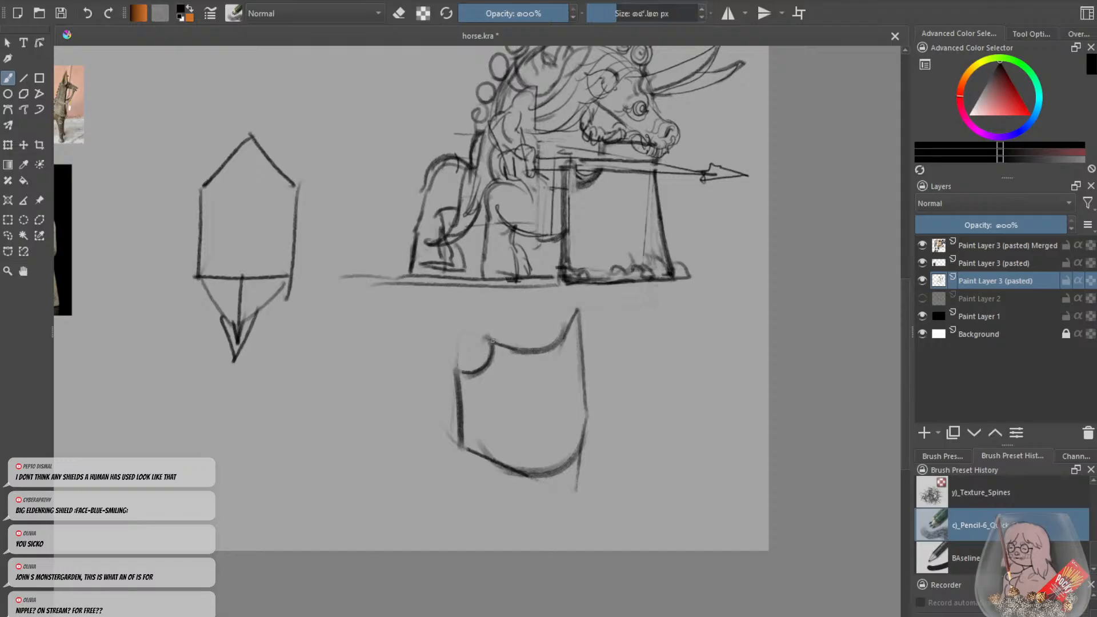
Erase the thick back edge of the separate shield and redraw it as a cleaner line slanting slightly inward.
mouse_move(906, 298)
mouse_down()
mouse_move(903, 276)
mouse_move(904, 298)
mouse_up()
key(e)
mouse_move(450, 389)
mouse_down()
mouse_move(460, 444)
mouse_move(455, 352)
mouse_move(469, 450)
mouse_up()
key(e)
drag(461, 370, 469, 451)
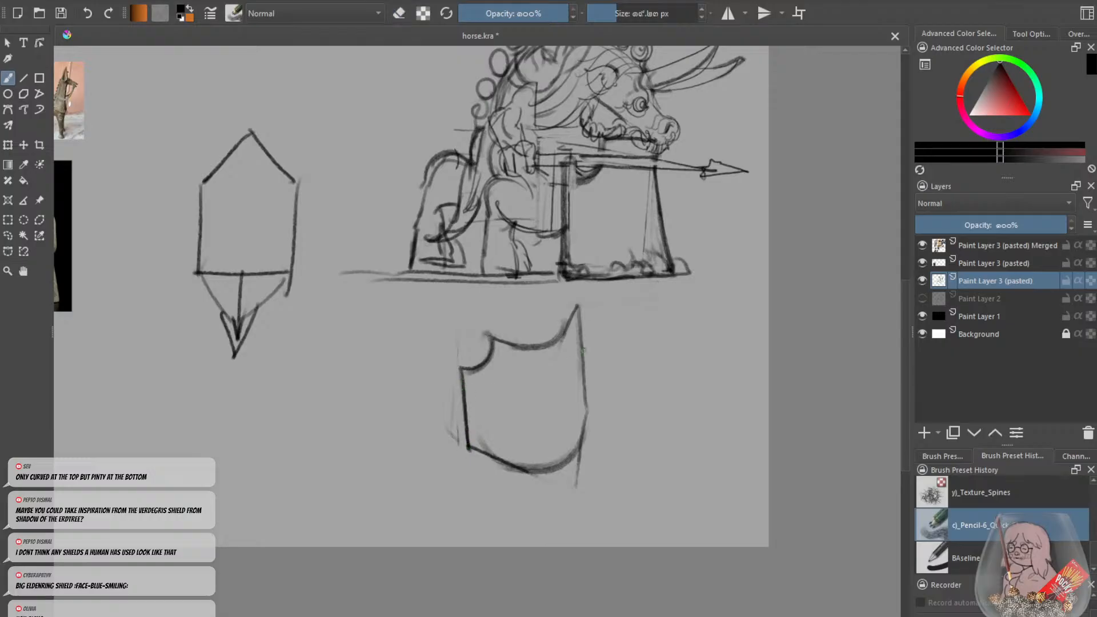
Replace the separate shield's top edge with a shallower curve sweeping from the notch up to the pointed front corner.
mouse_move(571, 315)
mouse_down()
mouse_move(503, 342)
mouse_move(536, 346)
mouse_up()
key(ctrl+z)
key(e)
mouse_move(536, 347)
mouse_down()
mouse_move(572, 329)
mouse_move(562, 337)
mouse_move(555, 321)
mouse_move(575, 312)
mouse_move(504, 339)
mouse_up()
key(e)
key(ctrl+z)
drag(572, 310, 495, 339)
key(e)
drag(576, 305, 578, 315)
key(e)
Reshape the separate shield's bottom into a smooth curve joining the front edge to the lower back corner.
key(e)
mouse_move(584, 426)
mouse_down()
mouse_move(552, 472)
mouse_move(490, 455)
mouse_move(509, 468)
mouse_up()
key(e)
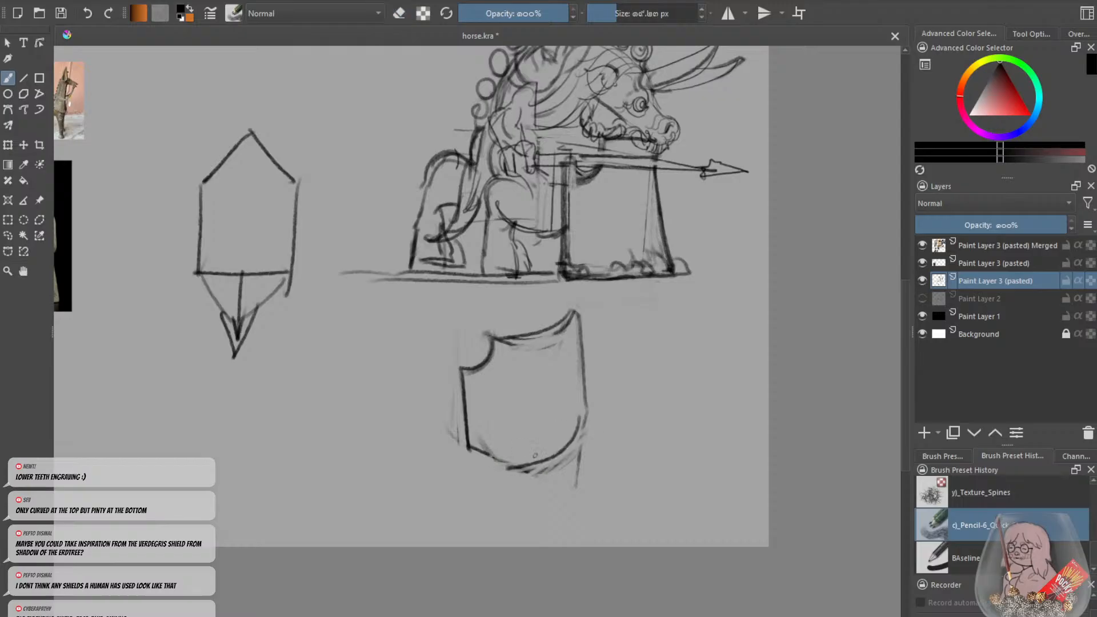
key(ctrl+z)
mouse_move(582, 421)
mouse_down()
mouse_move(511, 465)
mouse_move(530, 466)
mouse_move(467, 450)
mouse_up()
key(ctrl+z)
key(ctrl+z)
mouse_move(526, 468)
mouse_down()
mouse_move(471, 447)
mouse_move(495, 458)
mouse_up()
key(e)
key(e)
Review the whole page, comparing the statue references with the shield studies and the creature's side view.
key(minus)
key(minus)
key(minus)
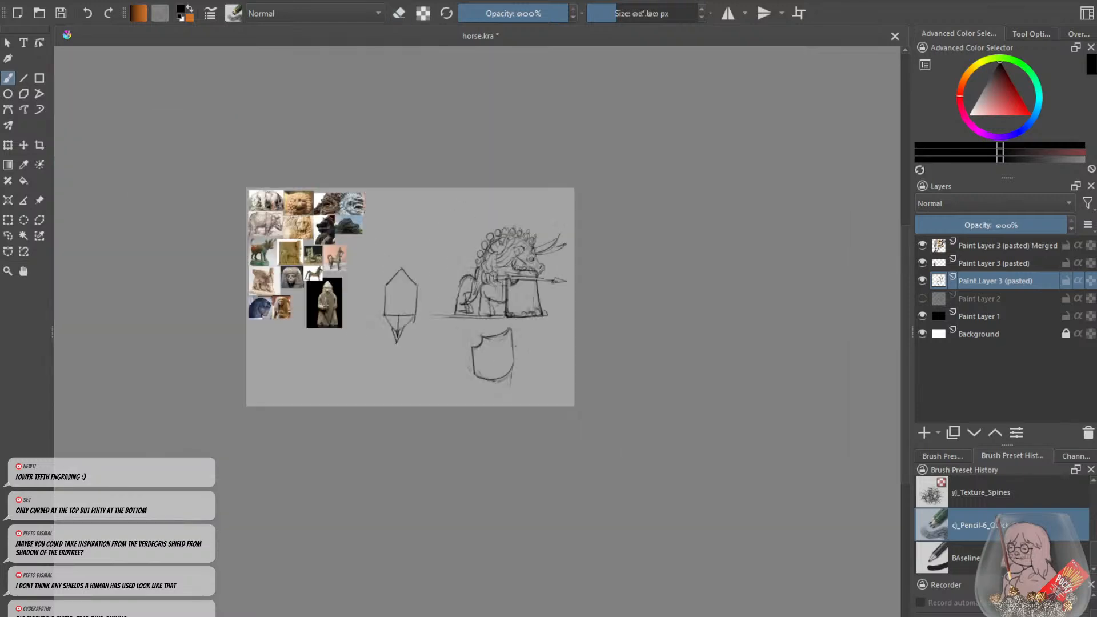
scroll(356, 204, up, 3)
scroll(476, 331, down, 2)
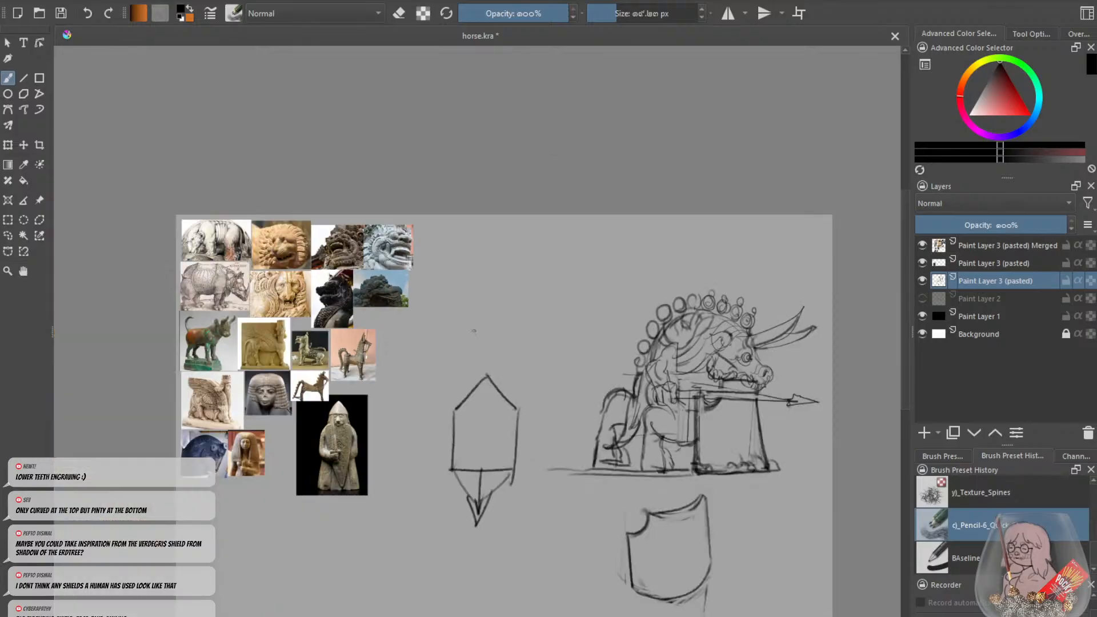
mouse_move(518, 350)
mouse_down()
mouse_move(505, 330)
mouse_move(503, 278)
mouse_up()
scroll(563, 343, up, 2)
scroll(573, 353, down, 3)
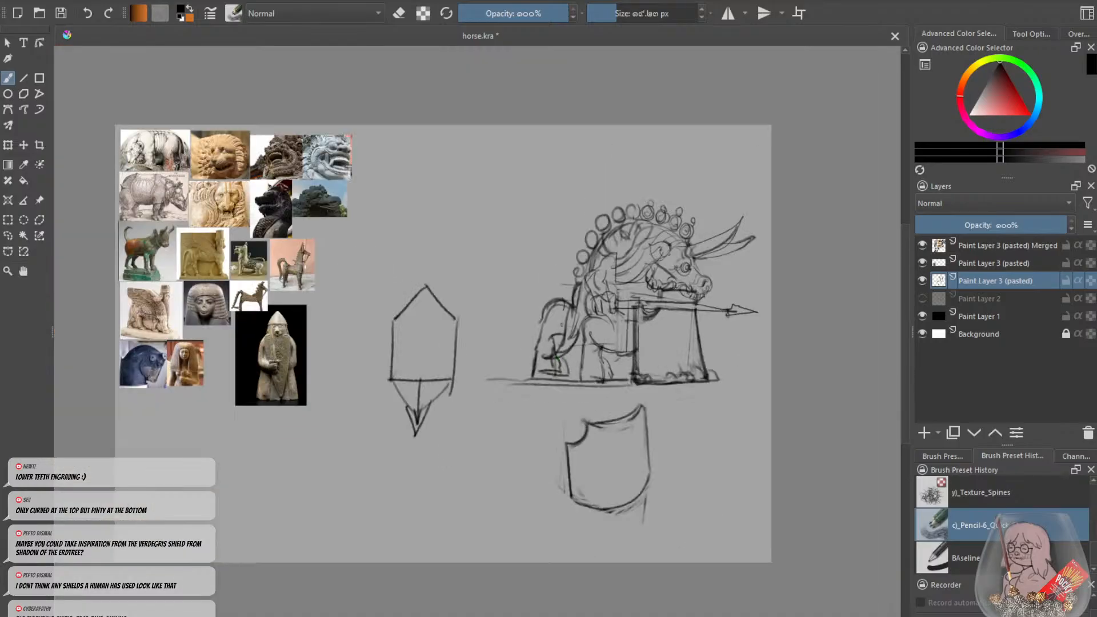
drag(561, 327, 564, 269)
key(g)
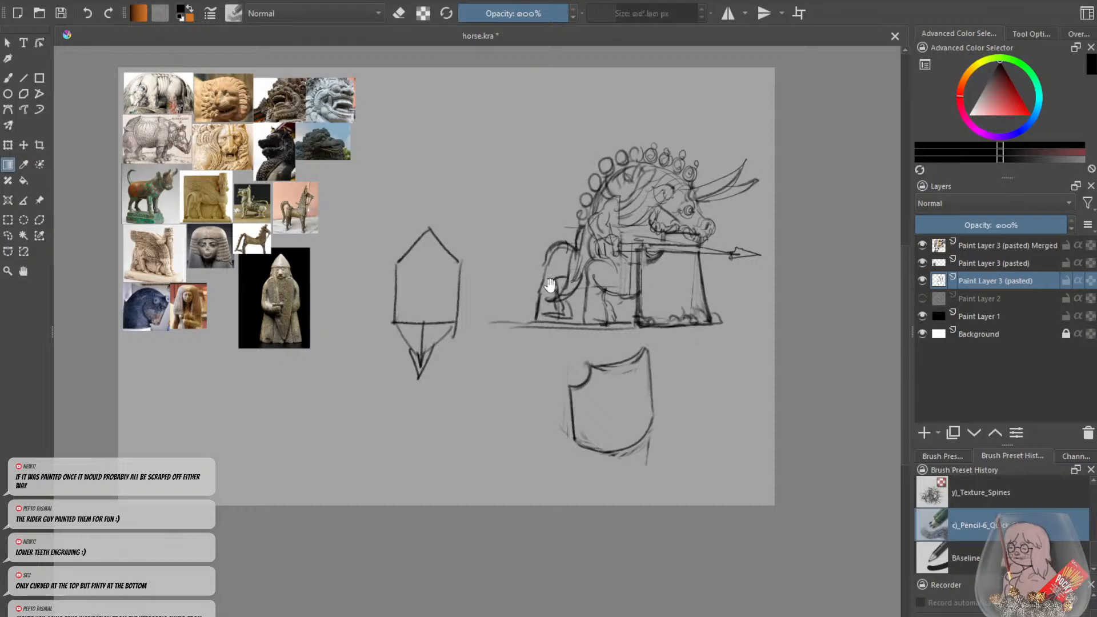
click(24, 78)
key(b)
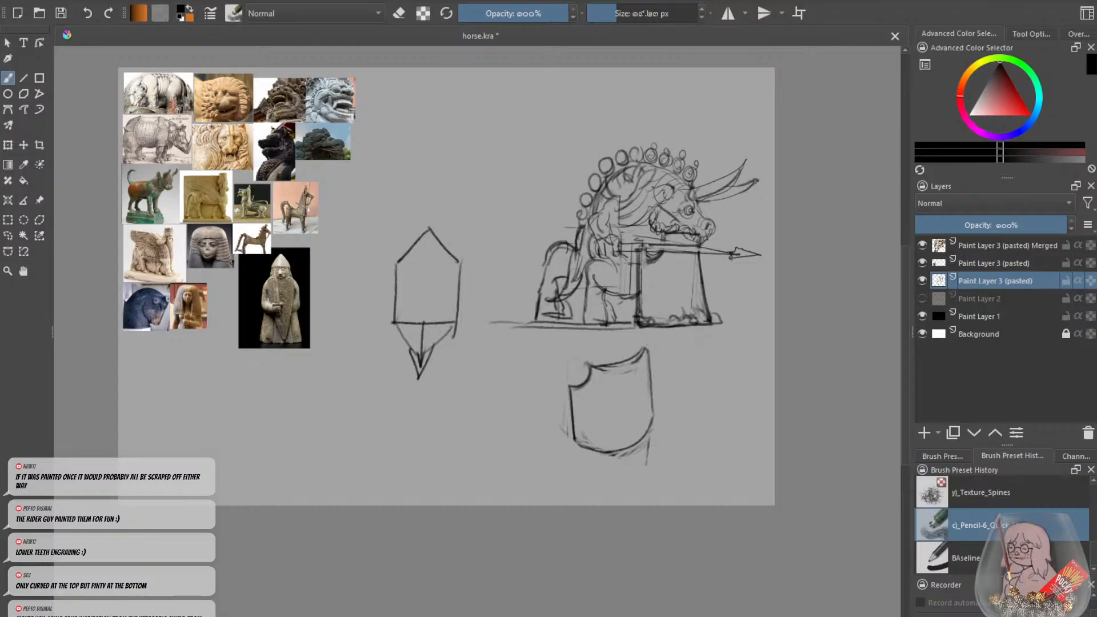
drag(700, 257, 714, 320)
mouse_move(542, 180)
mouse_down()
mouse_move(559, 207)
mouse_move(571, 187)
mouse_move(471, 169)
mouse_move(533, 158)
mouse_move(492, 171)
mouse_move(483, 187)
mouse_move(457, 157)
mouse_move(440, 194)
mouse_up()
key(ctrl+z)
key(ctrl+z)
key(ctrl+z)
key(ctrl+z)
key(ctrl+z)
key(ctrl+z)
Outline a tall humped back and a horned head above the gabled shield, and strengthen the shield's side and roof lines.
mouse_move(533, 216)
mouse_down()
mouse_move(502, 153)
mouse_move(450, 187)
mouse_move(433, 179)
mouse_move(421, 193)
mouse_move(437, 214)
mouse_up()
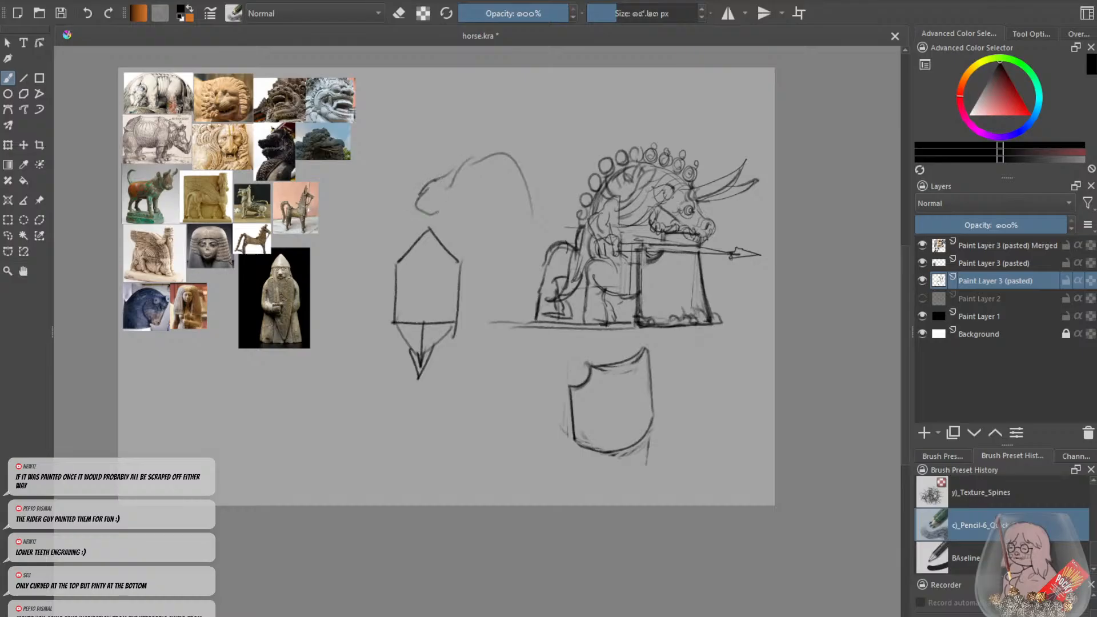
mouse_move(465, 178)
mouse_down()
mouse_move(513, 182)
mouse_move(535, 223)
mouse_move(456, 226)
mouse_move(459, 317)
mouse_up()
drag(466, 237, 464, 326)
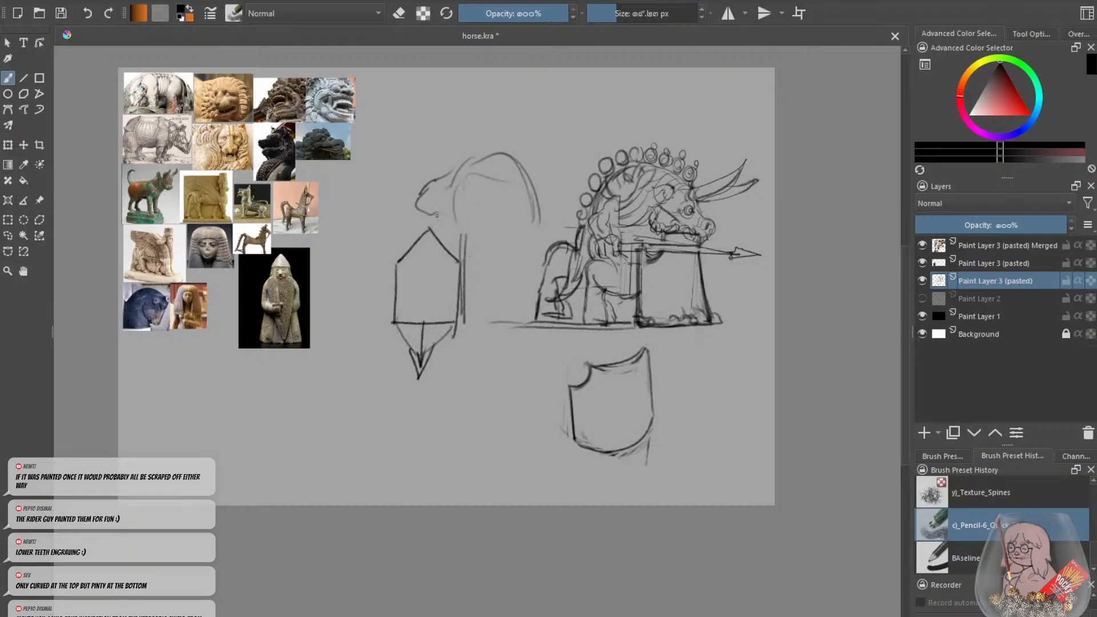
drag(437, 216, 400, 244)
mouse_move(375, 162)
mouse_down()
mouse_move(429, 182)
mouse_move(405, 201)
mouse_up()
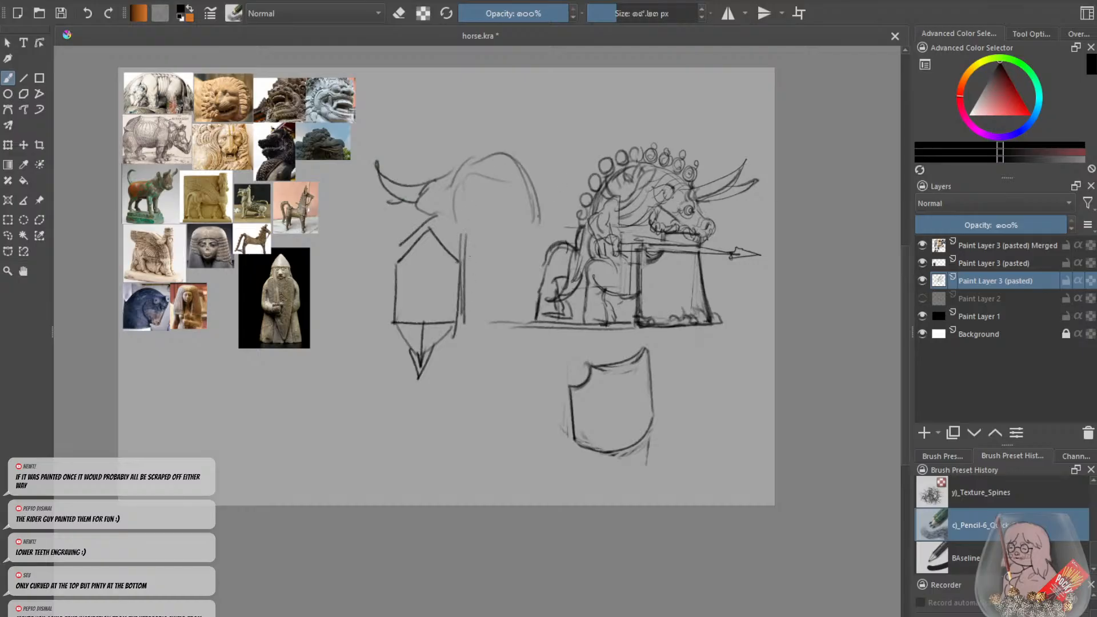
Add a crest of small round knobs on stems along the curved back above the gabled shield.
mouse_move(536, 206)
mouse_down()
mouse_move(538, 222)
mouse_move(553, 208)
mouse_move(542, 207)
mouse_up()
key(ctrl+z)
mouse_move(537, 175)
mouse_down()
mouse_move(547, 181)
mouse_move(538, 179)
mouse_up()
mouse_move(526, 154)
mouse_down()
mouse_move(535, 159)
mouse_move(526, 171)
mouse_up()
mouse_move(500, 147)
mouse_down()
mouse_move(516, 142)
mouse_move(504, 156)
mouse_move(478, 144)
mouse_move(455, 162)
mouse_move(490, 139)
mouse_move(535, 158)
mouse_move(558, 211)
mouse_move(572, 212)
mouse_up()
key(ctrl+z)
key(ctrl+z)
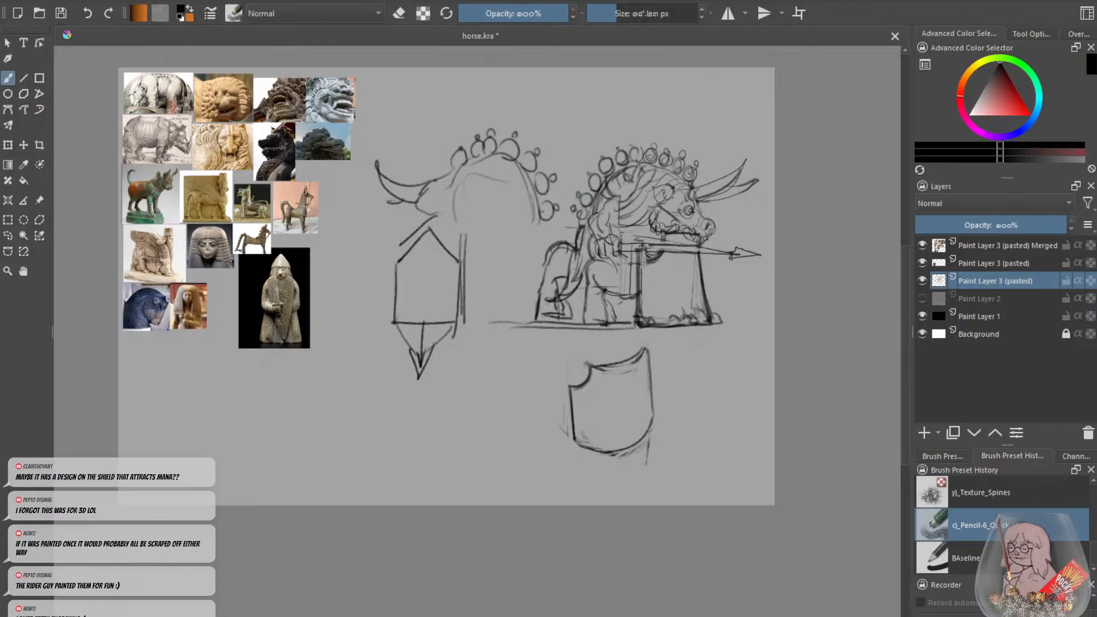
Extend the humped back down to the ground line and sketch an arched hind leg at its base.
mouse_move(537, 217)
mouse_down()
mouse_move(553, 246)
mouse_move(529, 327)
mouse_move(518, 274)
mouse_move(494, 319)
mouse_up()
key(ctrl+z)
key(ctrl+z)
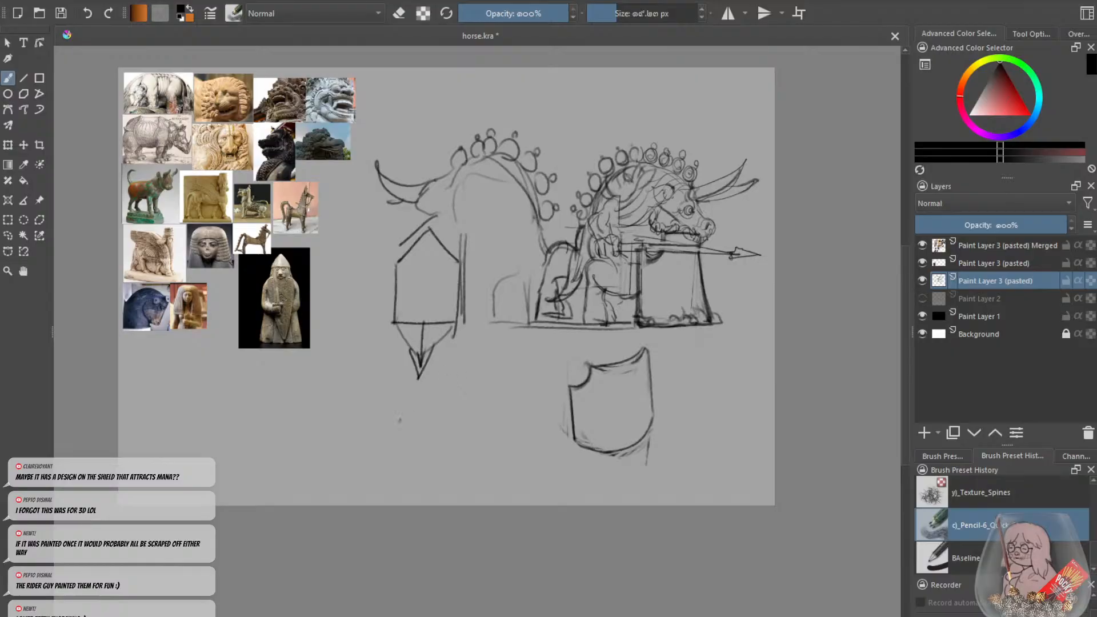
drag(399, 420, 487, 422)
key(ctrl+z)
drag(397, 443, 477, 436)
key(ctrl+z)
Sketch a small standing figure beneath the gabled shield, flanked by two arched humps on each side.
drag(339, 409, 390, 416)
drag(468, 403, 412, 413)
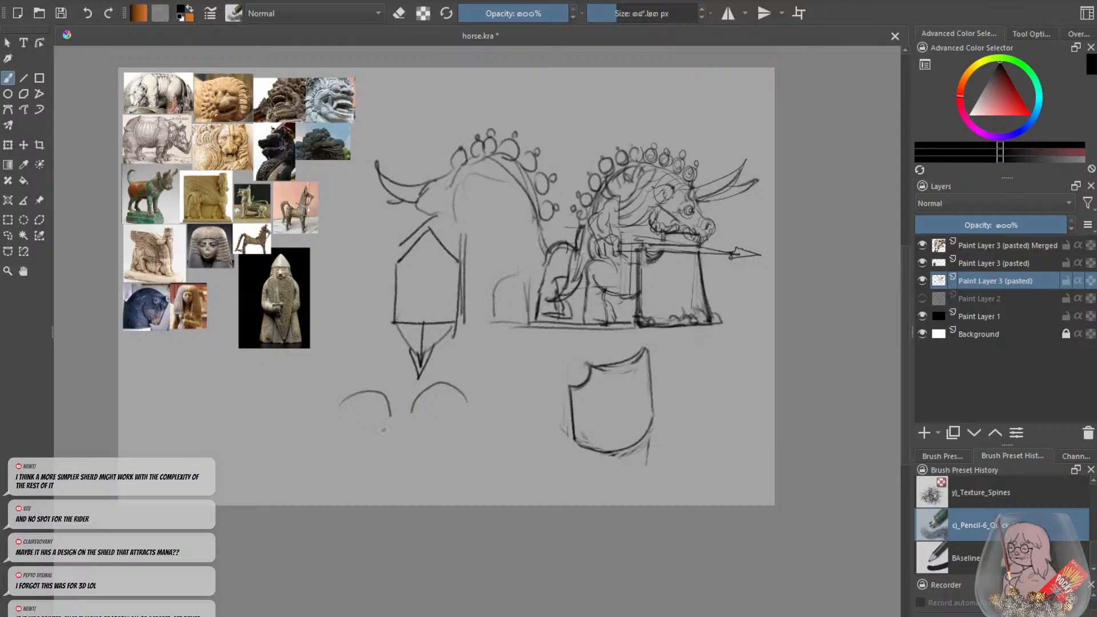
mouse_move(355, 451)
mouse_down()
mouse_move(397, 430)
mouse_move(411, 440)
mouse_up()
mouse_move(474, 417)
mouse_down()
mouse_move(435, 447)
mouse_move(427, 363)
mouse_move(421, 431)
mouse_up()
mouse_move(410, 362)
mouse_down()
mouse_move(422, 367)
mouse_move(411, 354)
mouse_up()
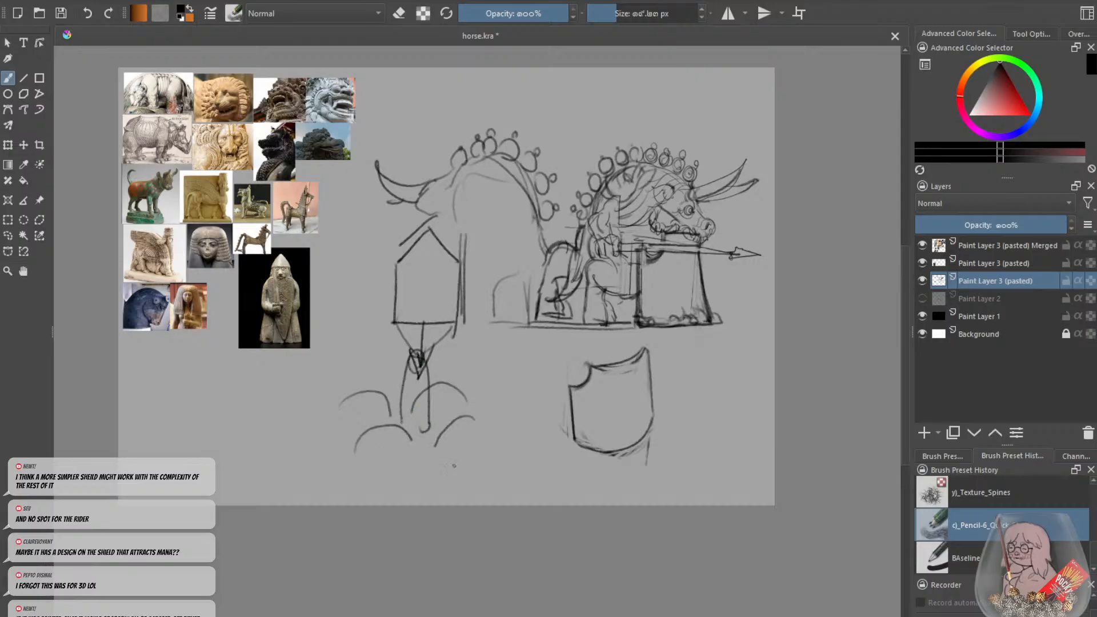
Try drawing a chunky block shape with a rounded top in front of the small figure and its humps.
mouse_move(481, 444)
mouse_down()
mouse_move(473, 422)
mouse_move(379, 452)
mouse_move(376, 480)
mouse_move(418, 487)
mouse_up()
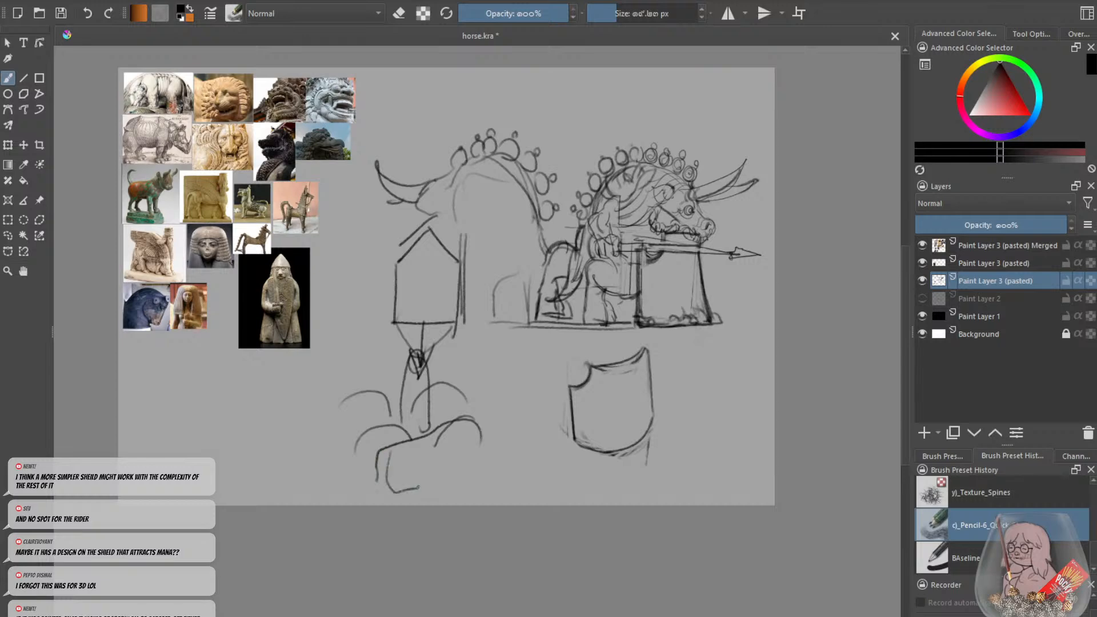
drag(414, 443, 418, 490)
key(ctrl+z)
key(ctrl+z)
key(ctrl+z)
Try erasing the round knobs along the back of the mane in the side view using a larger eraser.
key(e)
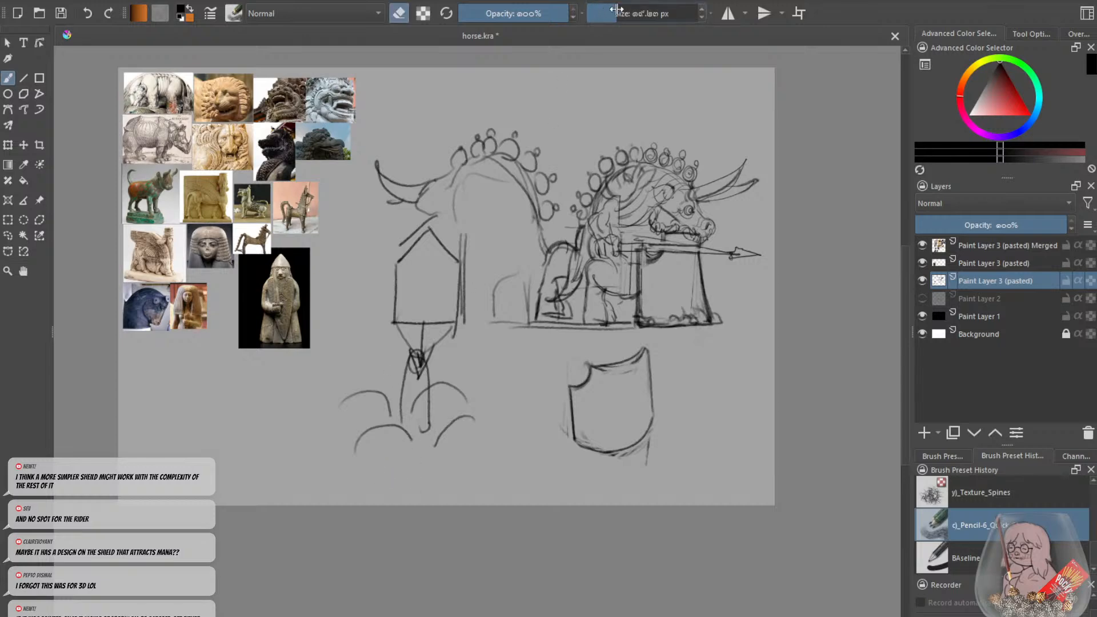
drag(613, 15, 638, 16)
drag(600, 160, 584, 214)
mouse_move(625, 156)
mouse_down()
mouse_move(609, 167)
mouse_move(621, 202)
mouse_up()
Try raising the top of the side view's mane with a slanted line and larger round knobs.
key(e)
click(617, 13)
mouse_move(614, 129)
mouse_down()
mouse_move(691, 187)
mouse_move(658, 149)
mouse_move(690, 191)
mouse_up()
key(ctrl+z)
key(ctrl+z)
key(ctrl+z)
mouse_move(613, 135)
mouse_down()
mouse_move(689, 187)
mouse_move(627, 138)
mouse_move(697, 205)
mouse_move(618, 134)
mouse_move(657, 121)
mouse_move(664, 150)
mouse_move(686, 155)
mouse_move(673, 163)
mouse_move(686, 151)
mouse_move(674, 146)
mouse_up()
key(e)
key(e)
key(ctrl+z)
key(ctrl+z)
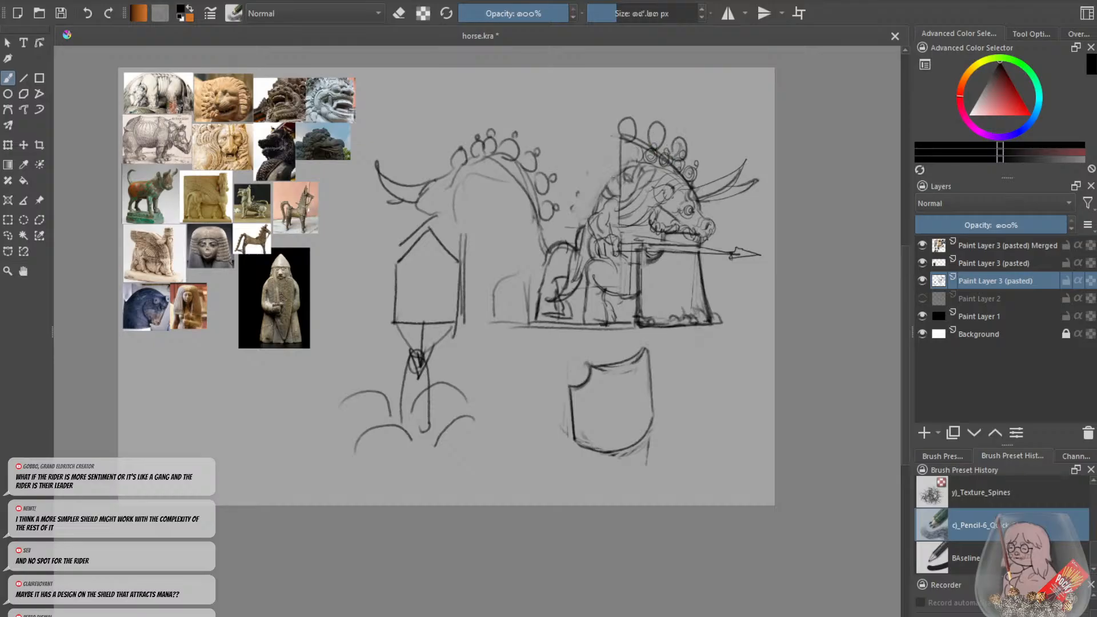
Try drawing a boxy block projecting from the back of the side view's mane.
mouse_move(587, 193)
mouse_down()
mouse_move(619, 231)
mouse_move(619, 221)
mouse_up()
key(ctrl+z)
key(ctrl+z)
drag(593, 175, 619, 218)
mouse_move(593, 139)
mouse_down()
mouse_move(623, 136)
mouse_move(602, 163)
mouse_move(611, 181)
mouse_up()
key(ctrl+z)
drag(645, 148, 623, 196)
drag(604, 133, 587, 176)
mouse_move(583, 131)
mouse_down()
mouse_move(614, 129)
mouse_move(586, 175)
mouse_move(617, 217)
mouse_up()
key(e)
mouse_move(620, 178)
mouse_down()
mouse_move(625, 217)
mouse_move(619, 186)
mouse_up()
Undo the boxy block, the larger knobs and the erasing on the side view's mane.
key(ctrl+minus)
key(ctrl+minus)
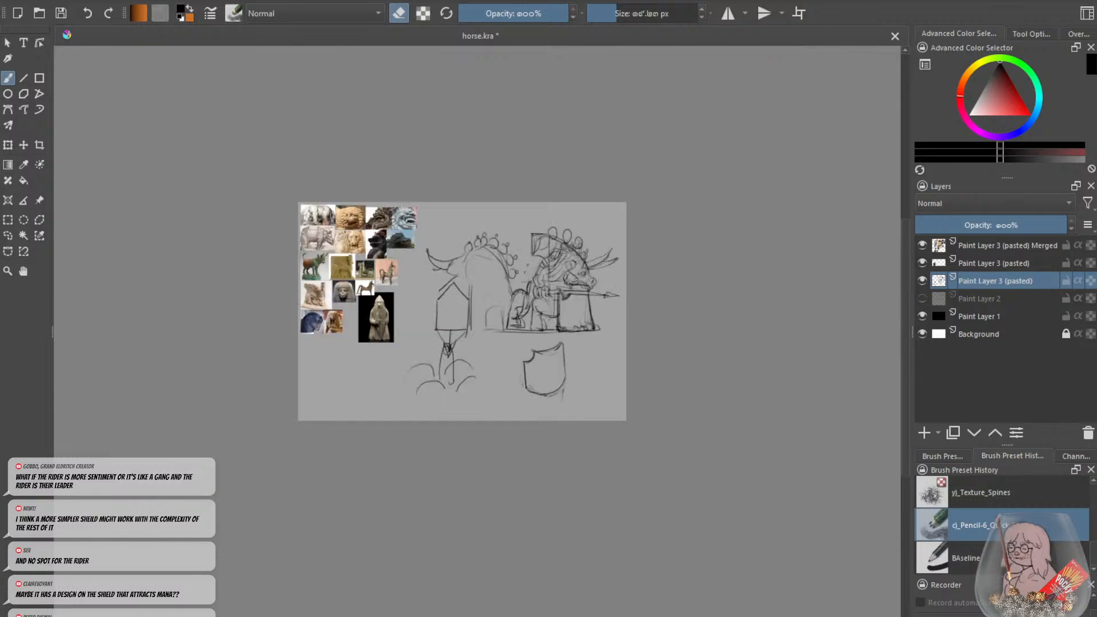
mouse_move(553, 255)
mouse_down()
mouse_move(543, 240)
mouse_move(540, 271)
mouse_up()
drag(551, 230, 580, 254)
key(ctrl+z)
key(ctrl+z)
key(ctrl+z)
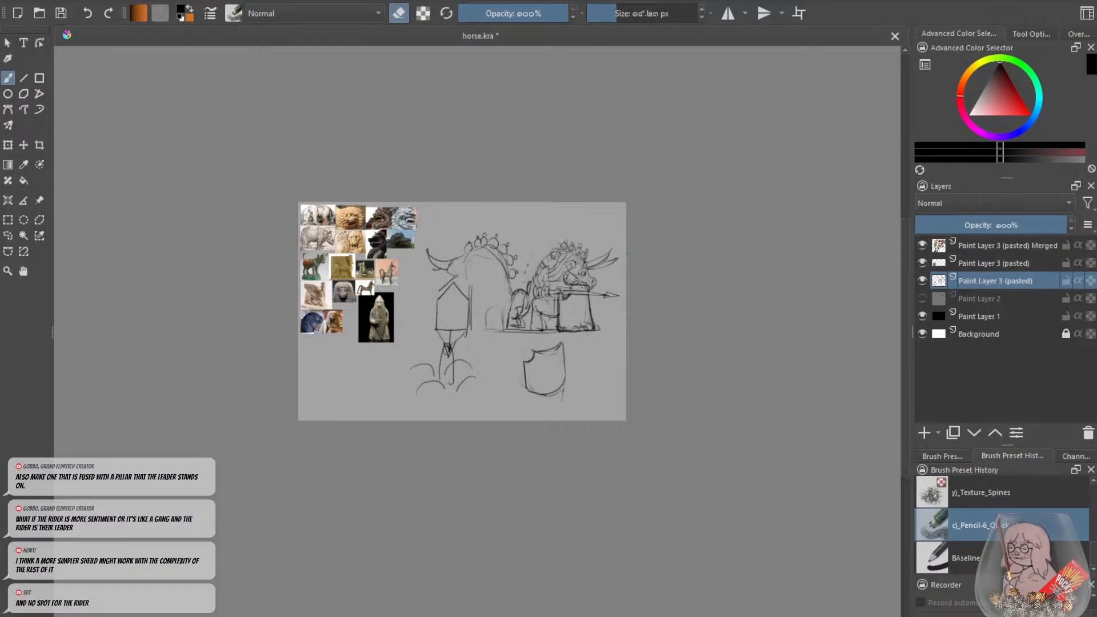
Try retouching the side view around the lower jaw and along the lance shaft.
key(e)
key(e)
key(ctrl+plus)
key(e)
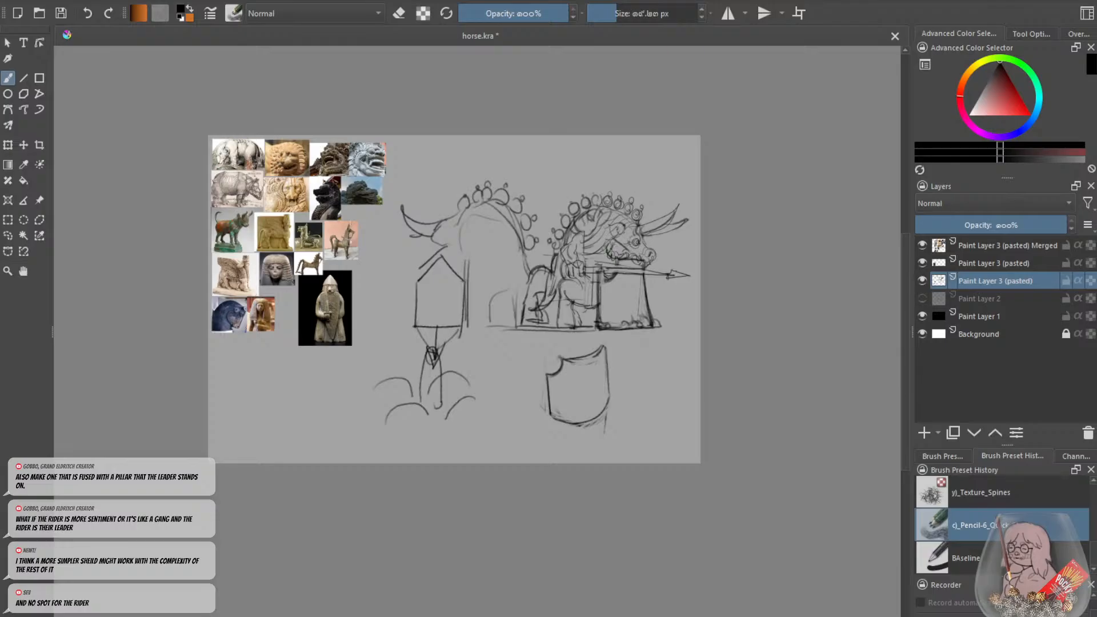
drag(595, 257, 602, 251)
key(e)
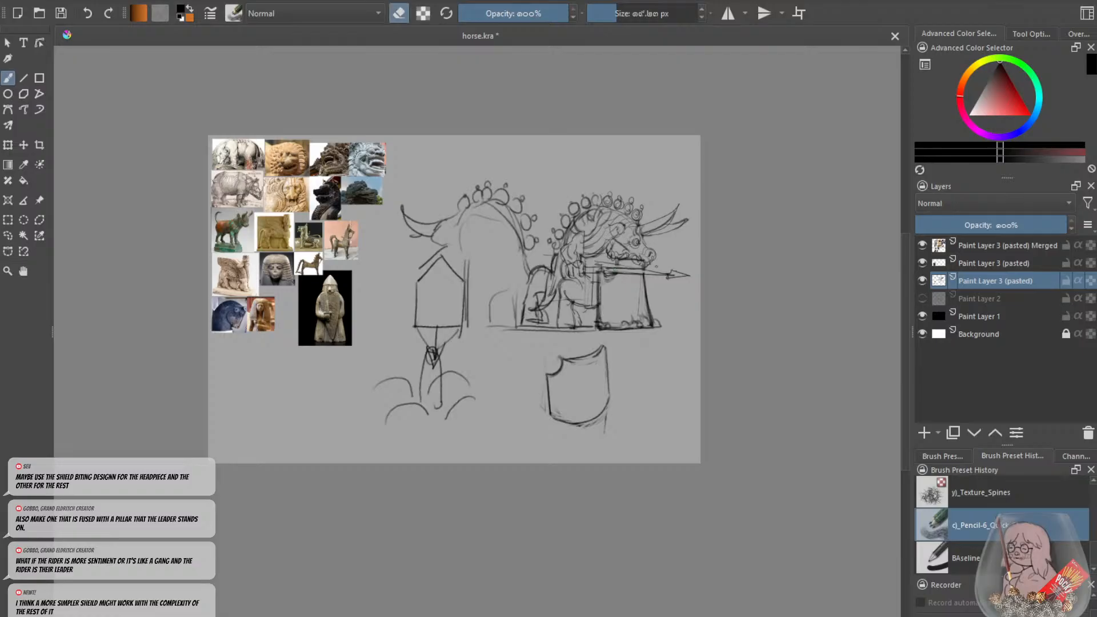
drag(645, 269, 671, 272)
key(e)
key(ctrl+z)
key(ctrl+z)
key(ctrl+z)
key(ctrl+z)
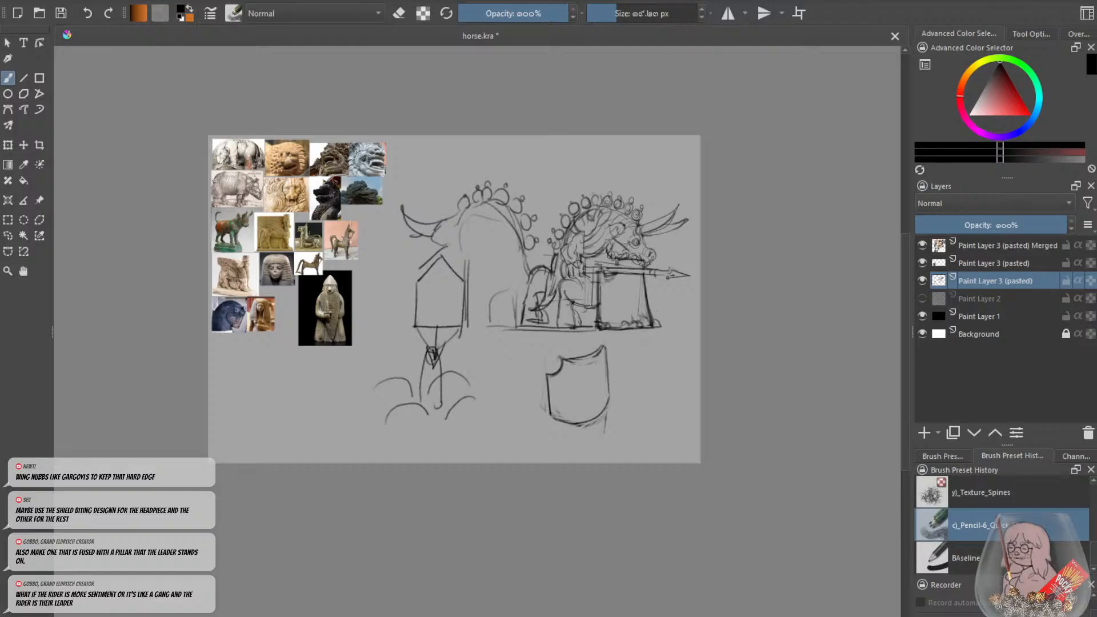
Sketch a small, flat-topped blocky wing over the back of the side view's mane, undoing the rejected strokes.
mouse_move(603, 210)
mouse_down()
mouse_move(555, 186)
mouse_move(577, 237)
mouse_move(601, 224)
mouse_move(548, 204)
mouse_move(557, 219)
mouse_move(578, 185)
mouse_move(616, 199)
mouse_move(598, 195)
mouse_move(613, 222)
mouse_move(609, 207)
mouse_move(584, 200)
mouse_move(605, 223)
mouse_move(603, 195)
mouse_move(556, 231)
mouse_move(584, 224)
mouse_move(558, 234)
mouse_move(558, 199)
mouse_move(564, 225)
mouse_move(602, 204)
mouse_move(577, 218)
mouse_move(575, 235)
mouse_move(578, 208)
mouse_move(561, 198)
mouse_move(583, 196)
mouse_move(558, 196)
mouse_move(576, 194)
mouse_move(554, 230)
mouse_move(560, 238)
mouse_up()
key(ctrl+z)
key(ctrl+z)
key(ctrl+z)
key(ctrl+z)
key(ctrl+z)
key(ctrl+z)
key(ctrl+z)
key(ctrl+z)
key(ctrl+z)
key(ctrl+z)
key(ctrl+z)
key(e)
key(e)
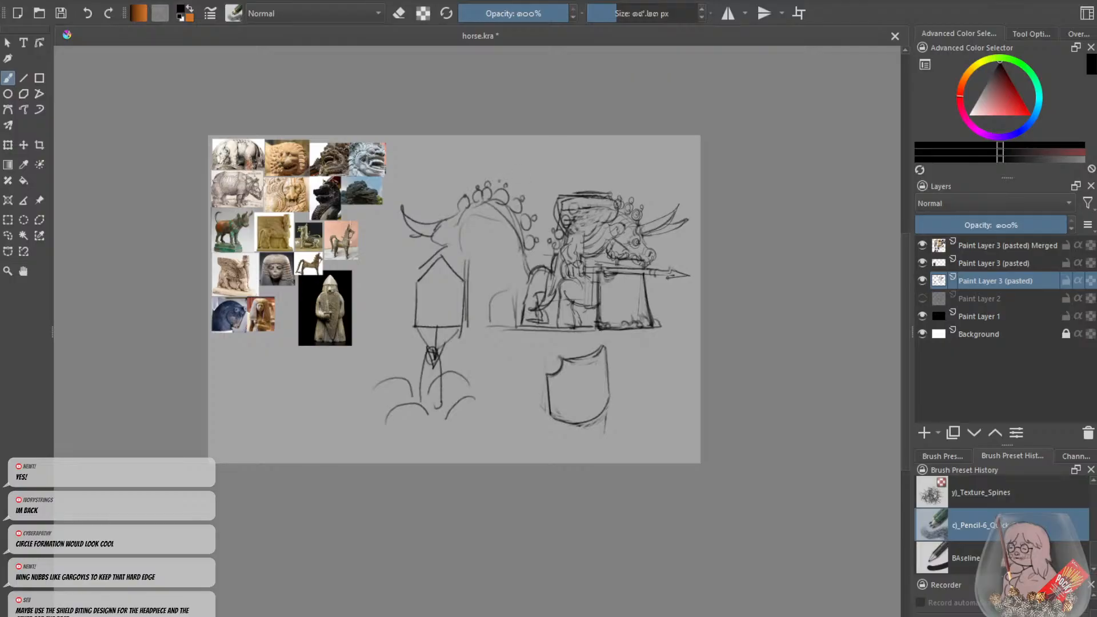
Sketch a matching blocky, flat-topped wing with feather bands on the front view's mane.
mouse_move(488, 197)
mouse_down()
mouse_move(536, 195)
mouse_move(534, 216)
mouse_move(512, 234)
mouse_up()
mouse_move(531, 196)
mouse_down()
mouse_move(525, 224)
mouse_move(509, 231)
mouse_up()
mouse_move(522, 204)
mouse_down()
mouse_move(536, 202)
mouse_move(483, 207)
mouse_up()
mouse_move(530, 214)
mouse_down()
mouse_move(489, 220)
mouse_move(506, 228)
mouse_up()
drag(508, 220, 488, 226)
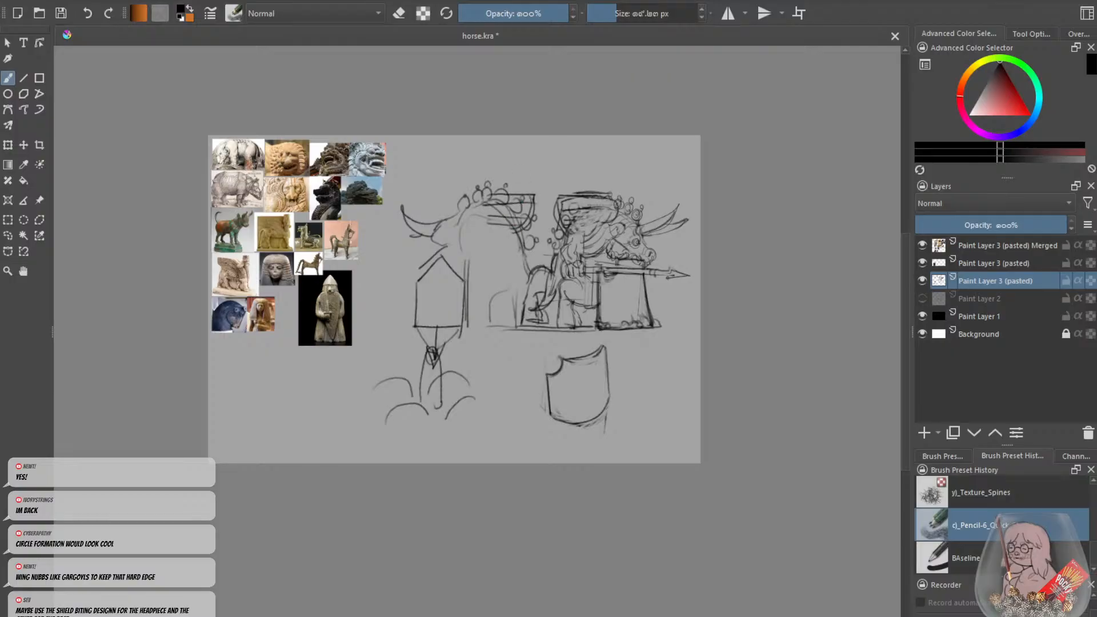
Add feather lines to the side view's wing and a curved inner edge to the front view's wing.
drag(600, 208, 563, 212)
drag(588, 217, 556, 222)
drag(579, 223, 493, 238)
mouse_move(492, 195)
mouse_down()
mouse_move(461, 207)
mouse_move(478, 233)
mouse_move(493, 224)
mouse_up()
drag(596, 225, 623, 216)
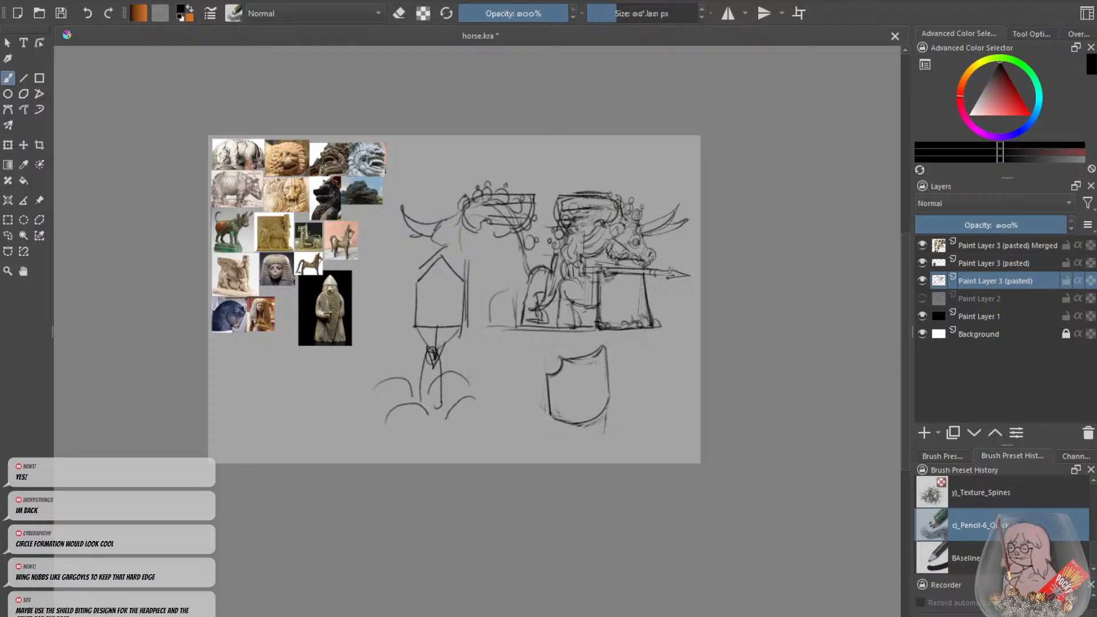
Clean up and darken the outlines of the blocky wings in the side and front views.
key(plus)
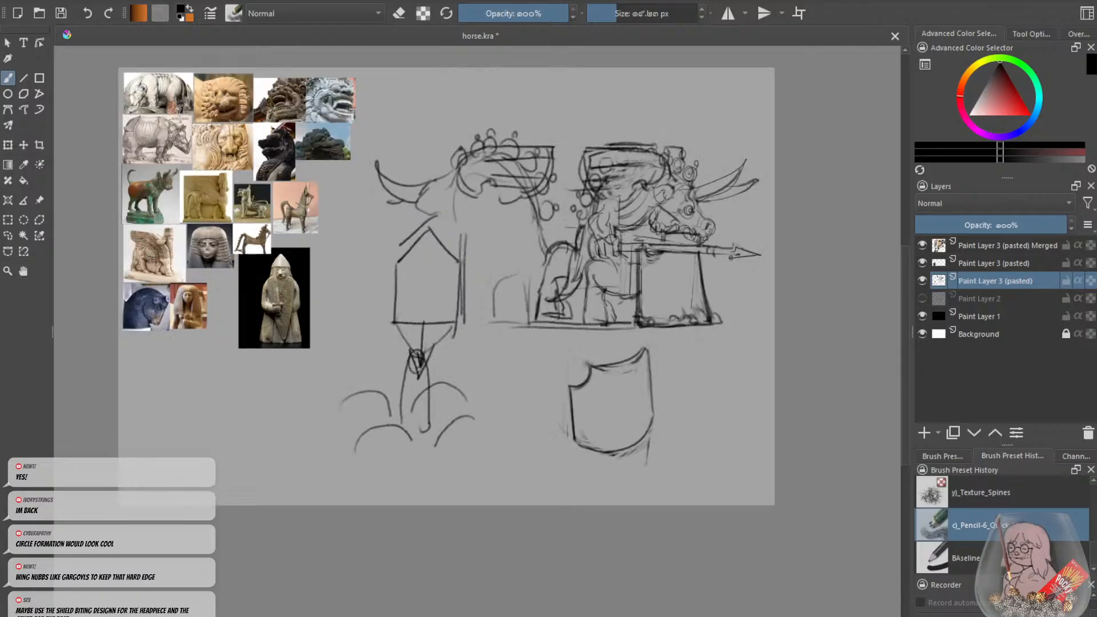
mouse_move(645, 186)
mouse_down()
mouse_move(628, 204)
mouse_move(599, 197)
mouse_move(592, 172)
mouse_move(603, 169)
mouse_move(600, 187)
mouse_move(597, 166)
mouse_move(579, 157)
mouse_move(580, 170)
mouse_up()
key(e)
key(e)
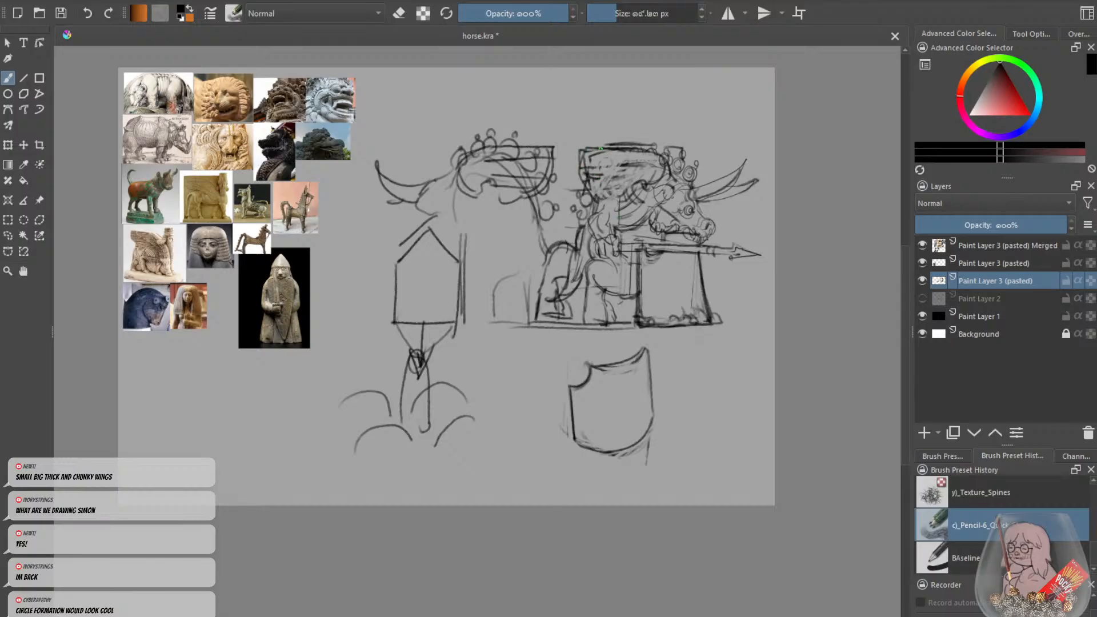
drag(548, 153, 548, 176)
drag(667, 158, 666, 175)
Retouch the side view's horns and thicken the rear end of the lance behind the rider's hand.
mouse_move(732, 182)
mouse_down()
mouse_move(746, 159)
mouse_move(761, 178)
mouse_up()
mouse_move(662, 232)
mouse_down()
mouse_move(652, 250)
mouse_move(578, 246)
mouse_up()
key(ctrl+z)
mouse_move(577, 245)
mouse_down()
mouse_move(597, 252)
mouse_move(576, 249)
mouse_up()
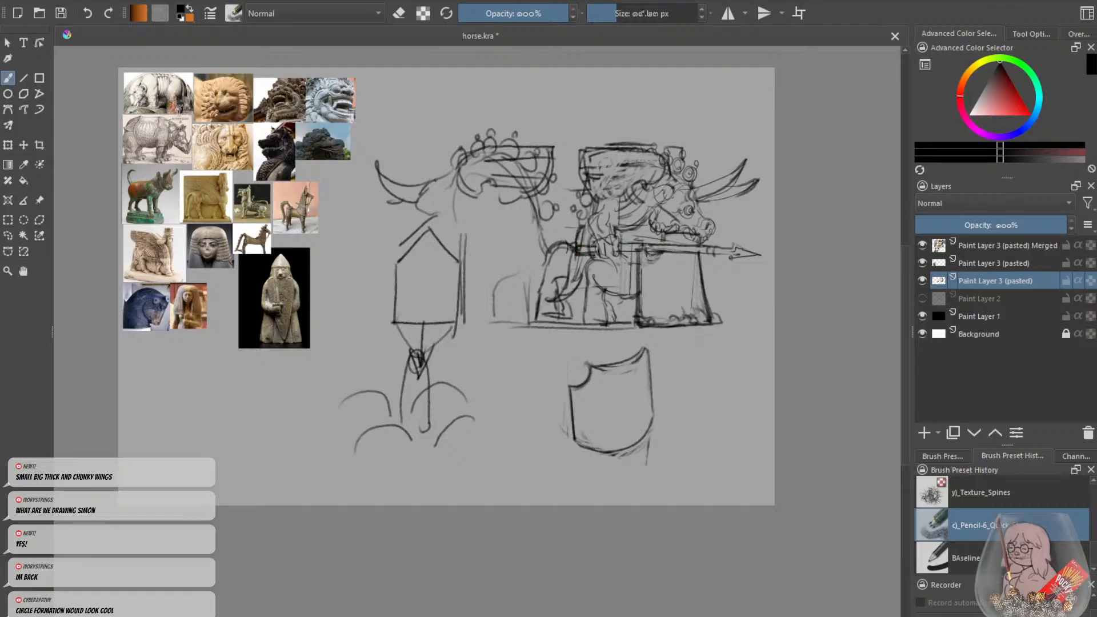
Redraw the rear edge of the side view's shield as a heavy vertical line reaching just below the base.
key(plus)
key(e)
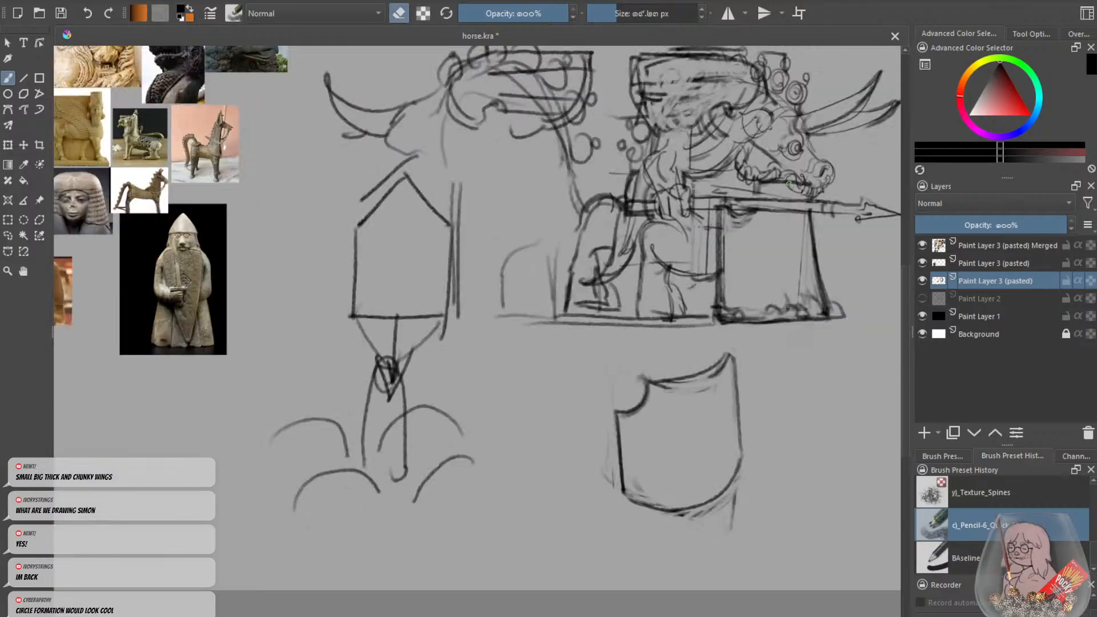
key(e)
key(e)
key(e)
key(e)
mouse_move(719, 206)
mouse_down()
mouse_move(717, 336)
mouse_move(719, 319)
mouse_up()
key(e)
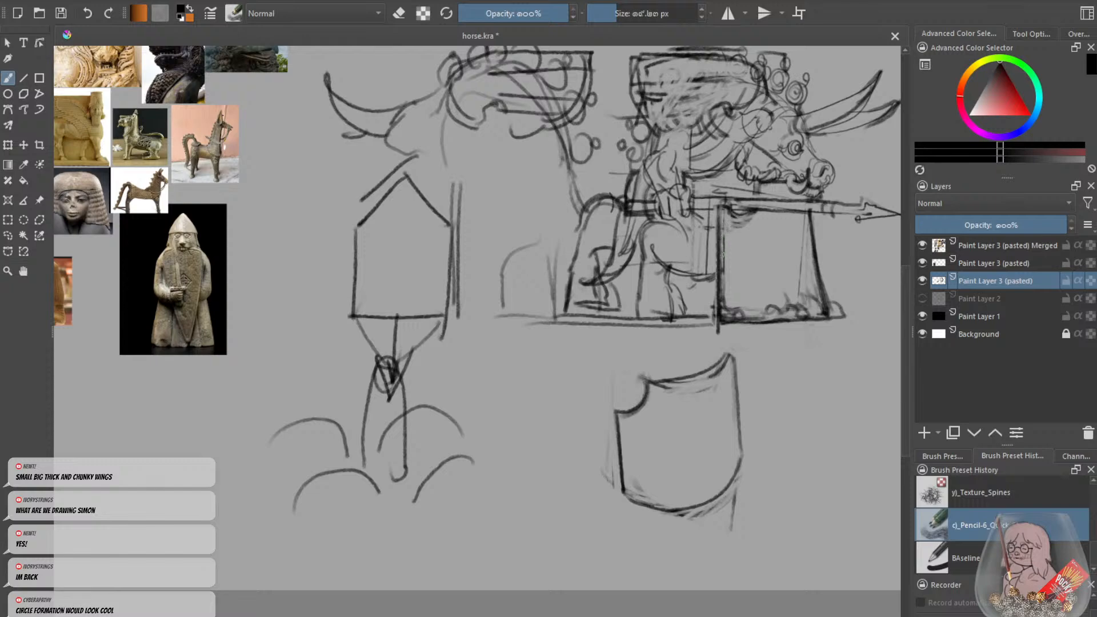
Erase the slanted front edge of the side view's shield and redraw it as a near-vertical line.
key(minus)
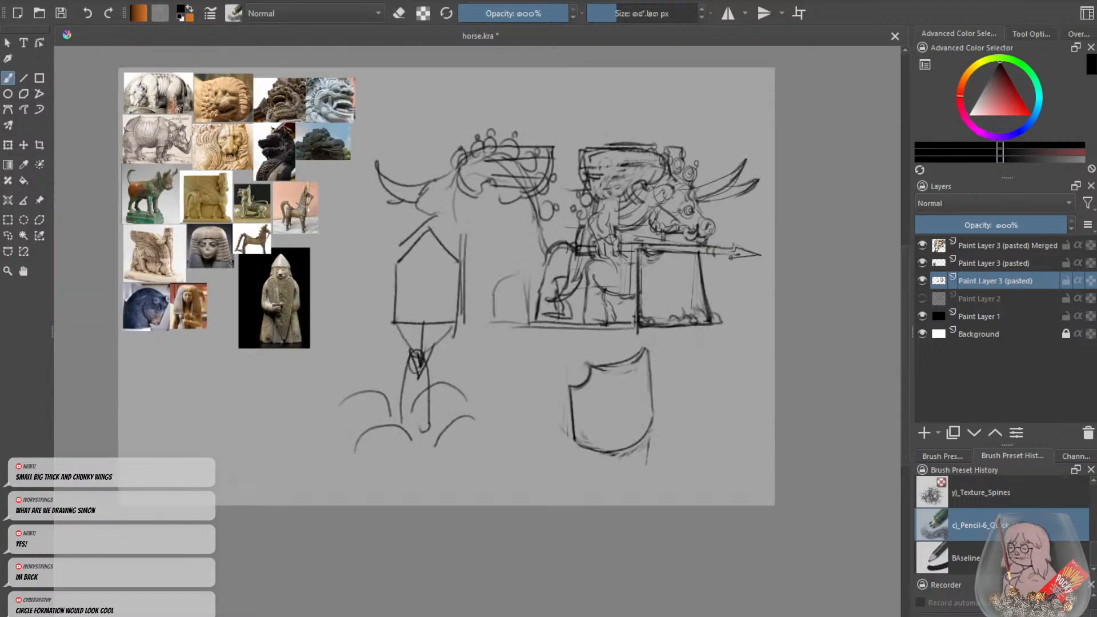
key(e)
drag(705, 258, 699, 317)
key(e)
Draw a round ornamented boss with a central spike on the face of the separate shield study.
mouse_move(627, 389)
mouse_down()
mouse_move(636, 416)
mouse_move(628, 388)
mouse_move(630, 423)
mouse_move(615, 419)
mouse_move(626, 418)
mouse_move(630, 391)
mouse_move(640, 404)
mouse_move(618, 410)
mouse_move(621, 422)
mouse_move(637, 406)
mouse_move(640, 418)
mouse_up()
key(ctrl+z)
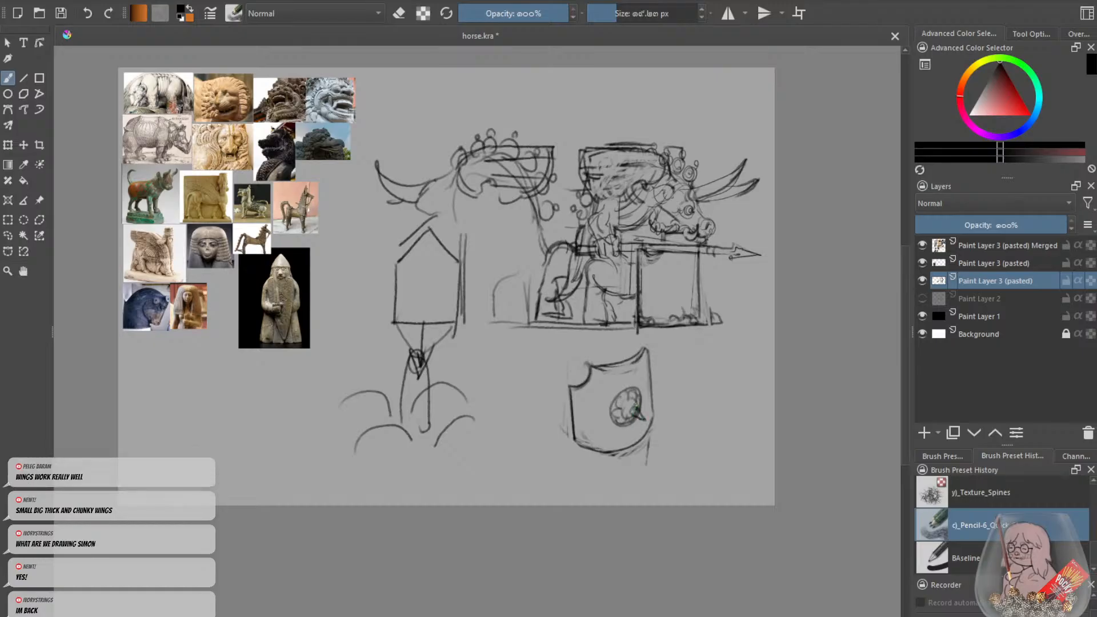
key(ctrl+z)
Decorate the shield study with rounded knobs along its corners and edges and a vertical band through the boss.
drag(596, 369, 591, 376)
drag(586, 434, 586, 441)
drag(653, 404, 645, 431)
mouse_move(641, 353)
mouse_down()
mouse_move(646, 363)
mouse_move(579, 391)
mouse_up()
mouse_move(645, 358)
mouse_down()
mouse_move(590, 366)
mouse_move(627, 388)
mouse_move(630, 444)
mouse_up()
key(e)
key(e)
key(ctrl+z)
key(ctrl+z)
key(ctrl+z)
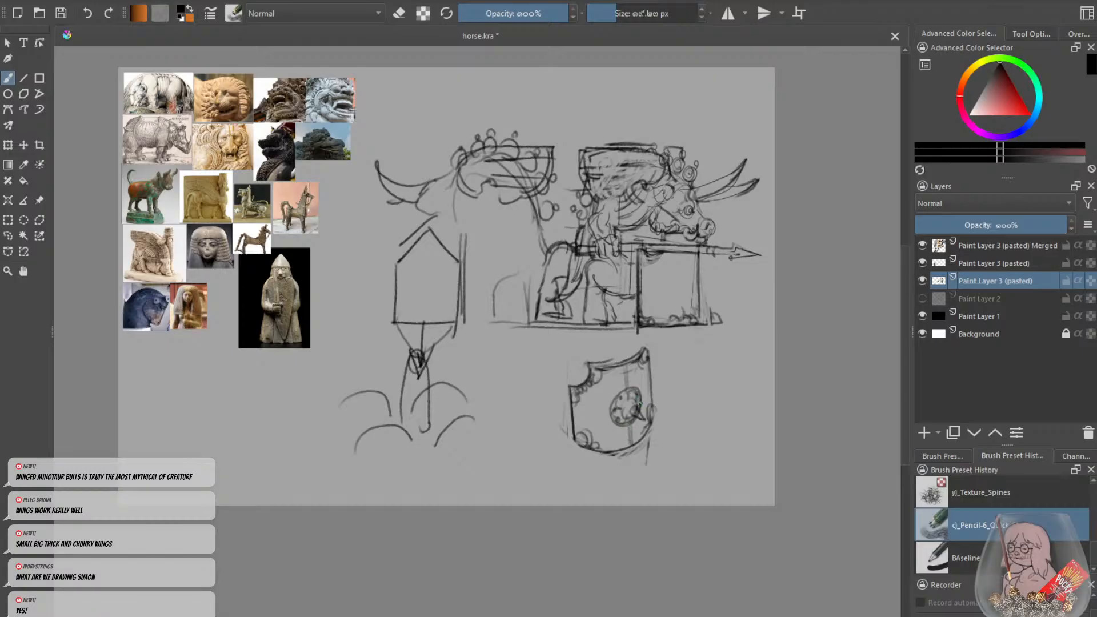
drag(623, 389, 581, 405)
key(ctrl+z)
key(ctrl+z)
Add a protruding boss with a long spike and rounded corner ornaments to the side view's shield.
key(ctrl+minus)
key(ctrl+minus)
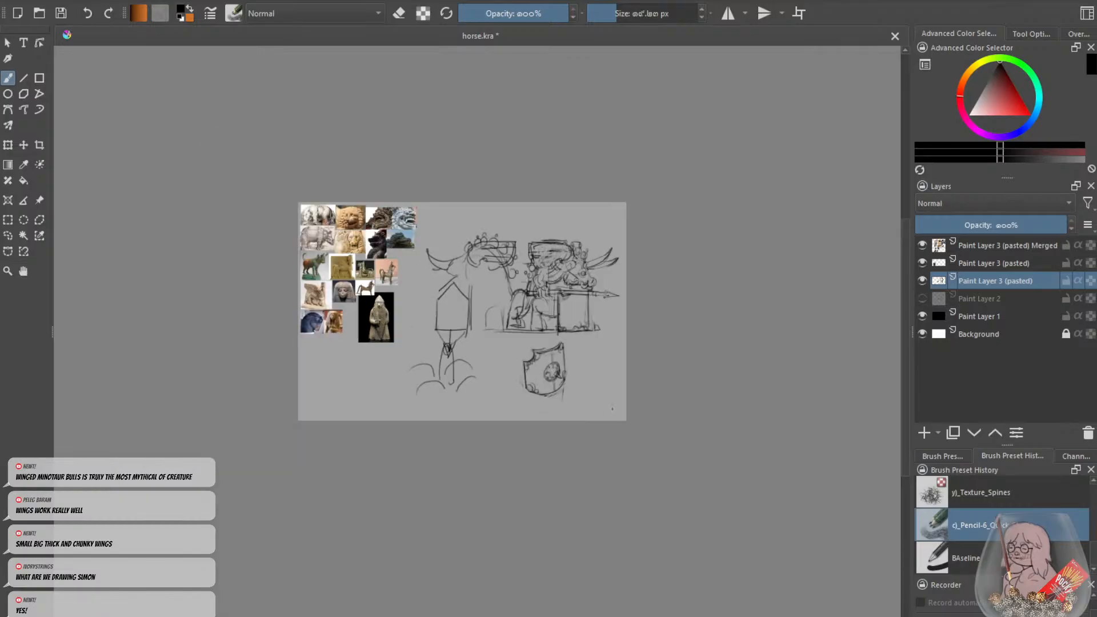
key(ctrl+plus)
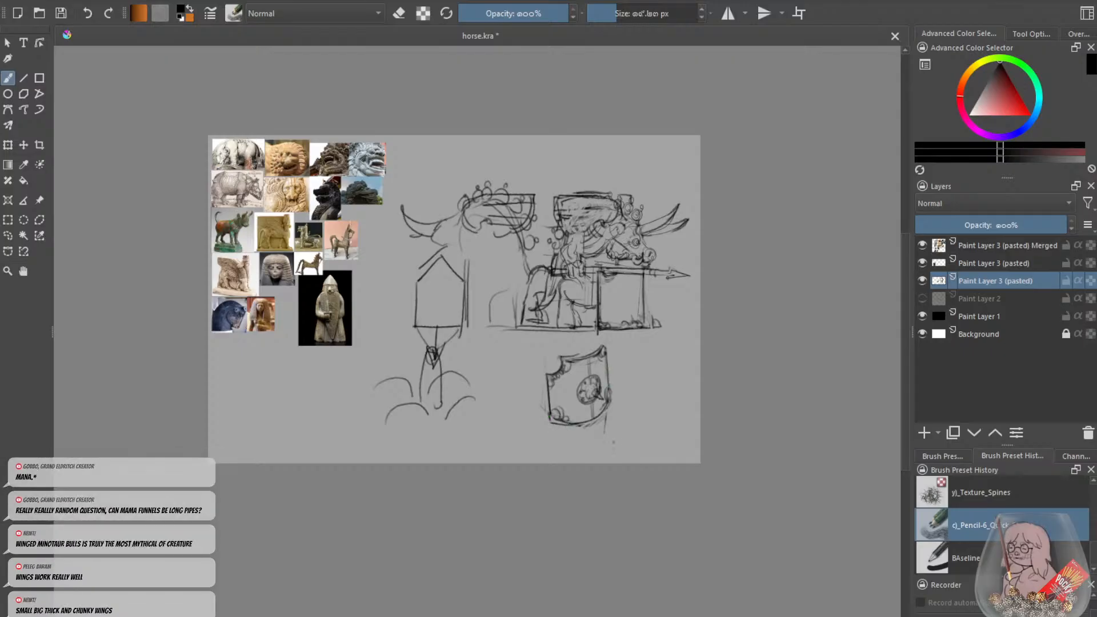
key(ctrl+plus)
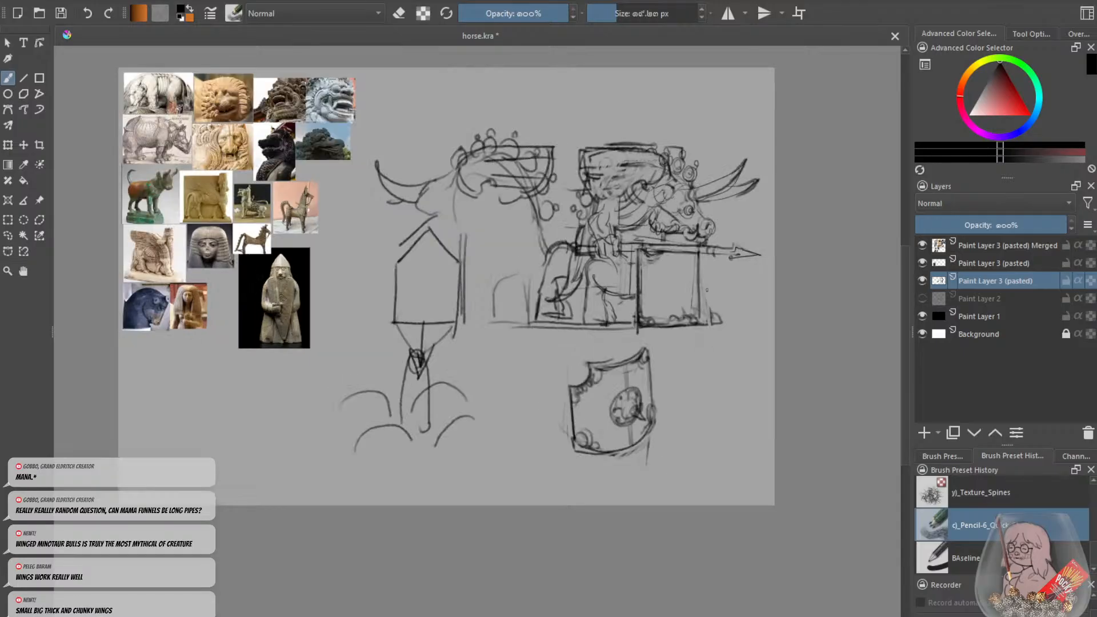
mouse_move(696, 258)
mouse_down()
mouse_move(690, 291)
mouse_move(700, 275)
mouse_up()
mouse_move(707, 279)
mouse_down()
mouse_move(699, 294)
mouse_move(730, 278)
mouse_move(705, 279)
mouse_up()
mouse_move(643, 293)
mouse_down()
mouse_move(664, 319)
mouse_move(642, 297)
mouse_move(645, 255)
mouse_move(656, 260)
mouse_move(670, 244)
mouse_move(696, 295)
mouse_move(661, 316)
mouse_move(698, 314)
mouse_up()
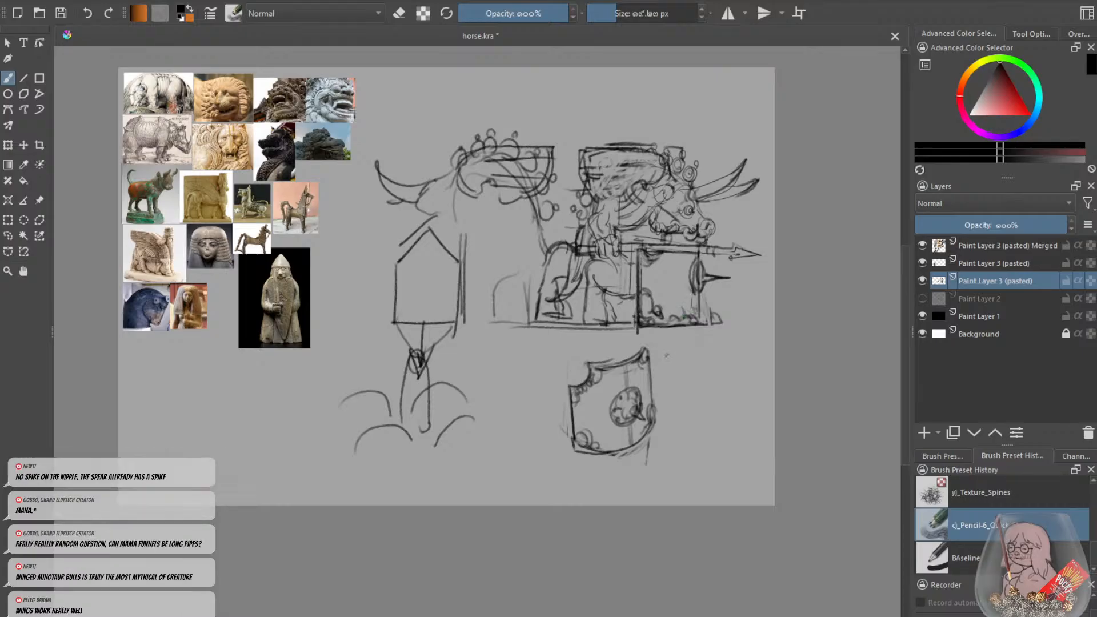
Erase the spike from the round boss on the separate shield study.
key(e)
drag(637, 407, 636, 418)
key(e)
key(ctrl+z)
Redraw the side view's bull cheek and jaw with a heavier curved line.
mouse_move(675, 192)
mouse_down()
mouse_move(680, 228)
mouse_move(686, 209)
mouse_move(656, 222)
mouse_move(679, 231)
mouse_up()
key(ctrl+z)
key(ctrl+z)
key(ctrl+z)
key(e)
key(e)
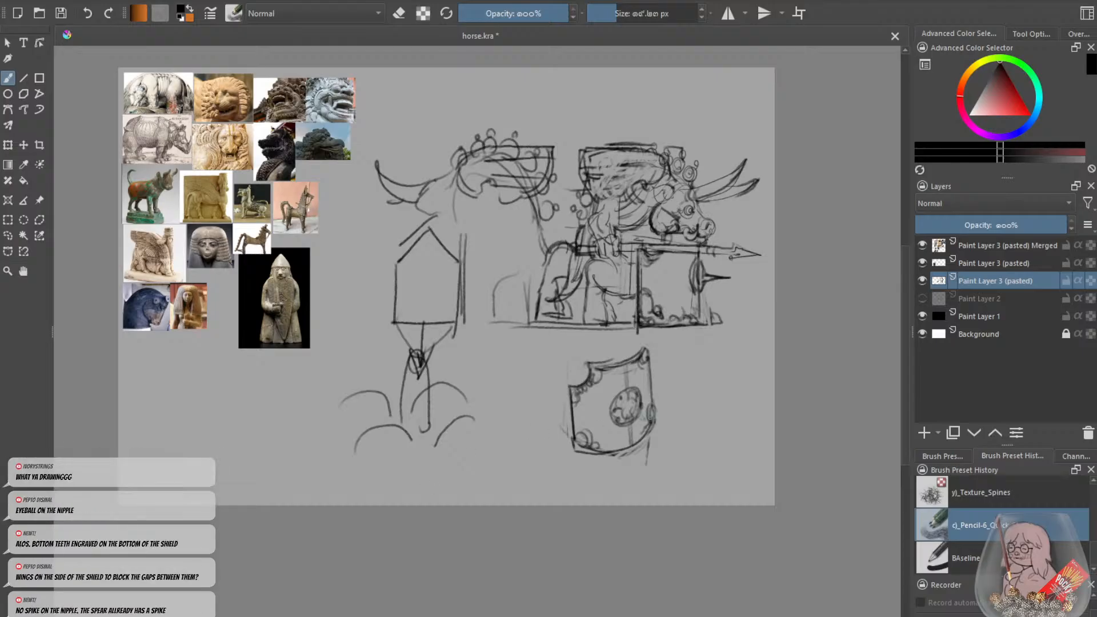
Turn the shield study's boss into a large lidded eye with ornaments above and below it.
key(ctrl+plus)
key(e)
mouse_move(704, 425)
mouse_down()
mouse_move(688, 449)
mouse_move(711, 416)
mouse_move(696, 457)
mouse_move(720, 434)
mouse_move(705, 454)
mouse_move(685, 423)
mouse_move(697, 430)
mouse_move(681, 449)
mouse_move(721, 434)
mouse_move(700, 459)
mouse_move(712, 420)
mouse_move(696, 411)
mouse_move(672, 454)
mouse_move(727, 427)
mouse_move(699, 472)
mouse_move(714, 493)
mouse_move(701, 487)
mouse_move(699, 500)
mouse_move(717, 492)
mouse_move(709, 496)
mouse_up()
key(e)
key(ctrl+z)
key(ctrl+z)
key(ctrl+z)
key(ctrl+z)
drag(704, 412, 707, 430)
mouse_move(708, 414)
mouse_down()
mouse_move(718, 426)
mouse_move(690, 422)
mouse_move(713, 403)
mouse_move(684, 422)
mouse_move(718, 415)
mouse_move(682, 385)
mouse_move(702, 385)
mouse_move(702, 404)
mouse_up()
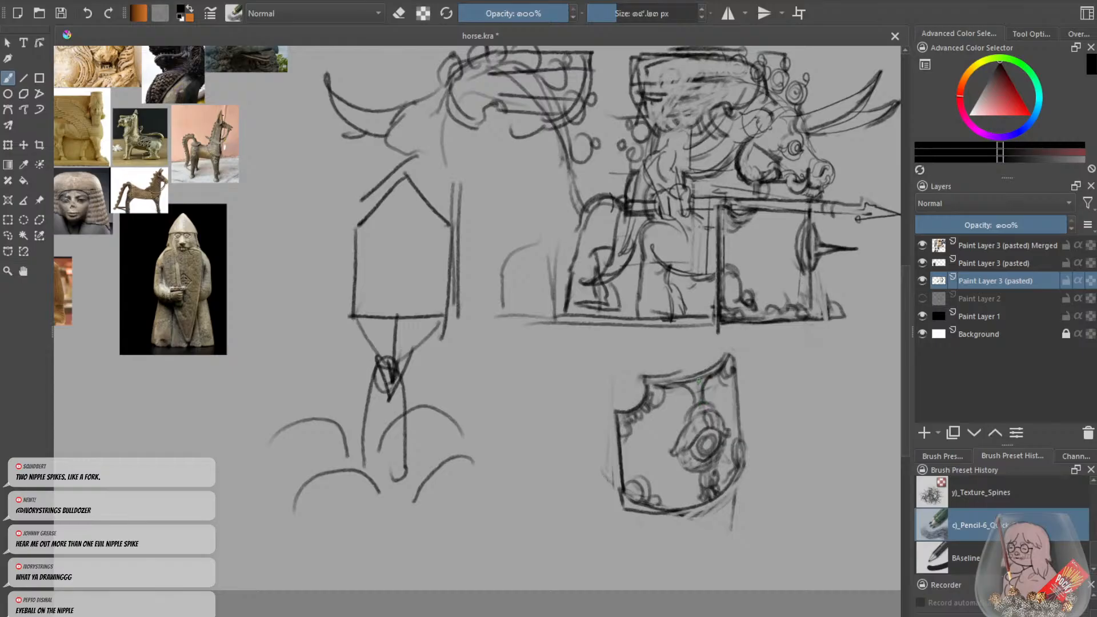
Undo the last line above the eye and thicken the shield study's lower corner outline.
key(ctrl+z)
key(e)
key(e)
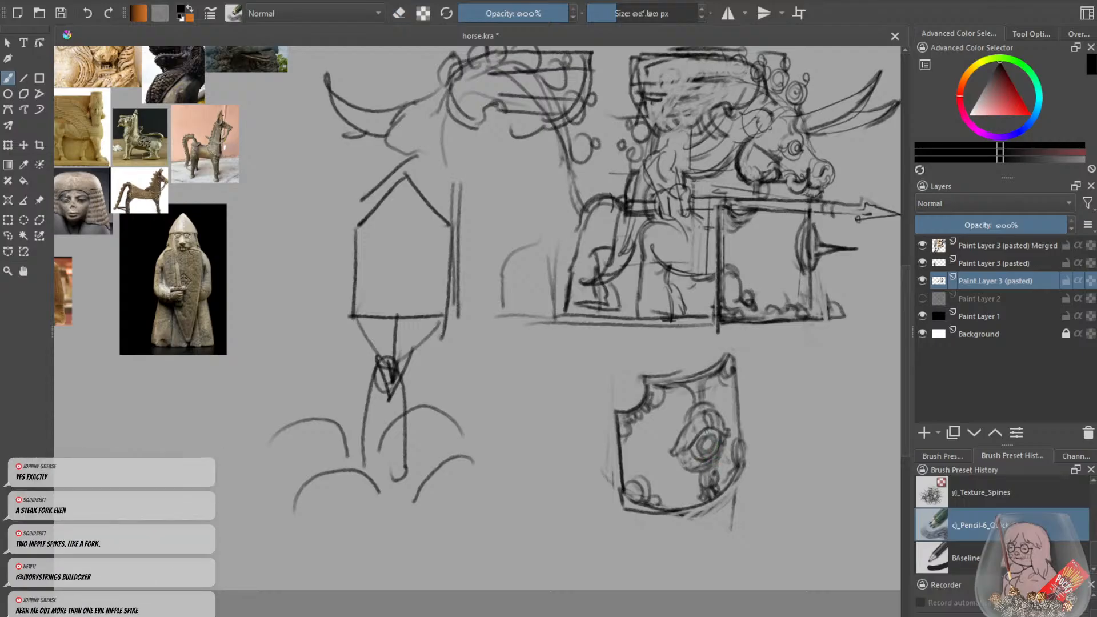
mouse_move(631, 512)
mouse_down()
mouse_move(656, 515)
mouse_move(626, 504)
mouse_up()
key(ctrl+z)
key(e)
key(e)
key(e)
key(e)
key(e)
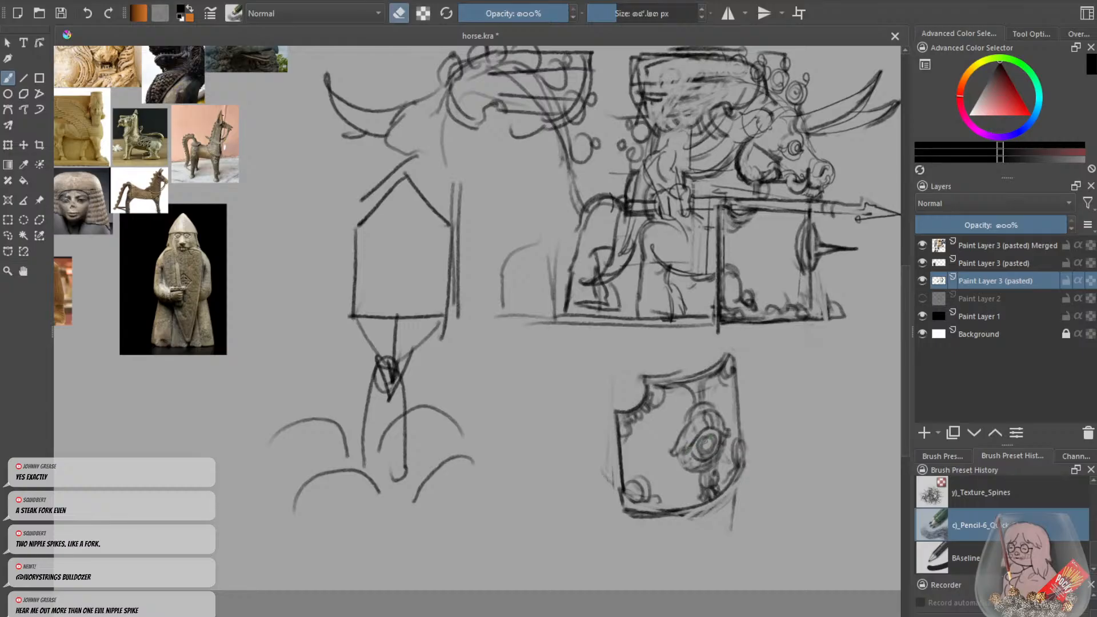
Rework the iris and pupil of the eye on the shield study.
key(e)
drag(715, 437, 710, 441)
key(minus)
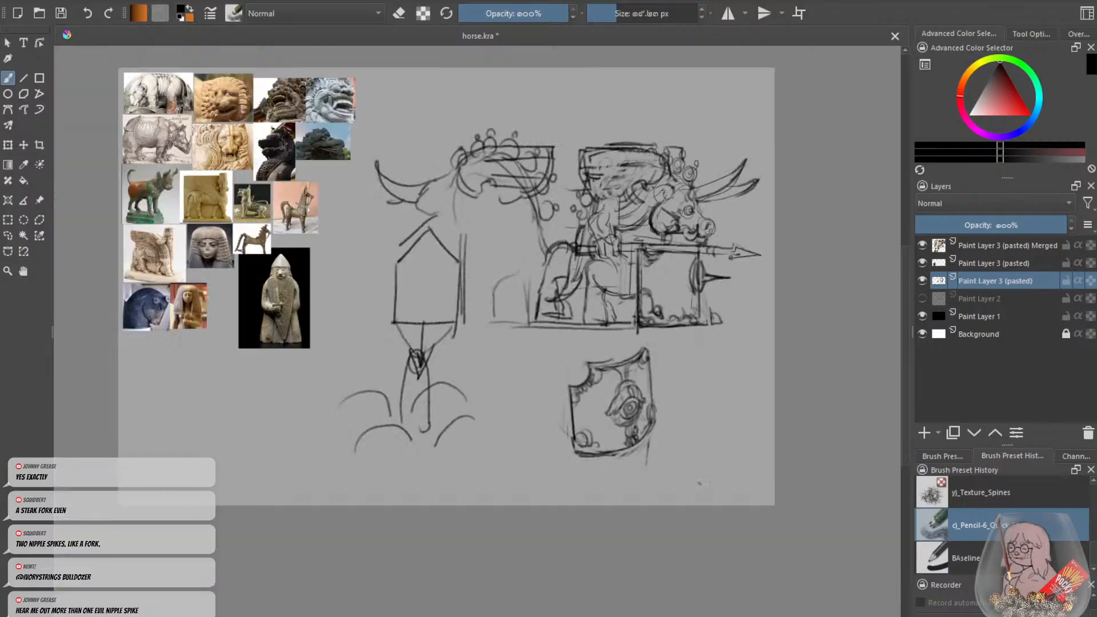
key(plus)
key(e)
mouse_move(704, 438)
mouse_down()
mouse_move(700, 454)
mouse_move(698, 440)
mouse_up()
key(e)
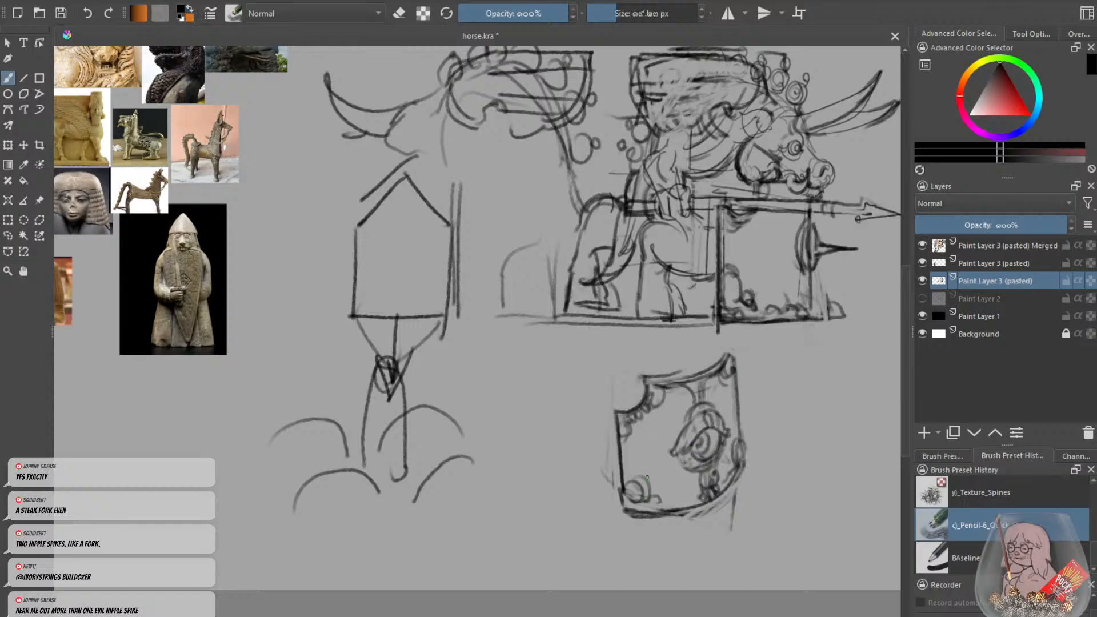
Try replacing the lance's point with a broad, curved glaive-like blade and a crossguard.
key(minus)
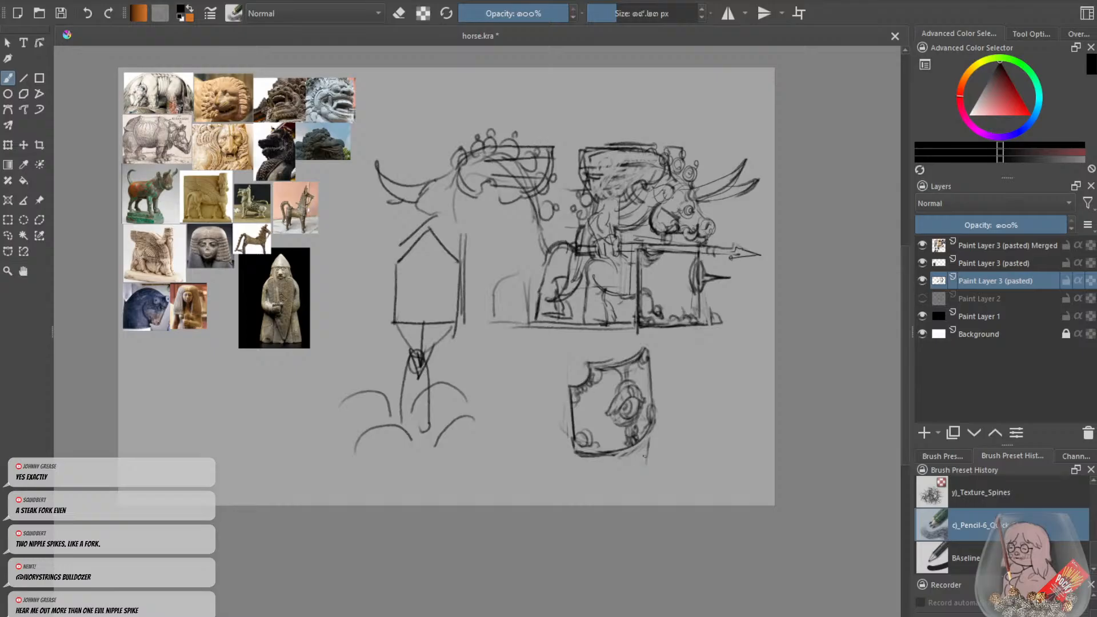
scroll(478, 286, right, 3)
key(e)
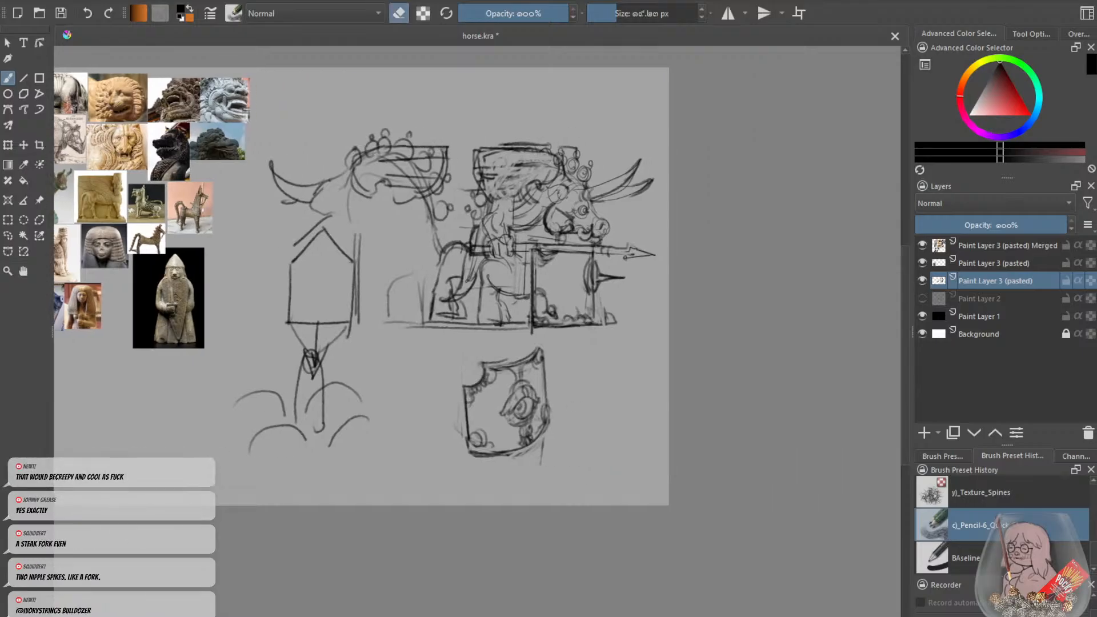
click(636, 16)
mouse_move(633, 240)
mouse_down()
mouse_move(660, 229)
mouse_move(627, 243)
mouse_move(657, 246)
mouse_move(620, 252)
mouse_move(641, 262)
mouse_move(625, 243)
mouse_move(610, 250)
mouse_move(623, 240)
mouse_move(623, 264)
mouse_move(658, 260)
mouse_move(668, 245)
mouse_move(631, 241)
mouse_move(665, 232)
mouse_move(665, 246)
mouse_move(628, 260)
mouse_move(618, 232)
mouse_move(619, 260)
mouse_move(606, 250)
mouse_move(615, 242)
mouse_move(608, 254)
mouse_move(581, 254)
mouse_move(601, 258)
mouse_move(581, 252)
mouse_move(613, 256)
mouse_move(574, 252)
mouse_move(614, 245)
mouse_move(540, 244)
mouse_up()
key(e)
click(627, 10)
key(ctrl+z)
key(ctrl+z)
key(e)
key(e)
key(ctrl+z)
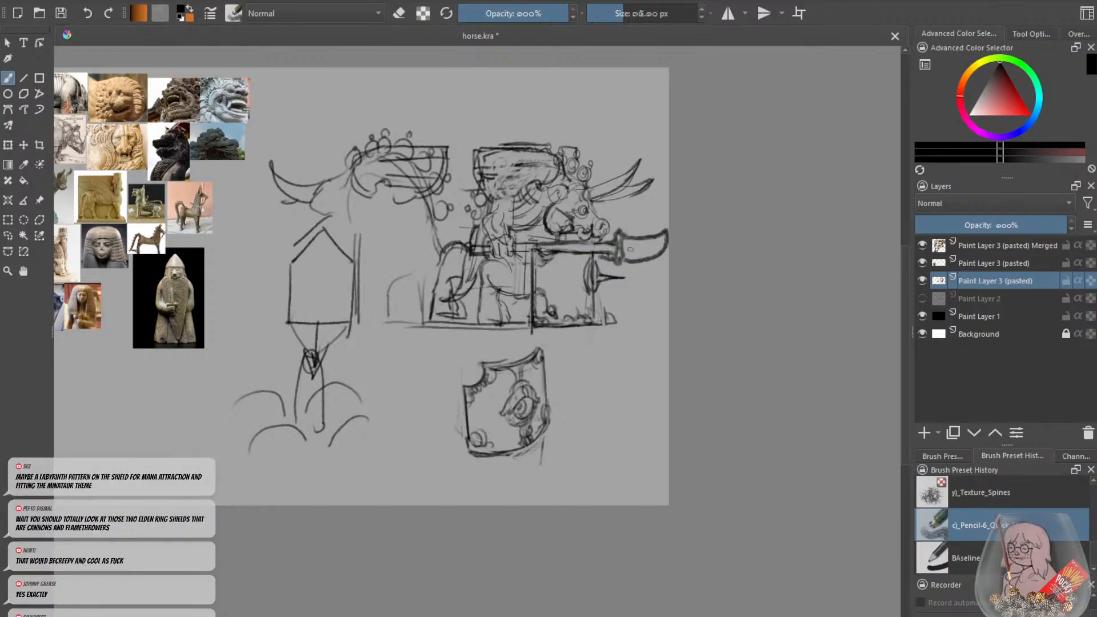
Try adding an inner contour and detail lines to the curved blade and its guard.
mouse_move(628, 247)
mouse_down()
mouse_move(658, 235)
mouse_move(640, 234)
mouse_move(665, 232)
mouse_move(647, 230)
mouse_move(667, 236)
mouse_move(654, 259)
mouse_move(621, 253)
mouse_up()
key(e)
key(e)
key(e)
key(e)
key(ctrl+z)
key(ctrl+z)
key(e)
key(e)
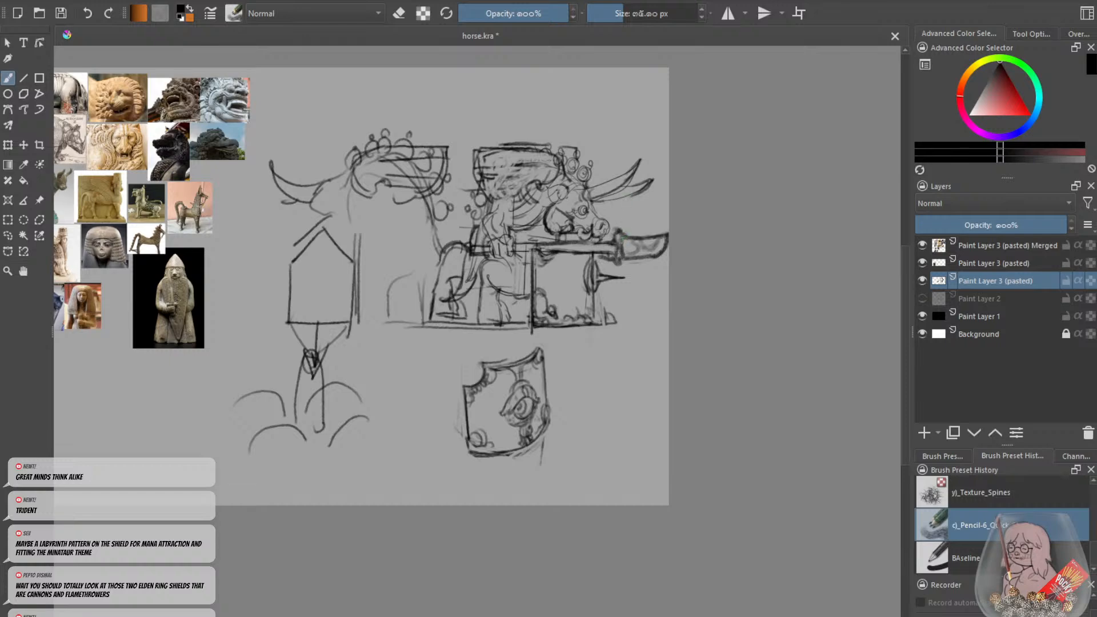
Erase the curved blade and guard from the end of the lance shaft.
key(plus)
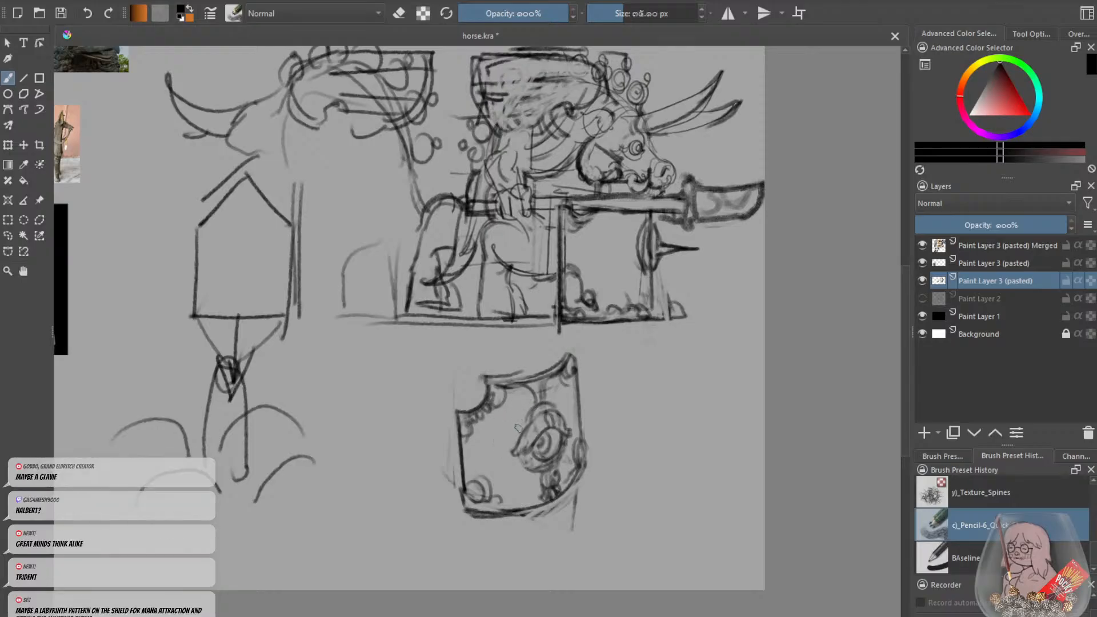
key(minus)
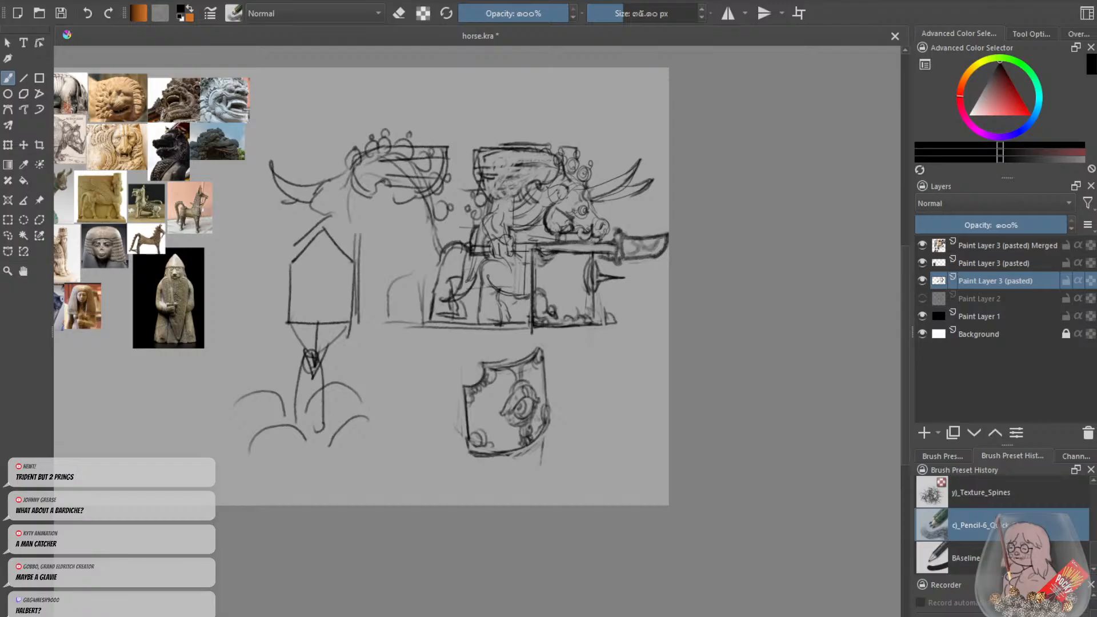
key(e)
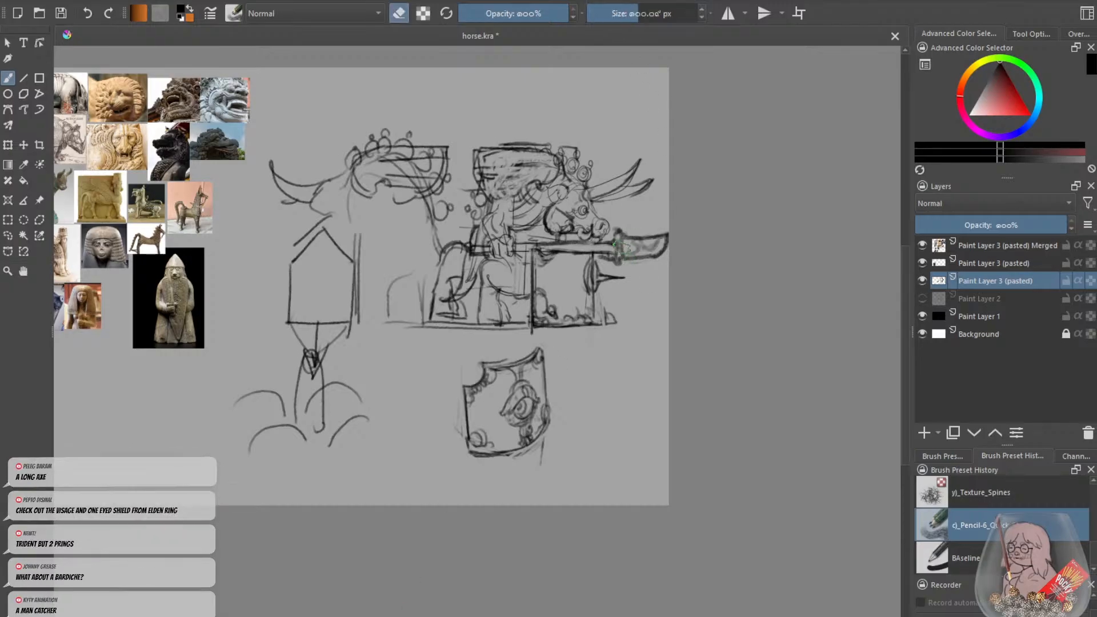
drag(620, 245, 653, 235)
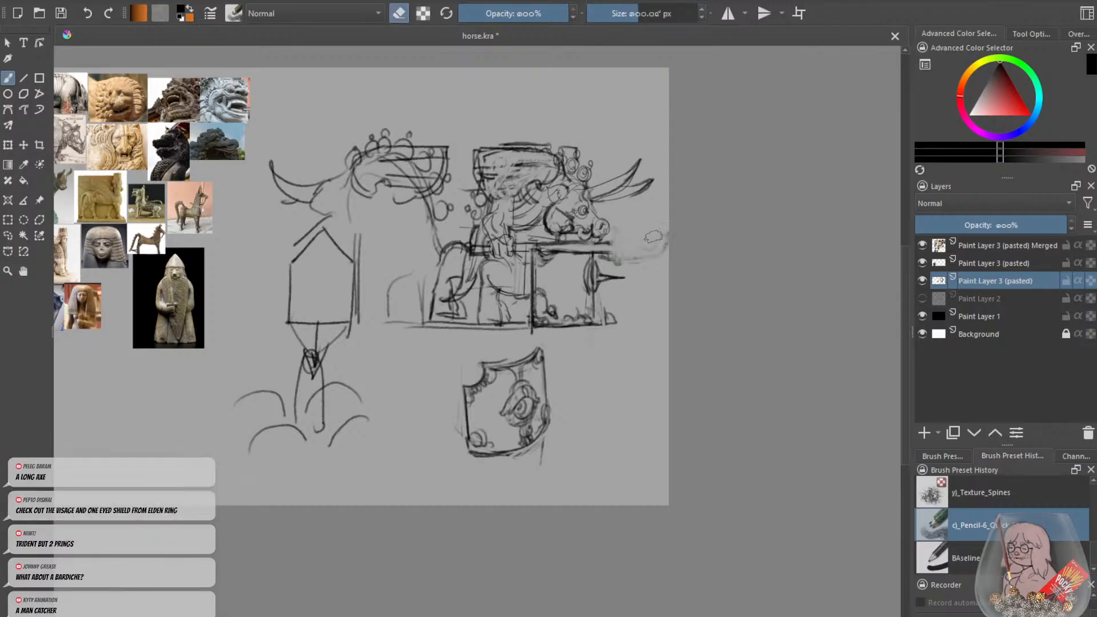
key(e)
Move the whole sketch layer left and slightly down to make room in front of the weapon.
key(minus)
click(8, 146)
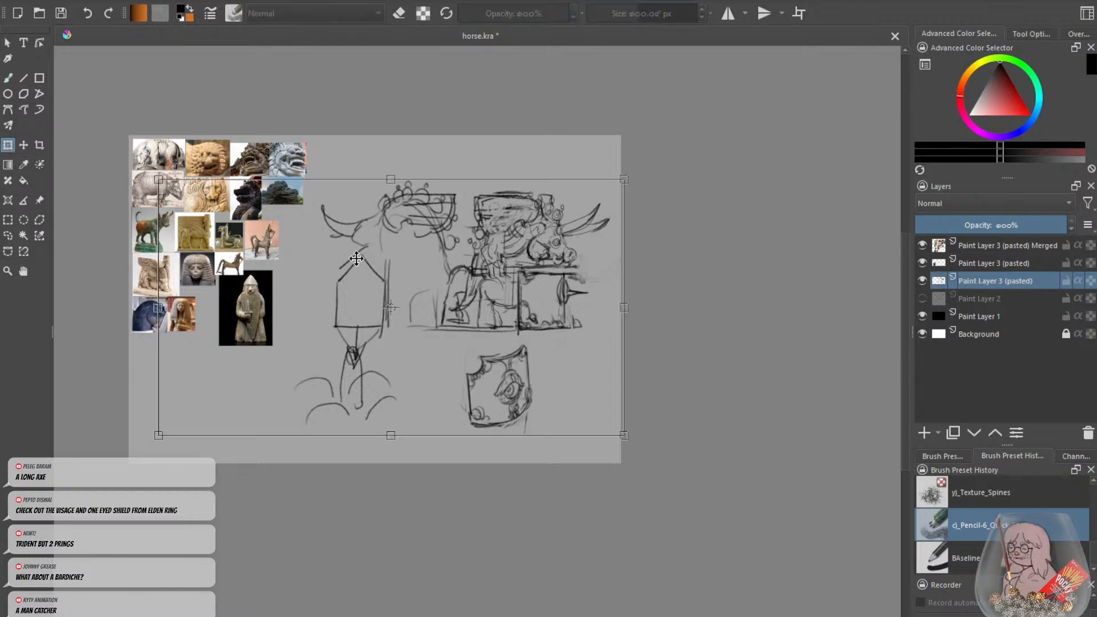
mouse_move(357, 259)
mouse_down()
mouse_move(289, 259)
mouse_move(299, 269)
mouse_up()
click(8, 235)
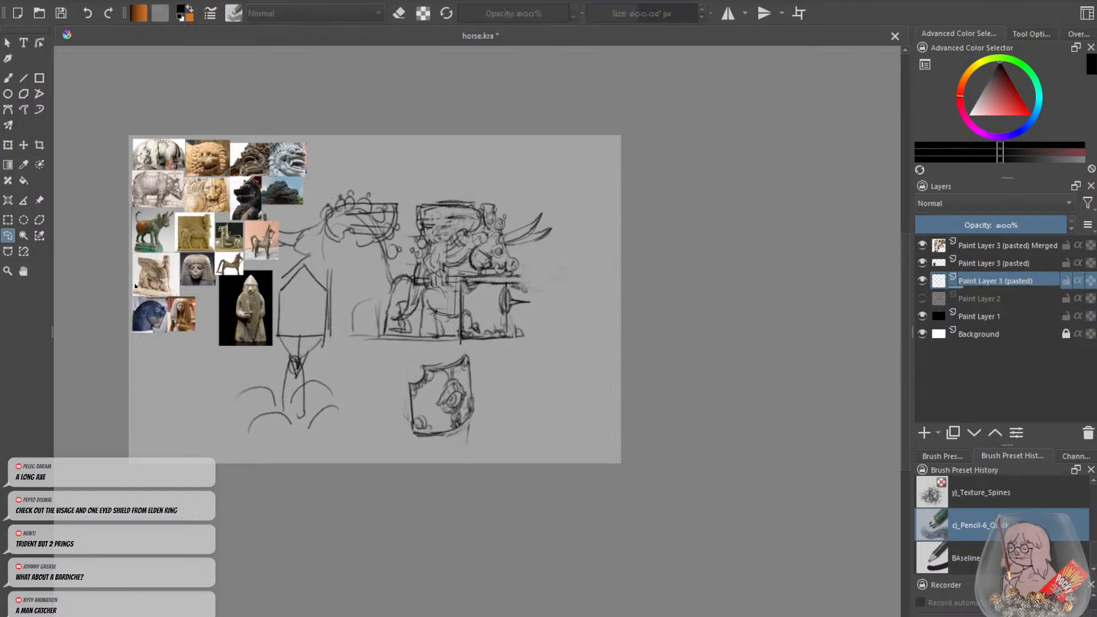
Draw a curved, axe-like blade hanging below the front end of the weapon's shaft with a smaller brush.
key(plus)
click(8, 78)
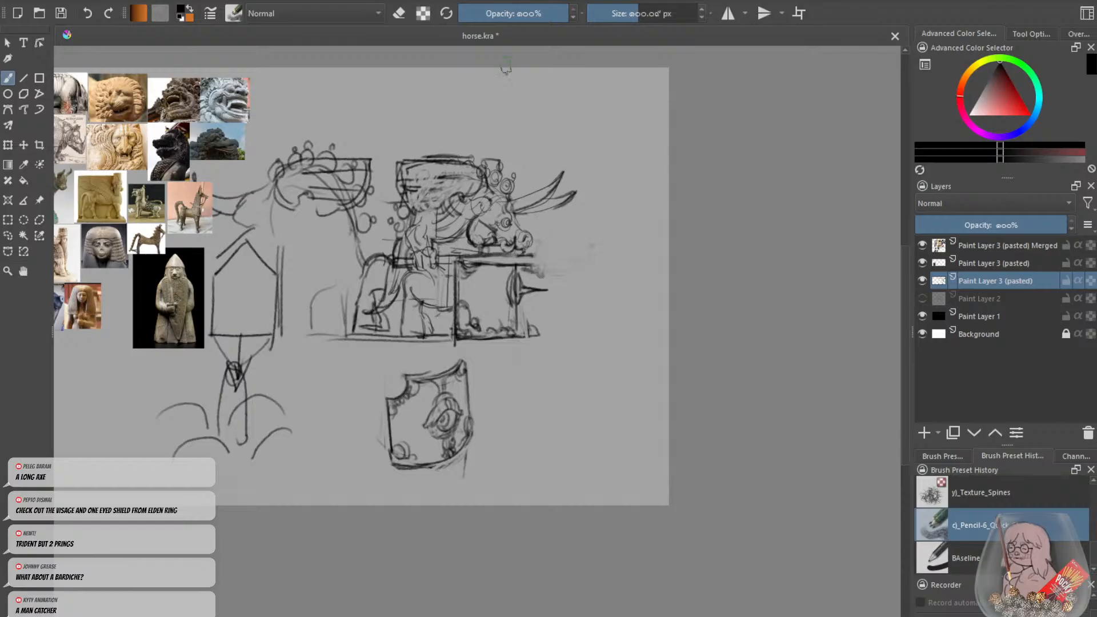
click(617, 13)
mouse_move(532, 263)
mouse_down()
mouse_move(536, 280)
mouse_move(563, 280)
mouse_move(537, 288)
mouse_up()
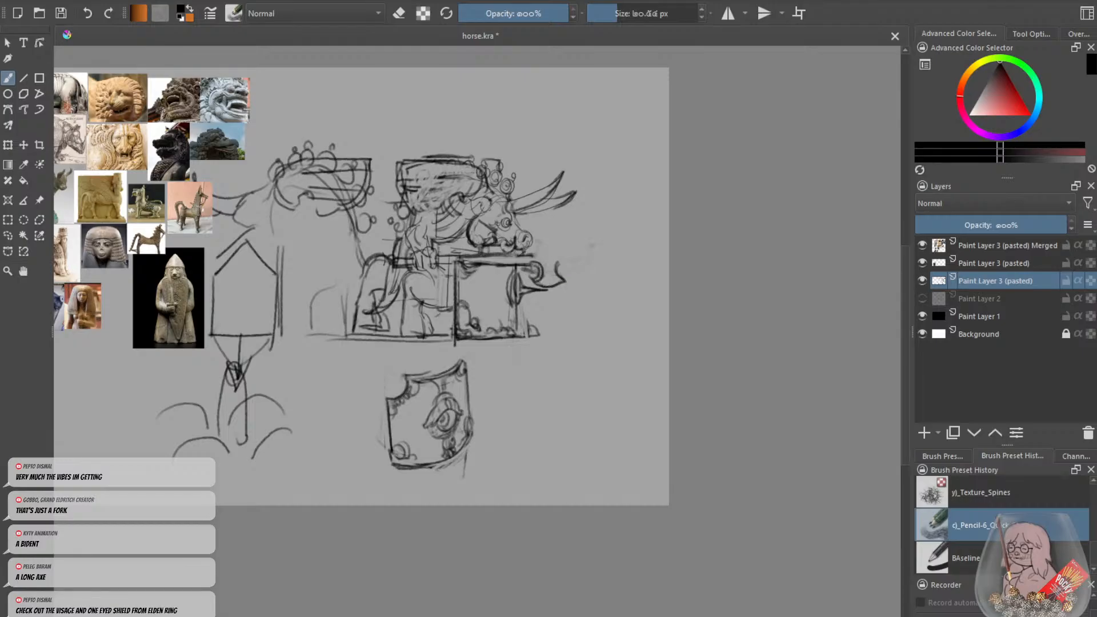
Try extending the weapon with a long, narrow spear point beyond the axe blade.
mouse_move(562, 250)
mouse_down()
mouse_move(527, 251)
mouse_move(564, 265)
mouse_move(568, 254)
mouse_up()
mouse_move(624, 251)
mouse_down()
mouse_move(573, 262)
mouse_move(568, 247)
mouse_up()
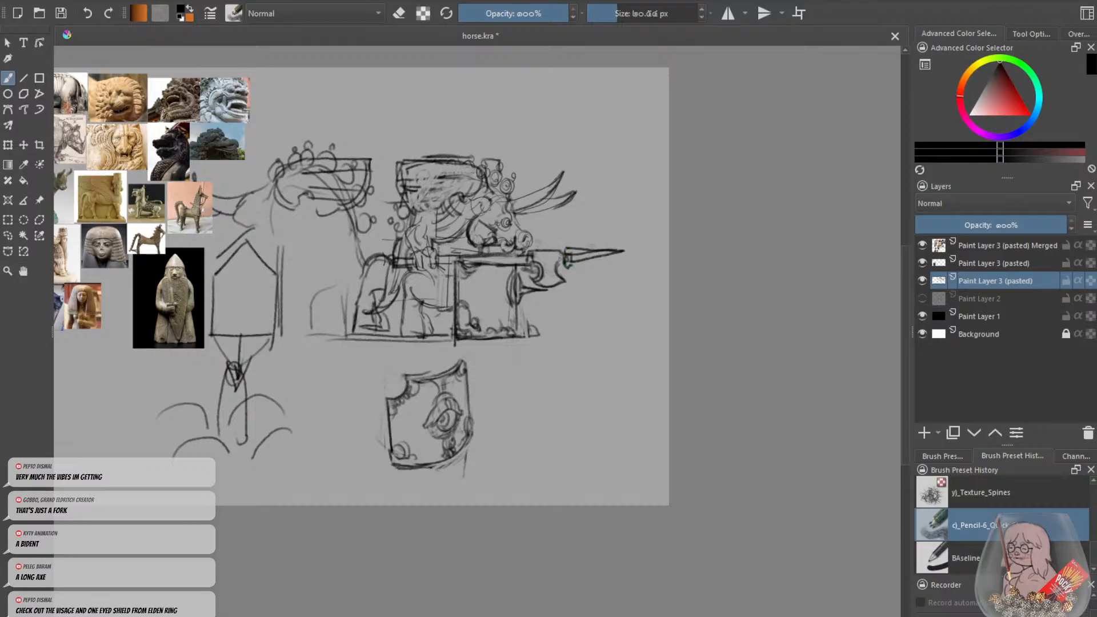
key(ctrl+z)
key(ctrl+z)
key(ctrl+z)
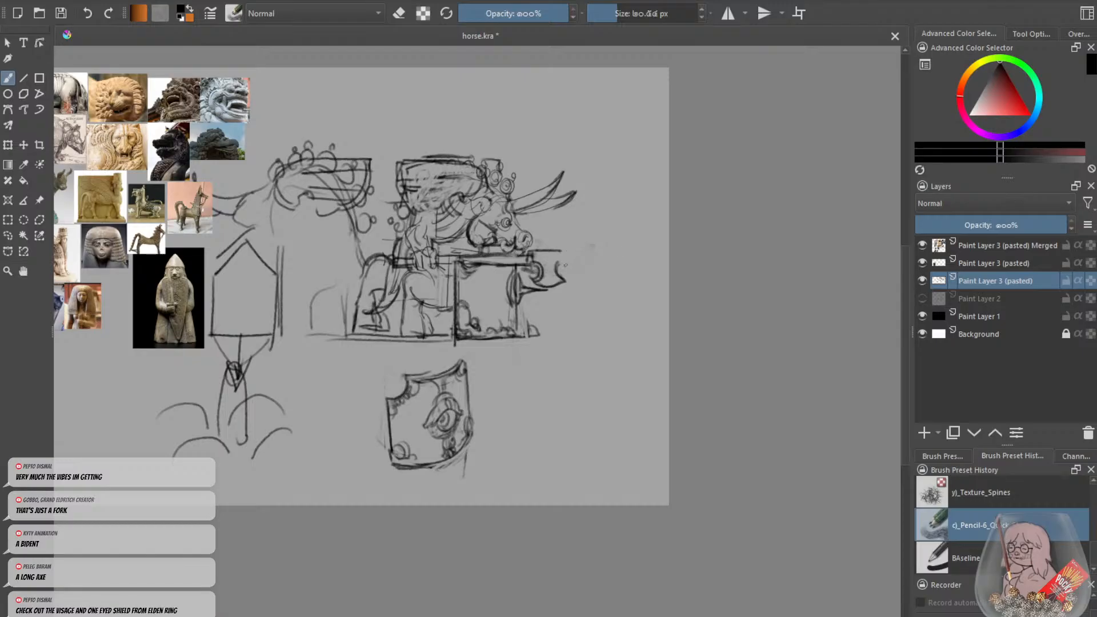
Add a long, narrow spear point beyond the axe blade and a small stub on top of the weapon's shaft.
mouse_move(572, 264)
mouse_down()
mouse_move(611, 254)
mouse_move(572, 252)
mouse_move(629, 255)
mouse_move(568, 251)
mouse_up()
key(ctrl+z)
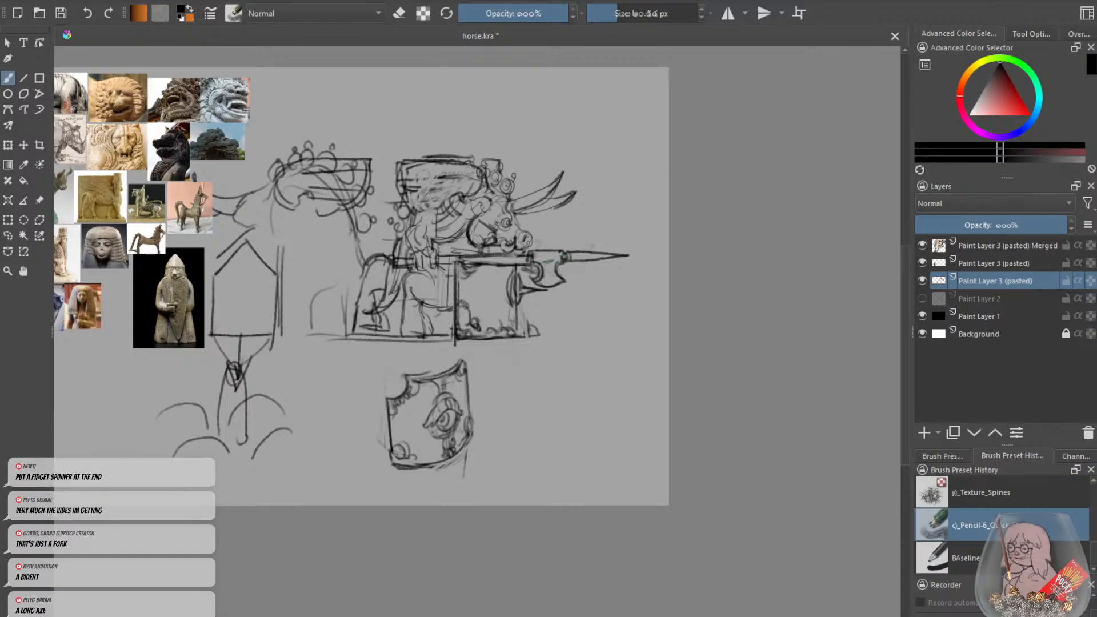
mouse_move(546, 263)
mouse_down()
mouse_move(532, 254)
mouse_move(527, 264)
mouse_move(543, 236)
mouse_move(547, 251)
mouse_move(555, 238)
mouse_up()
key(ctrl+z)
Strengthen the shaft's outline through the rider's hands and extend its rear end behind the rider.
key(minus)
drag(448, 275, 484, 274)
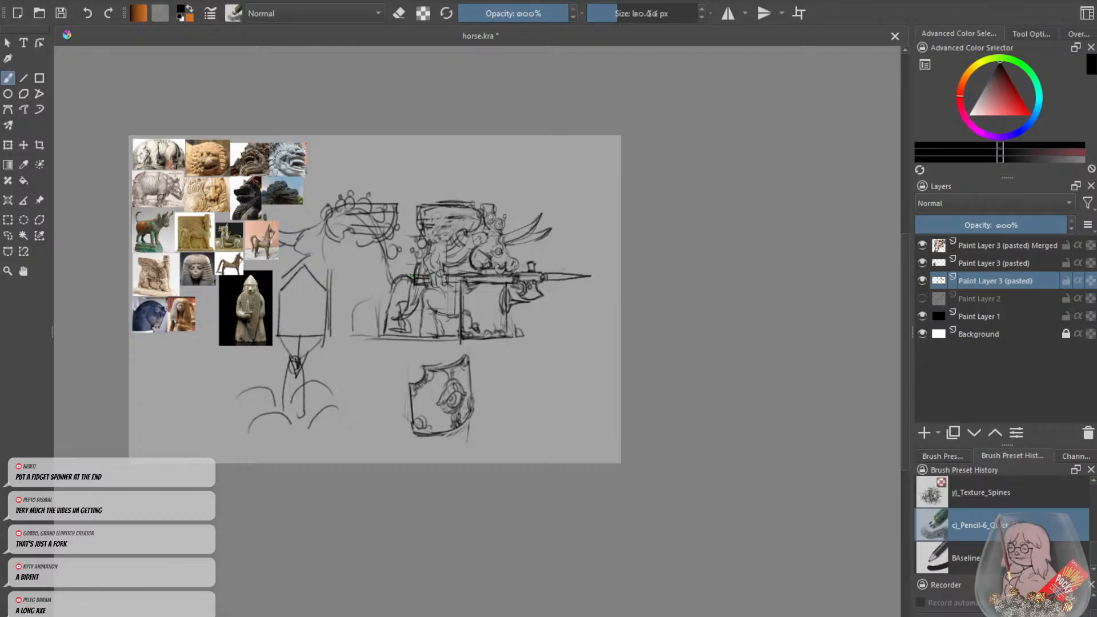
key(e)
mouse_move(413, 281)
mouse_down()
mouse_move(425, 282)
mouse_move(408, 277)
mouse_up()
key(e)
key(plus)
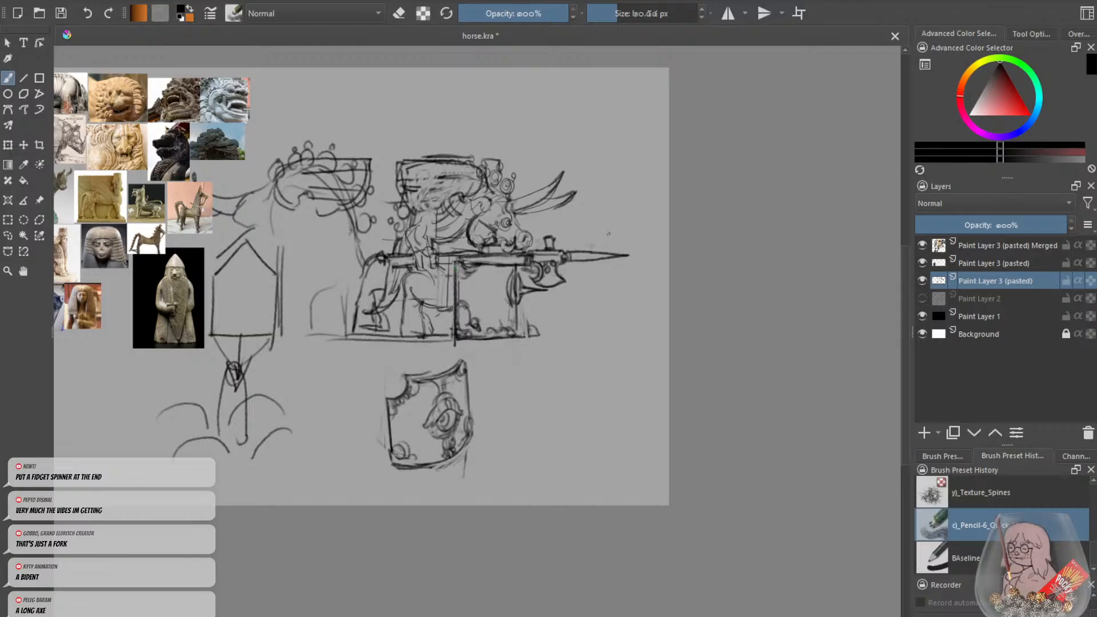
Clean up the spear point and draw a curved hook hanging beneath it.
key(e)
mouse_move(597, 253)
mouse_down()
mouse_move(634, 256)
mouse_move(571, 255)
mouse_up()
key(e)
key(ctrl+z)
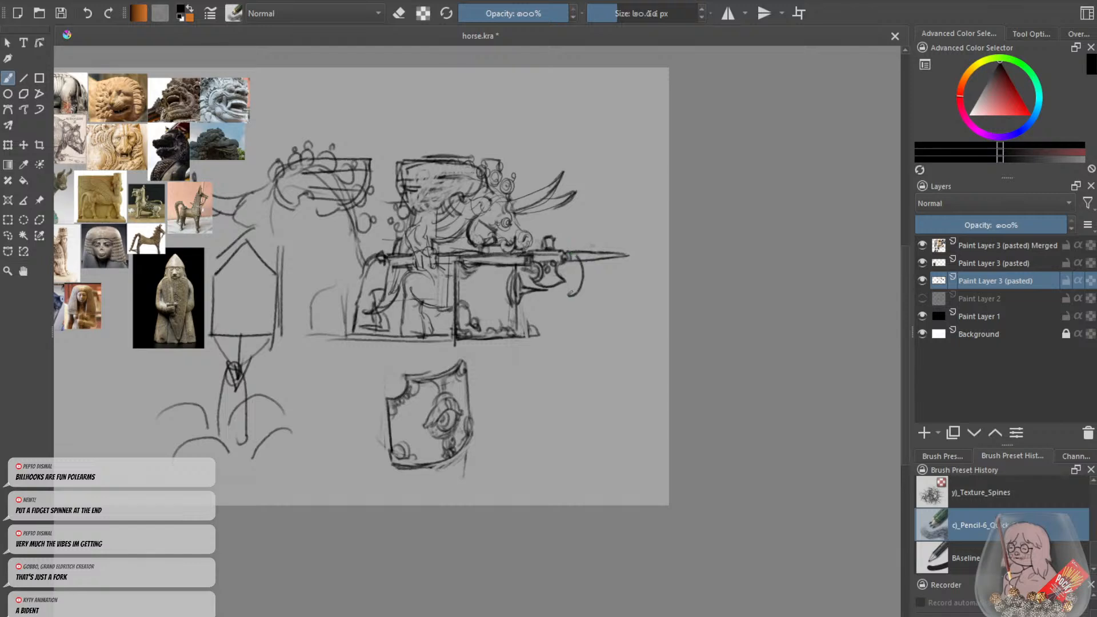
Reshape the axe blade into a thick downward hook and erase the small stub on top of the shaft.
key(e)
mouse_move(571, 268)
mouse_down()
mouse_move(543, 277)
mouse_move(549, 257)
mouse_move(583, 256)
mouse_move(533, 275)
mouse_move(582, 272)
mouse_move(582, 290)
mouse_move(581, 262)
mouse_move(565, 283)
mouse_up()
key(e)
click(621, 14)
key(ctrl+z)
key(e)
drag(542, 244, 554, 240)
key(e)
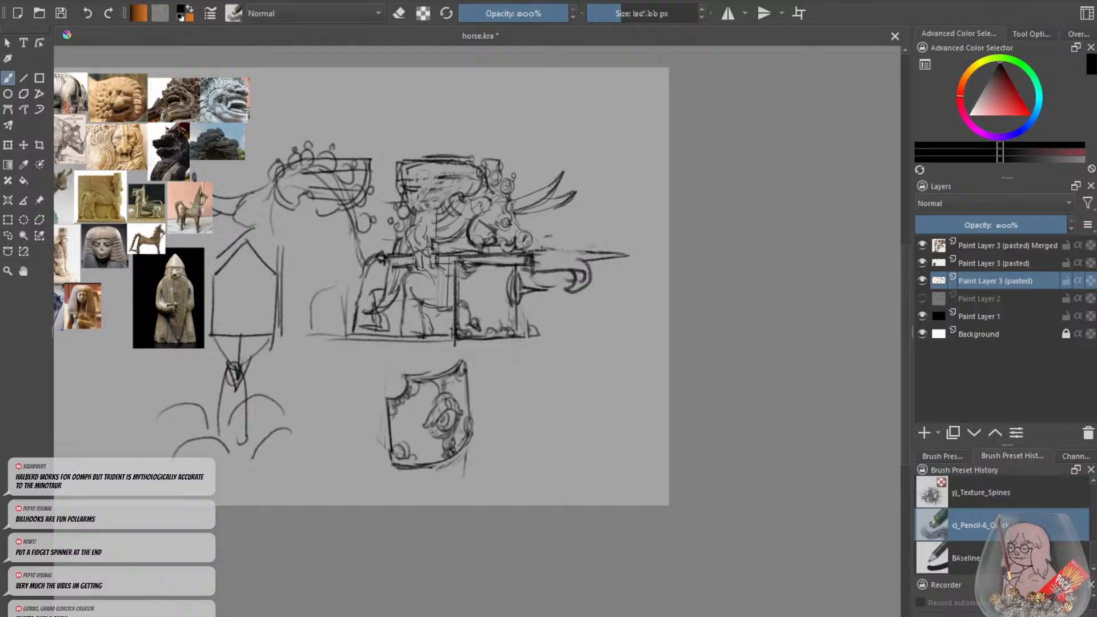
Define the socket at the shaft's front end and refine the hooked blade's inner curve.
drag(549, 261, 546, 268)
key(e)
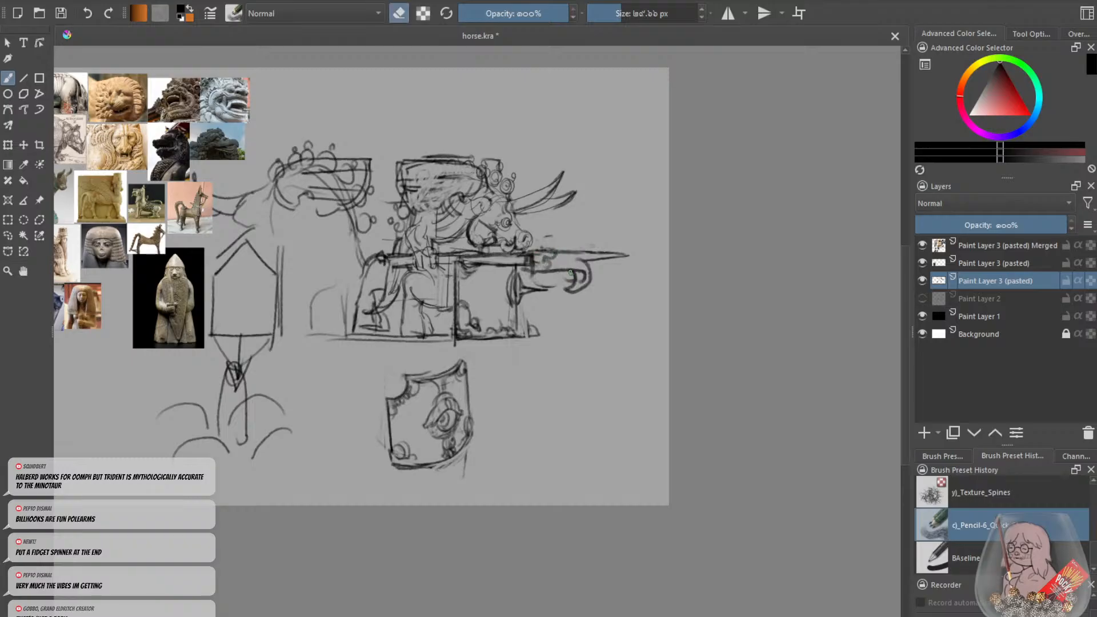
key(e)
key(e)
mouse_move(582, 282)
mouse_down()
mouse_move(577, 266)
mouse_move(581, 288)
mouse_move(592, 256)
mouse_move(566, 258)
mouse_move(586, 261)
mouse_up()
key(e)
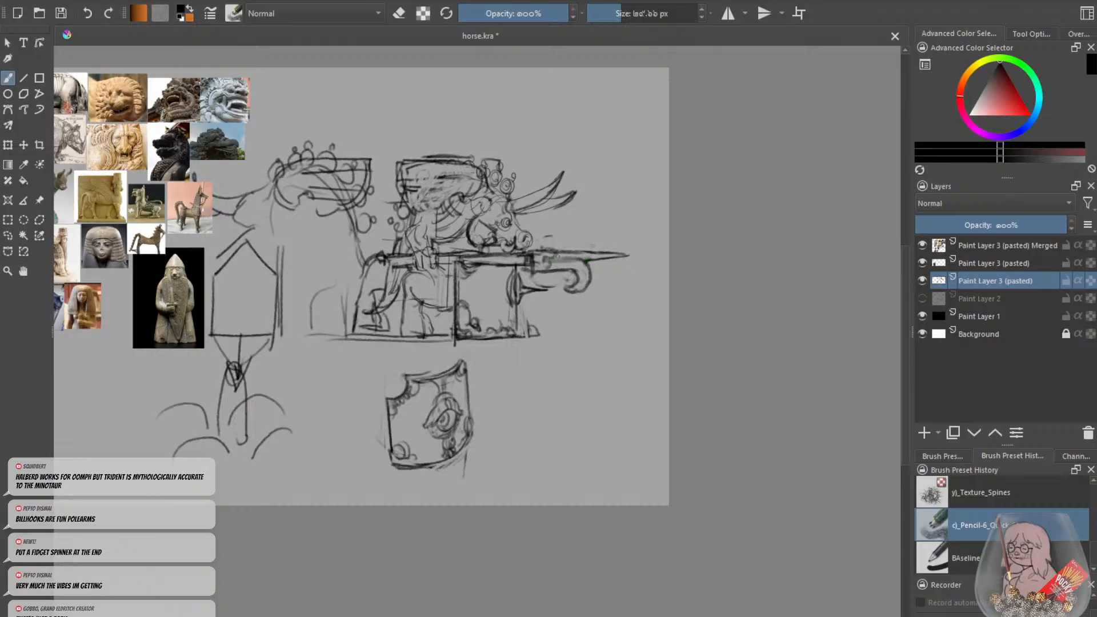
Check the silhouette of the whole design at thumbnail size.
key(minus)
key(minus)
key(minus)
key(minus)
key(minus)
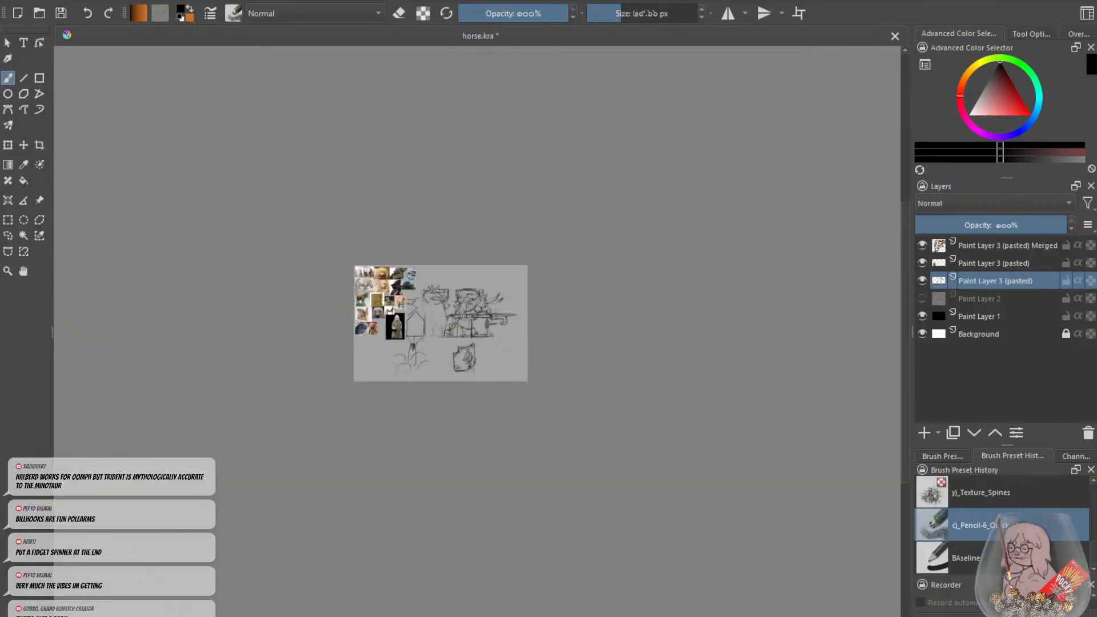
key(plus)
key(plus)
key(plus)
key(plus)
key(plus)
Erase the leftover axe blade lines over the large shield and redraw the shield's side ornament and upper edge.
key(e)
mouse_move(531, 283)
mouse_down()
mouse_move(523, 295)
mouse_move(549, 287)
mouse_move(514, 289)
mouse_move(516, 303)
mouse_up()
key(e)
key(e)
mouse_move(486, 266)
mouse_down()
mouse_move(518, 263)
mouse_move(451, 254)
mouse_up()
key(e)
key(e)
key(e)
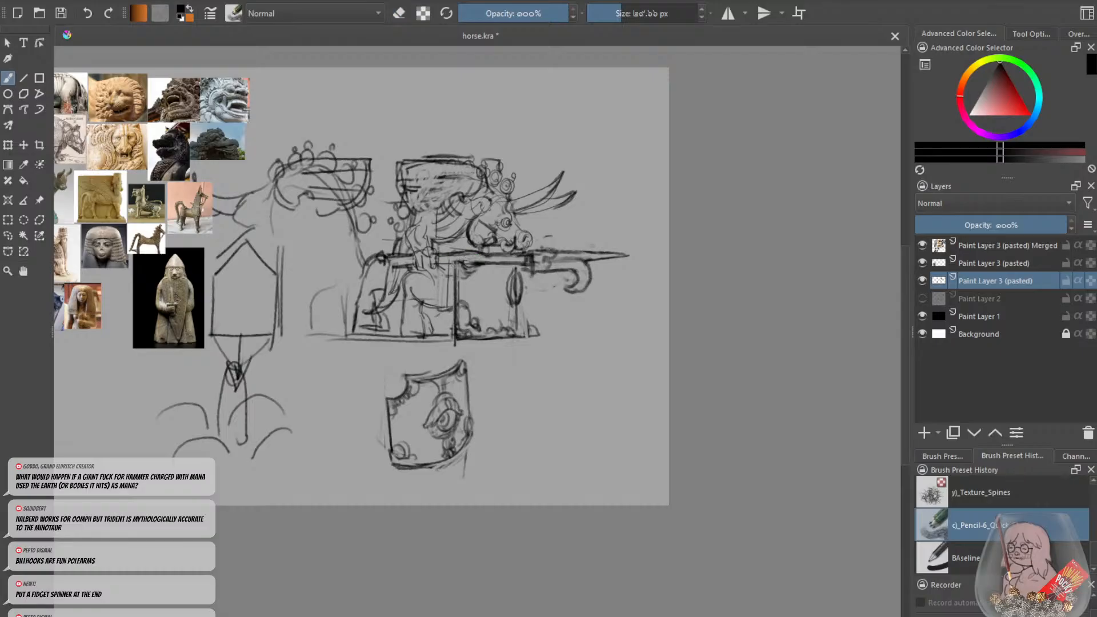
Clean up the stray lines beneath the hooked blade and check the design mirrored.
key(e)
mouse_move(570, 289)
mouse_down()
mouse_move(583, 285)
mouse_move(564, 292)
mouse_up()
key(e)
key(e)
key(e)
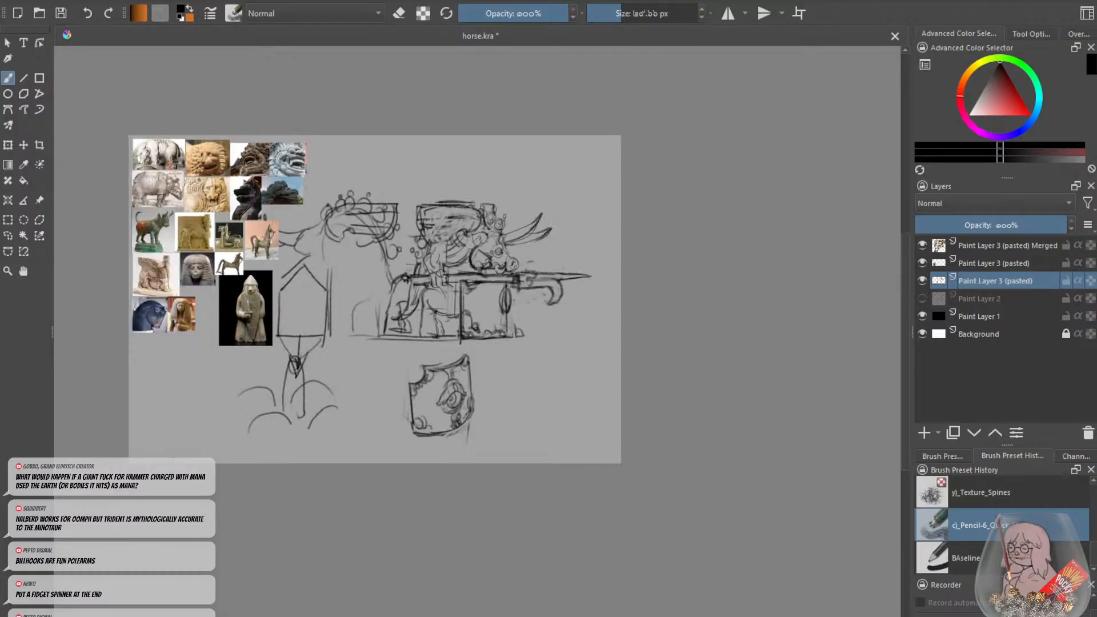
key(m)
key(m)
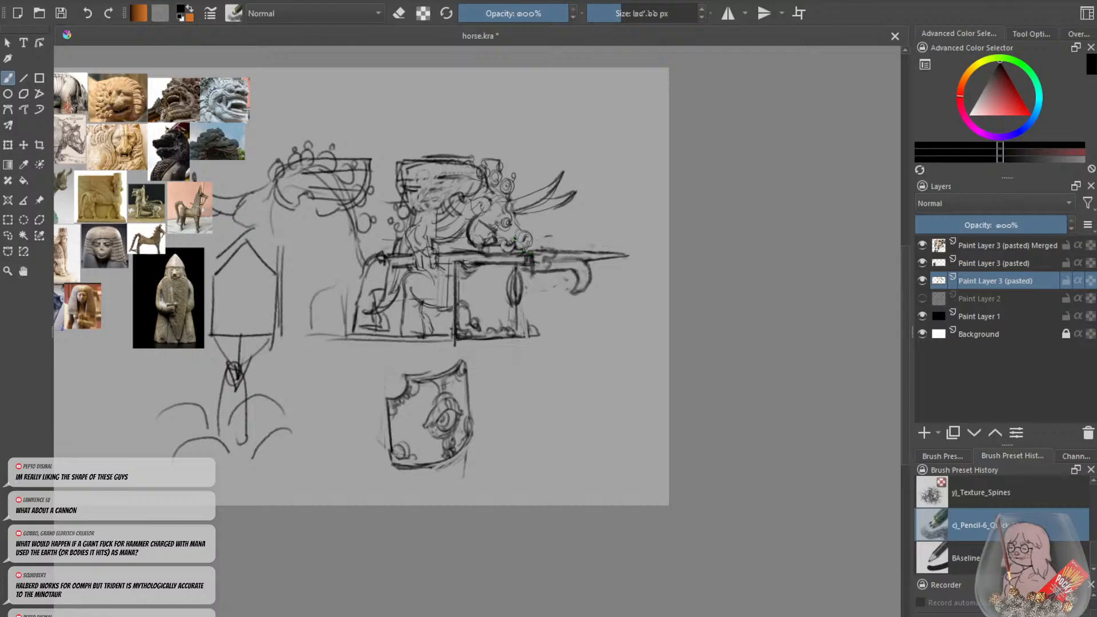
Redraw the large shield's front edge with a darker ornament at its upper corner.
key(e)
mouse_move(516, 273)
mouse_down()
mouse_move(523, 298)
mouse_move(503, 290)
mouse_move(525, 297)
mouse_up()
key(e)
key(ctrl+minus)
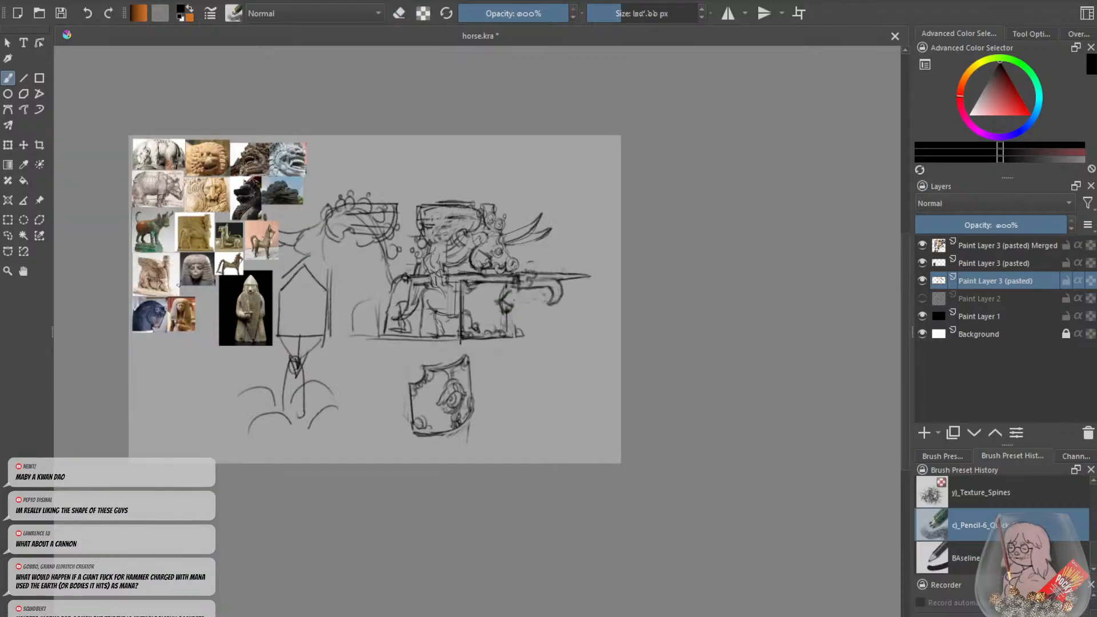
key(ctrl+plus)
mouse_move(528, 273)
mouse_down()
mouse_move(511, 287)
mouse_move(516, 269)
mouse_move(522, 335)
mouse_move(521, 304)
mouse_move(479, 326)
mouse_up()
key(e)
key(e)
mouse_move(464, 276)
mouse_down()
mouse_move(476, 265)
mouse_move(483, 273)
mouse_up()
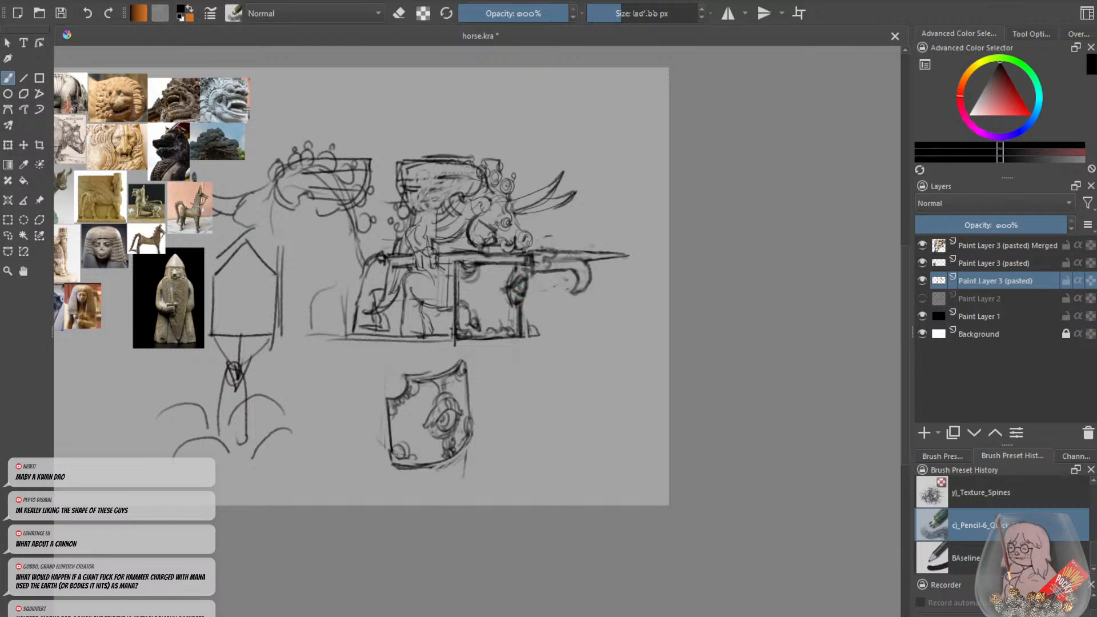
Refine the bull's muzzle and jaw outline and reshape the base and tips of its horns.
key(e)
key(e)
mouse_move(520, 233)
mouse_down()
mouse_move(532, 231)
mouse_move(528, 247)
mouse_move(518, 216)
mouse_move(561, 197)
mouse_move(517, 205)
mouse_move(565, 173)
mouse_move(550, 187)
mouse_up()
key(e)
key(e)
key(e)
key(e)
key(e)
key(e)
key(e)
key(e)
key(e)
key(e)
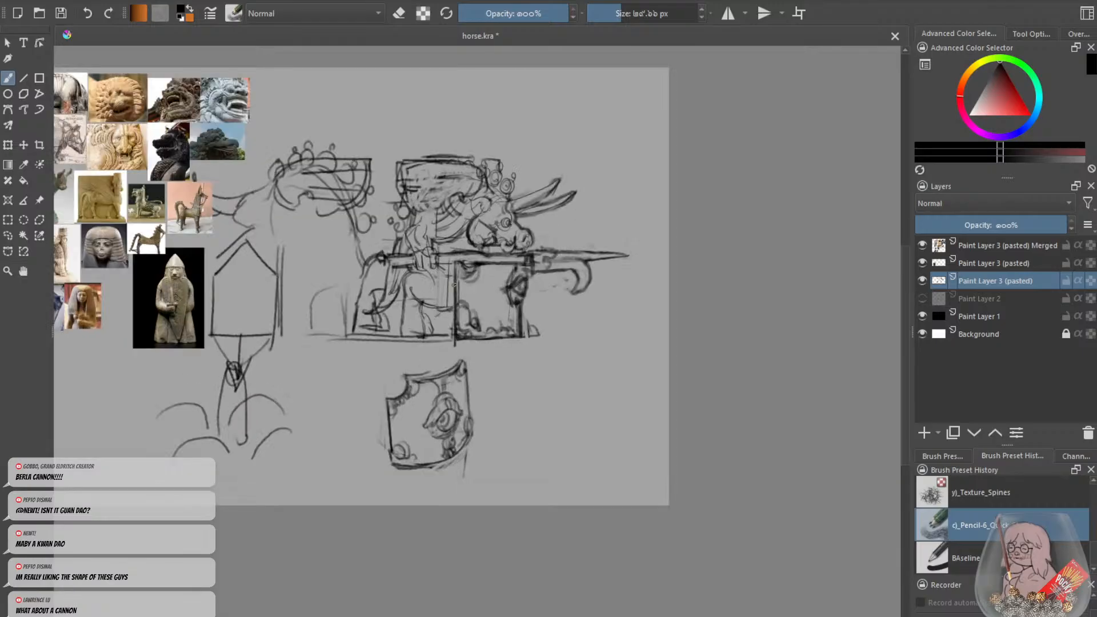
Draw a round pommel on the shaft's rear end and darken the lower contour of the wing above the rider.
mouse_move(388, 262)
mouse_down()
mouse_move(382, 270)
mouse_move(377, 251)
mouse_move(368, 268)
mouse_move(378, 269)
mouse_up()
key(ctrl+z)
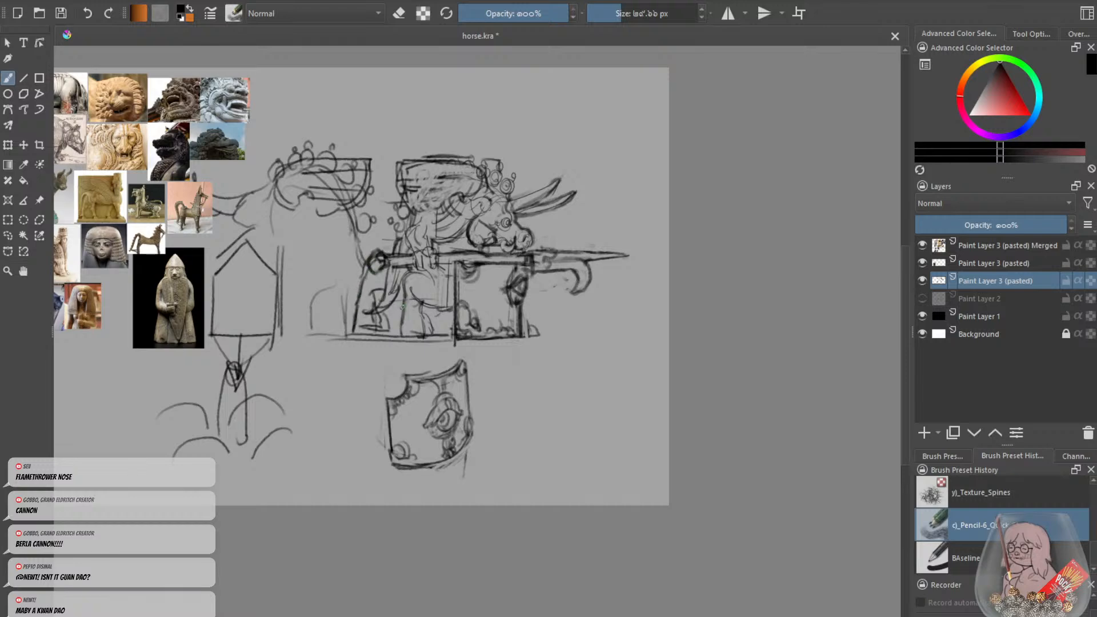
key(minus)
mouse_move(419, 218)
mouse_down()
mouse_move(440, 237)
mouse_move(487, 204)
mouse_up()
key(ctrl+z)
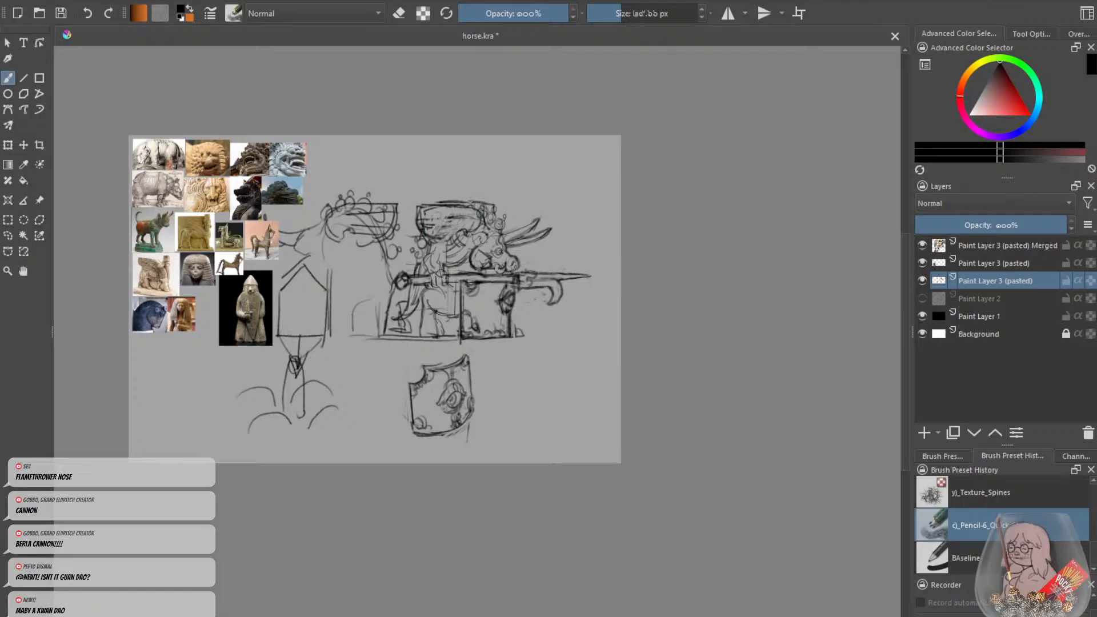
key(plus)
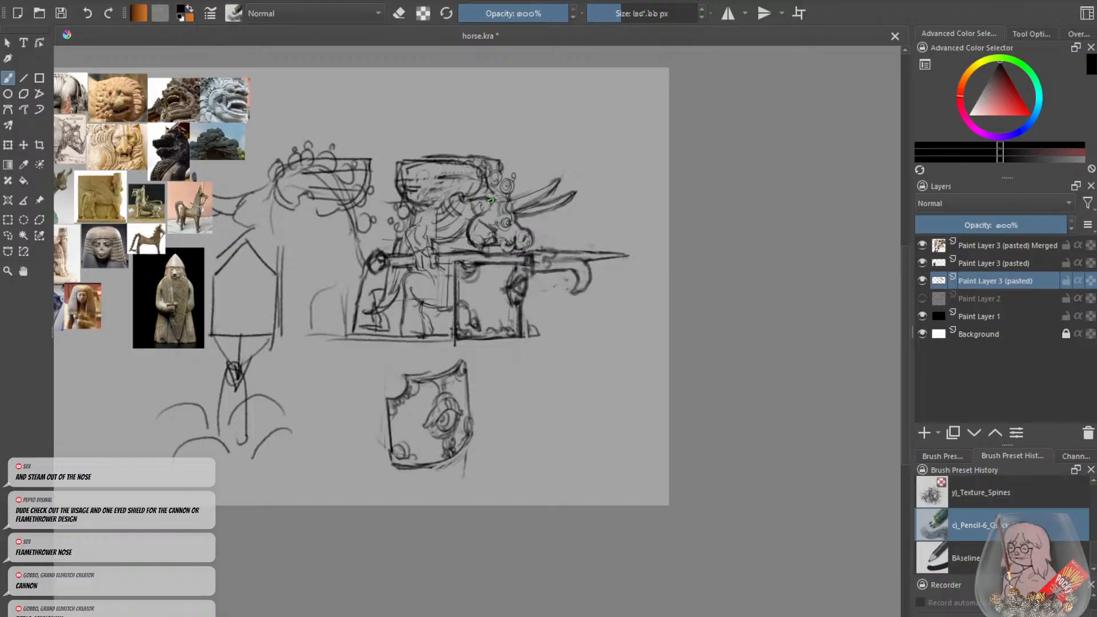
Examine the whole design's silhouette zoomed out and mirrored.
key(minus)
key(minus)
key(minus)
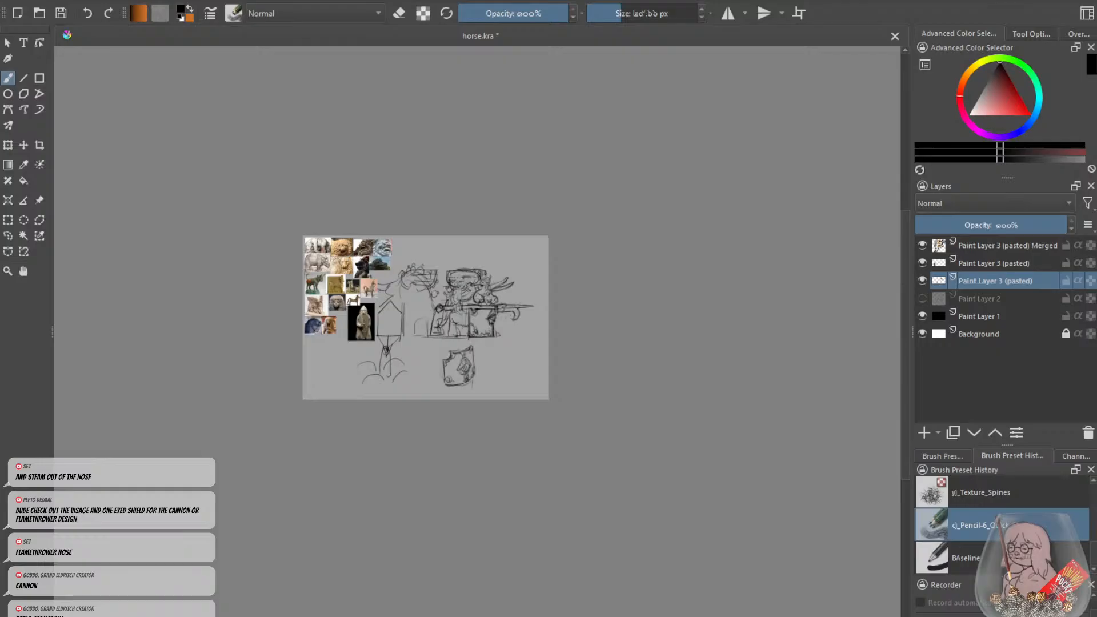
key(plus)
key(m)
key(m)
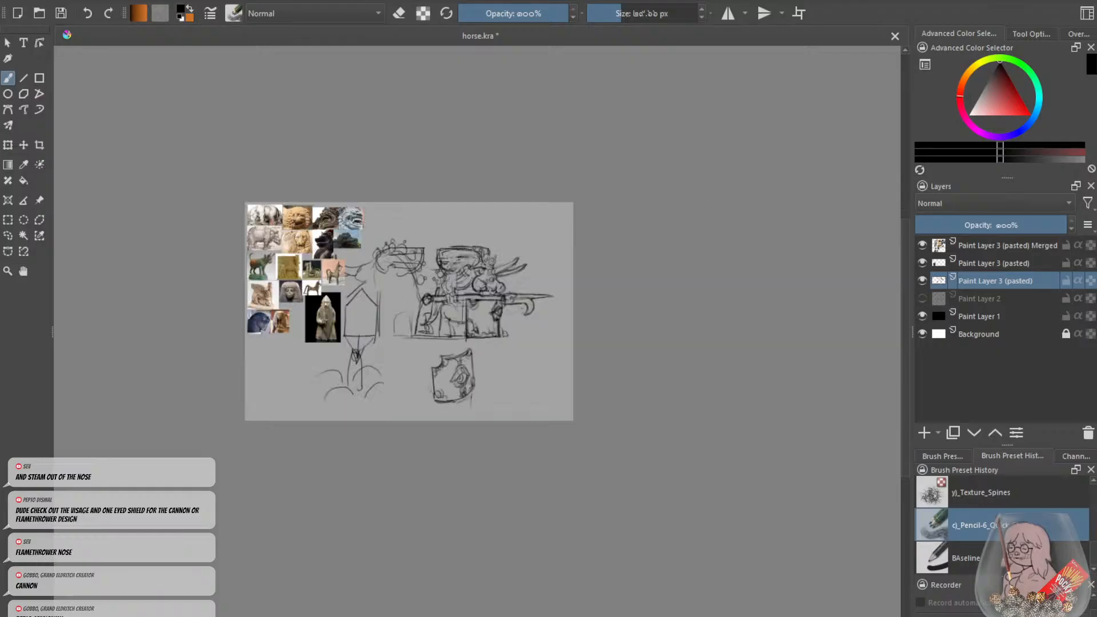
key(m)
key(m)
key(plus)
key(plus)
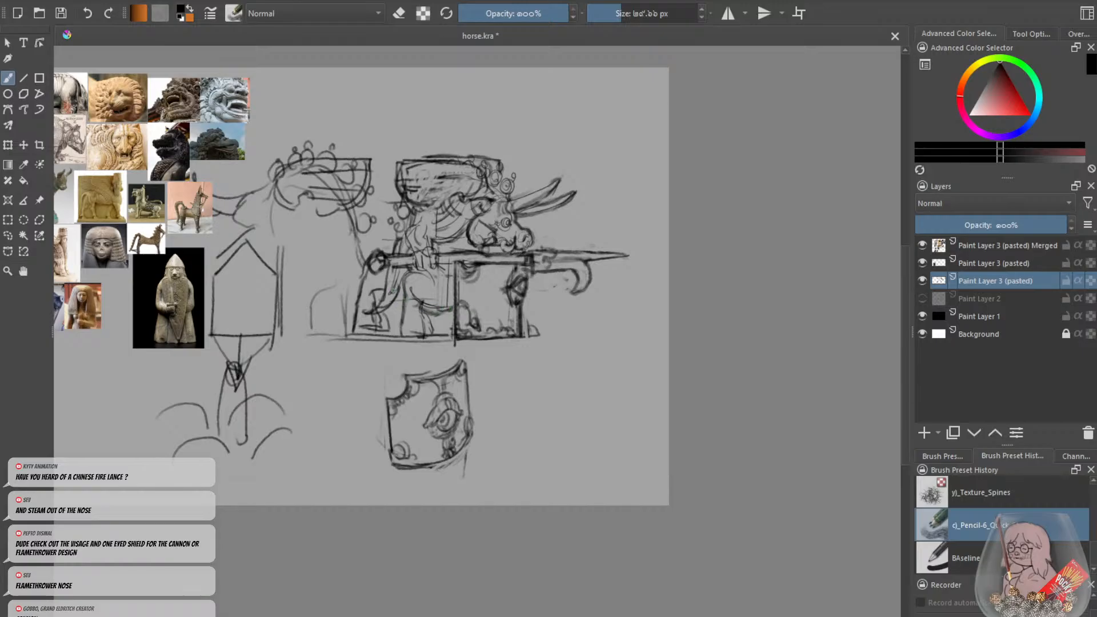
Redraw the creature's hind leg and foreleg with bold curved contours and a stepped block at the base.
key(e)
key(e)
mouse_move(365, 281)
mouse_down()
mouse_move(360, 326)
mouse_move(399, 334)
mouse_move(410, 314)
mouse_move(430, 328)
mouse_move(424, 314)
mouse_move(439, 345)
mouse_up()
key(e)
key(e)
drag(439, 341, 406, 340)
drag(402, 303, 401, 318)
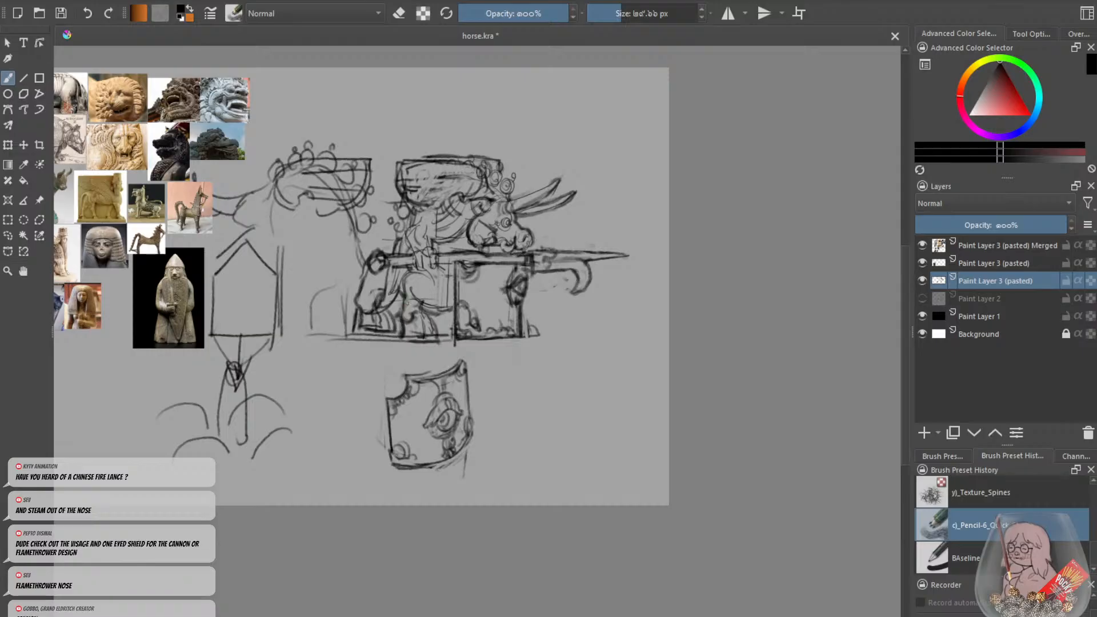
key(e)
key(e)
key(e)
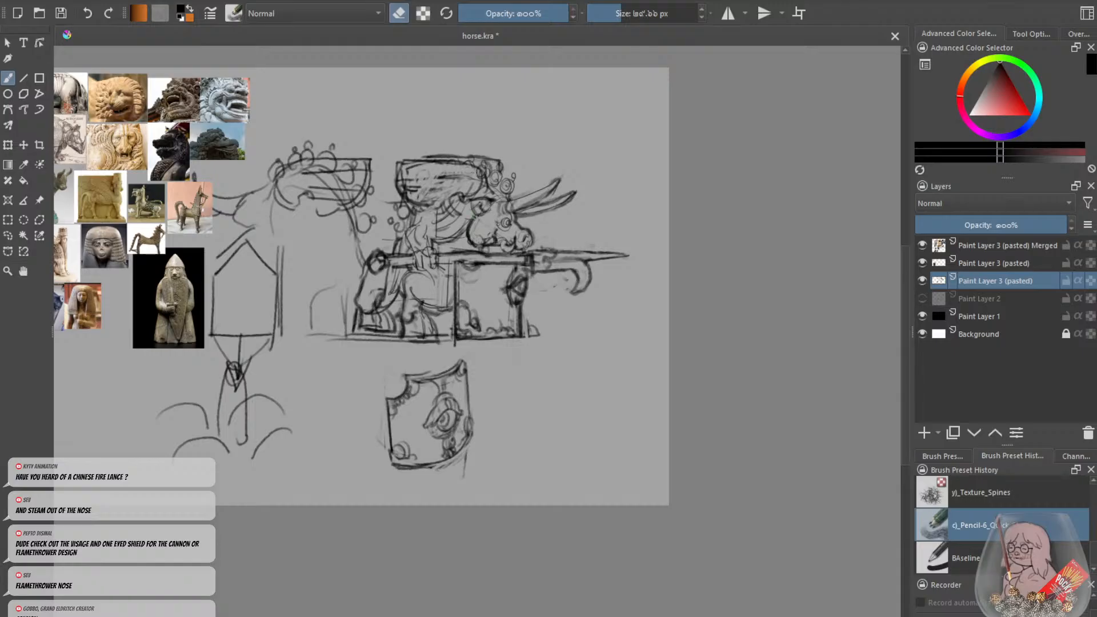
key(e)
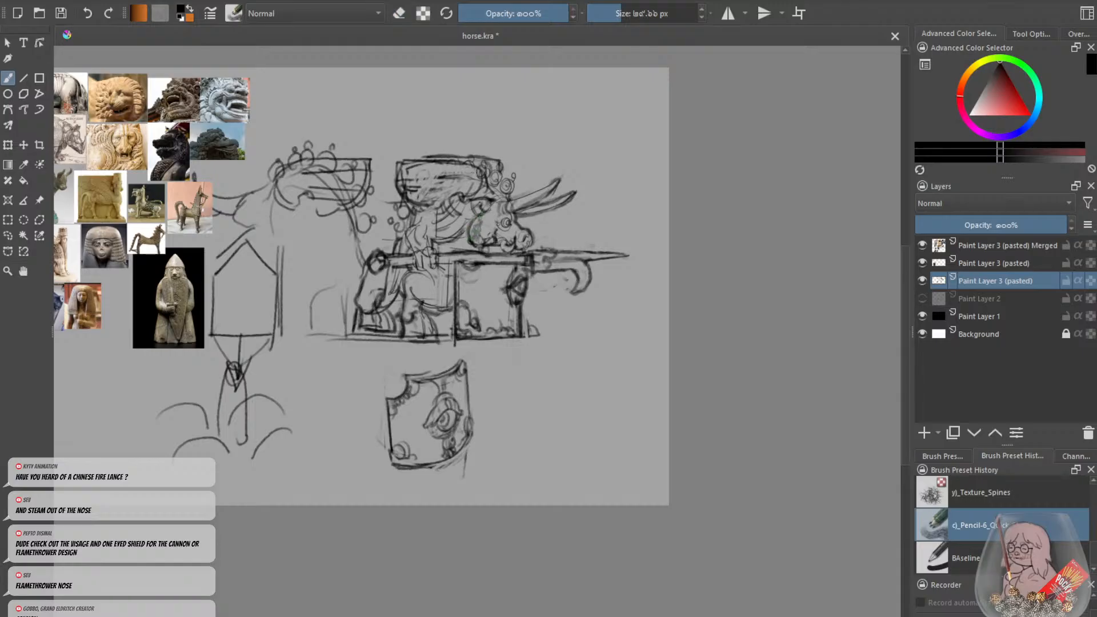
Darken and reshape the bull's cheek and jaw contour around the eye.
drag(483, 214, 493, 235)
key(ctrl+z)
key(e)
key(e)
drag(497, 224, 501, 240)
key(ctrl+z)
drag(471, 236, 482, 246)
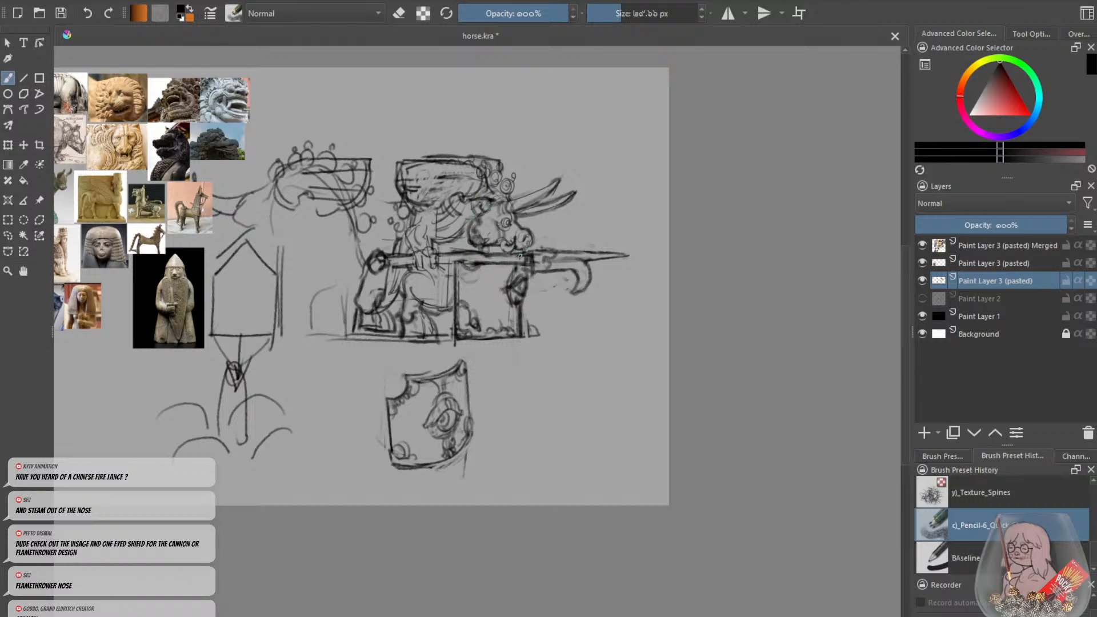
Redraw the wing with bold horizontal feather bands, add a curl behind the horns, and start the mane ridges.
key(ctrl+minus)
key(ctrl+minus)
key(ctrl+plus)
key(ctrl+plus)
key(e)
mouse_move(415, 180)
mouse_down()
mouse_move(424, 201)
mouse_move(406, 176)
mouse_move(456, 177)
mouse_move(439, 163)
mouse_move(444, 194)
mouse_move(468, 183)
mouse_move(461, 163)
mouse_move(464, 187)
mouse_move(398, 191)
mouse_move(403, 160)
mouse_move(397, 178)
mouse_up()
key(e)
key(e)
mouse_move(495, 178)
mouse_down()
mouse_move(534, 217)
mouse_move(505, 194)
mouse_move(514, 178)
mouse_move(505, 192)
mouse_move(445, 203)
mouse_move(460, 236)
mouse_move(451, 222)
mouse_up()
key(e)
key(e)
key(e)
key(e)
key(e)
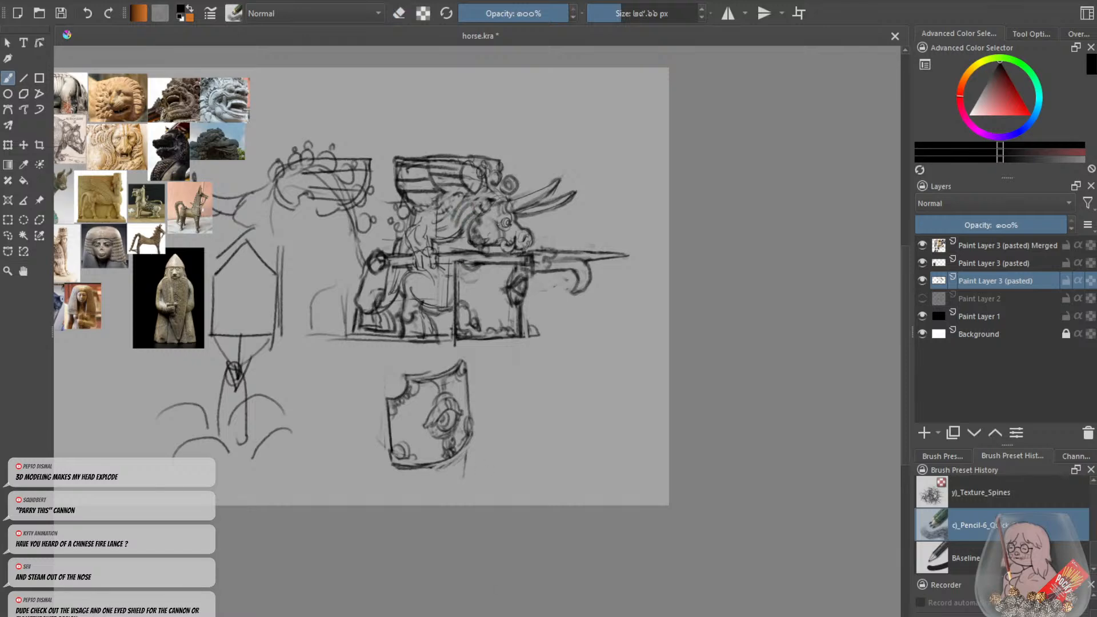
Darken the curved mane ridges behind the bull's head, using the carved lion photos as reference.
drag(168, 298, 367, 298)
scroll(377, 336, up, 2)
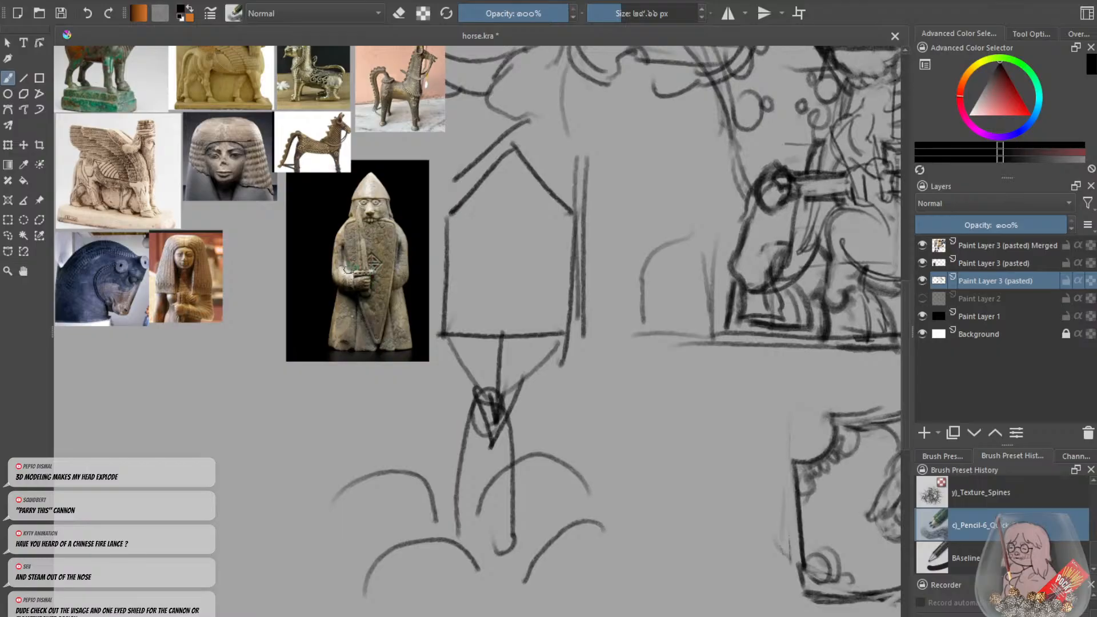
scroll(350, 270, down, 3)
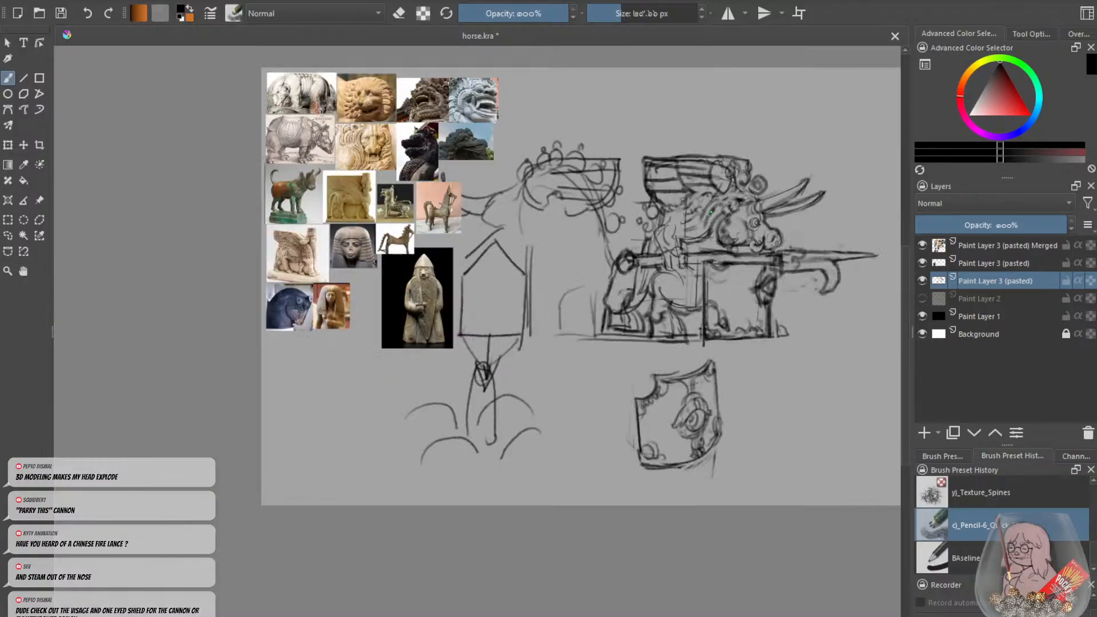
drag(709, 208, 714, 218)
scroll(478, 97, up, 2)
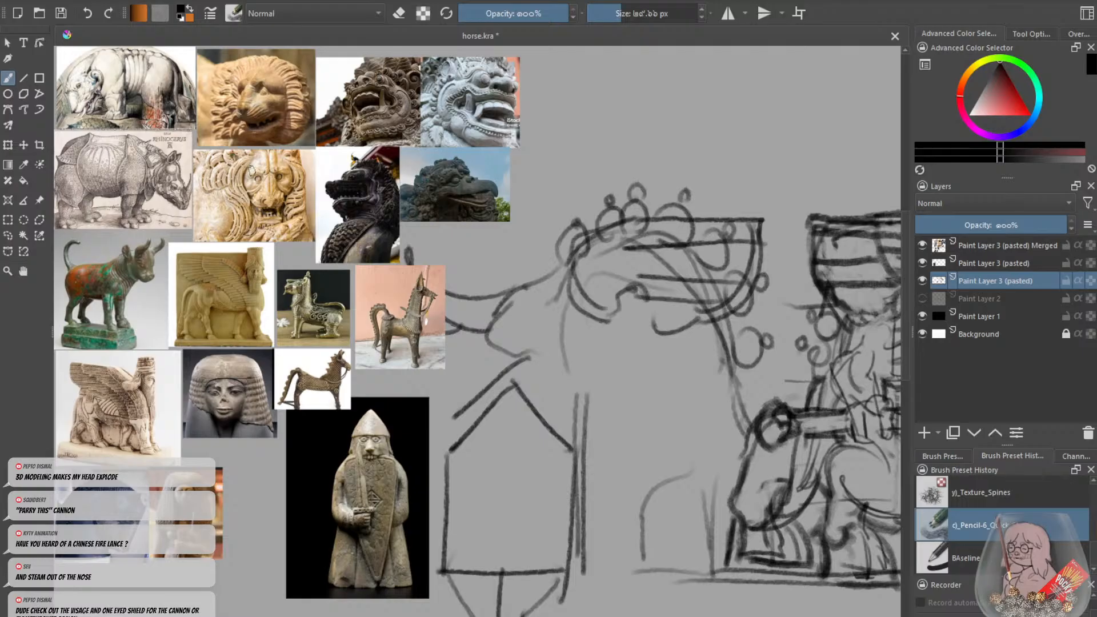
key(minus)
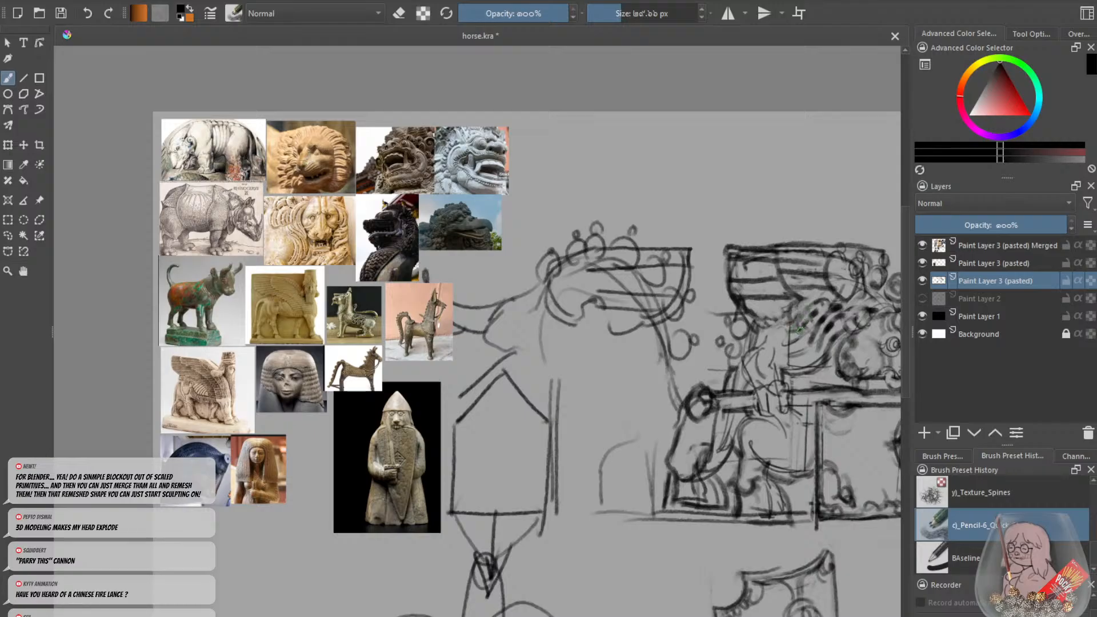
Extend the mane ridges downward in long curved strokes between the rider and the bull's head.
mouse_move(803, 307)
mouse_down()
mouse_move(767, 332)
mouse_move(786, 316)
mouse_move(769, 325)
mouse_move(794, 327)
mouse_move(789, 342)
mouse_move(776, 346)
mouse_move(768, 334)
mouse_move(785, 356)
mouse_move(766, 315)
mouse_move(803, 326)
mouse_move(786, 356)
mouse_up()
key(ctrl+minus)
key(ctrl+z)
key(ctrl+z)
key(ctrl+z)
key(ctrl+plus)
key(ctrl+z)
drag(844, 331, 833, 386)
key(ctrl+z)
mouse_move(835, 346)
mouse_down()
mouse_move(830, 388)
mouse_move(816, 369)
mouse_move(815, 388)
mouse_move(805, 385)
mouse_up()
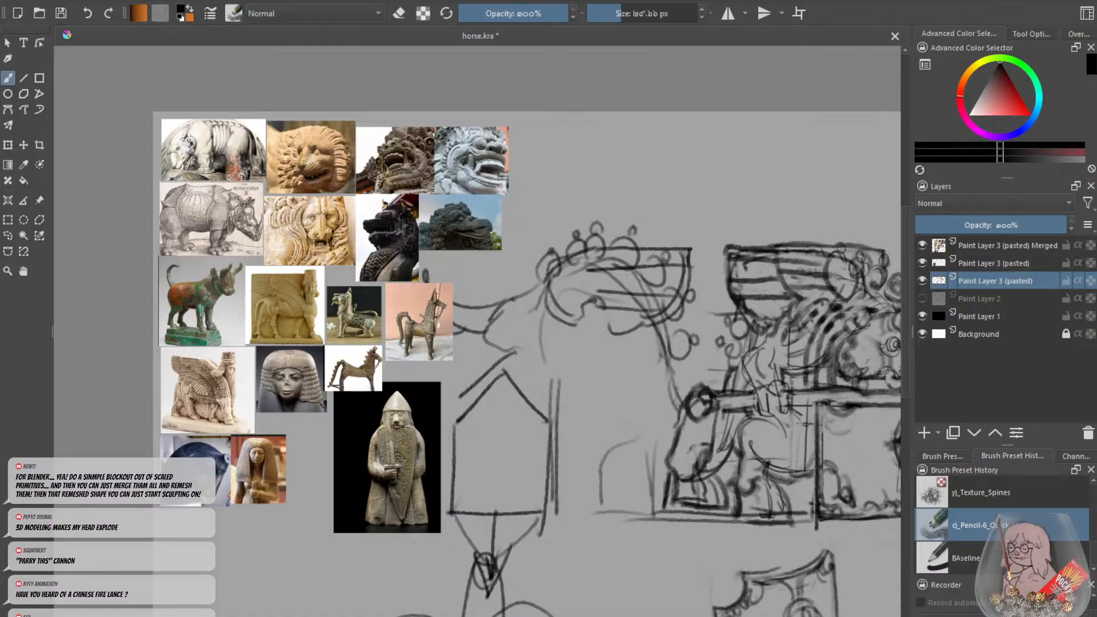
mouse_move(802, 334)
mouse_down()
mouse_move(796, 387)
mouse_move(785, 385)
mouse_up()
key(ctrl+minus)
key(ctrl+plus)
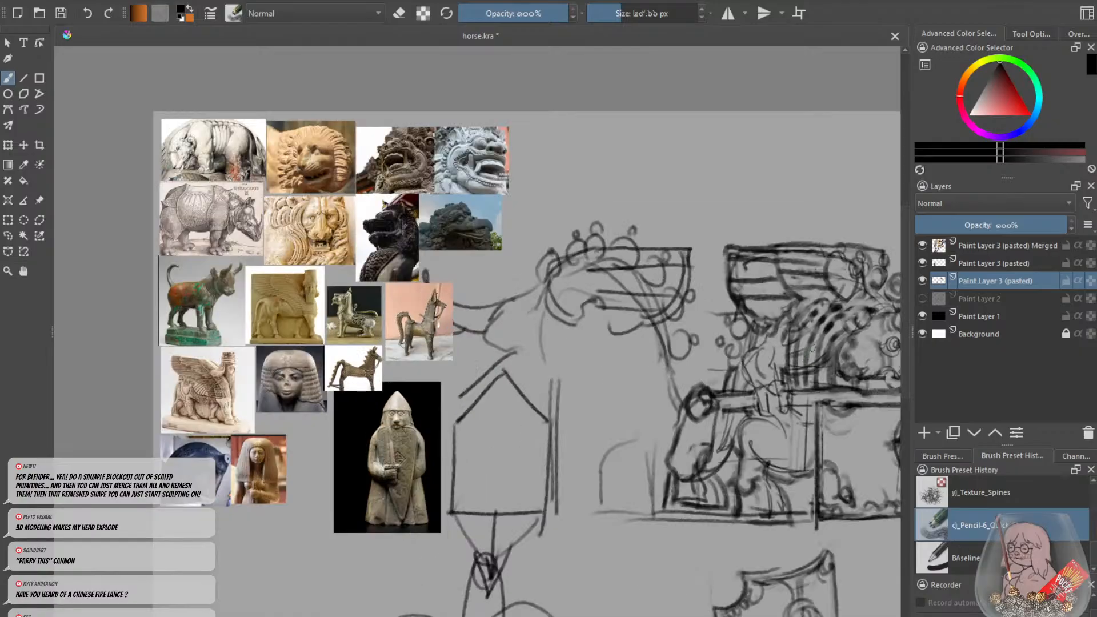
Clean up and redraw the mane ridges as parallel curved bands reaching down to the weapon's shaft.
key(e)
drag(839, 340, 831, 384)
mouse_move(836, 345)
mouse_down()
mouse_move(835, 386)
mouse_move(829, 339)
mouse_move(805, 386)
mouse_up()
key(e)
key(e)
mouse_move(802, 325)
mouse_down()
mouse_move(801, 383)
mouse_move(789, 380)
mouse_up()
mouse_move(799, 330)
mouse_down()
mouse_move(791, 360)
mouse_move(813, 340)
mouse_move(810, 363)
mouse_move(825, 332)
mouse_move(816, 386)
mouse_up()
key(e)
drag(827, 348, 824, 384)
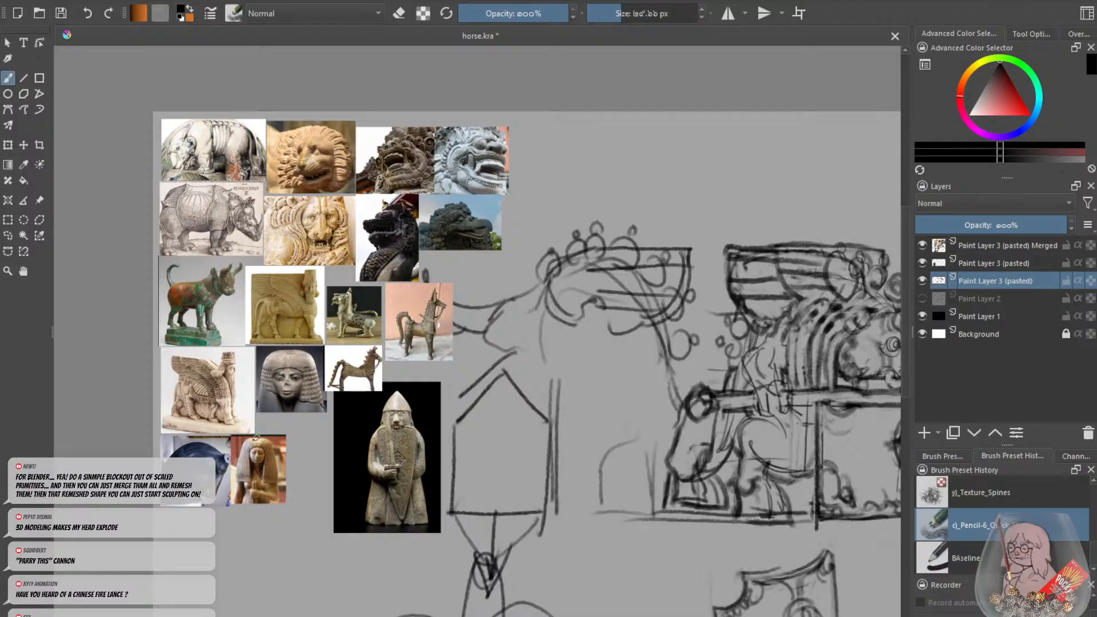
mouse_move(805, 330)
mouse_down()
mouse_move(801, 353)
mouse_move(799, 339)
mouse_move(799, 388)
mouse_move(793, 327)
mouse_move(786, 385)
mouse_up()
key(ctrl+z)
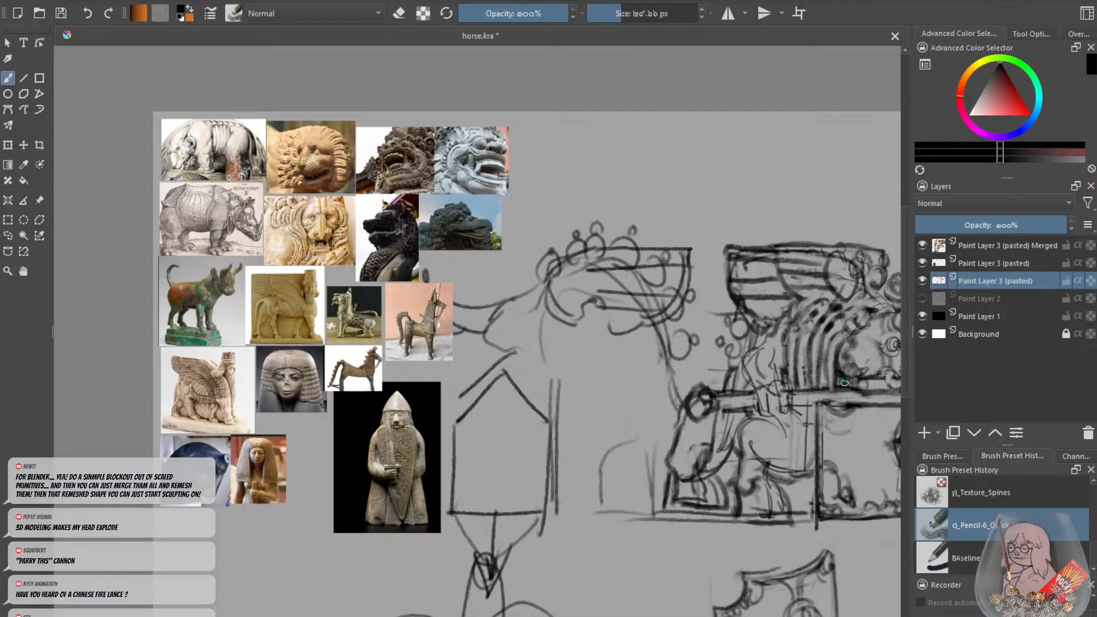
Clean up and redraw the rider's head and shoulder lines beside the rear edge of the mane ridges.
key(minus)
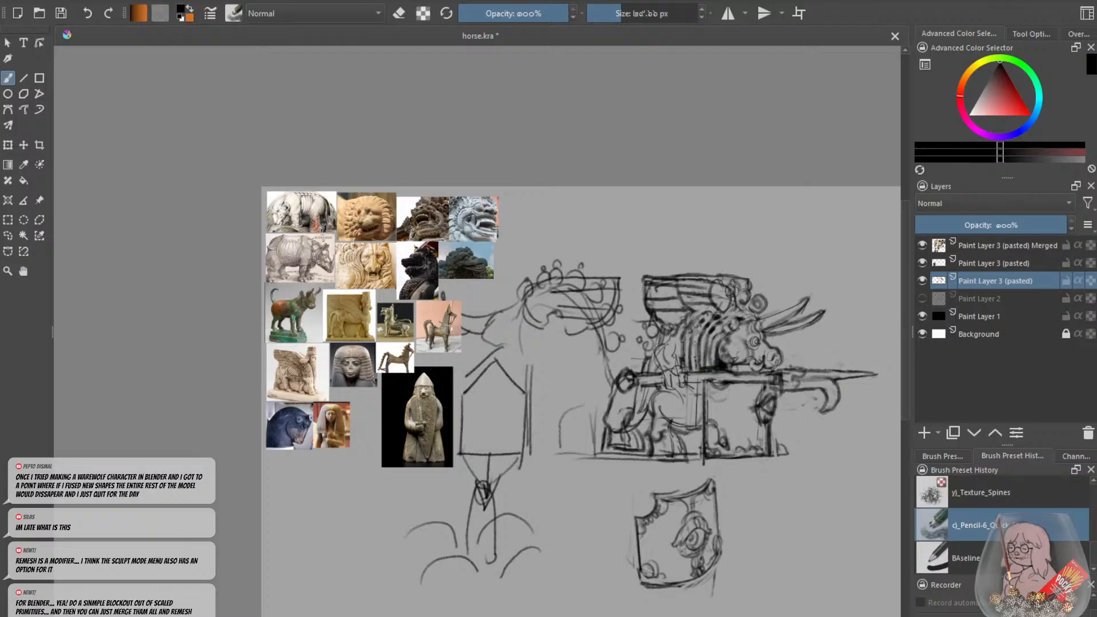
key(e)
mouse_move(684, 340)
mouse_down()
mouse_move(689, 314)
mouse_move(672, 334)
mouse_move(689, 328)
mouse_up()
key(e)
key(ctrl+z)
key(ctrl+z)
key(e)
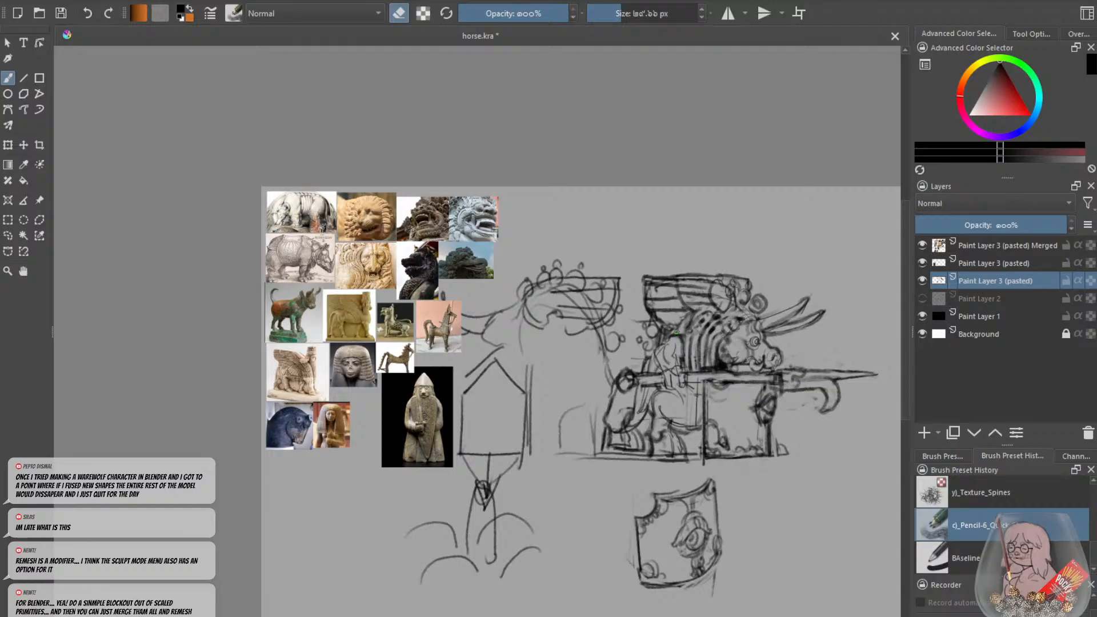
key(e)
key(e)
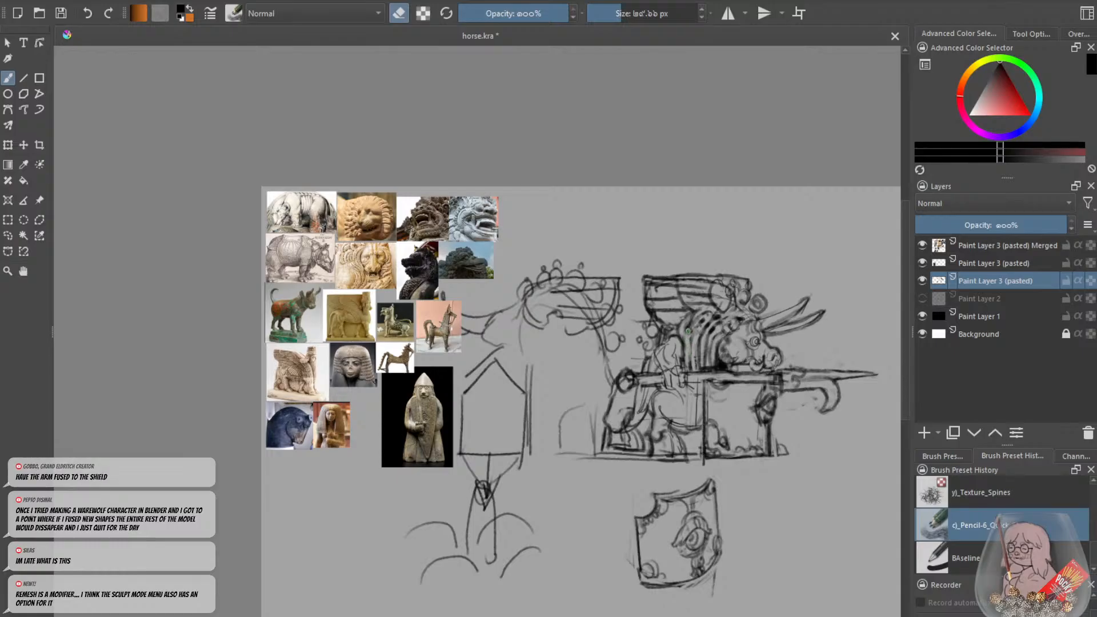
key(e)
mouse_move(691, 351)
mouse_down()
mouse_move(694, 371)
mouse_move(686, 367)
mouse_up()
drag(678, 327, 670, 340)
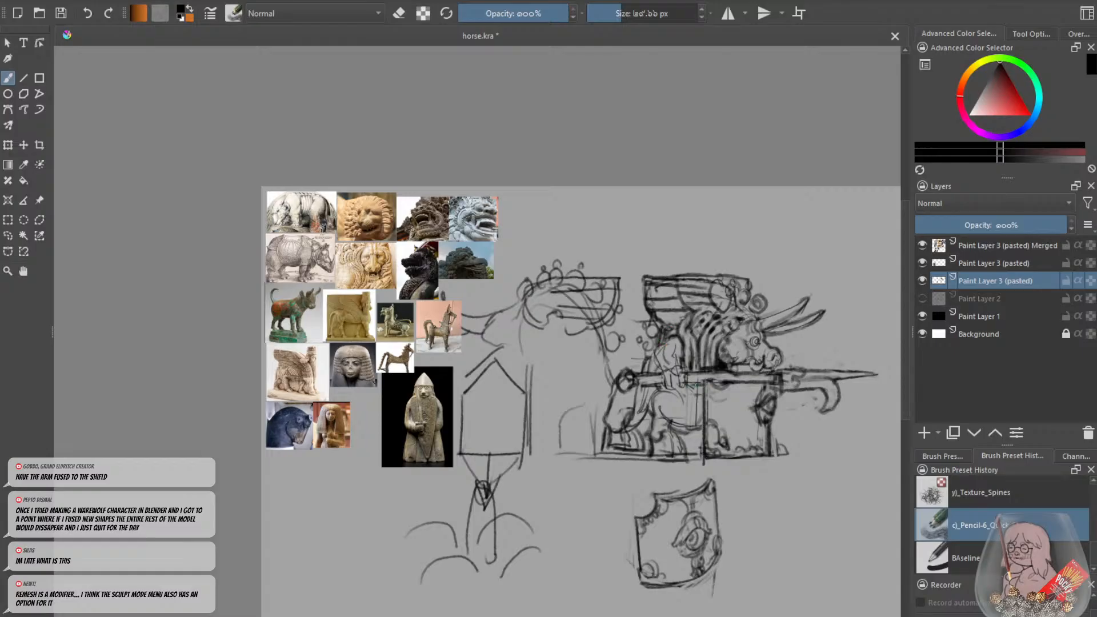
key(e)
key(e)
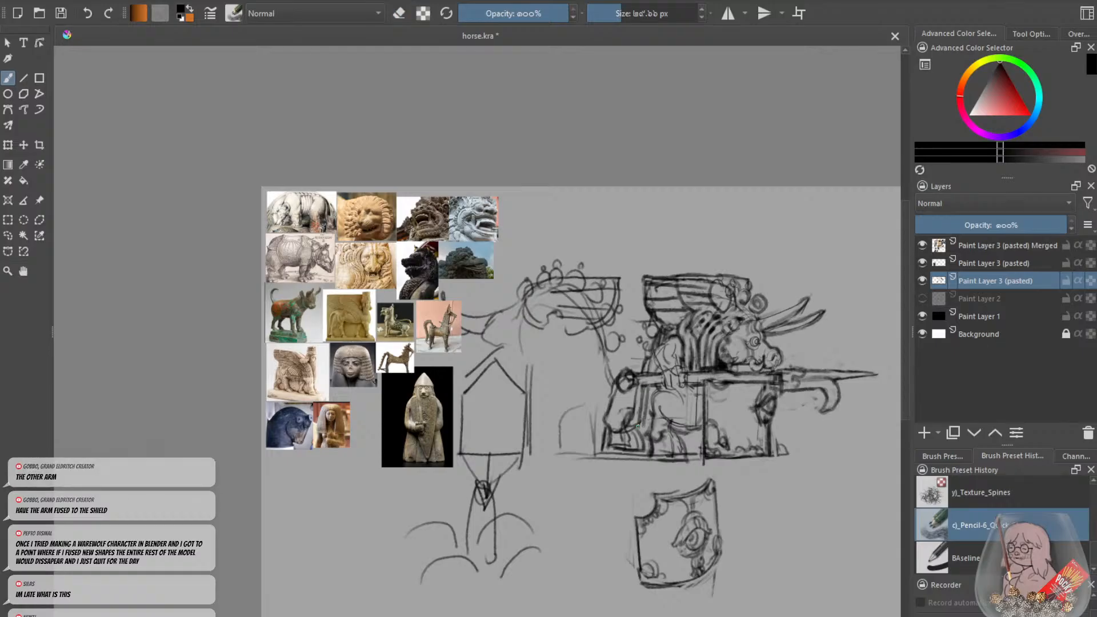
Add long curved strokes to the rear section beneath the polearm's butt end and erase between them to separate the bands.
mouse_move(634, 400)
mouse_down()
mouse_move(629, 438)
mouse_move(638, 427)
mouse_up()
key(plus)
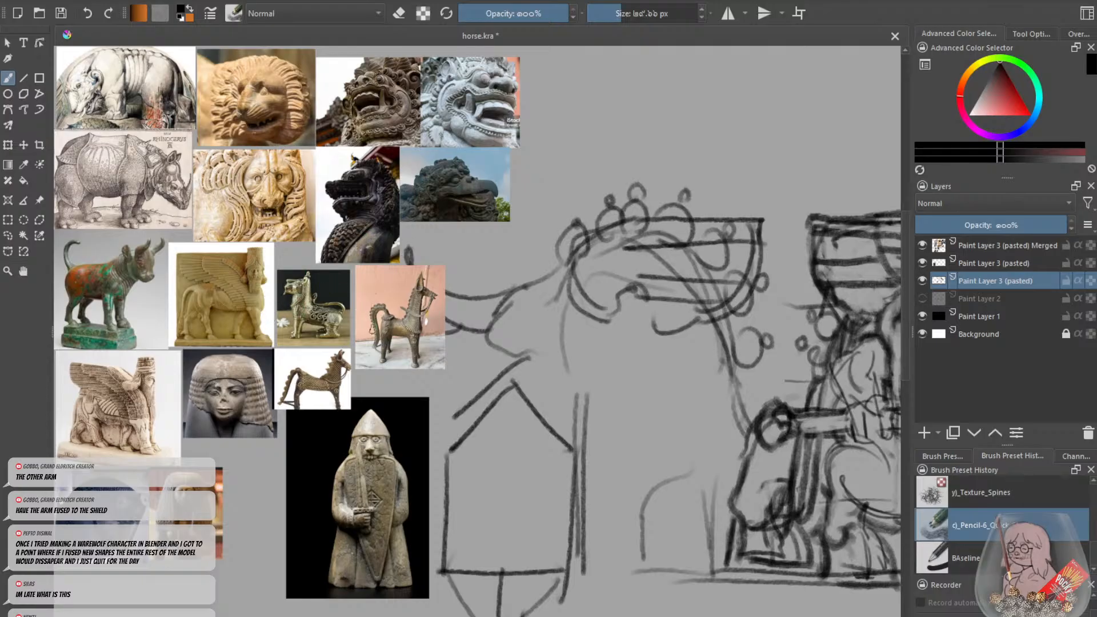
key(minus)
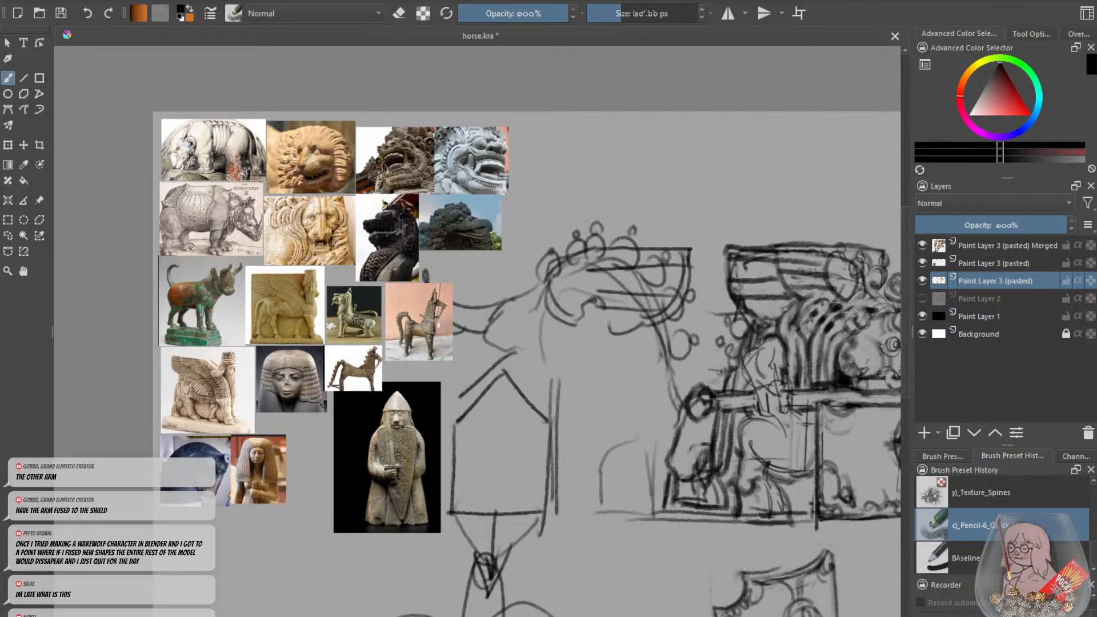
drag(712, 409, 690, 489)
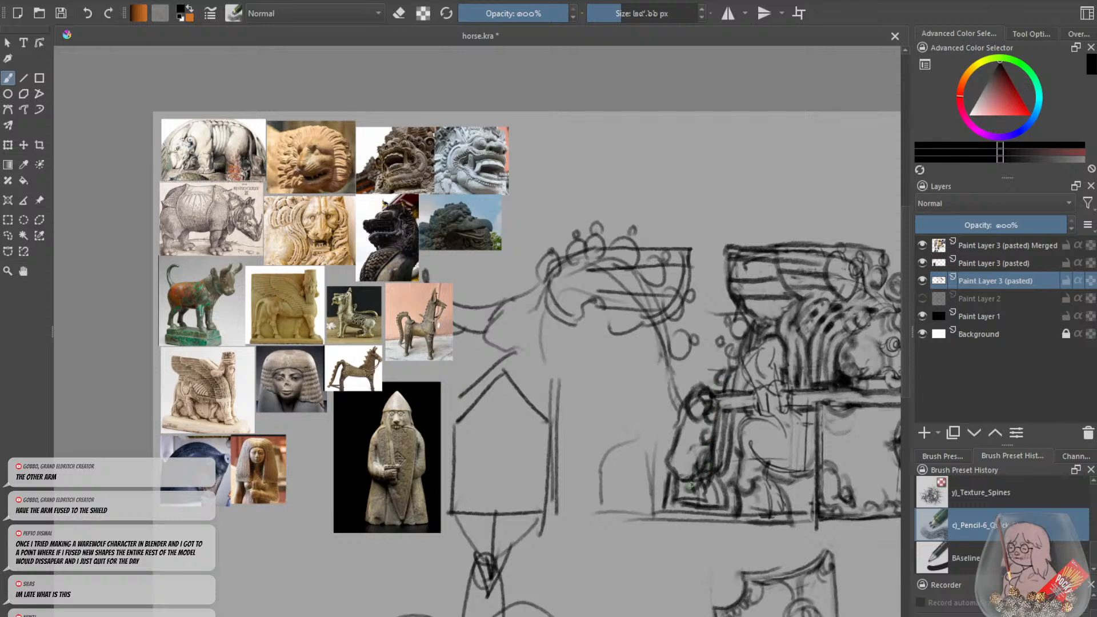
mouse_move(739, 418)
mouse_down()
mouse_move(724, 488)
mouse_move(734, 472)
mouse_move(683, 502)
mouse_up()
key(e)
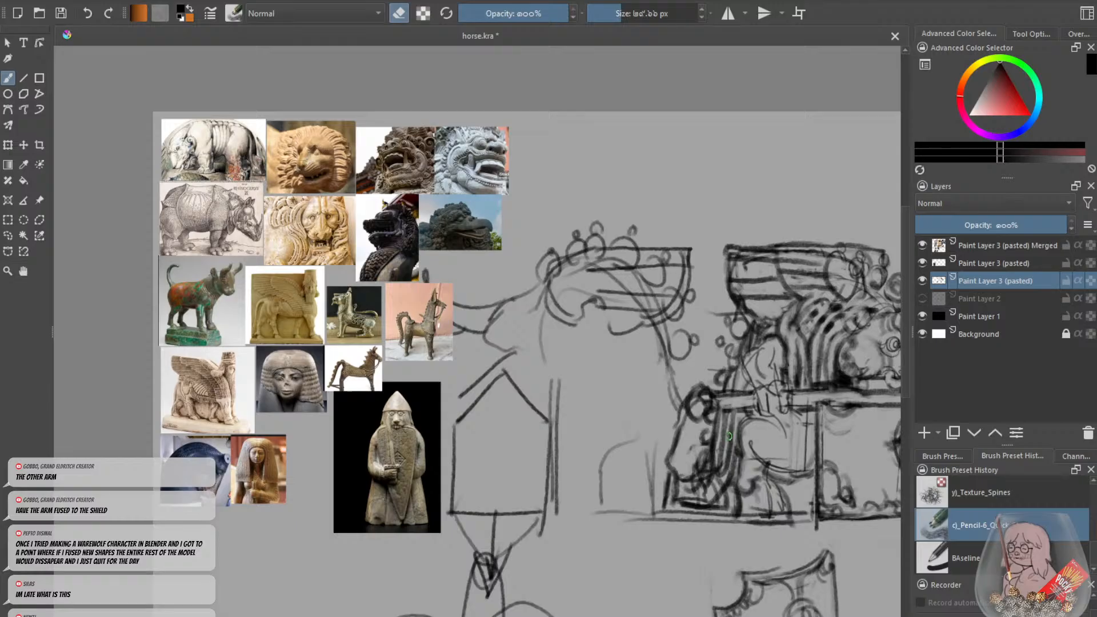
drag(730, 436, 696, 496)
mouse_move(729, 447)
mouse_down()
mouse_move(696, 505)
mouse_move(733, 450)
mouse_move(688, 508)
mouse_move(713, 462)
mouse_move(685, 504)
mouse_move(709, 455)
mouse_up()
key(e)
key(e)
key(e)
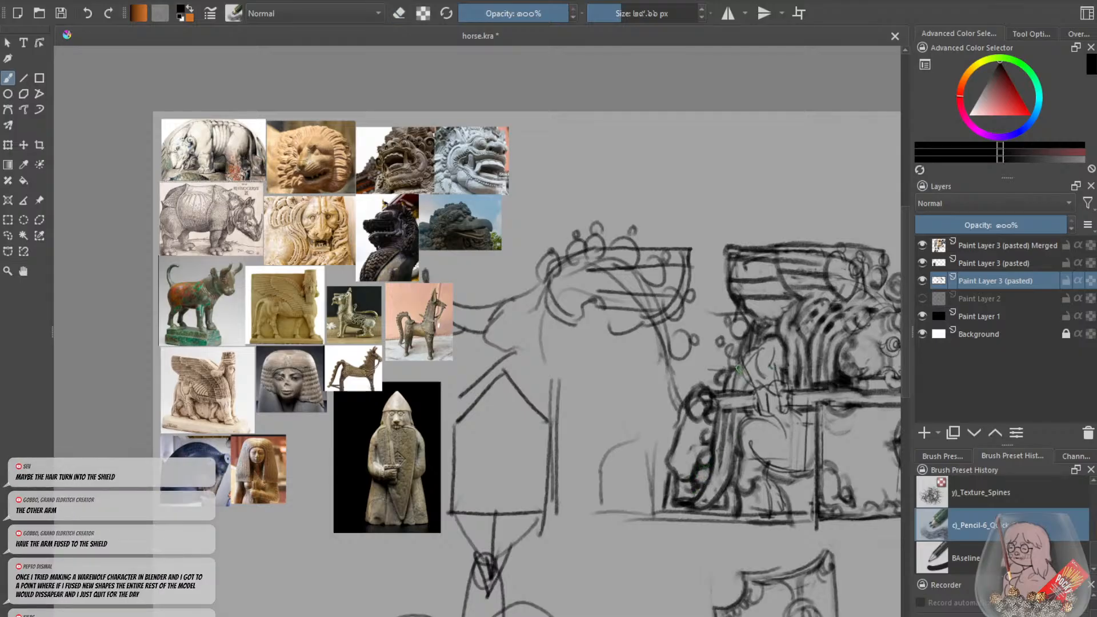
Darken the rider's back contour and the hand on the shaft, and add strokes to the rear section below.
mouse_move(740, 367)
mouse_down()
mouse_move(736, 395)
mouse_move(746, 394)
mouse_up()
key(e)
mouse_move(747, 356)
mouse_down()
mouse_move(760, 351)
mouse_move(742, 358)
mouse_move(745, 368)
mouse_up()
key(e)
key(e)
key(e)
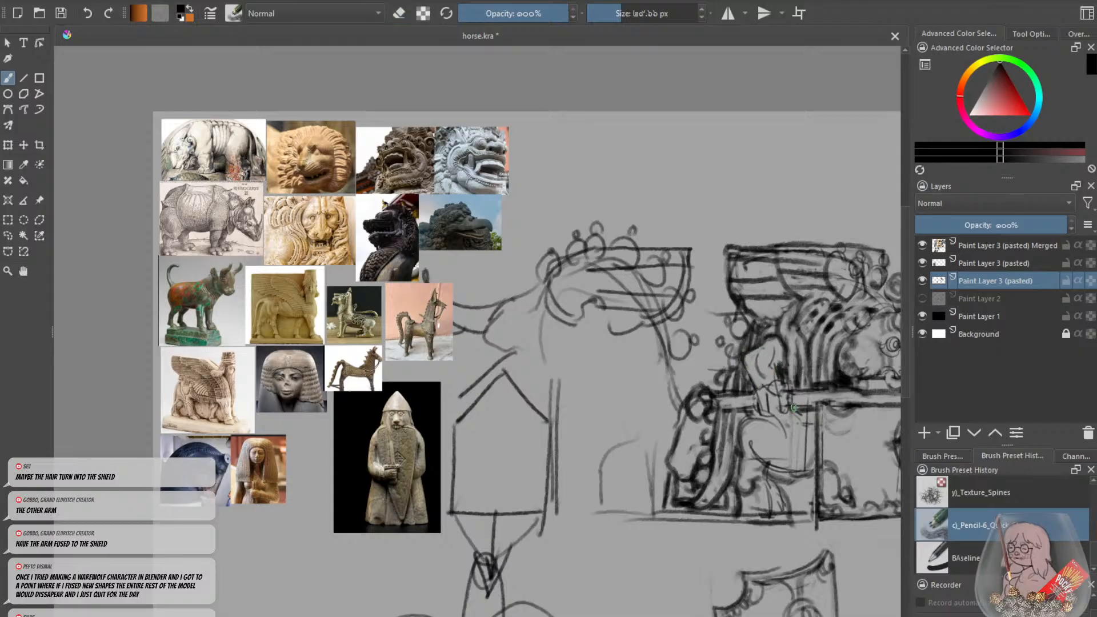
mouse_move(794, 404)
mouse_down()
mouse_move(791, 430)
mouse_move(804, 409)
mouse_move(806, 429)
mouse_move(811, 407)
mouse_move(813, 432)
mouse_move(804, 430)
mouse_move(814, 443)
mouse_move(795, 443)
mouse_move(796, 416)
mouse_up()
drag(728, 446, 704, 430)
key(ctrl+minus)
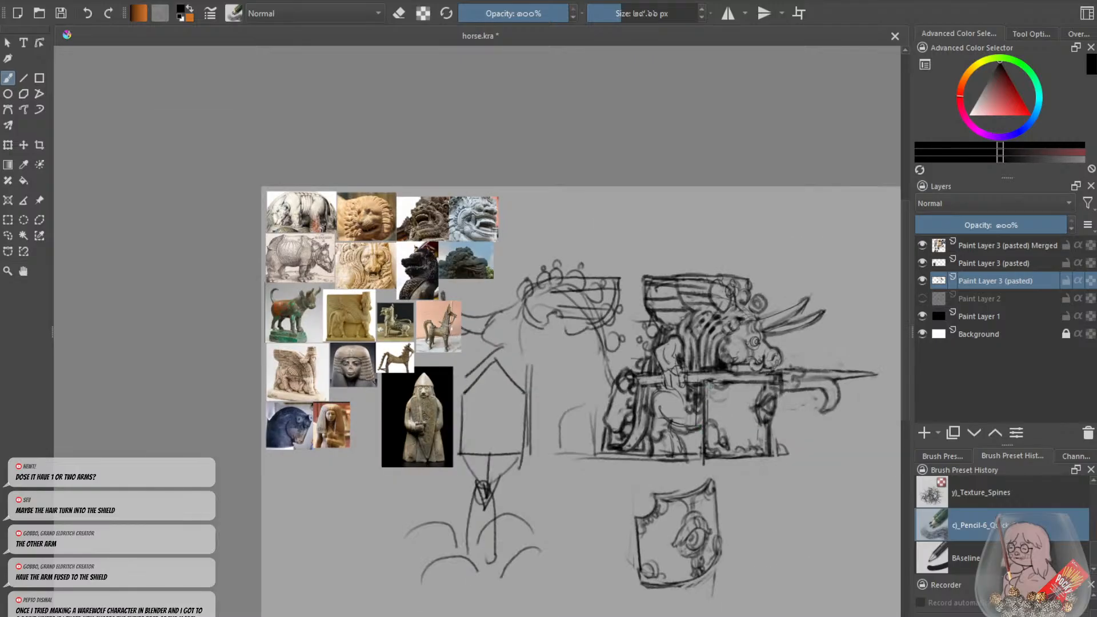
key(e)
key(e)
key(minus)
key(minus)
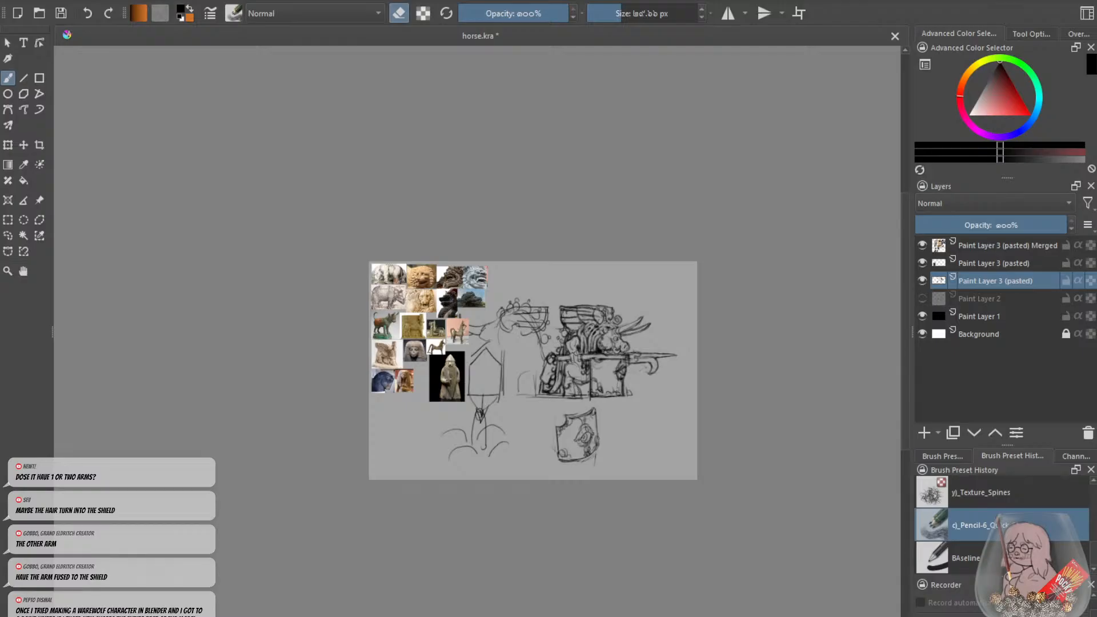
key(plus)
key(plus)
key(e)
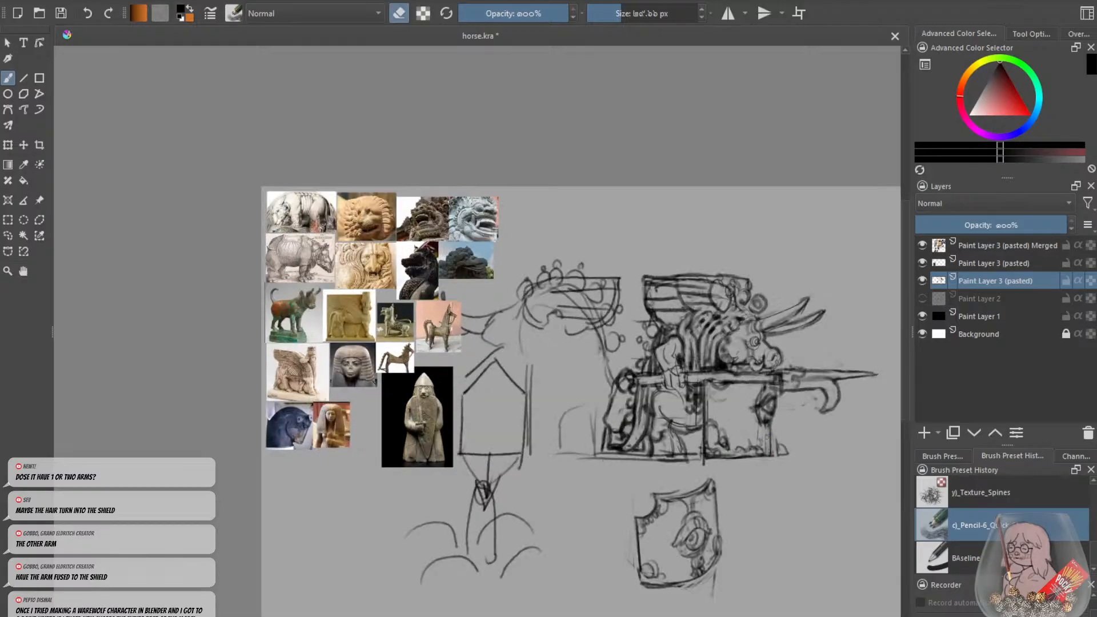
key(e)
key(e)
key(e)
mouse_move(686, 432)
mouse_down()
mouse_move(691, 454)
mouse_move(699, 432)
mouse_up()
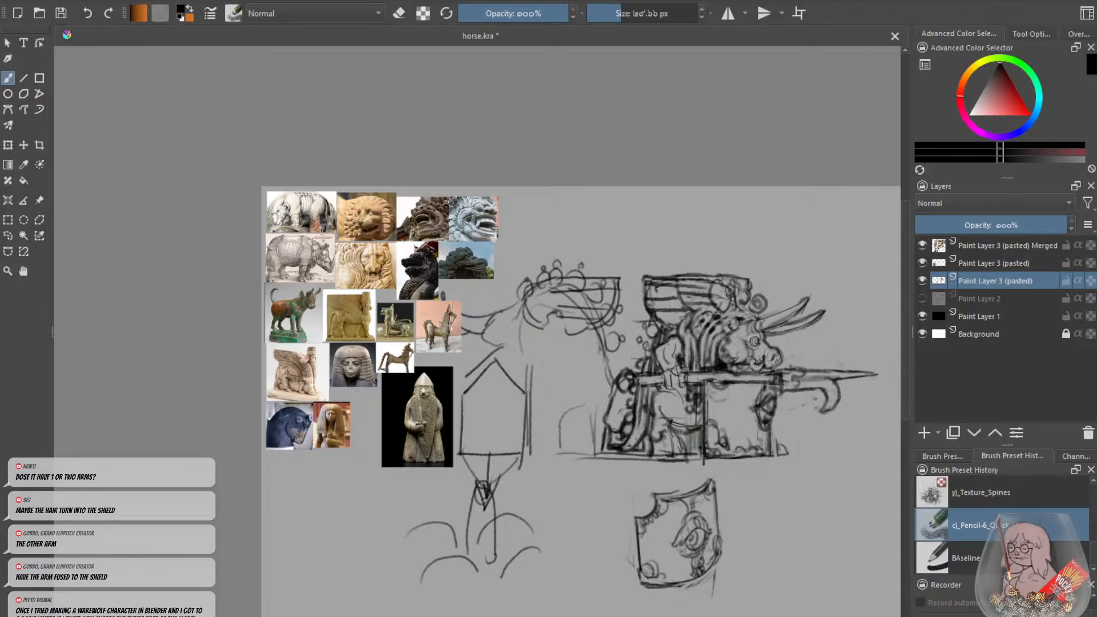
key(ctrl+z)
key(ctrl+z)
mouse_move(697, 432)
mouse_down()
mouse_move(699, 453)
mouse_move(700, 434)
mouse_move(685, 444)
mouse_up()
key(ctrl+z)
mouse_move(607, 429)
mouse_down()
mouse_move(606, 443)
mouse_move(672, 420)
mouse_up()
key(ctrl+z)
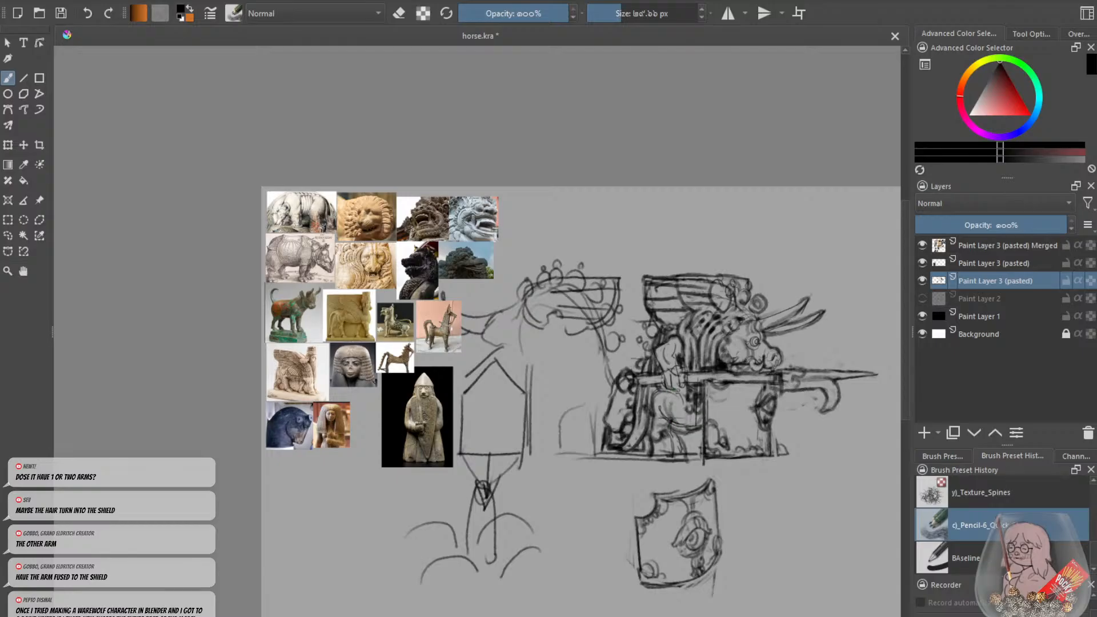
Refine the lower leg and foot lines between the rear section and the shield.
key(plus)
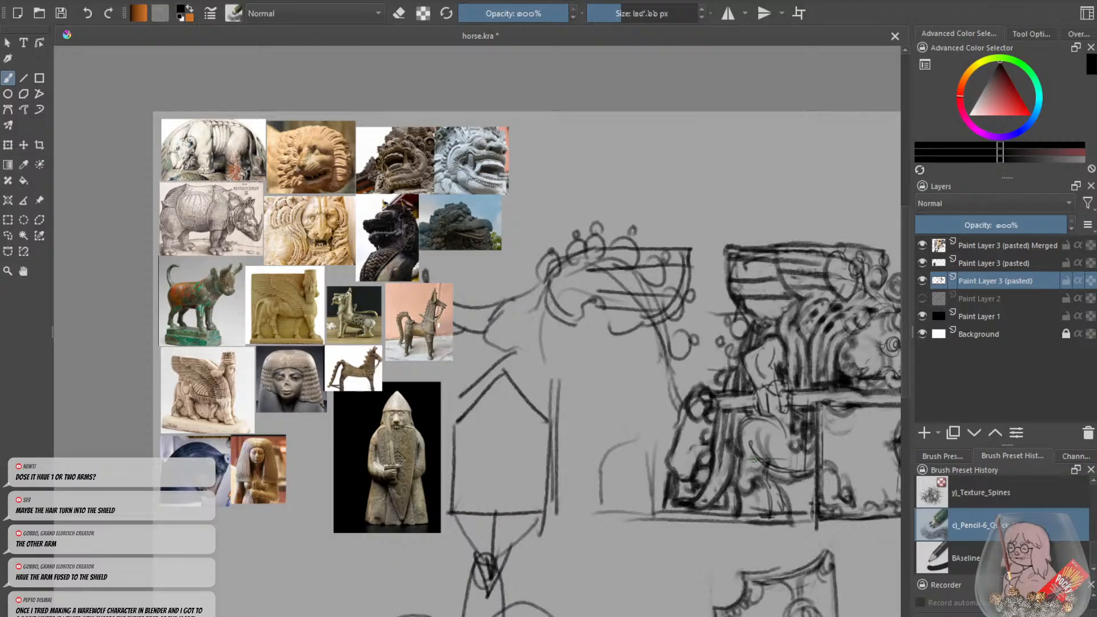
mouse_move(771, 486)
mouse_down()
mouse_move(786, 513)
mouse_move(764, 512)
mouse_move(741, 492)
mouse_move(774, 503)
mouse_move(774, 491)
mouse_move(782, 510)
mouse_move(772, 483)
mouse_move(784, 514)
mouse_move(743, 517)
mouse_up()
key(e)
key(e)
key(minus)
Redraw the rider's arm and the hand gripping the shaft, alternately erasing and darkening the contours.
key(e)
mouse_move(686, 374)
mouse_down()
mouse_move(666, 388)
mouse_move(685, 366)
mouse_move(687, 387)
mouse_move(684, 365)
mouse_move(665, 369)
mouse_move(655, 357)
mouse_move(673, 338)
mouse_move(656, 358)
mouse_up()
key(e)
key(e)
key(e)
key(e)
key(e)
key(e)
key(e)
key(e)
key(e)
key(e)
key(plus)
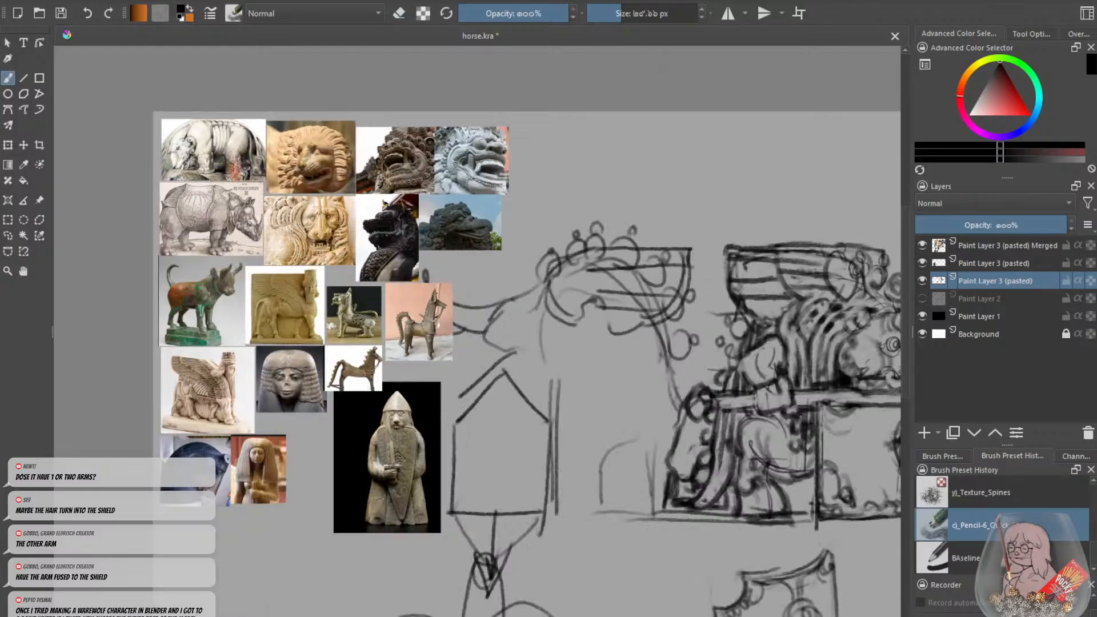
Refine the rider's back edge and the curved thigh lines with a smaller brush size.
key(e)
key(e)
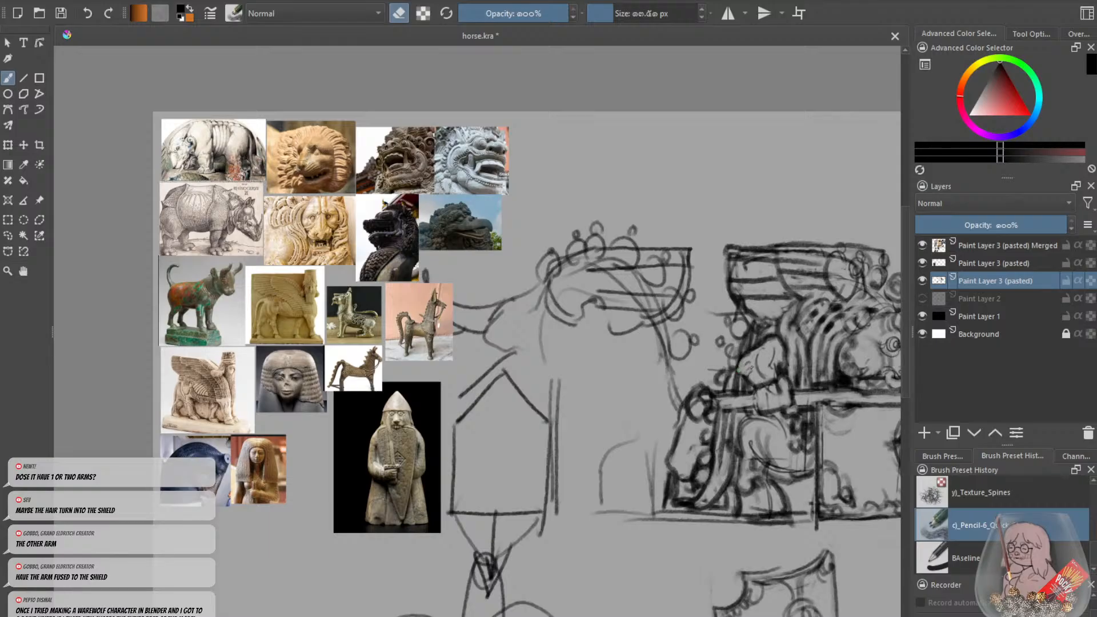
key(e)
drag(735, 375, 738, 360)
key(e)
drag(742, 426, 735, 450)
key(e)
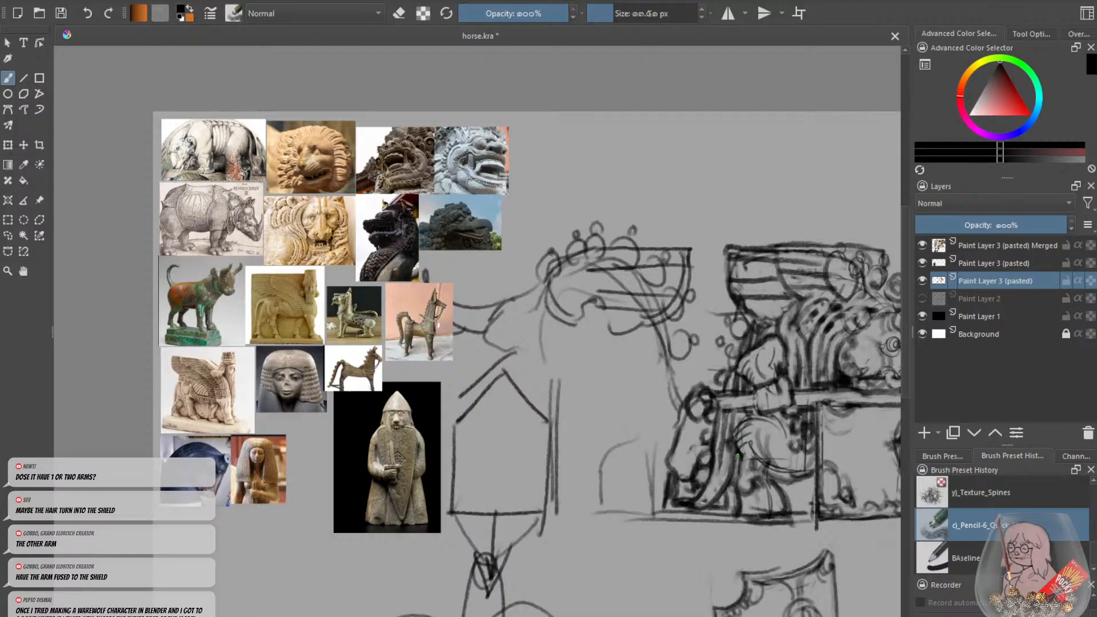
Add small accent strokes at the polearm's butt end and along the rear edge of the leg.
key(minus)
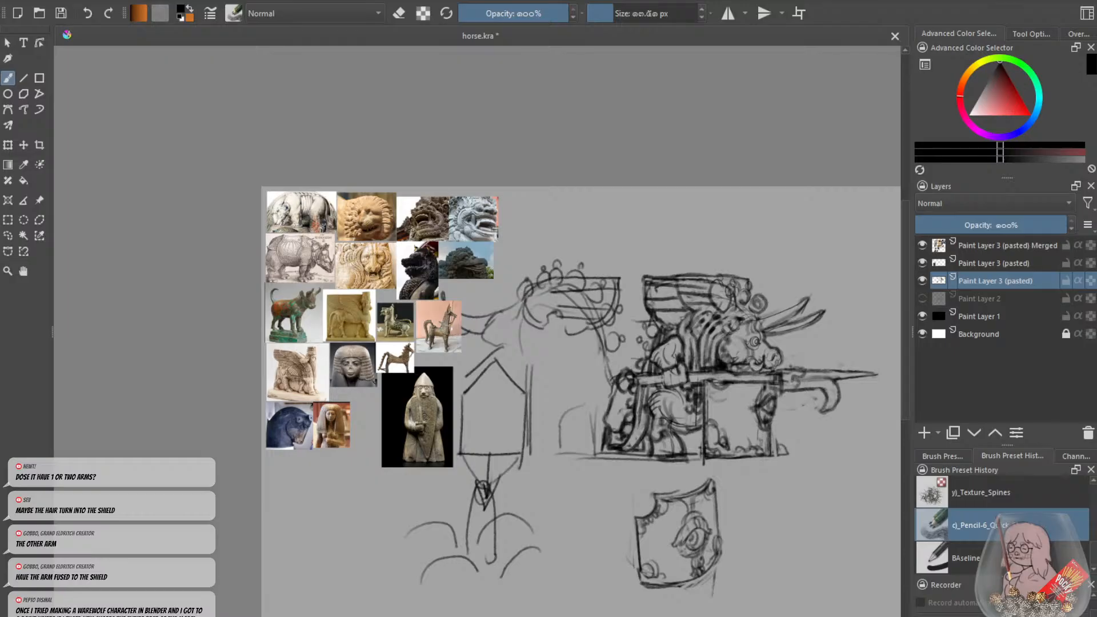
drag(615, 379, 614, 395)
drag(654, 424, 652, 438)
key(minus)
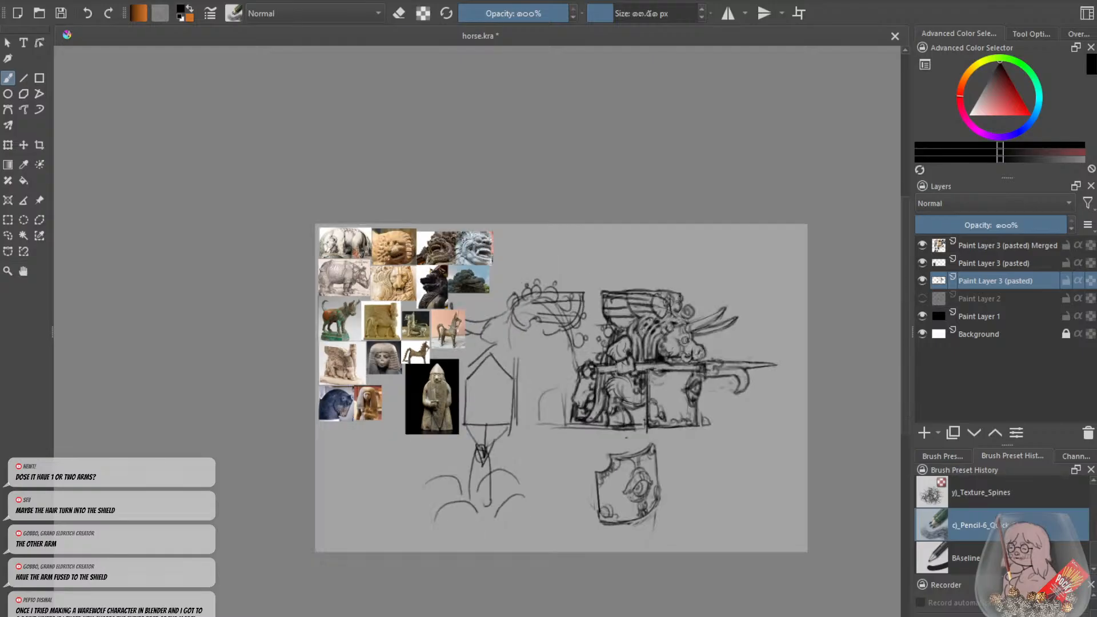
key(e)
key(e)
key(plus)
key(e)
key(e)
Enlarge the brush and trim the wing's front end into a shorter rounded edge.
click(631, 14)
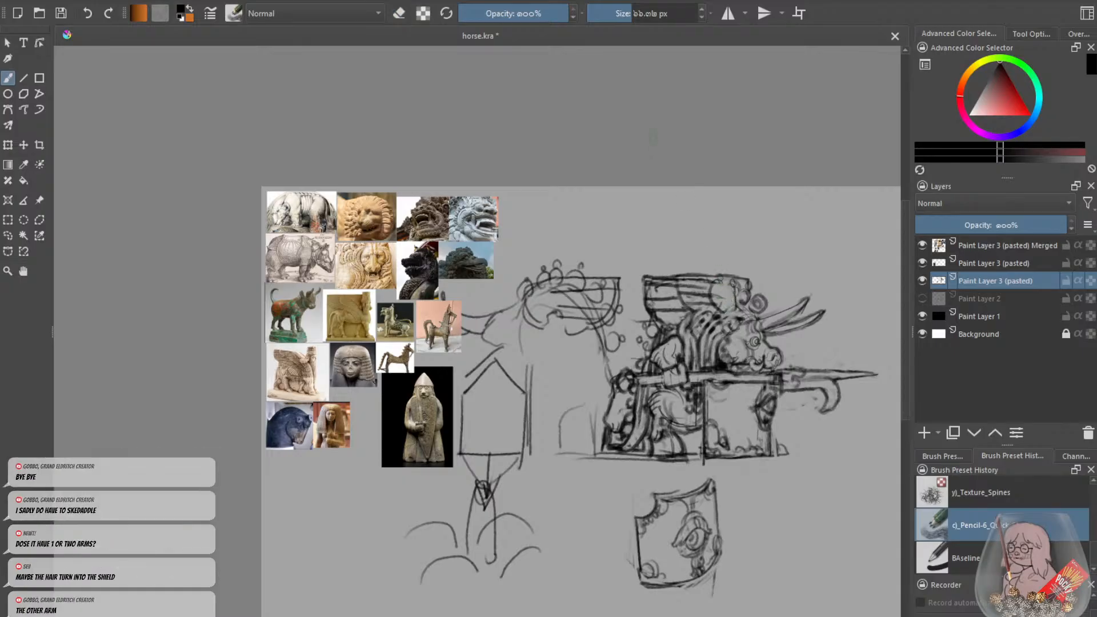
key(e)
drag(746, 284, 734, 270)
key(e)
drag(624, 14, 618, 13)
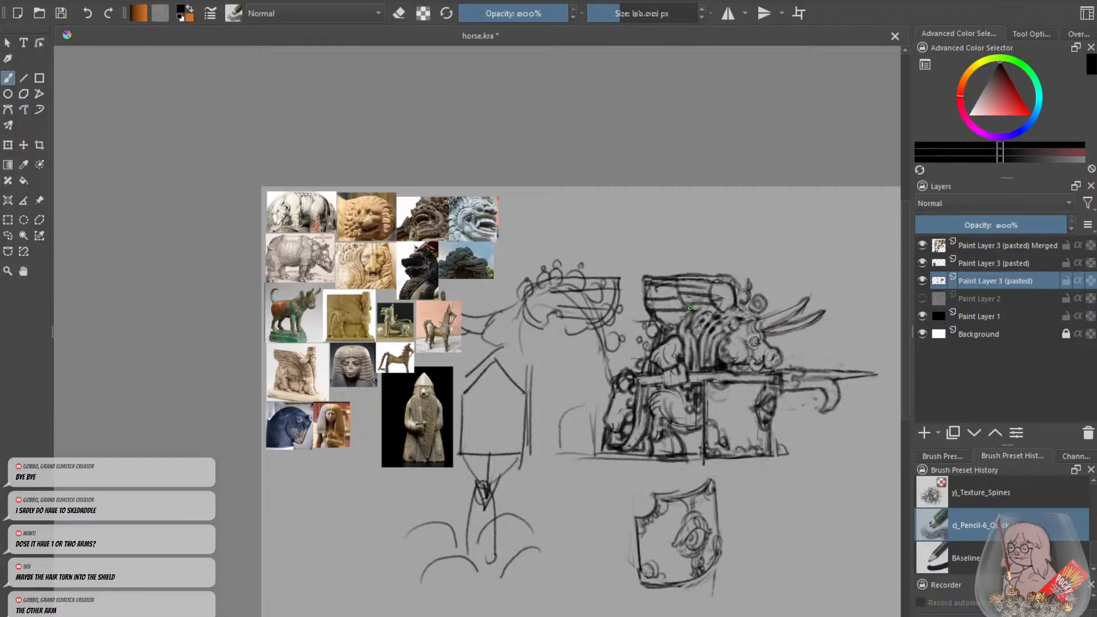
Clean up and redraw the lower and upper edges of the banded wing.
key(e)
mouse_move(689, 320)
mouse_down()
mouse_move(704, 314)
mouse_move(686, 312)
mouse_move(714, 314)
mouse_move(675, 324)
mouse_up()
key(e)
mouse_move(682, 272)
mouse_down()
mouse_move(657, 272)
mouse_move(684, 276)
mouse_move(671, 271)
mouse_up()
key(e)
key(e)
Redraw the bull's two horns with longer, sharper tips and cleaner bases.
key(minus)
key(minus)
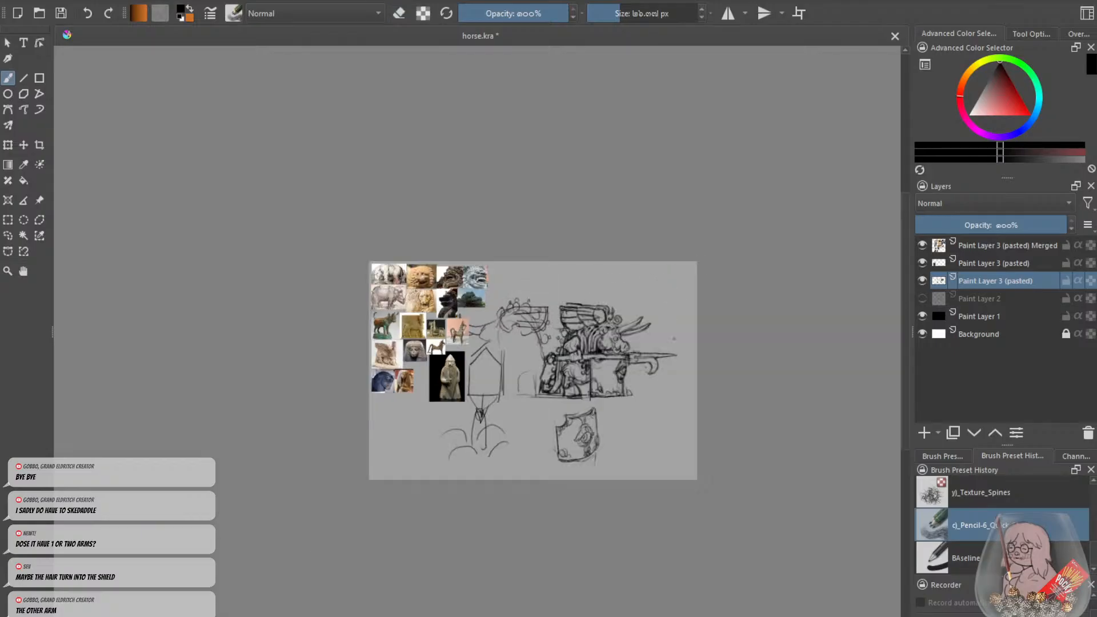
key(plus)
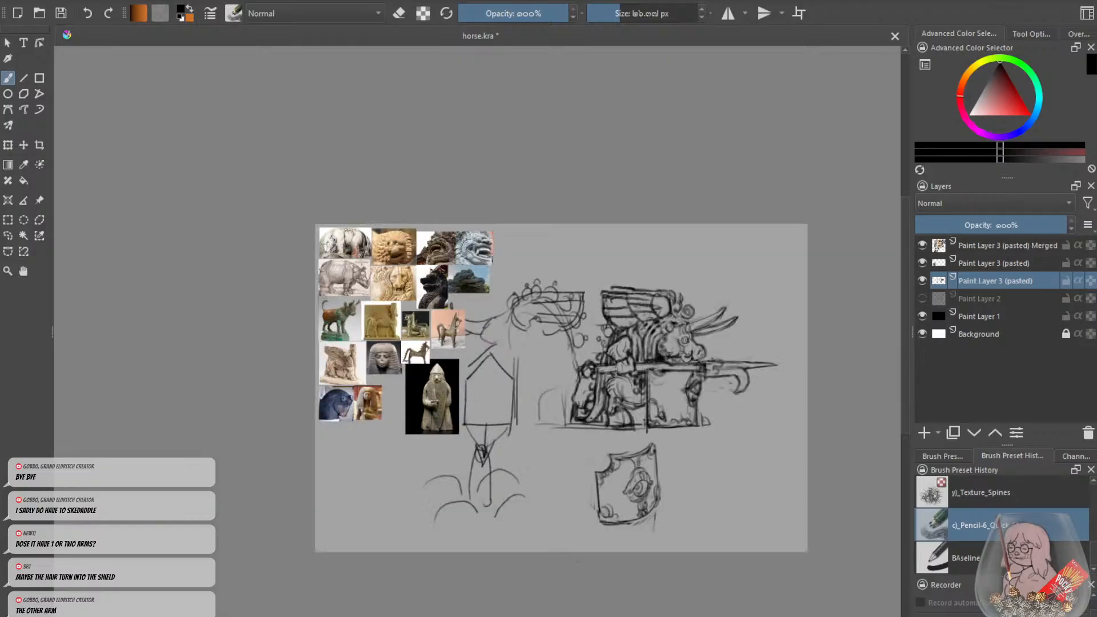
drag(579, 561, 452, 561)
key(plus)
key(e)
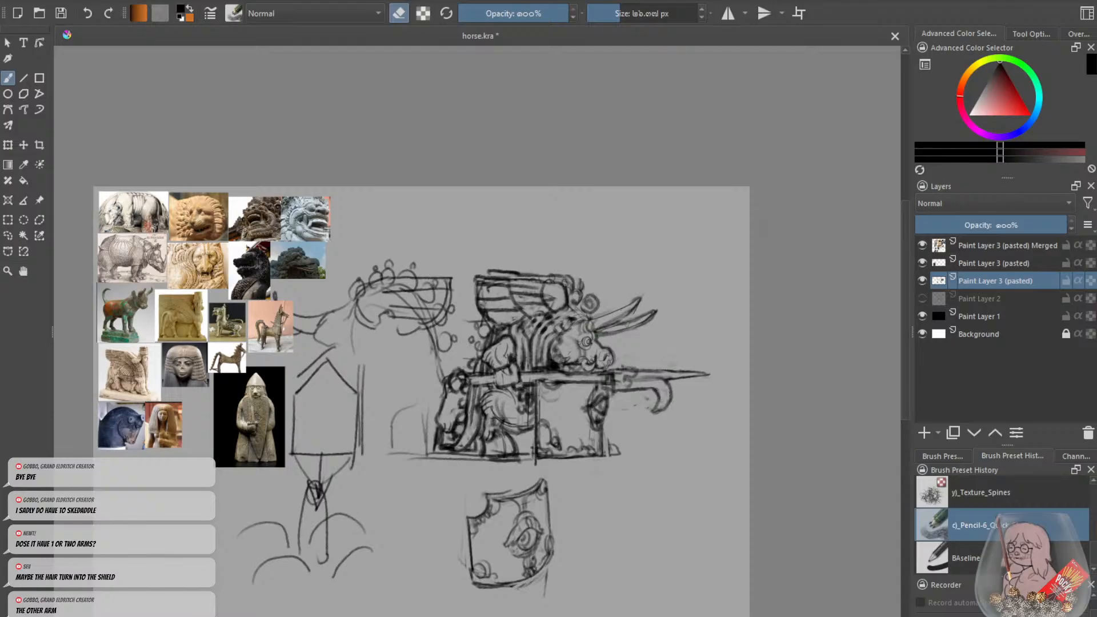
key(e)
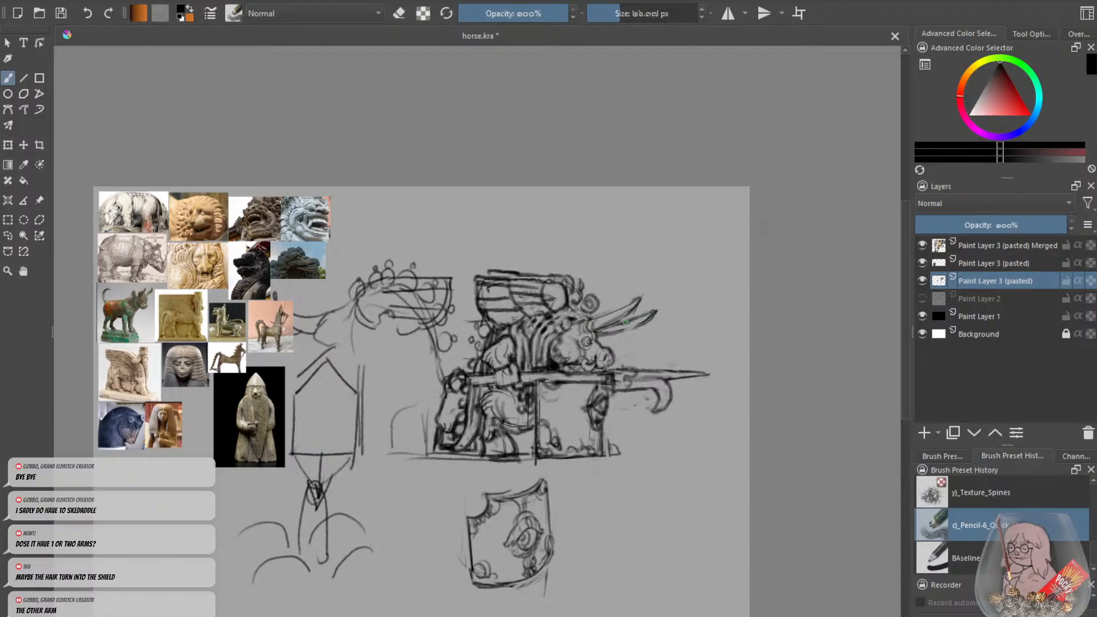
mouse_move(599, 328)
mouse_down()
mouse_move(584, 332)
mouse_move(615, 312)
mouse_up()
key(e)
key(e)
drag(592, 318, 594, 330)
key(ctrl+z)
key(ctrl+z)
mouse_move(639, 298)
mouse_down()
mouse_move(580, 322)
mouse_move(630, 314)
mouse_move(580, 319)
mouse_move(645, 295)
mouse_move(623, 315)
mouse_up()
key(e)
key(e)
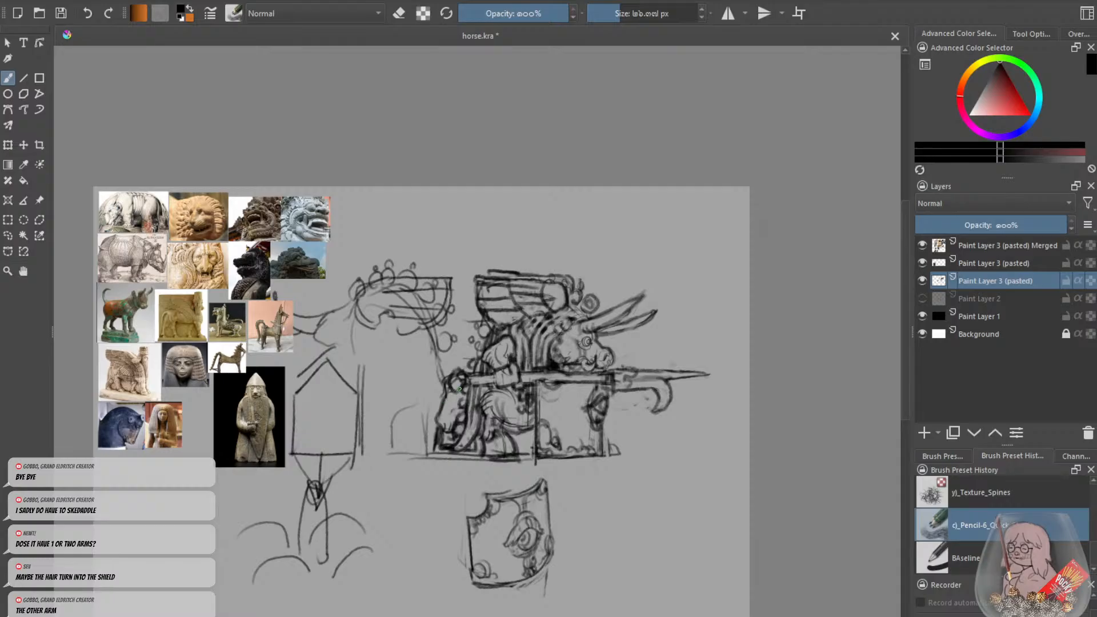
Clean up the stray marks around the wing's underside and the rider's back.
key(e)
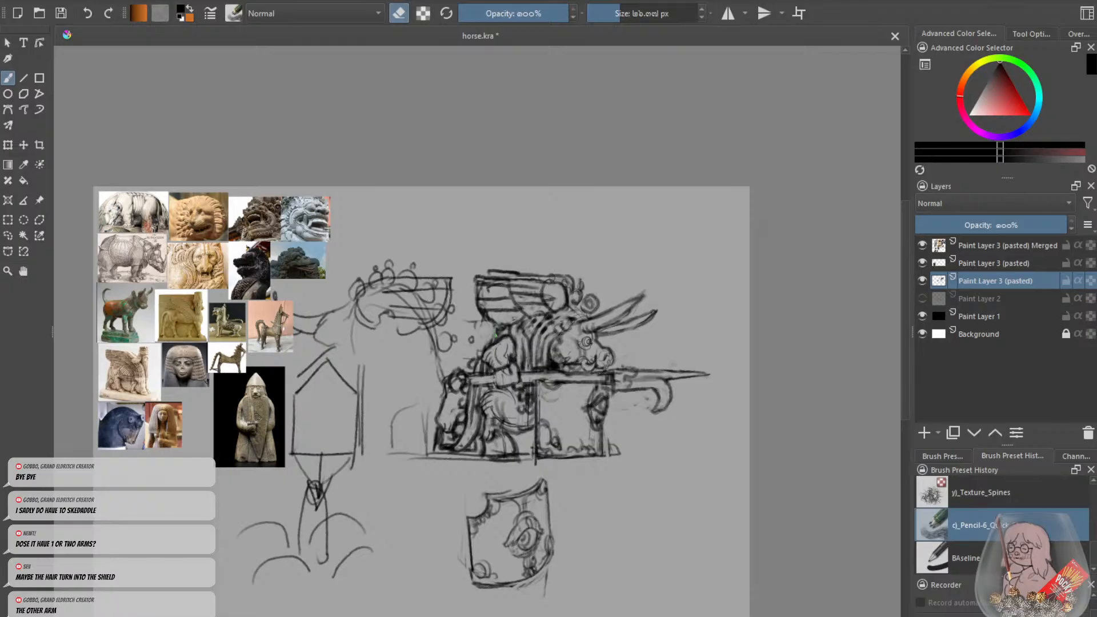
key(e)
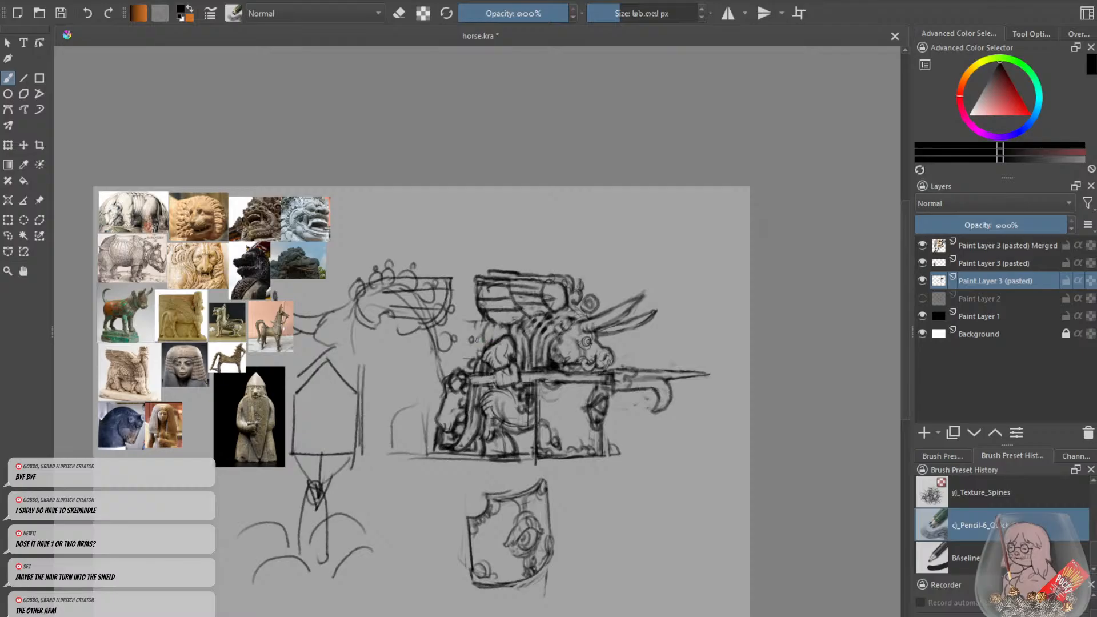
key(e)
key(e)
Sketch a small rounded outline tapering downward in the empty area beside the shield study.
key(ctrl+minus)
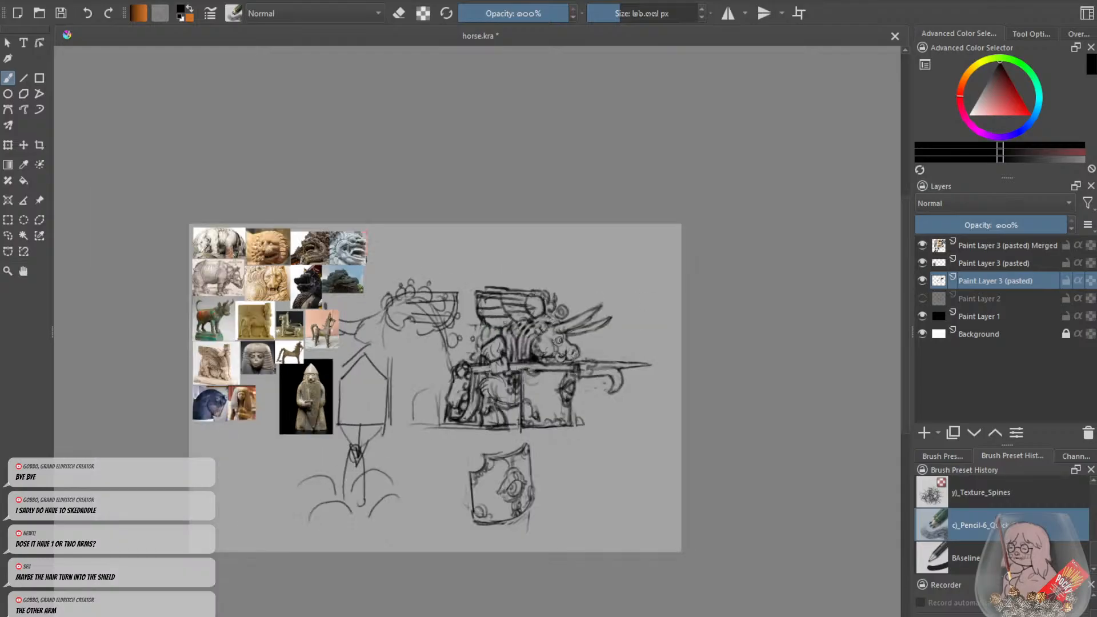
drag(906, 322, 906, 379)
key(ctrl+plus)
mouse_move(652, 292)
mouse_down()
mouse_move(668, 340)
mouse_move(655, 287)
mouse_move(692, 289)
mouse_move(670, 343)
mouse_up()
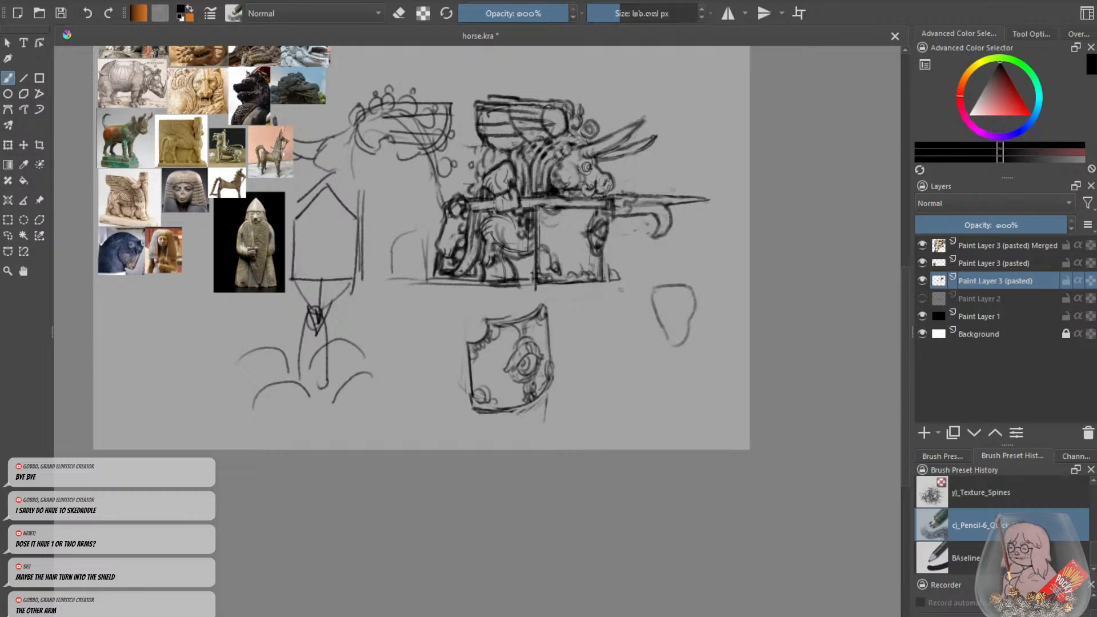
Sketch the front-view creature's central crest, trailing neck lines and a small figure beside it.
drag(626, 284, 594, 315)
mouse_move(627, 281)
mouse_down()
mouse_move(658, 280)
mouse_move(637, 287)
mouse_move(639, 302)
mouse_move(608, 327)
mouse_move(646, 343)
mouse_move(660, 369)
mouse_move(651, 352)
mouse_move(653, 386)
mouse_up()
key(ctrl+z)
mouse_move(641, 315)
mouse_down()
mouse_move(657, 344)
mouse_move(660, 389)
mouse_up()
drag(642, 306, 664, 360)
drag(664, 360, 661, 387)
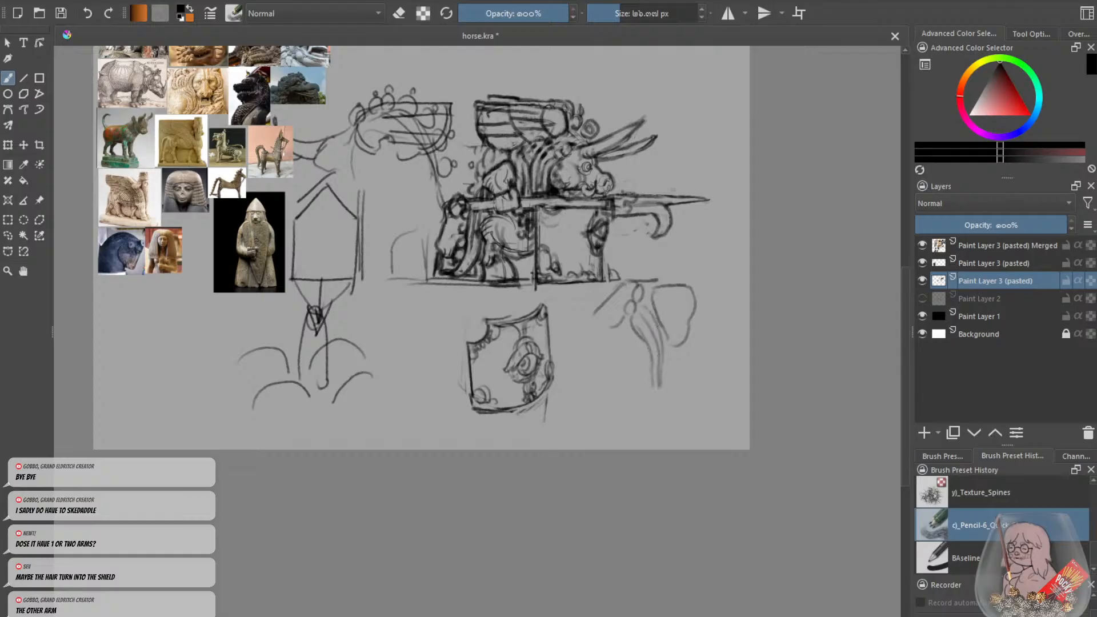
mouse_move(677, 348)
mouse_down()
mouse_move(683, 394)
mouse_move(703, 395)
mouse_move(723, 362)
mouse_move(708, 395)
mouse_move(726, 369)
mouse_move(718, 353)
mouse_move(735, 354)
mouse_move(739, 372)
mouse_move(726, 381)
mouse_move(727, 369)
mouse_move(739, 402)
mouse_up()
drag(723, 335, 729, 356)
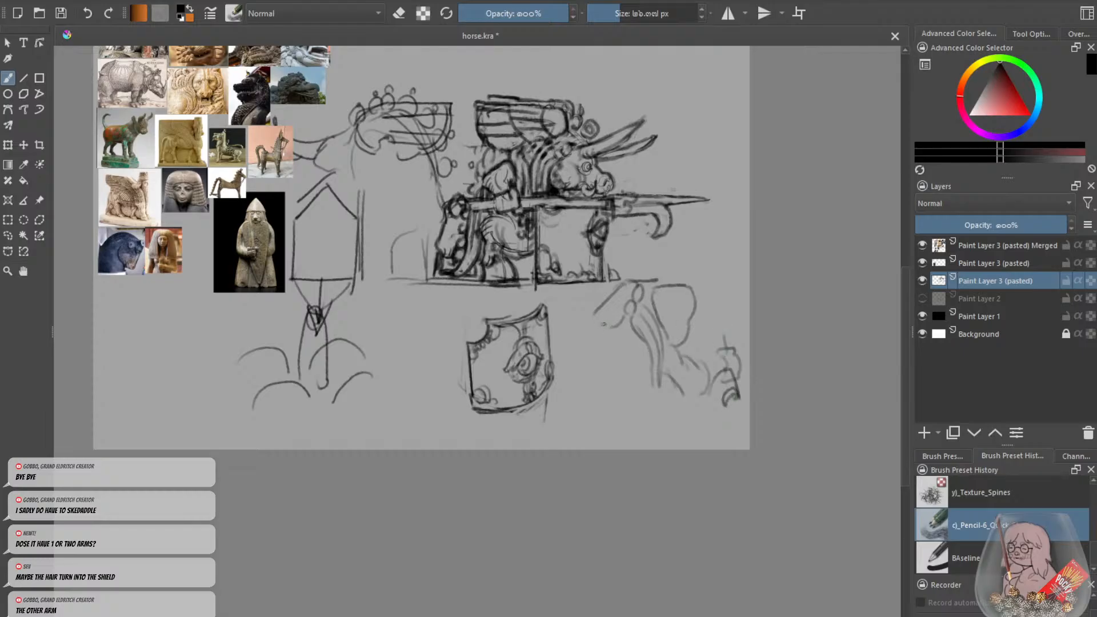
Sketch an arched frame around a circle beneath the crest and add a rounded ear shape opposite the first one.
drag(603, 324, 575, 365)
drag(598, 315, 573, 369)
drag(581, 340, 575, 368)
mouse_move(608, 332)
mouse_down()
mouse_move(611, 372)
mouse_move(600, 373)
mouse_move(605, 335)
mouse_up()
drag(607, 374, 619, 378)
mouse_move(641, 340)
mouse_down()
mouse_move(623, 399)
mouse_move(653, 390)
mouse_up()
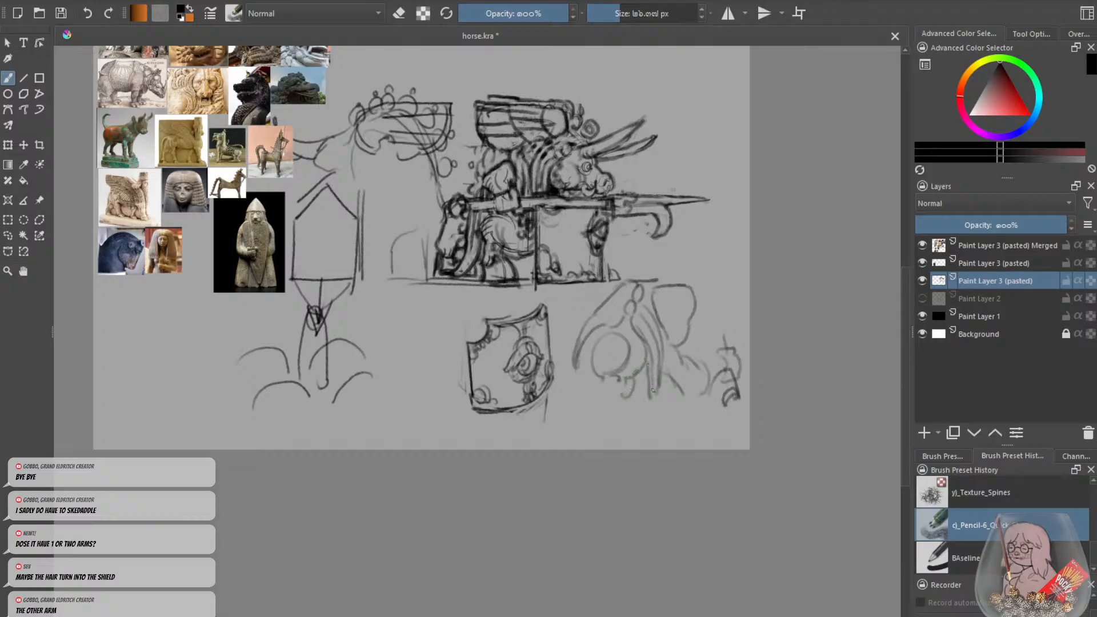
drag(585, 345, 575, 384)
mouse_move(605, 280)
mouse_down()
mouse_move(567, 283)
mouse_move(562, 304)
mouse_move(580, 328)
mouse_up()
drag(668, 286, 675, 320)
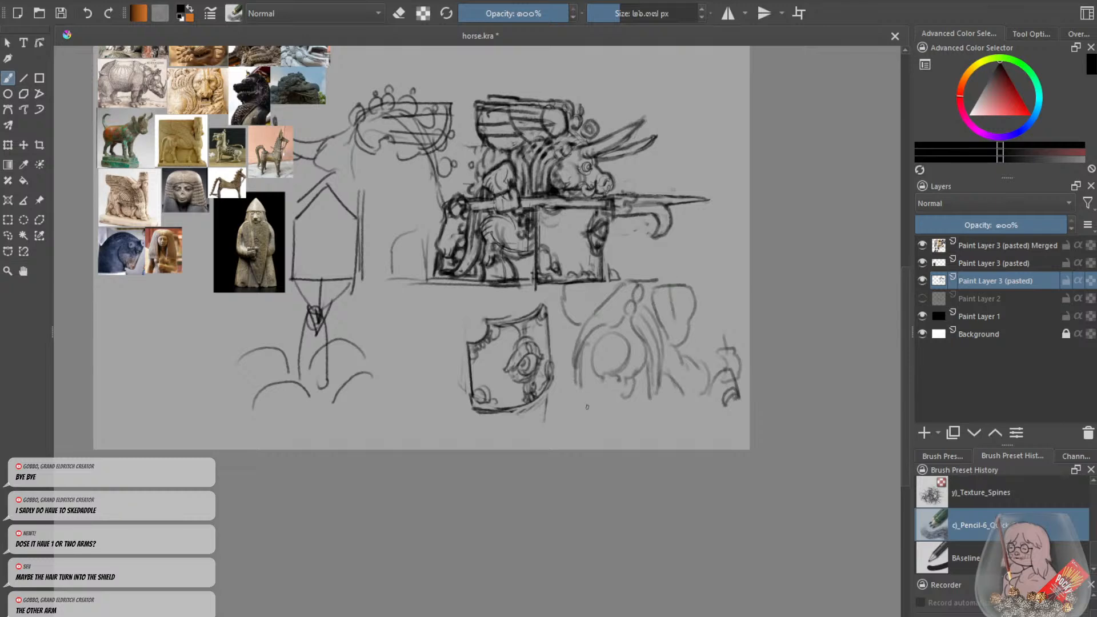
Sketch the lower edge of the arched frame with hanging strands ending in a small bead.
drag(581, 391, 598, 429)
drag(641, 394, 605, 431)
drag(603, 412, 588, 451)
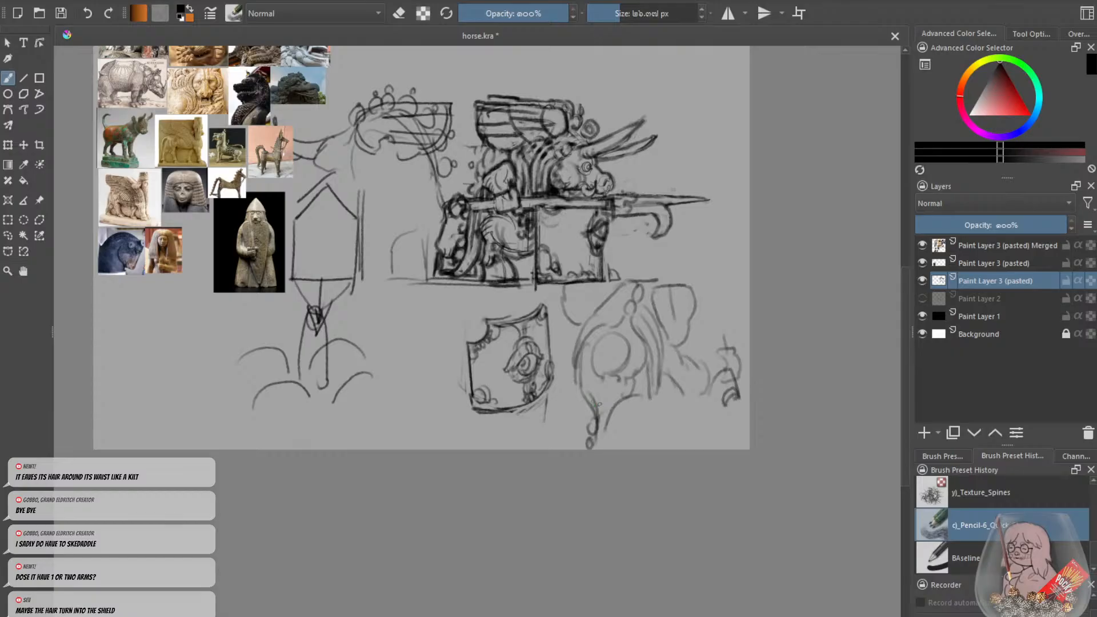
drag(637, 397, 631, 426)
drag(571, 384, 575, 417)
key(ctrl+z)
key(ctrl+z)
drag(642, 398, 635, 425)
Fill in the row of hanging tassels below the arched frame and add a rounded form beside them.
drag(535, 248, 536, 268)
drag(537, 262, 513, 267)
key(ctrl+z)
mouse_move(638, 393)
mouse_down()
mouse_move(579, 383)
mouse_move(619, 406)
mouse_move(654, 398)
mouse_move(588, 402)
mouse_move(574, 391)
mouse_move(618, 444)
mouse_up()
drag(648, 406, 638, 431)
mouse_move(586, 400)
mouse_down()
mouse_move(573, 427)
mouse_move(634, 449)
mouse_up()
mouse_move(658, 402)
mouse_down()
mouse_move(684, 422)
mouse_move(652, 447)
mouse_up()
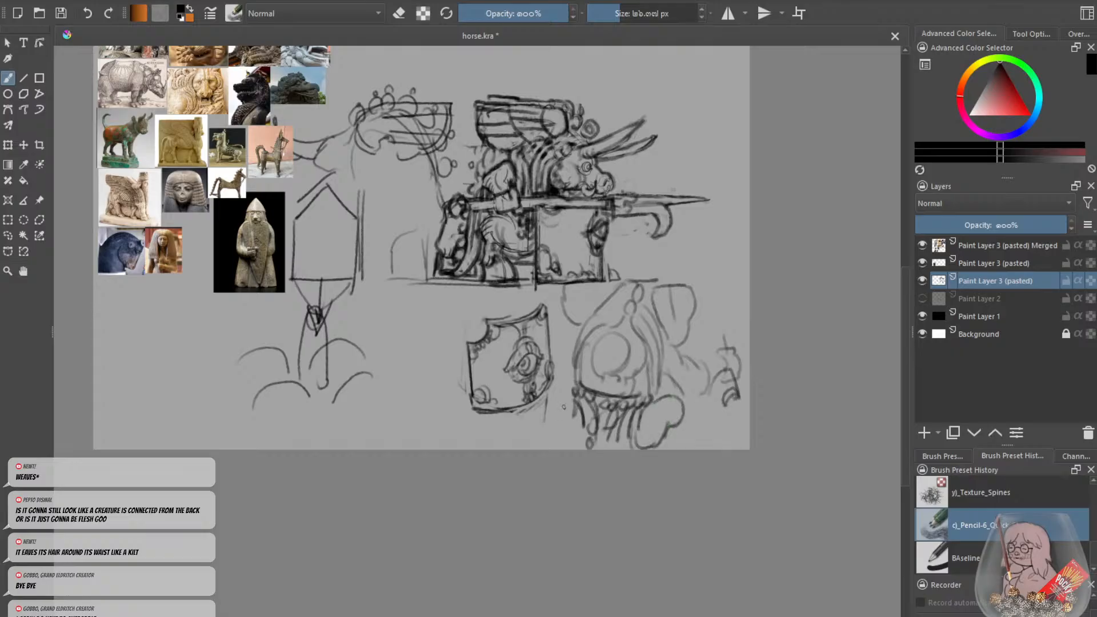
Add a sweeping curve beside the tassels and redraw the upper arch and crest of the front-view creature.
drag(569, 400, 540, 446)
mouse_move(594, 356)
mouse_down()
mouse_move(629, 364)
mouse_move(623, 325)
mouse_move(636, 342)
mouse_move(623, 350)
mouse_move(610, 323)
mouse_move(578, 349)
mouse_up()
key(e)
key(e)
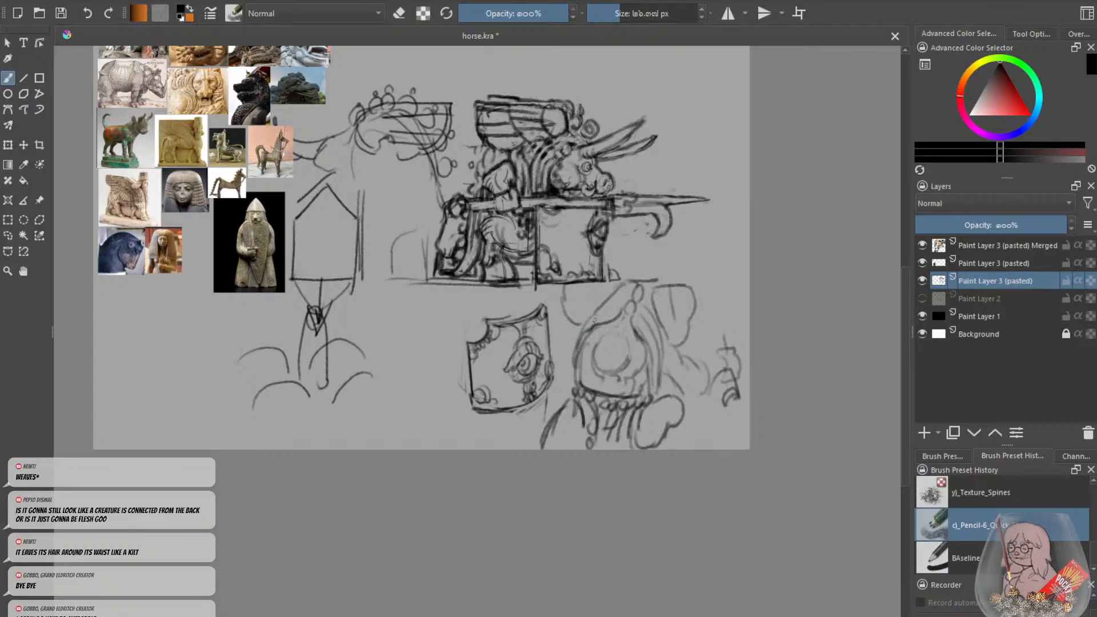
mouse_move(614, 307)
mouse_down()
mouse_move(593, 320)
mouse_move(648, 270)
mouse_move(627, 335)
mouse_move(613, 344)
mouse_move(633, 345)
mouse_move(606, 336)
mouse_up()
key(e)
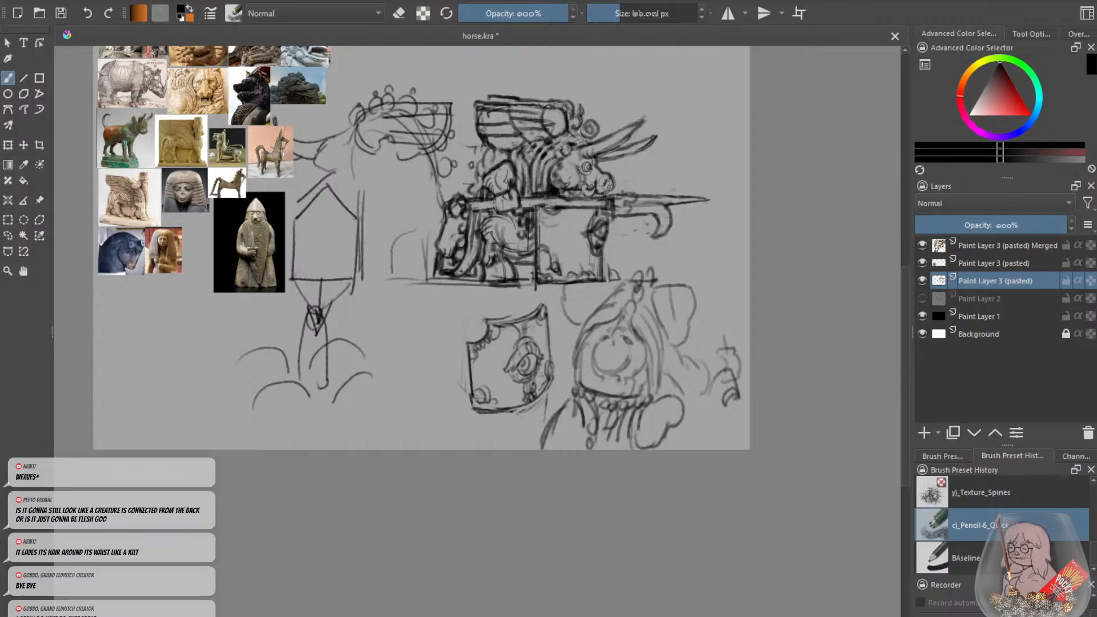
Sketch curled organic forms and small border details inside the arched frame, erasing as needed.
mouse_move(612, 357)
mouse_down()
mouse_move(604, 389)
mouse_move(631, 387)
mouse_move(596, 381)
mouse_move(590, 347)
mouse_move(600, 337)
mouse_move(588, 355)
mouse_move(637, 375)
mouse_move(639, 390)
mouse_up()
key(e)
key(e)
key(e)
key(e)
mouse_move(633, 385)
mouse_down()
mouse_move(642, 398)
mouse_move(640, 381)
mouse_move(599, 341)
mouse_move(581, 375)
mouse_move(607, 395)
mouse_up()
key(e)
key(e)
Add ribbed lines to the creature's side wings and draw two curved horns above its head.
key(ctrl+minus)
key(ctrl+minus)
key(ctrl+plus)
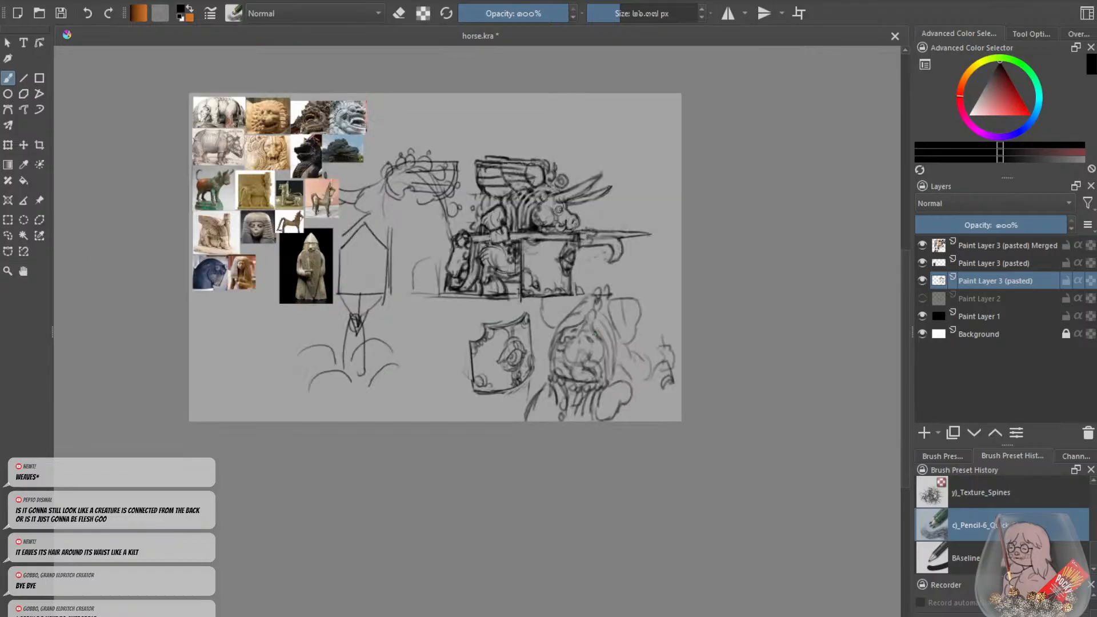
mouse_move(590, 324)
mouse_down()
mouse_move(606, 381)
mouse_move(575, 328)
mouse_move(556, 347)
mouse_up()
mouse_move(637, 310)
mouse_down()
mouse_move(615, 304)
mouse_move(613, 323)
mouse_up()
mouse_move(626, 336)
mouse_down()
mouse_move(536, 319)
mouse_move(545, 308)
mouse_up()
drag(577, 295, 553, 297)
mouse_move(630, 289)
mouse_down()
mouse_move(619, 304)
mouse_move(641, 258)
mouse_move(636, 296)
mouse_move(598, 256)
mouse_up()
drag(605, 257, 600, 287)
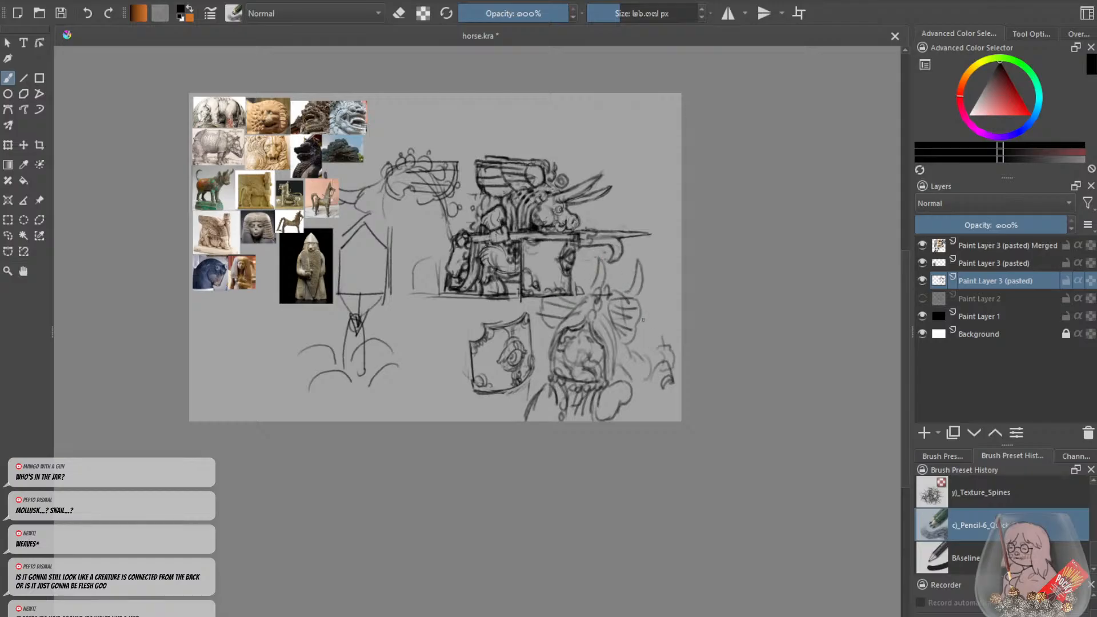
Draw a dangling edge on the wing, a staff for the small figure and outer contours around the arched frame.
drag(647, 315, 647, 343)
drag(670, 388, 661, 411)
mouse_move(544, 361)
mouse_down()
mouse_move(554, 419)
mouse_move(586, 415)
mouse_move(579, 421)
mouse_up()
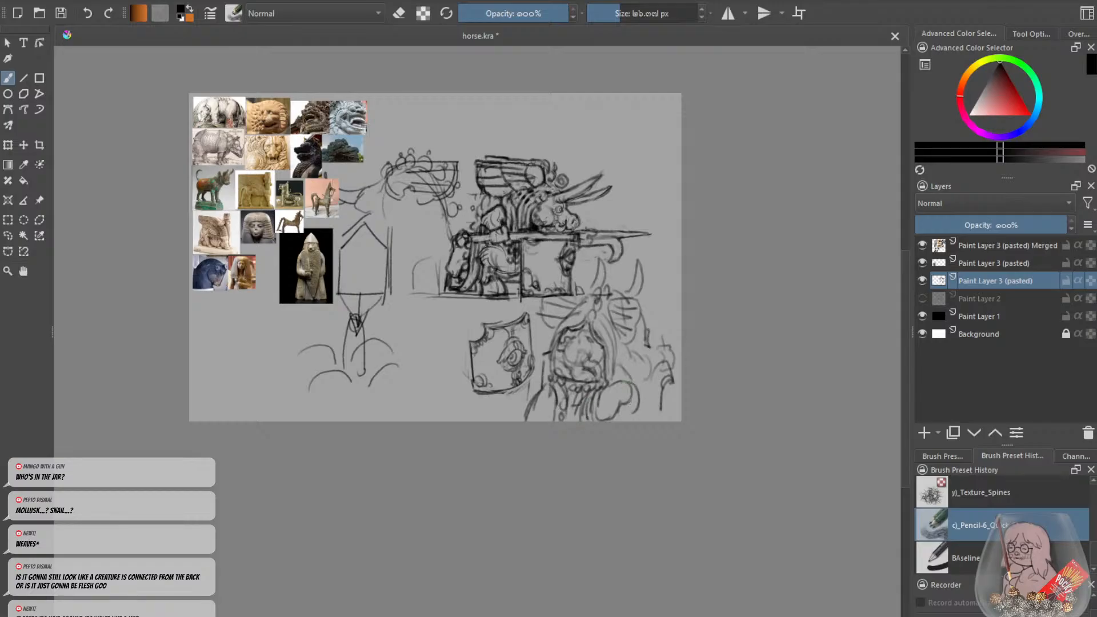
key(e)
key(e)
key(e)
key(e)
drag(616, 364, 619, 373)
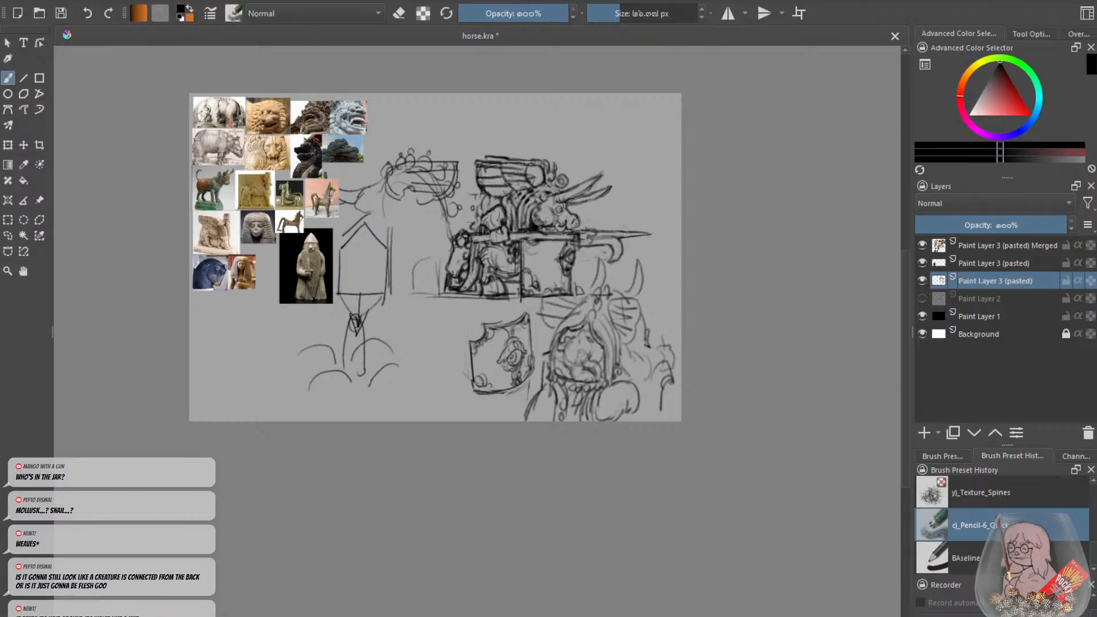
Refine the top of the front-view creature's head between the wings.
key(e)
key(e)
mouse_move(585, 299)
mouse_down()
mouse_move(594, 313)
mouse_move(595, 282)
mouse_up()
key(ctrl+plus)
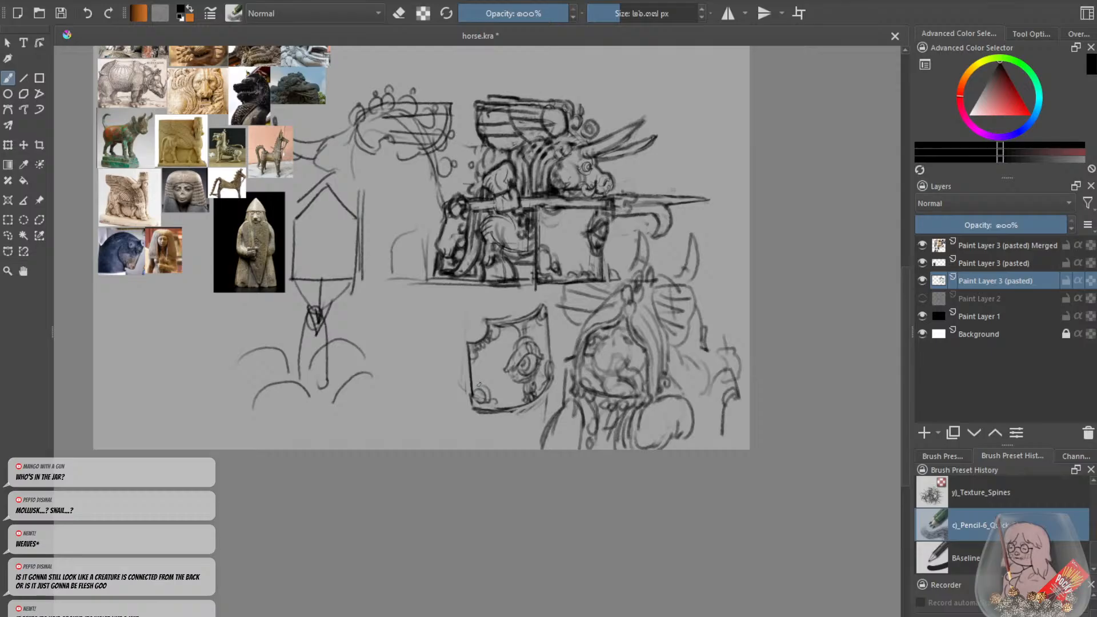
key(ctrl+minus)
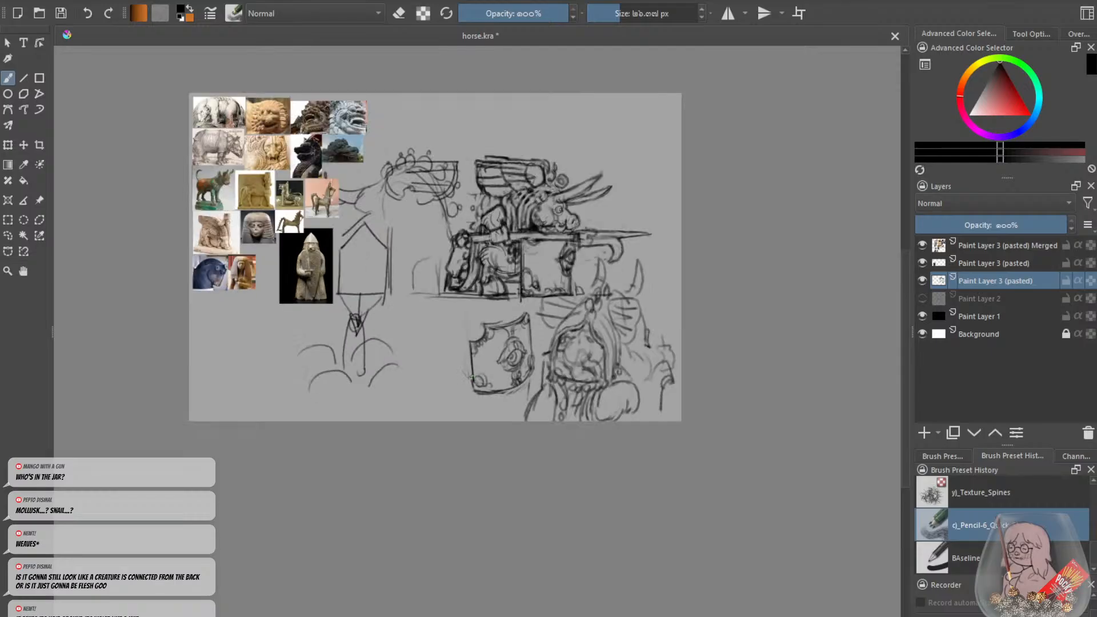
key(ctrl+plus)
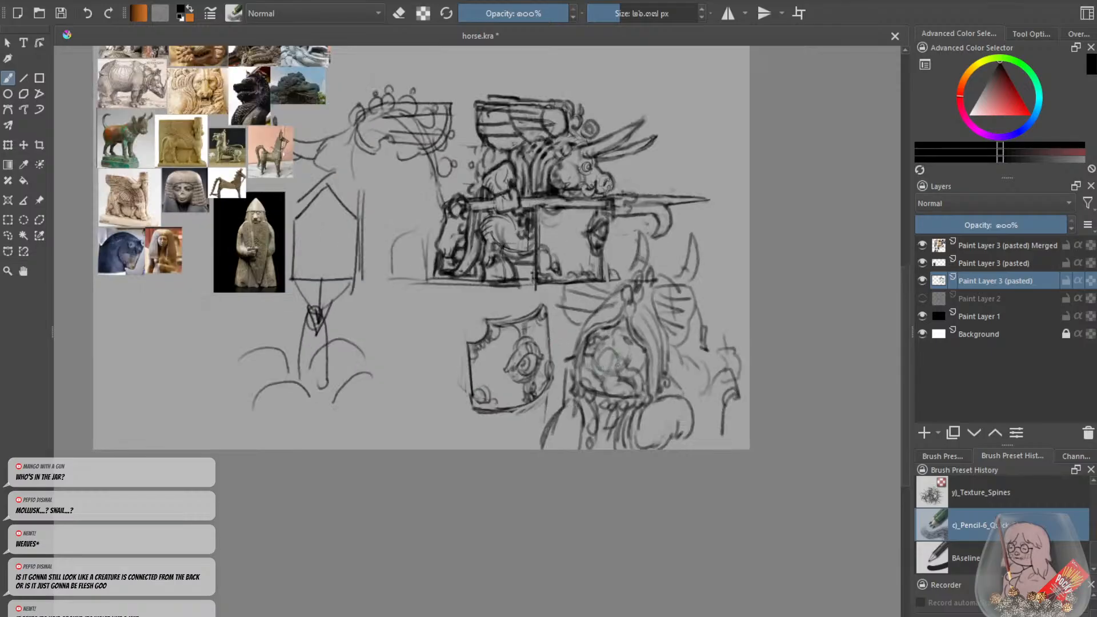
Rework the curled forms inside the arched frame and touch up the frame's lower and upper corners.
key(ctrl+z)
key(ctrl+z)
mouse_move(603, 368)
mouse_down()
mouse_move(607, 329)
mouse_move(614, 350)
mouse_move(636, 354)
mouse_move(608, 359)
mouse_move(609, 371)
mouse_move(627, 363)
mouse_up()
key(ctrl+z)
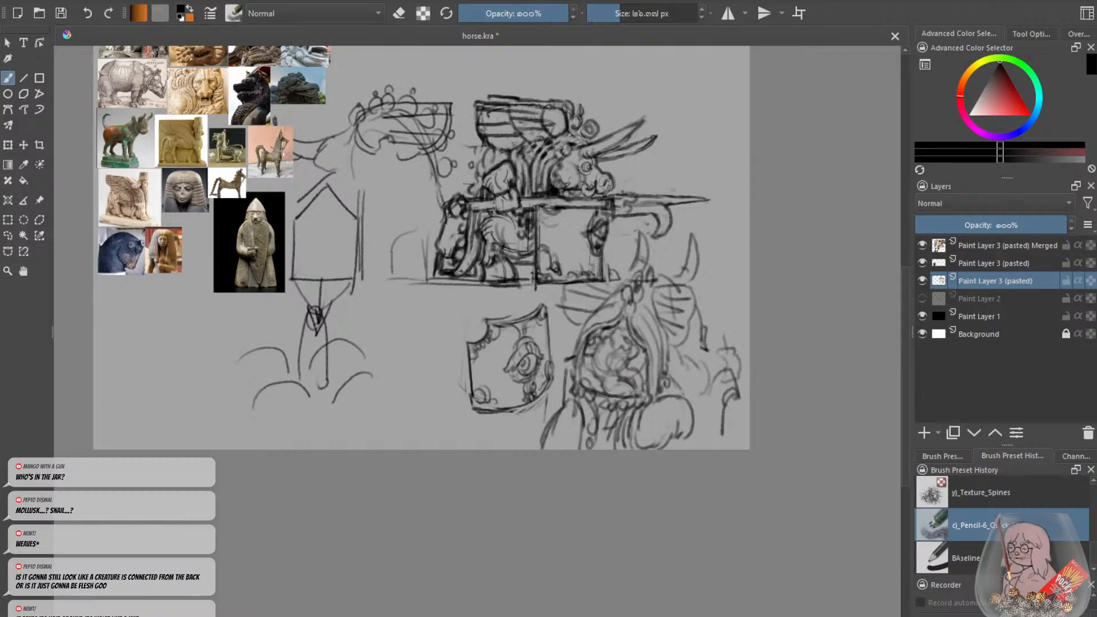
key(e)
key(e)
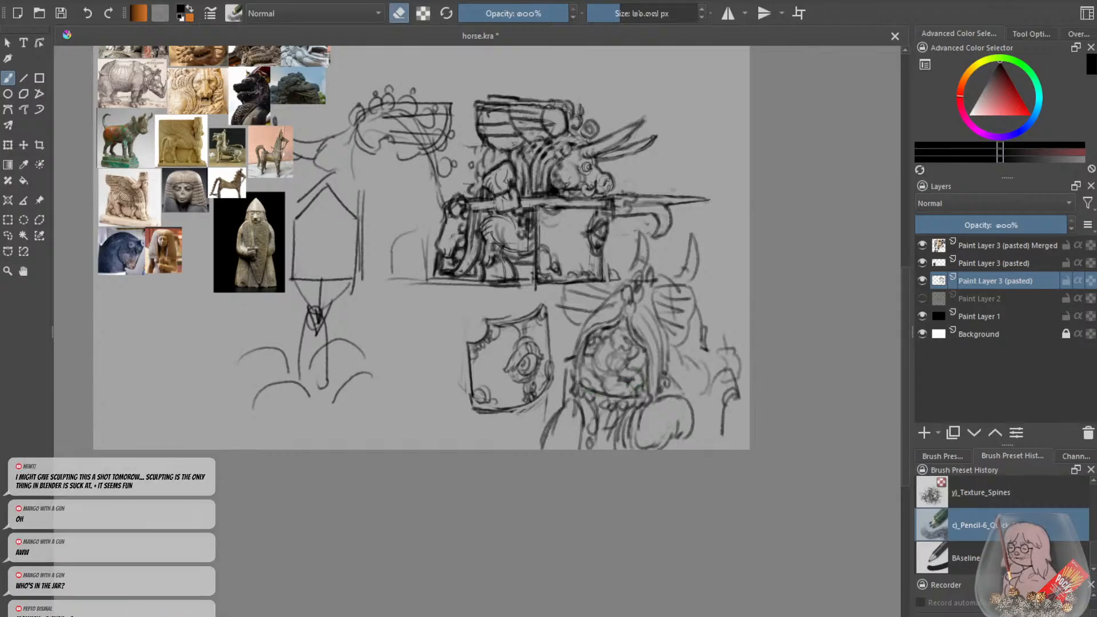
drag(596, 393, 580, 382)
key(e)
key(e)
drag(636, 336, 657, 330)
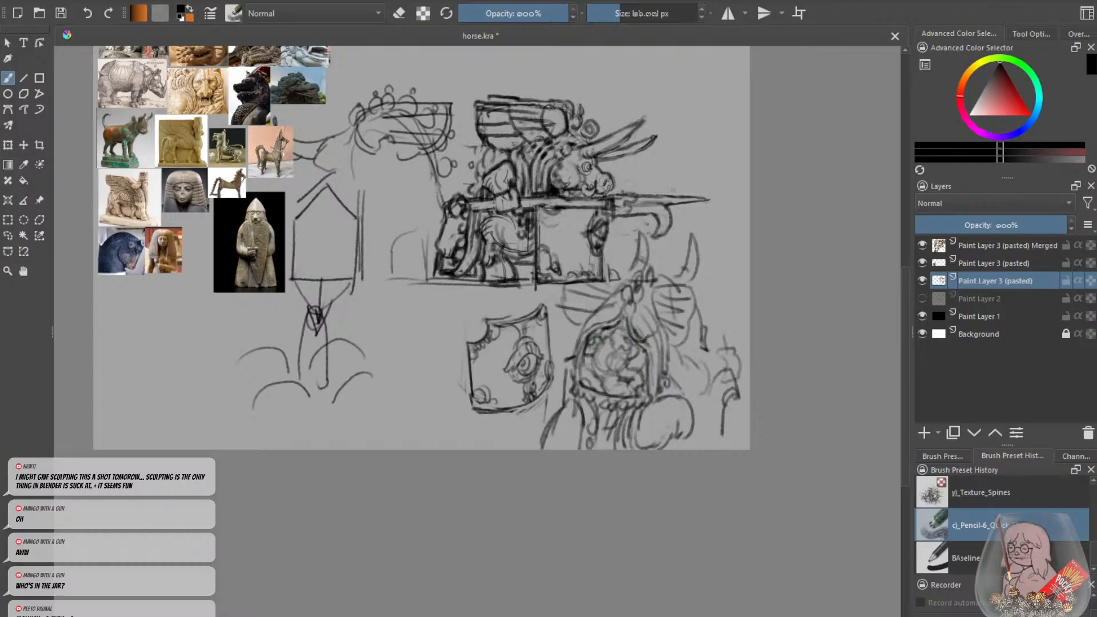
Clean up and redraw the border of the arched frame down to the tassels.
key(e)
key(e)
key(e)
key(e)
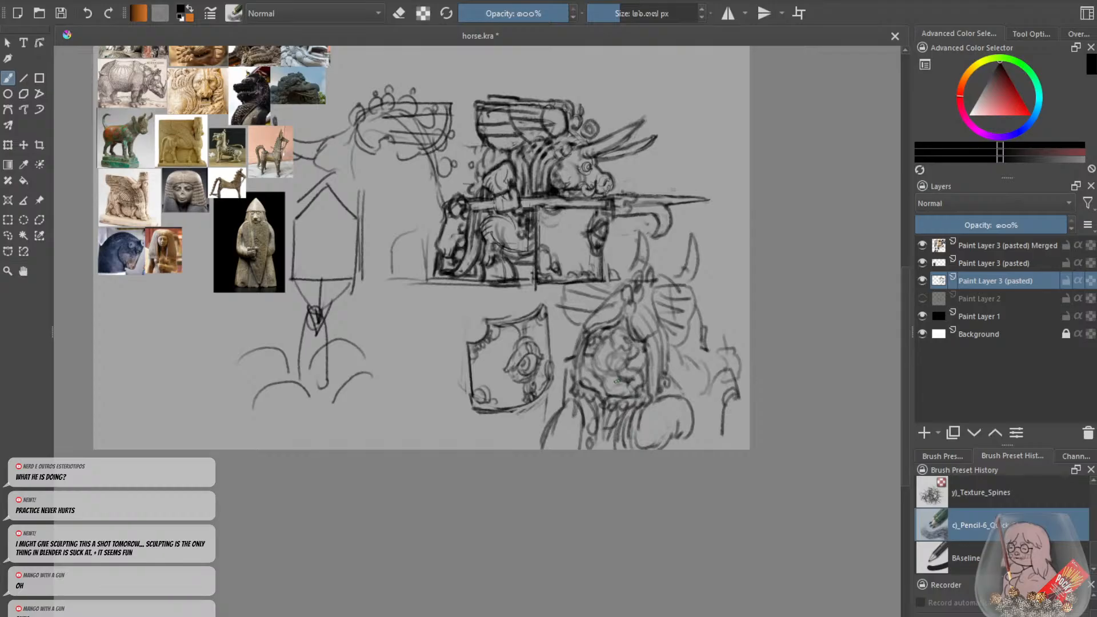
key(e)
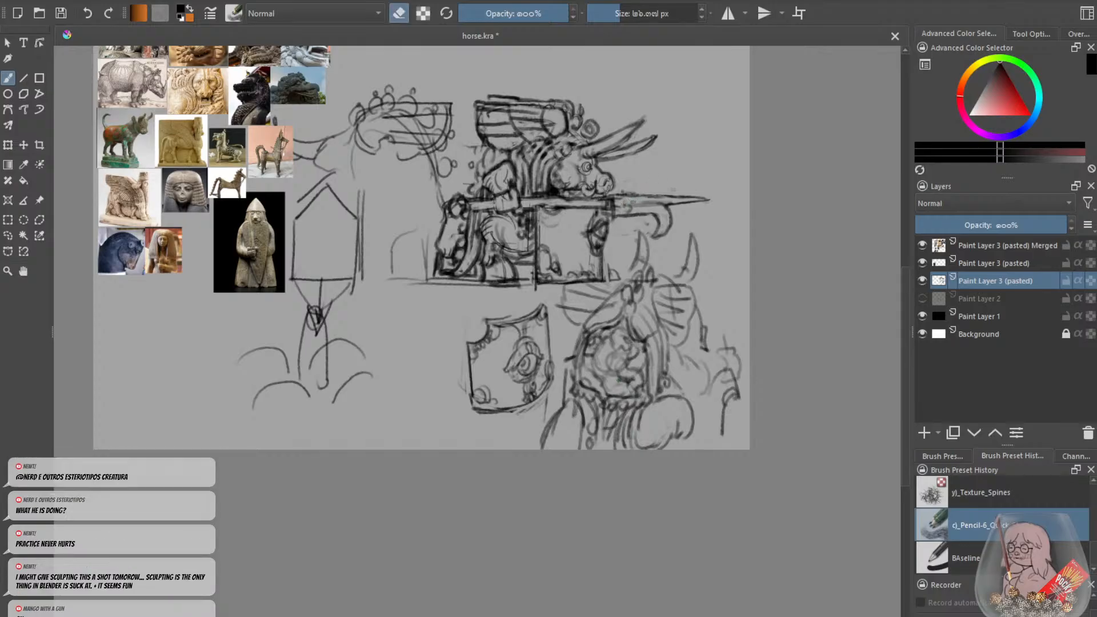
key(e)
key(e)
key(e)
key(e)
key(e)
key(e)
key(e)
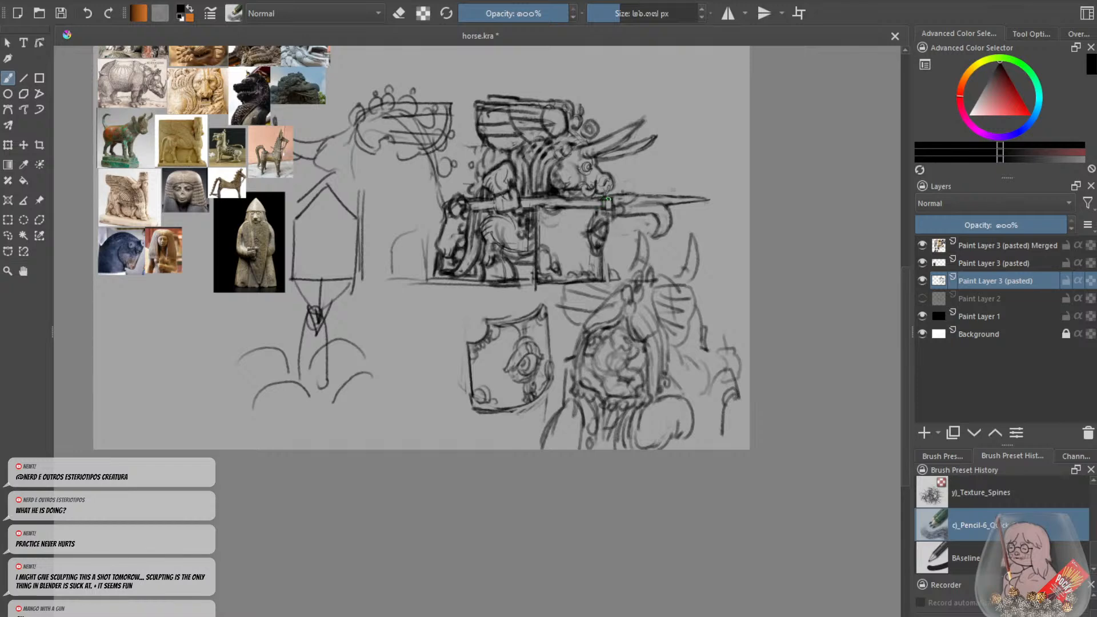
Touch up the lance near the shield corner and darken the rider's hood and shoulder.
key(e)
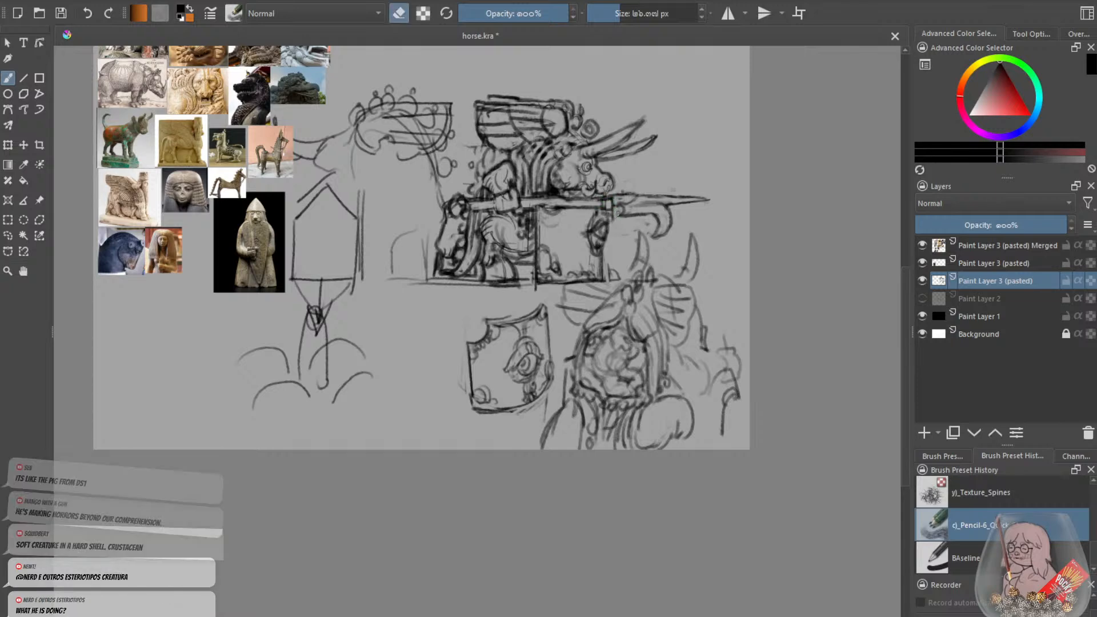
key(e)
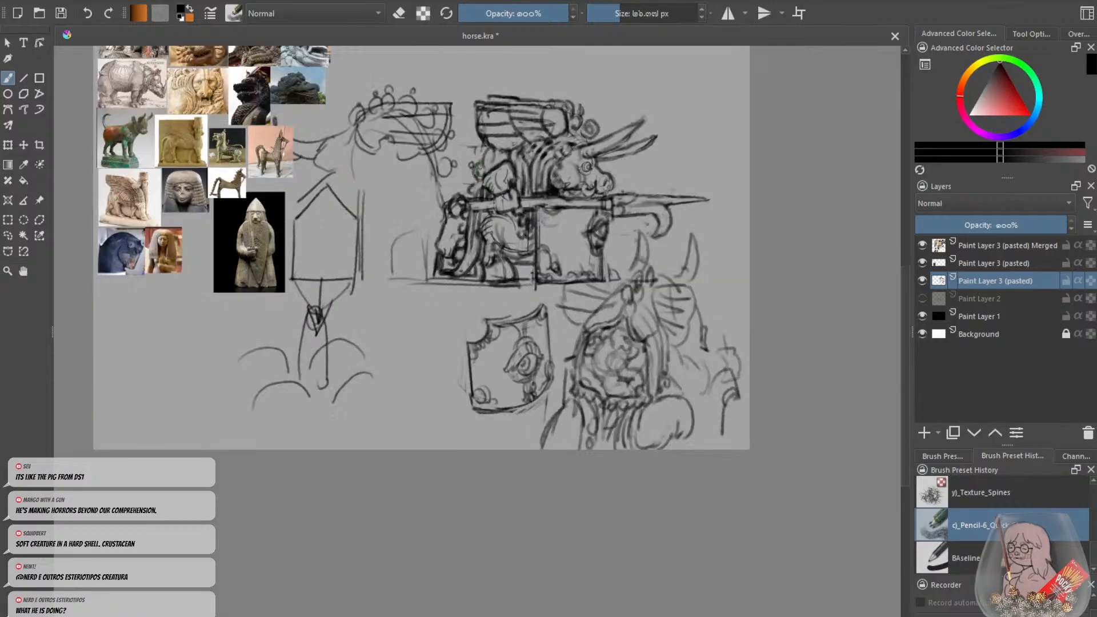
mouse_move(492, 146)
mouse_down()
mouse_move(489, 166)
mouse_move(499, 154)
mouse_move(478, 177)
mouse_move(538, 244)
mouse_move(539, 226)
mouse_up()
key(ctrl+z)
key(ctrl+z)
key(e)
key(e)
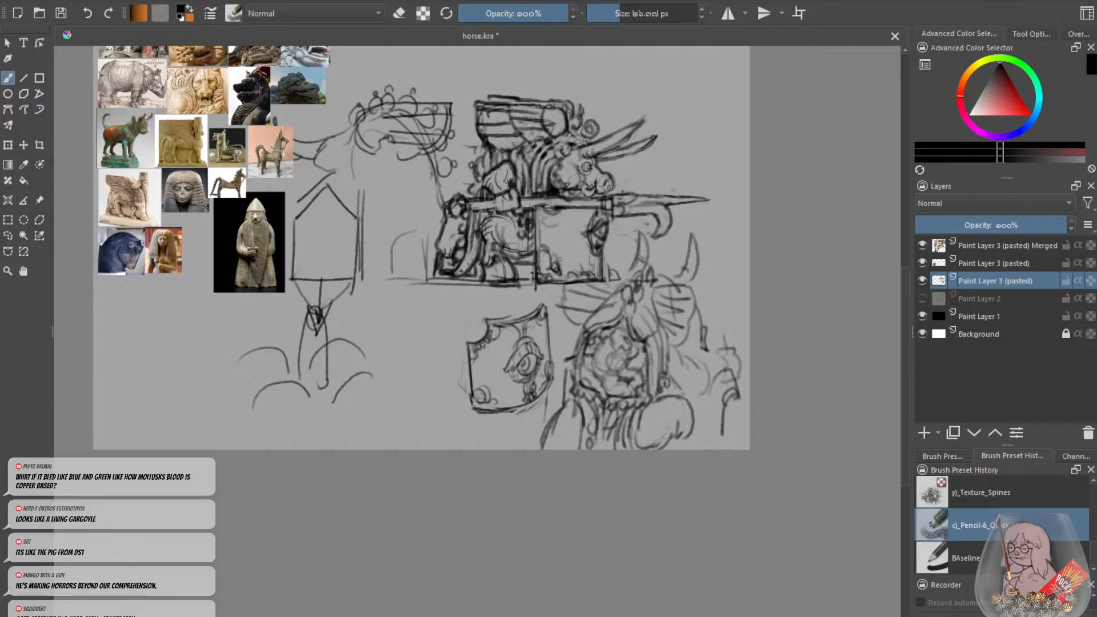
Clean up the baseline under the main creature's shield and redraw the lines around its leg.
key(e)
drag(581, 284, 541, 282)
key(e)
drag(500, 248, 528, 258)
key(ctrl+minus)
key(ctrl+plus)
key(e)
key(e)
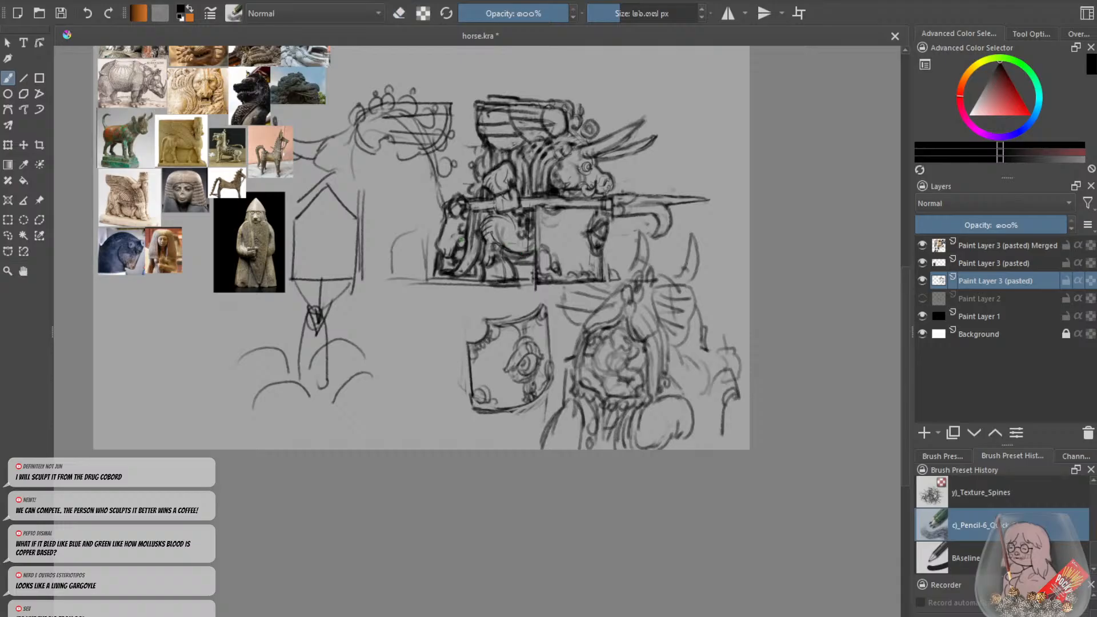
key(e)
mouse_move(438, 246)
mouse_down()
mouse_move(436, 272)
mouse_move(447, 273)
mouse_move(436, 274)
mouse_up()
key(e)
key(ctrl+z)
key(ctrl+z)
key(ctrl+minus)
key(ctrl+plus)
Clean up the lance shaft just beyond the shield's front corner.
drag(906, 335, 906, 304)
key(e)
drag(625, 219, 643, 199)
key(e)
mouse_move(642, 201)
mouse_down()
mouse_move(617, 225)
mouse_move(635, 205)
mouse_up()
key(ctrl+z)
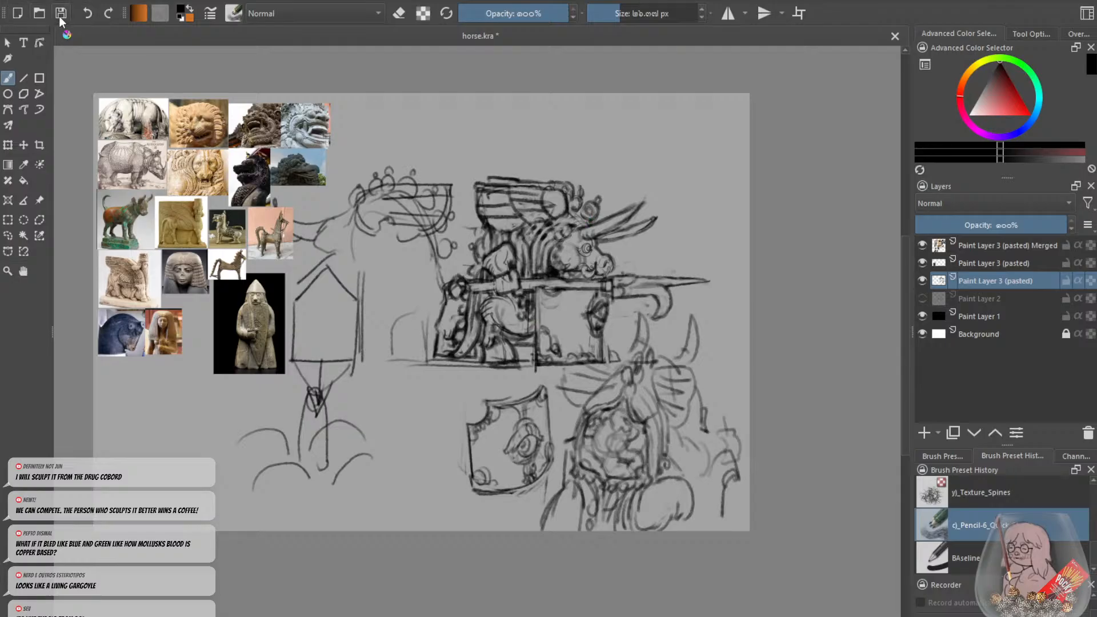
Save the drawing.
key(ctrl+s)
scroll(395, 375, down, 1)
scroll(294, 268, up, 1)
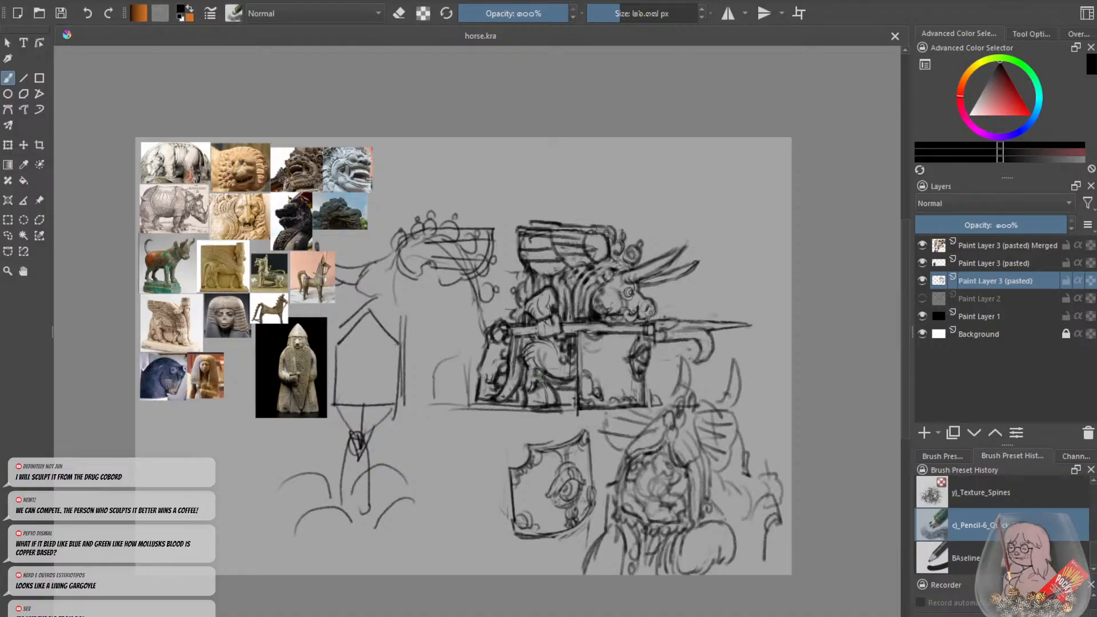
scroll(540, 380, up, 1)
scroll(575, 354, down, 1)
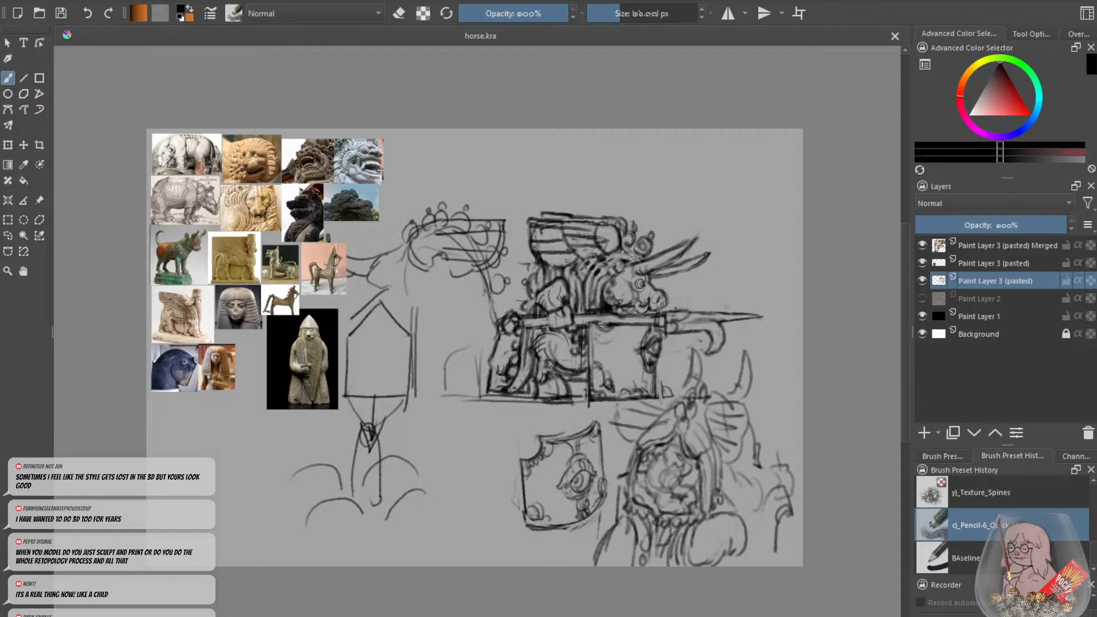
scroll(676, 264, up, 3)
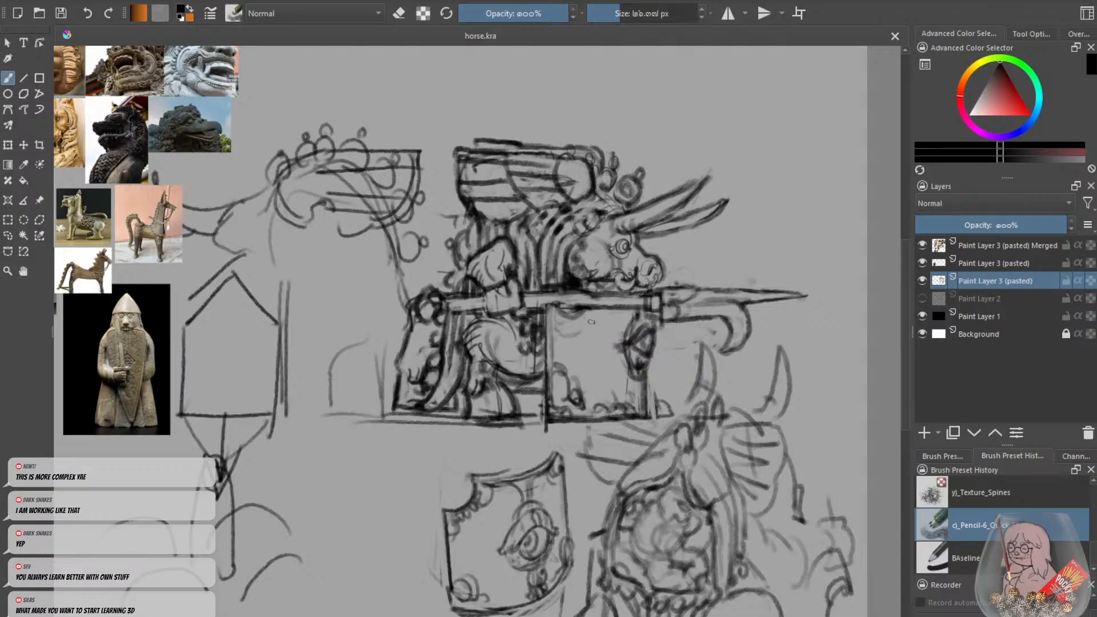
scroll(592, 322, down, 3)
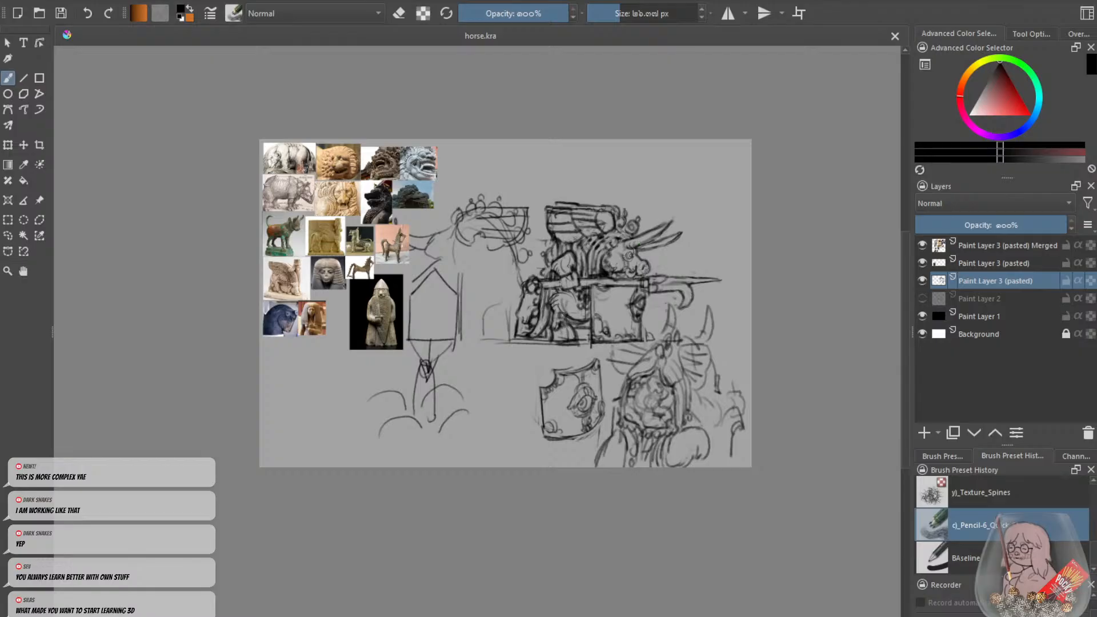
scroll(625, 238, up, 2)
scroll(624, 238, up, 2)
scroll(616, 283, down, 2)
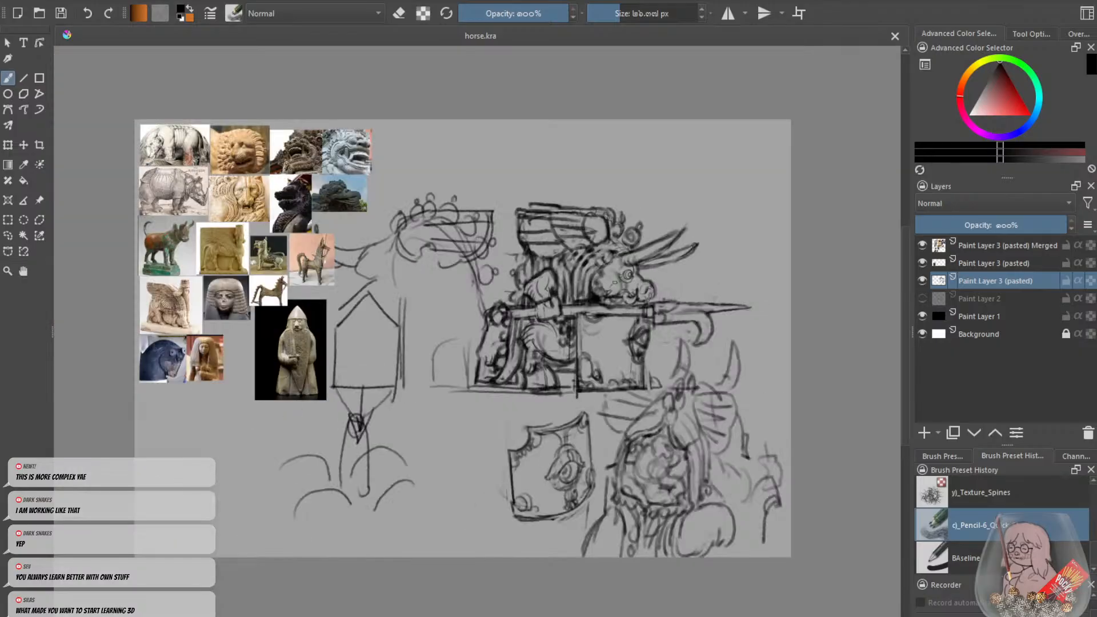